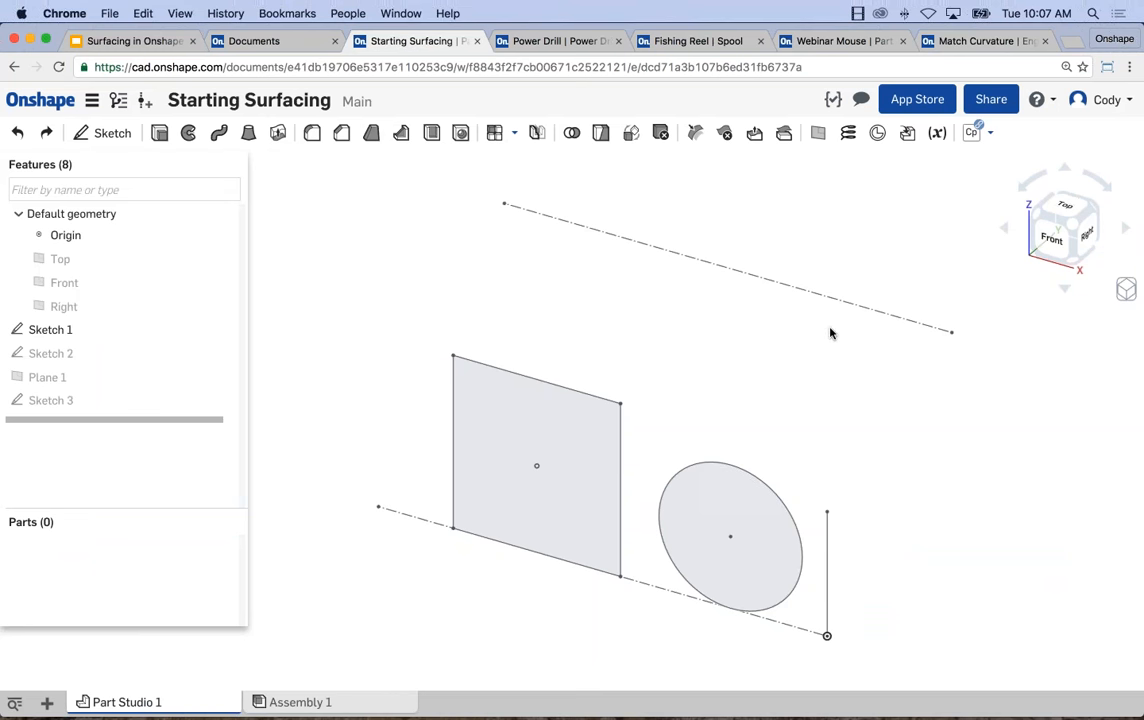
Extrude the vertical sketch line at the origin as a surface with a blind depth of 3.99 in.
{"action": "middle_click_drag", "start_coordinate": [716, 344], "coordinate": [751, 304]}
{"action": "scroll", "coordinate": [735, 327], "scroll_direction": "down", "scroll_amount": 3}
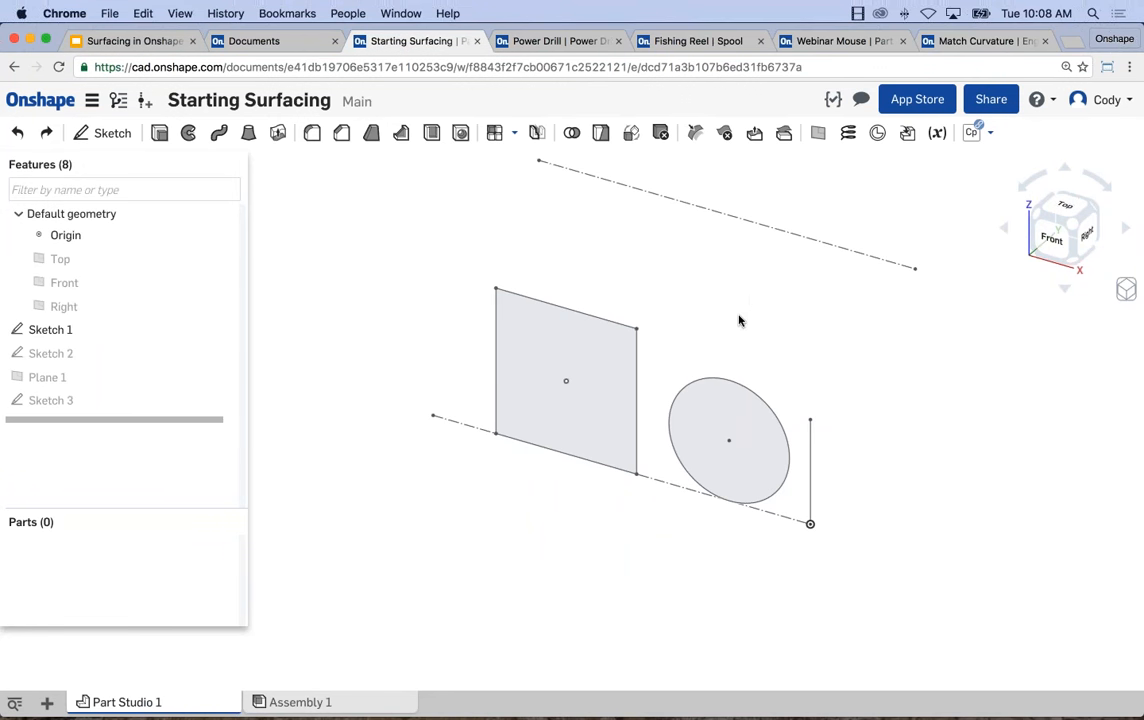
{"action": "middle_click_drag", "start_coordinate": [739, 315], "coordinate": [722, 263]}
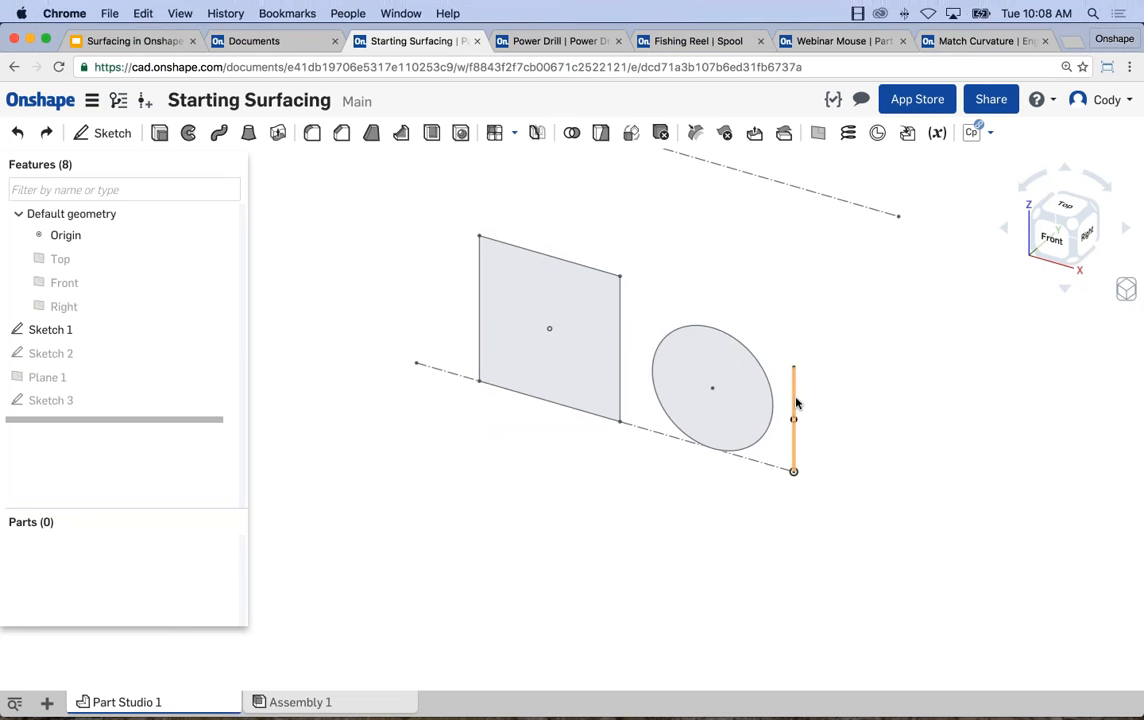
{"action": "left_click", "coordinate": [158, 133]}
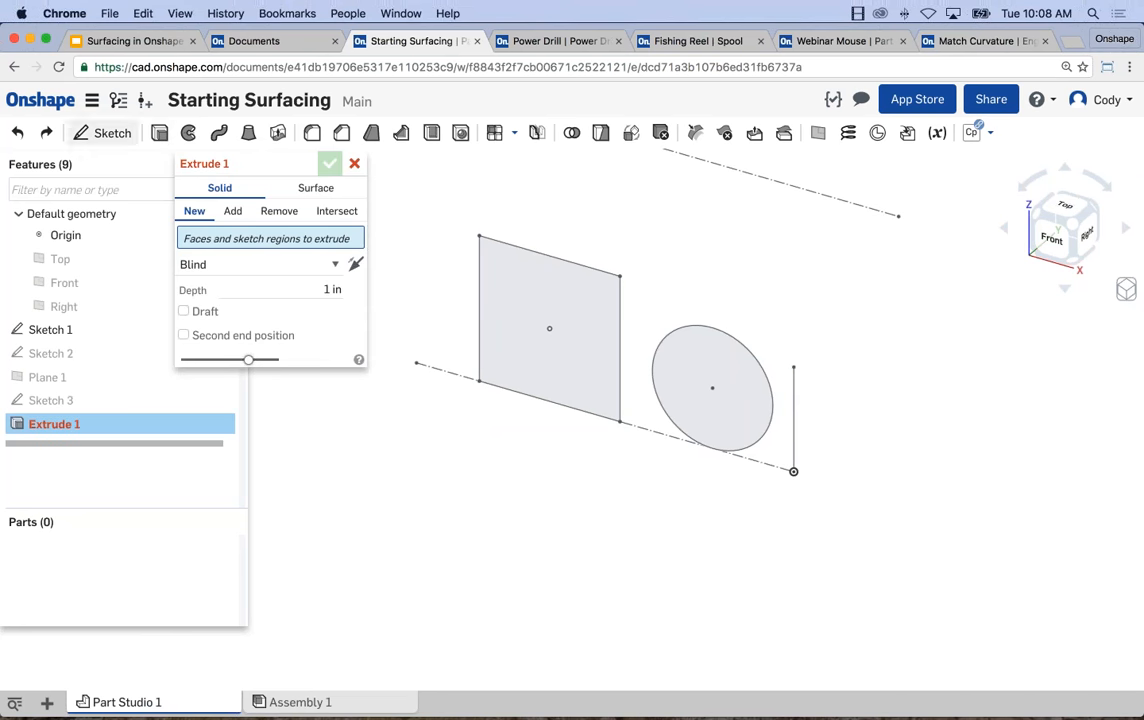
{"action": "left_click", "coordinate": [302, 189]}
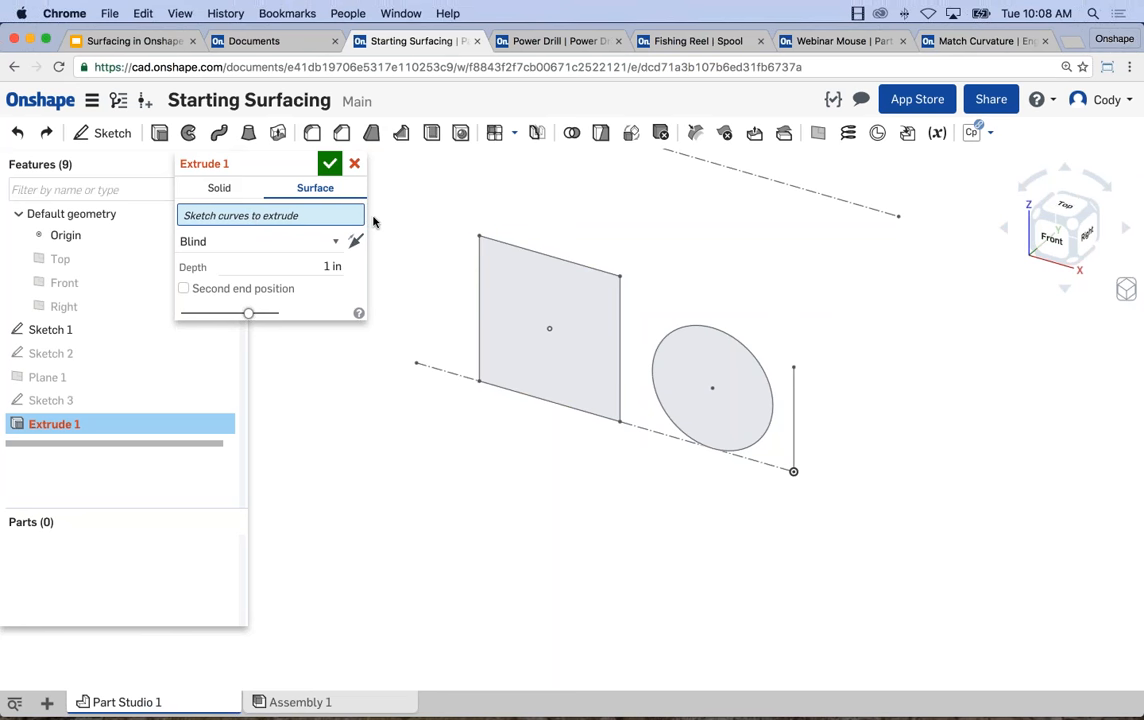
{"action": "left_click", "coordinate": [794, 420]}
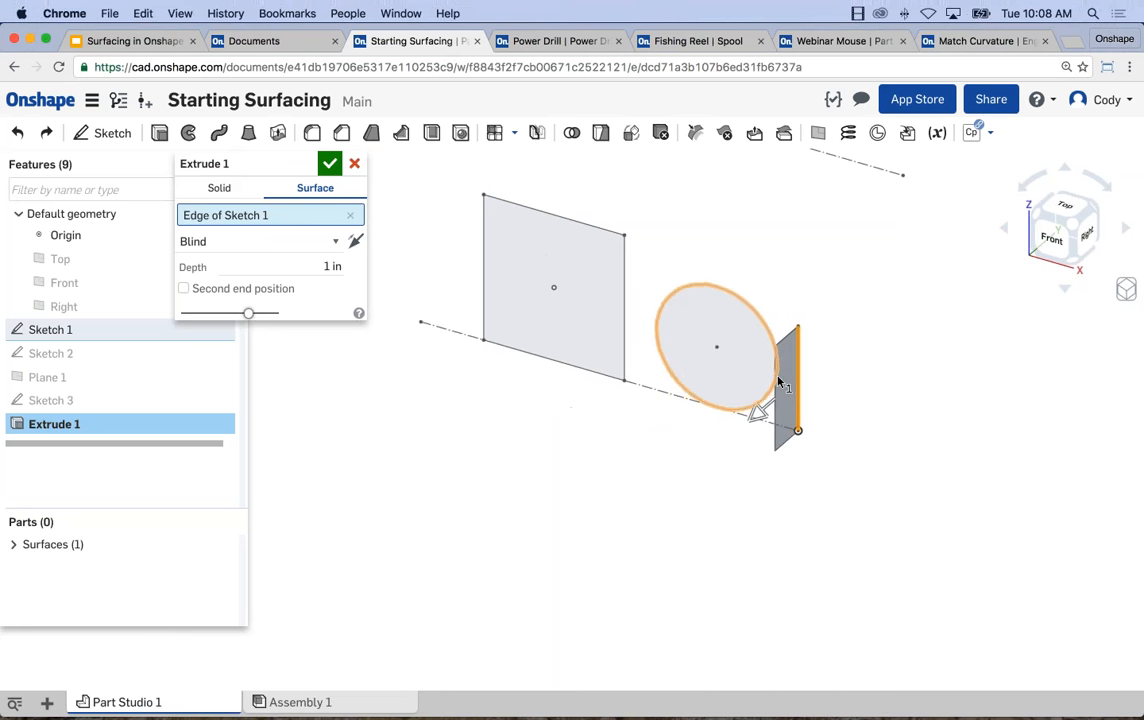
{"action": "scroll", "coordinate": [697, 337], "scroll_direction": "up", "scroll_amount": 2}
{"action": "left_click_drag", "start_coordinate": [757, 417], "coordinate": [598, 440]}
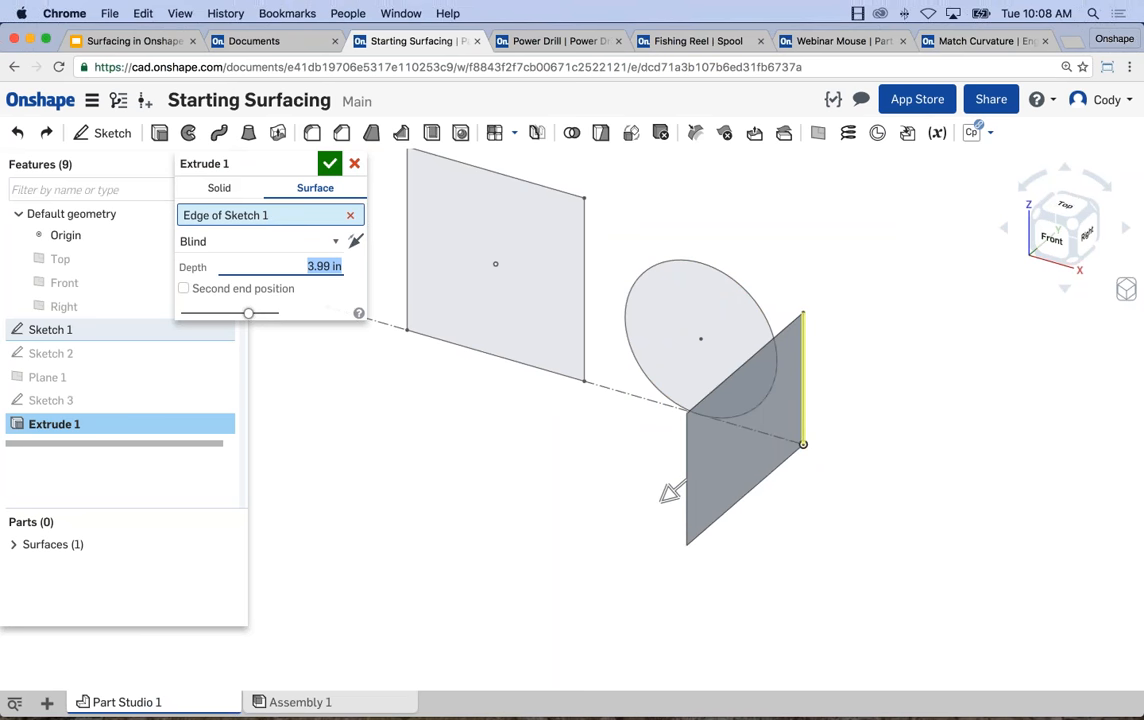
{"action": "left_click", "coordinate": [329, 162]}
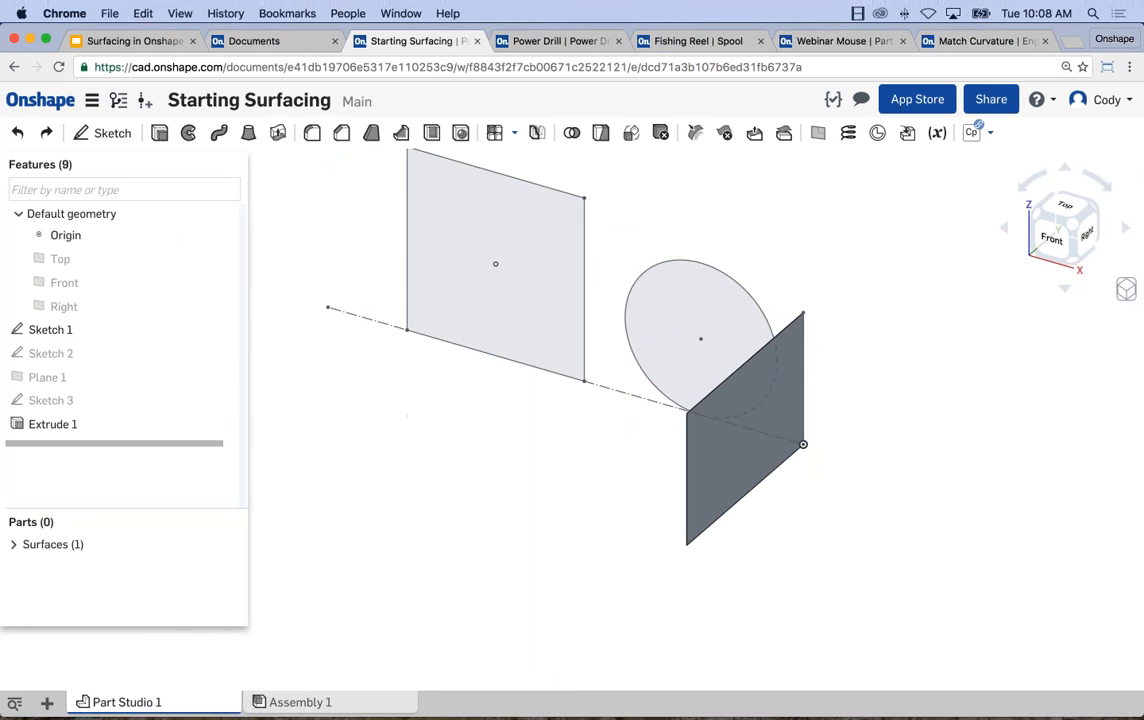
Expand the list of surfaces to view the entry for the extruded line.
{"action": "left_click", "coordinate": [13, 544]}
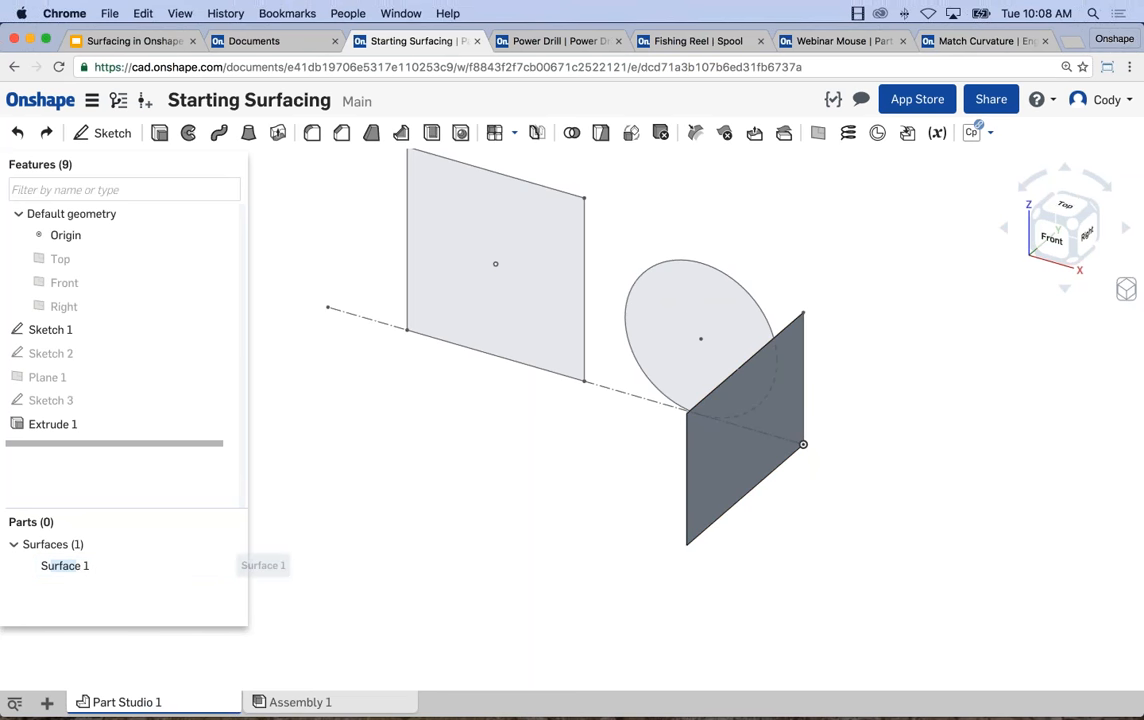
{"action": "left_click", "coordinate": [226, 569]}
{"action": "left_click", "coordinate": [226, 569]}
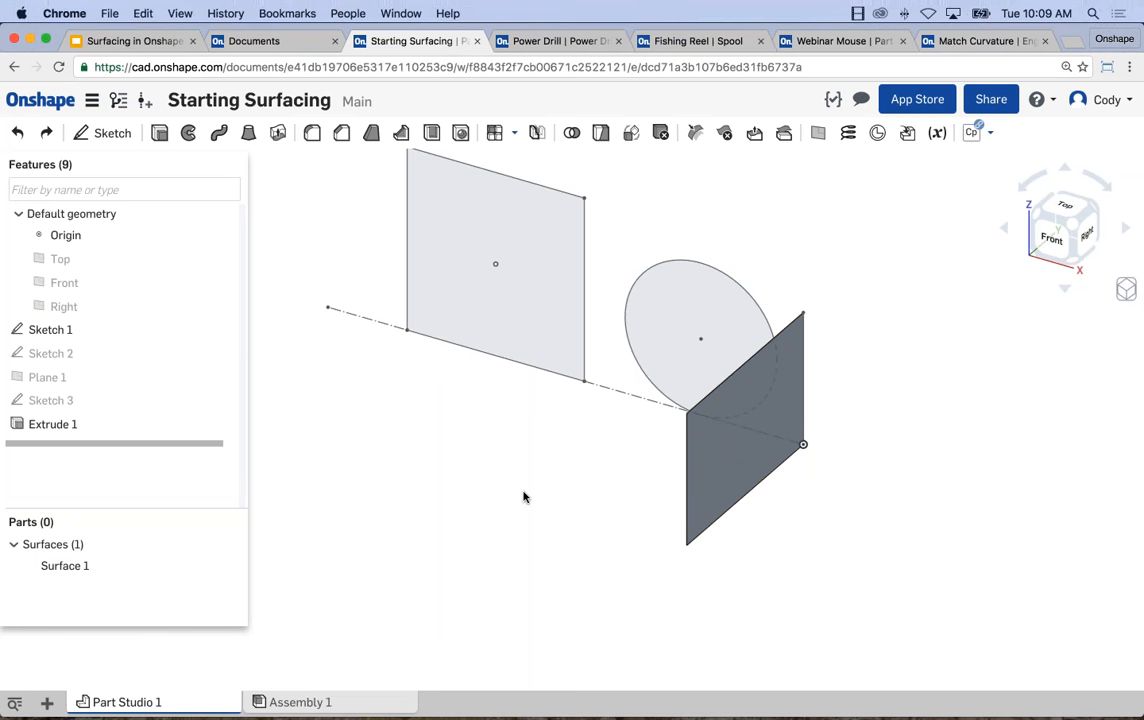
Extrude all four edges of the sketched square as a blind surface, forming an open-ended box.
{"action": "middle_click_drag", "start_coordinate": [618, 465], "coordinate": [638, 437]}
{"action": "scroll", "coordinate": [638, 437], "scroll_direction": "down", "scroll_amount": 1}
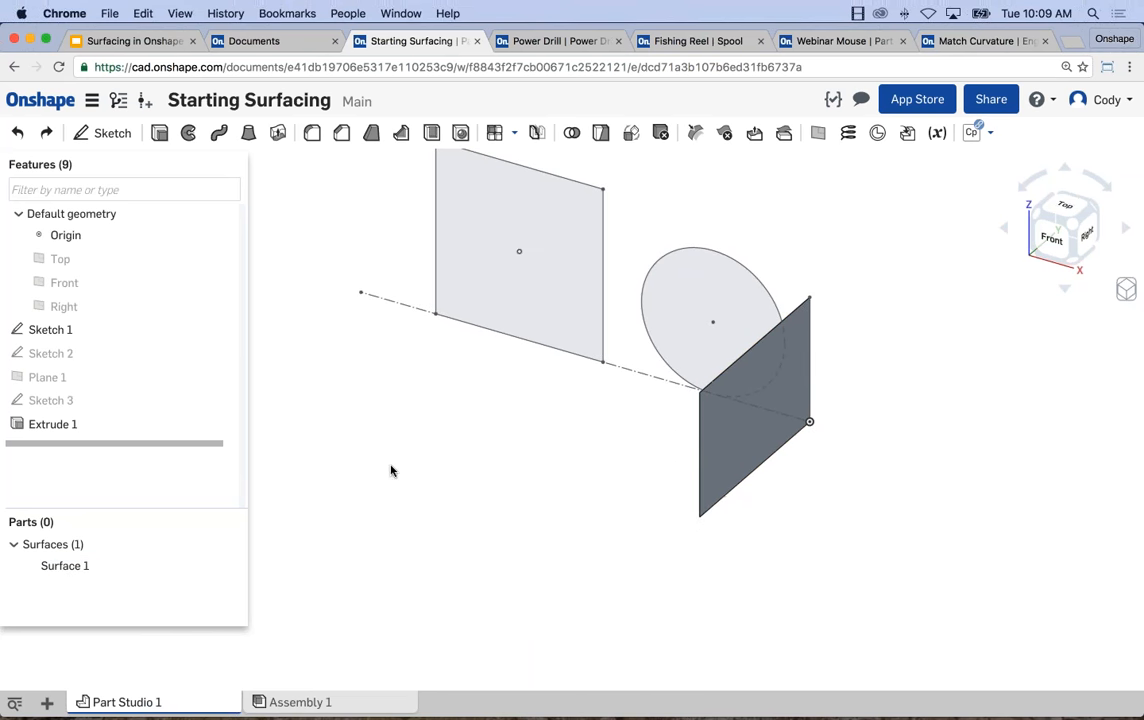
{"action": "left_click", "coordinate": [159, 132]}
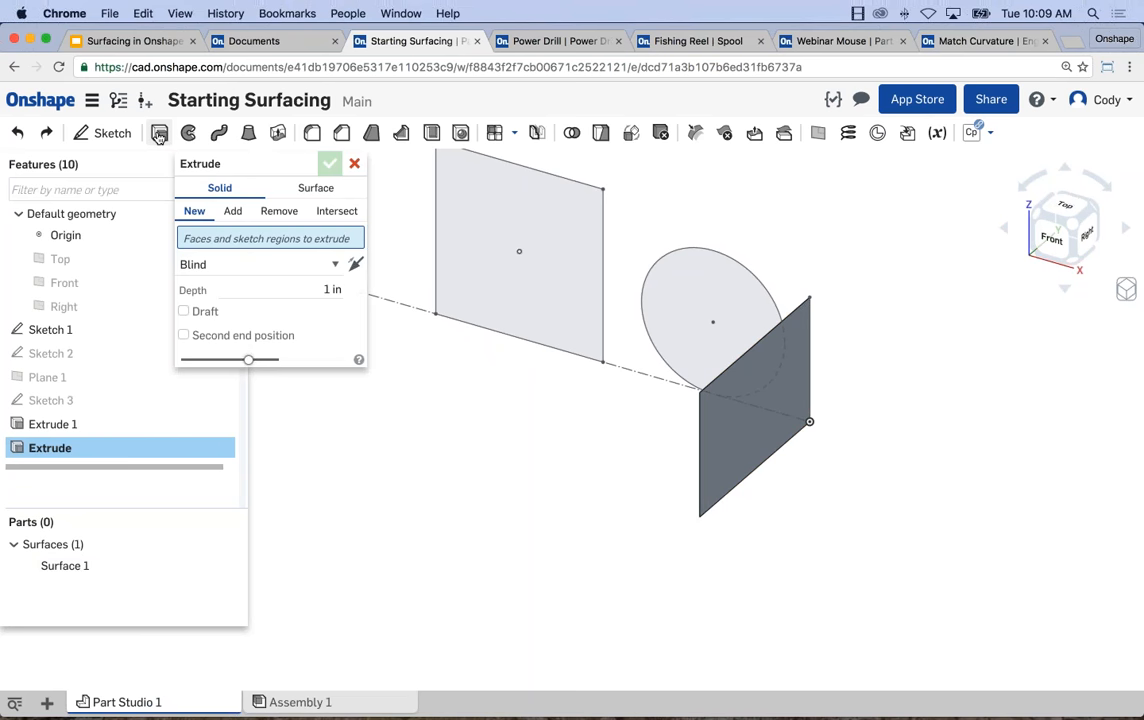
{"action": "left_click", "coordinate": [316, 190]}
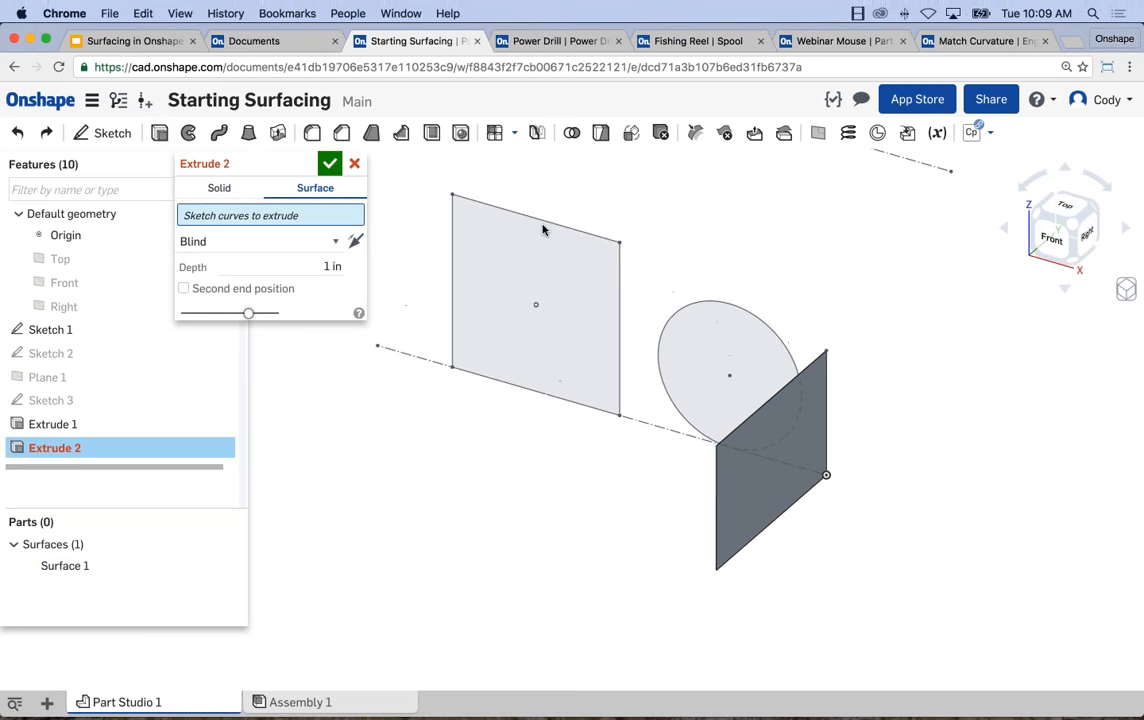
{"action": "left_click", "coordinate": [541, 221]}
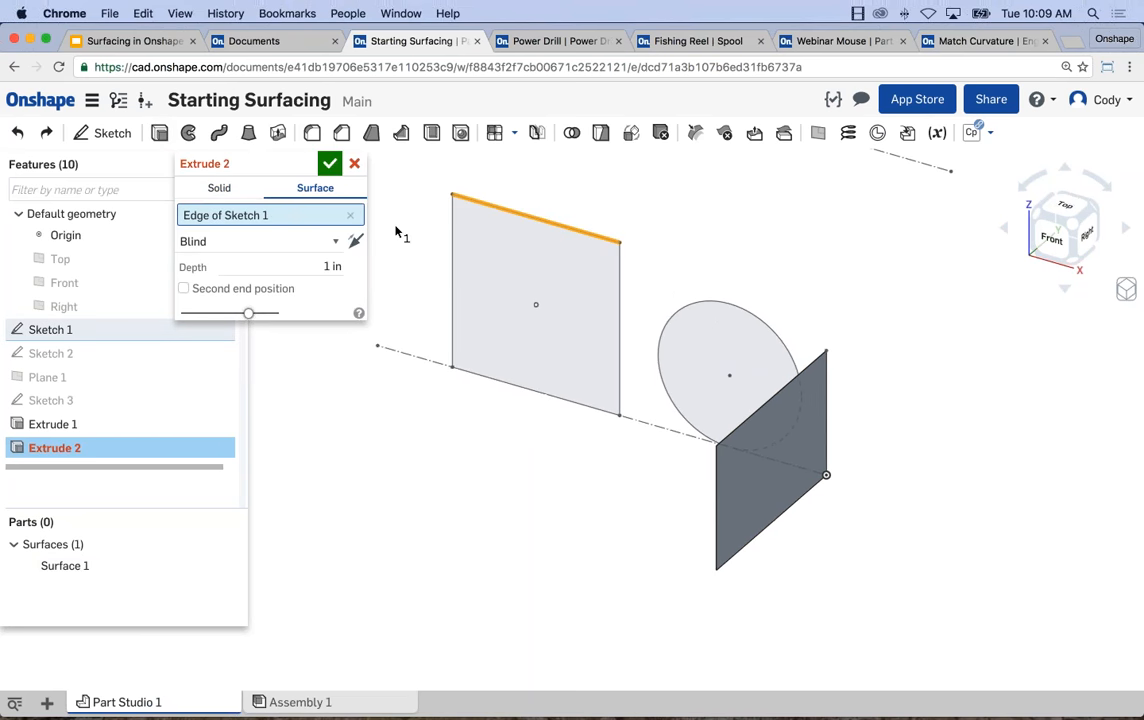
{"action": "left_click", "coordinate": [453, 250]}
{"action": "left_click", "coordinate": [483, 380]}
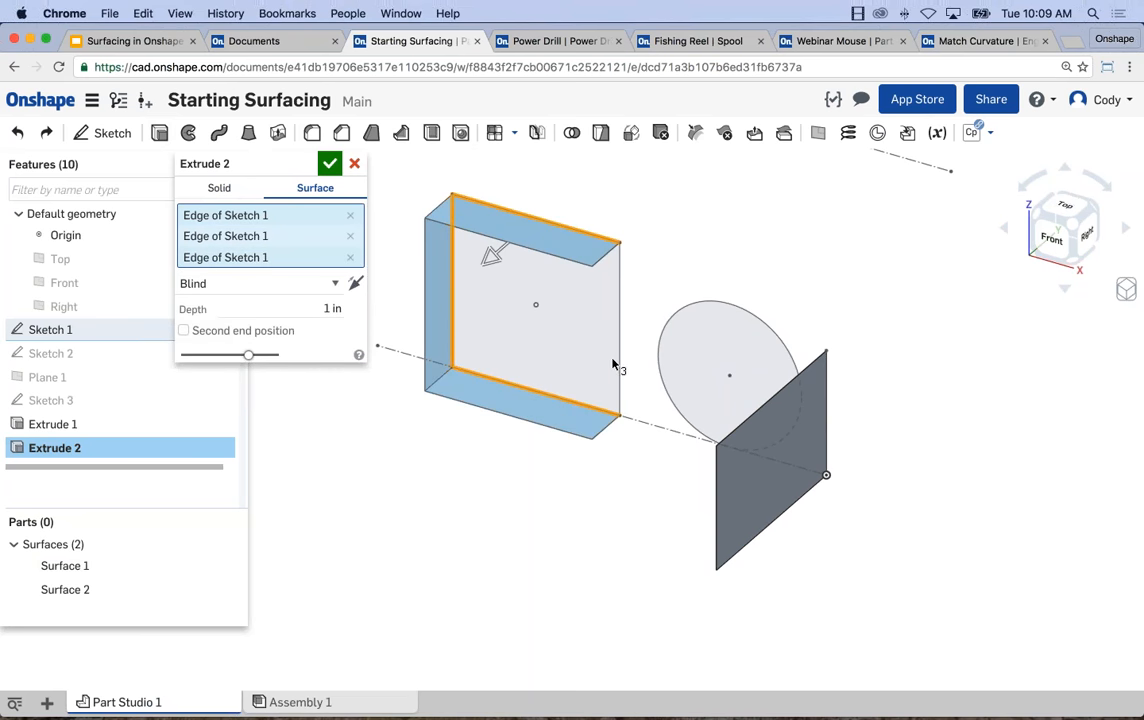
{"action": "left_click", "coordinate": [619, 366]}
{"action": "left_click_drag", "start_coordinate": [481, 268], "coordinate": [371, 342]}
{"action": "key", "text": "Return"}
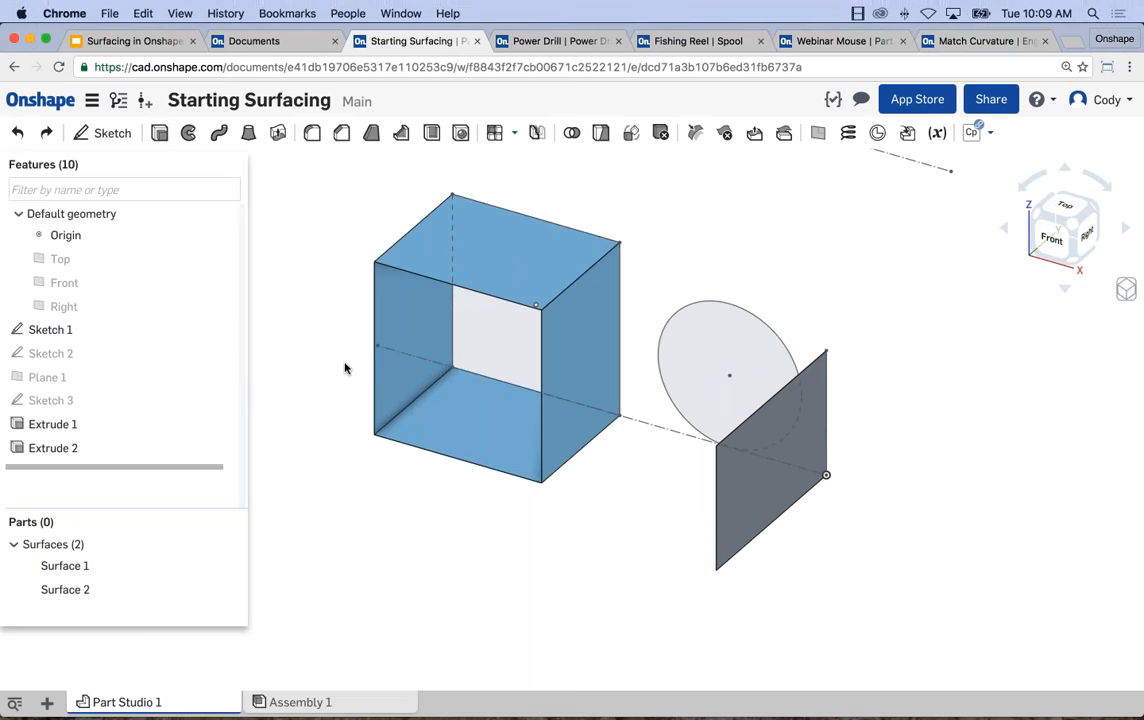
Examine the open-ended surface box up close, checking one of its side faces and the square sketch region behind it.
{"action": "scroll", "coordinate": [605, 286], "scroll_direction": "up", "scroll_amount": 5}
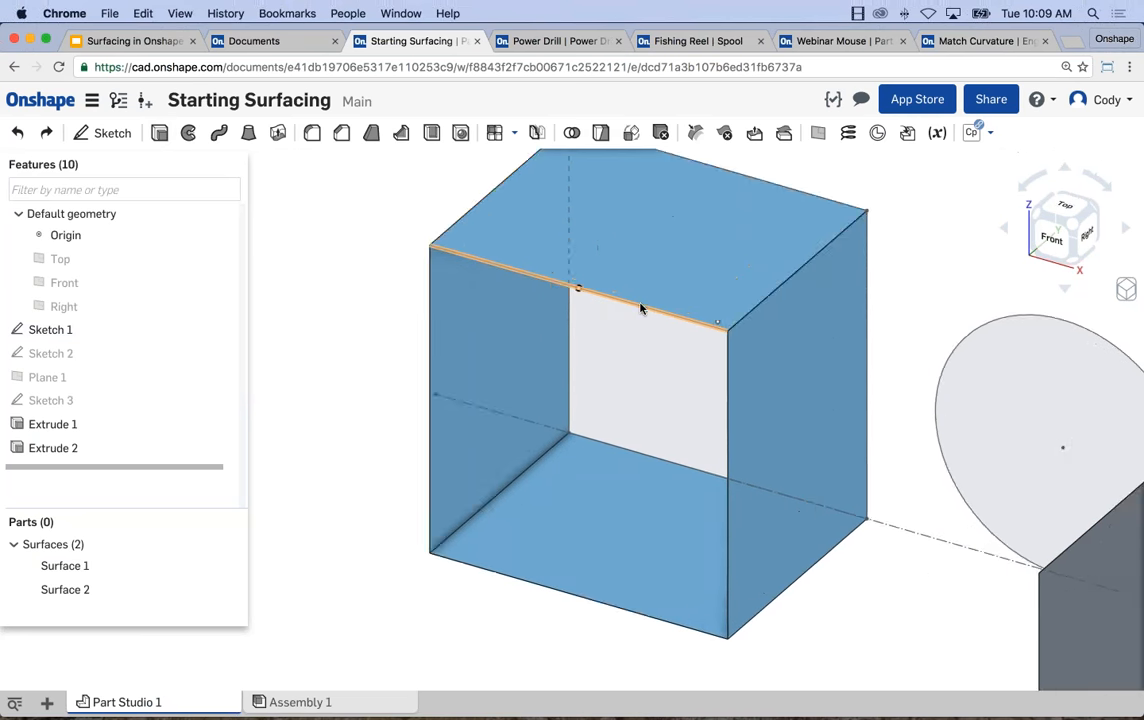
{"action": "scroll", "coordinate": [640, 312], "scroll_direction": "up", "scroll_amount": 10}
{"action": "right_click_drag", "start_coordinate": [638, 324], "coordinate": [761, 383]}
{"action": "scroll", "coordinate": [825, 401], "scroll_direction": "down", "scroll_amount": 4}
{"action": "right_click_drag", "start_coordinate": [837, 322], "coordinate": [803, 336]}
{"action": "left_click", "coordinate": [803, 336]}
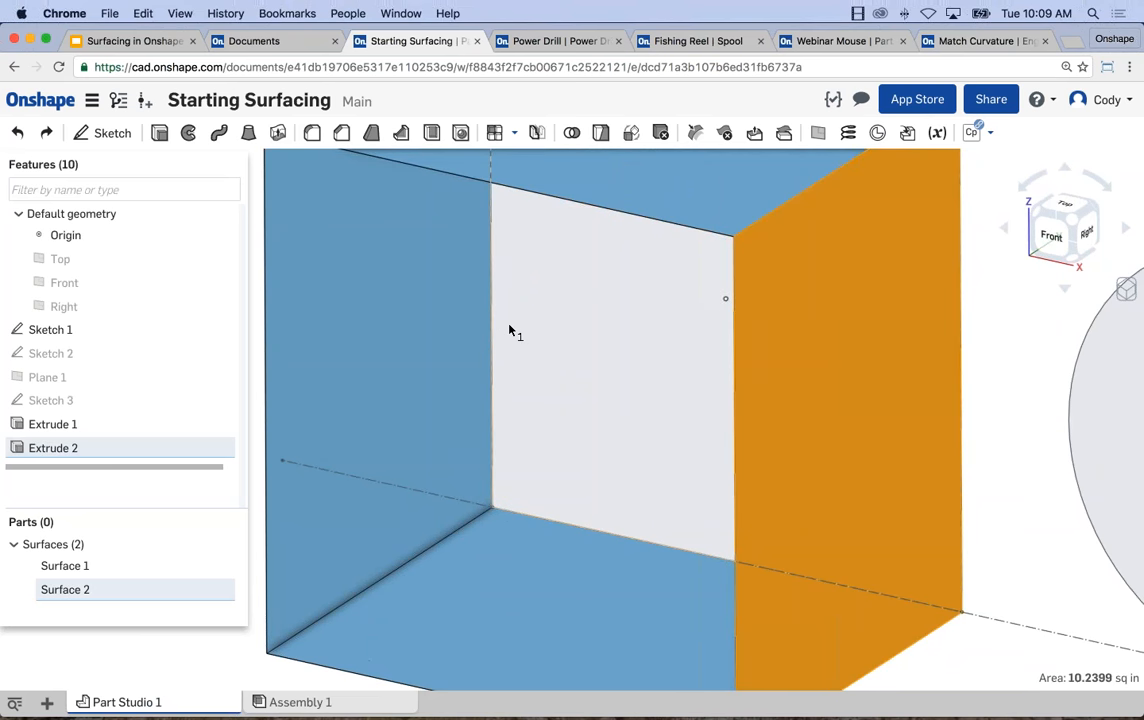
{"action": "left_click", "coordinate": [577, 337]}
{"action": "scroll", "coordinate": [677, 368], "scroll_direction": "down", "scroll_amount": 3}
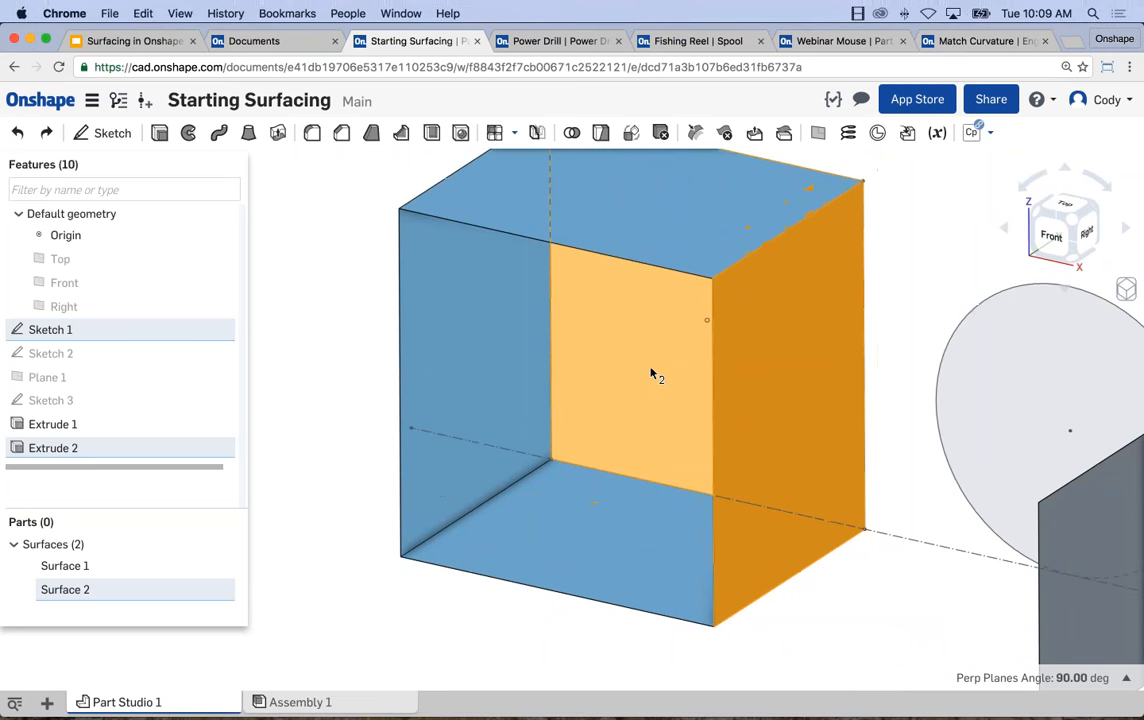
{"action": "scroll", "coordinate": [650, 368], "scroll_direction": "down", "scroll_amount": 3}
{"action": "key", "text": "space"}
{"action": "scroll", "coordinate": [433, 295], "scroll_direction": "down", "scroll_amount": 1}
{"action": "middle_click_drag", "start_coordinate": [433, 295], "coordinate": [384, 286]}
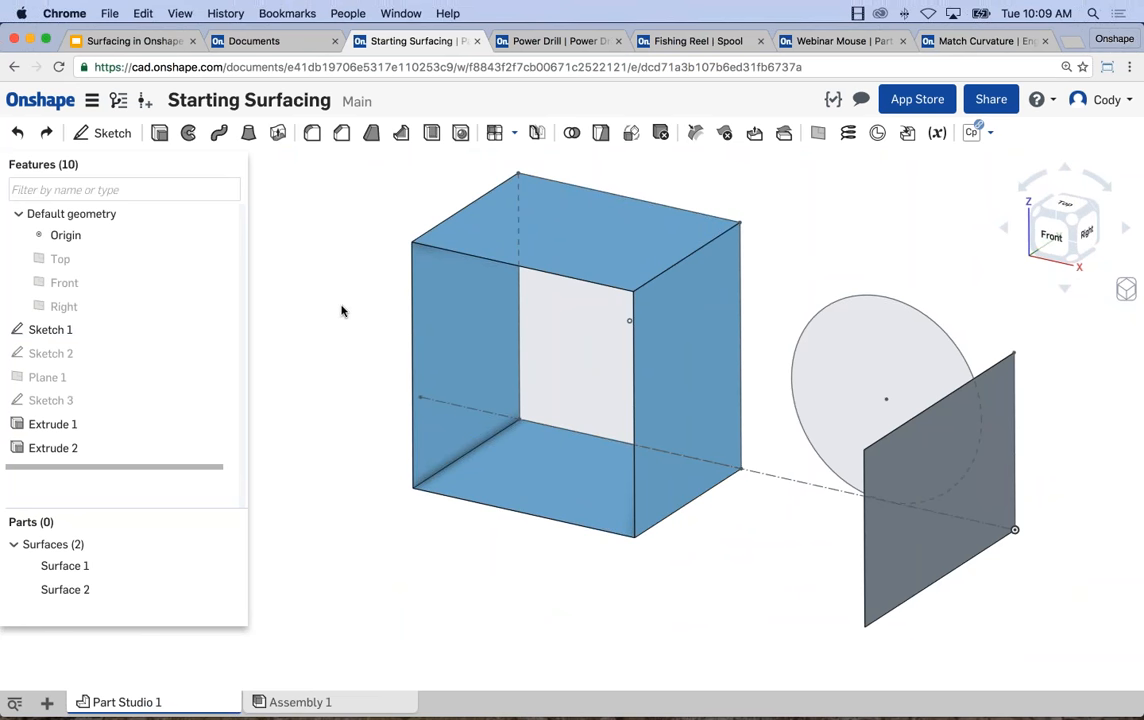
Extrude the sketched circle as a surface with a blind depth of 2.71 in.
{"action": "left_click", "coordinate": [159, 133]}
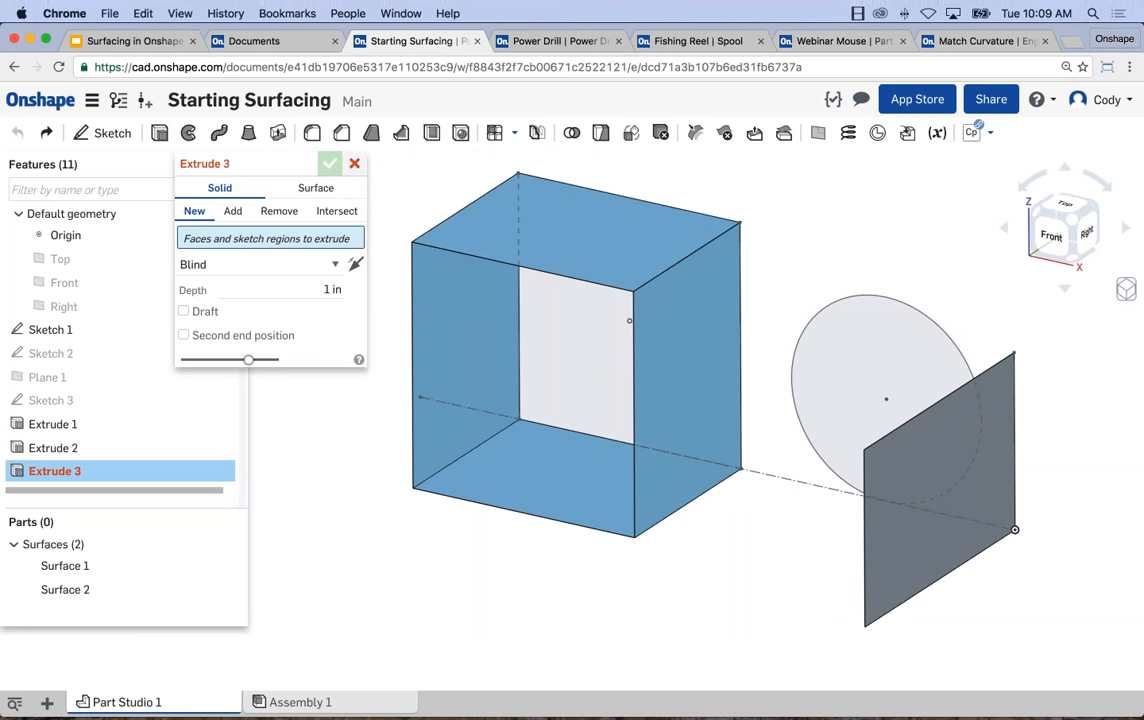
{"action": "left_click", "coordinate": [315, 187]}
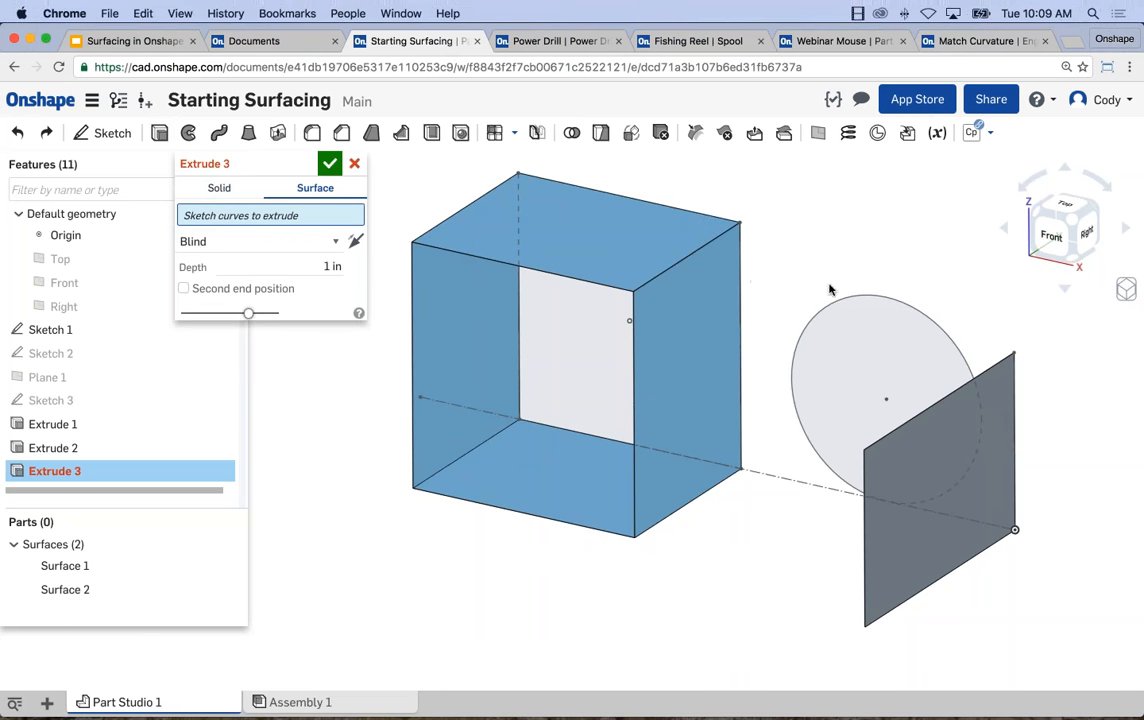
{"action": "left_click", "coordinate": [835, 310]}
{"action": "left_click_drag", "start_coordinate": [735, 410], "coordinate": [675, 453]}
{"action": "left_click", "coordinate": [330, 163]}
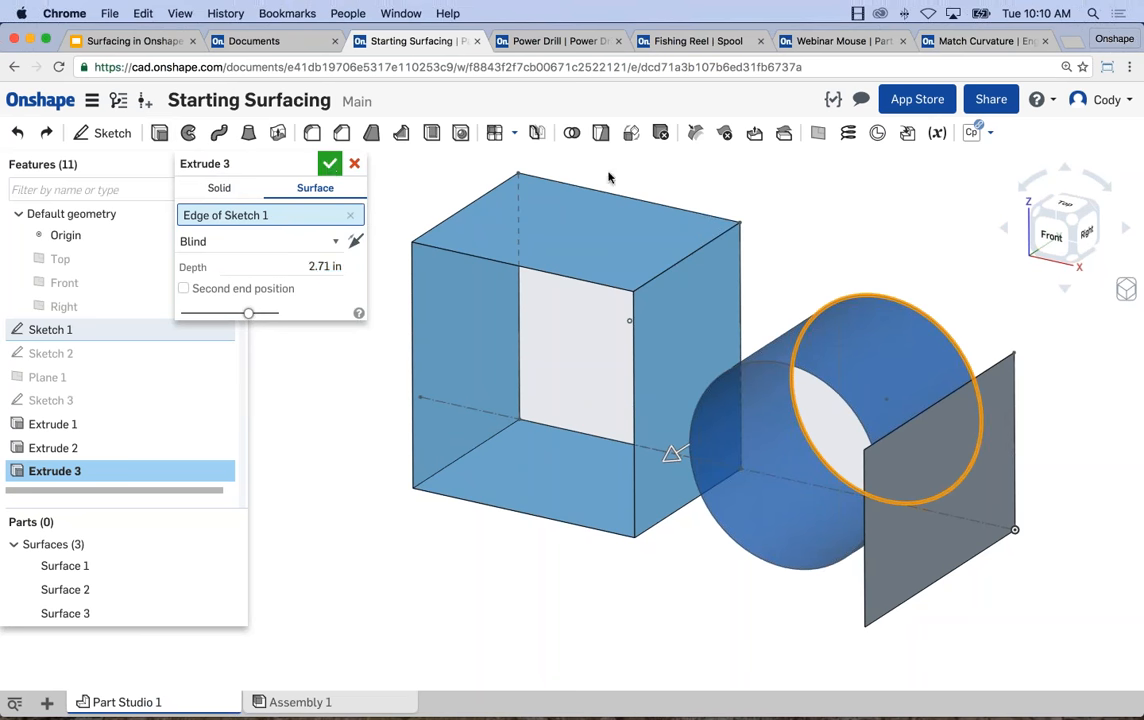
Delete the three surface extrusions, Extrude 1 through Extrude 3.
{"action": "scroll", "coordinate": [852, 242], "scroll_direction": "down", "scroll_amount": 1}
{"action": "middle_click_drag", "start_coordinate": [885, 252], "coordinate": [827, 245]}
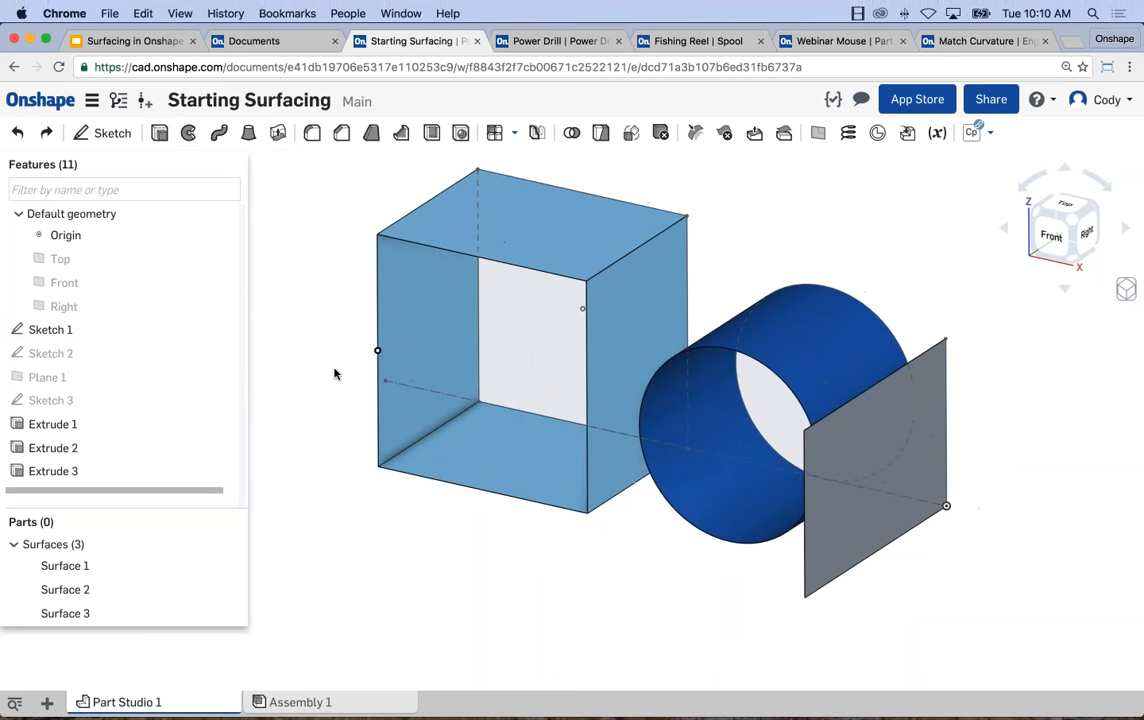
{"action": "left_click", "coordinate": [77, 471]}
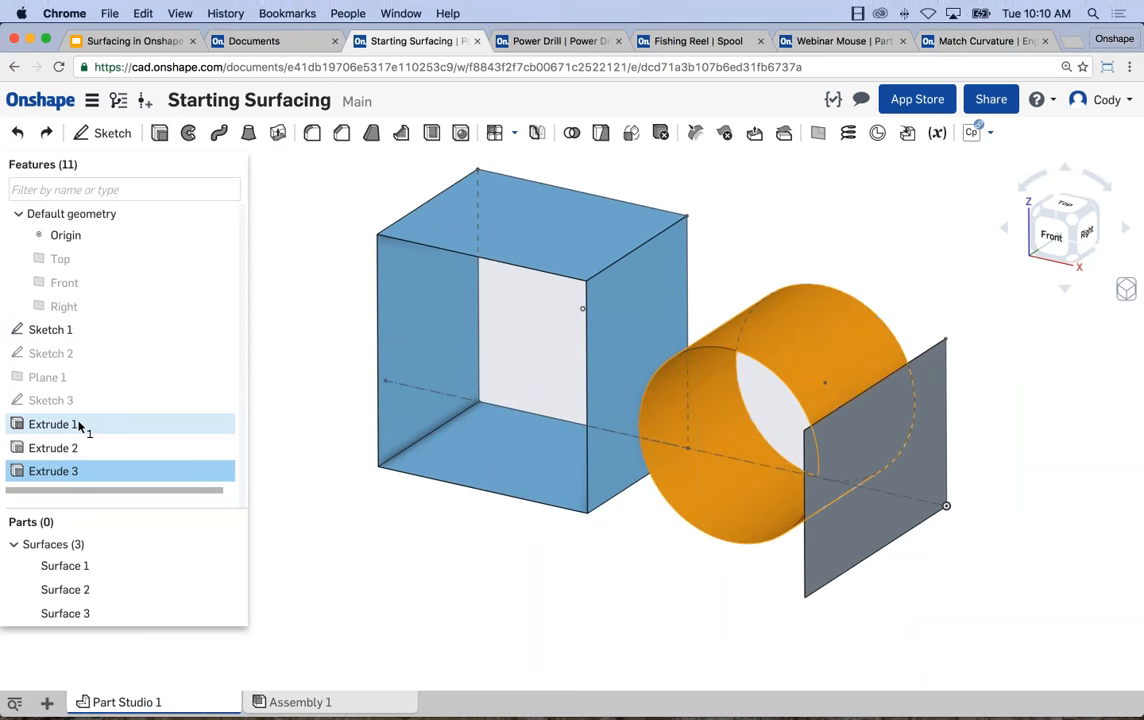
{"action": "left_click", "coordinate": [79, 425], "text": "shift"}
{"action": "key", "text": "Delete"}
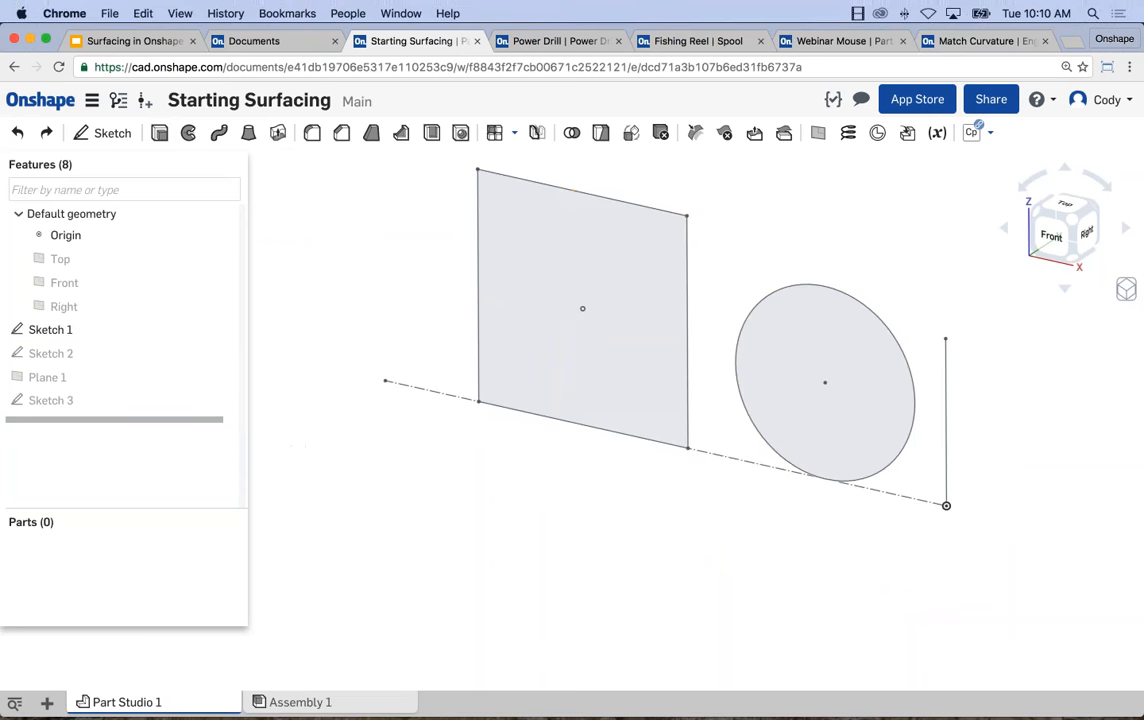
Revolve the sketched circle as a full surface around the upper construction line.
{"action": "scroll", "coordinate": [442, 511], "scroll_direction": "down", "scroll_amount": 4}
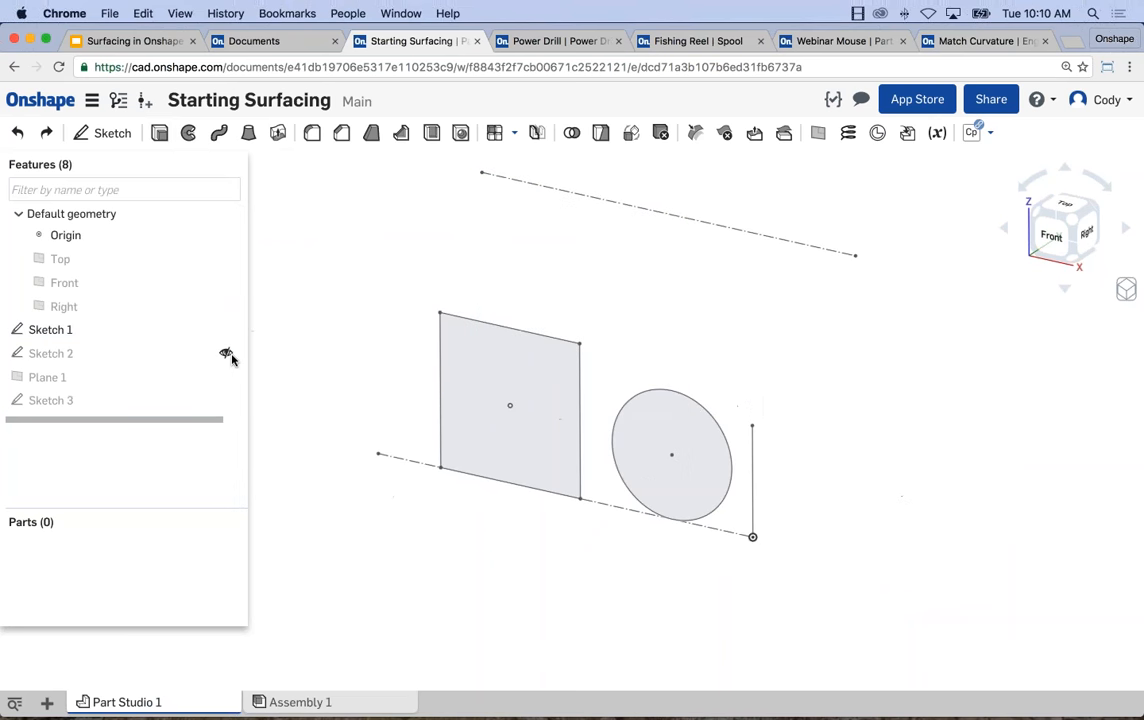
{"action": "middle_click_drag", "start_coordinate": [315, 201], "coordinate": [310, 218]}
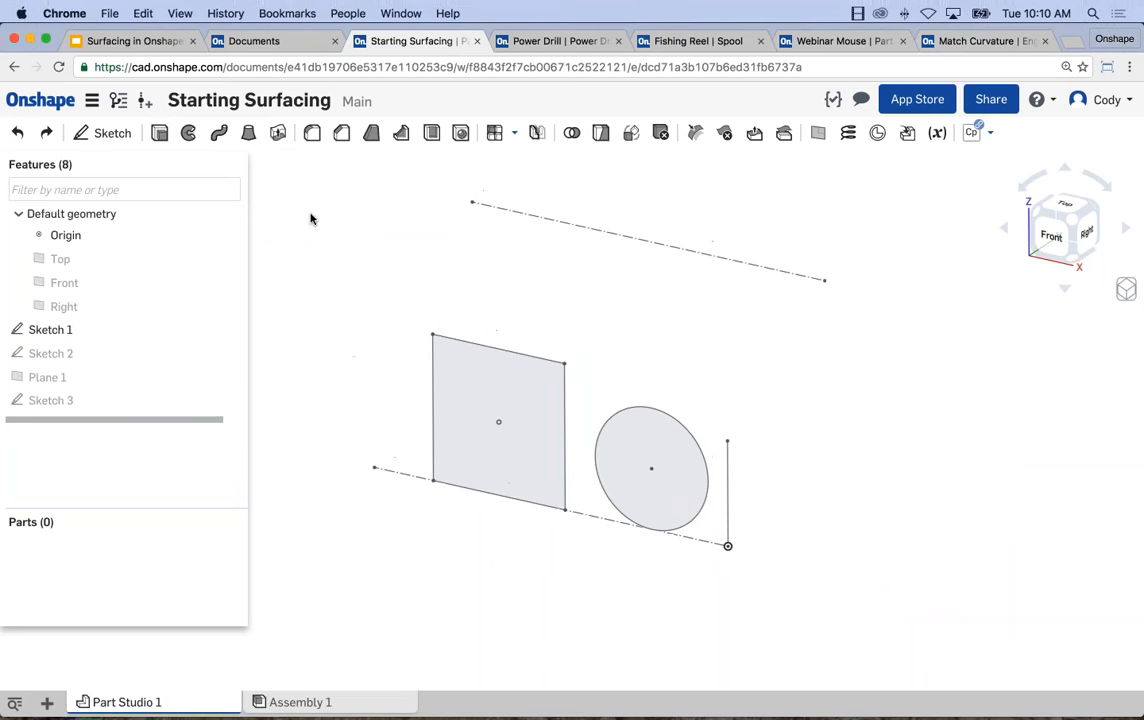
{"action": "left_click", "coordinate": [188, 134]}
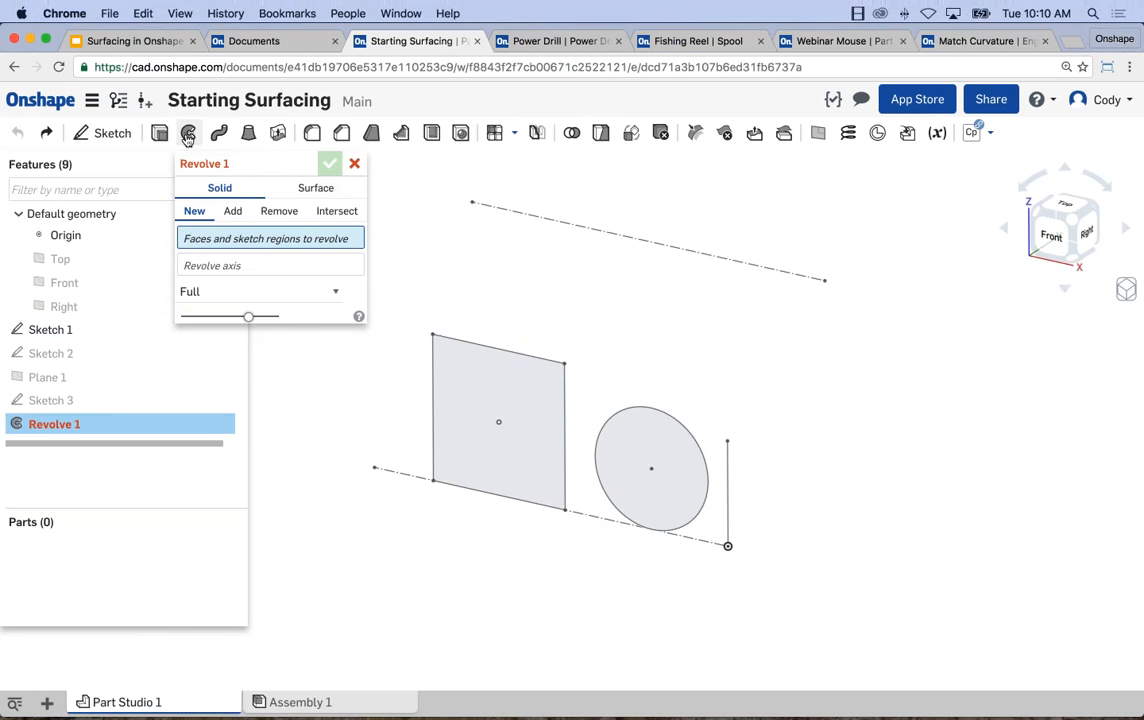
{"action": "left_click", "coordinate": [310, 187]}
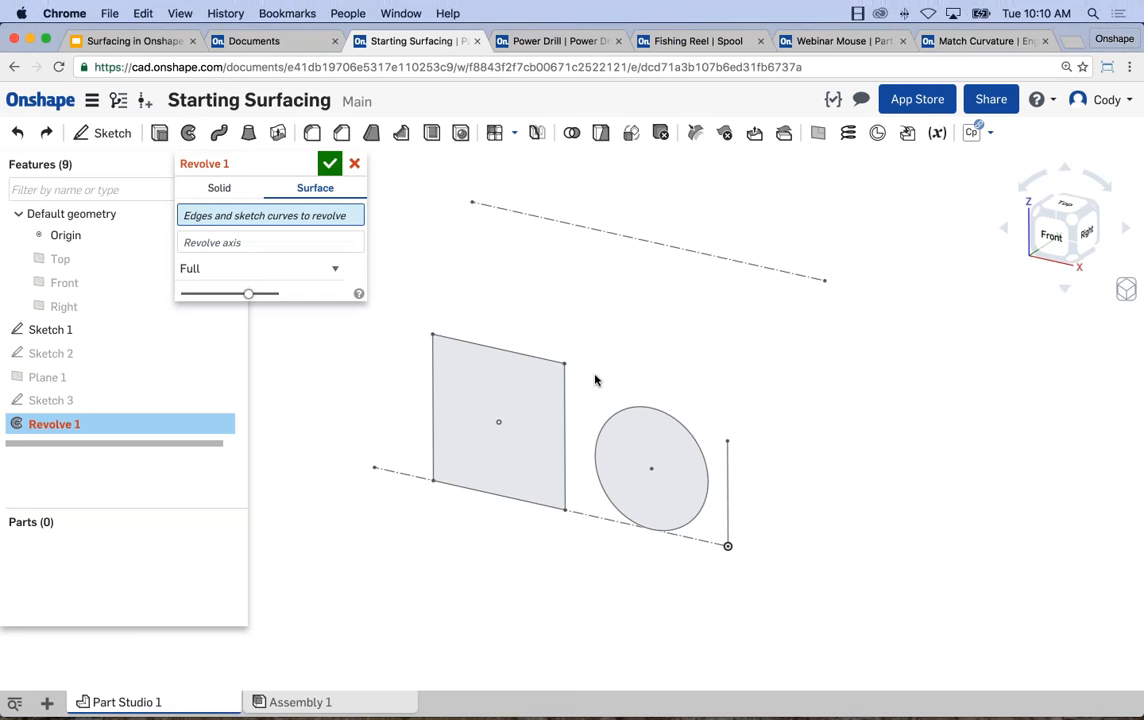
{"action": "left_click", "coordinate": [610, 418]}
{"action": "left_click", "coordinate": [345, 243]}
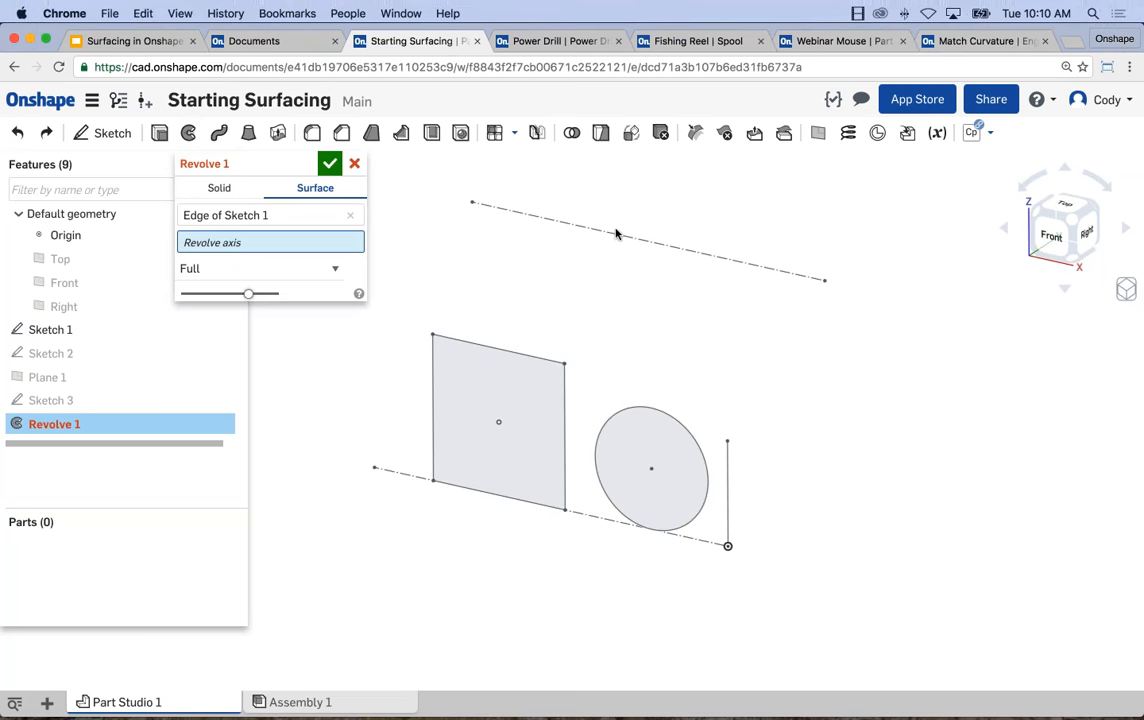
{"action": "left_click", "coordinate": [616, 234]}
{"action": "key", "text": "f"}
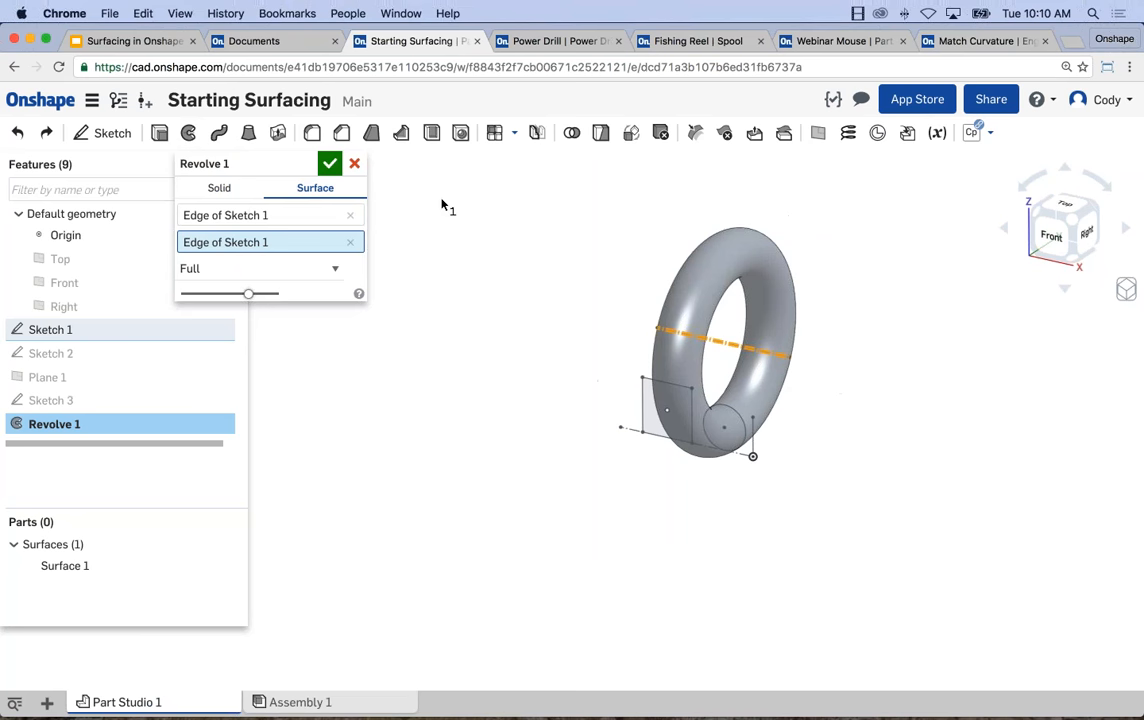
{"action": "left_click", "coordinate": [330, 164]}
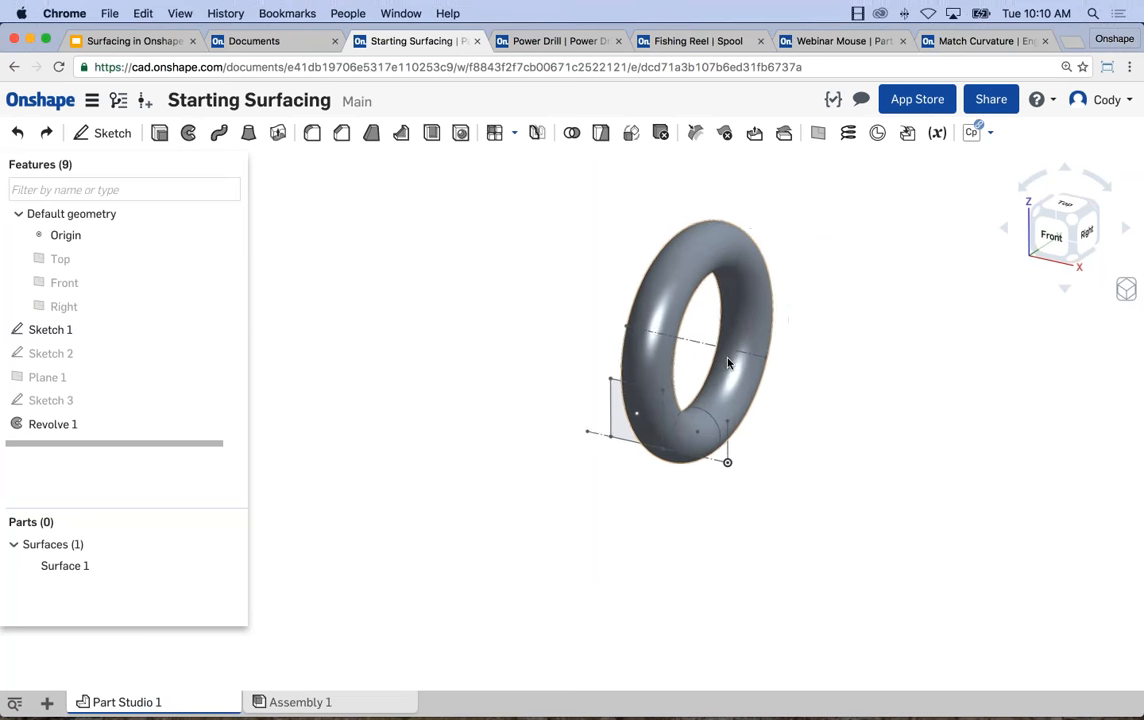
{"action": "scroll", "coordinate": [728, 363], "scroll_direction": "up", "scroll_amount": 5}
{"action": "scroll", "coordinate": [599, 370], "scroll_direction": "down", "scroll_amount": 2}
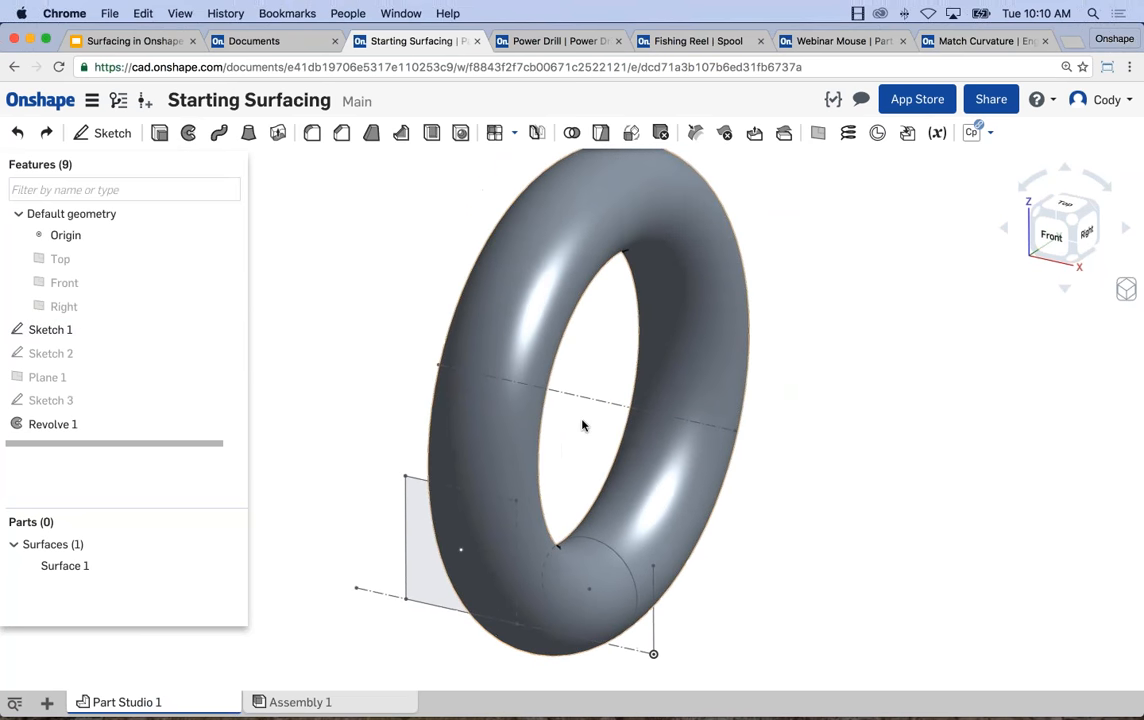
{"action": "scroll", "coordinate": [444, 315], "scroll_direction": "down", "scroll_amount": 2}
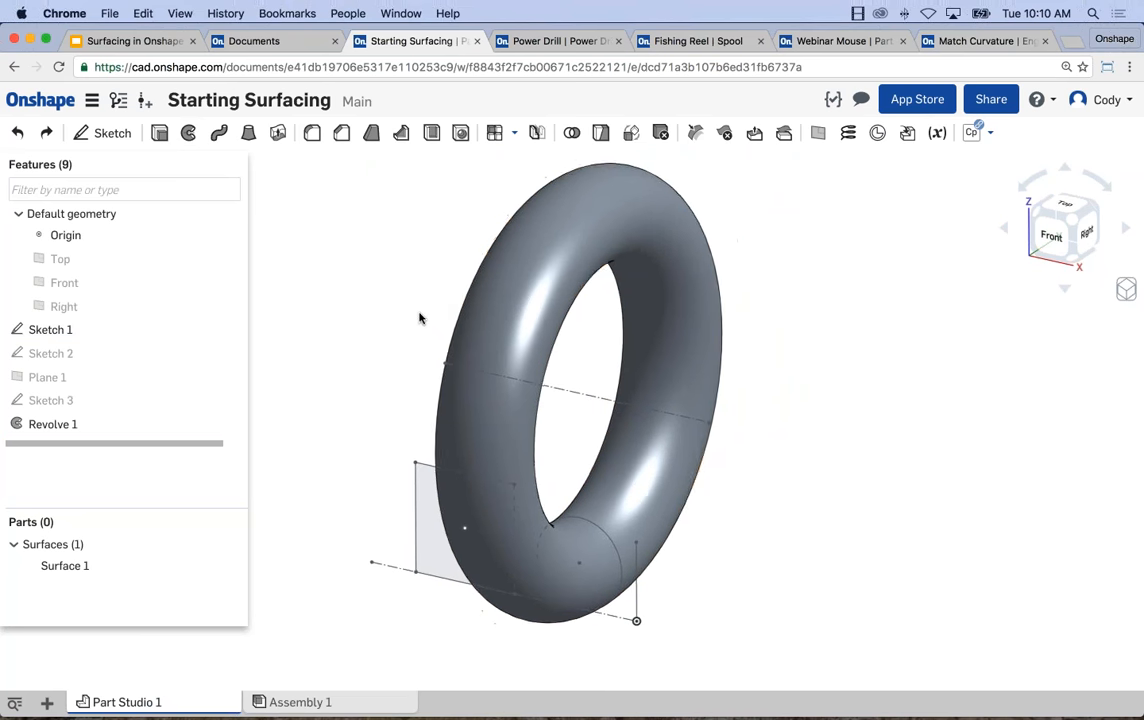
{"action": "middle_click_drag", "start_coordinate": [420, 318], "coordinate": [450, 316]}
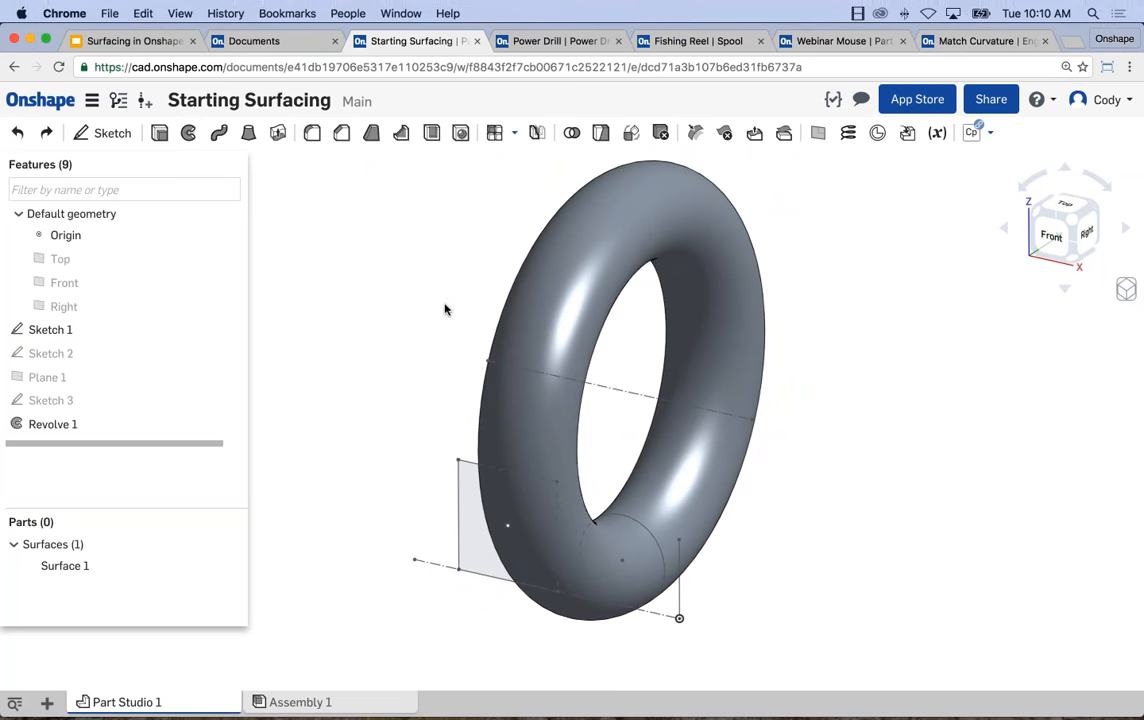
Inspect the inside of the revolved surface with a section view cut at the Front plane.
{"action": "left_click", "coordinate": [82, 283]}
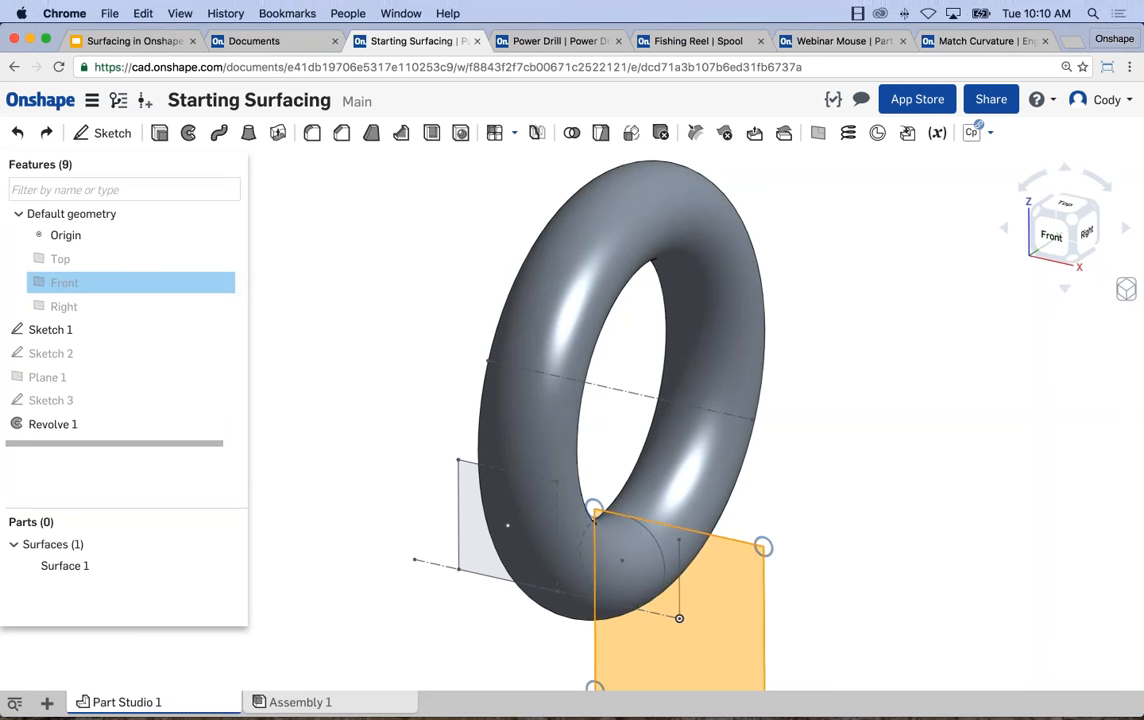
{"action": "left_click", "coordinate": [1126, 289]}
{"action": "left_click", "coordinate": [1036, 595]}
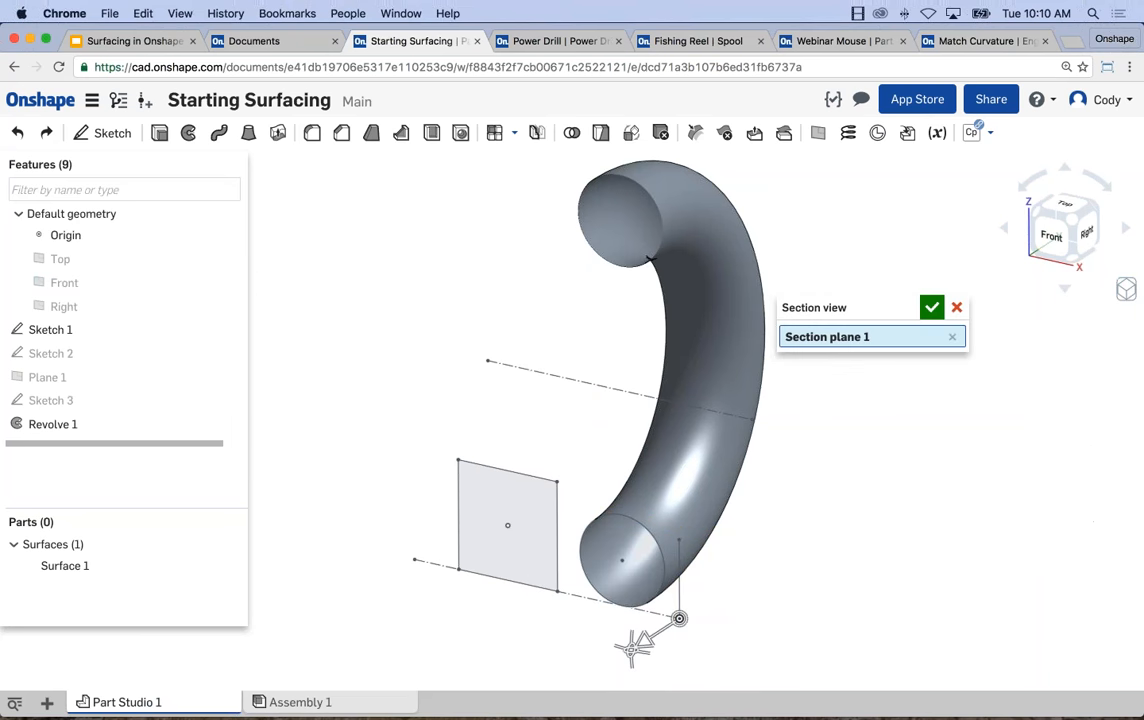
{"action": "scroll", "coordinate": [593, 236], "scroll_direction": "up", "scroll_amount": 3}
{"action": "right_click_drag", "start_coordinate": [586, 256], "coordinate": [552, 276]}
{"action": "right_click_drag", "start_coordinate": [608, 324], "coordinate": [743, 315]}
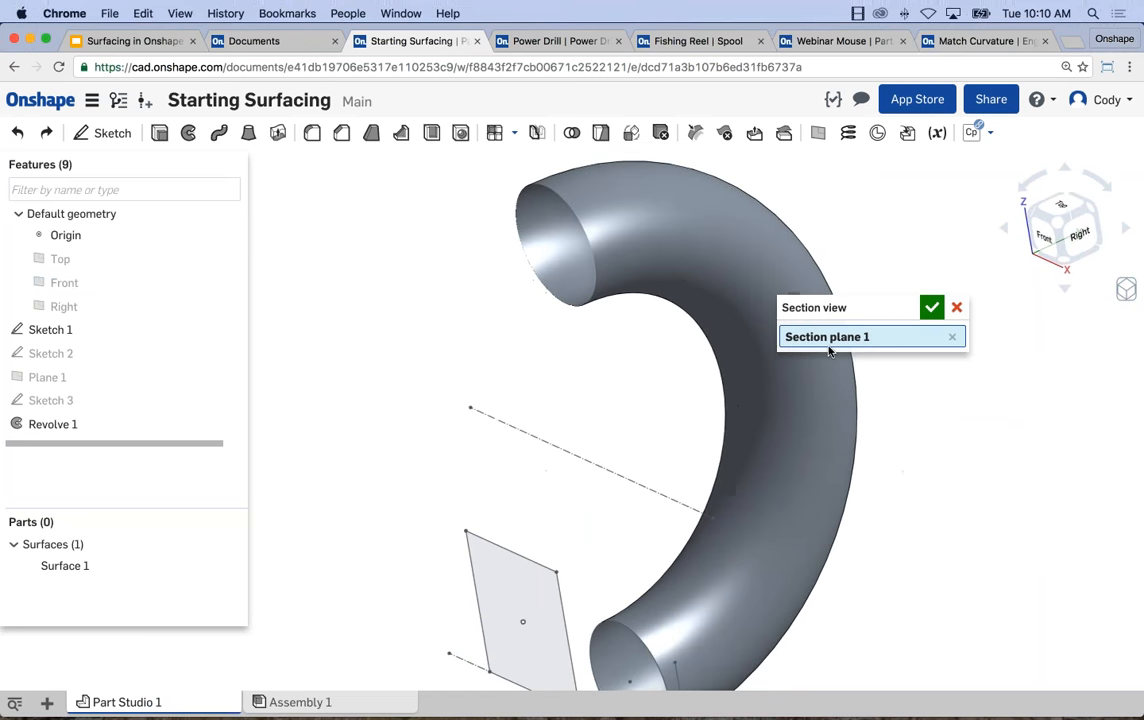
{"action": "left_click", "coordinate": [957, 307]}
{"action": "scroll", "coordinate": [890, 331], "scroll_direction": "down", "scroll_amount": 3}
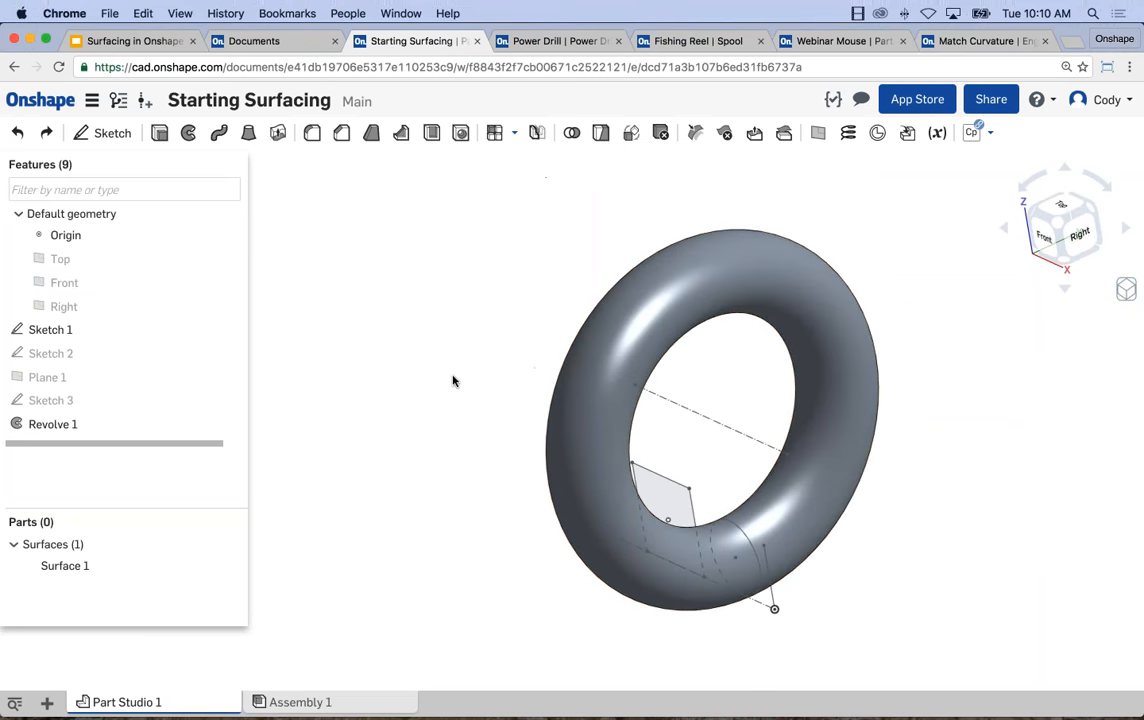
Delete the surface revolve, Revolve 1, from the feature list.
{"action": "right_click_drag", "start_coordinate": [295, 330], "coordinate": [327, 396]}
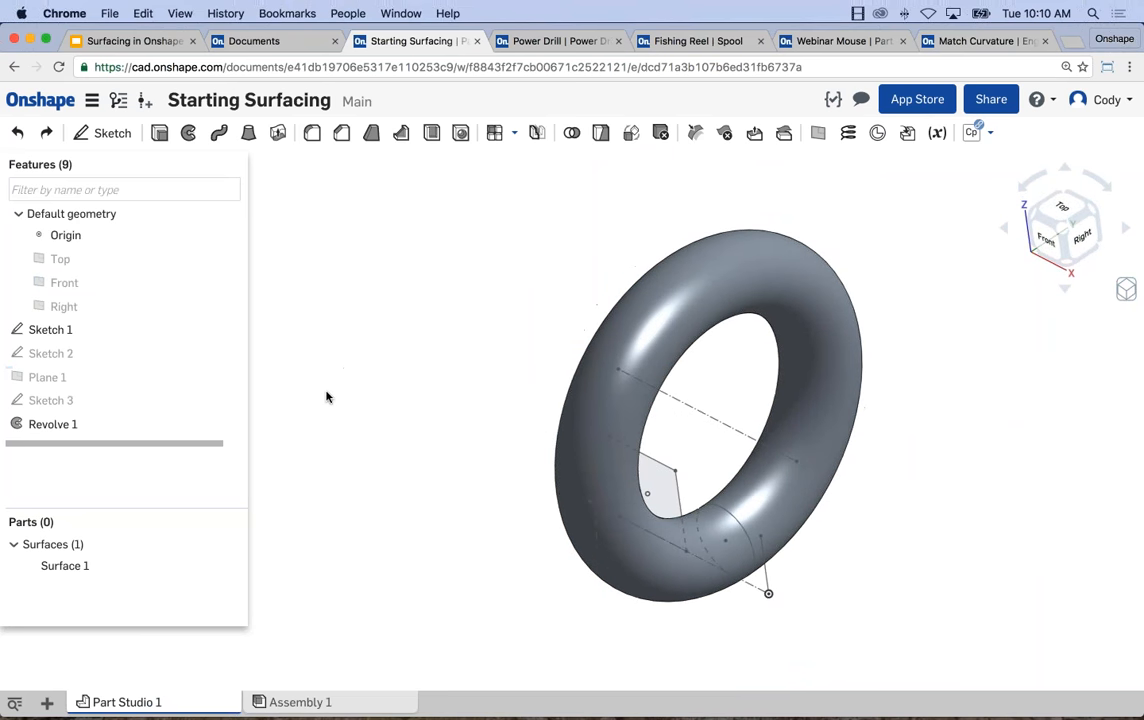
{"action": "right_click", "coordinate": [94, 428]}
{"action": "left_click", "coordinate": [124, 581]}
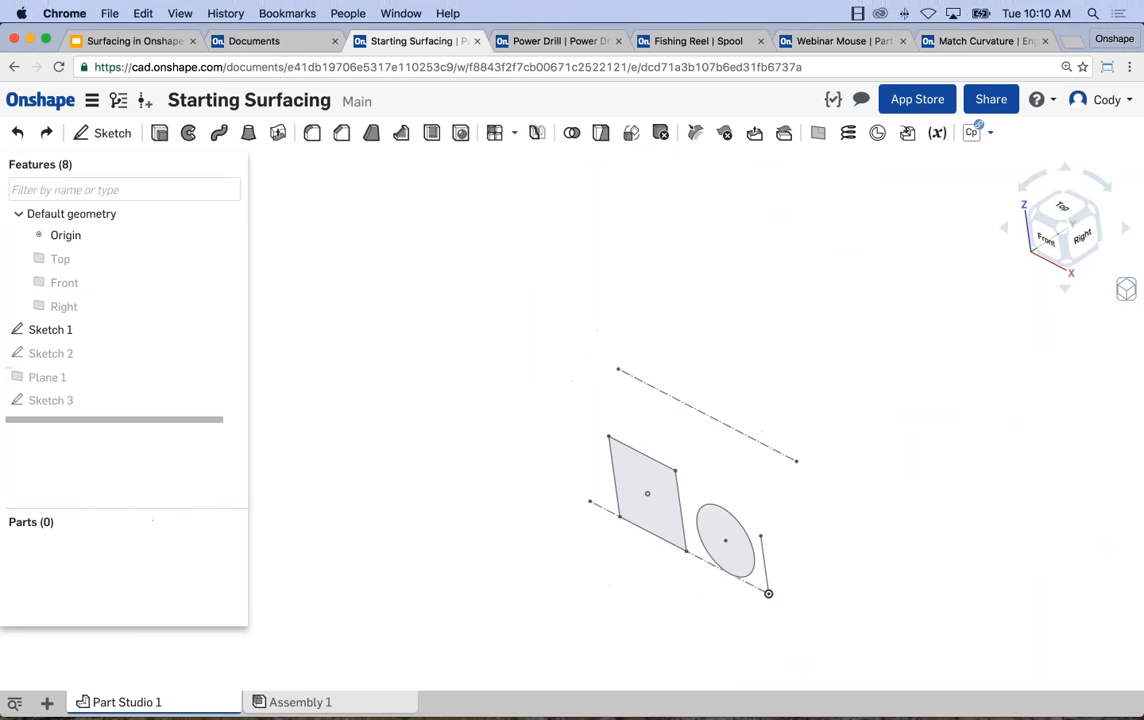
Show Sketch 2, the connected path lines starting at the origin, alongside the Sketch 1 profiles.
{"action": "left_click", "coordinate": [227, 355]}
{"action": "mouse_move", "coordinate": [490, 368]}
{"action": "right_mouse_down"}
{"action": "mouse_move", "coordinate": [355, 334]}
{"action": "mouse_move", "coordinate": [296, 361]}
{"action": "right_mouse_up"}
{"action": "scroll", "coordinate": [582, 380], "scroll_direction": "down", "scroll_amount": 3}
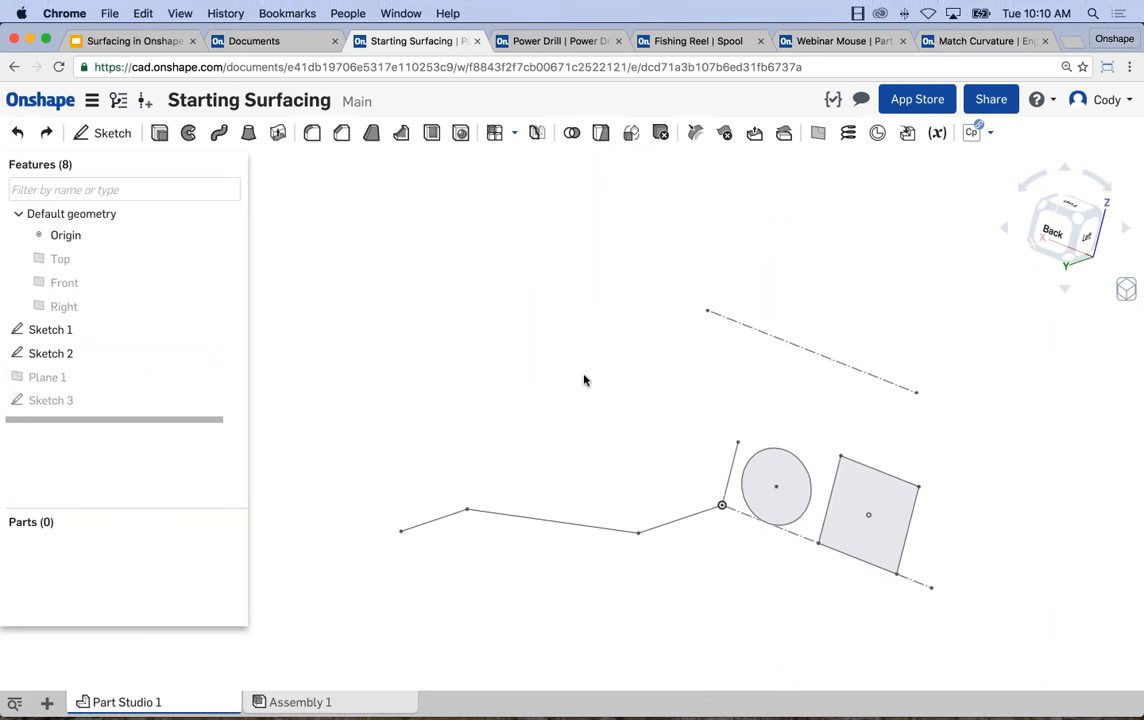
{"action": "scroll", "coordinate": [687, 452], "scroll_direction": "up", "scroll_amount": 7}
{"action": "scroll", "coordinate": [590, 380], "scroll_direction": "down", "scroll_amount": 1}
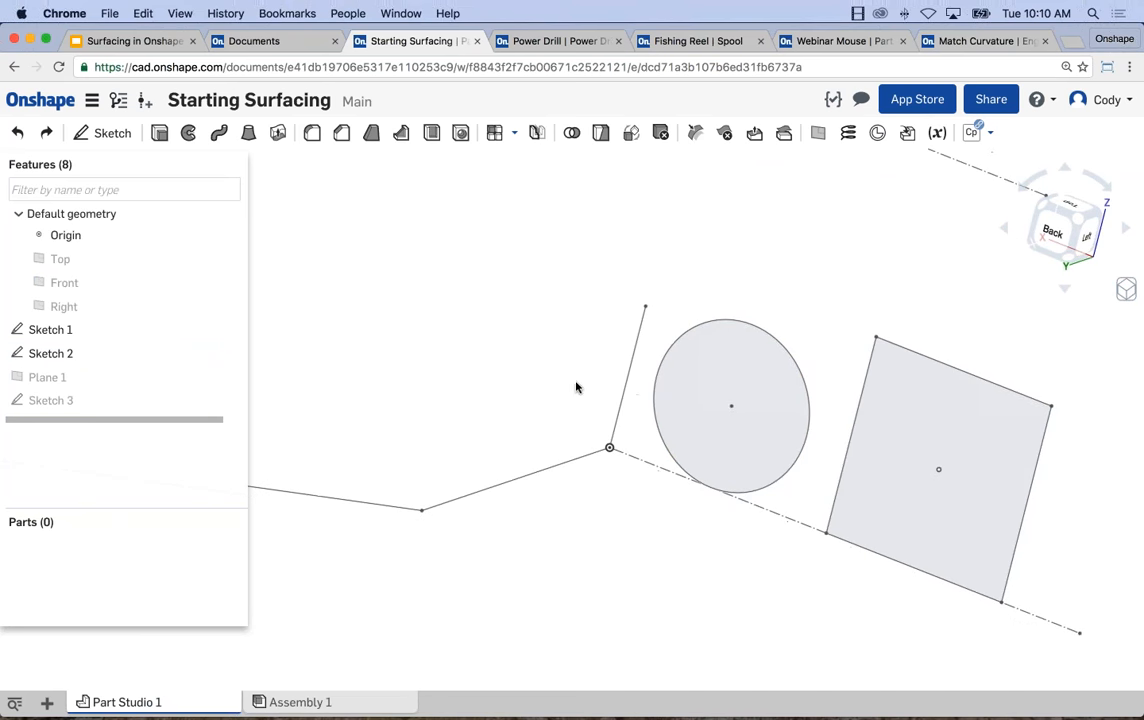
{"action": "middle_click_drag", "start_coordinate": [582, 375], "coordinate": [620, 362]}
{"action": "scroll", "coordinate": [620, 362], "scroll_direction": "down", "scroll_amount": 3}
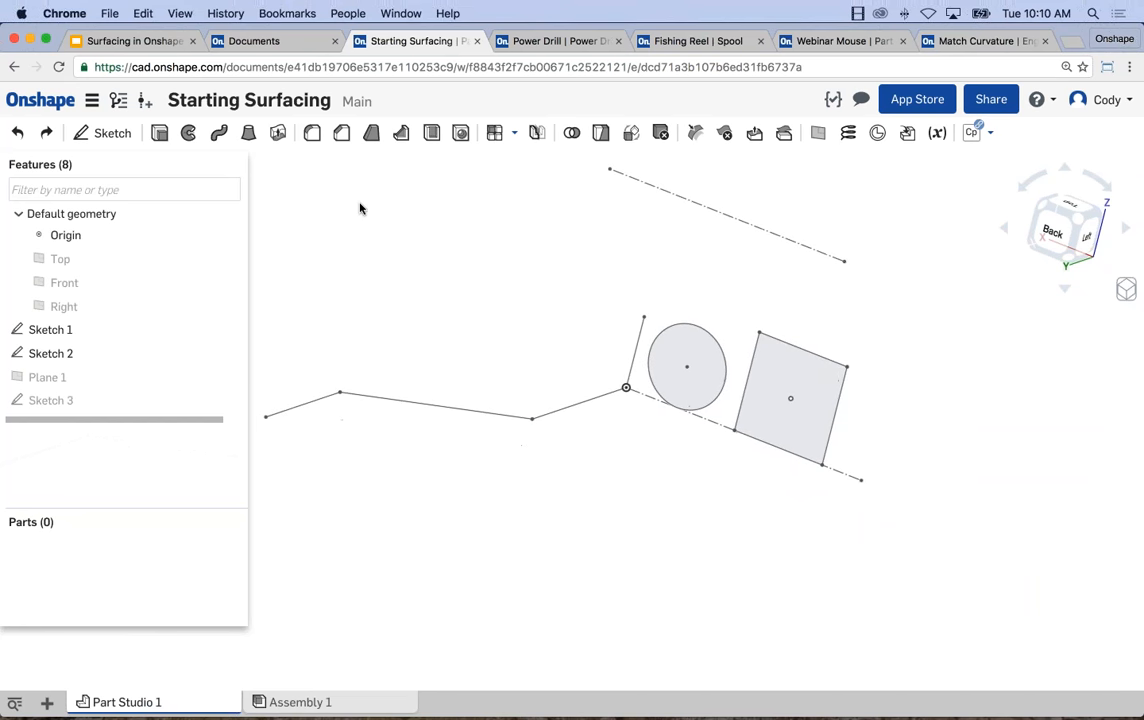
Sweep the short upright line of Sketch 1 as a surface along the three connected edges of Sketch 2.
{"action": "left_click", "coordinate": [219, 134]}
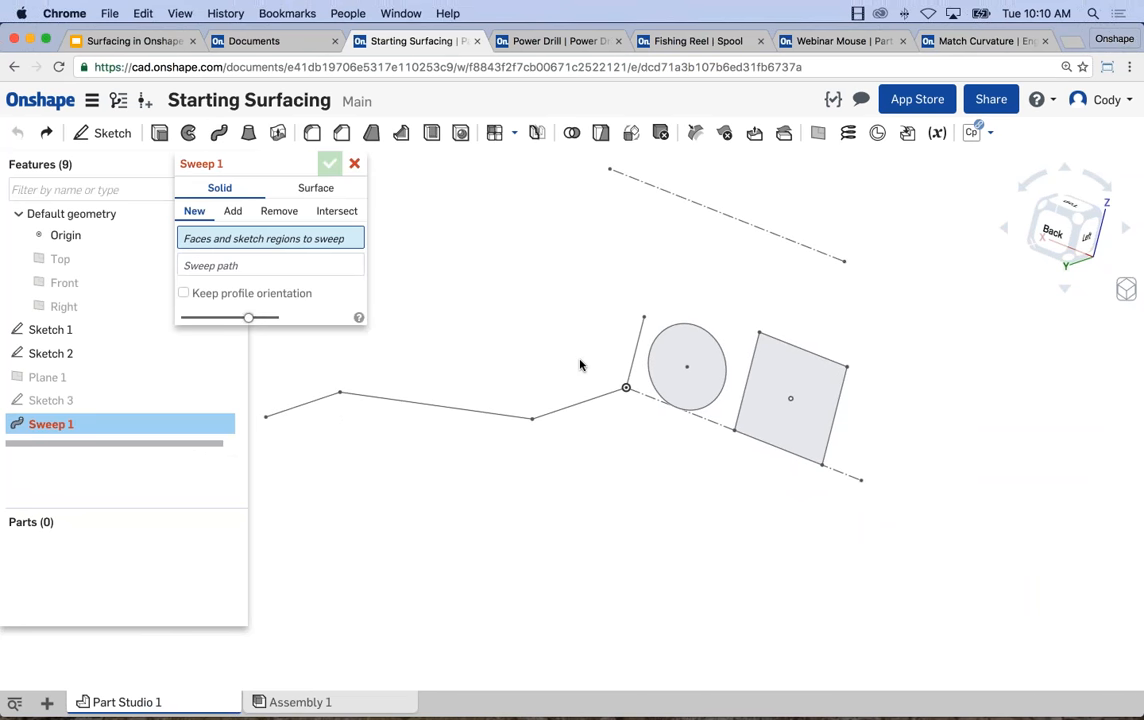
{"action": "left_click", "coordinate": [328, 188]}
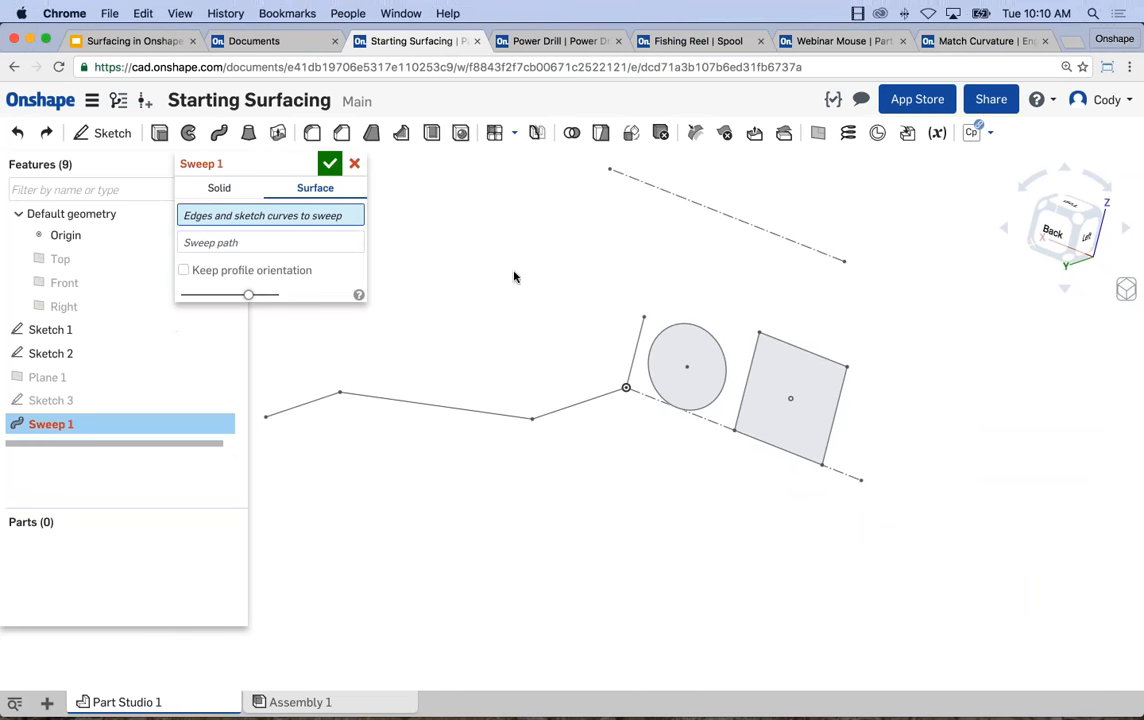
{"action": "left_click", "coordinate": [632, 353]}
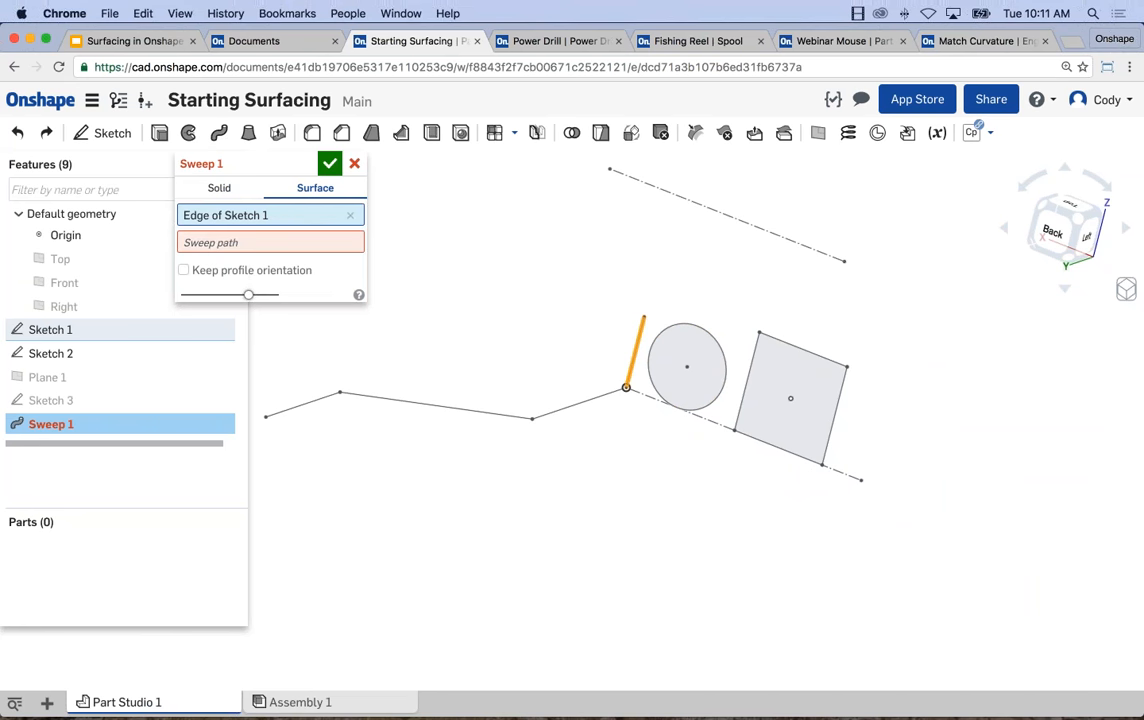
{"action": "left_click", "coordinate": [554, 414]}
{"action": "left_click", "coordinate": [352, 395]}
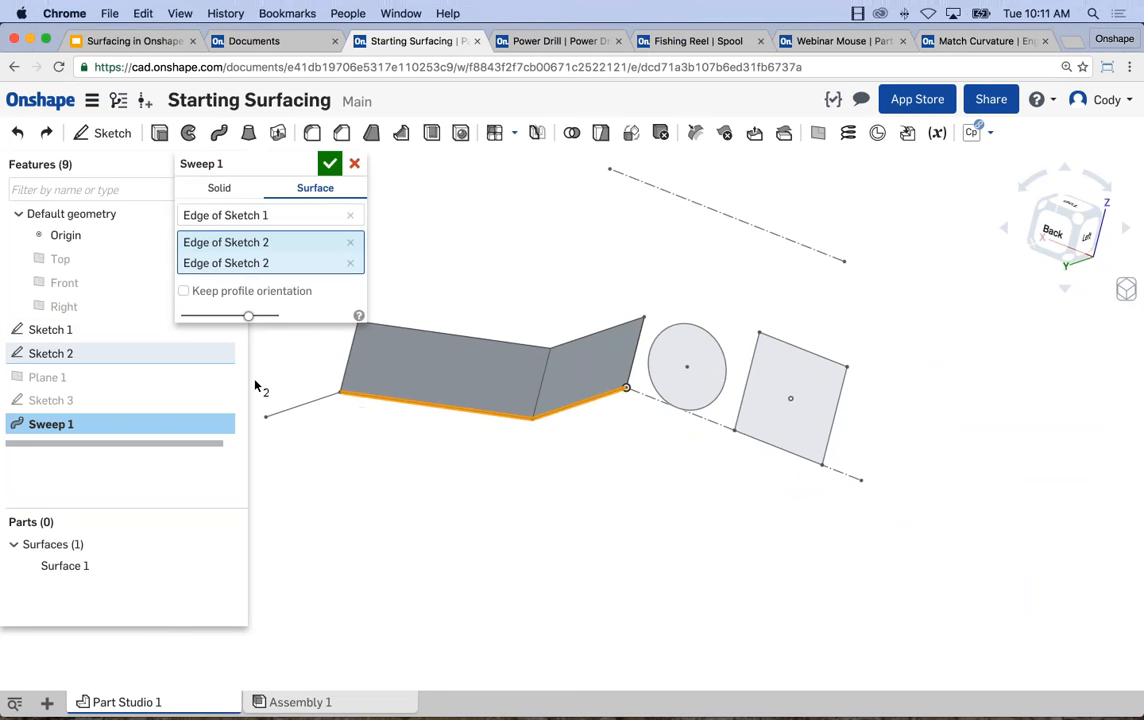
{"action": "left_click", "coordinate": [300, 405]}
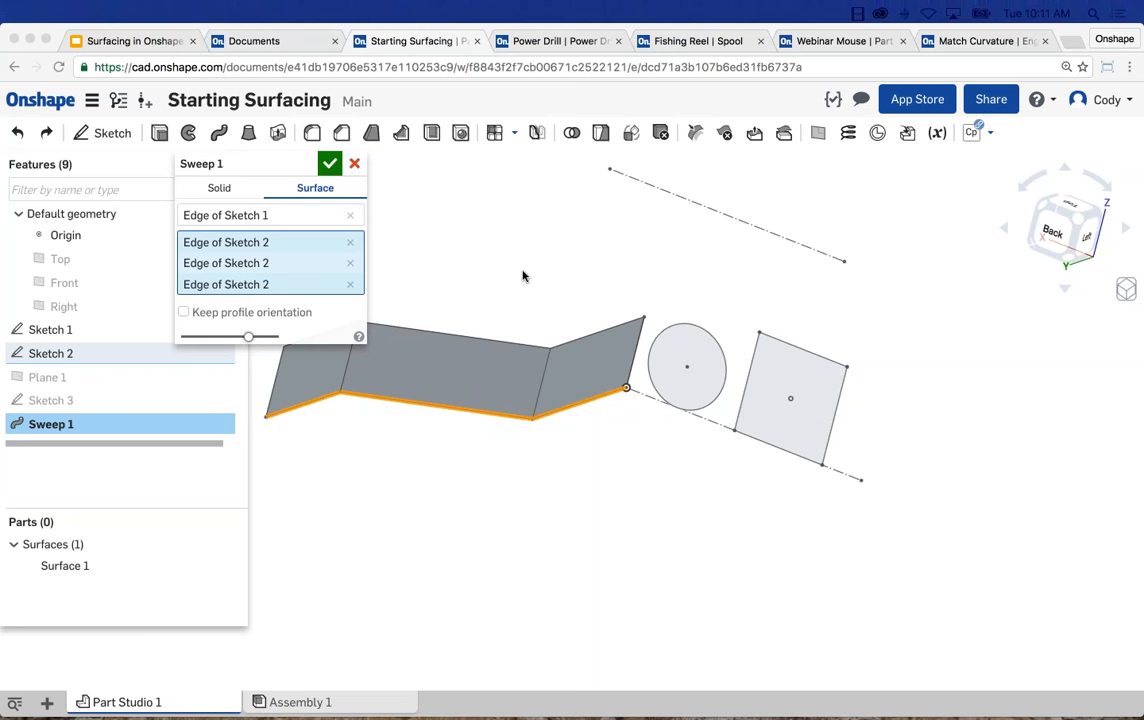
{"action": "left_click", "coordinate": [567, 283]}
{"action": "scroll", "coordinate": [567, 283], "scroll_direction": "down", "scroll_amount": 1}
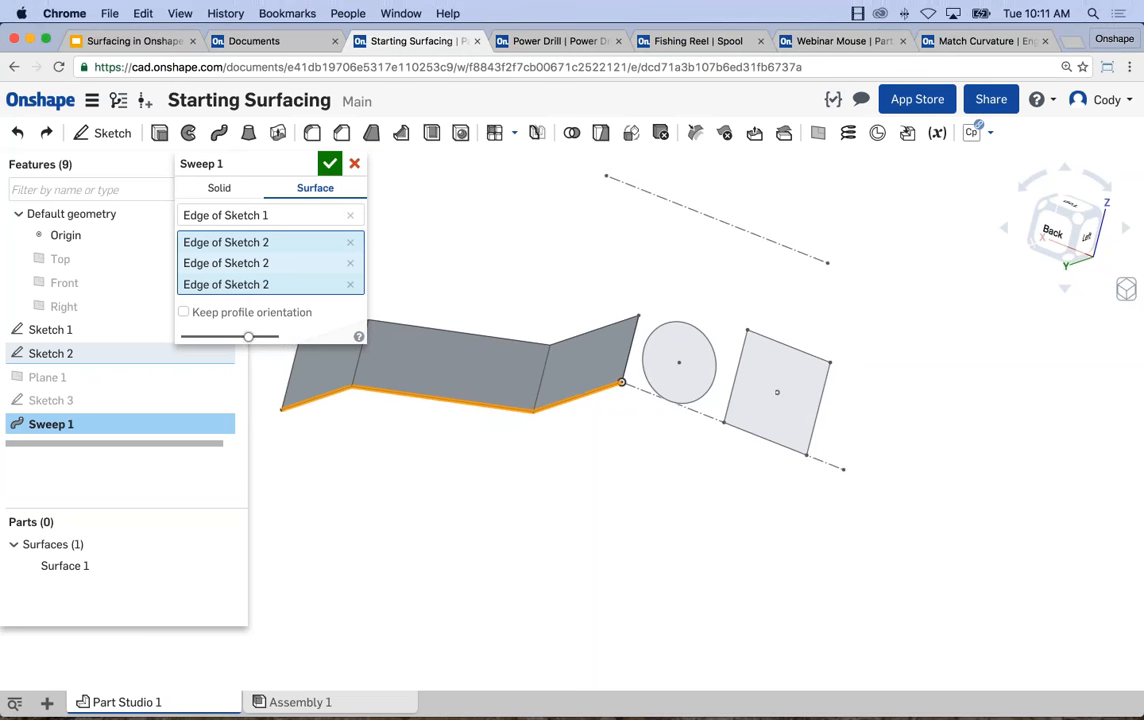
{"action": "scroll", "coordinate": [541, 296], "scroll_direction": "down", "scroll_amount": 1}
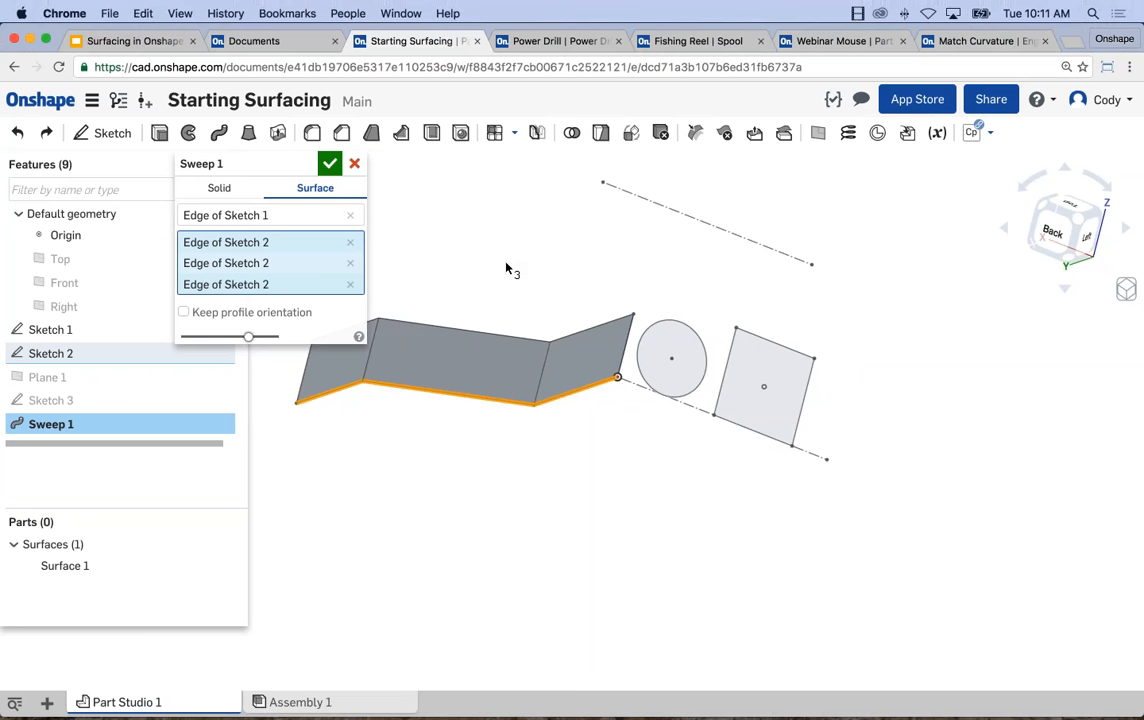
{"action": "middle_click_drag", "start_coordinate": [508, 265], "coordinate": [516, 261]}
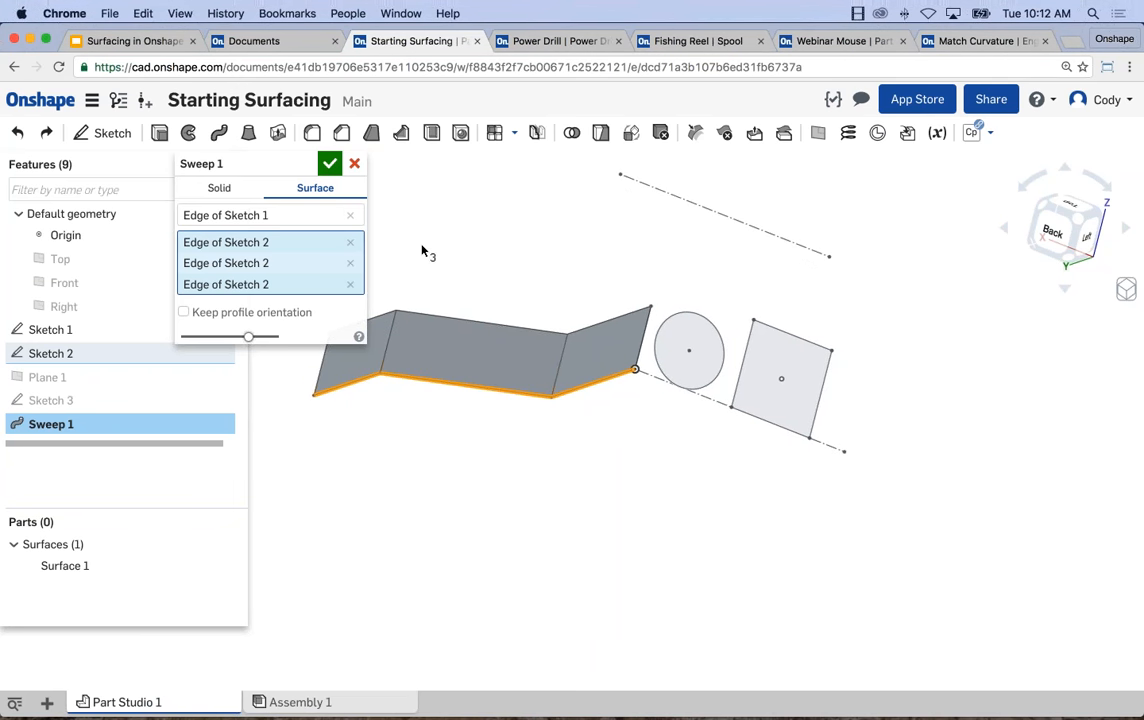
{"action": "left_click", "coordinate": [329, 163]}
Check the swept surface's starting edge at the origin and delete the feature Sweep 1.
{"action": "right_click_drag", "start_coordinate": [407, 235], "coordinate": [556, 418]}
{"action": "scroll", "coordinate": [650, 350], "scroll_direction": "up", "scroll_amount": 5}
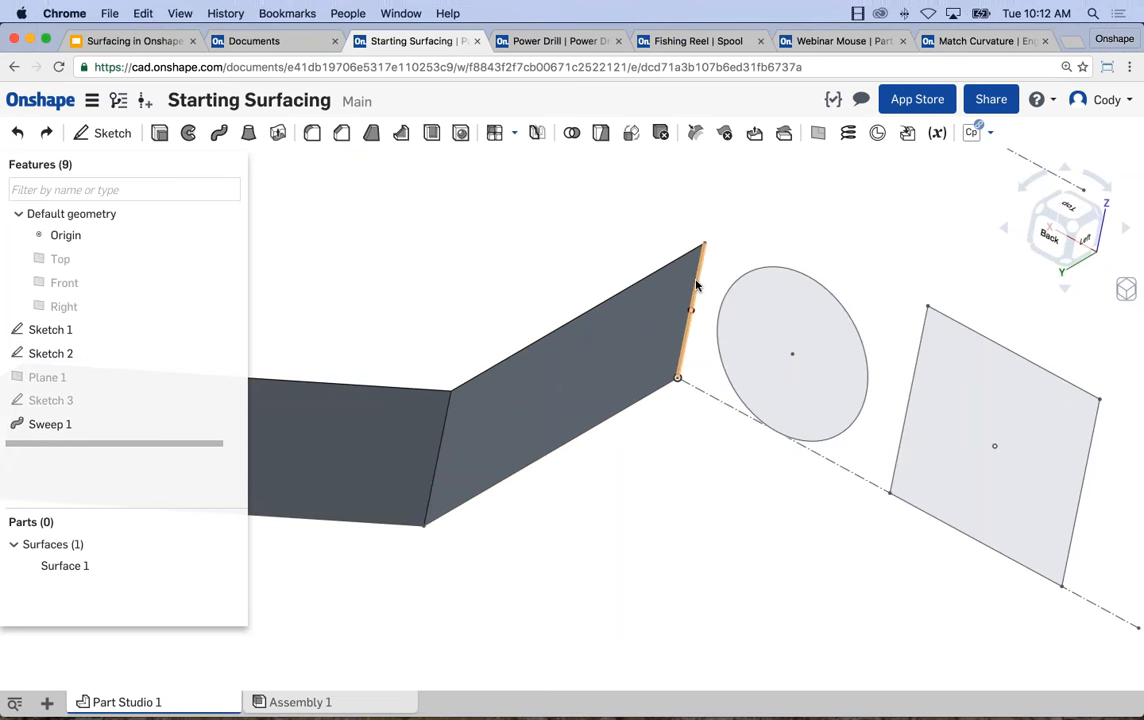
{"action": "scroll", "coordinate": [697, 286], "scroll_direction": "down", "scroll_amount": 3}
{"action": "scroll", "coordinate": [467, 534], "scroll_direction": "down", "scroll_amount": 3}
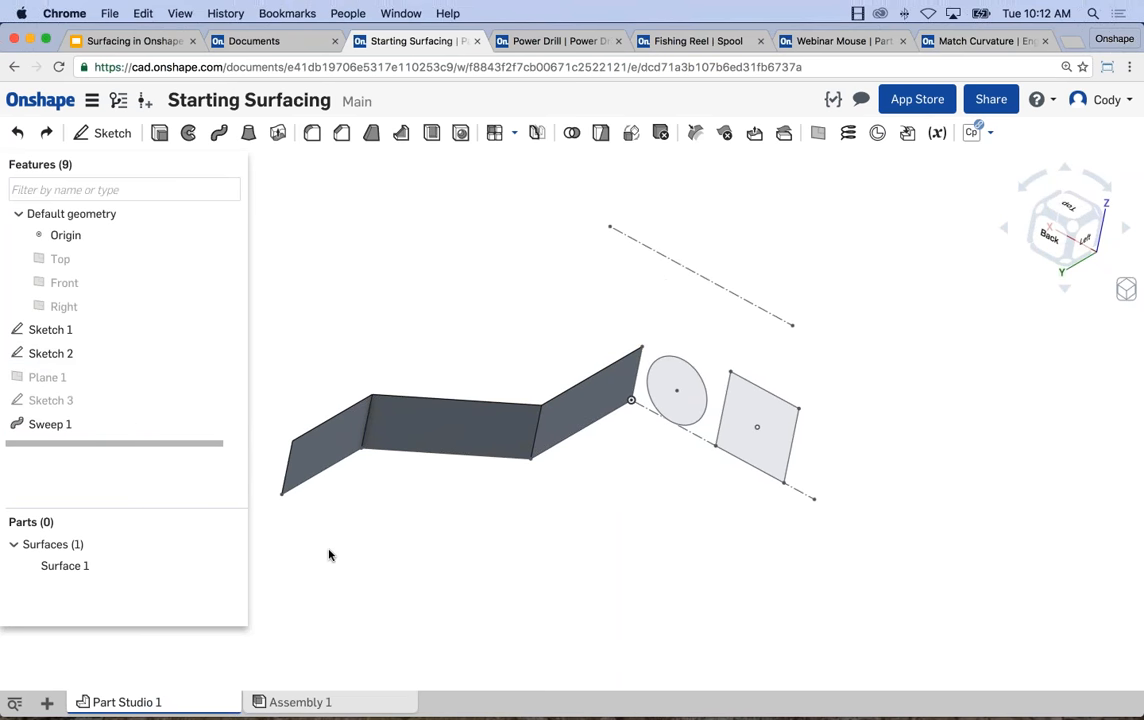
{"action": "right_click", "coordinate": [197, 432]}
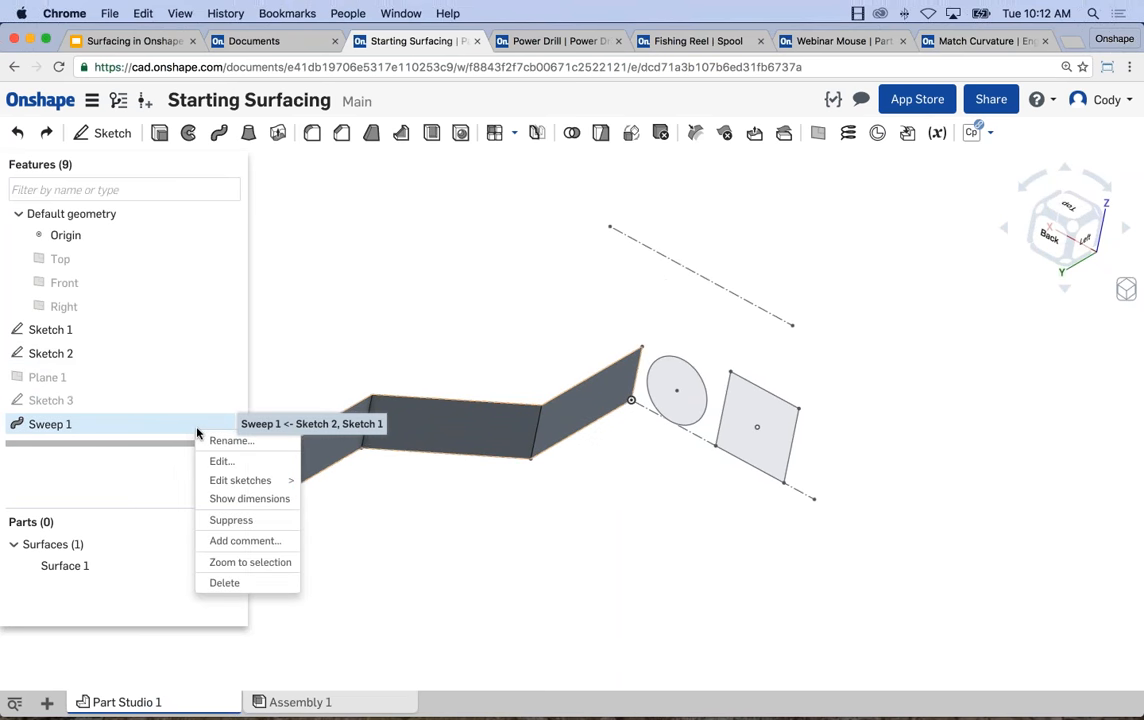
{"action": "left_click", "coordinate": [224, 582]}
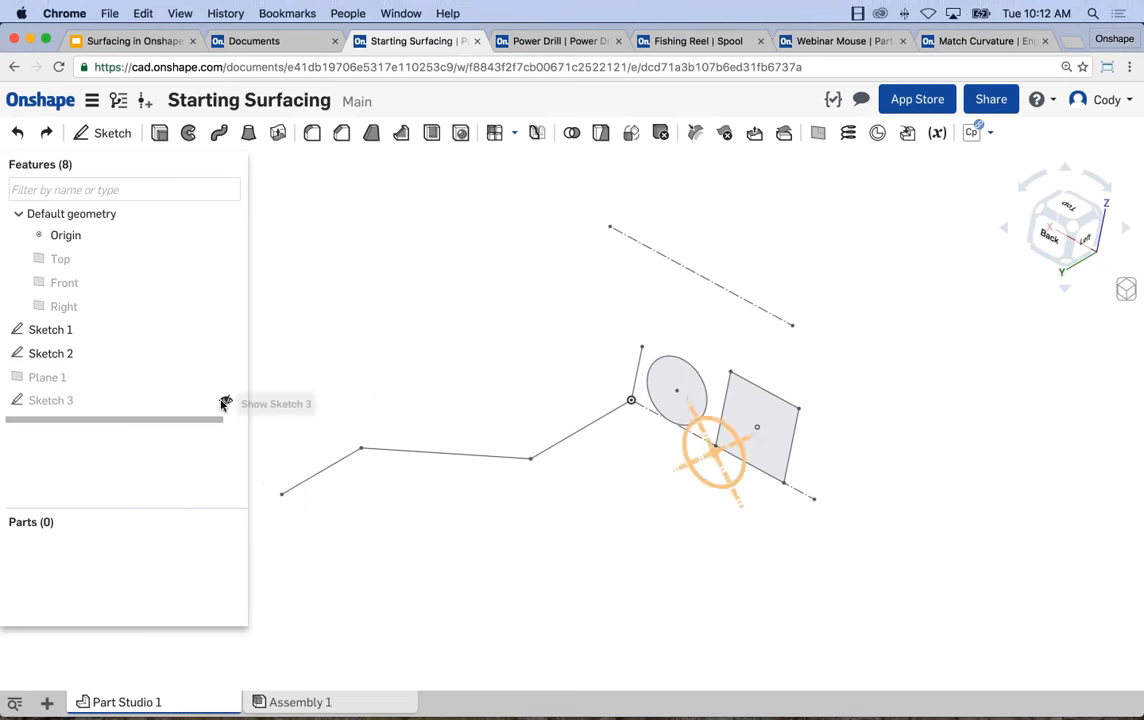
Show Sketch 3, the circle divided by crossing construction lines, next to the square of Sketch 1.
{"action": "left_click", "coordinate": [224, 403]}
{"action": "mouse_move", "coordinate": [598, 541]}
{"action": "right_mouse_down"}
{"action": "mouse_move", "coordinate": [585, 500]}
{"action": "mouse_move", "coordinate": [600, 470]}
{"action": "right_mouse_up"}
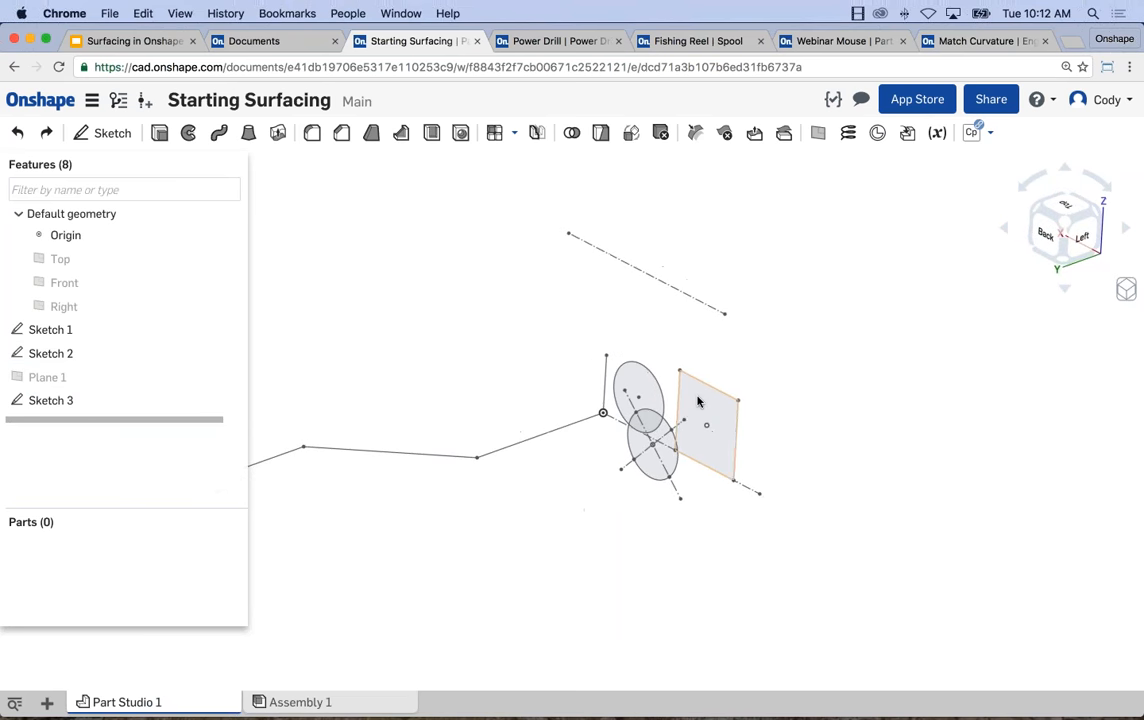
{"action": "scroll", "coordinate": [698, 397], "scroll_direction": "up", "scroll_amount": 5}
{"action": "middle_click_drag", "start_coordinate": [445, 219], "coordinate": [400, 191]}
{"action": "scroll", "coordinate": [660, 440], "scroll_direction": "up", "scroll_amount": 1}
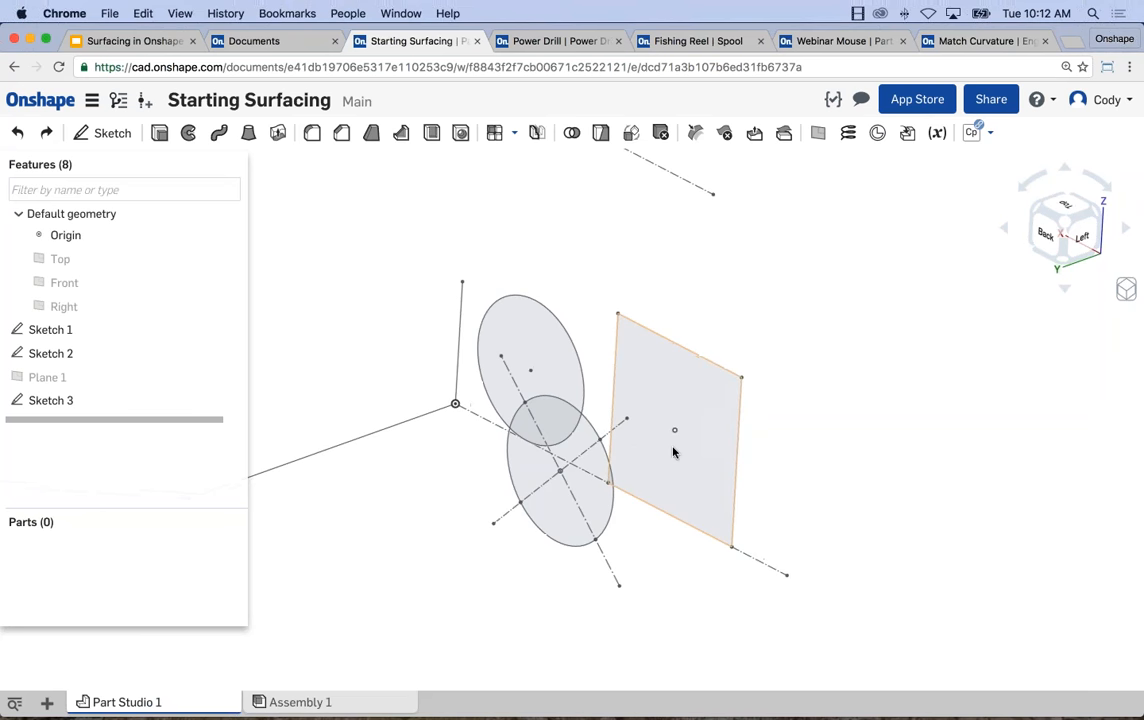
{"action": "middle_click_drag", "start_coordinate": [673, 452], "coordinate": [677, 423]}
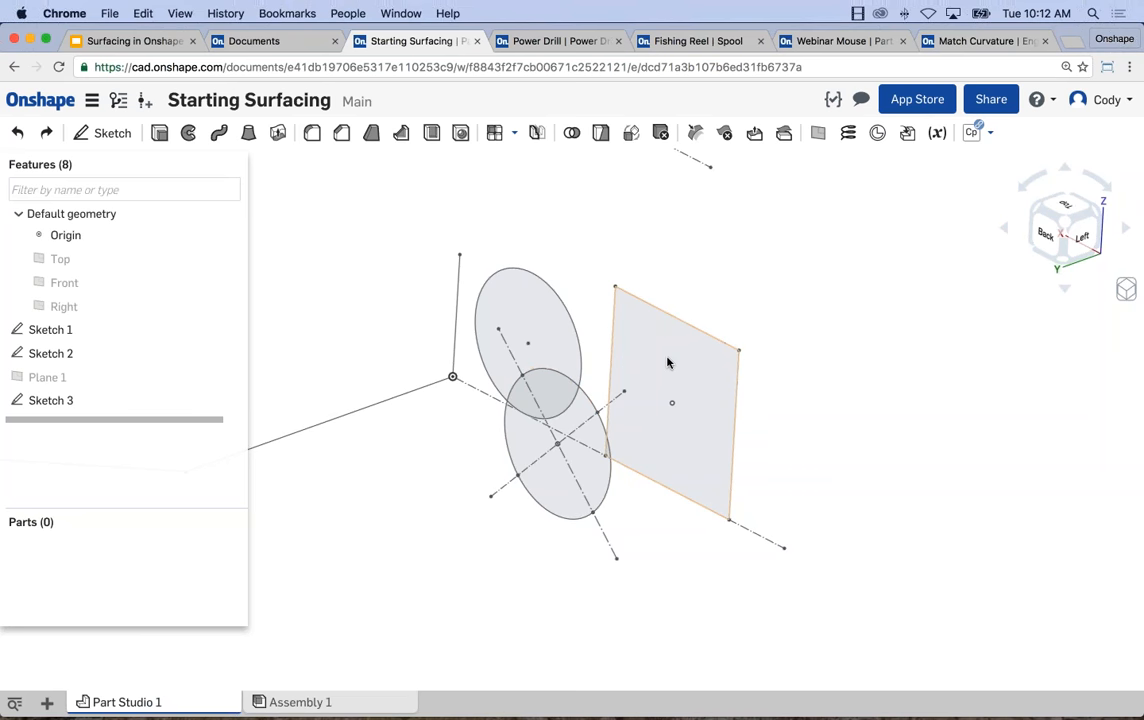
{"action": "scroll", "coordinate": [662, 376], "scroll_direction": "up", "scroll_amount": 2}
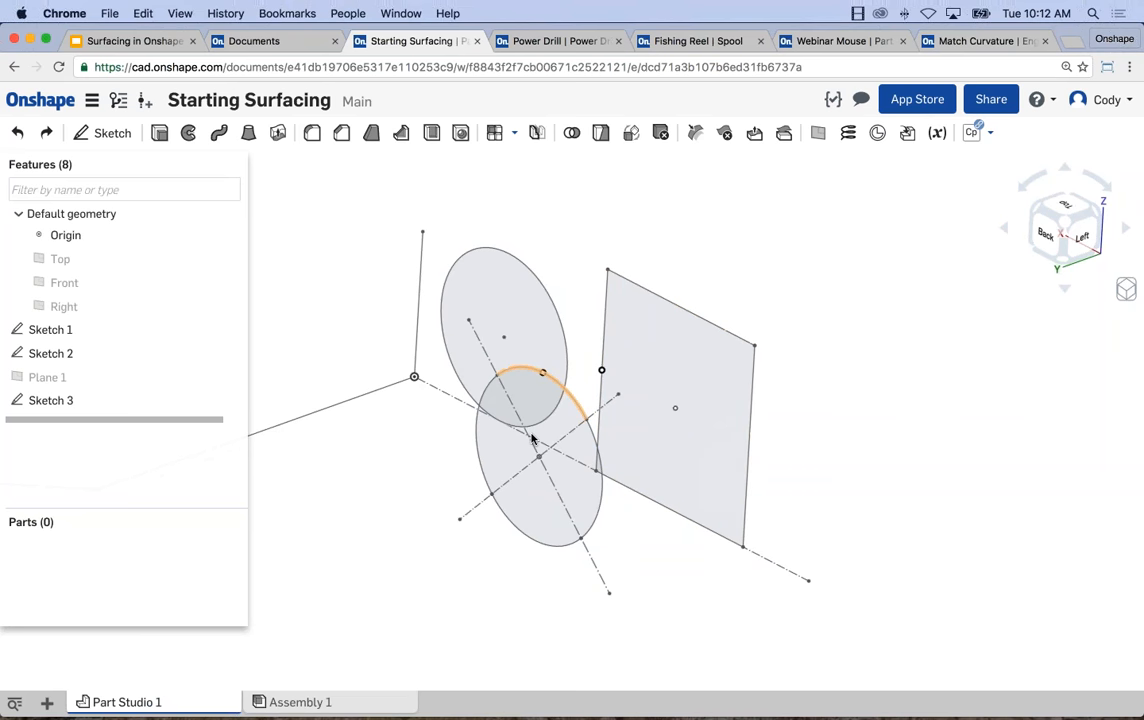
{"action": "middle_click_drag", "start_coordinate": [714, 267], "coordinate": [756, 234]}
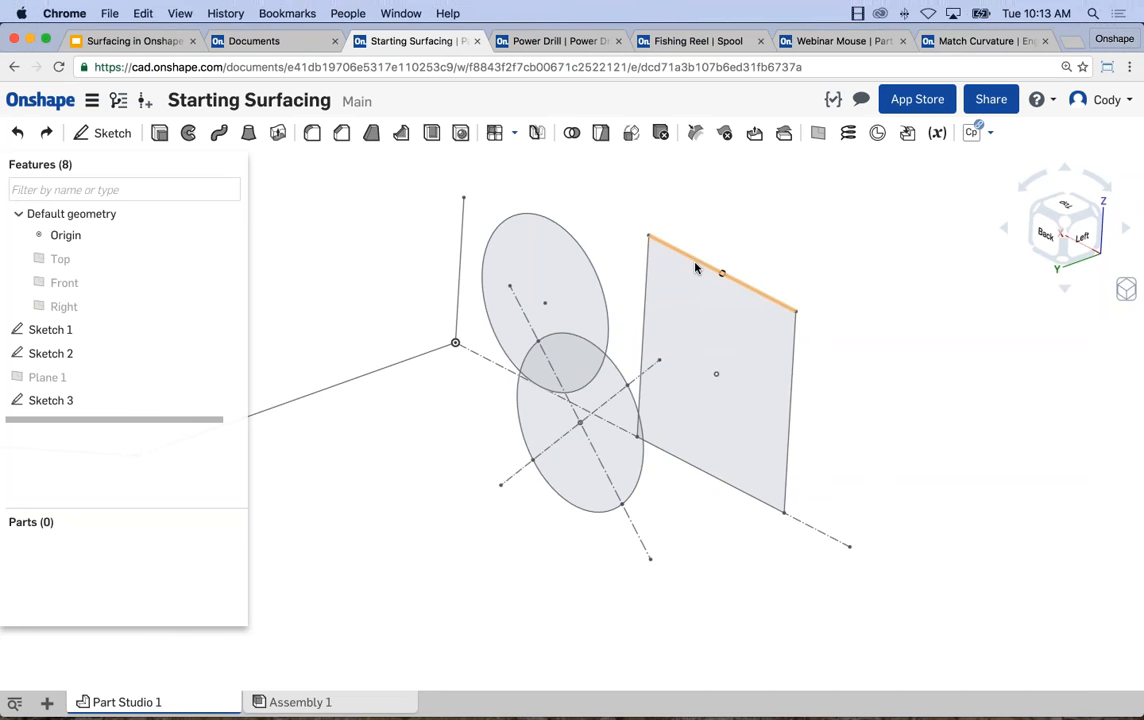
Loft a surface between the upper edge of the Sketch 1 square and the upper arc of the Sketch 3 circle.
{"action": "left_click", "coordinate": [249, 134]}
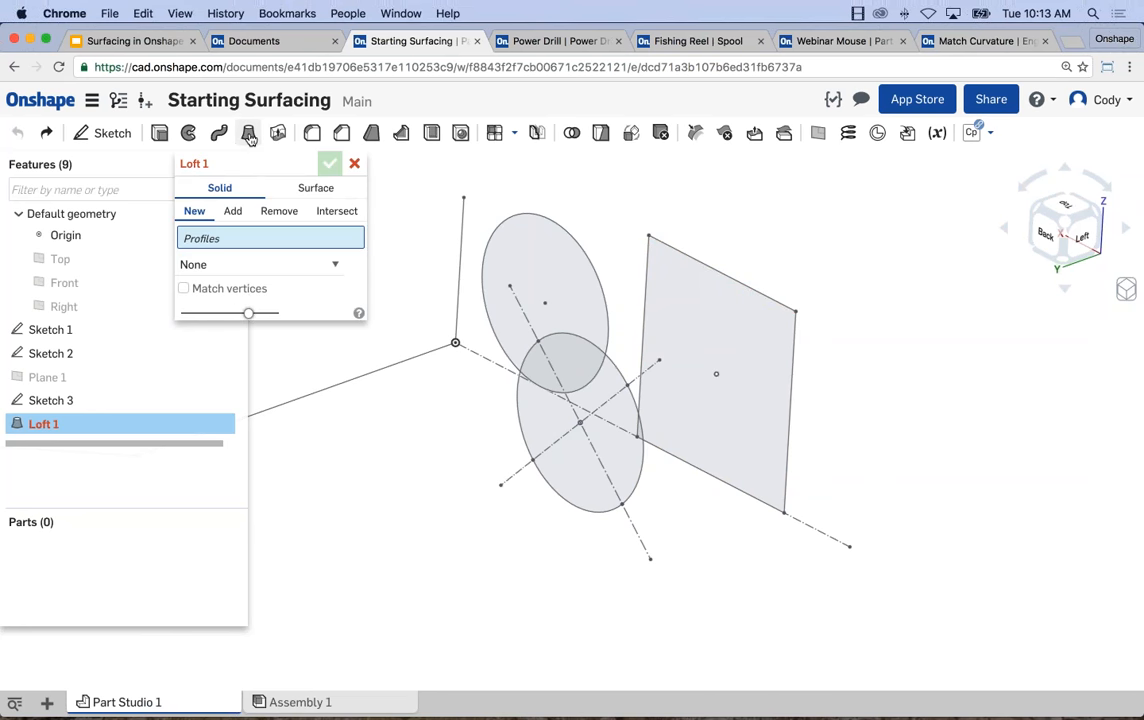
{"action": "left_click", "coordinate": [313, 192]}
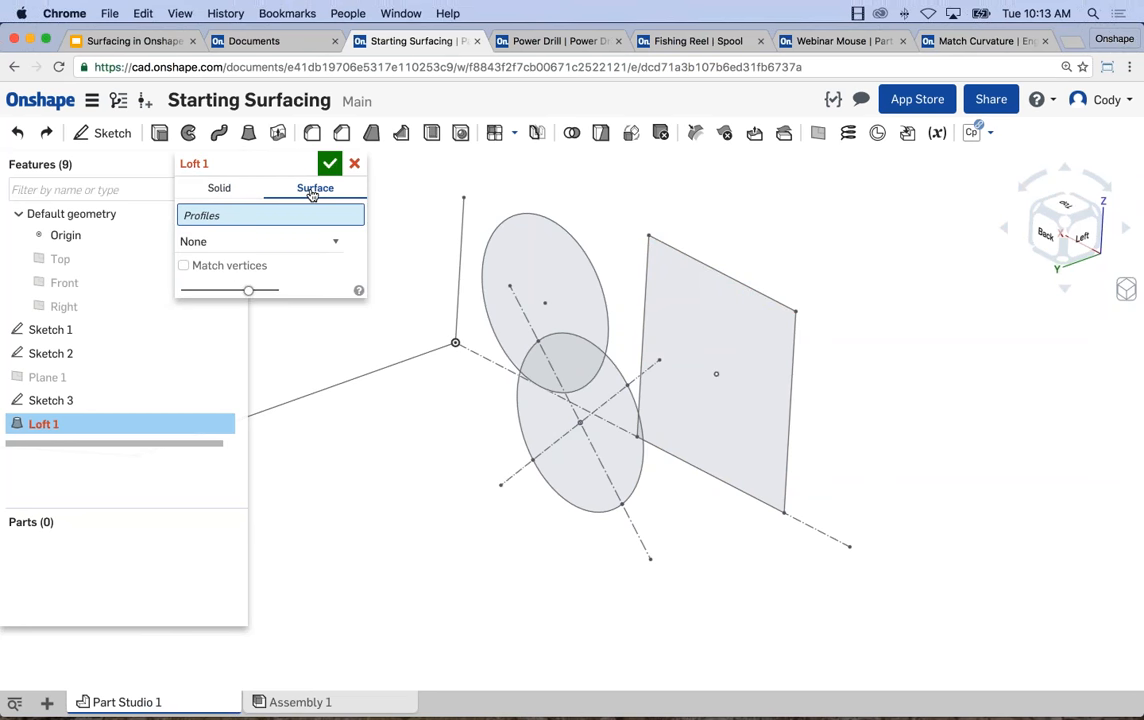
{"action": "left_click", "coordinate": [738, 279]}
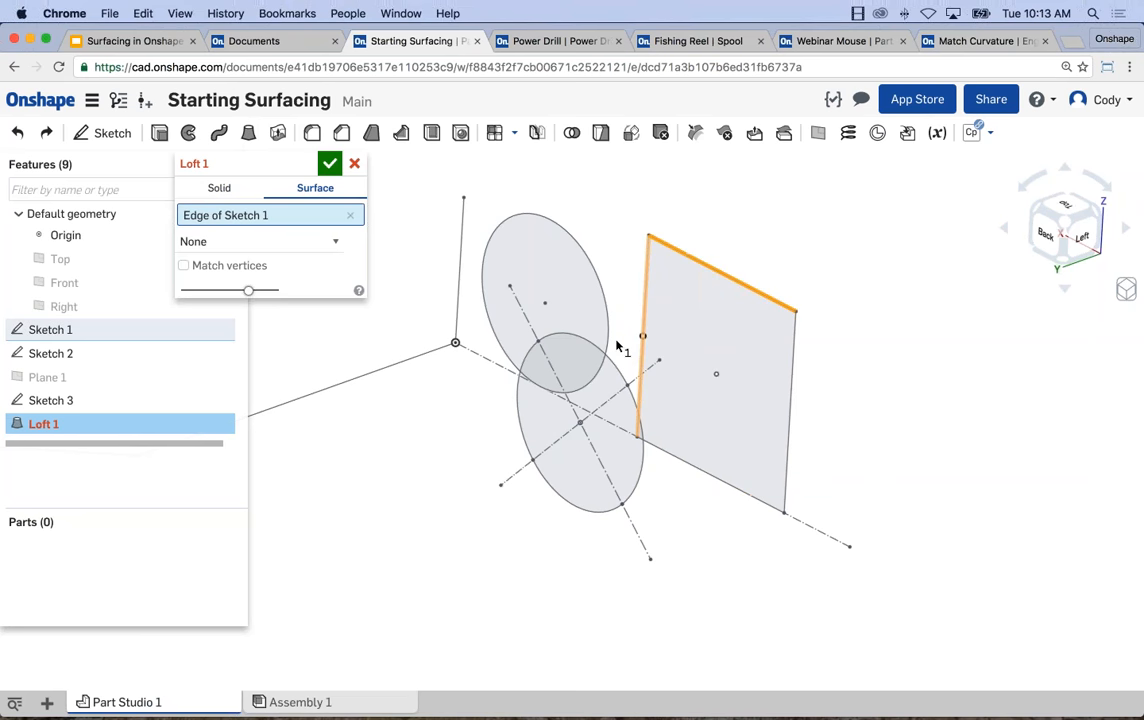
{"action": "left_click", "coordinate": [612, 365]}
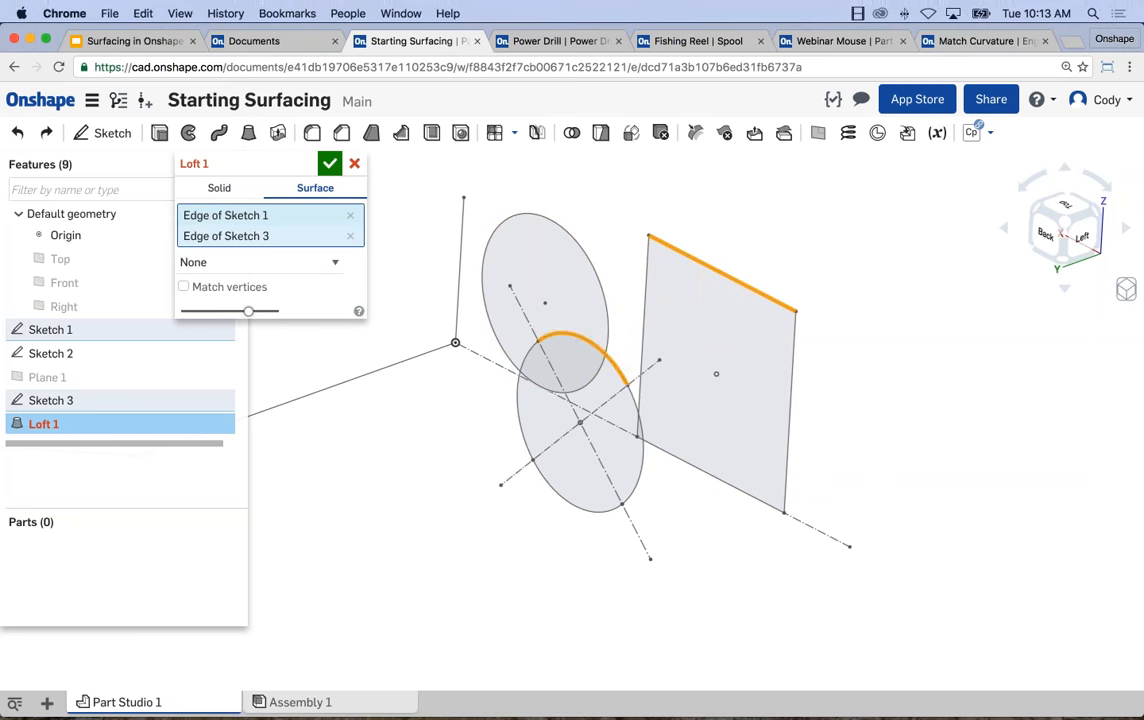
{"action": "middle_click_drag", "start_coordinate": [621, 366], "coordinate": [697, 322]}
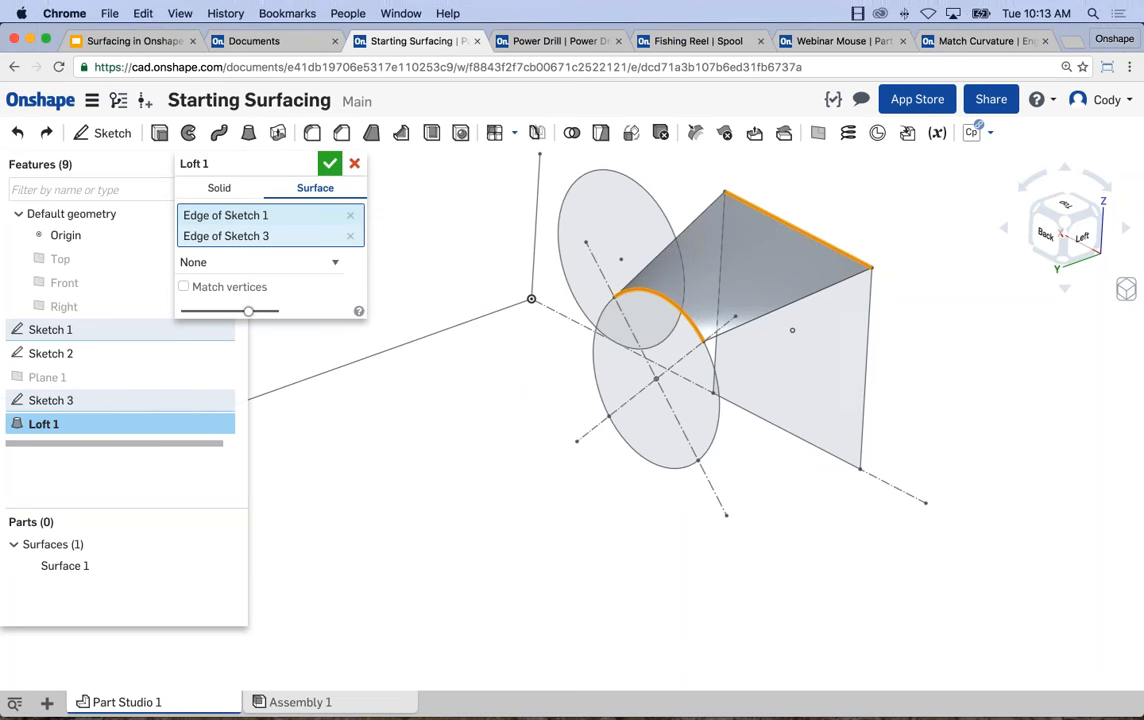
{"action": "left_click", "coordinate": [330, 163]}
Loft a surface between the Sketch 1 square's upright edge farthest from the origin and the adjacent side arc of the Sketch 3 circle.
{"action": "right_click_drag", "start_coordinate": [536, 455], "coordinate": [700, 335]}
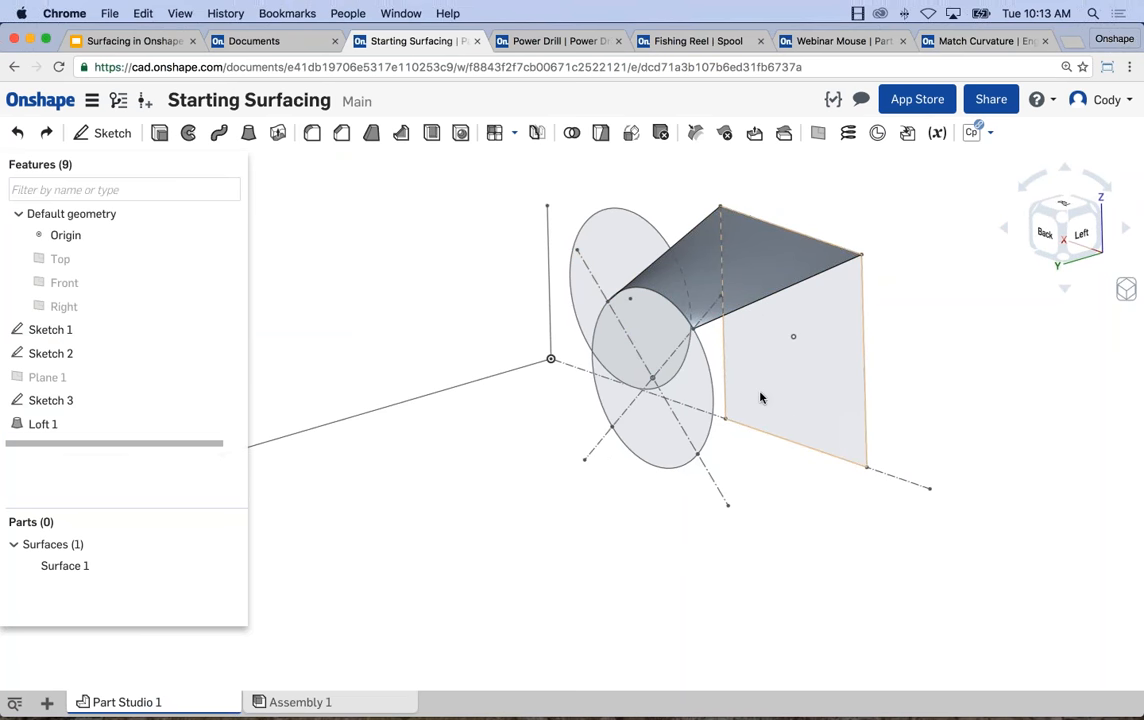
{"action": "scroll", "coordinate": [757, 404], "scroll_direction": "down", "scroll_amount": 1}
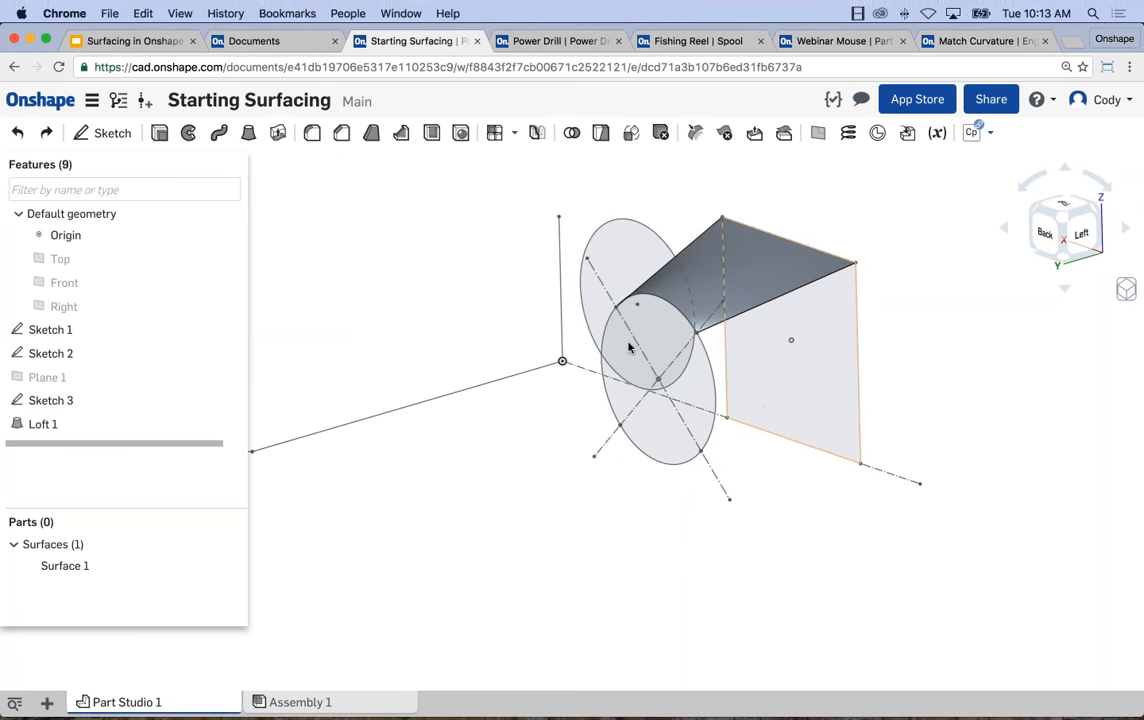
{"action": "left_click", "coordinate": [247, 133]}
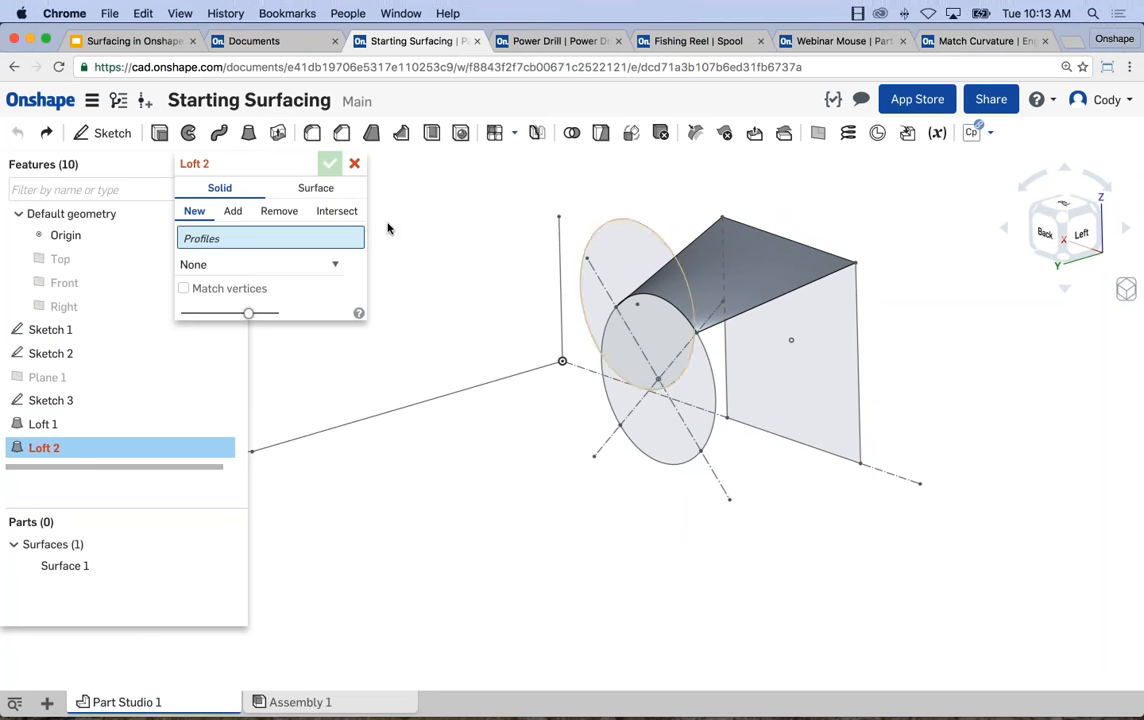
{"action": "left_click", "coordinate": [311, 190]}
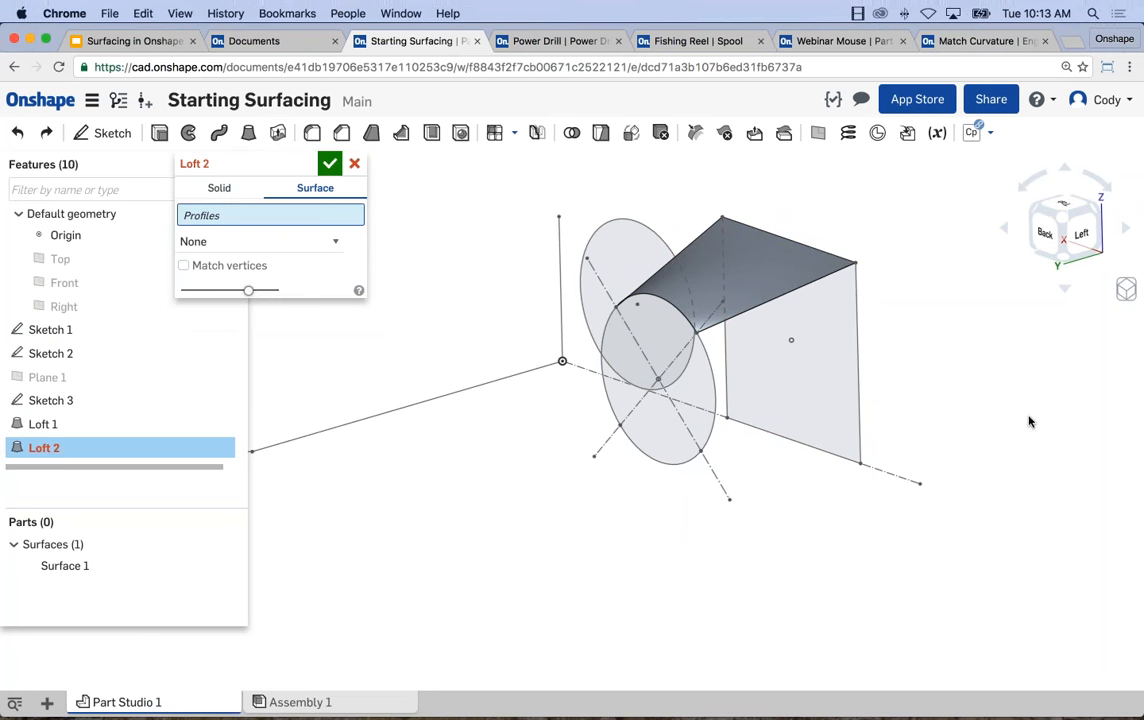
{"action": "left_click", "coordinate": [860, 378]}
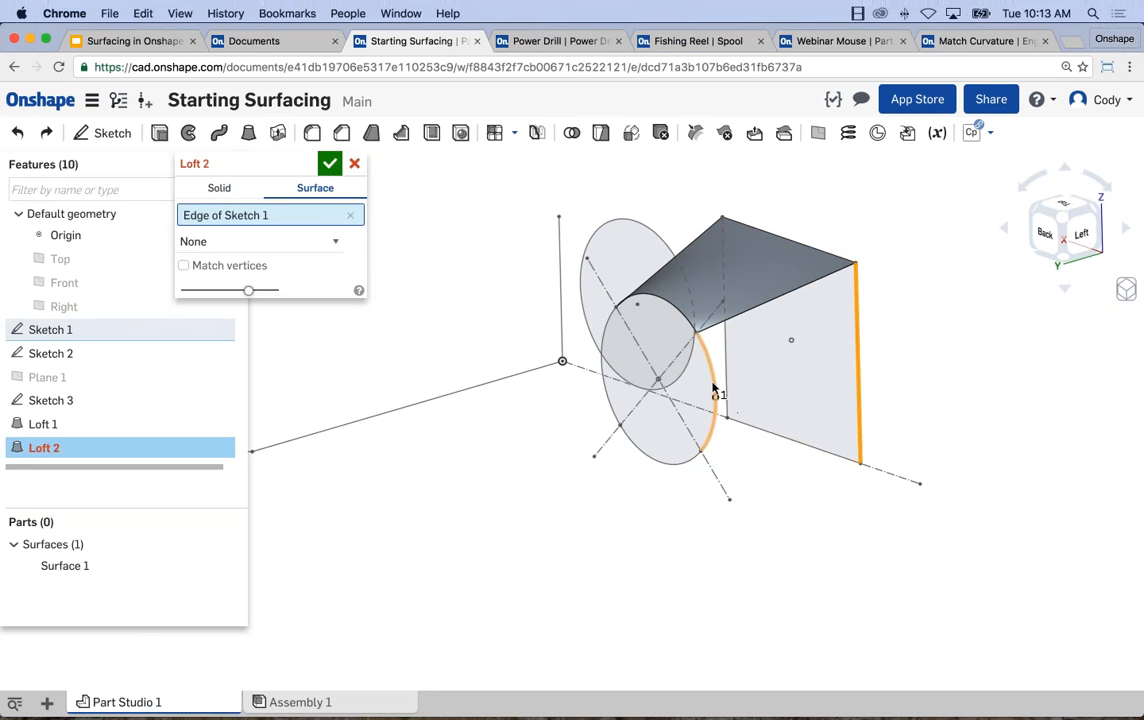
{"action": "left_click", "coordinate": [713, 388]}
{"action": "left_click", "coordinate": [329, 163]}
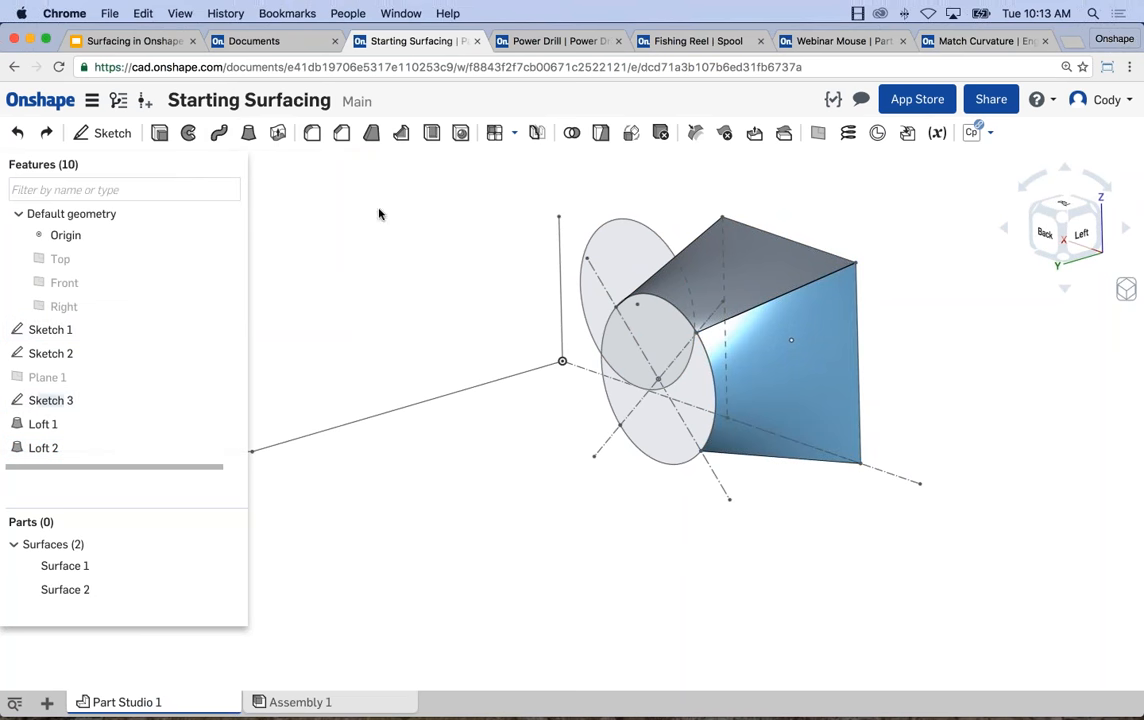
Loft a surface between the lower edge of the Sketch 1 square and the lower arc of the Sketch 3 circle.
{"action": "left_click", "coordinate": [219, 132]}
{"action": "left_click", "coordinate": [322, 187]}
{"action": "right_click_drag", "start_coordinate": [518, 421], "coordinate": [430, 291]}
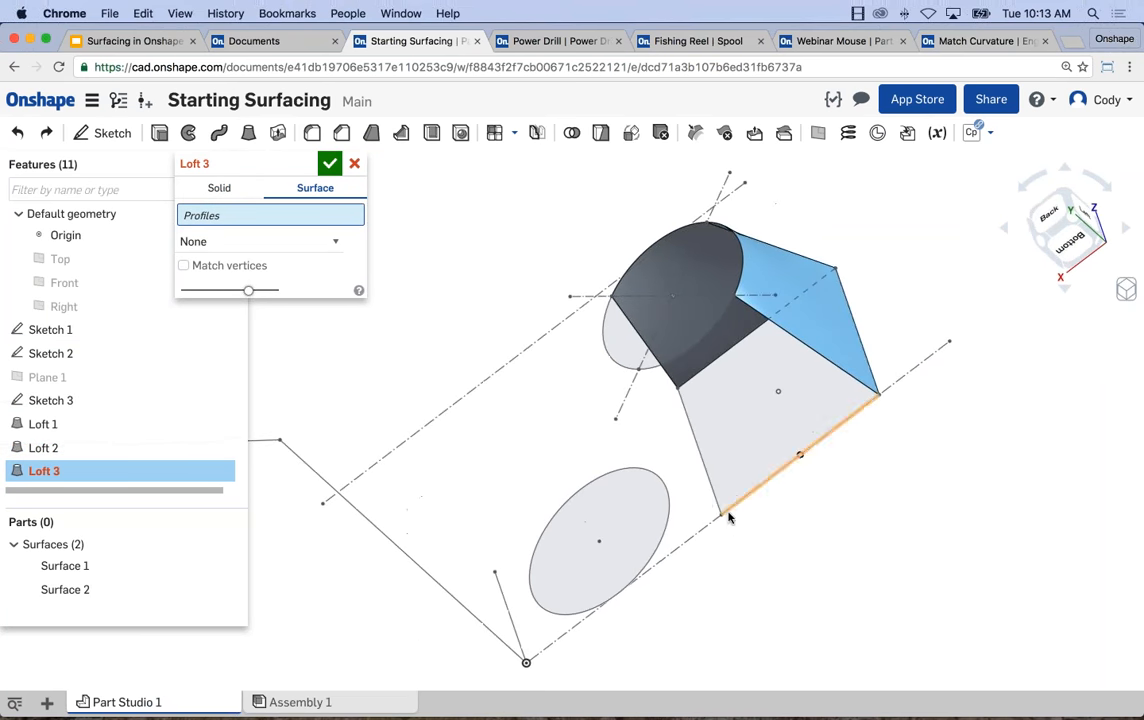
{"action": "left_click", "coordinate": [768, 479]}
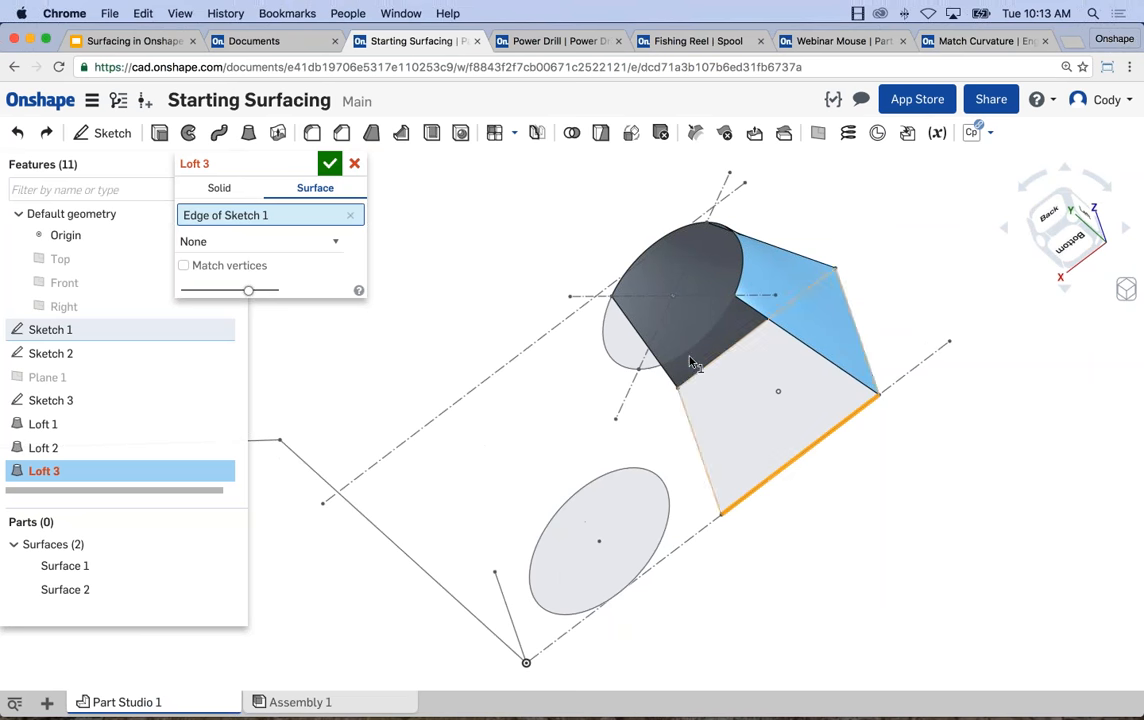
{"action": "left_click", "coordinate": [688, 360]}
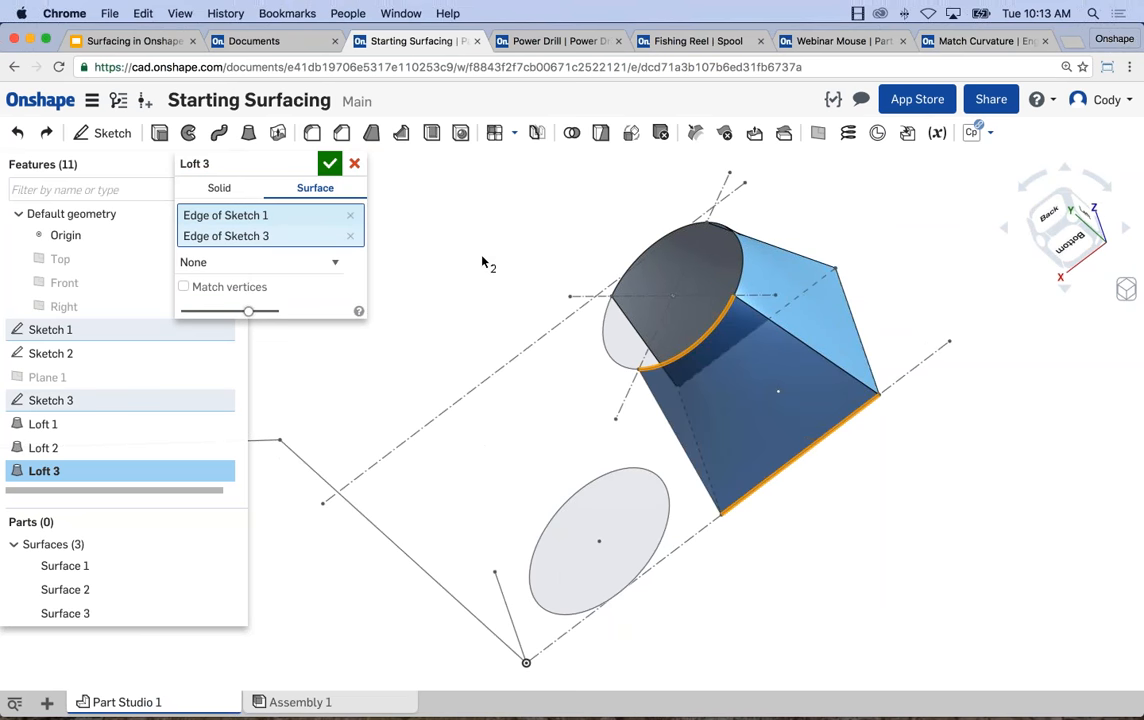
{"action": "left_click", "coordinate": [336, 166]}
Loft a surface between the Sketch 1 square's upright edge nearest the origin and the remaining side arc of the Sketch 3 circle.
{"action": "right_click_drag", "start_coordinate": [503, 217], "coordinate": [601, 294]}
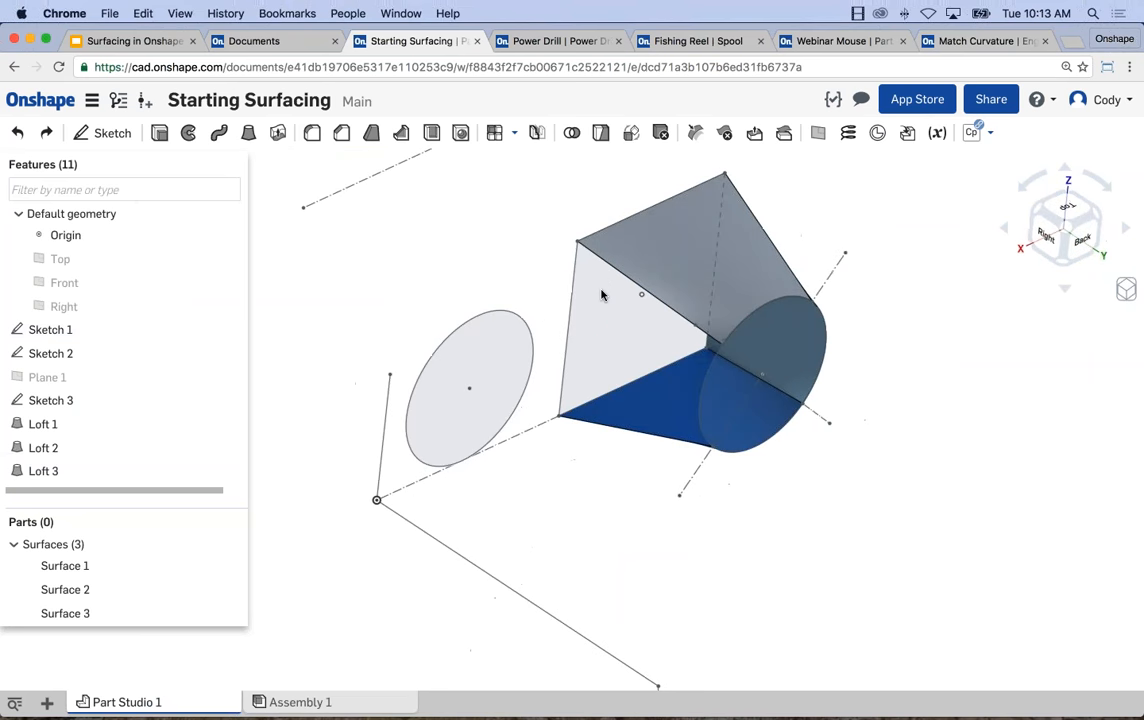
{"action": "left_click", "coordinate": [249, 132]}
{"action": "left_click", "coordinate": [316, 188]}
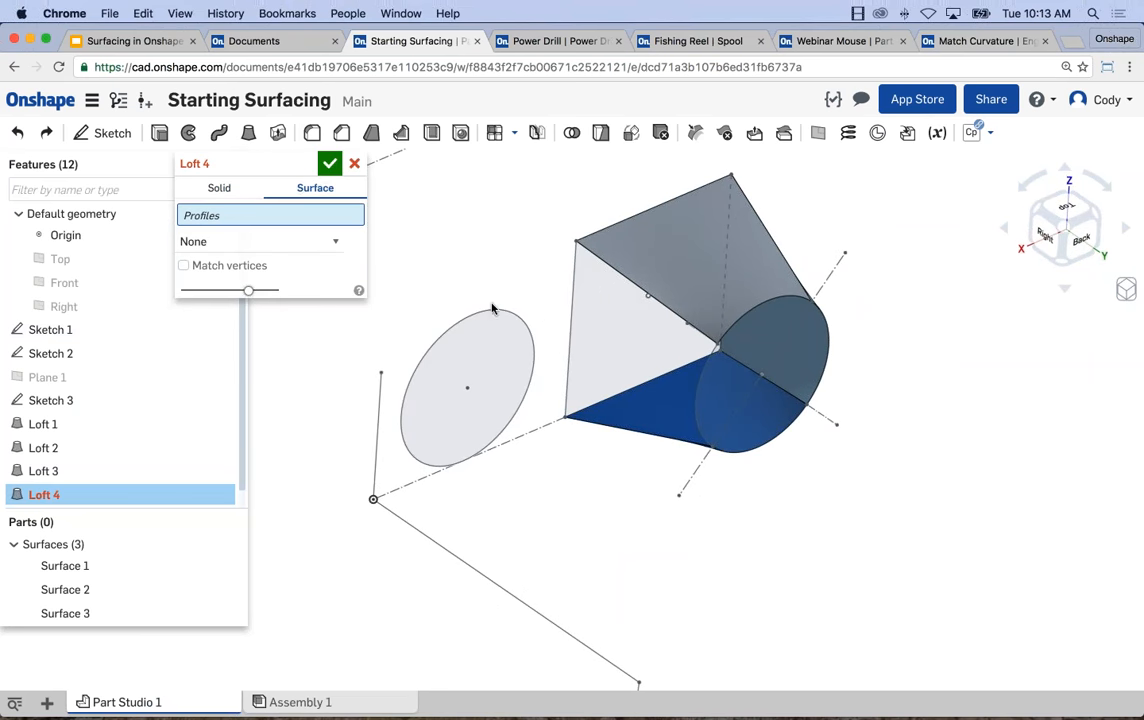
{"action": "left_click", "coordinate": [568, 320]}
{"action": "left_click", "coordinate": [703, 375]}
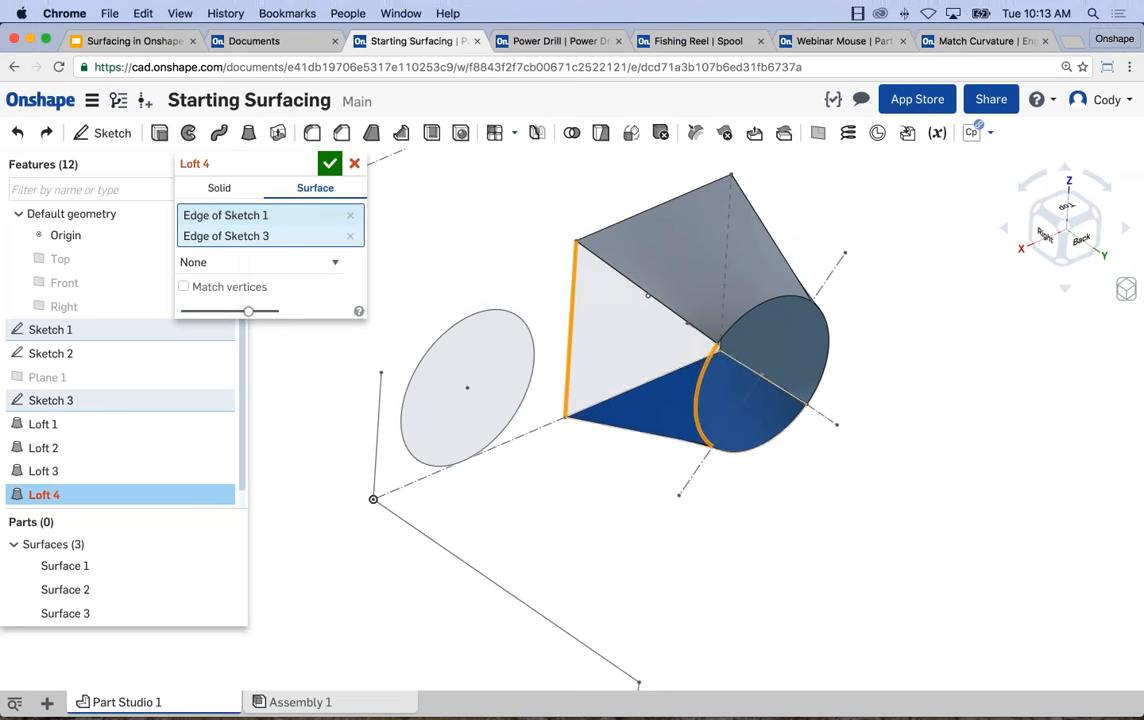
{"action": "left_click", "coordinate": [329, 163]}
Examine the four lofted surfaces between the square and the circle, especially the shared edges where they meet.
{"action": "right_click_drag", "start_coordinate": [498, 258], "coordinate": [472, 322]}
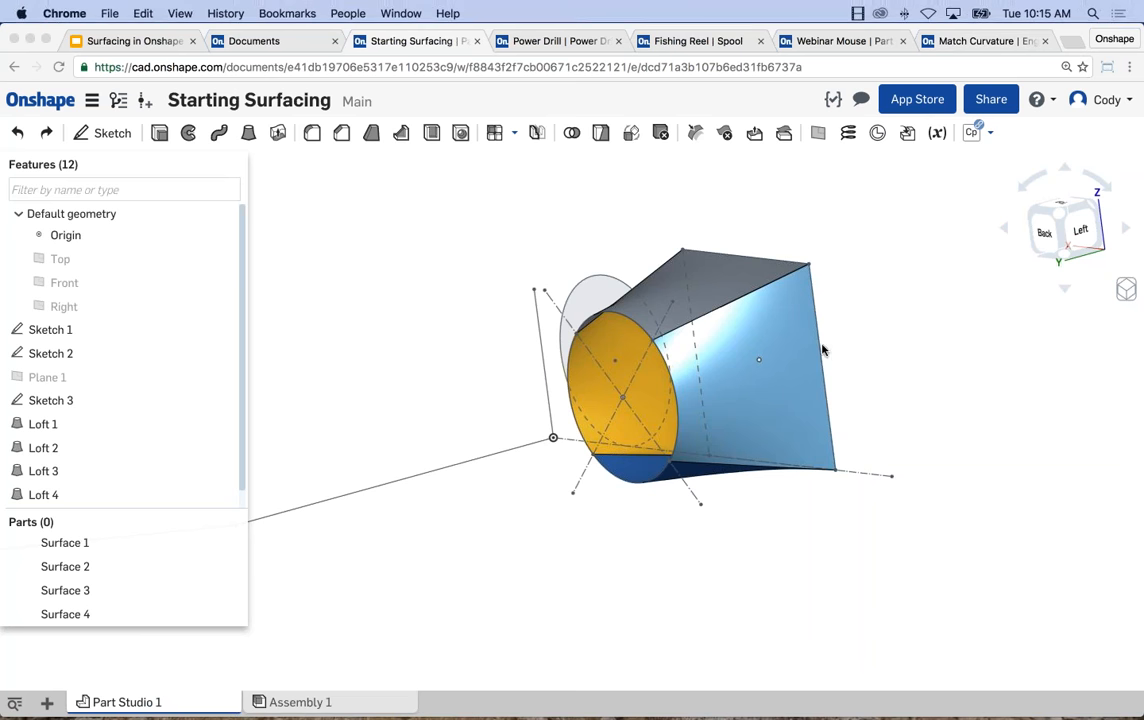
{"action": "right_click_drag", "start_coordinate": [763, 365], "coordinate": [730, 345]}
{"action": "scroll", "coordinate": [648, 206], "scroll_direction": "up", "scroll_amount": 6}
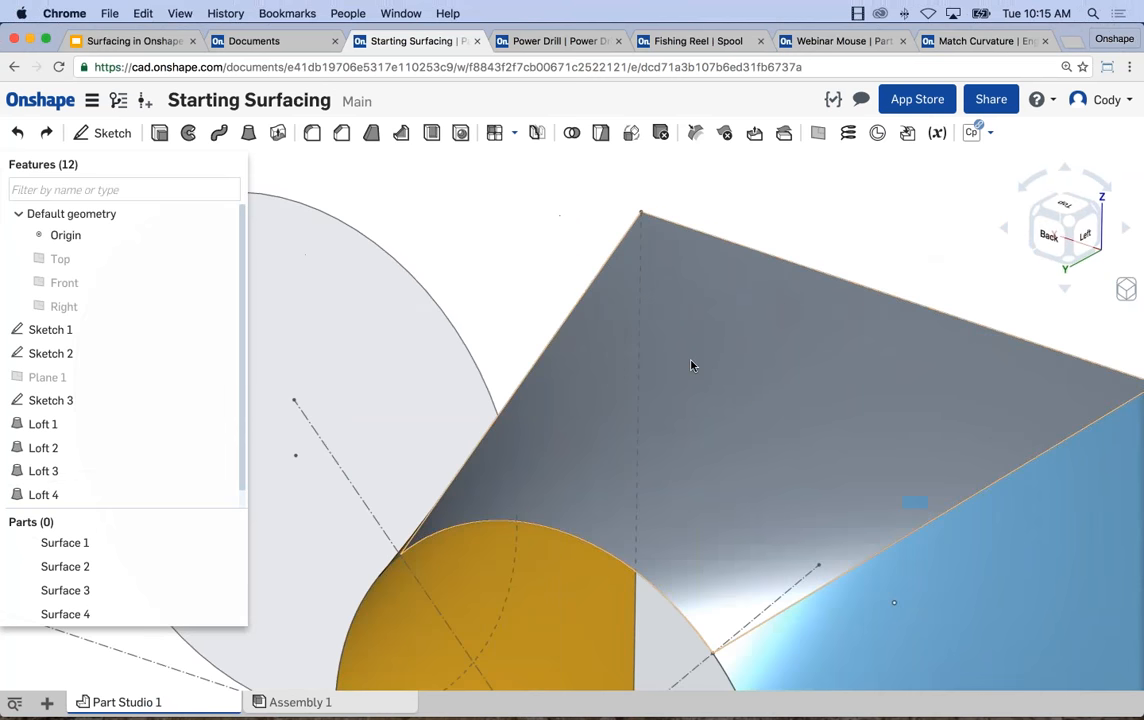
{"action": "middle_click_drag", "start_coordinate": [702, 392], "coordinate": [697, 301]}
{"action": "scroll", "coordinate": [697, 301], "scroll_direction": "down", "scroll_amount": 5}
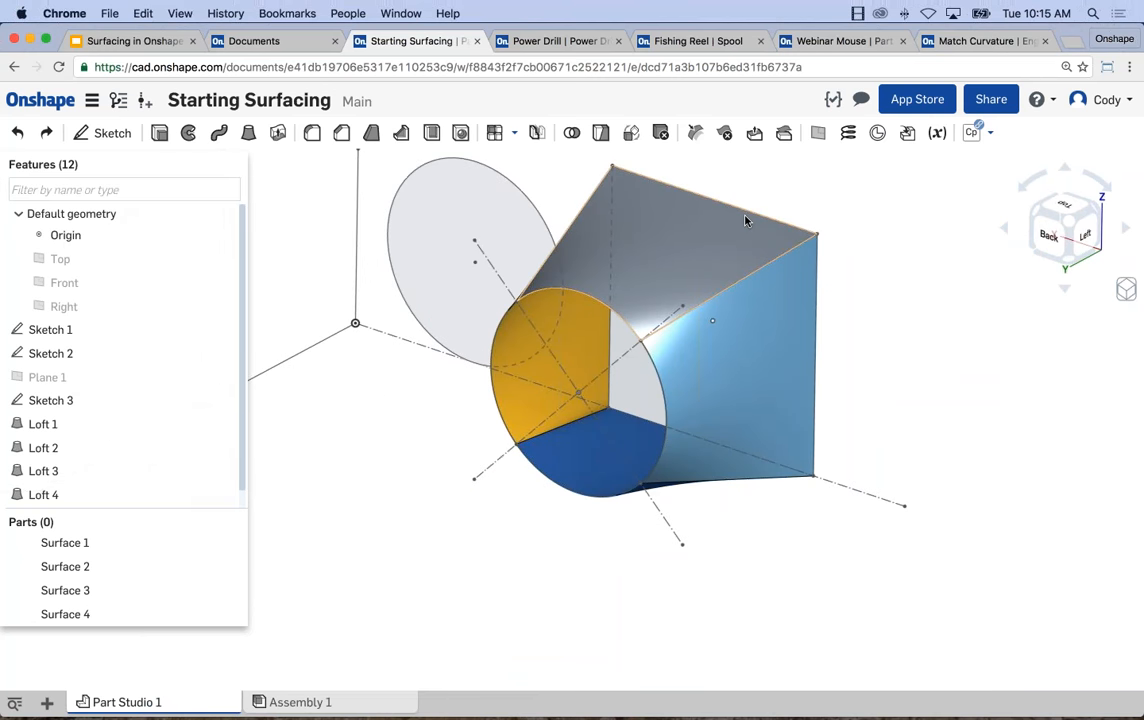
{"action": "left_click", "coordinate": [665, 183]}
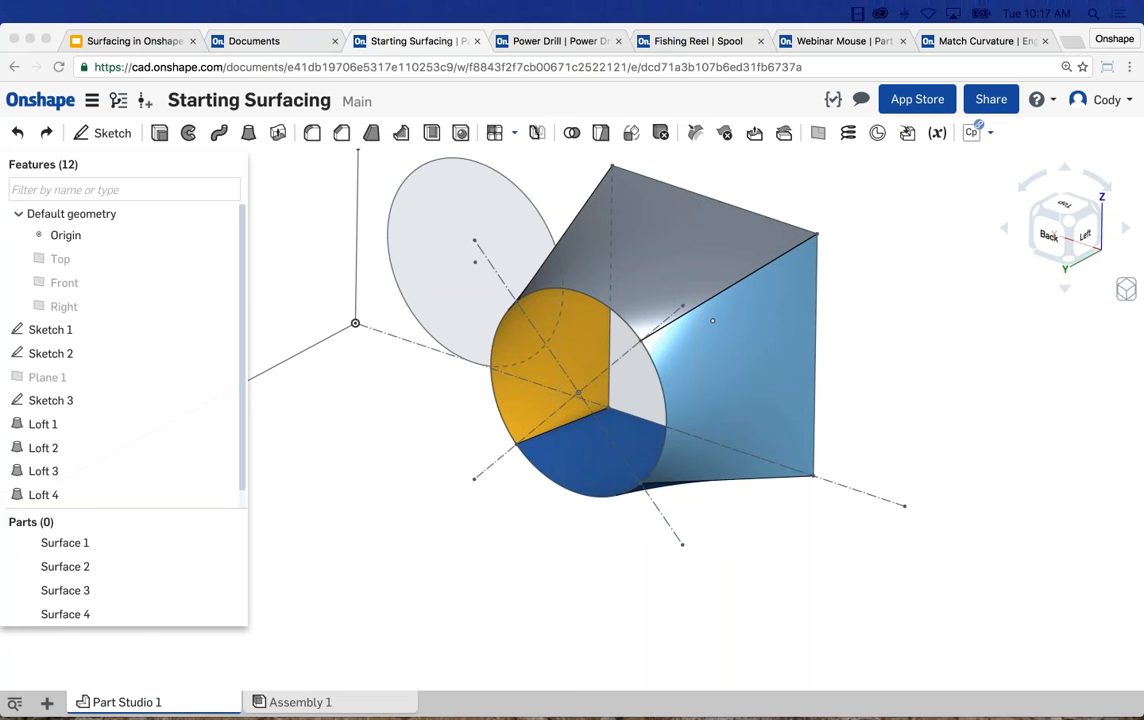
{"action": "left_click", "coordinate": [896, 318]}
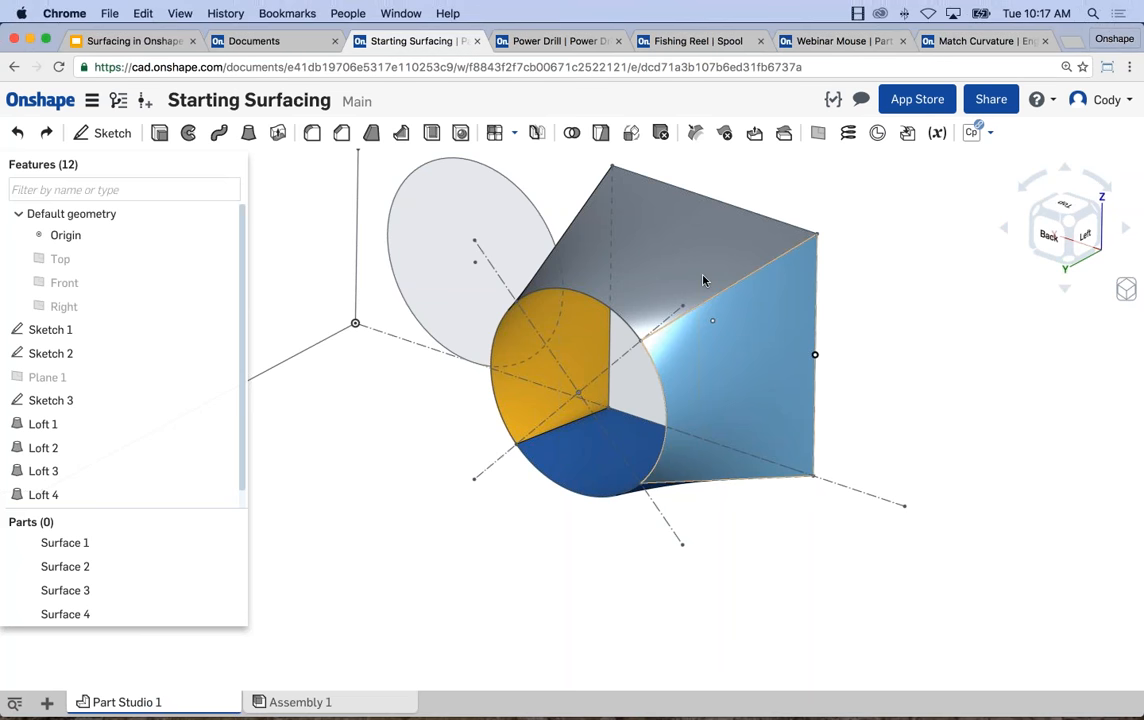
{"action": "scroll", "coordinate": [886, 355], "scroll_direction": "down", "scroll_amount": 1}
{"action": "middle_click_drag", "start_coordinate": [886, 355], "coordinate": [802, 342]}
{"action": "scroll", "coordinate": [802, 343], "scroll_direction": "down", "scroll_amount": 1}
{"action": "middle_click_drag", "start_coordinate": [804, 392], "coordinate": [855, 380]}
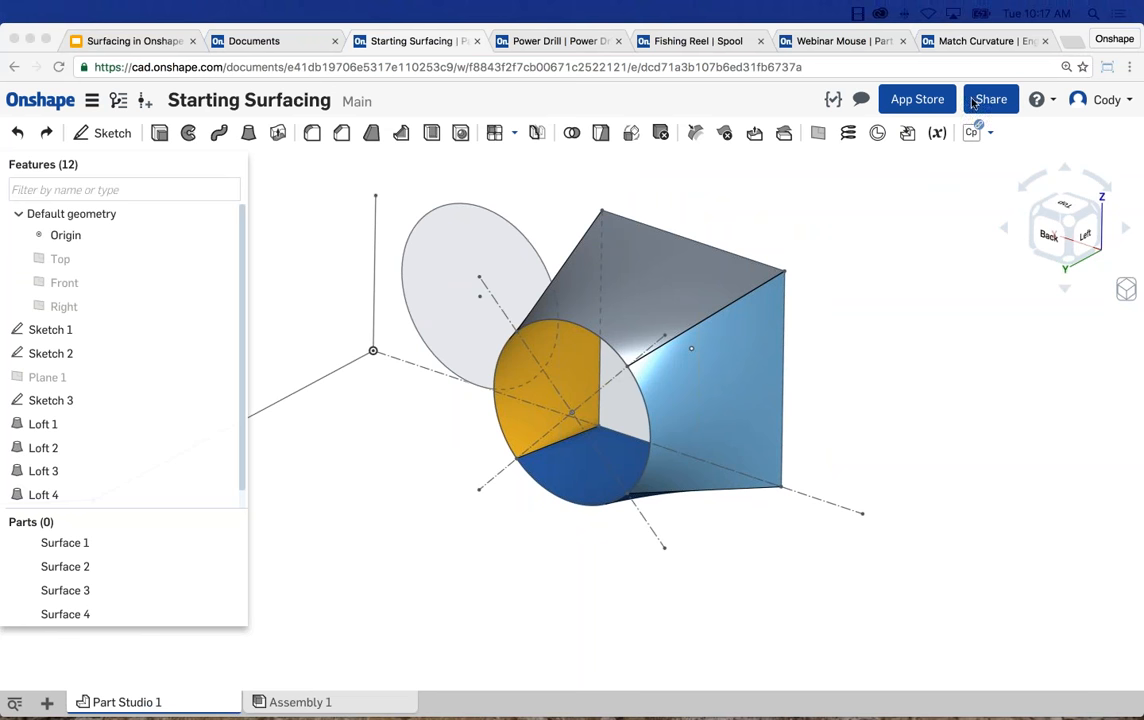
{"action": "left_click", "coordinate": [334, 374]}
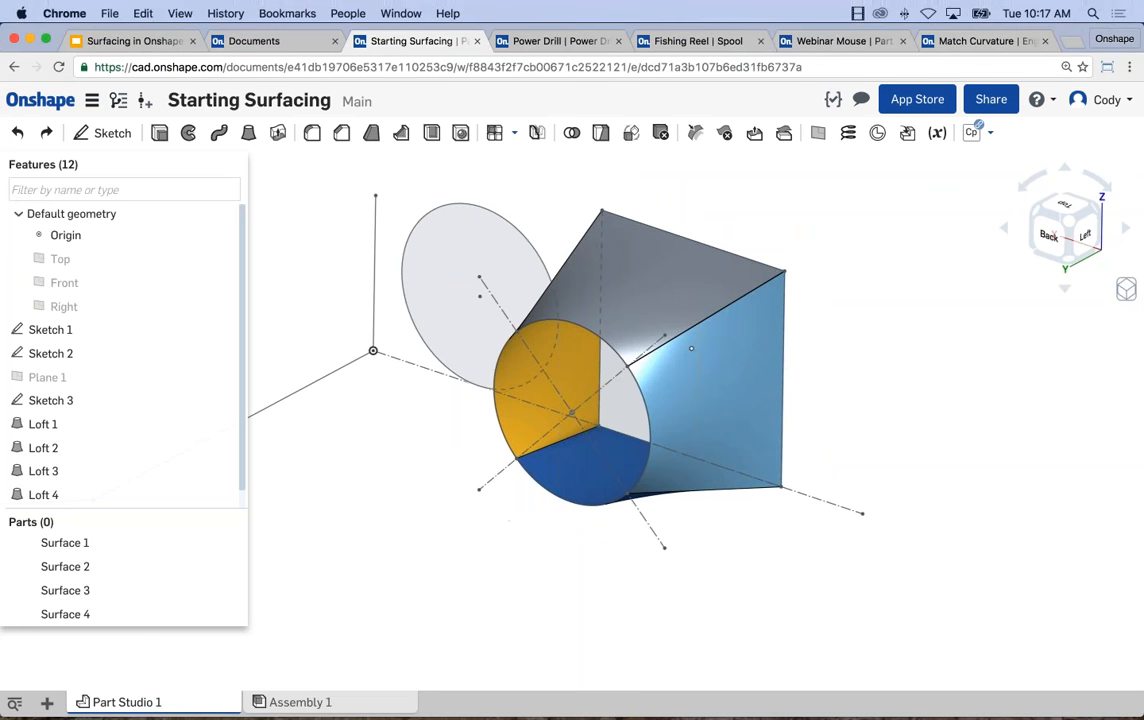
Edit Loft 4 to try End conditions control, with both the start and end profile conditions set to Normal to profile.
{"action": "scroll", "coordinate": [230, 378], "scroll_direction": "down", "scroll_amount": 1}
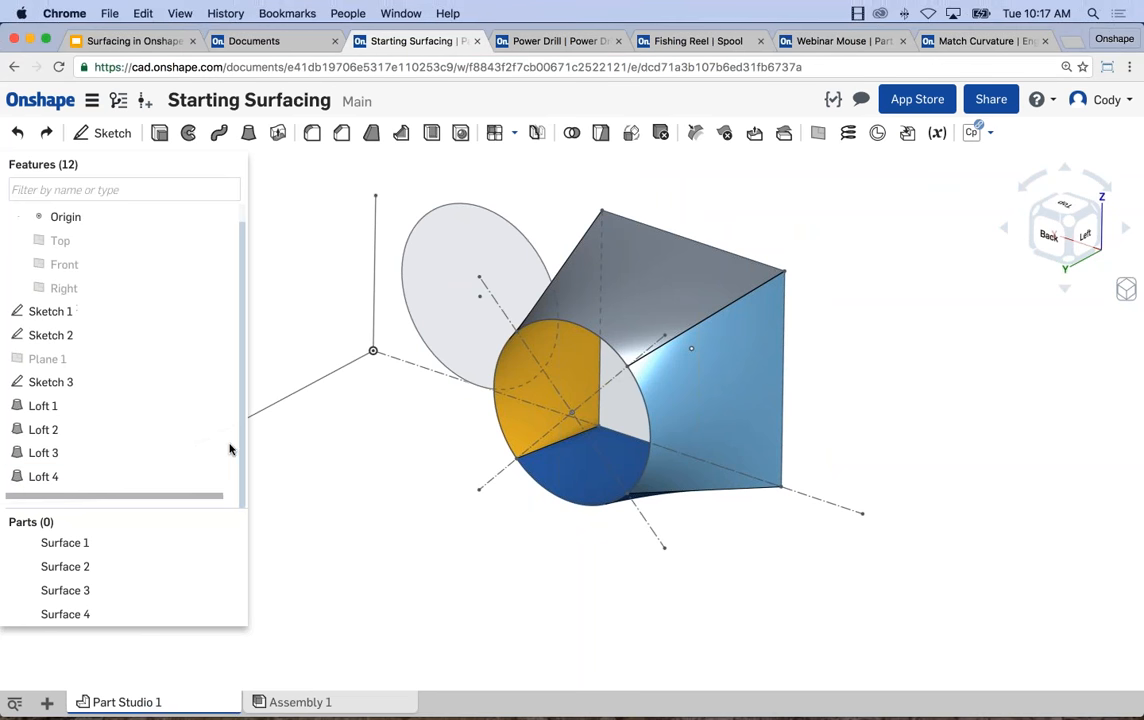
{"action": "right_click", "coordinate": [96, 477]}
{"action": "left_click", "coordinate": [123, 507]}
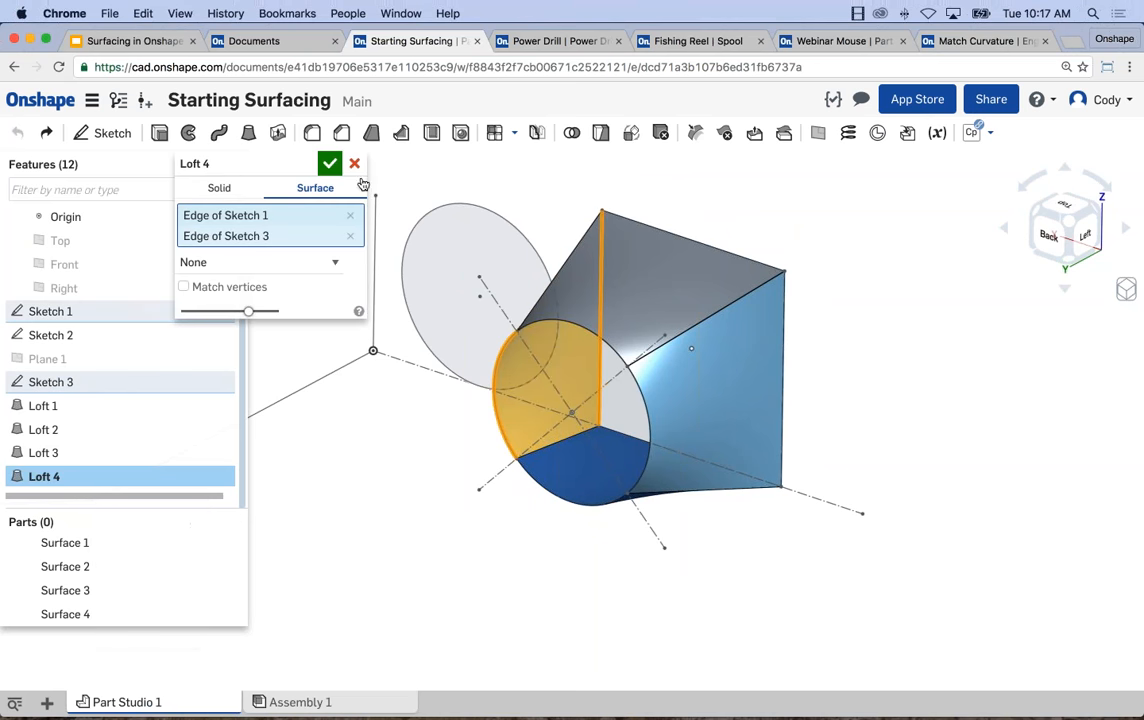
{"action": "left_click", "coordinate": [316, 263]}
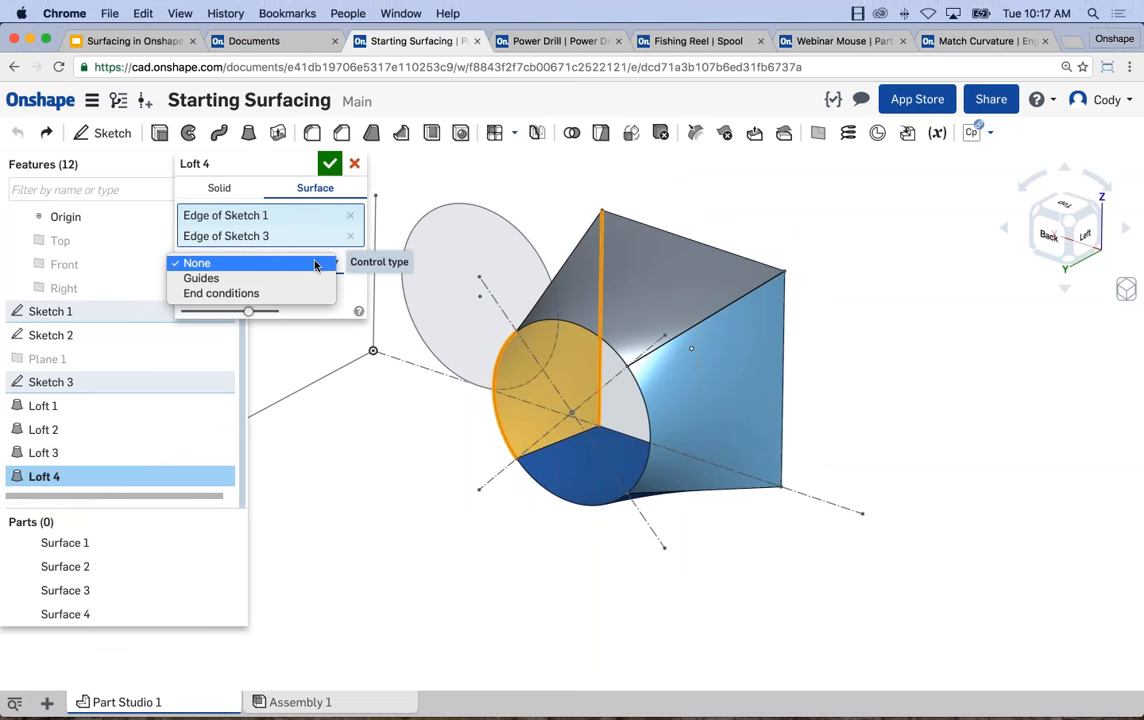
{"action": "left_click", "coordinate": [267, 294]}
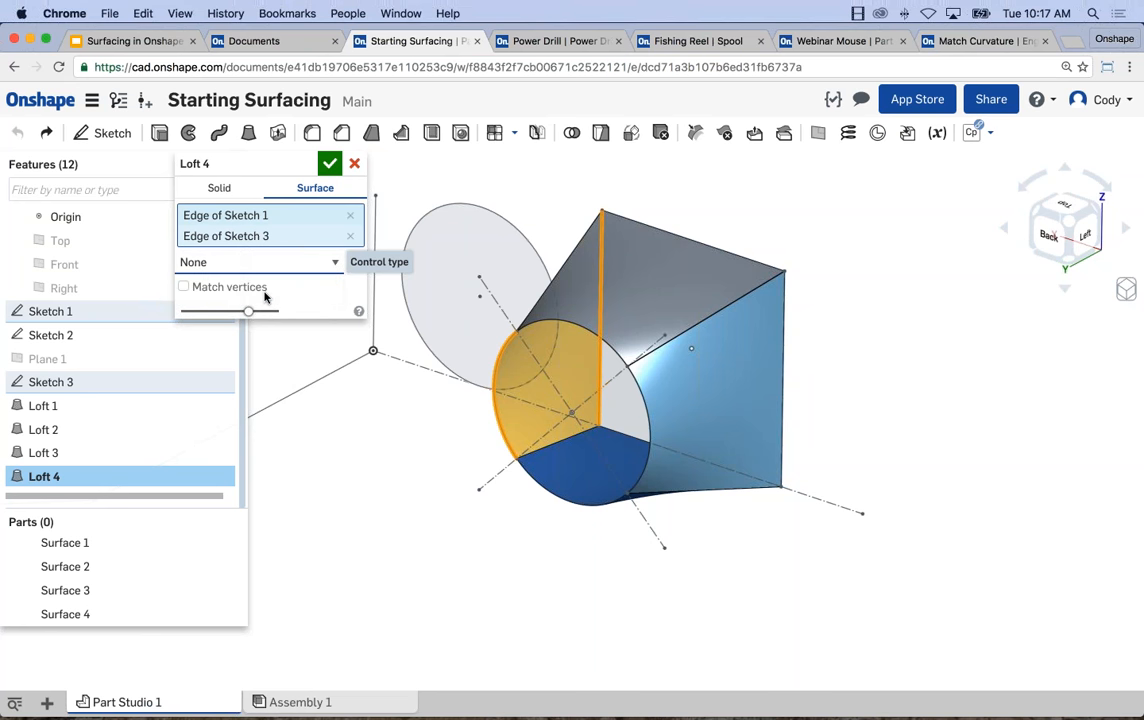
{"action": "left_click", "coordinate": [270, 263]}
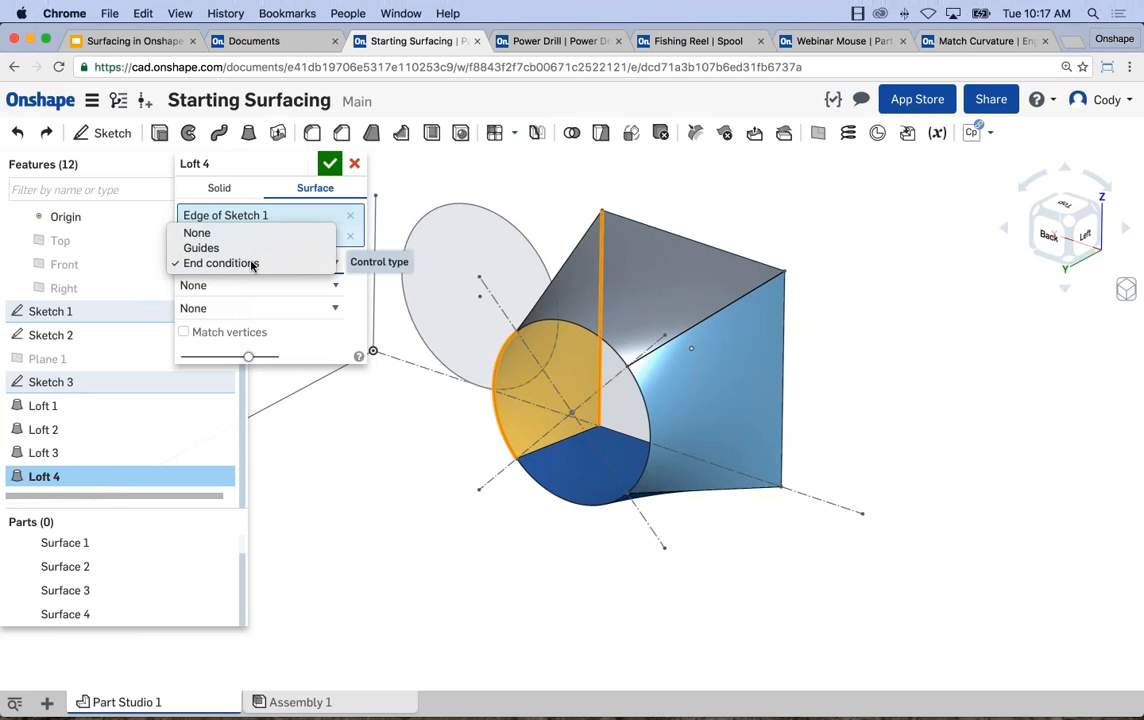
{"action": "left_click", "coordinate": [268, 263]}
{"action": "left_click", "coordinate": [245, 286]}
{"action": "left_click", "coordinate": [226, 300]}
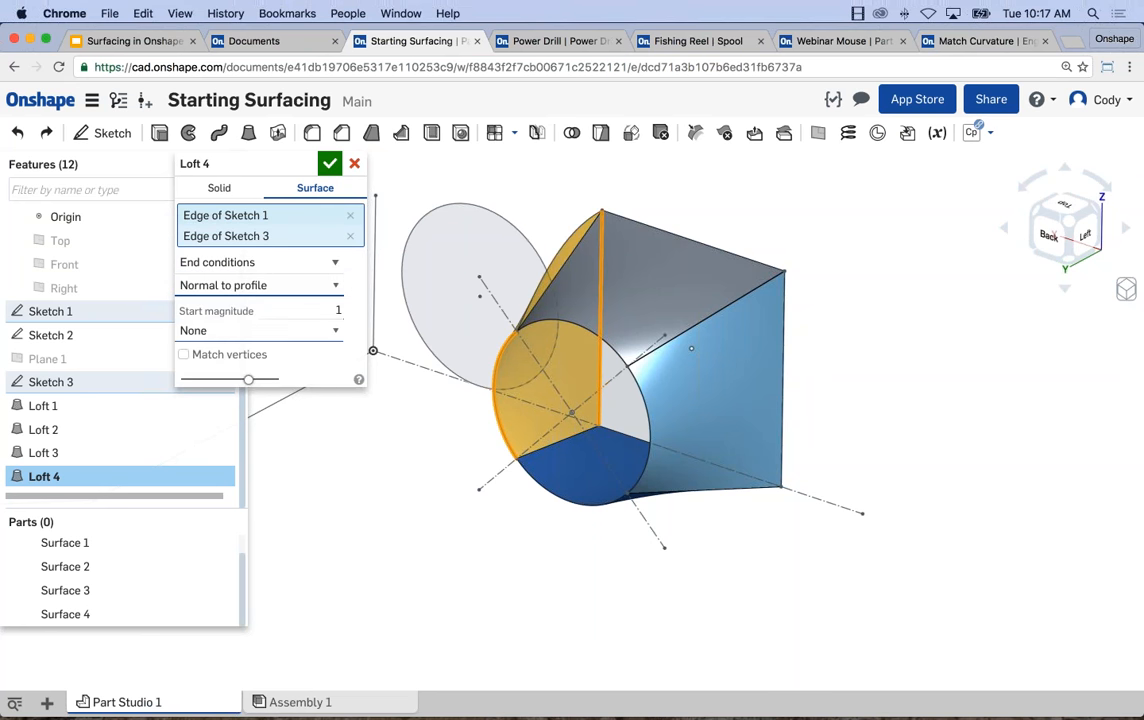
{"action": "left_click", "coordinate": [252, 331]}
{"action": "left_click", "coordinate": [226, 346]}
{"action": "mouse_move", "coordinate": [490, 317]}
{"action": "right_mouse_down"}
{"action": "mouse_move", "coordinate": [574, 304]}
{"action": "mouse_move", "coordinate": [496, 313]}
{"action": "right_mouse_up"}
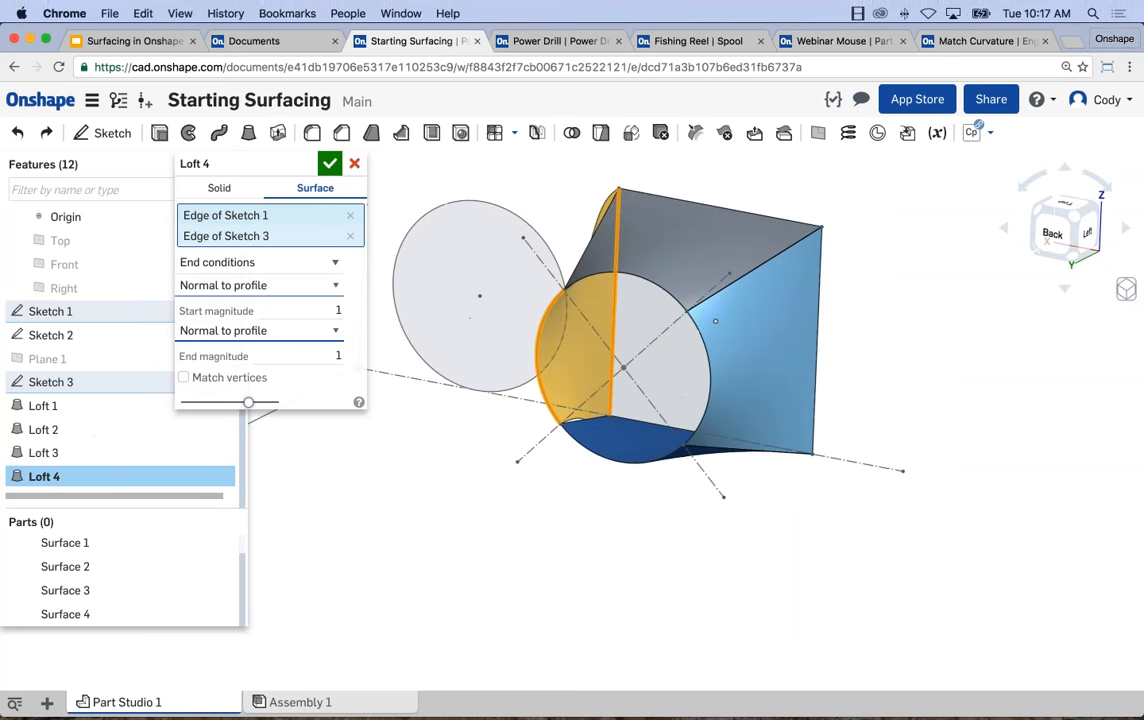
Review the available start profile conditions, including Match tangent and Match curvature, and discard the edits to Loft 4.
{"action": "left_click", "coordinate": [244, 286]}
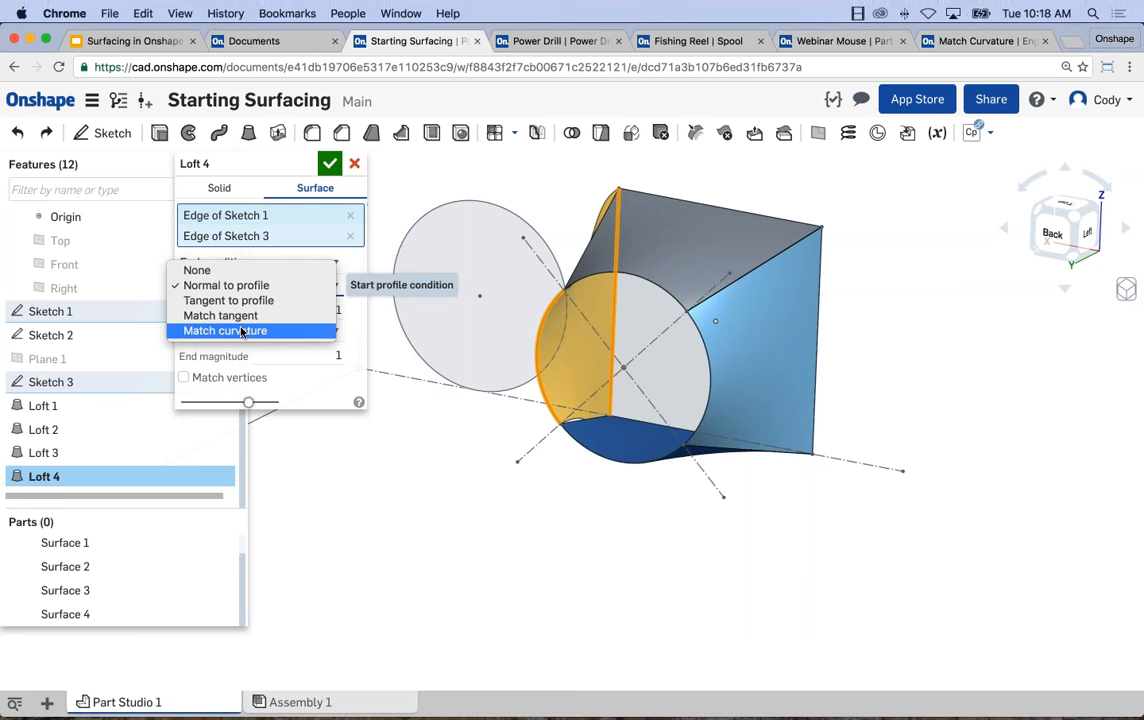
{"action": "left_click", "coordinate": [355, 165]}
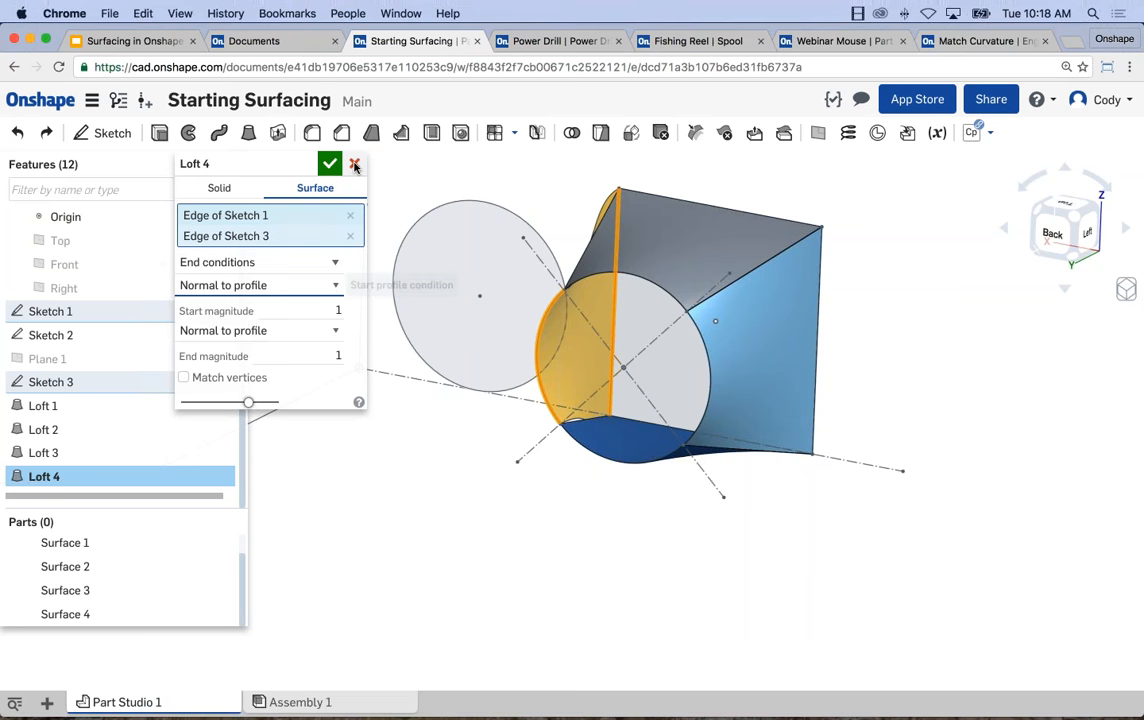
{"action": "left_click", "coordinate": [355, 165]}
Switch to the Match Curvature document and examine the small raised boss on the front engine housing.
{"action": "left_click", "coordinate": [990, 44]}
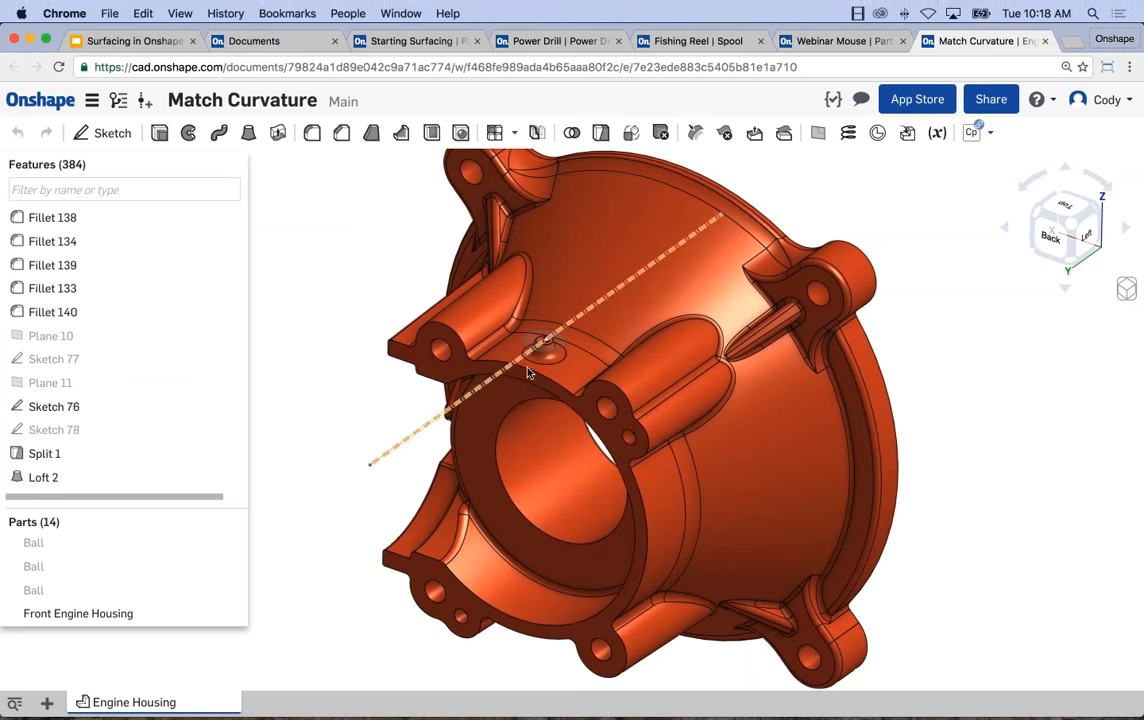
{"action": "scroll", "coordinate": [535, 368], "scroll_direction": "up", "scroll_amount": 2}
{"action": "scroll", "coordinate": [538, 370], "scroll_direction": "up", "scroll_amount": 3}
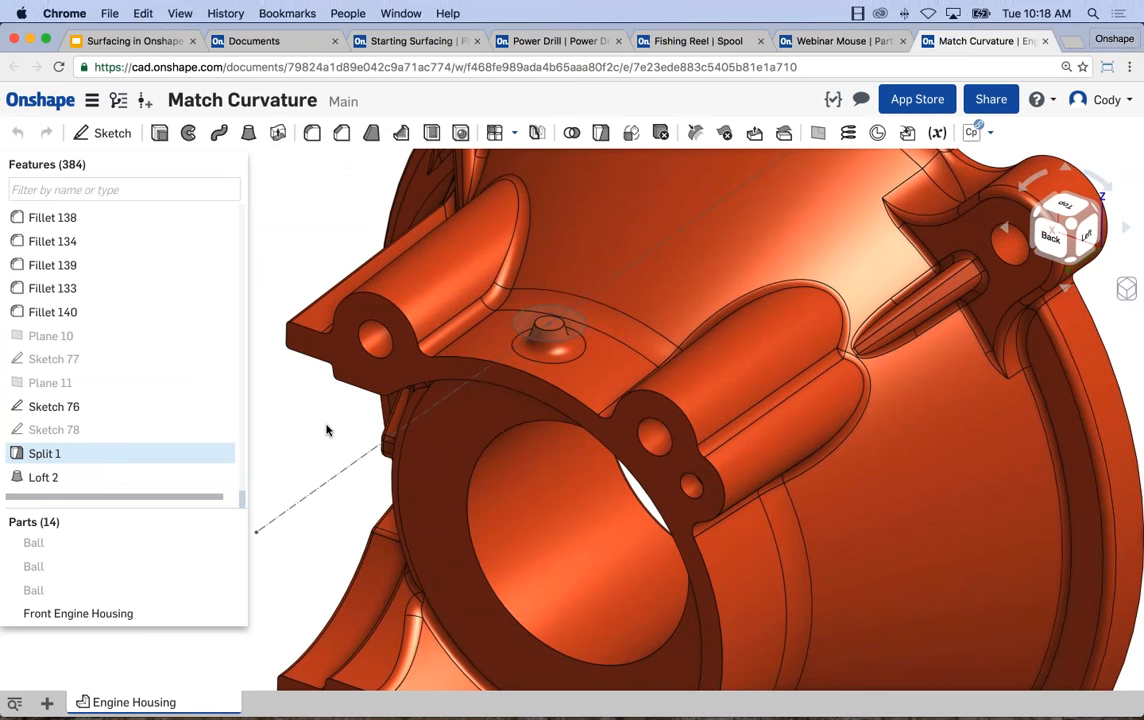
{"action": "scroll", "coordinate": [547, 355], "scroll_direction": "up", "scroll_amount": 3}
{"action": "scroll", "coordinate": [547, 355], "scroll_direction": "down", "scroll_amount": 5}
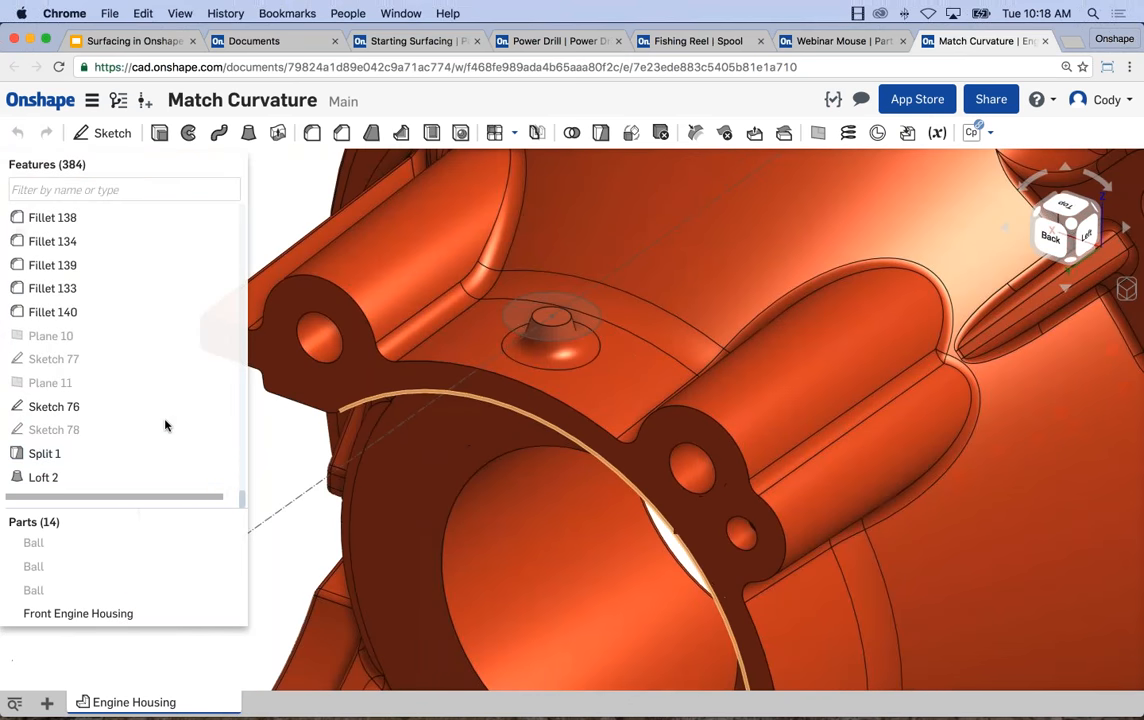
Highlight Loft 2 and Split 1 one after the other to inspect how the small boss blends into the housing face.
{"action": "left_click", "coordinate": [43, 477]}
{"action": "mouse_move", "coordinate": [398, 402]}
{"action": "right_mouse_down"}
{"action": "mouse_move", "coordinate": [439, 360]}
{"action": "mouse_move", "coordinate": [406, 391]}
{"action": "mouse_move", "coordinate": [414, 276]}
{"action": "mouse_move", "coordinate": [345, 240]}
{"action": "right_mouse_up"}
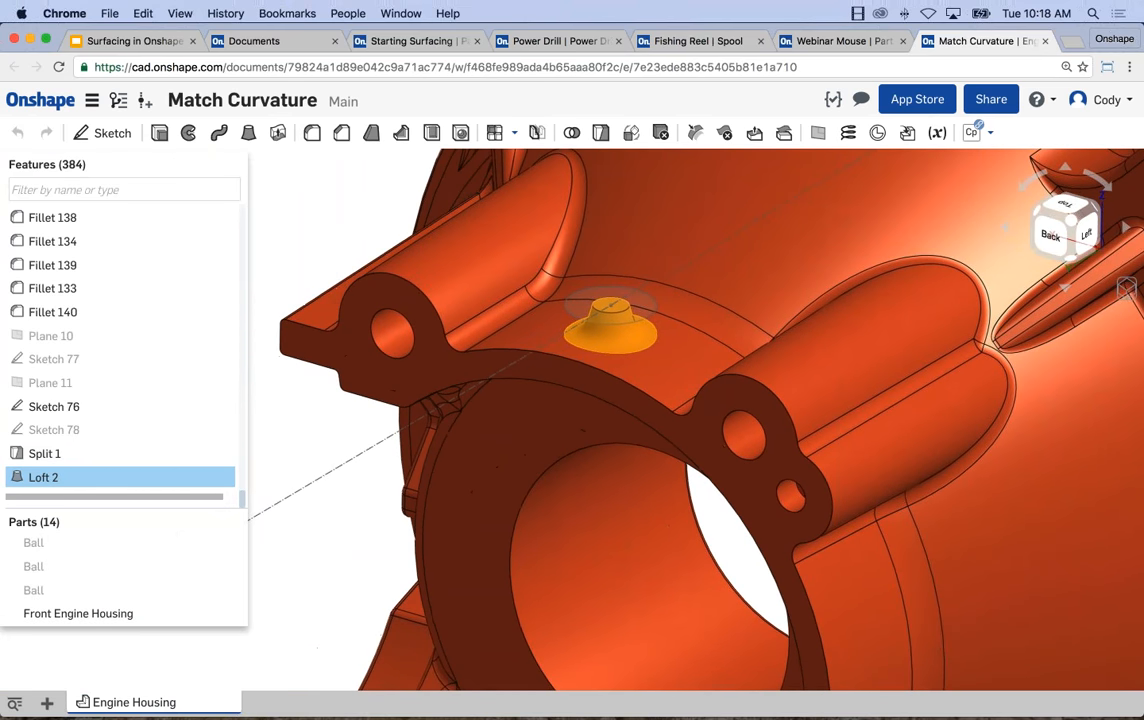
{"action": "left_click", "coordinate": [340, 237]}
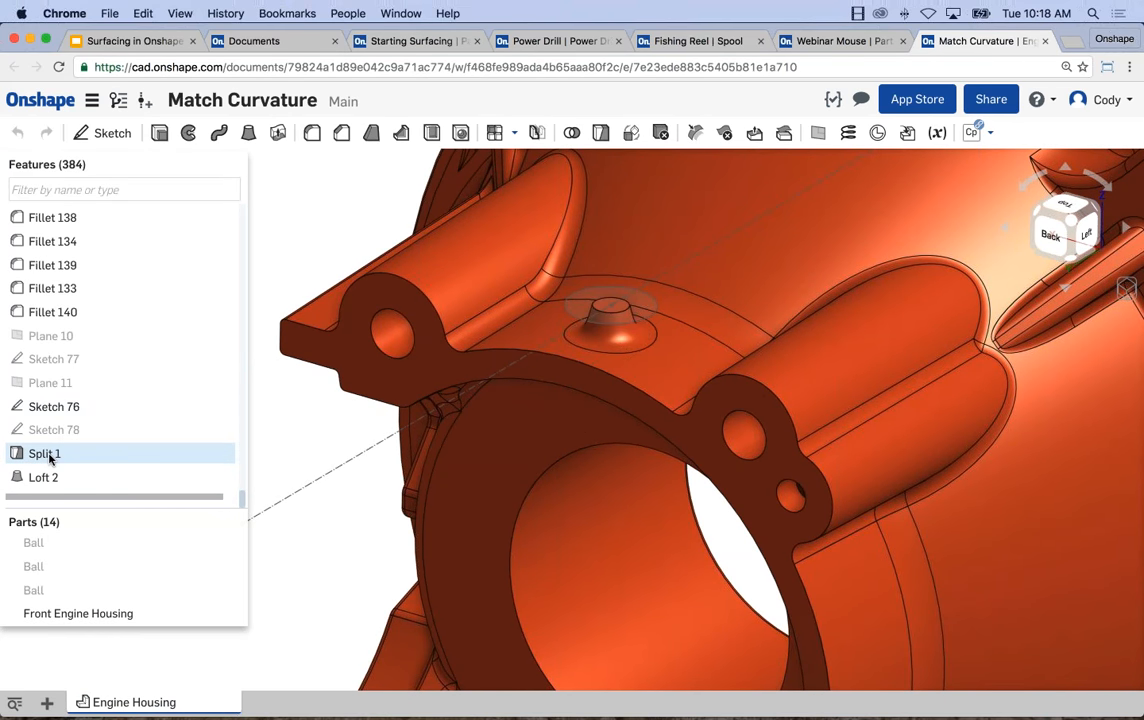
{"action": "left_click", "coordinate": [92, 455]}
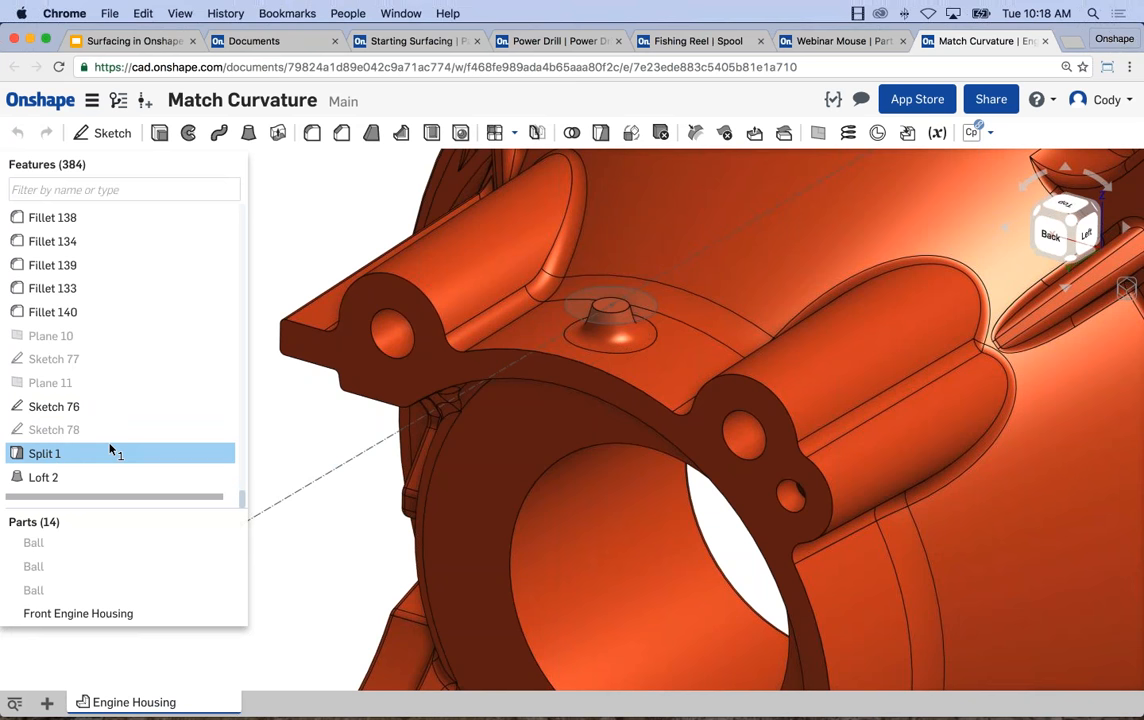
{"action": "scroll", "coordinate": [570, 300], "scroll_direction": "up", "scroll_amount": 2}
{"action": "scroll", "coordinate": [535, 346], "scroll_direction": "up", "scroll_amount": 1}
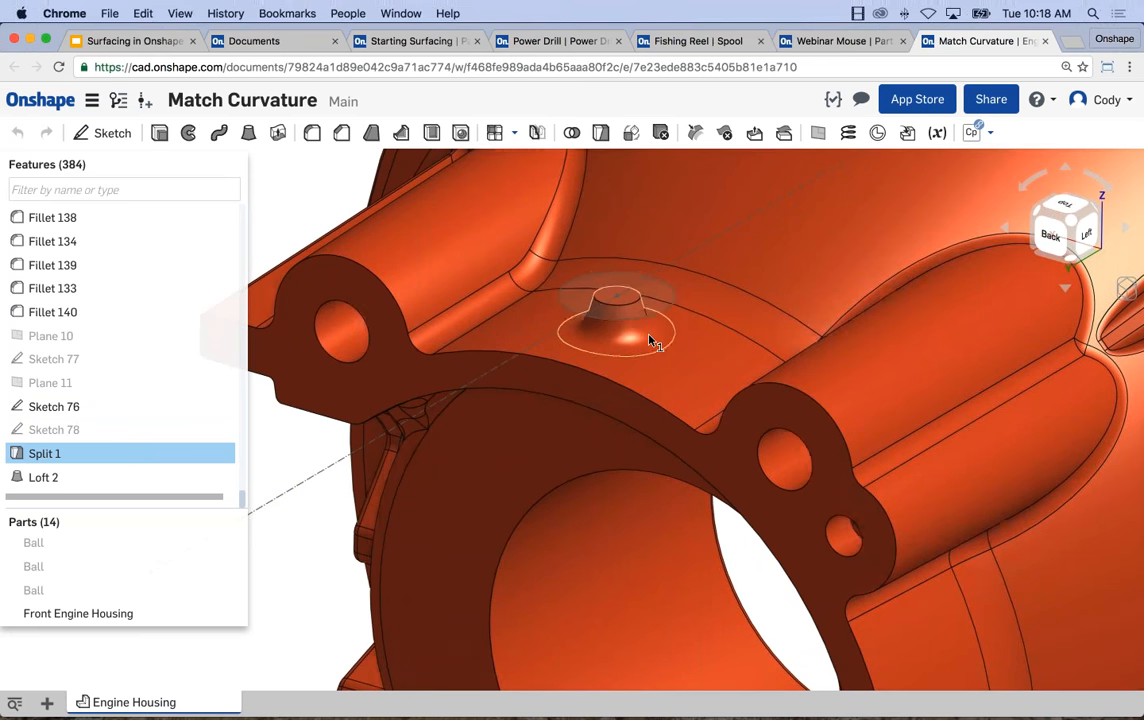
Open Loft 2 to review its Match curvature start profile condition against the boss geometry, and close it without changing any settings.
{"action": "scroll", "coordinate": [655, 340], "scroll_direction": "up", "scroll_amount": 3}
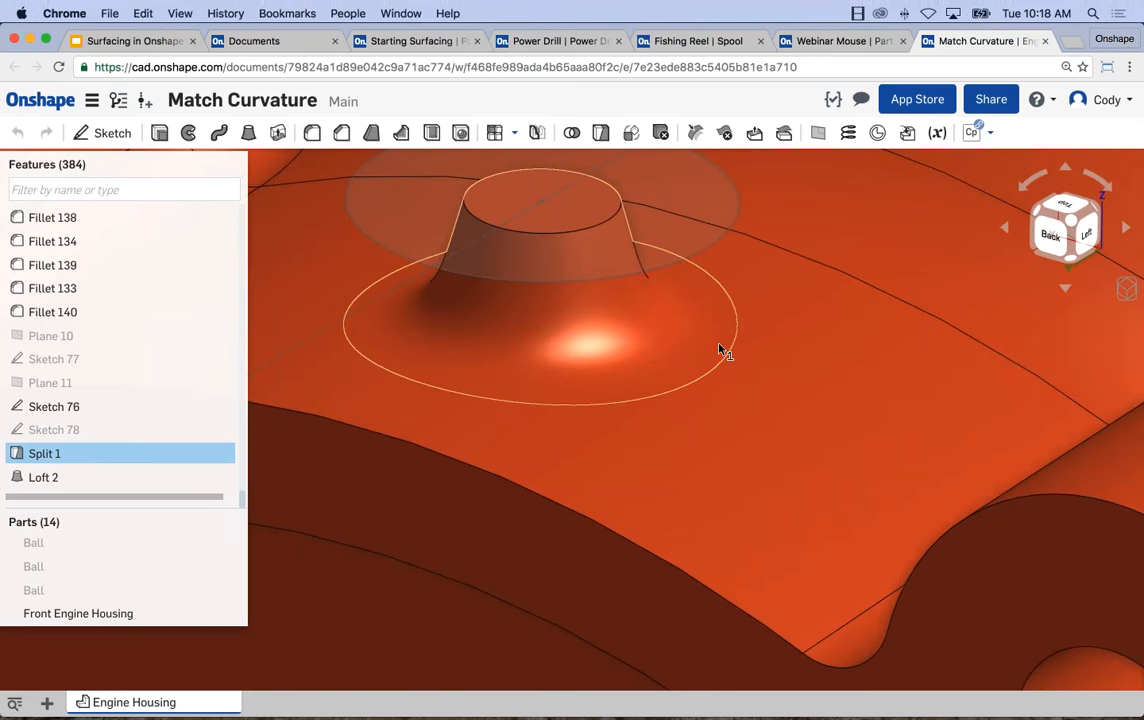
{"action": "scroll", "coordinate": [724, 350], "scroll_direction": "down", "scroll_amount": 5}
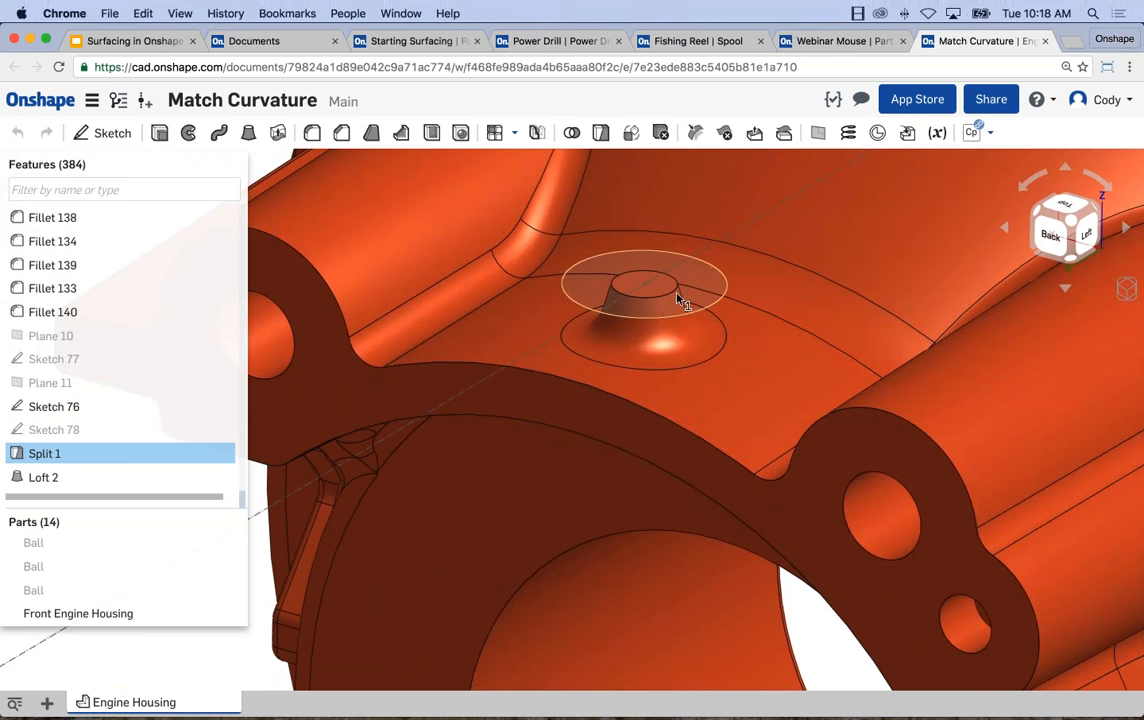
{"action": "scroll", "coordinate": [677, 298], "scroll_direction": "up", "scroll_amount": 2}
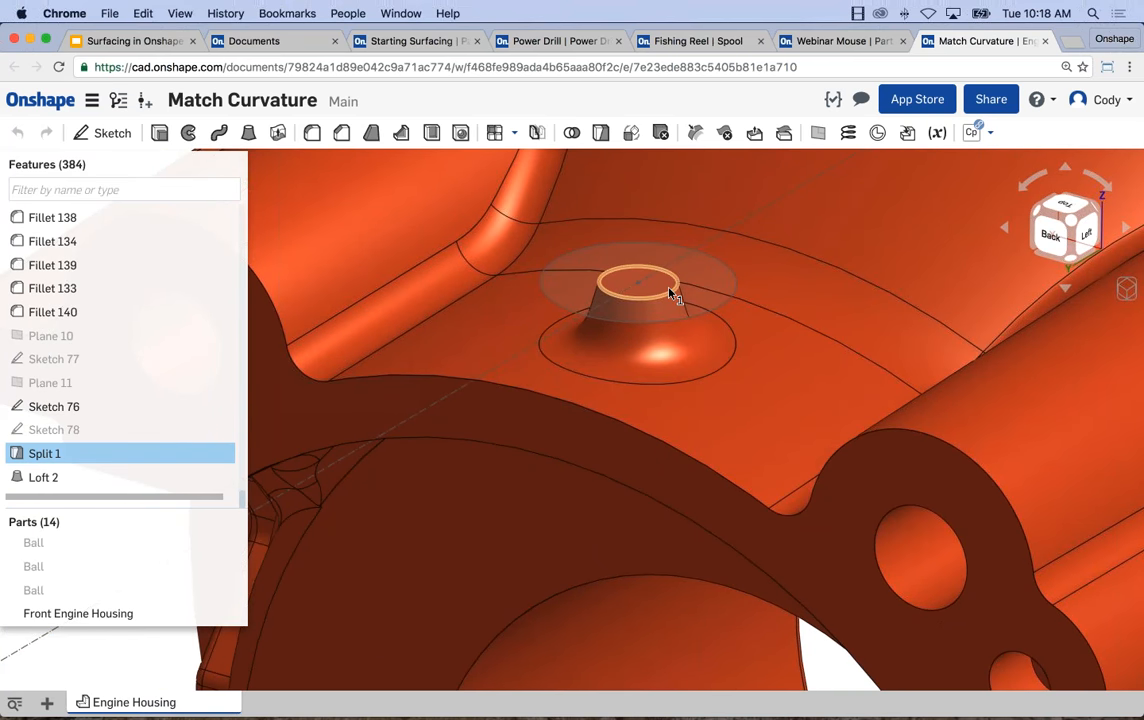
{"action": "right_click", "coordinate": [82, 476]}
{"action": "left_click", "coordinate": [192, 478]}
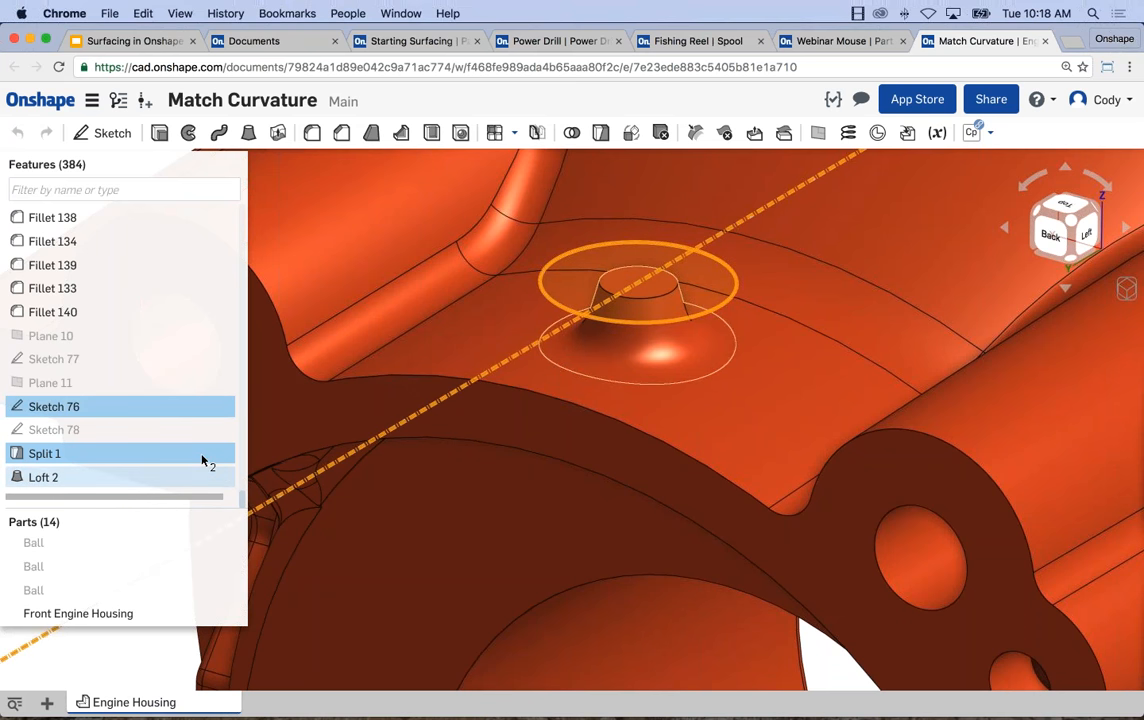
{"action": "right_click", "coordinate": [88, 477]}
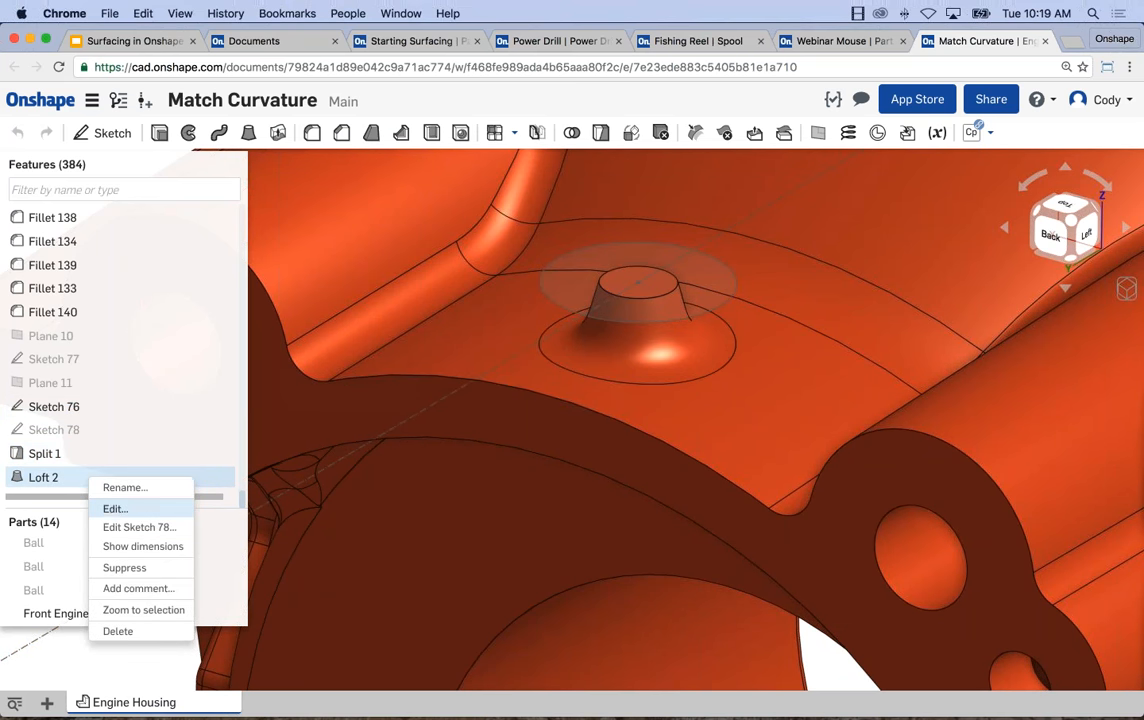
{"action": "left_click", "coordinate": [112, 508]}
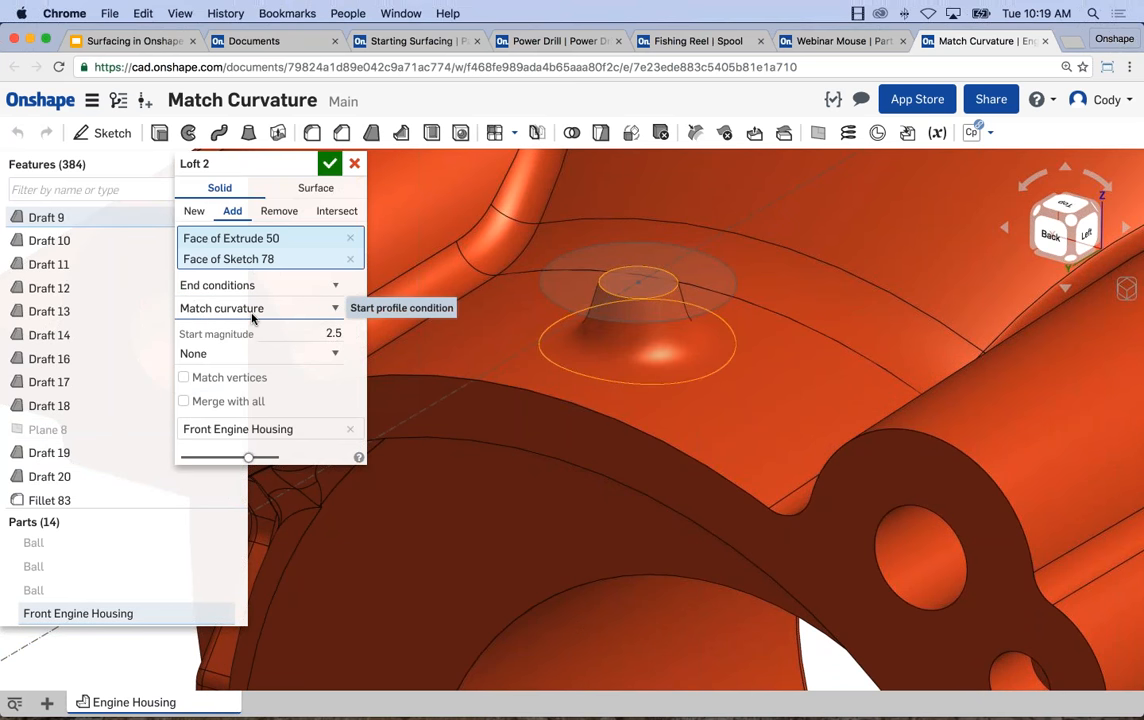
{"action": "right_click_drag", "start_coordinate": [638, 444], "coordinate": [651, 388]}
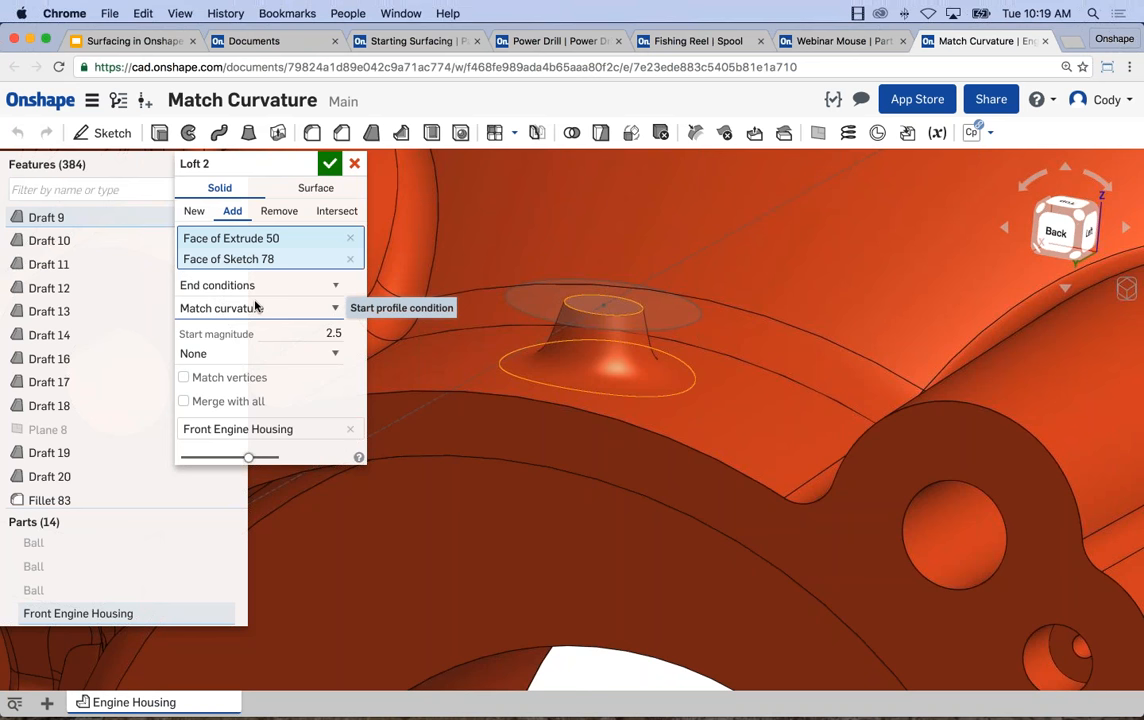
{"action": "left_click", "coordinate": [330, 164]}
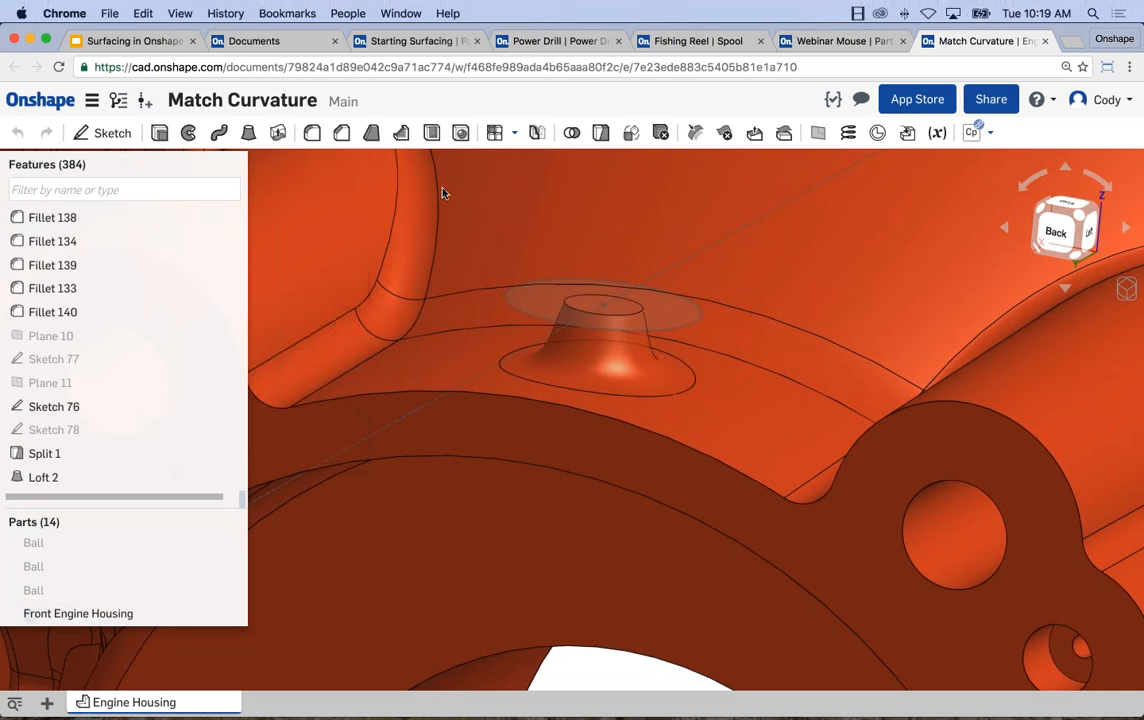
View the whole front engine housing, and switch back to the Starting Surfacing document to look over its sketches and lofted surfaces.
{"action": "scroll", "coordinate": [662, 343], "scroll_direction": "down", "scroll_amount": 10}
{"action": "scroll", "coordinate": [662, 370], "scroll_direction": "up", "scroll_amount": 10}
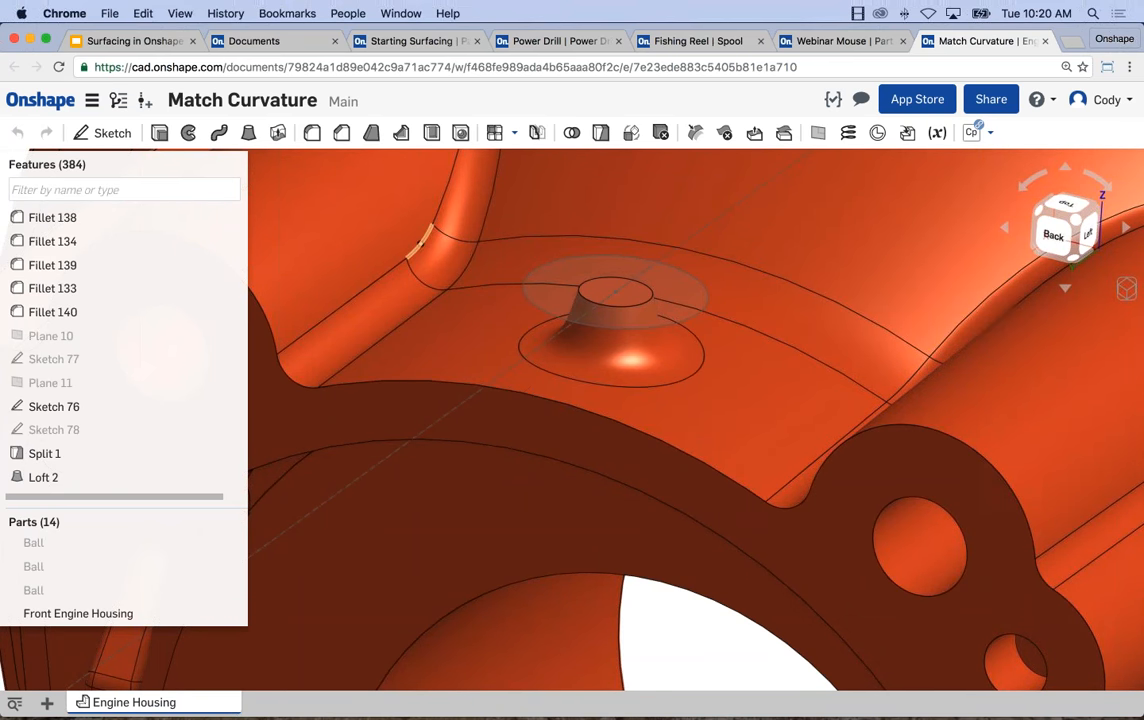
{"action": "scroll", "coordinate": [690, 315], "scroll_direction": "down", "scroll_amount": 3}
{"action": "scroll", "coordinate": [720, 320], "scroll_direction": "down", "scroll_amount": 5}
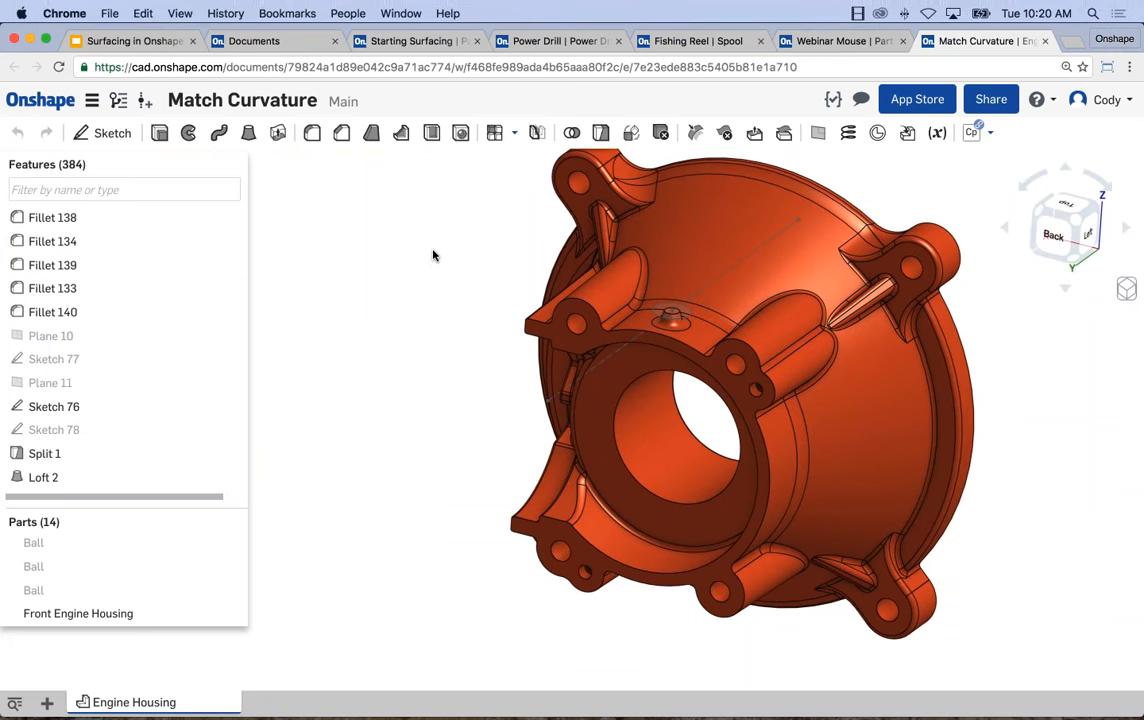
{"action": "left_click", "coordinate": [410, 40]}
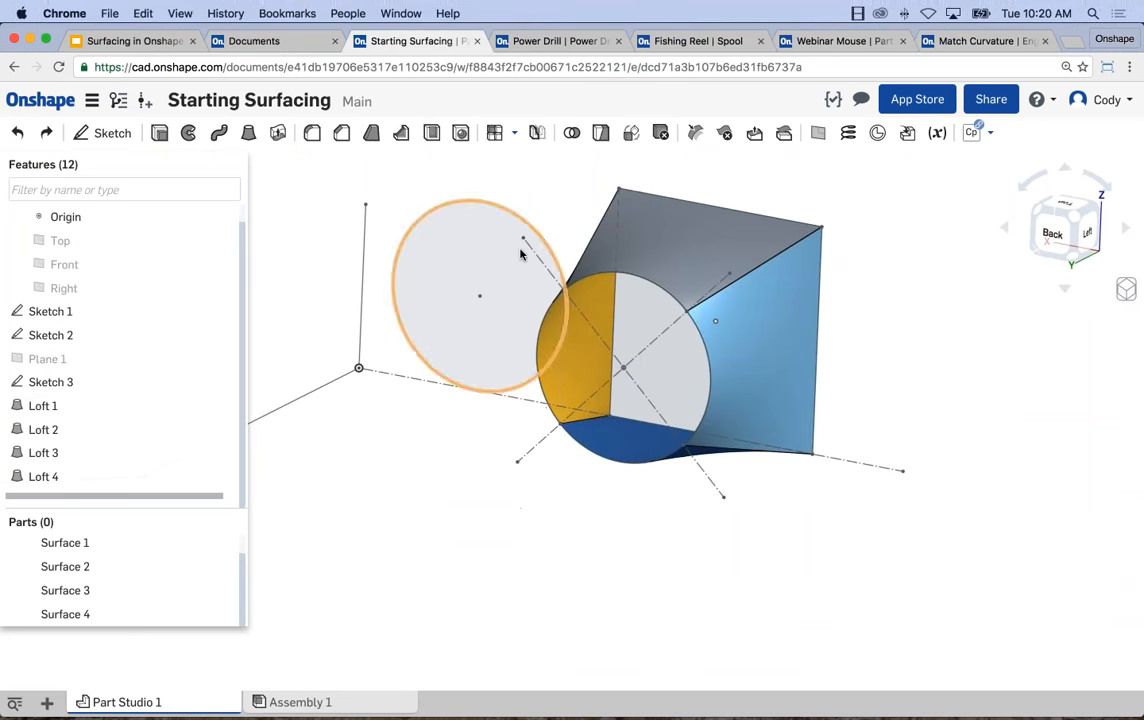
{"action": "scroll", "coordinate": [468, 230], "scroll_direction": "down", "scroll_amount": 3}
{"action": "scroll", "coordinate": [595, 258], "scroll_direction": "down", "scroll_amount": 2}
{"action": "scroll", "coordinate": [587, 266], "scroll_direction": "up", "scroll_amount": 2}
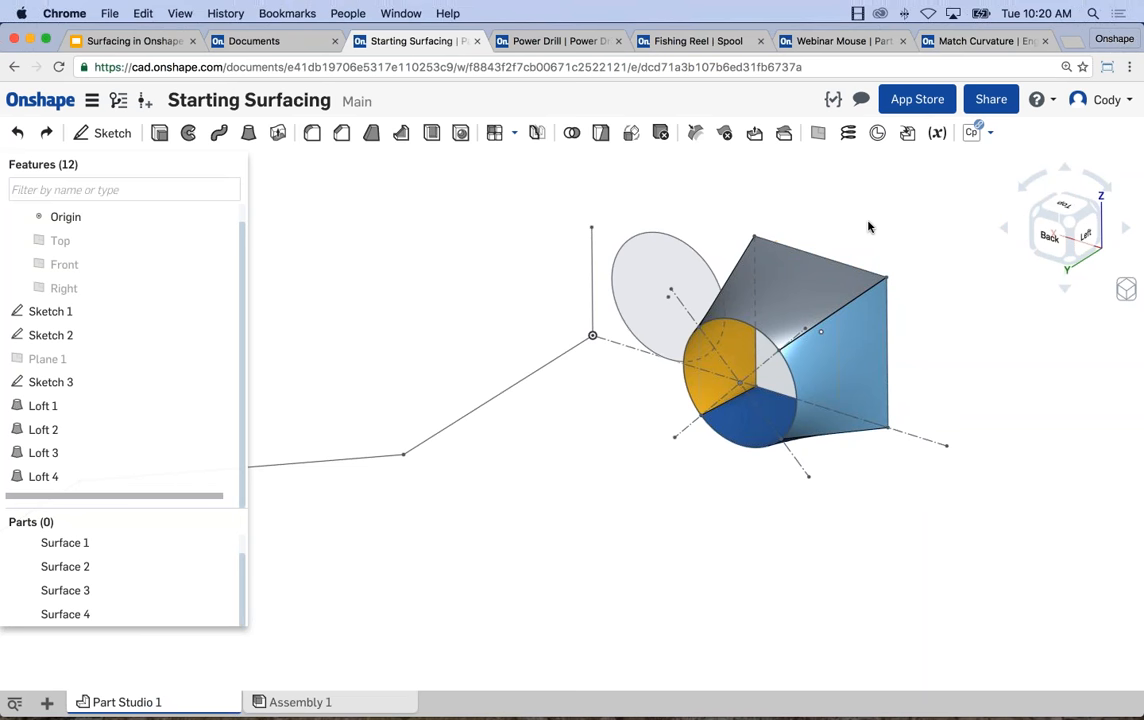
{"action": "scroll", "coordinate": [868, 223], "scroll_direction": "down", "scroll_amount": 1}
{"action": "middle_click_drag", "start_coordinate": [830, 221], "coordinate": [851, 224]}
{"action": "middle_click_drag", "start_coordinate": [644, 232], "coordinate": [672, 240]}
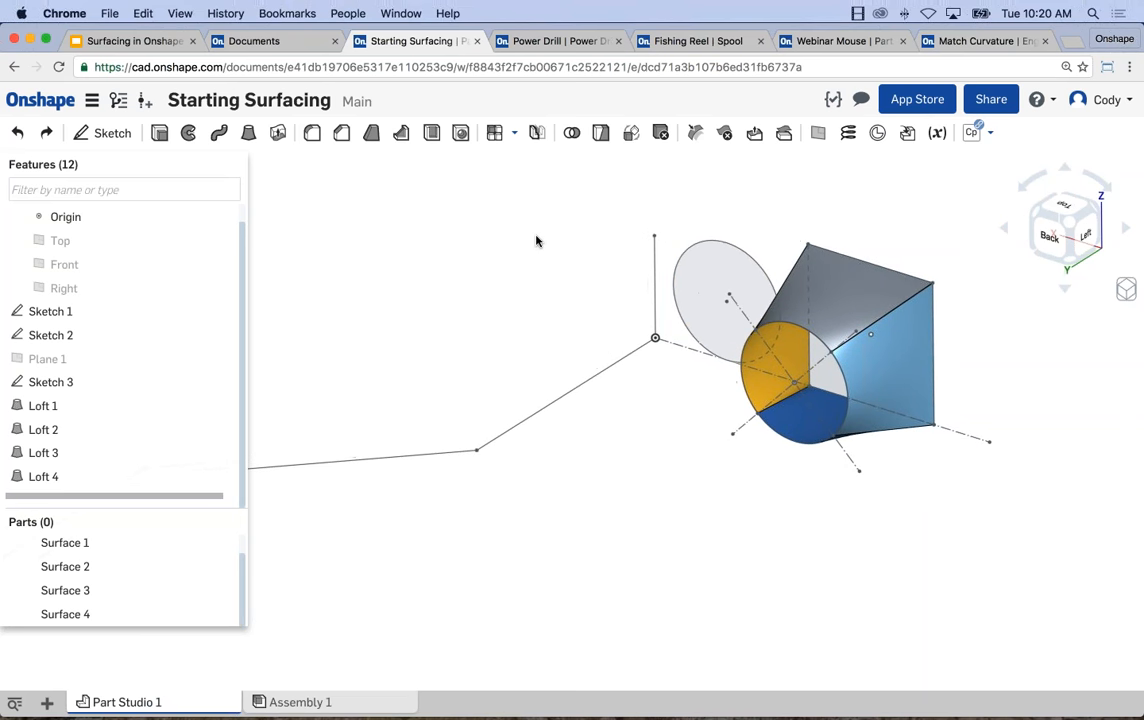
{"action": "mouse_move", "coordinate": [547, 243]}
{"action": "middle_mouse_down"}
{"action": "mouse_move", "coordinate": [572, 248]}
{"action": "mouse_move", "coordinate": [561, 248]}
{"action": "middle_mouse_up"}
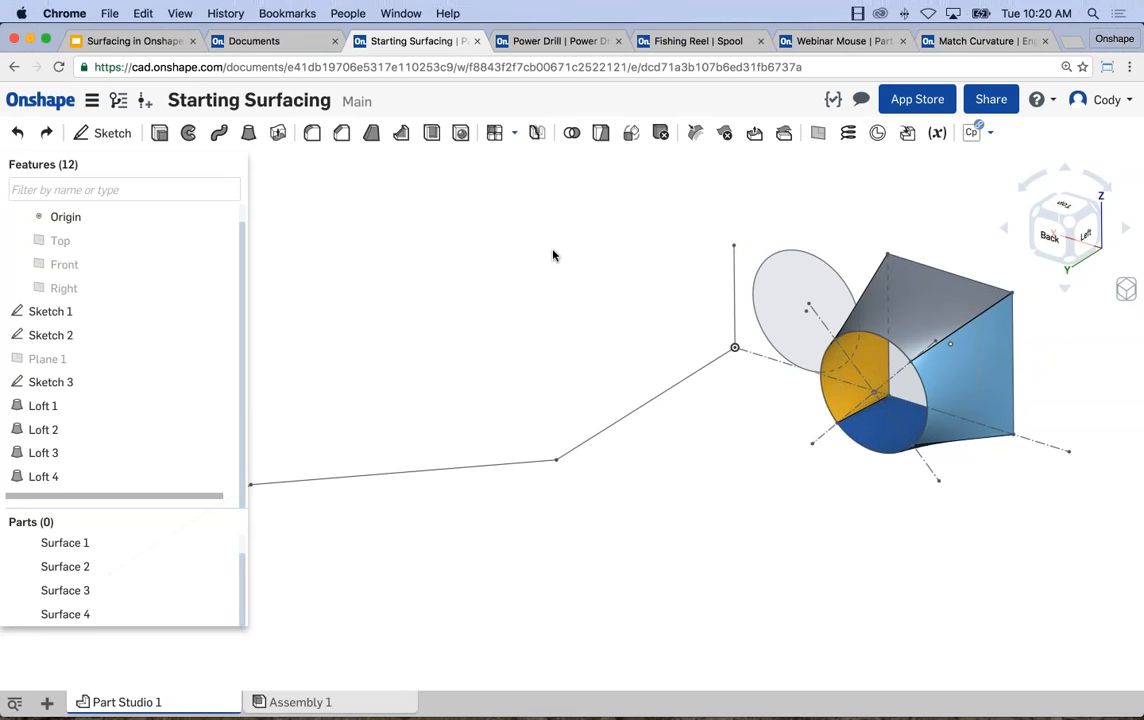
Switch to the Power Drill document, reload its timed-out session, and look over the drill model from the chuck side.
{"action": "left_click", "coordinate": [555, 41]}
{"action": "left_click", "coordinate": [57, 68]}
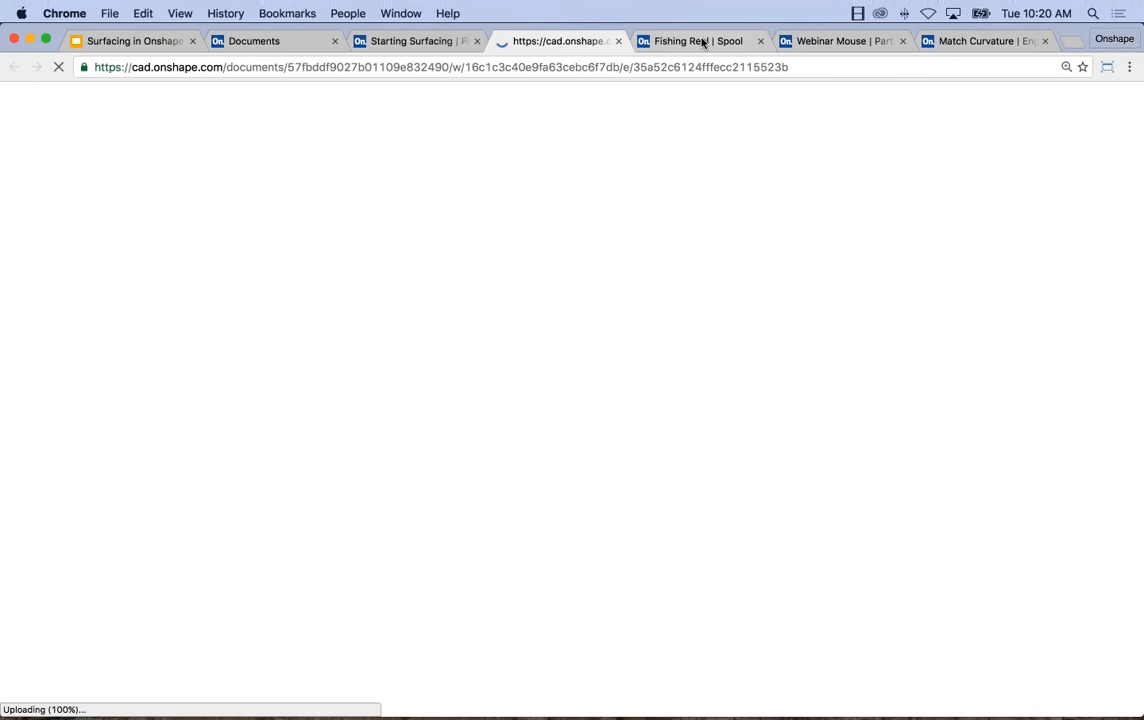
{"action": "left_click", "coordinate": [703, 43]}
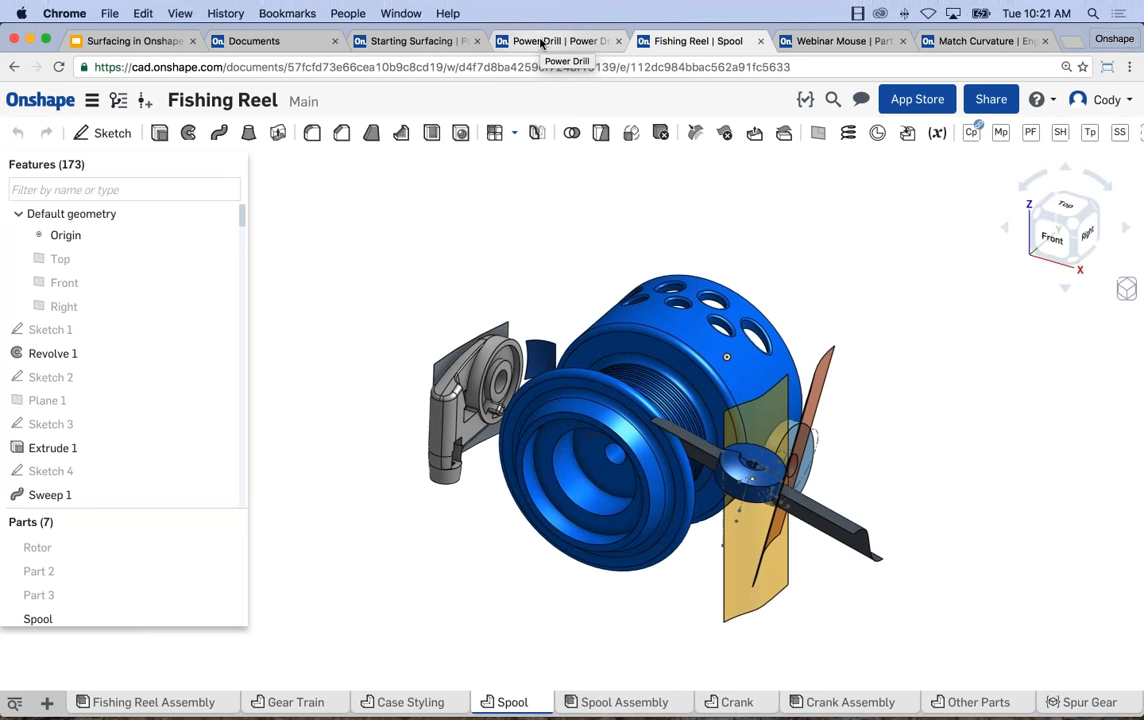
{"action": "left_click", "coordinate": [540, 42]}
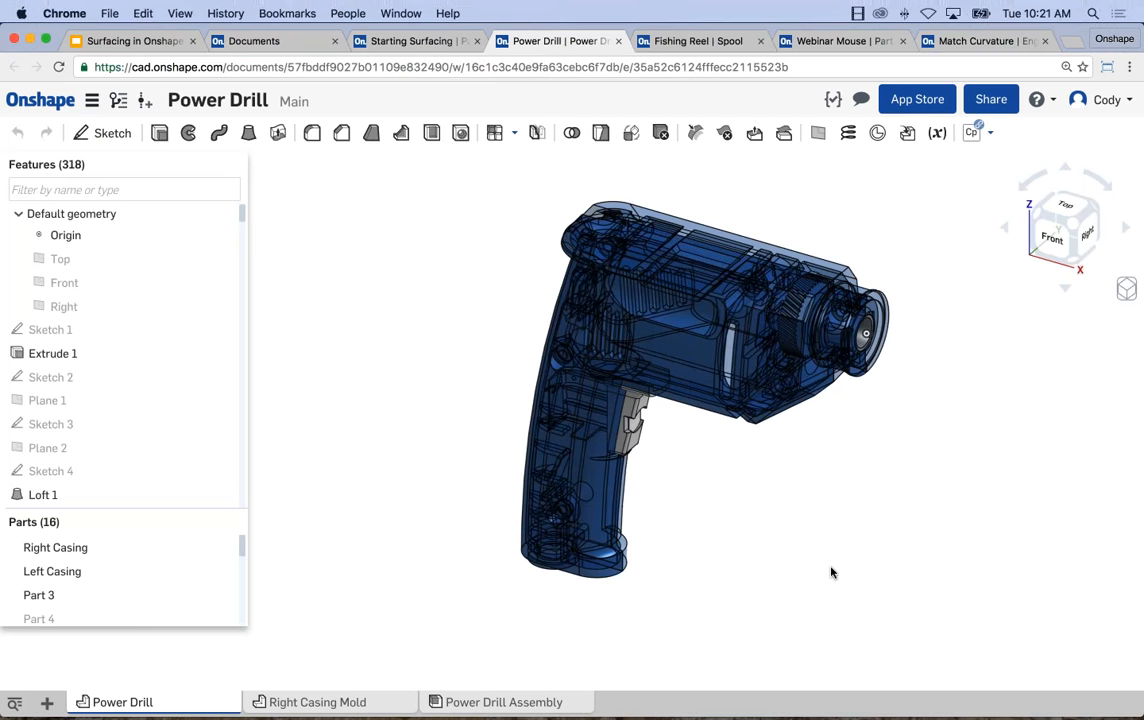
{"action": "right_click_drag", "start_coordinate": [774, 516], "coordinate": [676, 531]}
{"action": "middle_click_drag", "start_coordinate": [684, 499], "coordinate": [549, 475]}
{"action": "right_click_drag", "start_coordinate": [549, 475], "coordinate": [560, 478]}
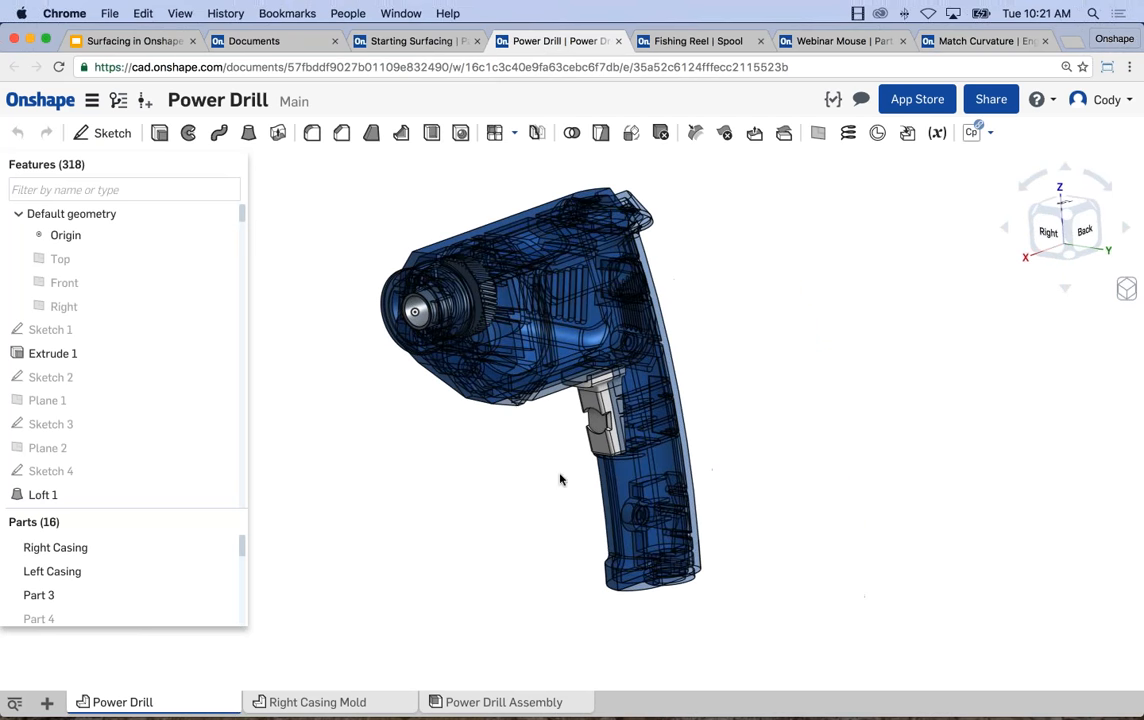
{"action": "scroll", "coordinate": [511, 490], "scroll_direction": "up", "scroll_amount": 3}
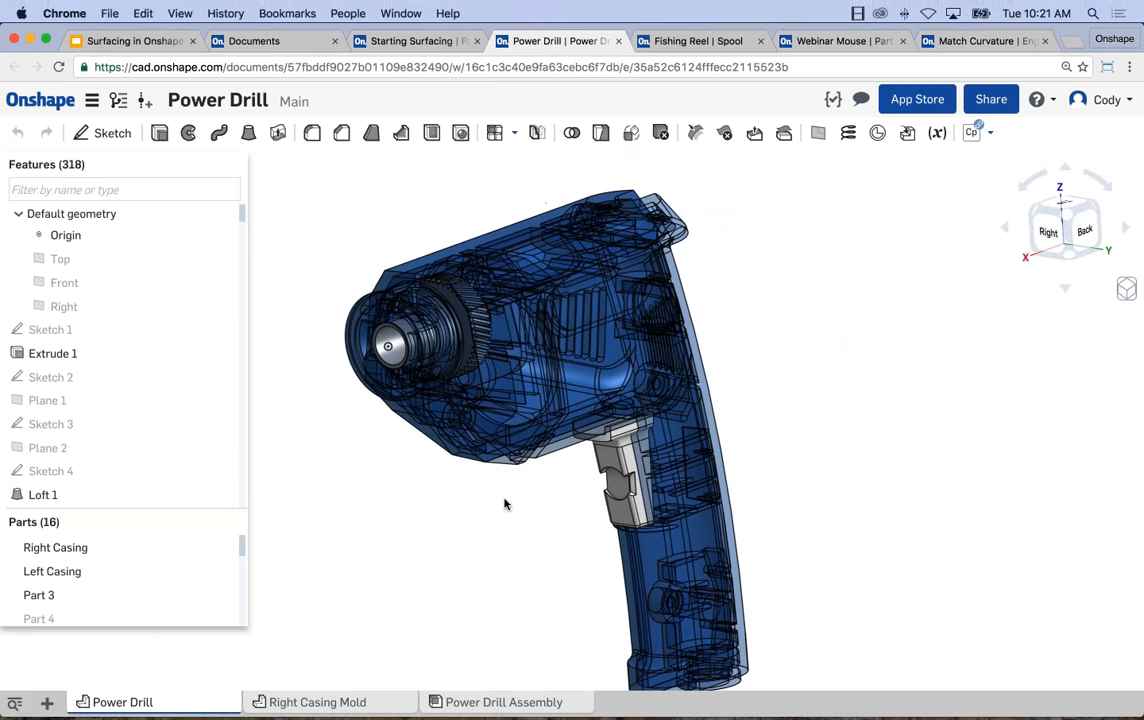
{"action": "middle_click_drag", "start_coordinate": [506, 503], "coordinate": [510, 473]}
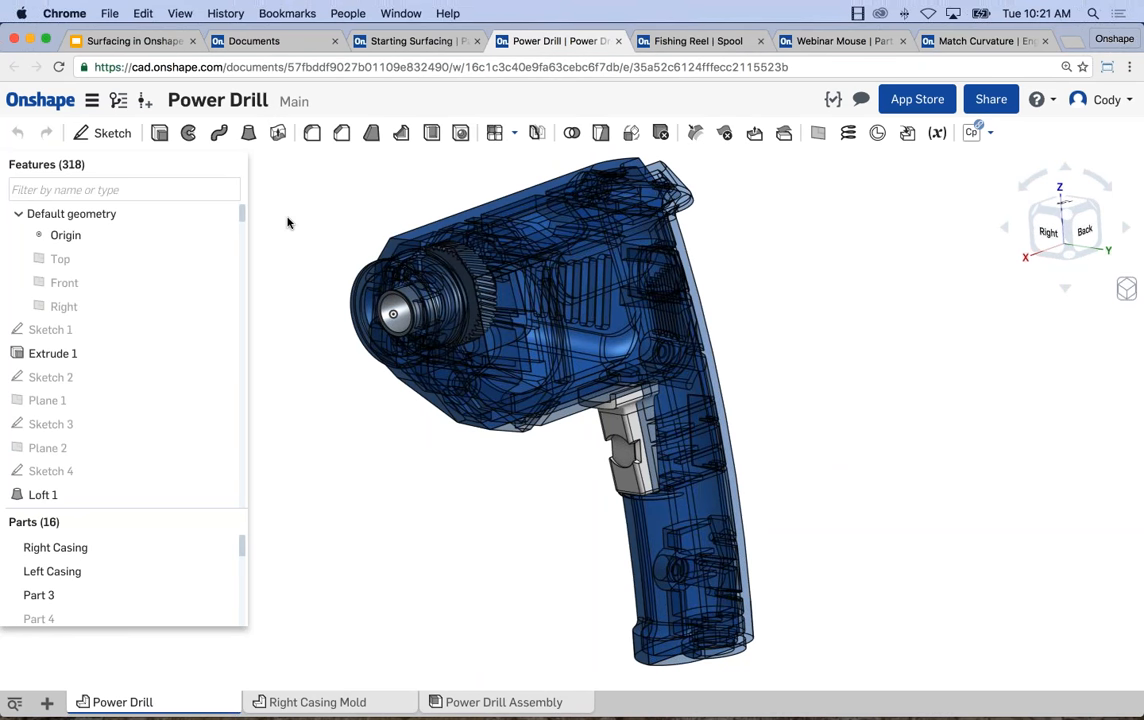
Expand the Surfaces group of the Power Drill and show the hidden Surface 1.
{"action": "scroll", "coordinate": [240, 570], "scroll_direction": "down", "scroll_amount": 5}
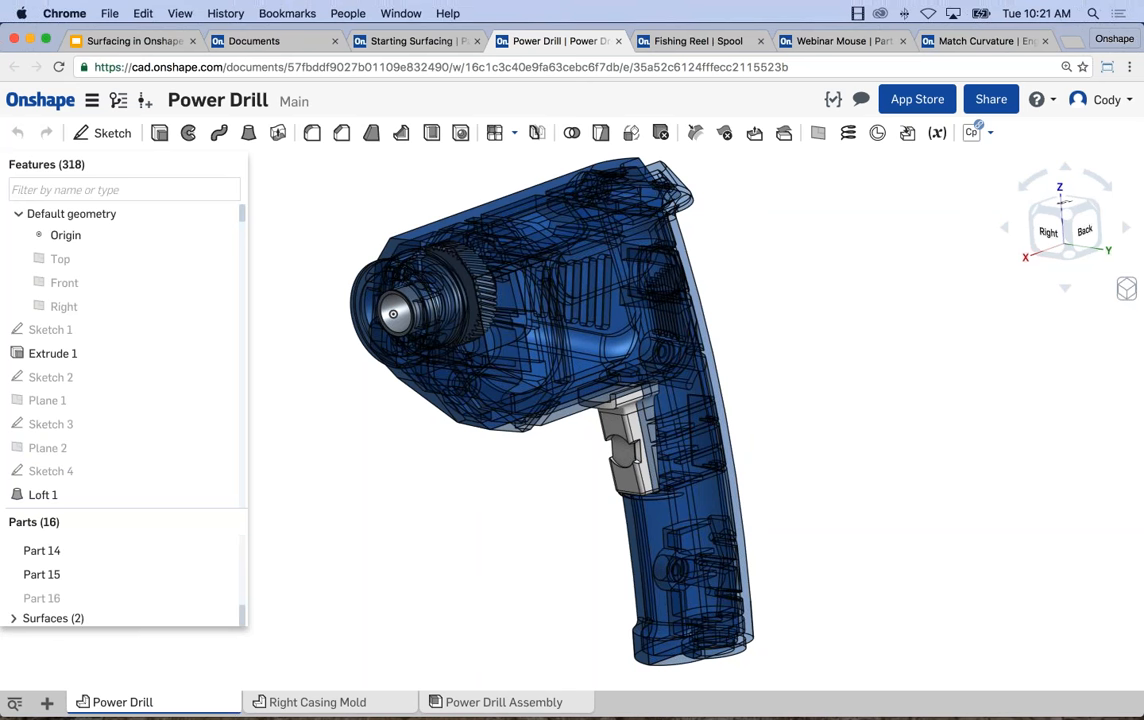
{"action": "left_click", "coordinate": [14, 618]}
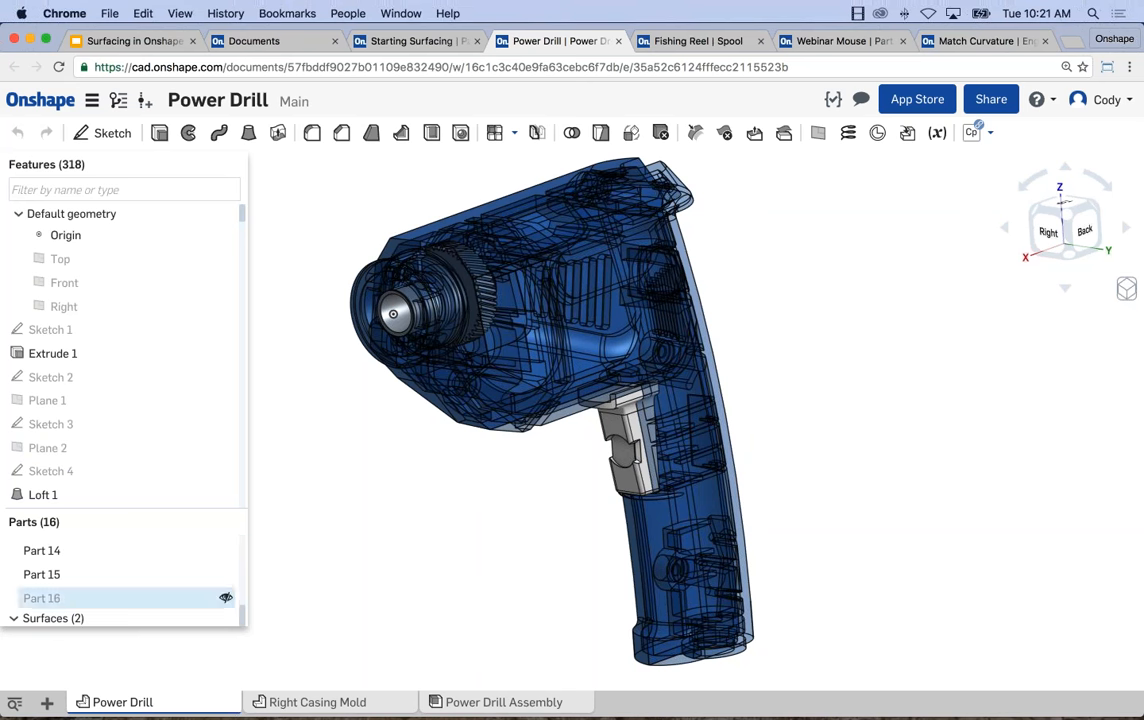
{"action": "scroll", "coordinate": [204, 555], "scroll_direction": "down", "scroll_amount": 2}
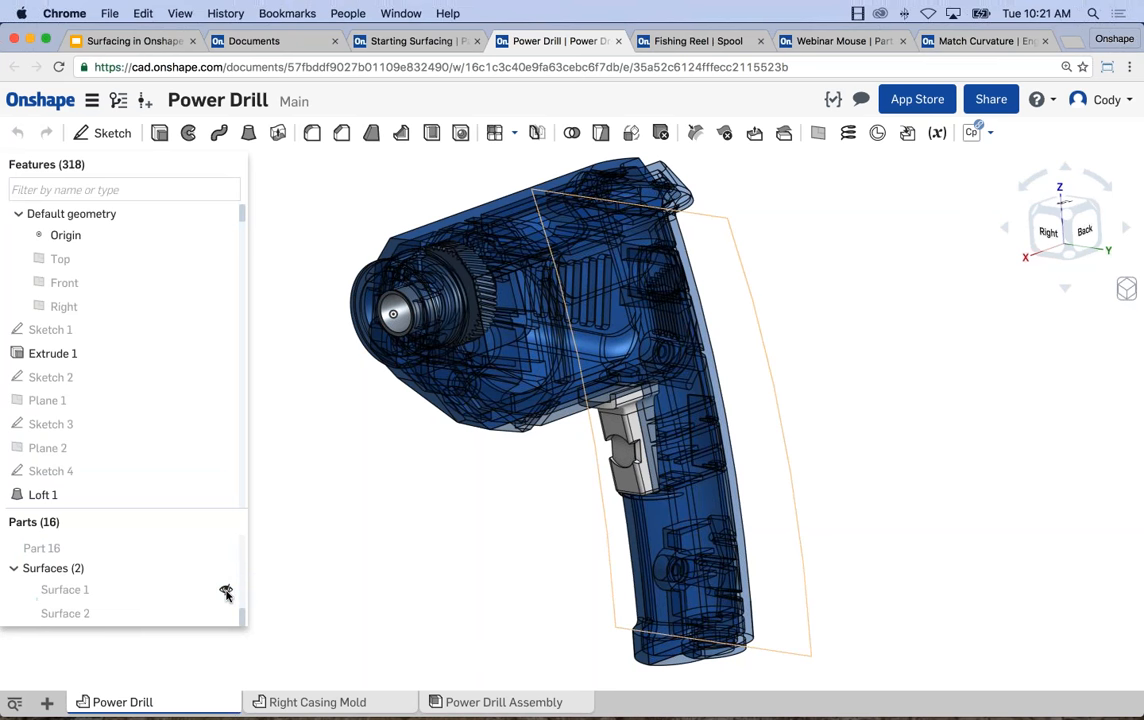
{"action": "left_click", "coordinate": [226, 590]}
{"action": "mouse_move", "coordinate": [408, 562]}
{"action": "right_mouse_down"}
{"action": "mouse_move", "coordinate": [332, 554]}
{"action": "mouse_move", "coordinate": [409, 557]}
{"action": "right_mouse_up"}
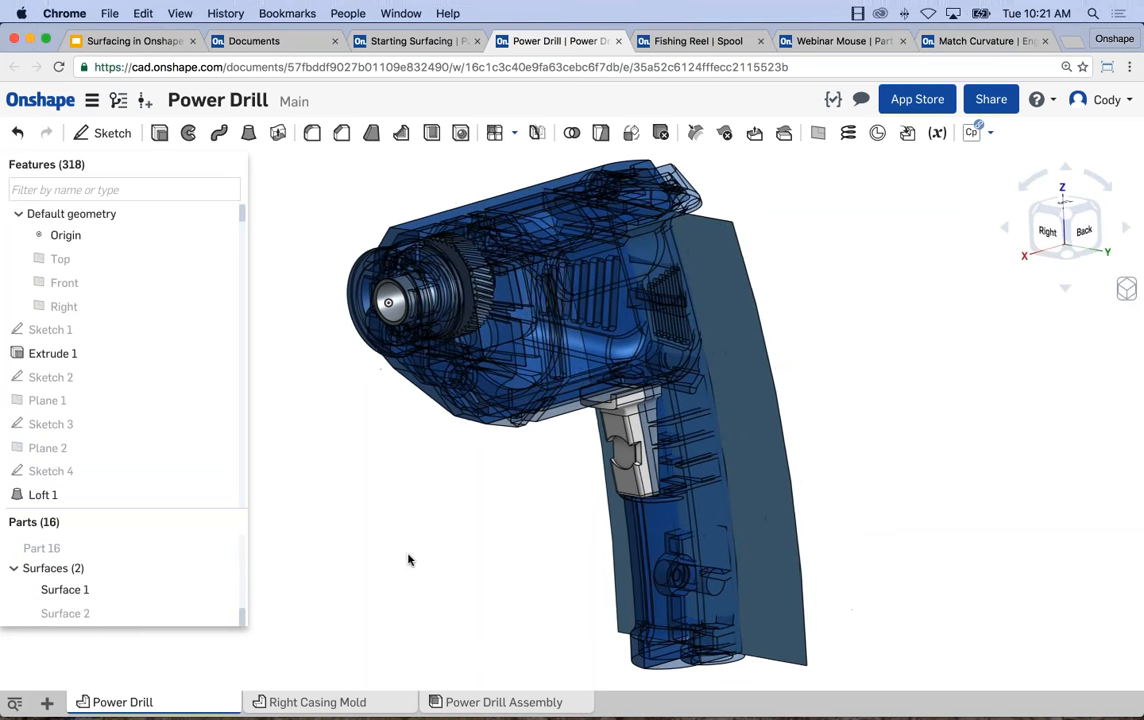
Select Surface 1 in the drill handle to locate its Extrude 3 feature, and roll the feature history to Extrude 3.
{"action": "left_click", "coordinate": [740, 341]}
{"action": "right_click_drag", "start_coordinate": [922, 375], "coordinate": [863, 378]}
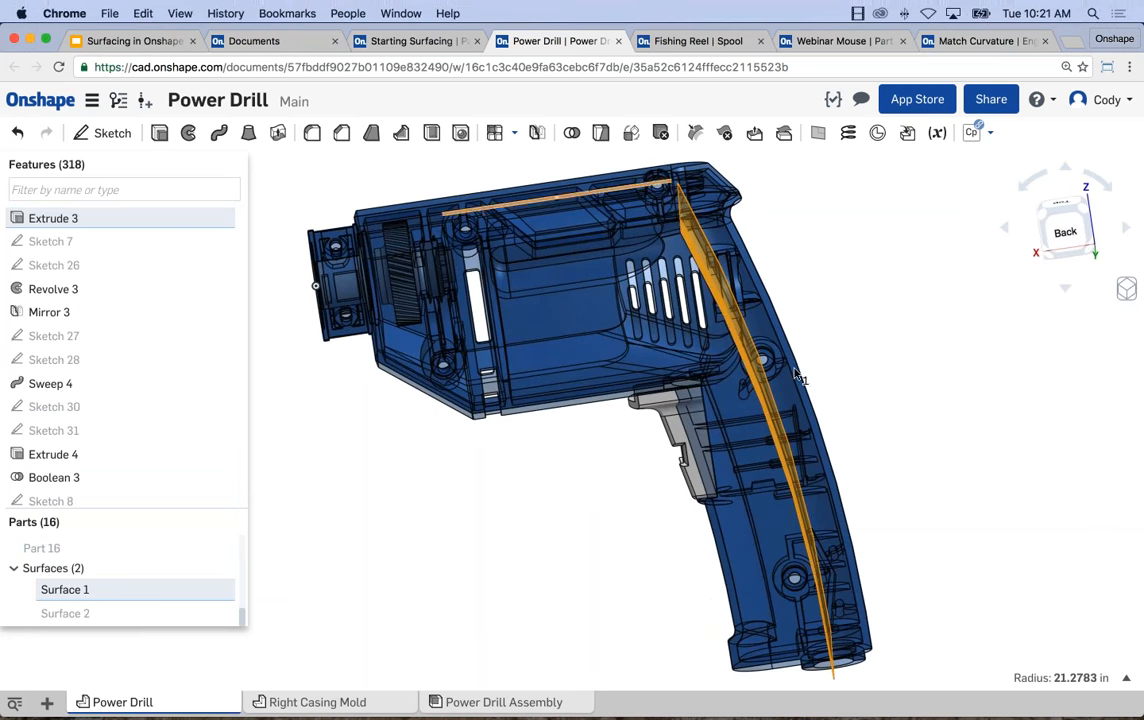
{"action": "right_click_drag", "start_coordinate": [503, 503], "coordinate": [555, 505]}
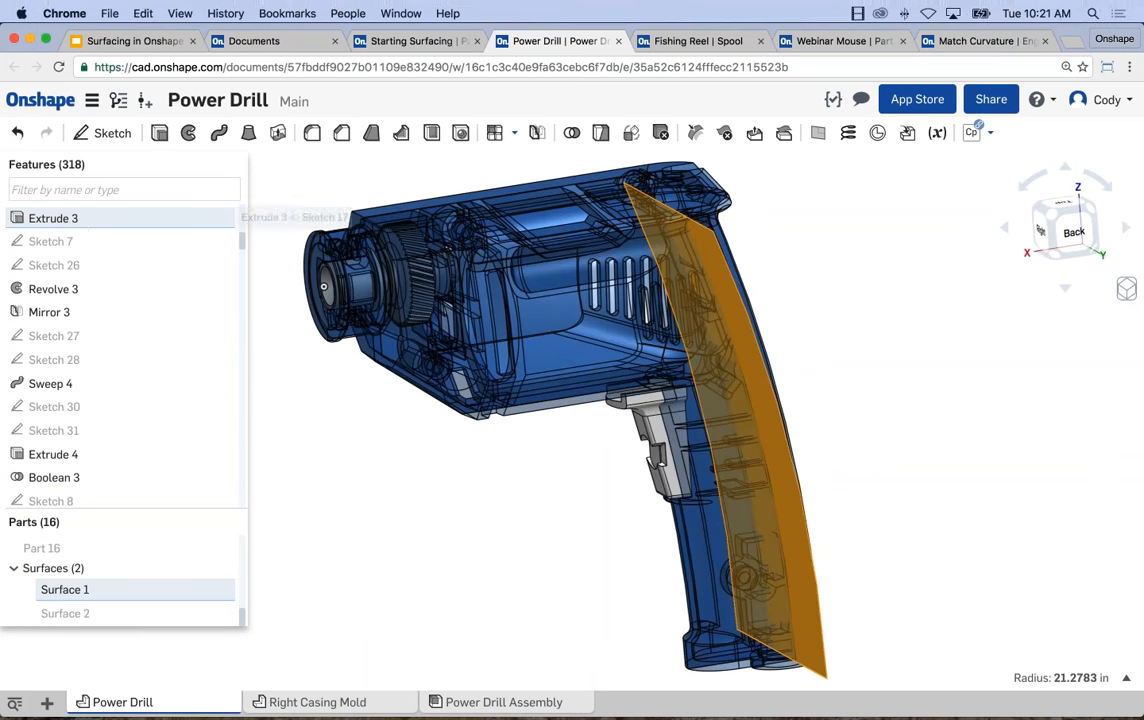
{"action": "left_click", "coordinate": [80, 222]}
{"action": "right_click", "coordinate": [80, 222]}
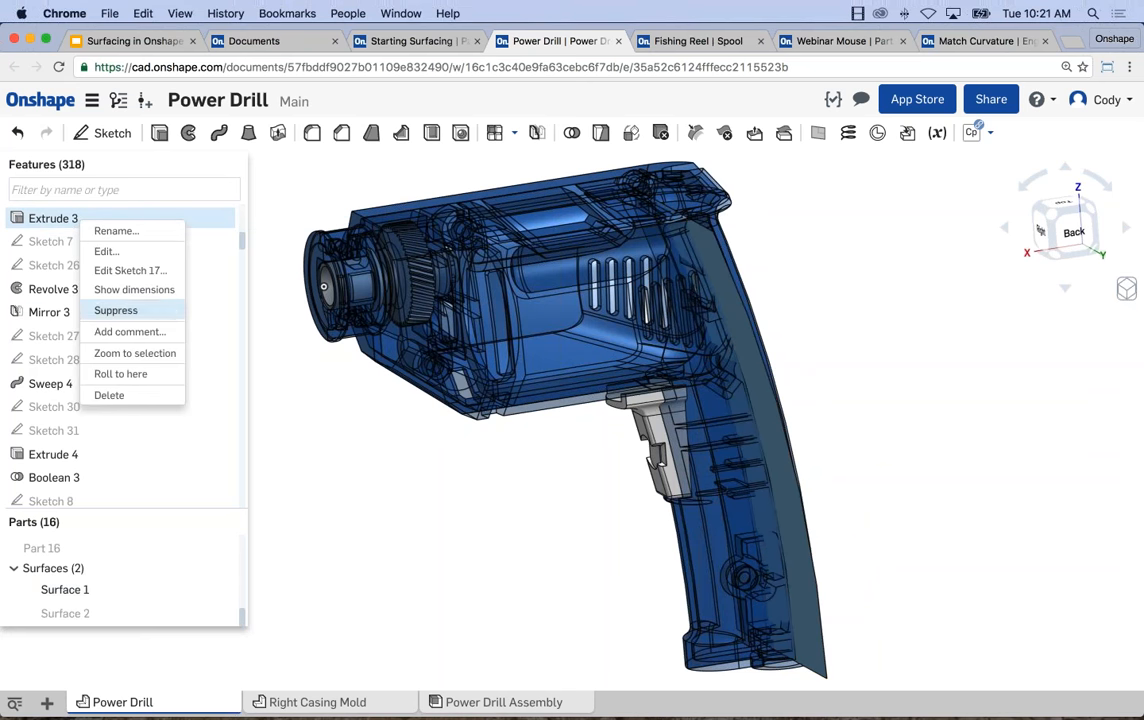
{"action": "left_click", "coordinate": [120, 374]}
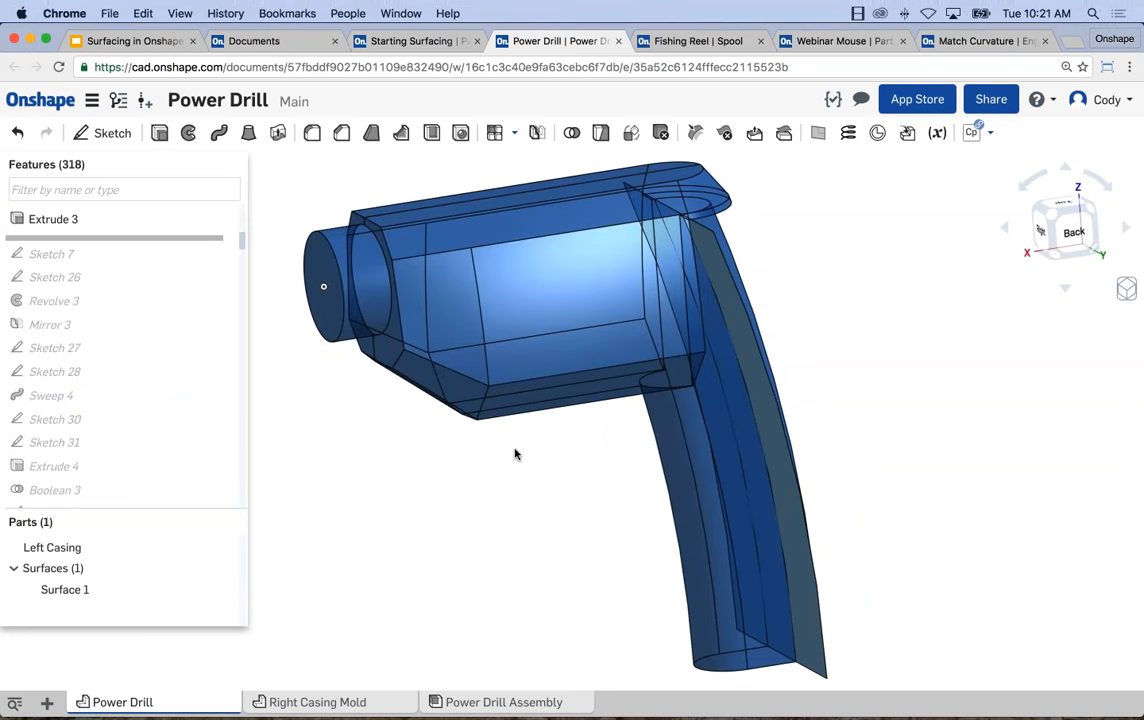
Examine from several angles how Surface 1 runs through the handle and meets the drill body of the Left Casing.
{"action": "mouse_move", "coordinate": [515, 449]}
{"action": "right_mouse_down"}
{"action": "mouse_move", "coordinate": [531, 450]}
{"action": "mouse_move", "coordinate": [481, 442]}
{"action": "mouse_move", "coordinate": [434, 460]}
{"action": "mouse_move", "coordinate": [495, 449]}
{"action": "mouse_move", "coordinate": [470, 439]}
{"action": "mouse_move", "coordinate": [540, 442]}
{"action": "right_mouse_up"}
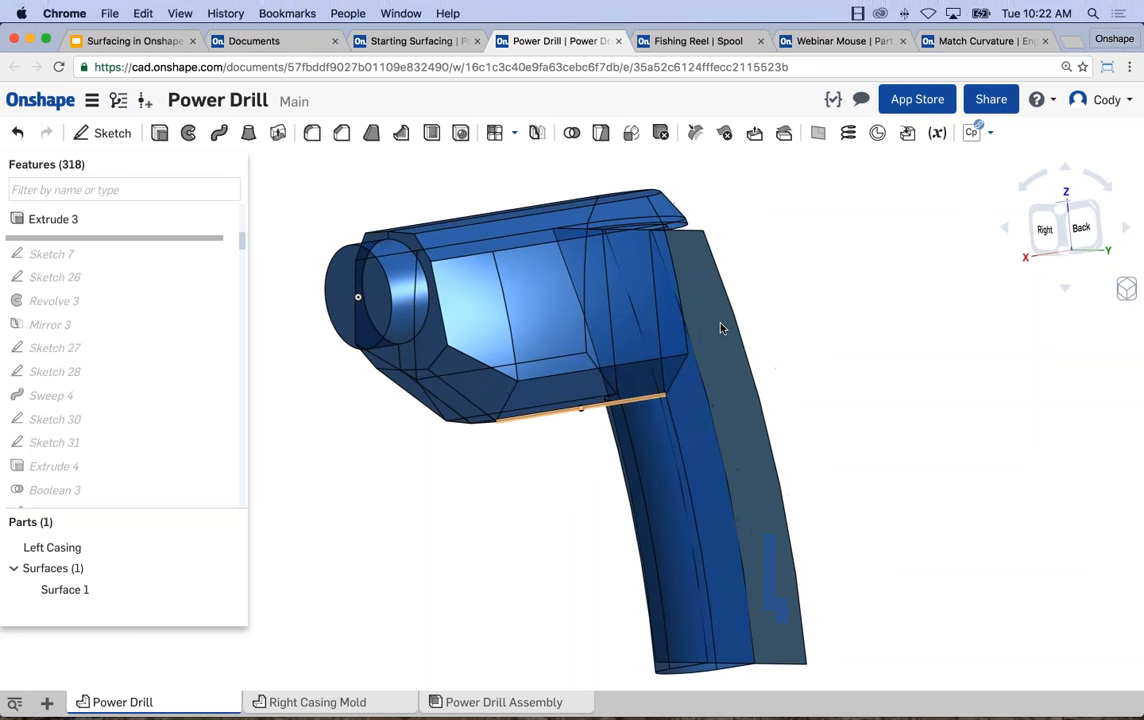
{"action": "left_click", "coordinate": [718, 325]}
{"action": "right_click_drag", "start_coordinate": [799, 327], "coordinate": [561, 467]}
{"action": "left_click", "coordinate": [561, 467]}
{"action": "scroll", "coordinate": [661, 360], "scroll_direction": "up", "scroll_amount": 5}
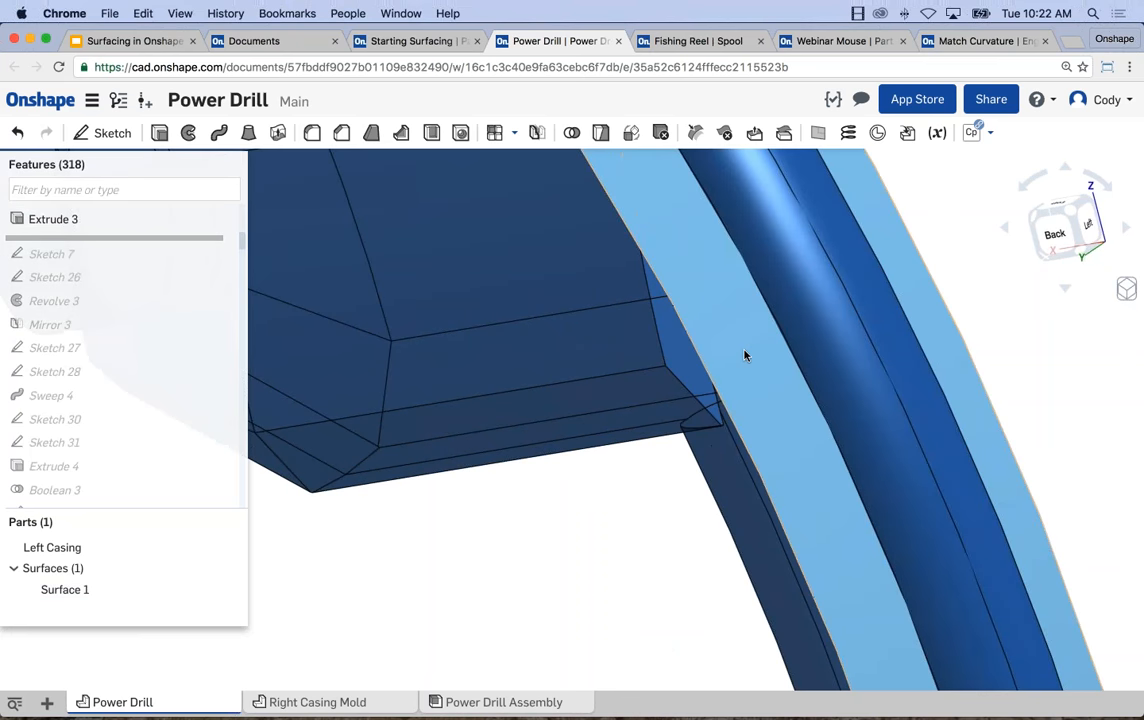
{"action": "right_click_drag", "start_coordinate": [744, 355], "coordinate": [715, 355]}
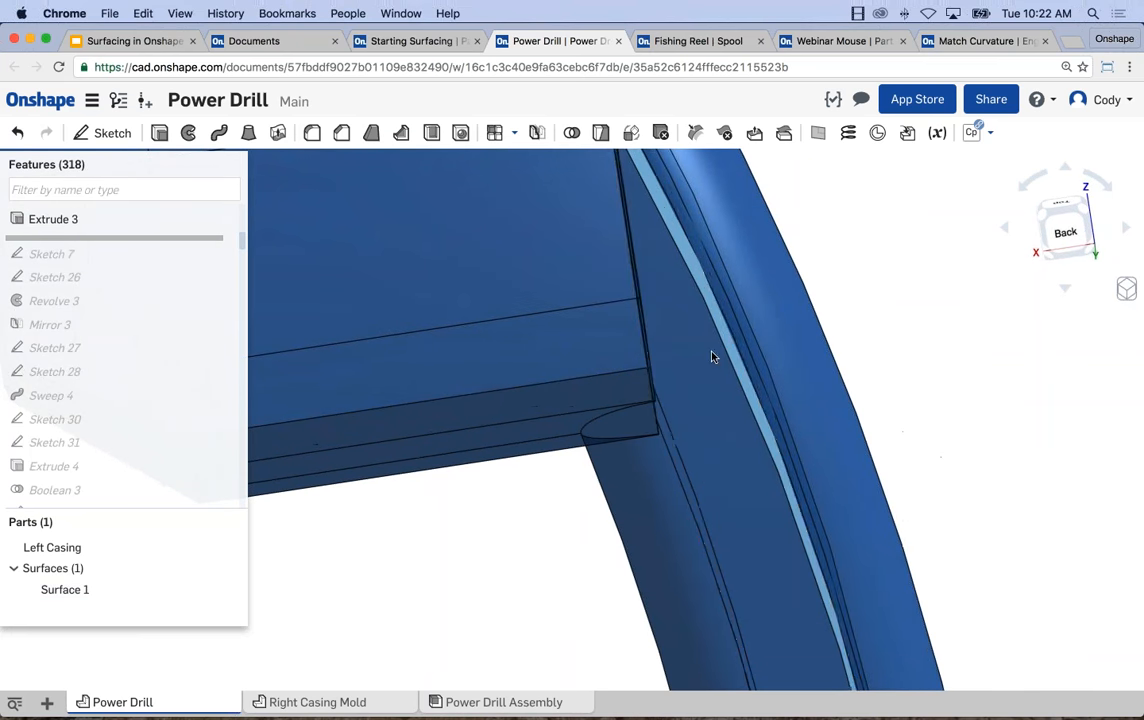
{"action": "right_click_drag", "start_coordinate": [650, 390], "coordinate": [575, 314]}
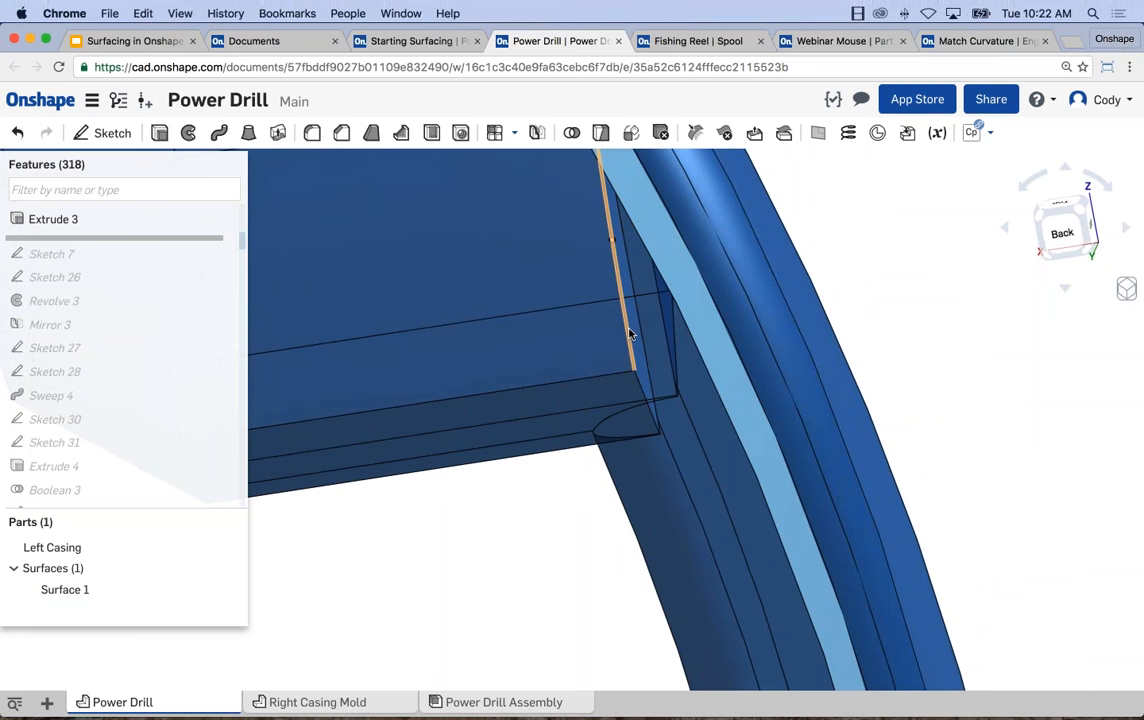
{"action": "scroll", "coordinate": [705, 386], "scroll_direction": "down", "scroll_amount": 5}
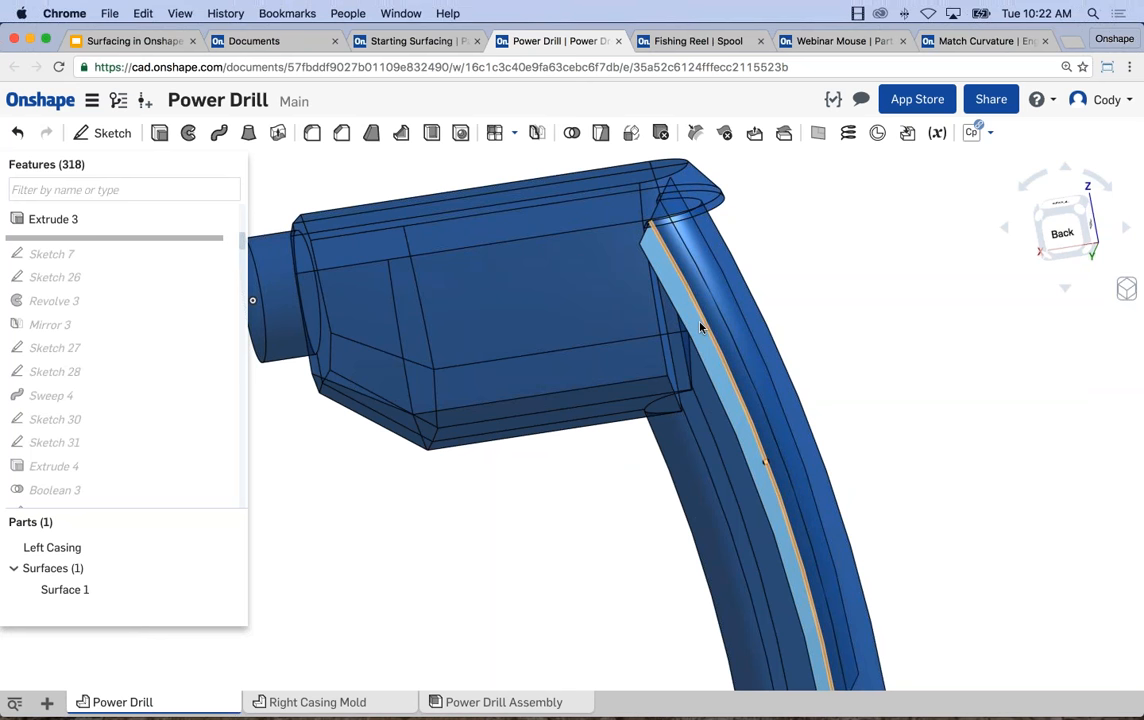
{"action": "middle_click_drag", "start_coordinate": [326, 191], "coordinate": [395, 199]}
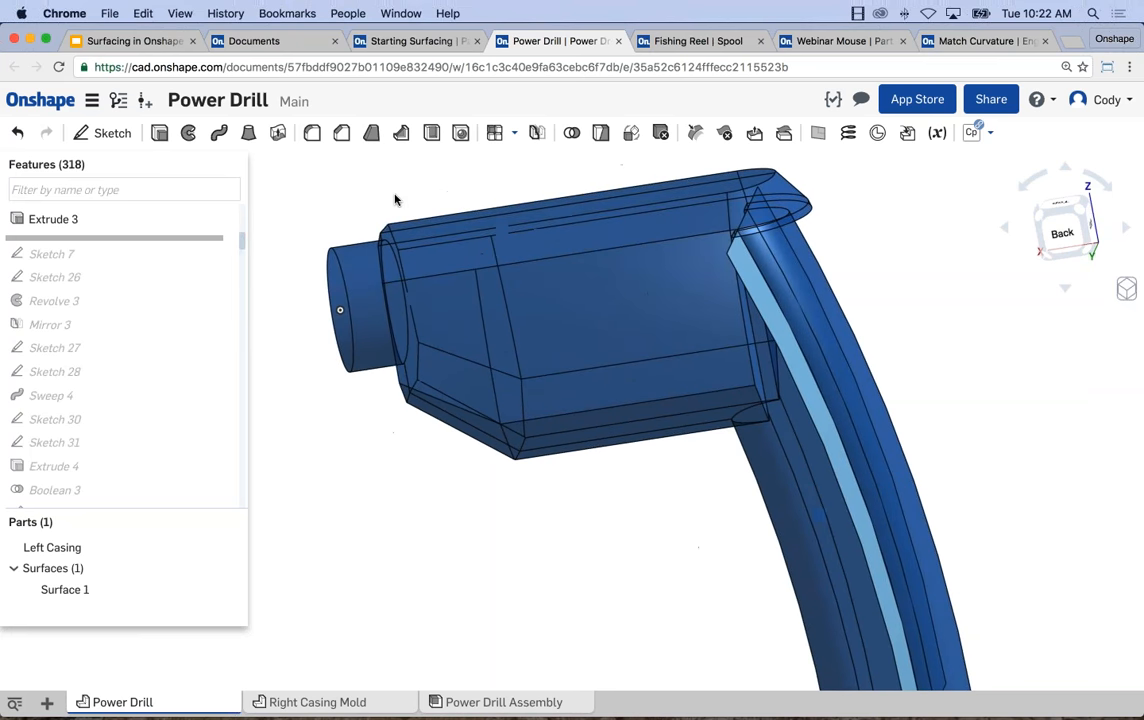
{"action": "scroll", "coordinate": [186, 232], "scroll_direction": "down", "scroll_amount": 3}
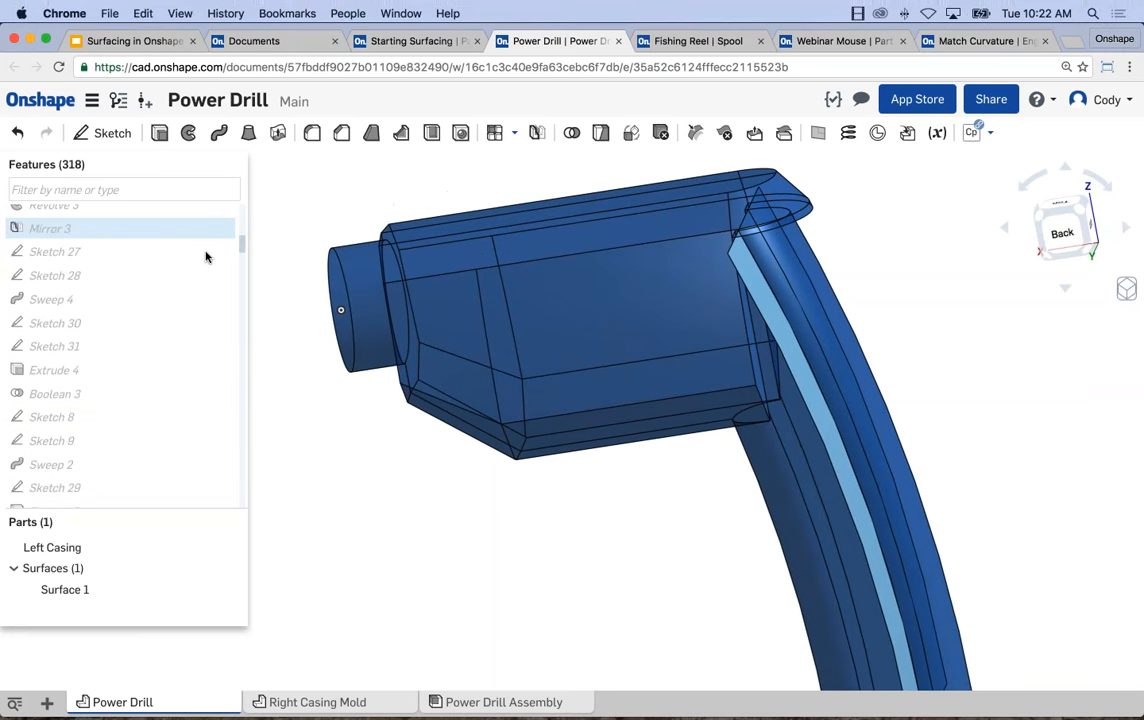
Open Sketch 17 for editing, examine the curve that runs along the drill handle, and close the sketch.
{"action": "scroll", "coordinate": [243, 241], "scroll_direction": "up", "scroll_amount": 5}
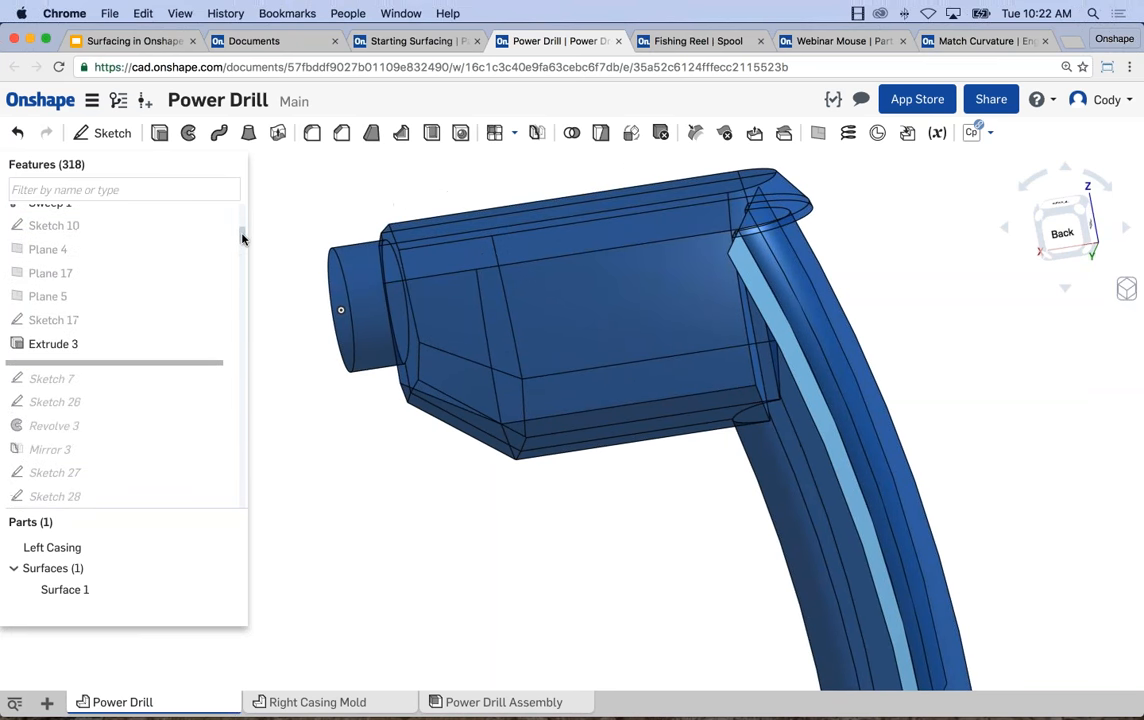
{"action": "left_click", "coordinate": [89, 321]}
{"action": "mouse_move", "coordinate": [342, 429]}
{"action": "right_mouse_down"}
{"action": "mouse_move", "coordinate": [250, 386]}
{"action": "mouse_move", "coordinate": [228, 346]}
{"action": "mouse_move", "coordinate": [342, 387]}
{"action": "right_mouse_up"}
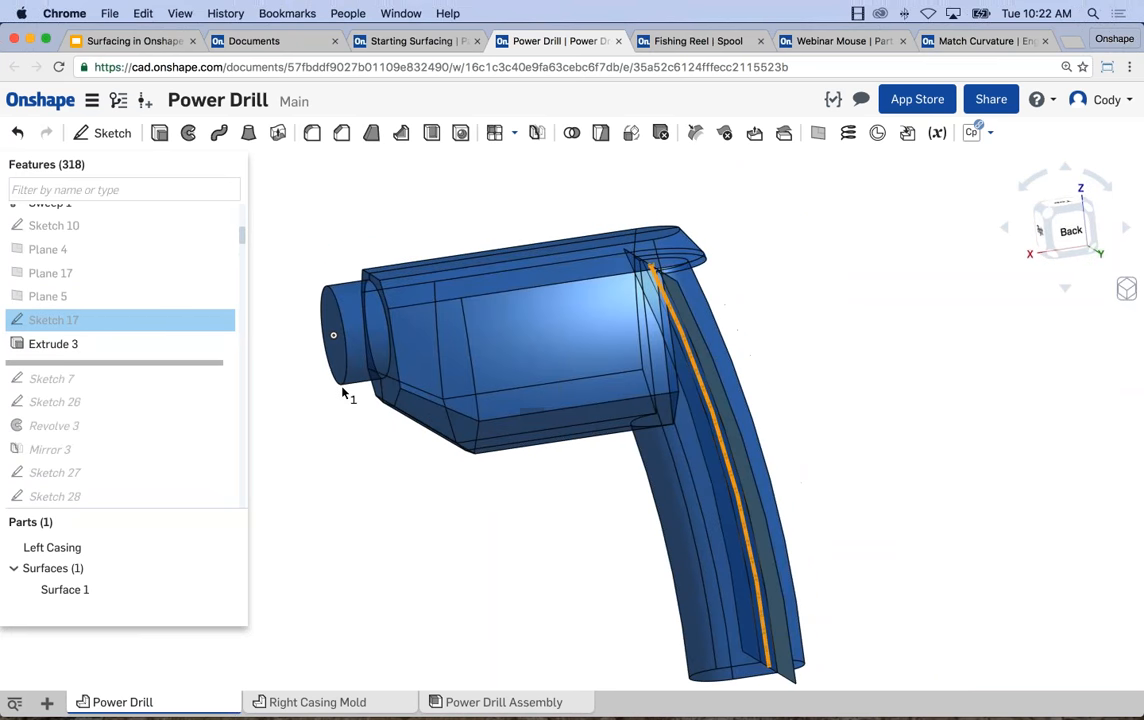
{"action": "right_click", "coordinate": [137, 326]}
{"action": "left_click", "coordinate": [152, 355]}
{"action": "middle_click_drag", "start_coordinate": [584, 454], "coordinate": [577, 368]}
{"action": "mouse_move", "coordinate": [577, 368]}
{"action": "right_mouse_down"}
{"action": "mouse_move", "coordinate": [544, 368]}
{"action": "mouse_move", "coordinate": [565, 364]}
{"action": "right_mouse_up"}
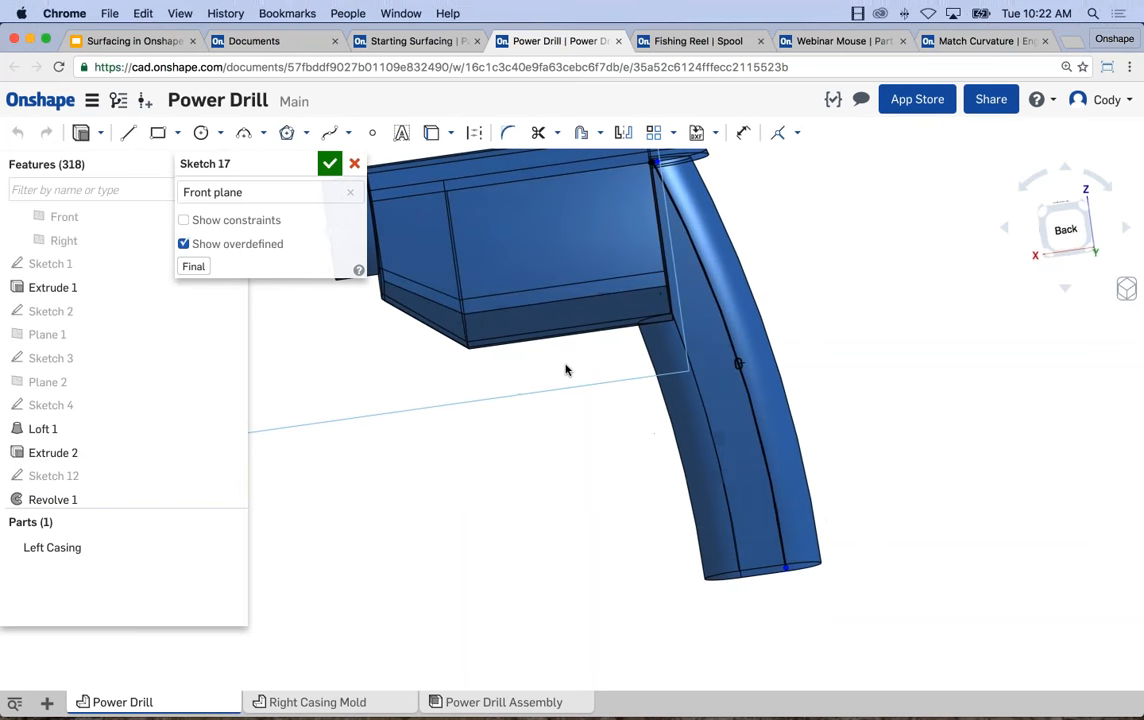
{"action": "left_click", "coordinate": [329, 163]}
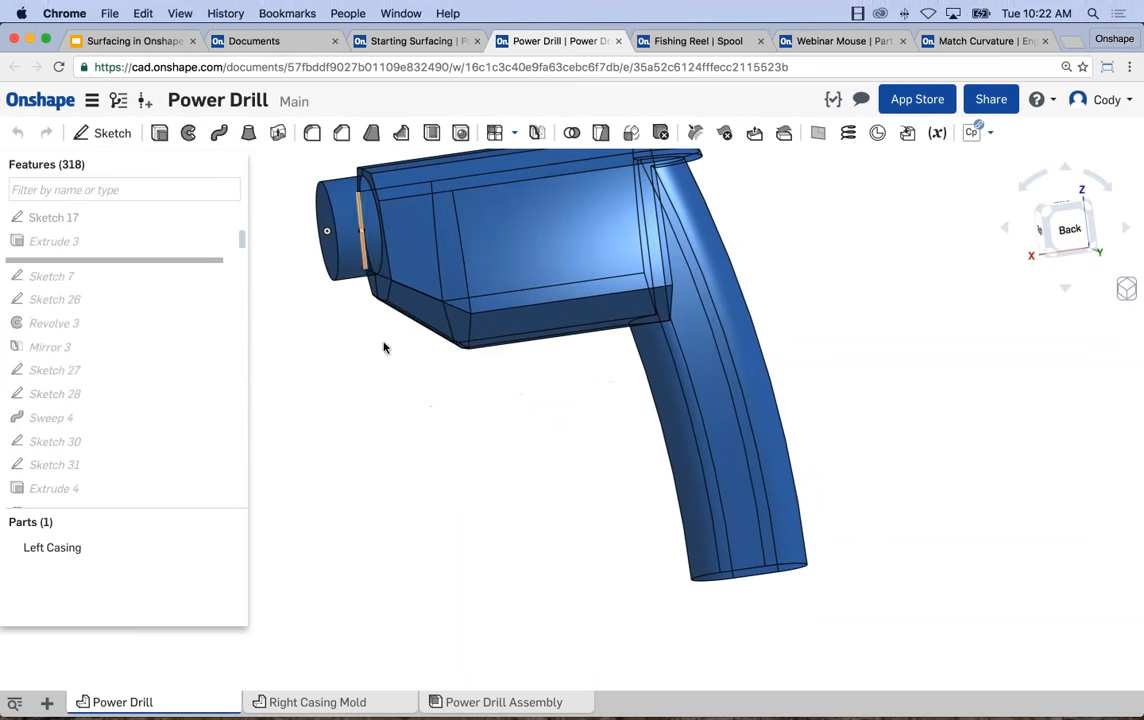
Open Extrude 3 to review how Sketch 17 is extruded as a surface through the handle, and close it.
{"action": "right_click", "coordinate": [104, 241]}
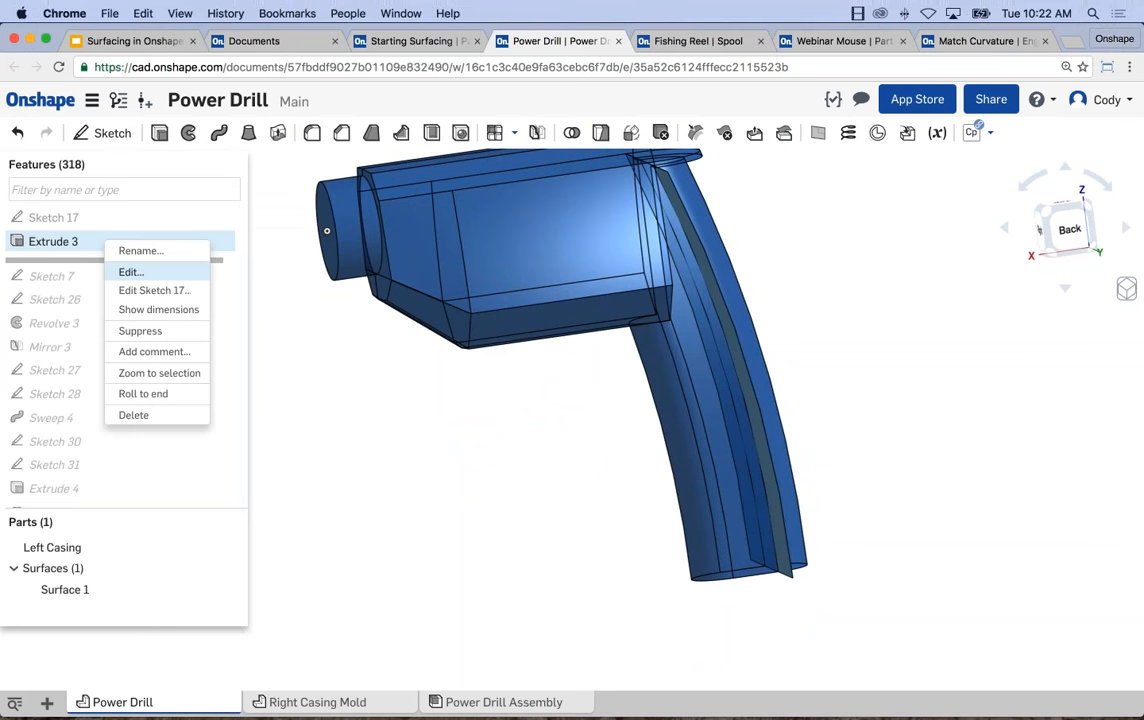
{"action": "left_click", "coordinate": [131, 272]}
{"action": "right_click_drag", "start_coordinate": [472, 391], "coordinate": [377, 414]}
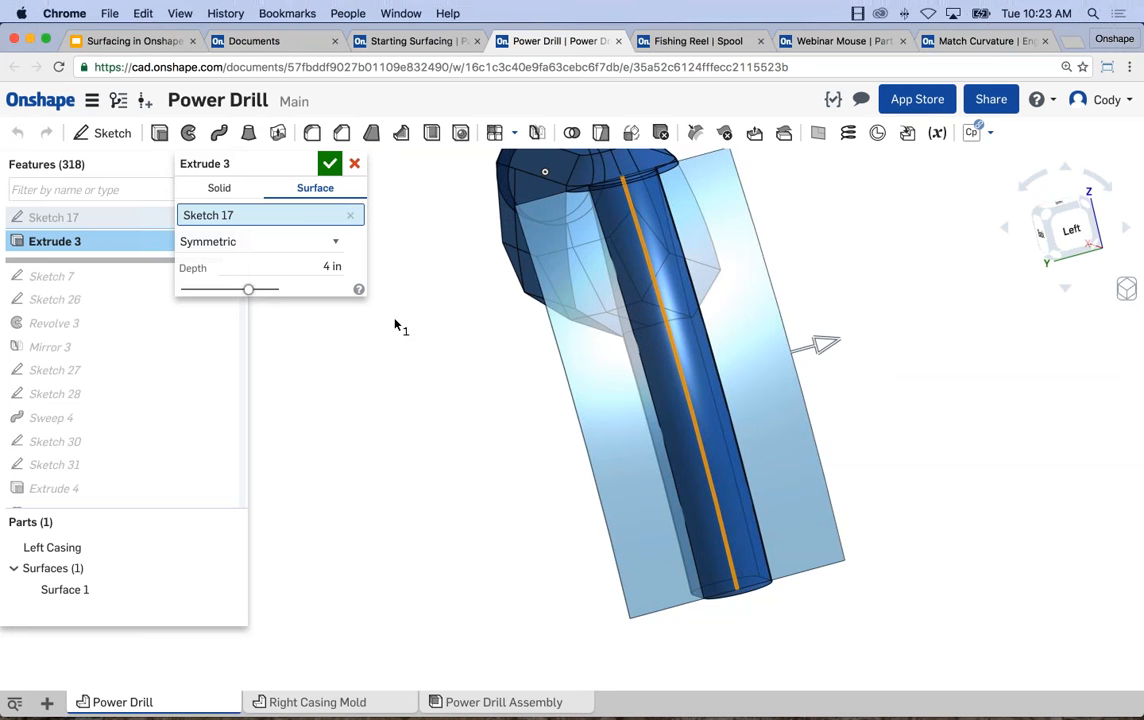
{"action": "left_click", "coordinate": [331, 165]}
{"action": "right_click_drag", "start_coordinate": [403, 335], "coordinate": [521, 319]}
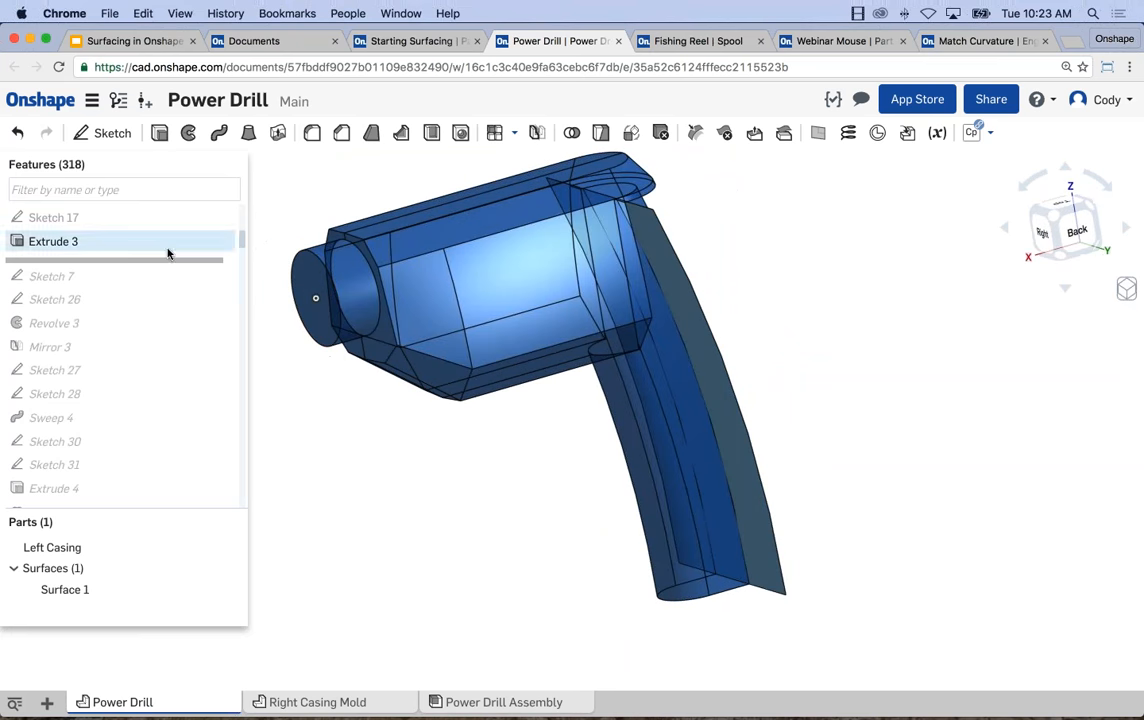
{"action": "right_click_drag", "start_coordinate": [464, 465], "coordinate": [424, 455]}
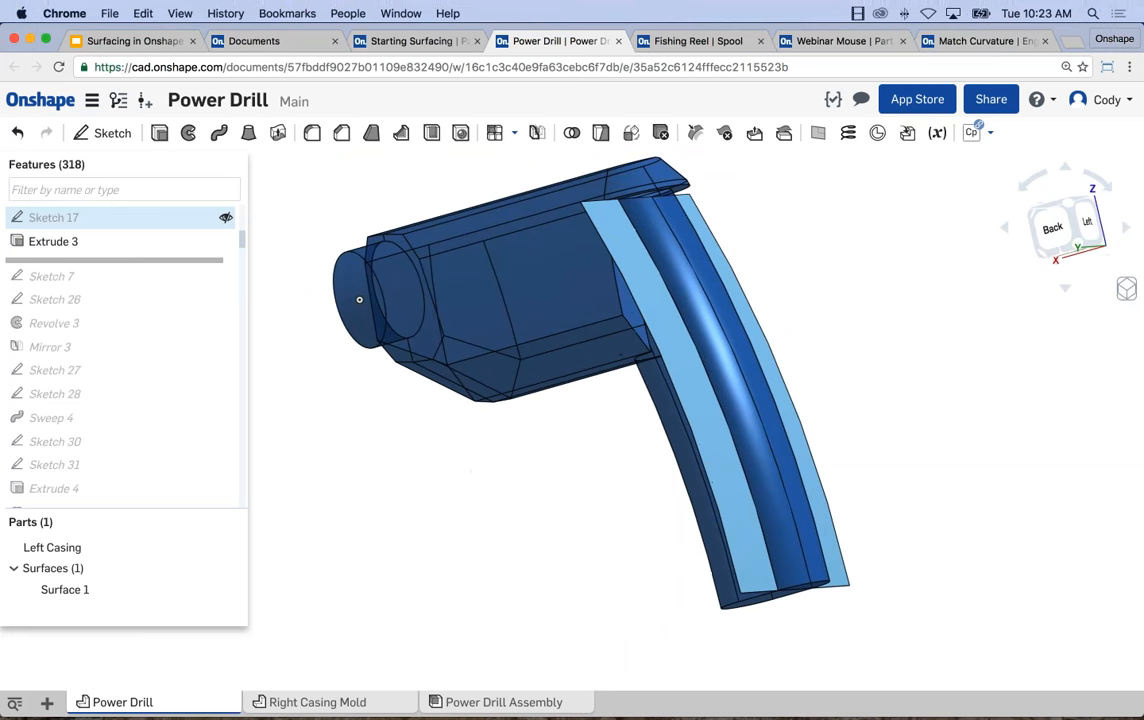
Set up a solid Add extrusion of the drill body's rear face up to the face of Surface 1, merging with the Left Casing.
{"action": "left_click", "coordinate": [158, 132]}
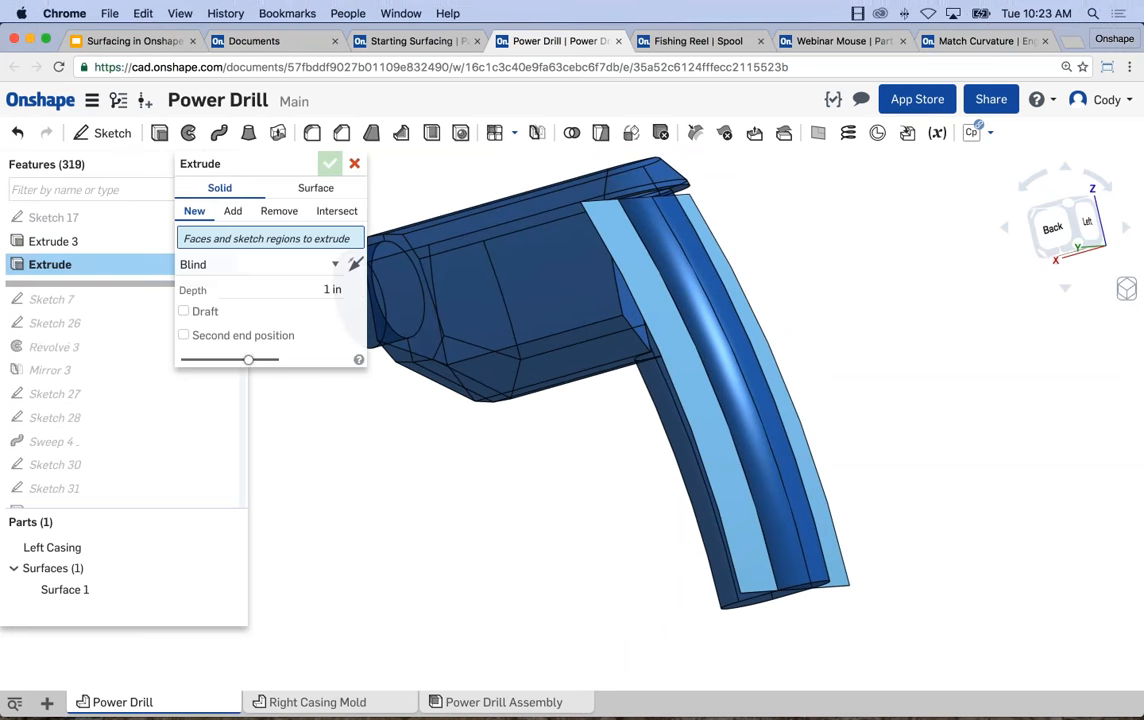
{"action": "scroll", "coordinate": [636, 311], "scroll_direction": "up", "scroll_amount": 5}
{"action": "left_click", "coordinate": [636, 311]}
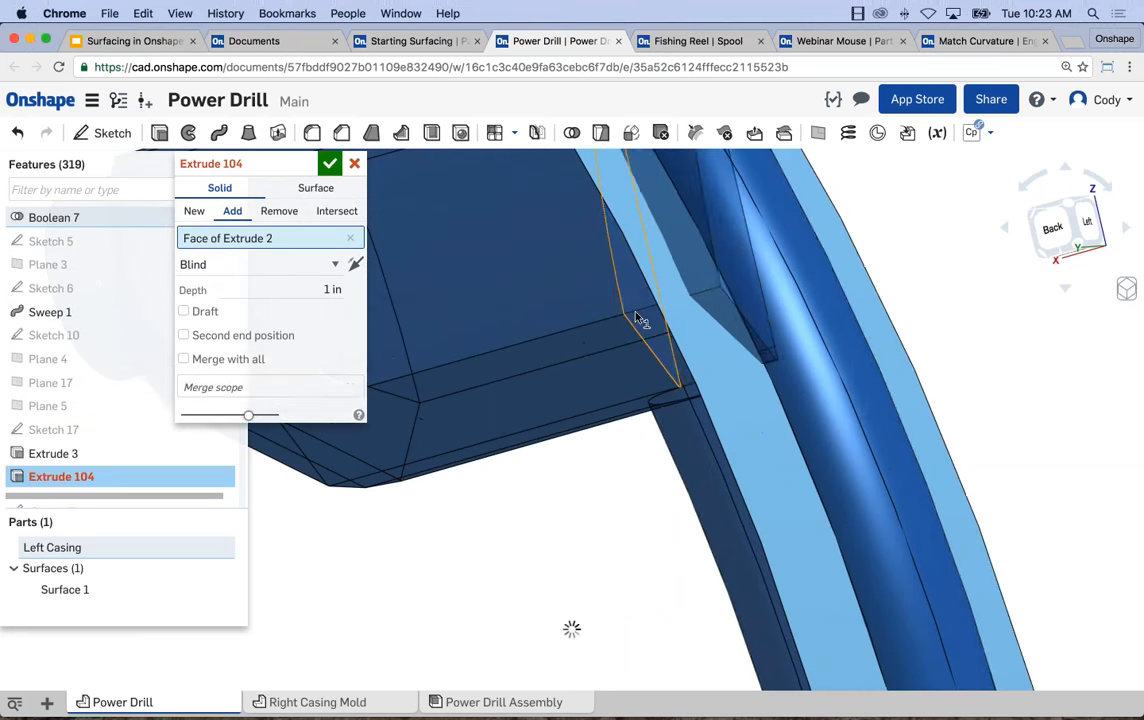
{"action": "scroll", "coordinate": [590, 440], "scroll_direction": "down", "scroll_amount": 3}
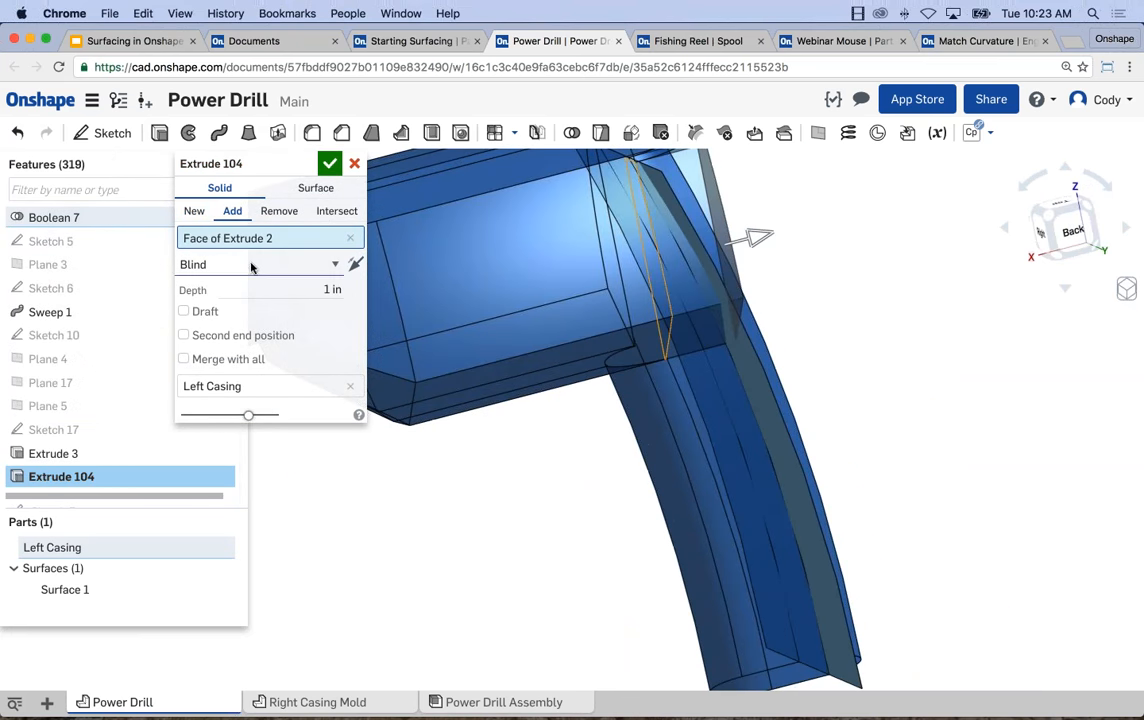
{"action": "left_click", "coordinate": [258, 264]}
{"action": "left_click", "coordinate": [238, 311]}
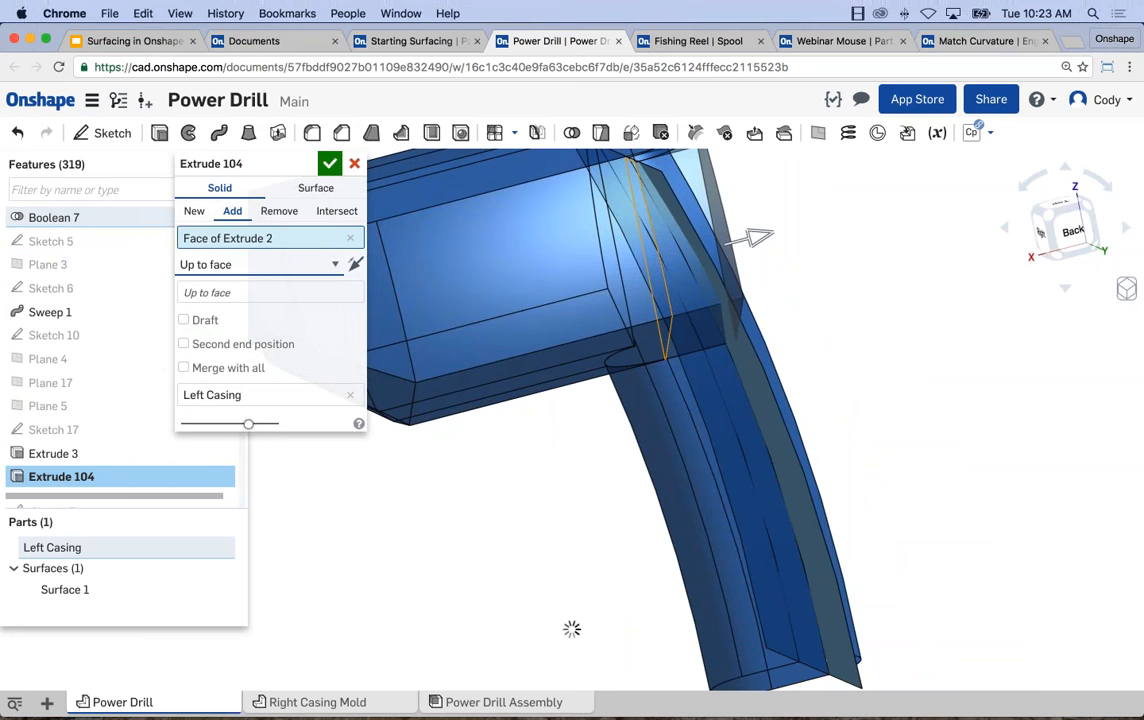
{"action": "left_click", "coordinate": [765, 405]}
{"action": "right_click_drag", "start_coordinate": [722, 402], "coordinate": [605, 391]}
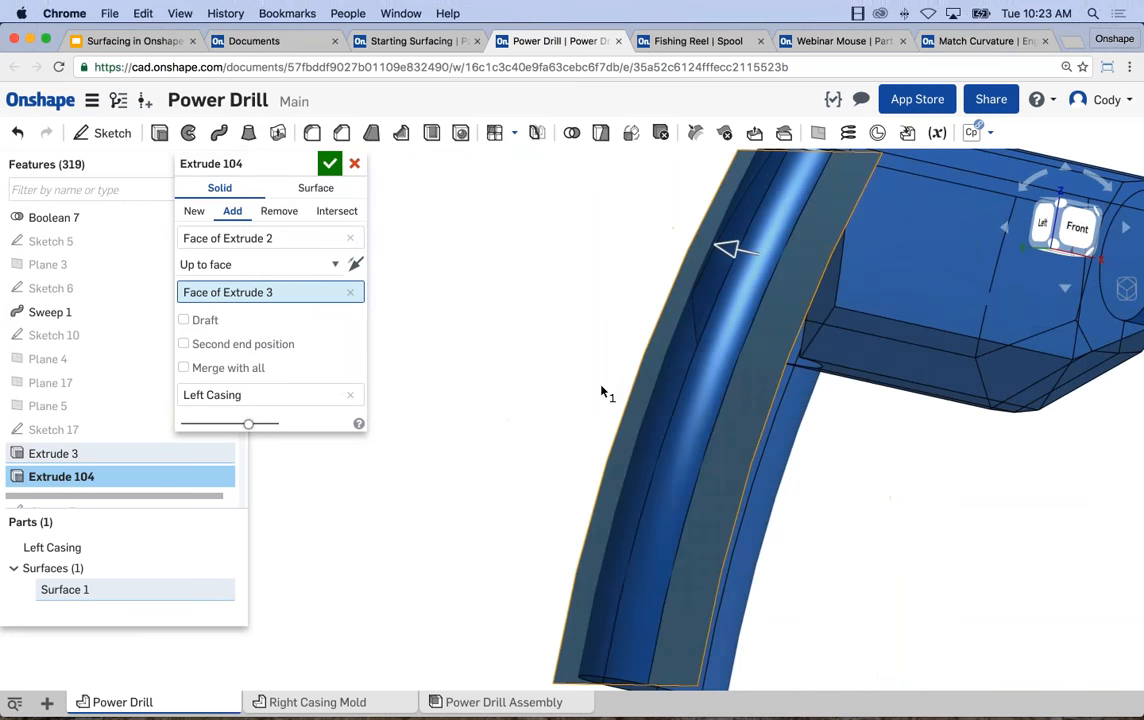
Add the second rear face of the drill body to the extrusion, inspect its Surface 1 end face, and apply it.
{"action": "left_click", "coordinate": [288, 244]}
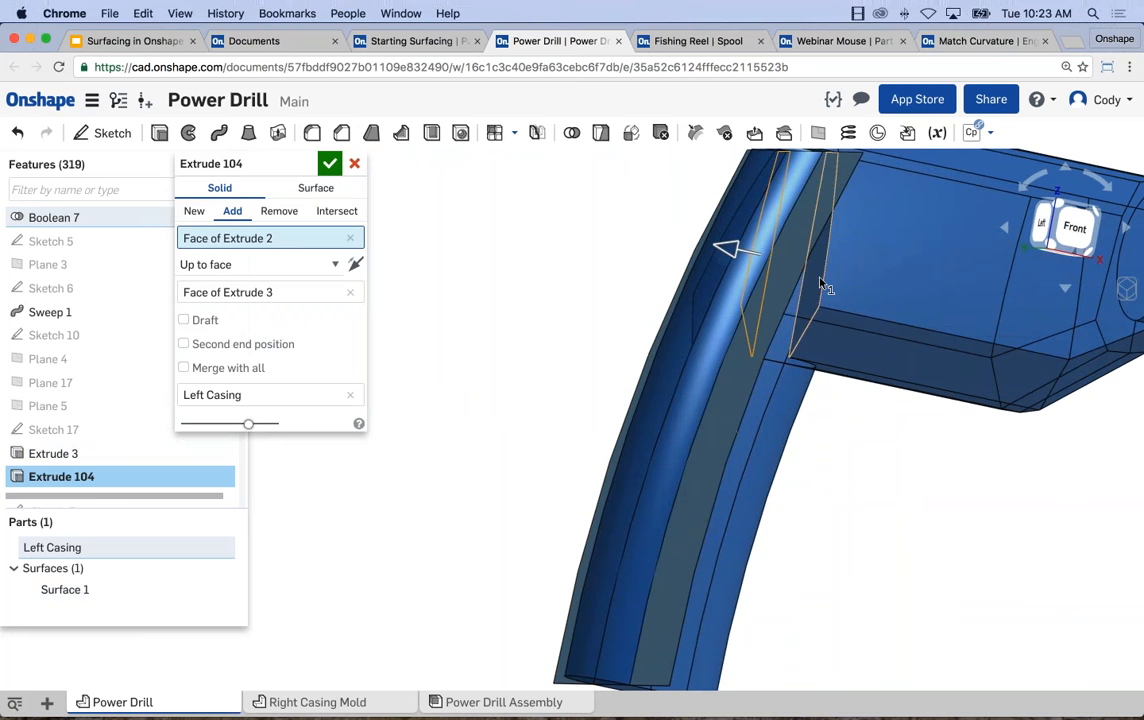
{"action": "left_click", "coordinate": [810, 250]}
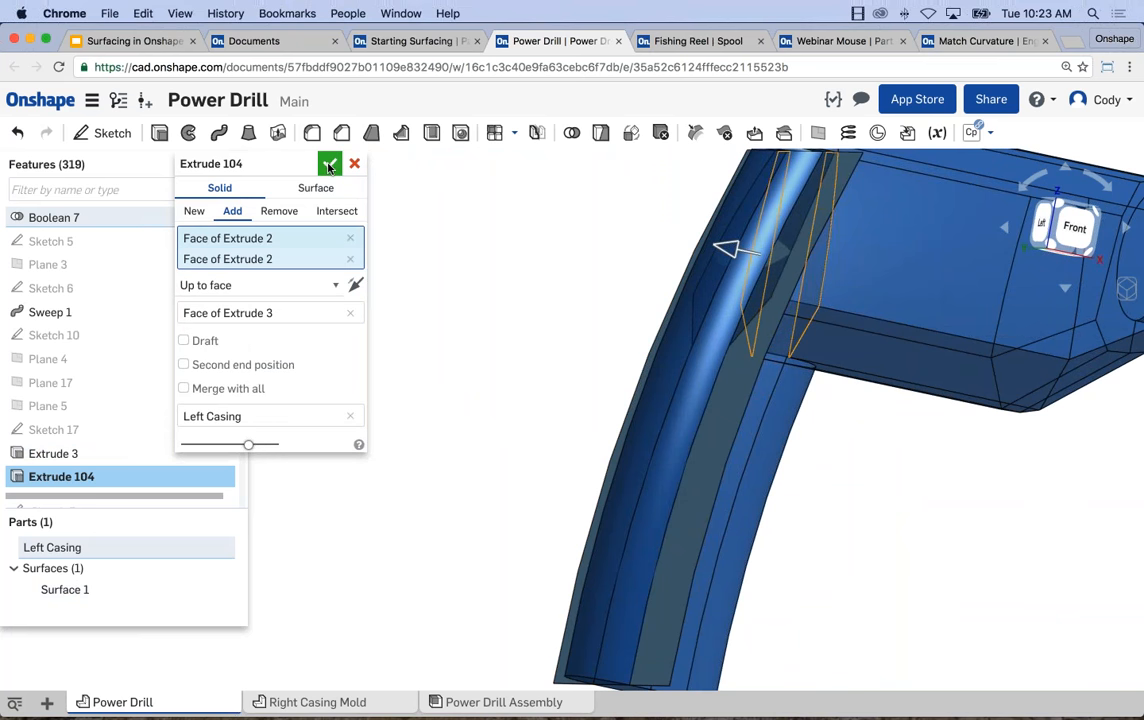
{"action": "right_click_drag", "start_coordinate": [664, 279], "coordinate": [824, 298]}
{"action": "middle_click_drag", "start_coordinate": [822, 292], "coordinate": [820, 291]}
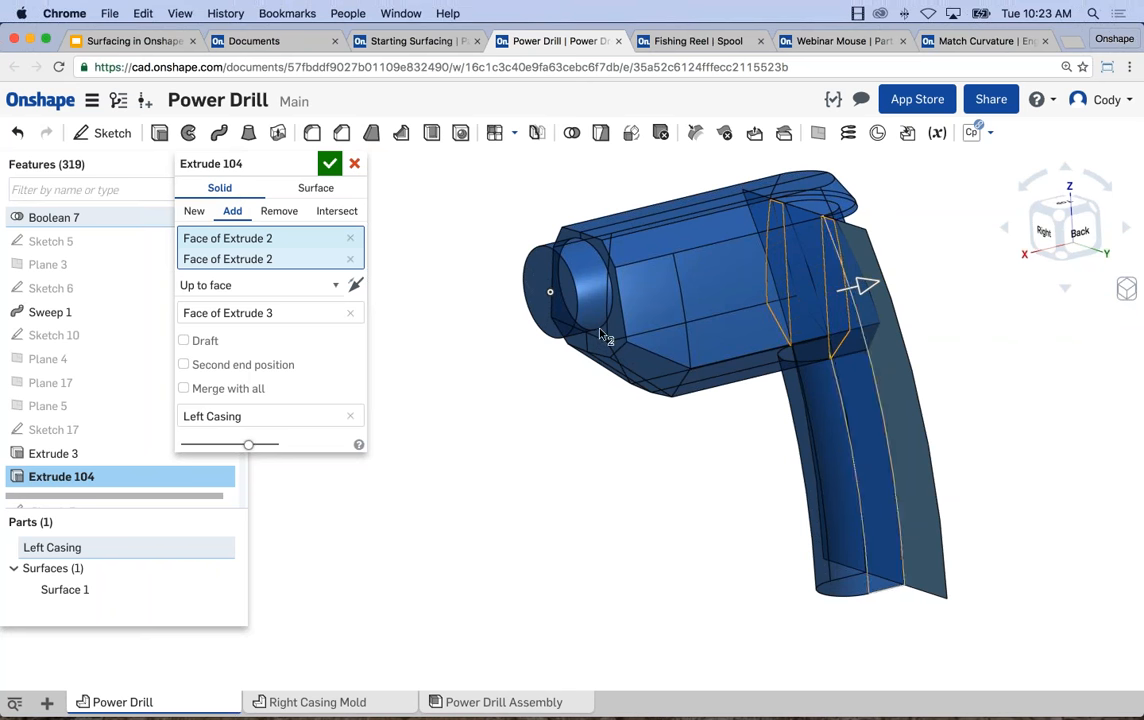
{"action": "left_click", "coordinate": [287, 312]}
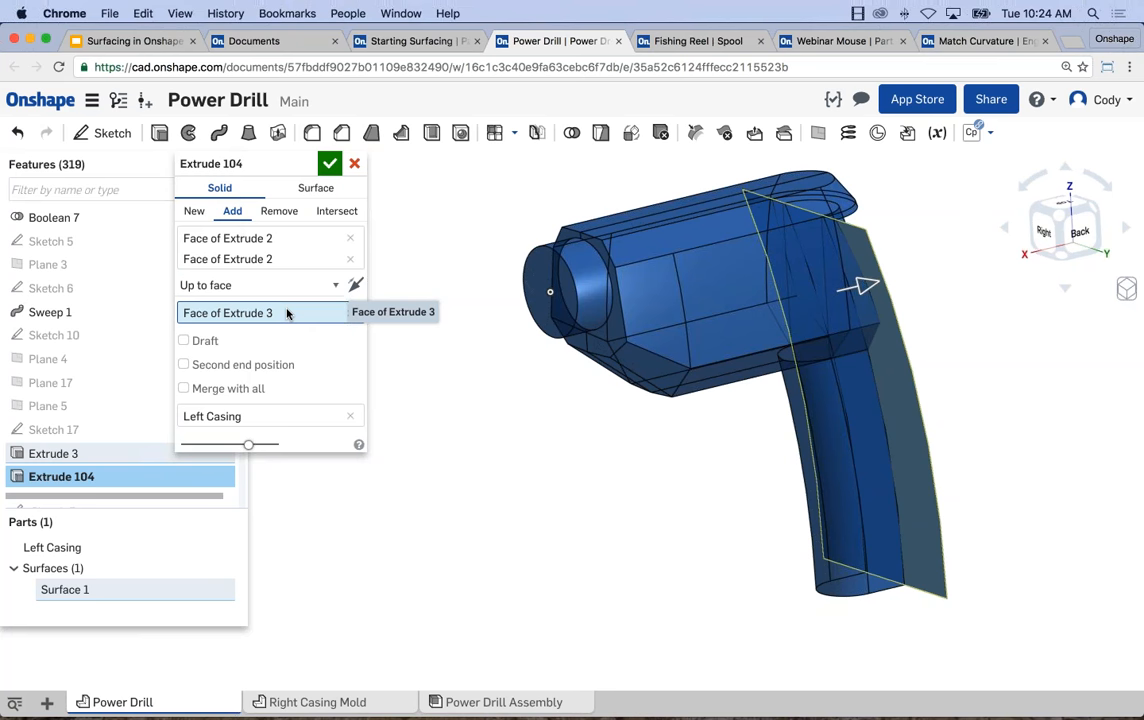
{"action": "mouse_move", "coordinate": [549, 396]}
{"action": "right_mouse_down"}
{"action": "mouse_move", "coordinate": [572, 393]}
{"action": "mouse_move", "coordinate": [529, 393]}
{"action": "mouse_move", "coordinate": [570, 391]}
{"action": "right_mouse_up"}
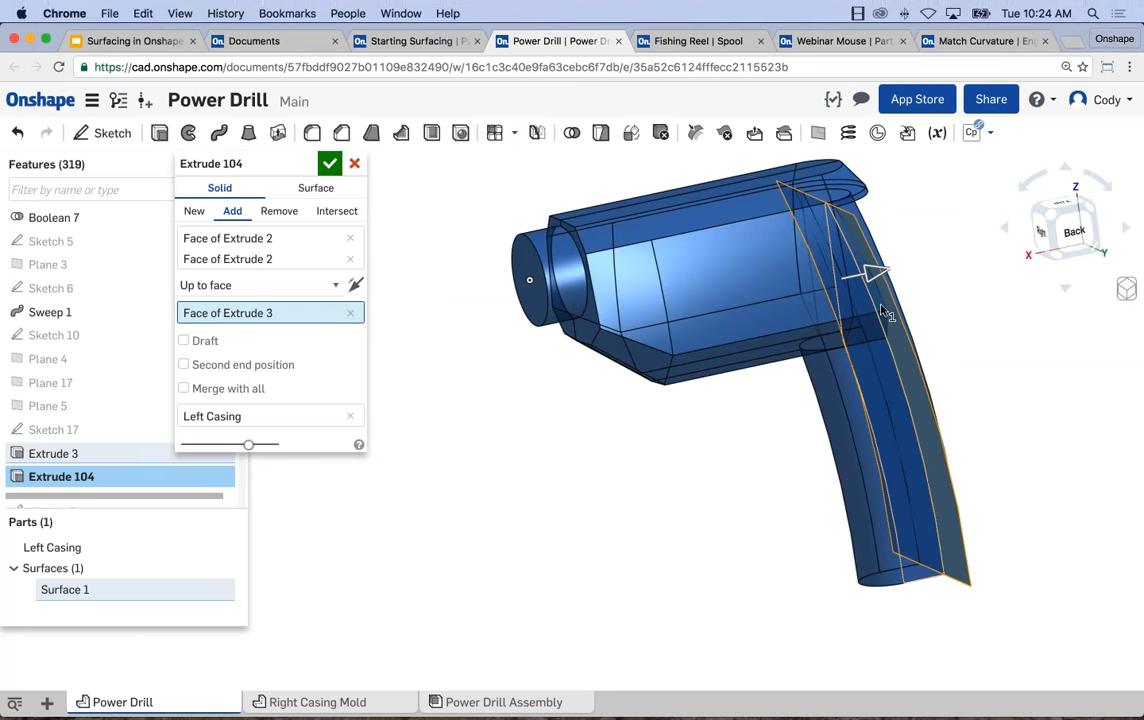
{"action": "scroll", "coordinate": [884, 313], "scroll_direction": "up", "scroll_amount": 5}
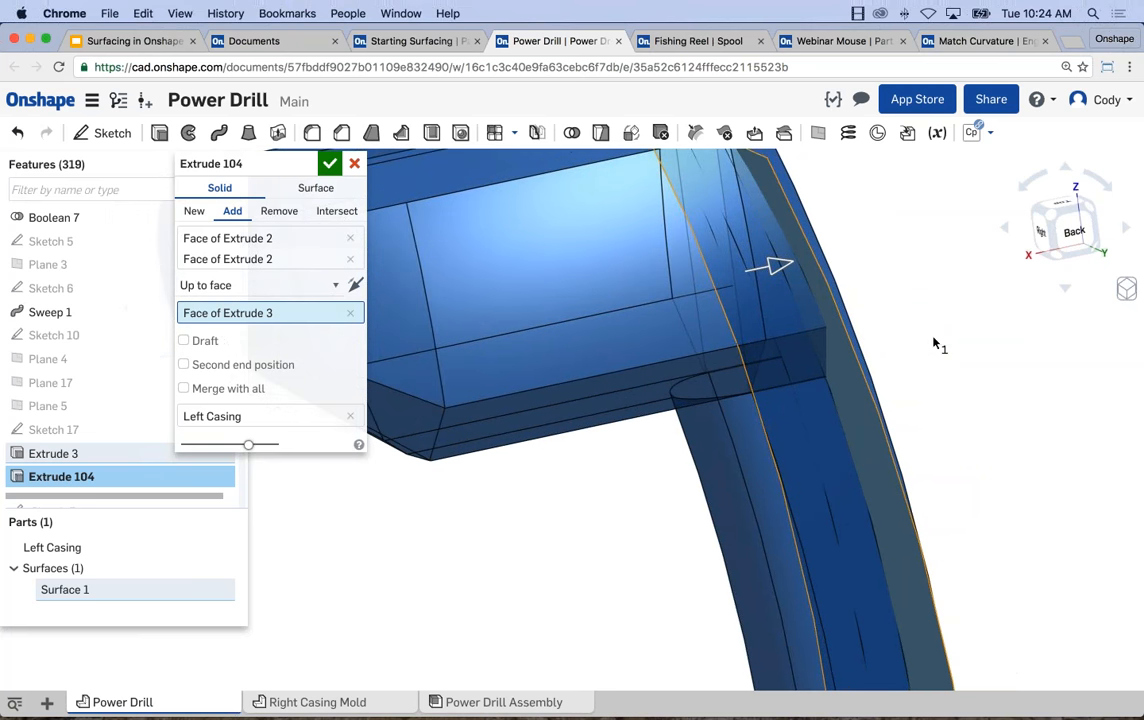
{"action": "scroll", "coordinate": [952, 328], "scroll_direction": "down", "scroll_amount": 2}
{"action": "right_click_drag", "start_coordinate": [952, 328], "coordinate": [955, 326]}
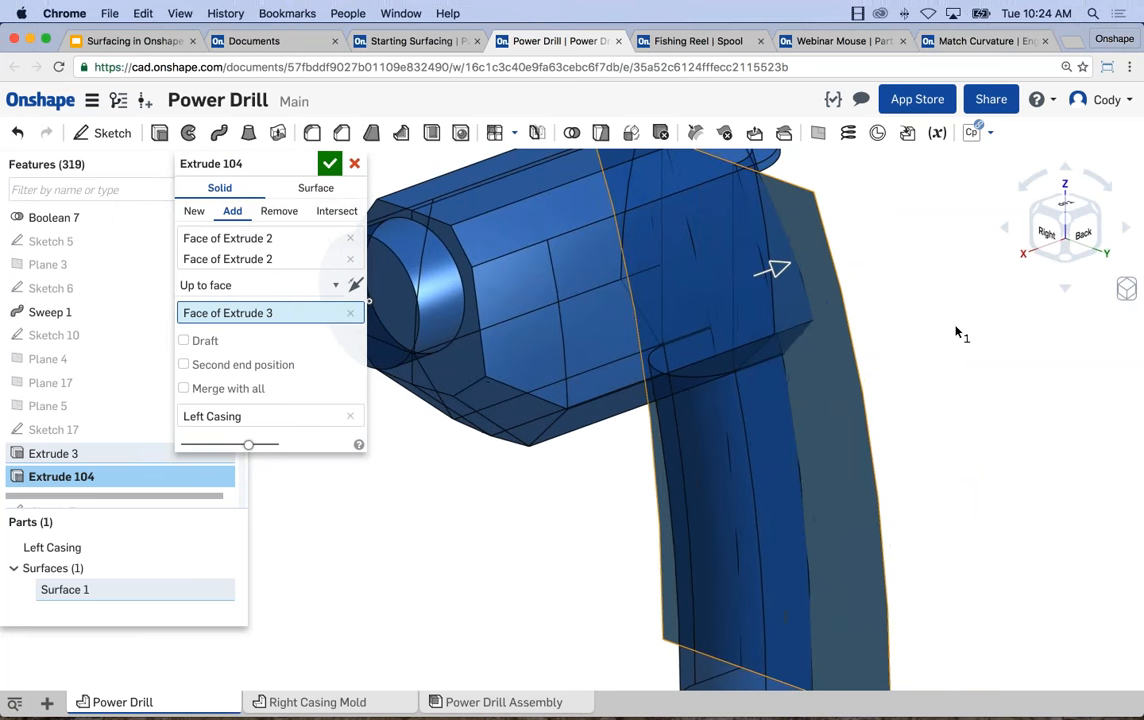
{"action": "scroll", "coordinate": [955, 332], "scroll_direction": "down", "scroll_amount": 3}
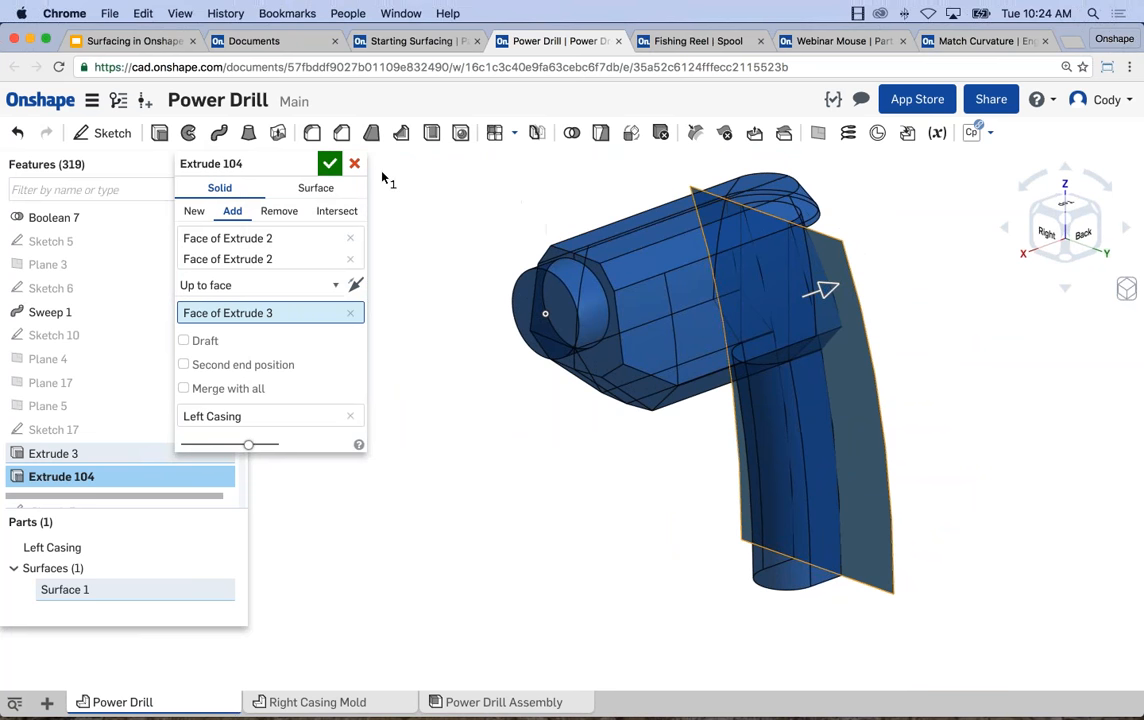
{"action": "left_click", "coordinate": [329, 163]}
Undo the new extrusion and roll the Power Drill's feature history to the end.
{"action": "key", "text": "super+z"}
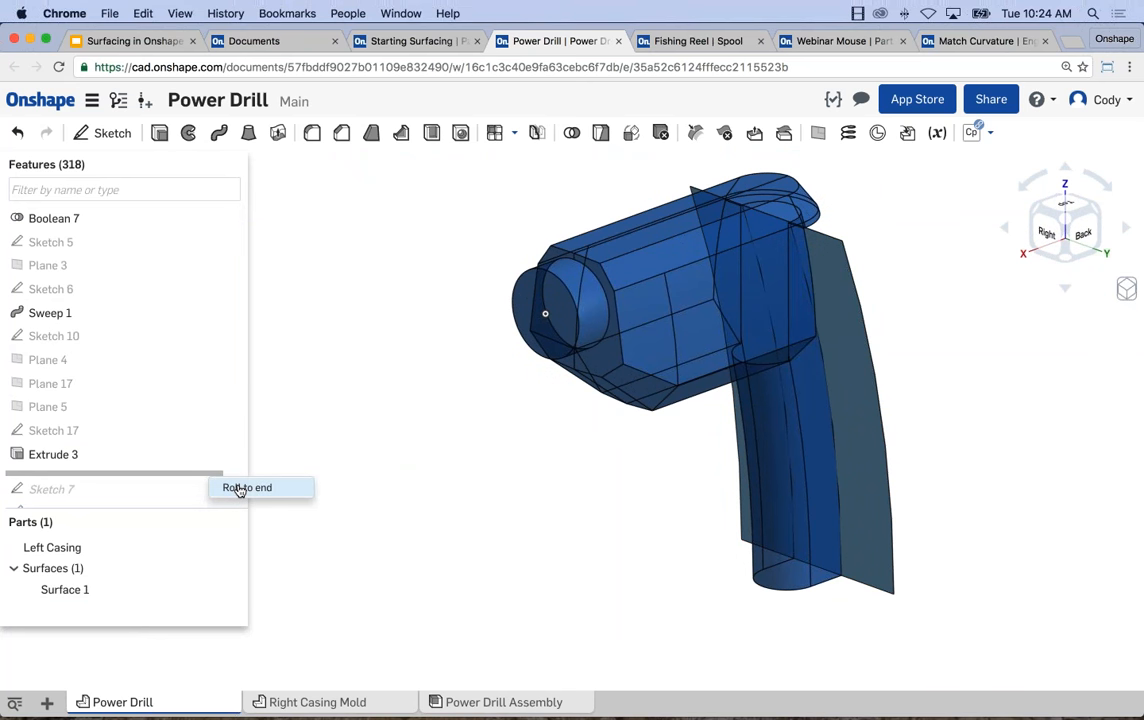
{"action": "left_click", "coordinate": [240, 488]}
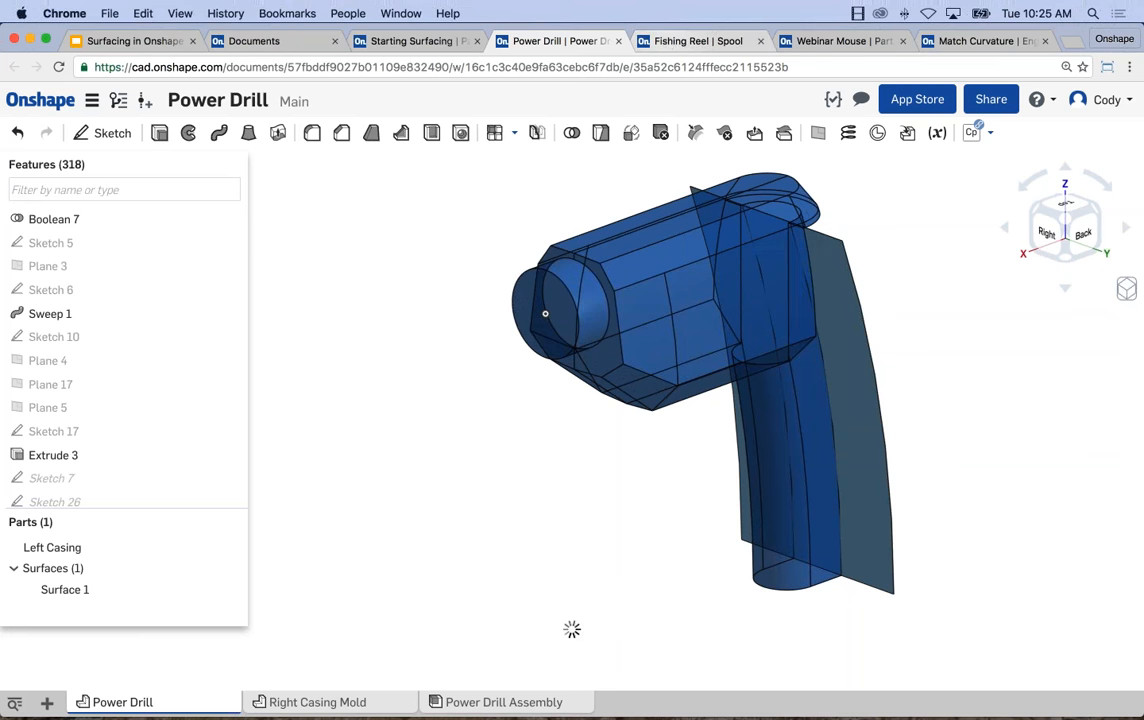
Switch to the Fishing Reel document and examine the dark, yellow and orange surfaces beside the spool.
{"action": "left_click", "coordinate": [698, 40]}
{"action": "right_click_drag", "start_coordinate": [626, 290], "coordinate": [582, 567]}
{"action": "middle_click_drag", "start_coordinate": [717, 470], "coordinate": [863, 369]}
{"action": "right_click_drag", "start_coordinate": [863, 369], "coordinate": [785, 430]}
{"action": "scroll", "coordinate": [771, 418], "scroll_direction": "up", "scroll_amount": 5}
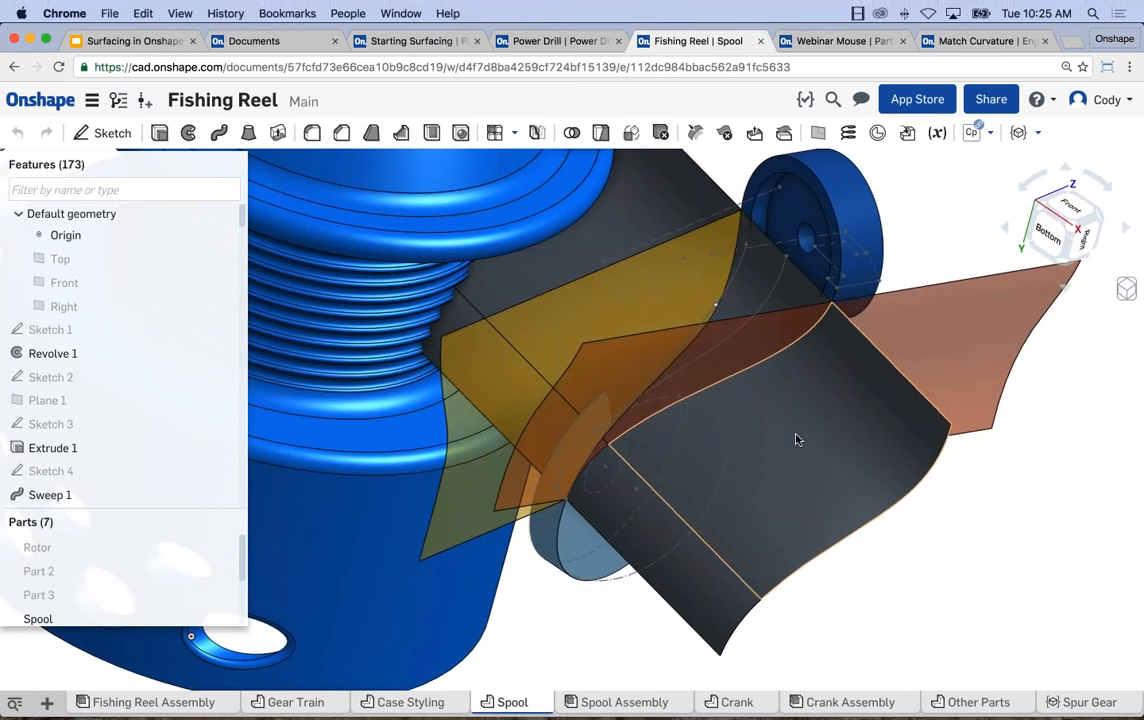
{"action": "scroll", "coordinate": [806, 459], "scroll_direction": "down", "scroll_amount": 3}
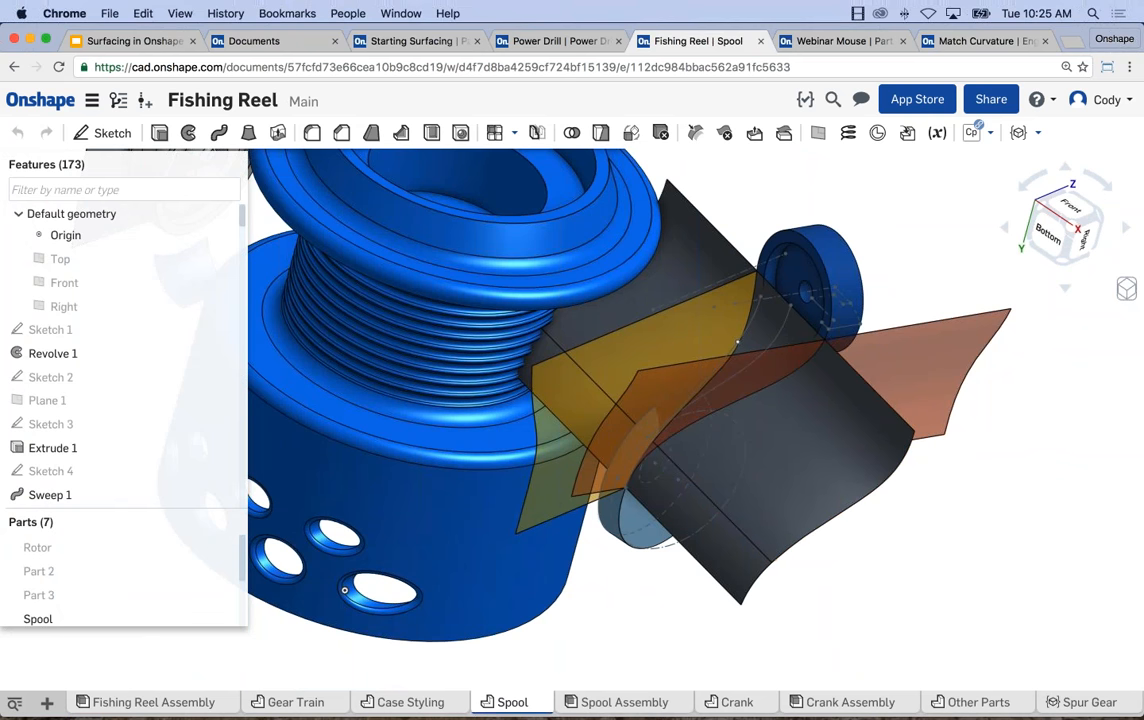
{"action": "scroll", "coordinate": [789, 396], "scroll_direction": "down", "scroll_amount": 1}
{"action": "middle_click_drag", "start_coordinate": [373, 657], "coordinate": [405, 668]}
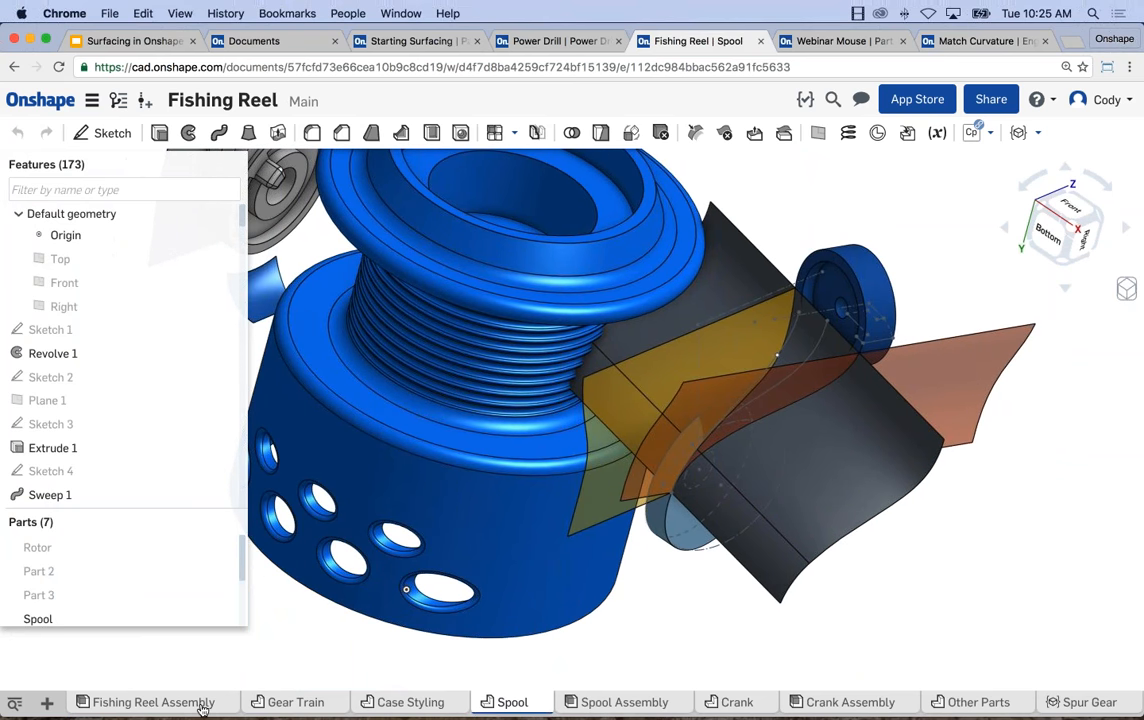
Open the Fishing Reel Assembly and examine its spool, bail mount and case from several angles.
{"action": "left_click", "coordinate": [150, 702]}
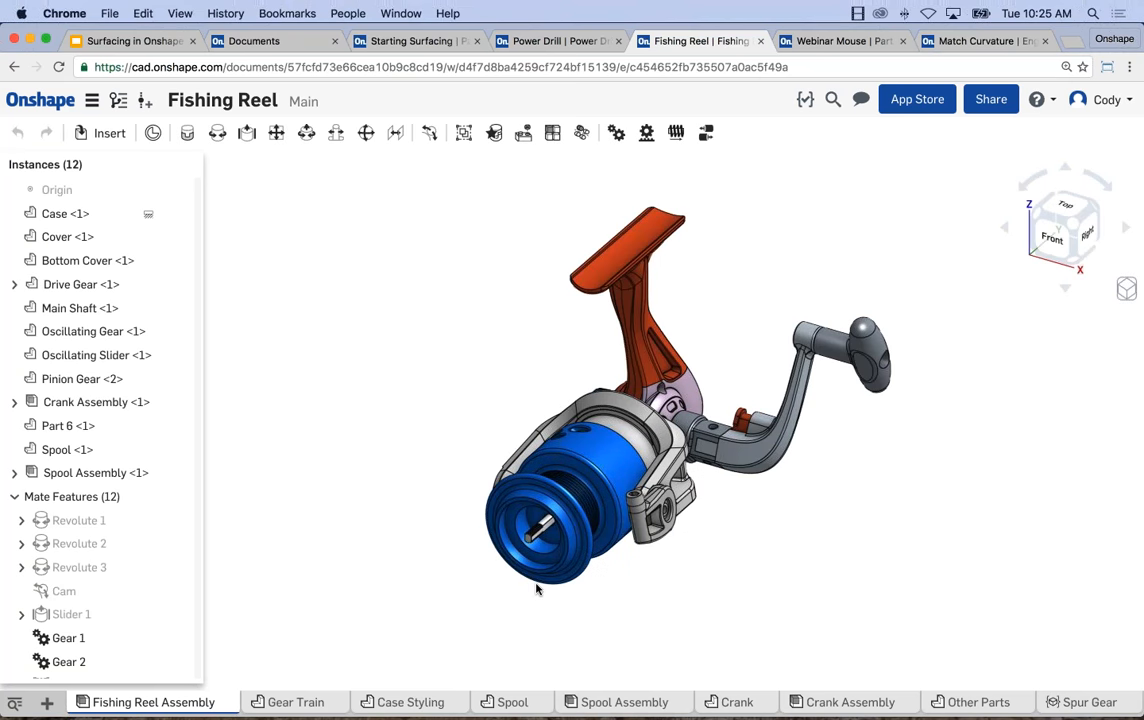
{"action": "right_click_drag", "start_coordinate": [587, 580], "coordinate": [543, 374]}
{"action": "left_click_drag", "start_coordinate": [543, 374], "coordinate": [541, 408]}
{"action": "right_click_drag", "start_coordinate": [541, 408], "coordinate": [720, 405]}
{"action": "scroll", "coordinate": [673, 375], "scroll_direction": "up", "scroll_amount": 5}
{"action": "scroll", "coordinate": [669, 365], "scroll_direction": "down", "scroll_amount": 8}
{"action": "right_click_drag", "start_coordinate": [806, 452], "coordinate": [776, 425]}
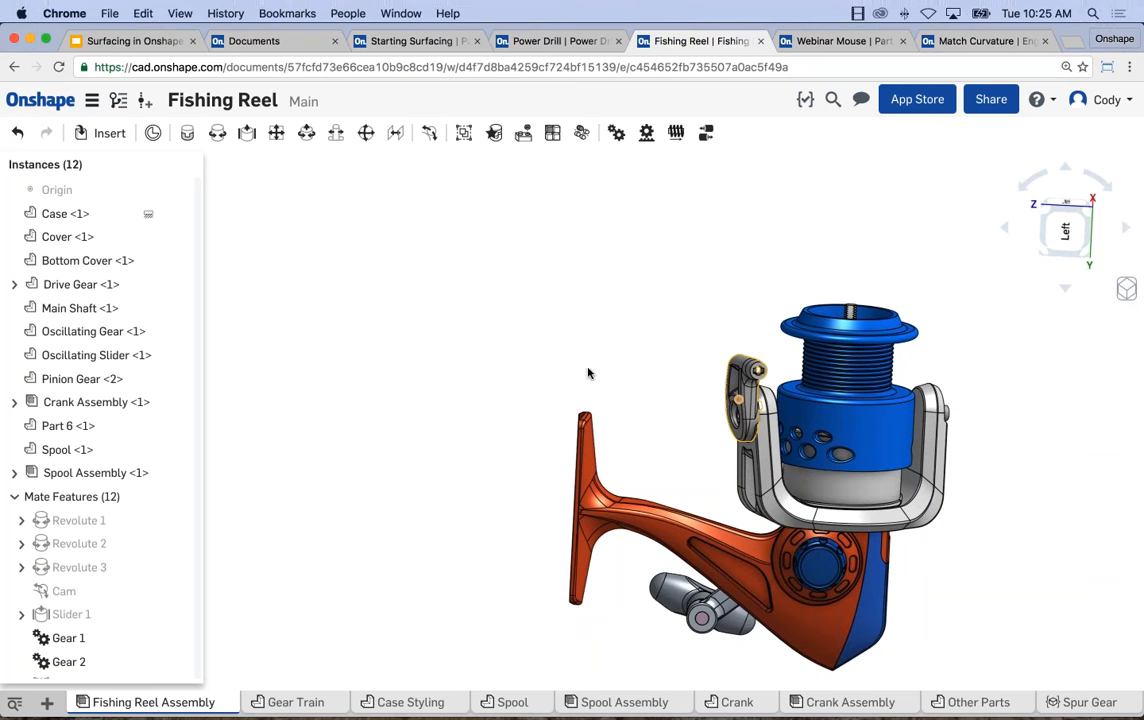
Return to the Spool part studio and examine how the curved surfaces cross between the two round end parts.
{"action": "left_click", "coordinate": [518, 704]}
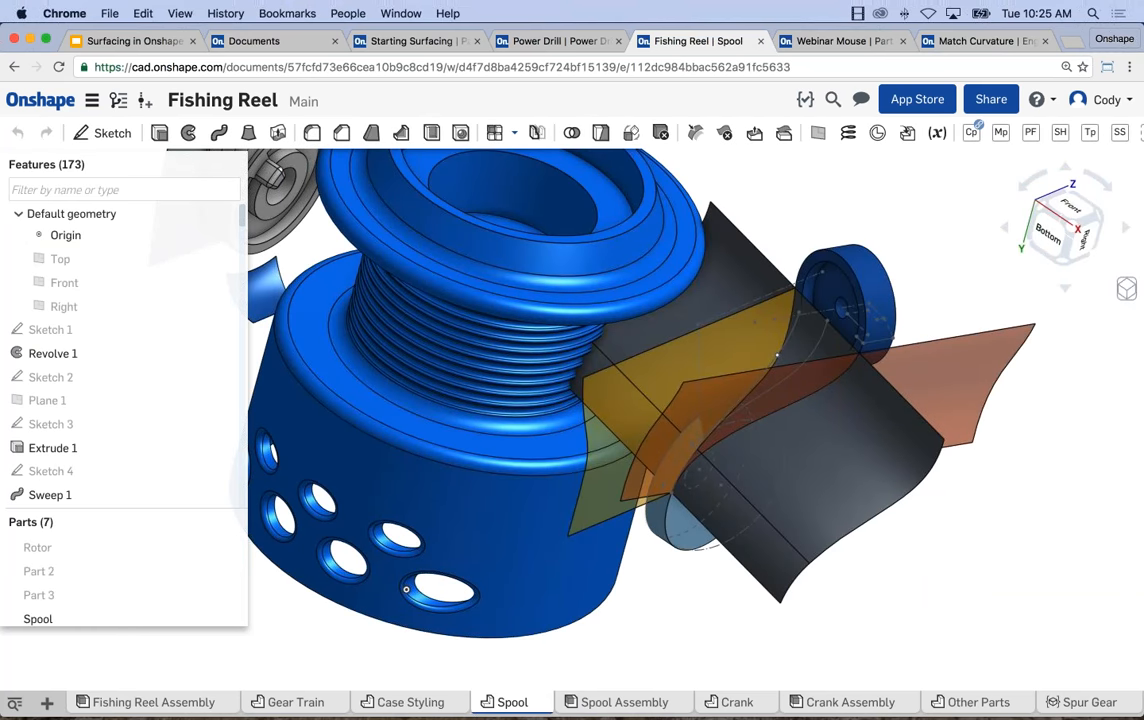
{"action": "middle_click_drag", "start_coordinate": [902, 561], "coordinate": [889, 554]}
{"action": "right_click_drag", "start_coordinate": [889, 554], "coordinate": [812, 530]}
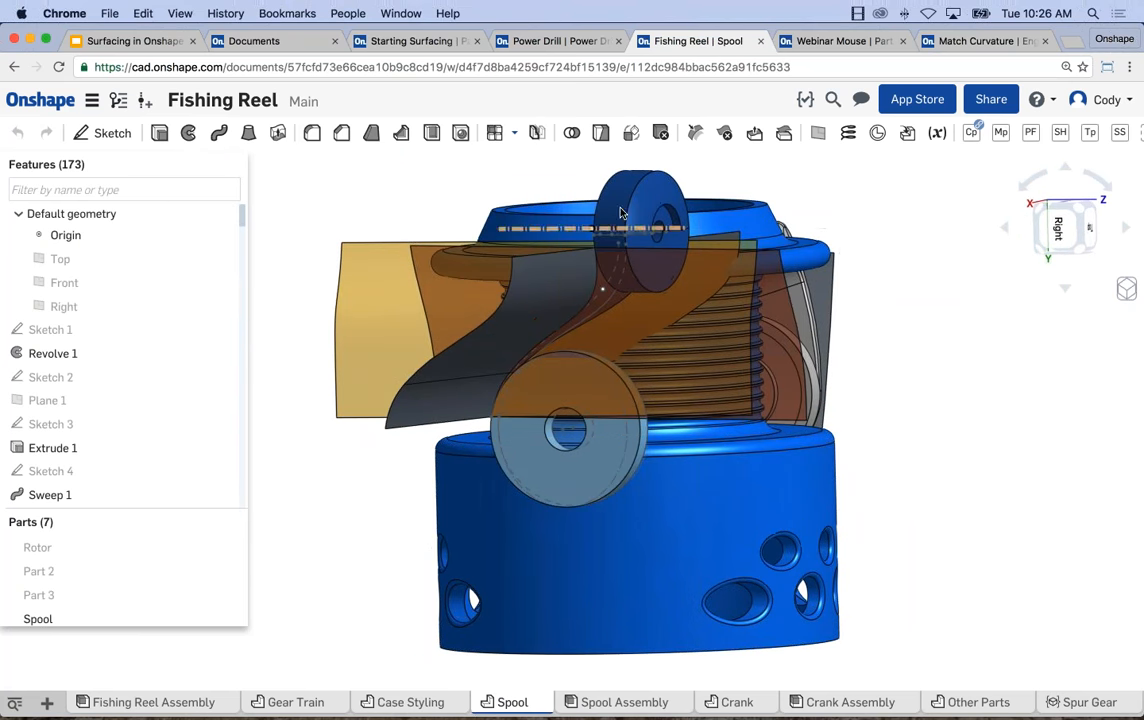
{"action": "right_click_drag", "start_coordinate": [622, 441], "coordinate": [699, 452]}
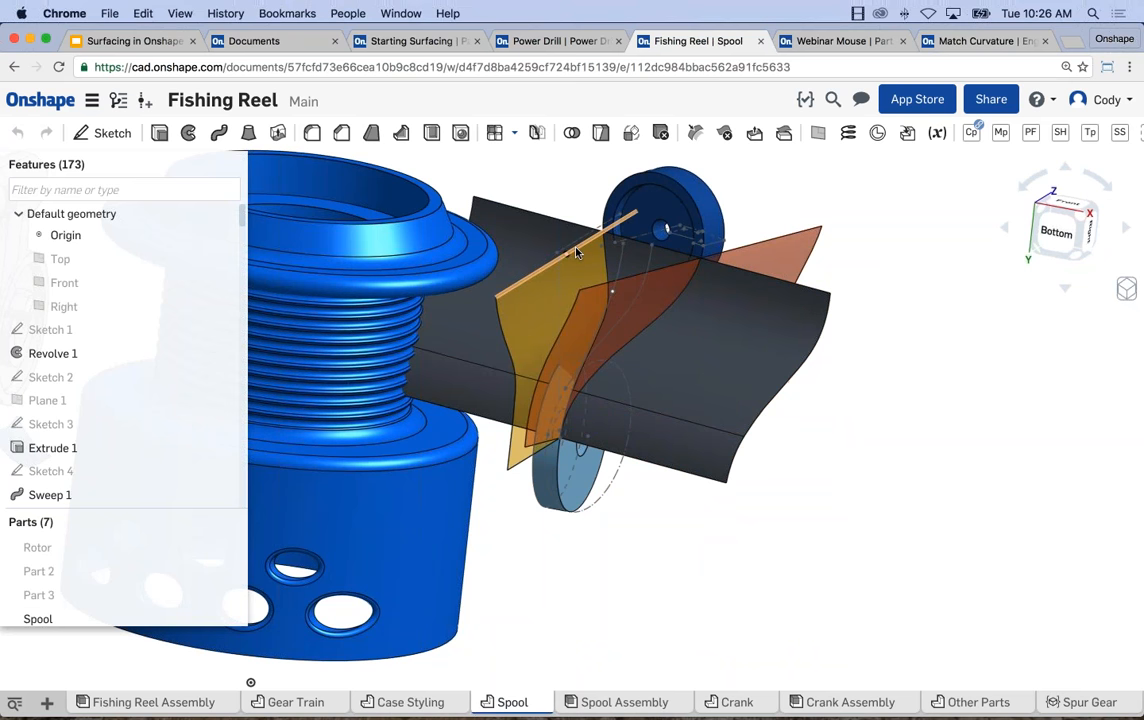
{"action": "scroll", "coordinate": [602, 307], "scroll_direction": "up", "scroll_amount": 1}
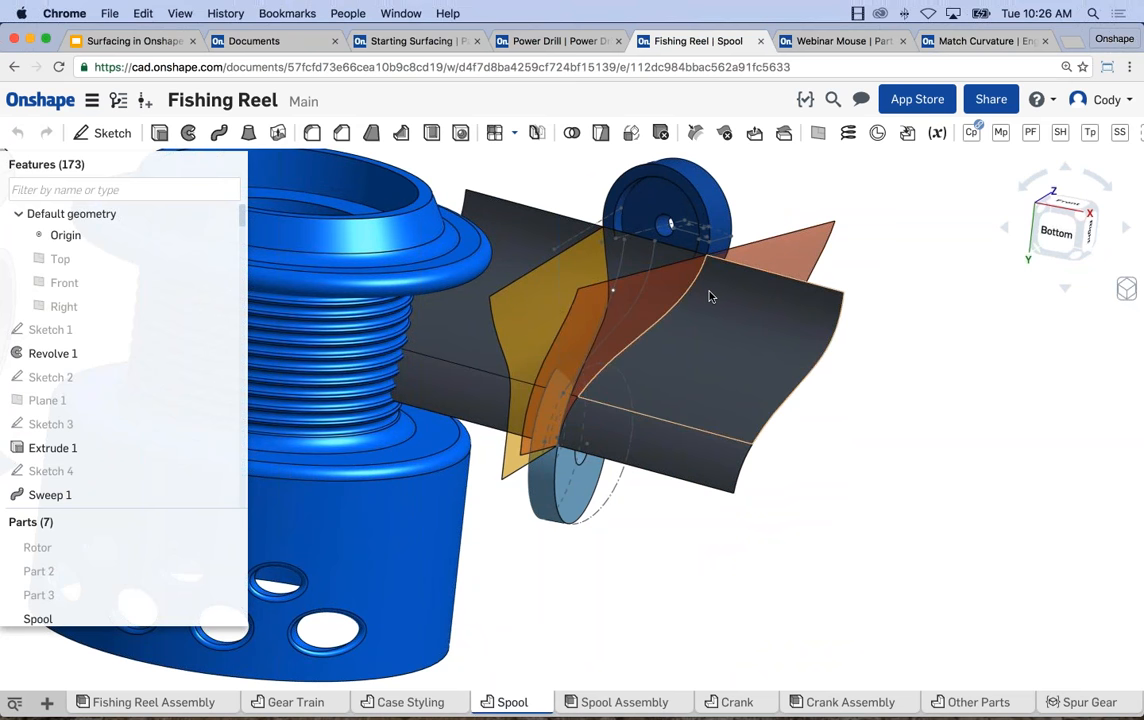
{"action": "right_click_drag", "start_coordinate": [704, 502], "coordinate": [733, 503]}
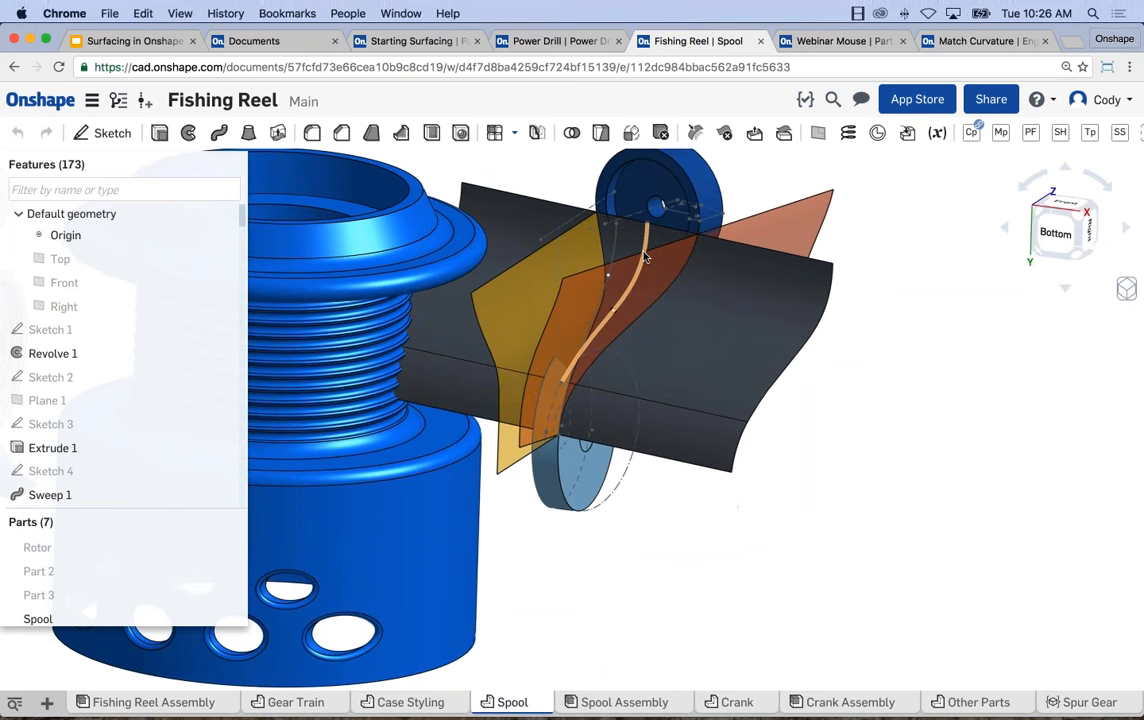
{"action": "right_click_drag", "start_coordinate": [649, 335], "coordinate": [678, 329]}
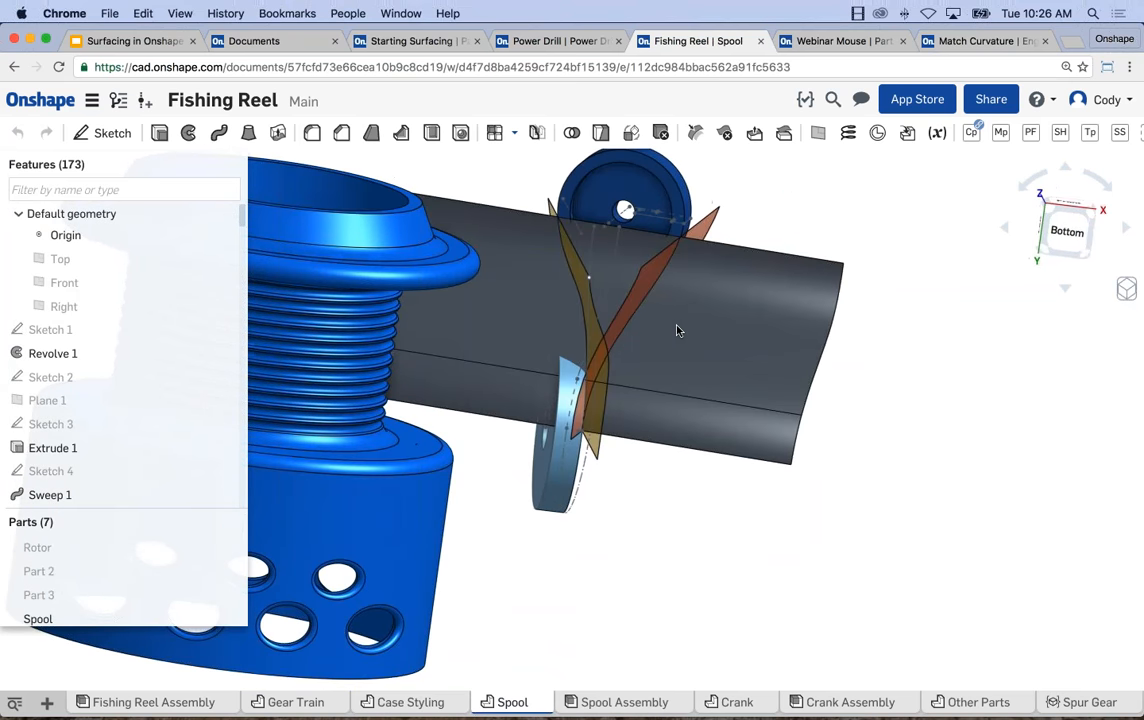
{"action": "right_click_drag", "start_coordinate": [674, 391], "coordinate": [610, 403]}
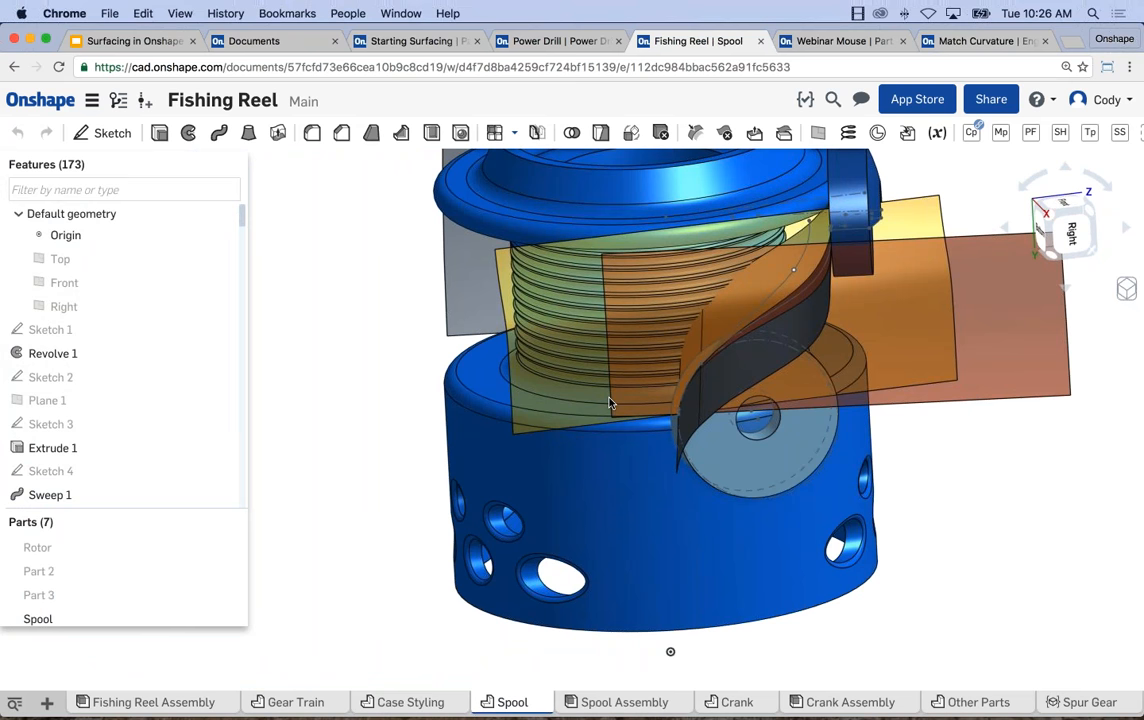
Examine the curved surfaces crossing beside the spool from another angle and switch to the Webinar Mouse document.
{"action": "right_click_drag", "start_coordinate": [610, 403], "coordinate": [733, 396]}
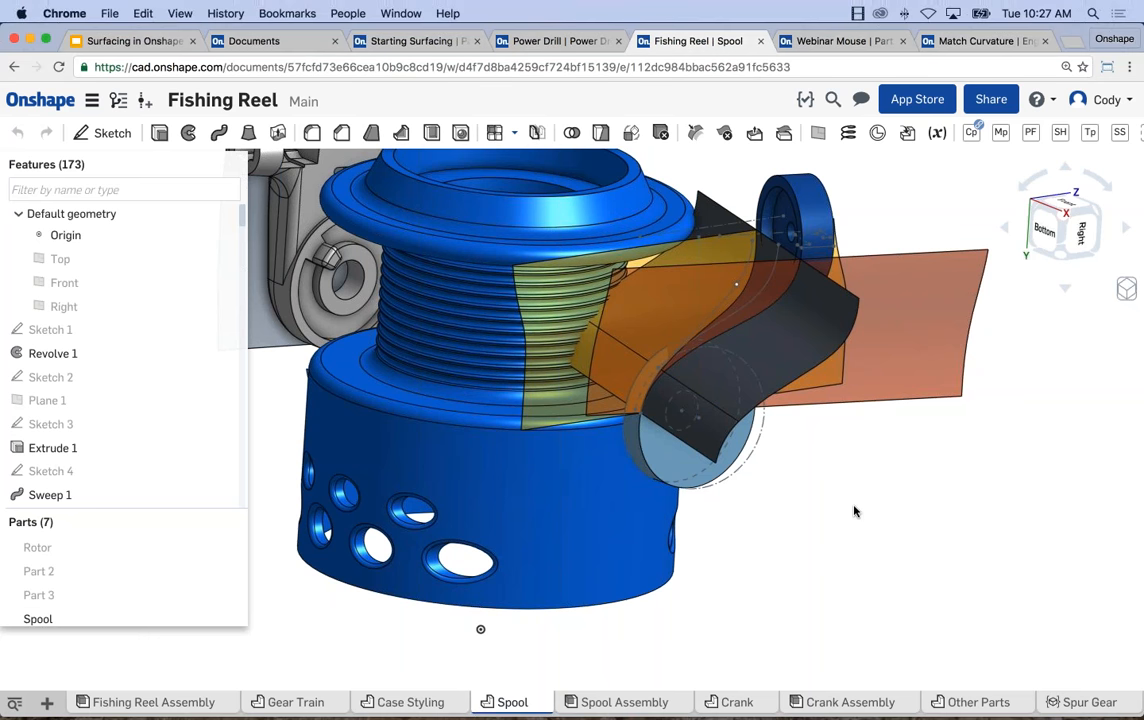
{"action": "scroll", "coordinate": [838, 518], "scroll_direction": "down", "scroll_amount": 1}
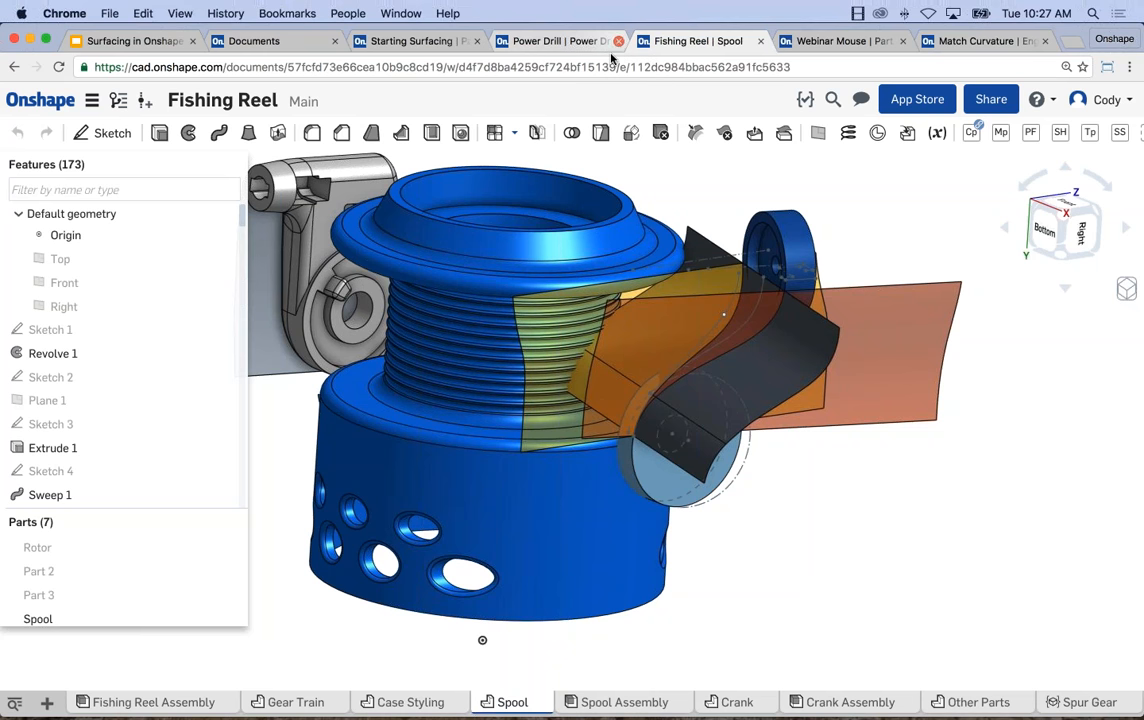
{"action": "right_click_drag", "start_coordinate": [600, 251], "coordinate": [580, 245]}
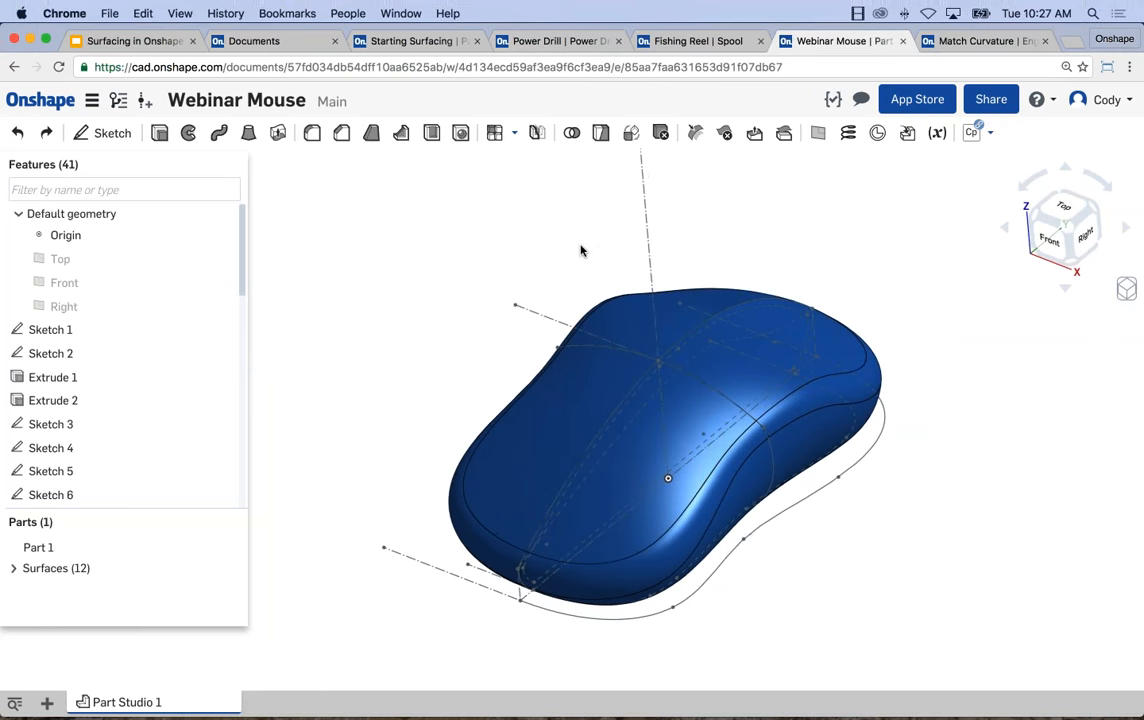
{"action": "middle_click_drag", "start_coordinate": [424, 178], "coordinate": [407, 148]}
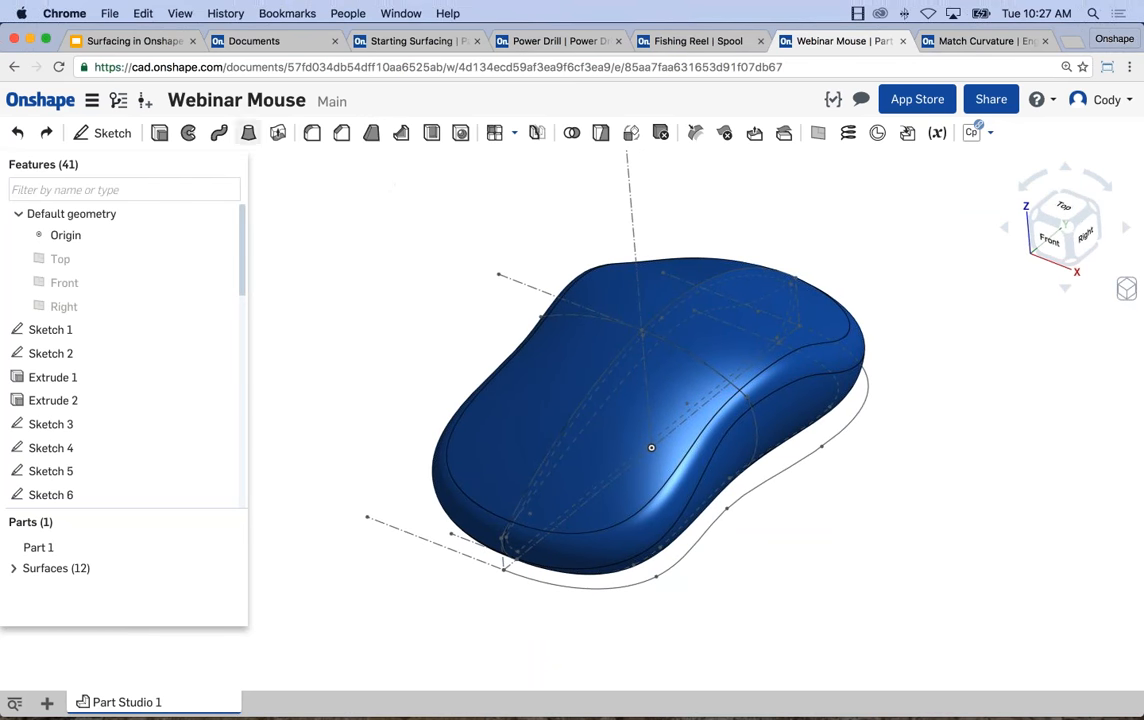
Switch to the Surfacing in Onshape slides, present the Surface Model Mouse slide full screen and exit the presentation.
{"action": "left_click", "coordinate": [135, 42]}
{"action": "key", "text": "Down"}
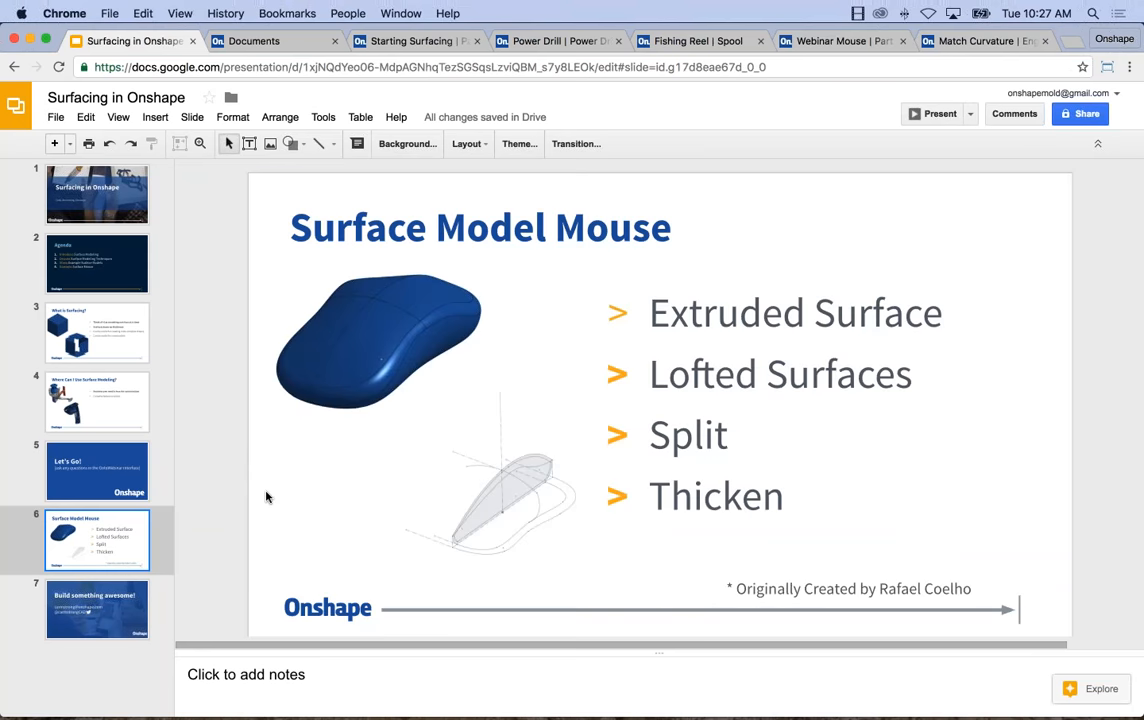
{"action": "left_click", "coordinate": [940, 113]}
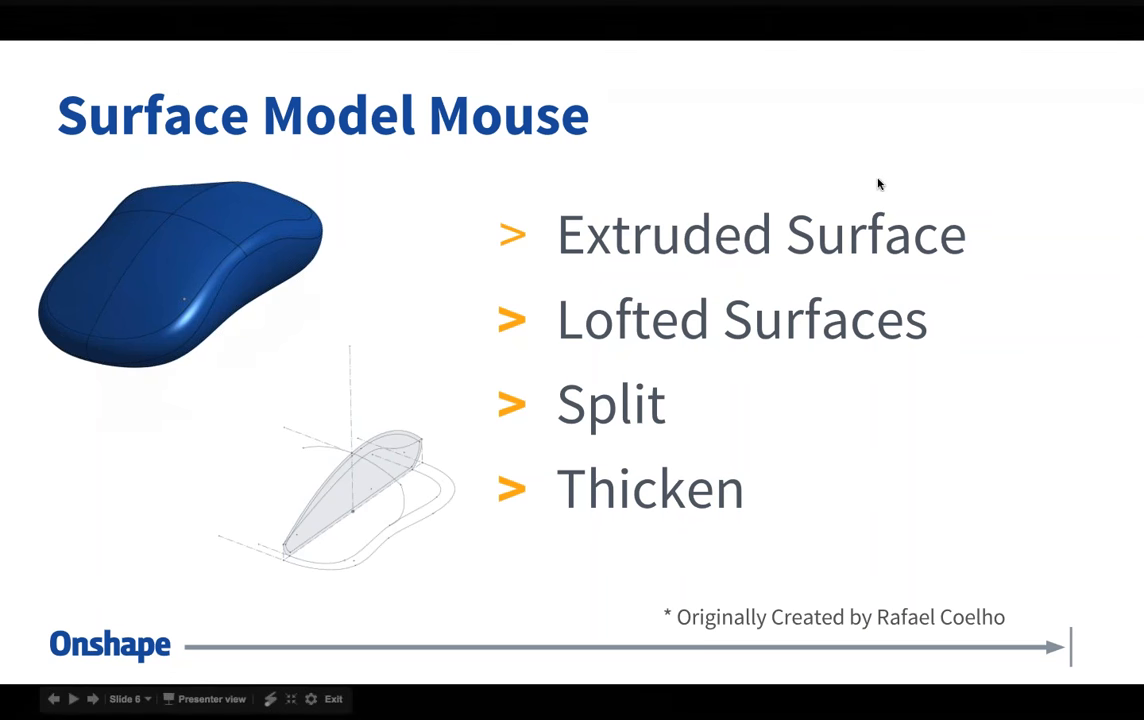
{"action": "key", "text": "Escape"}
Return to the Webinar Mouse document and examine the finished mouse body with its surrounding sketch curves.
{"action": "left_click", "coordinate": [834, 41]}
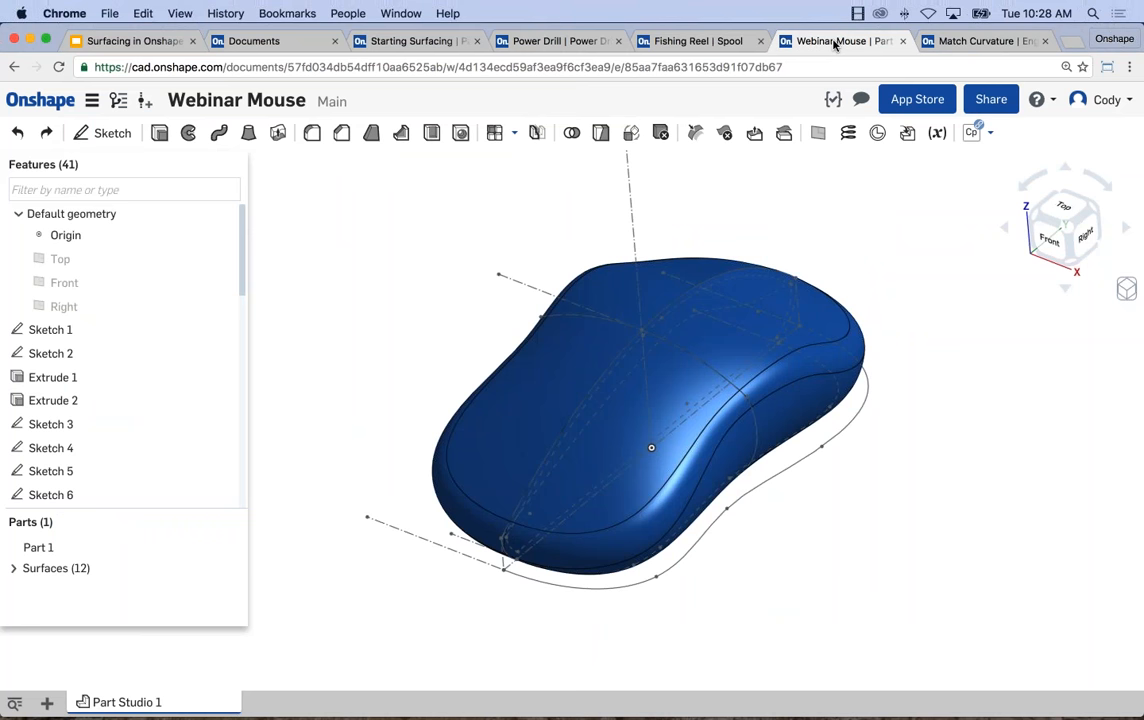
{"action": "scroll", "coordinate": [165, 409], "scroll_direction": "down", "scroll_amount": 10}
{"action": "scroll", "coordinate": [165, 409], "scroll_direction": "up", "scroll_amount": 10}
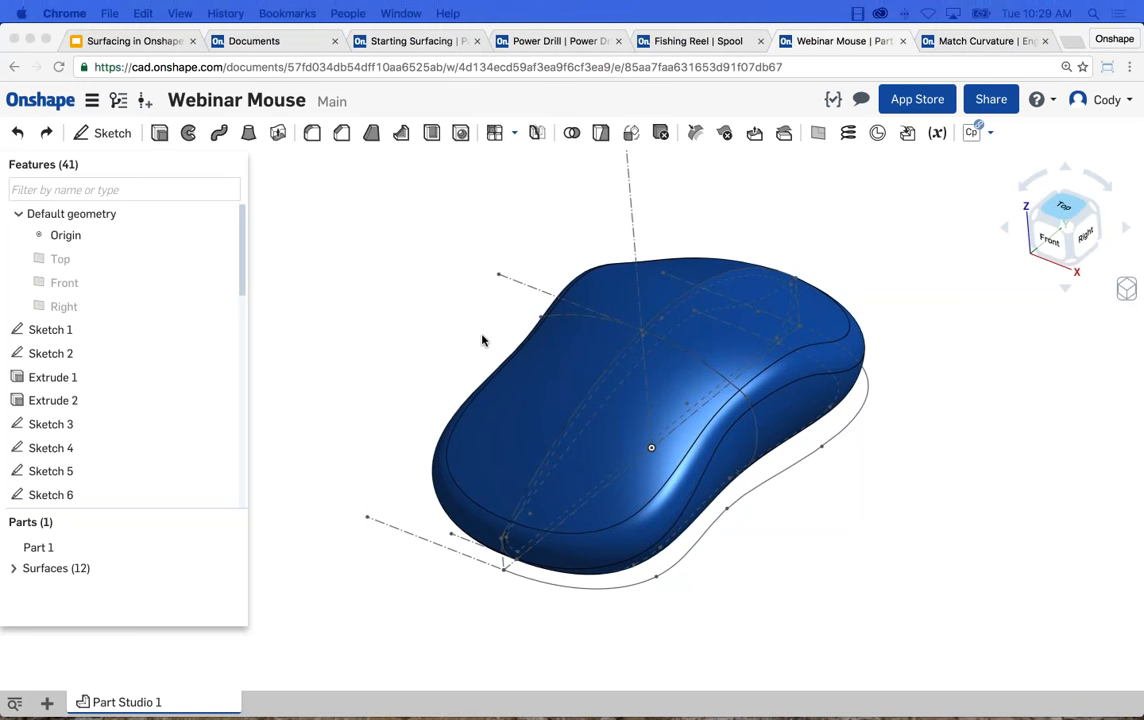
{"action": "left_click", "coordinate": [526, 242]}
{"action": "middle_click_drag", "start_coordinate": [508, 187], "coordinate": [491, 194]}
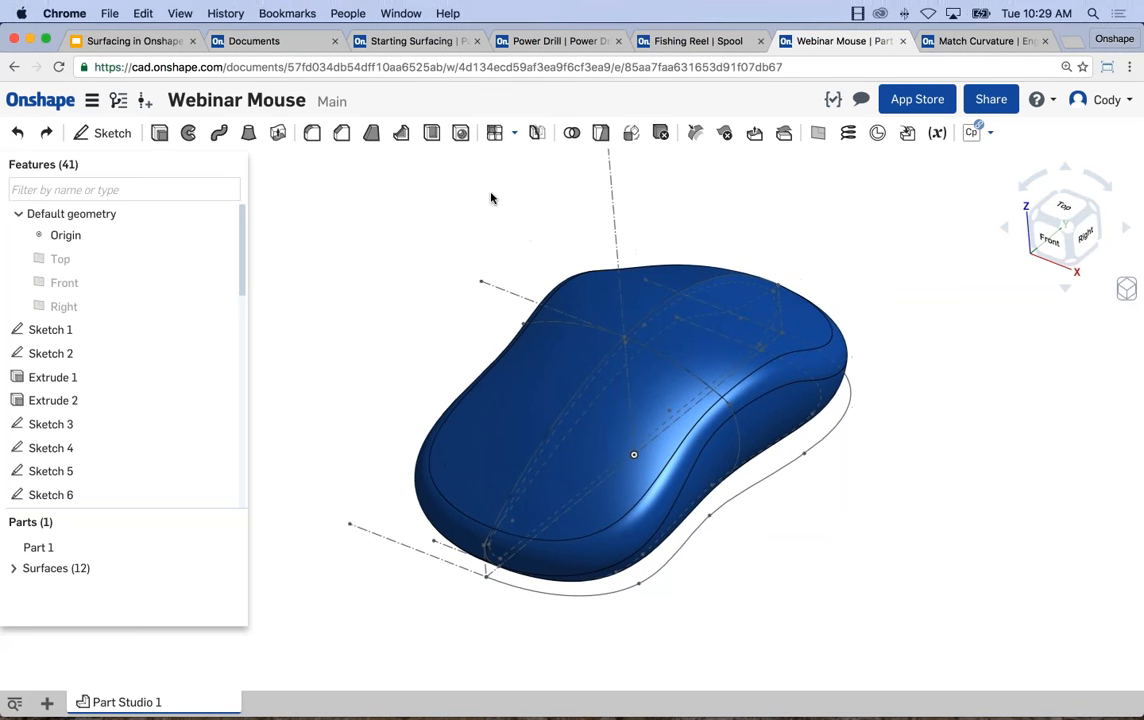
Open the Onshape Documents page in a new browser tab and create a document named Example Mouse.
{"action": "right_click", "coordinate": [31, 99]}
{"action": "left_click_drag", "start_coordinate": [843, 43], "coordinate": [475, 31]}
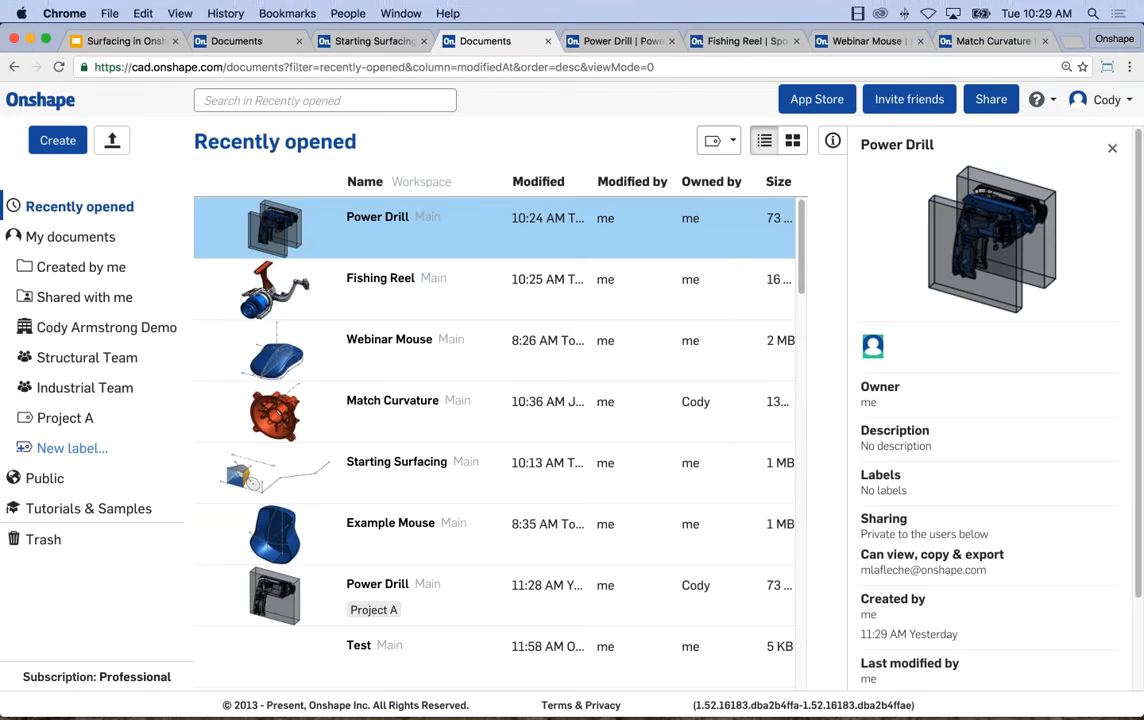
{"action": "left_click", "coordinate": [58, 140]}
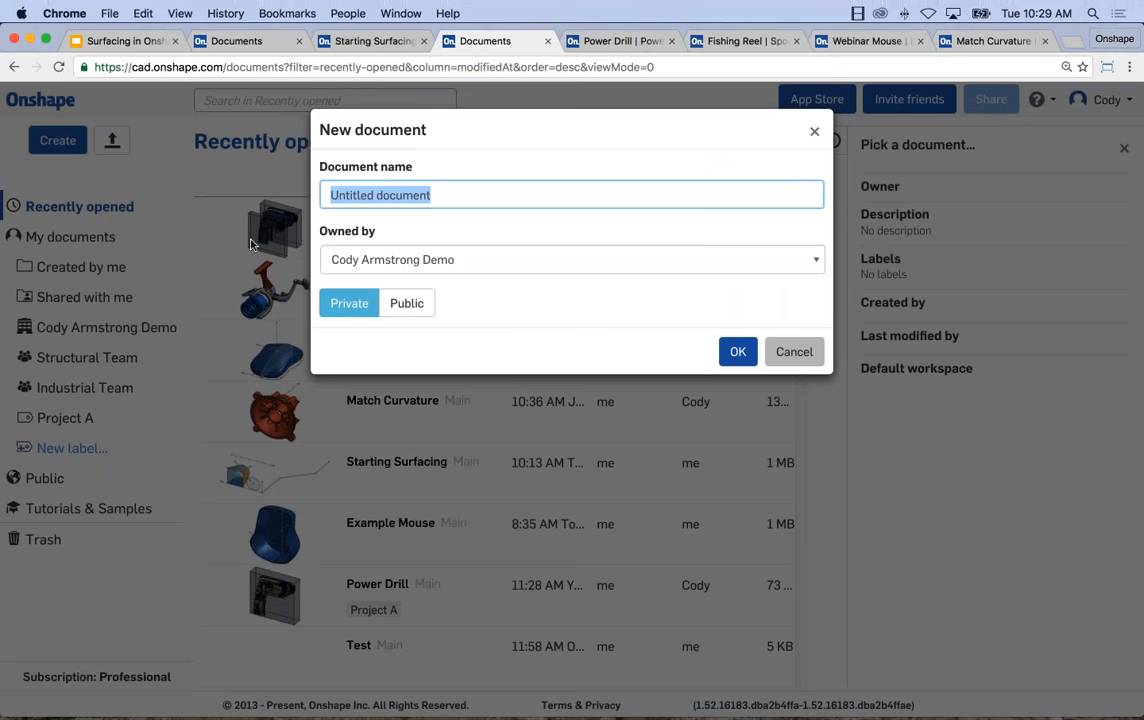
{"action": "type", "text": "Example Mp"}
{"action": "key", "text": "BackSpace"}
{"action": "type", "text": "ouse"}
{"action": "left_click", "coordinate": [351, 259]}
{"action": "left_click", "coordinate": [574, 312]}
{"action": "key", "text": "m"}
{"action": "left_click", "coordinate": [735, 351]}
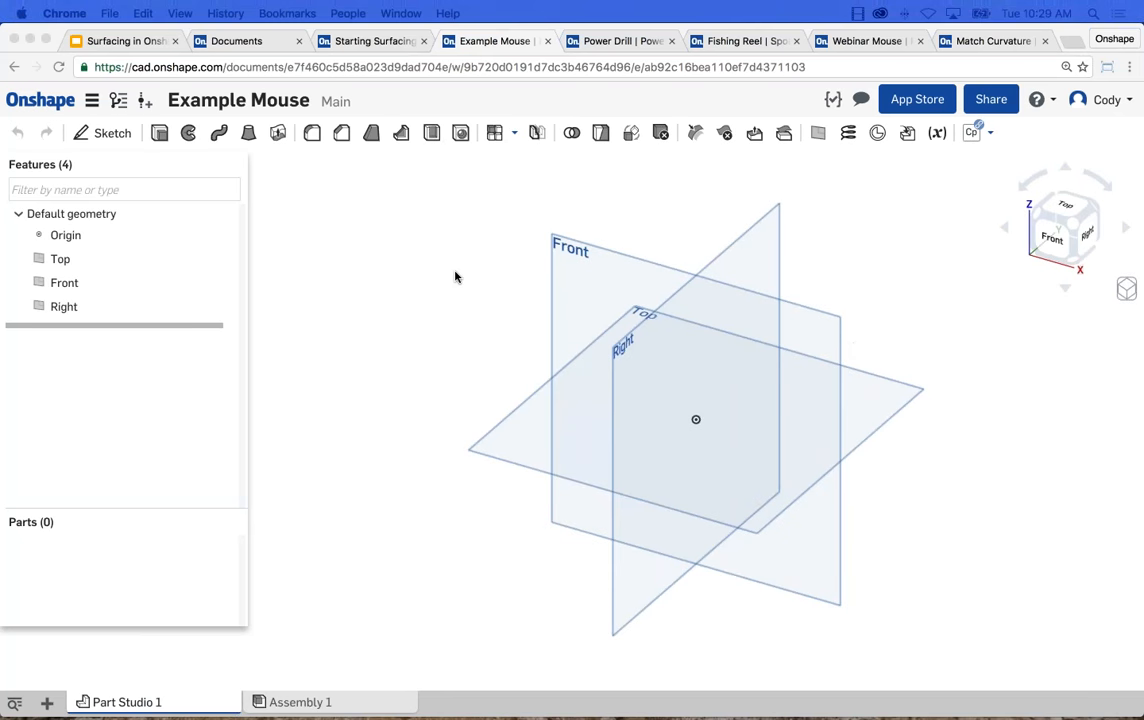
Start a sketch on the Front plane and draw a vertical construction line about 4.25 in long passing through the origin.
{"action": "left_click", "coordinate": [531, 276]}
{"action": "middle_click_drag", "start_coordinate": [596, 268], "coordinate": [567, 245]}
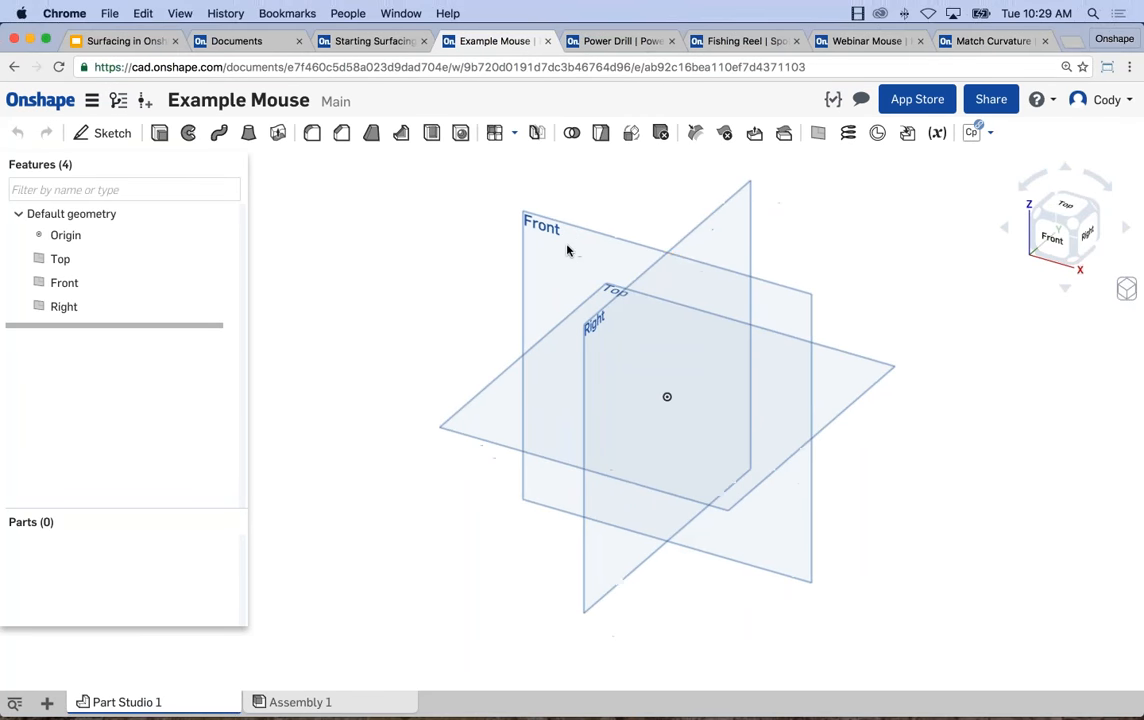
{"action": "left_click", "coordinate": [575, 248]}
{"action": "key", "text": "shift+s"}
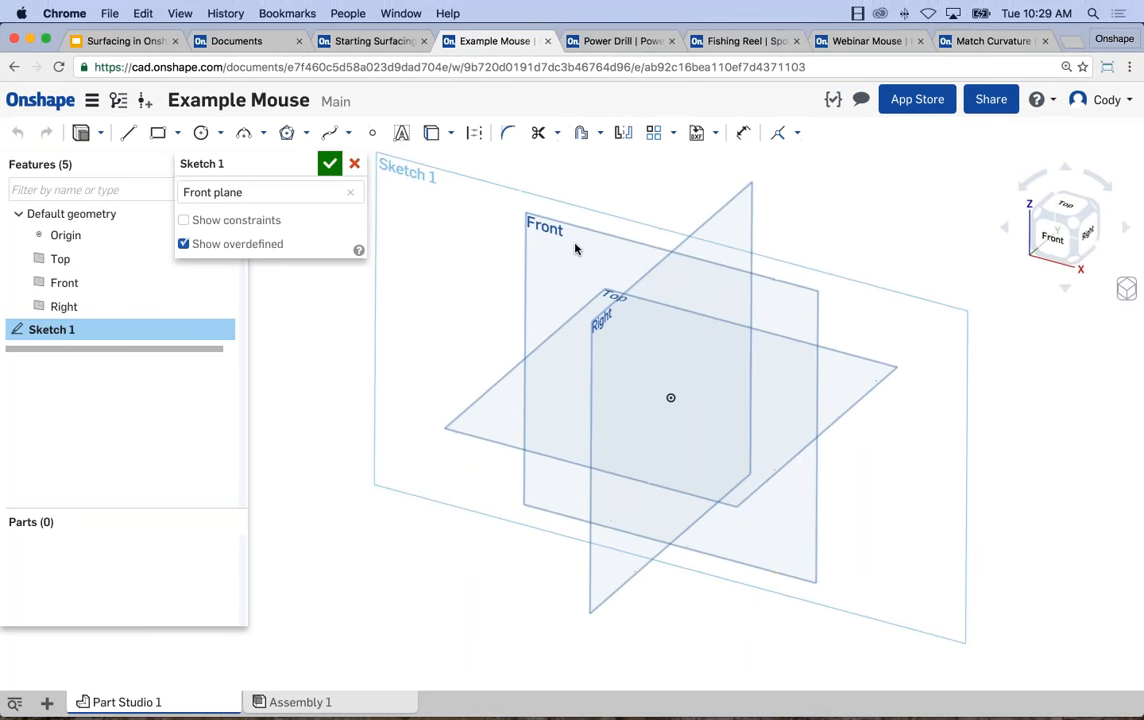
{"action": "key", "text": "n"}
{"action": "middle_click_drag", "start_coordinate": [718, 370], "coordinate": [628, 340]}
{"action": "key", "text": "l"}
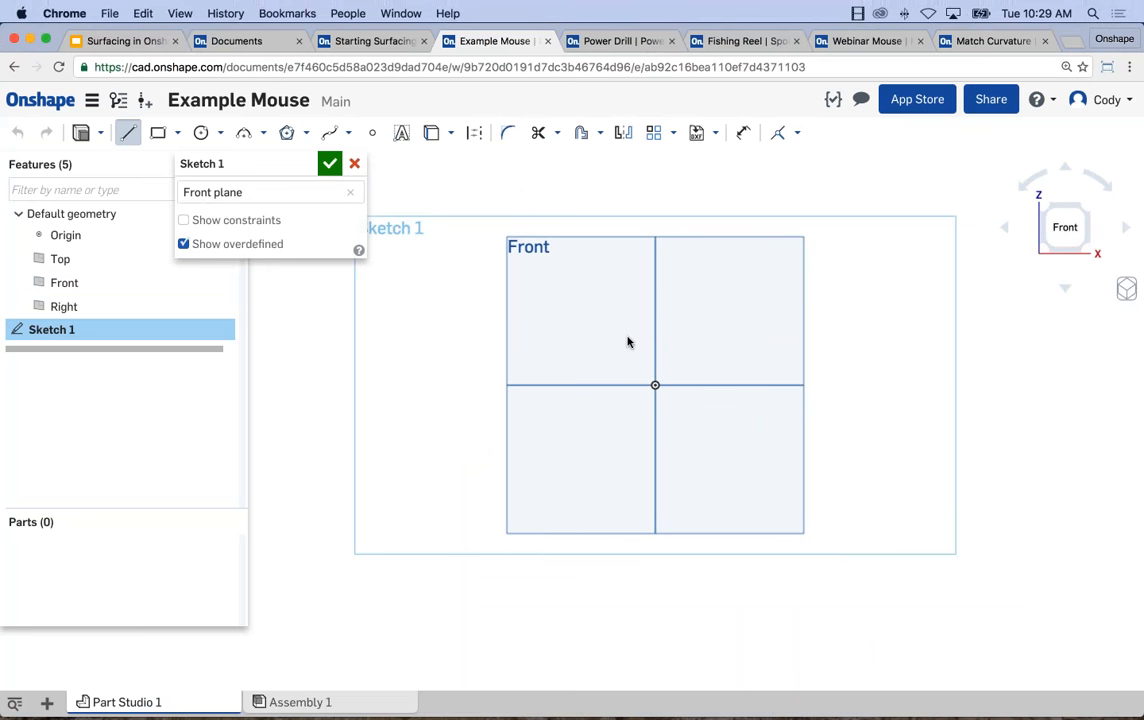
{"action": "key", "text": "q"}
{"action": "left_click", "coordinate": [655, 490]}
{"action": "left_click", "coordinate": [676, 257]}
{"action": "key", "text": "Escape"}
Center the vertical construction line on the origin with a Midpoint constraint.
{"action": "scroll", "coordinate": [674, 368], "scroll_direction": "up", "scroll_amount": 1}
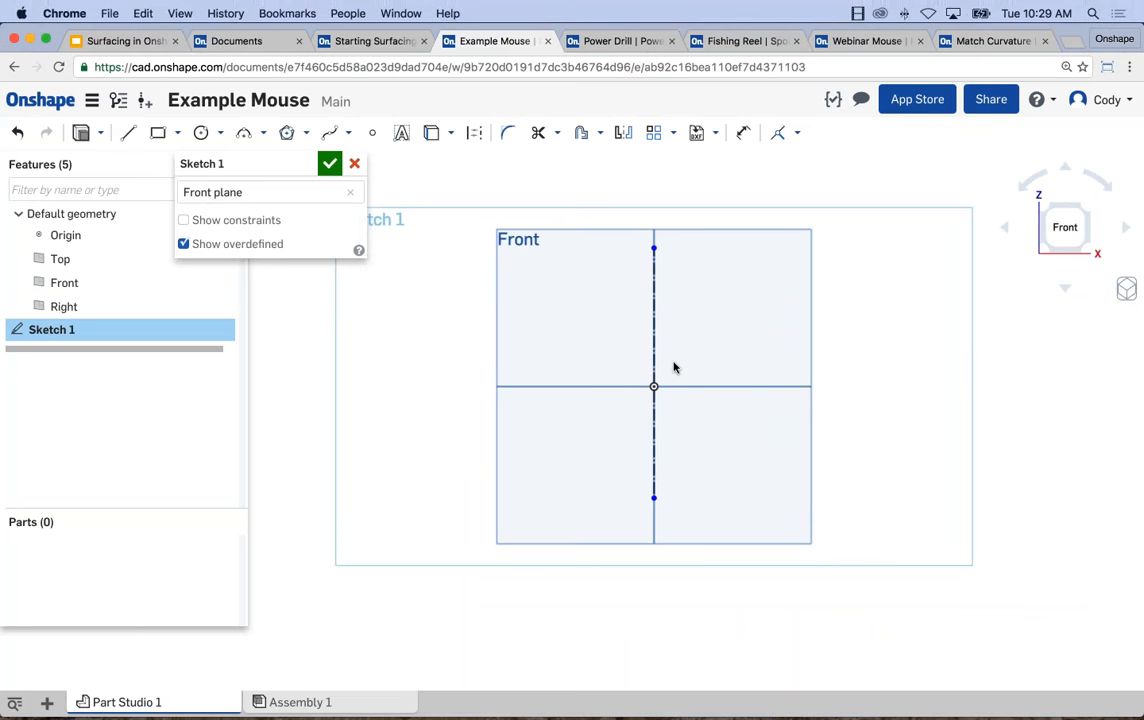
{"action": "scroll", "coordinate": [677, 362], "scroll_direction": "up", "scroll_amount": 2}
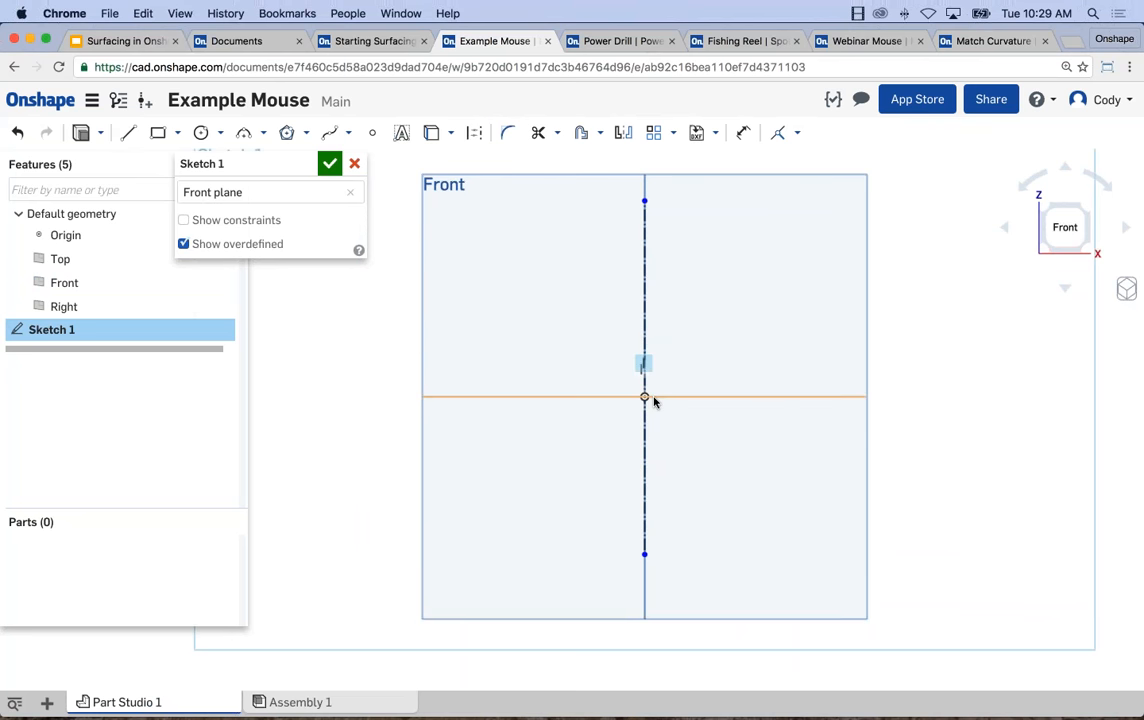
{"action": "left_click", "coordinate": [645, 397]}
{"action": "left_click", "coordinate": [645, 340]}
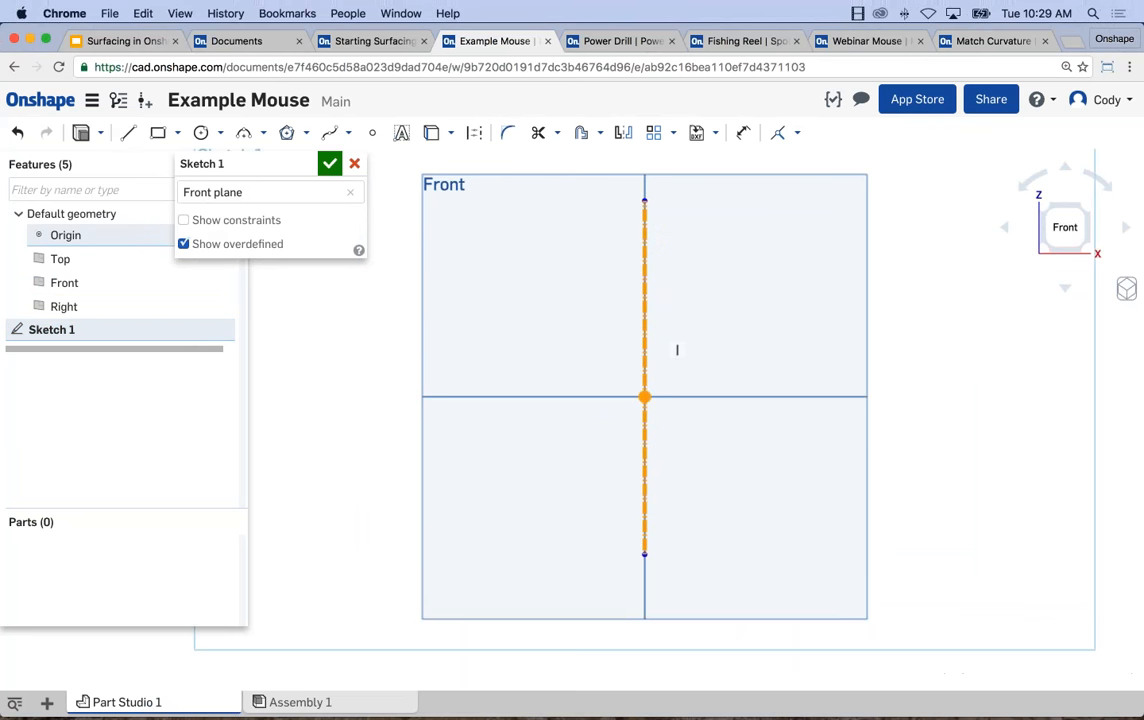
{"action": "left_click", "coordinate": [797, 133]}
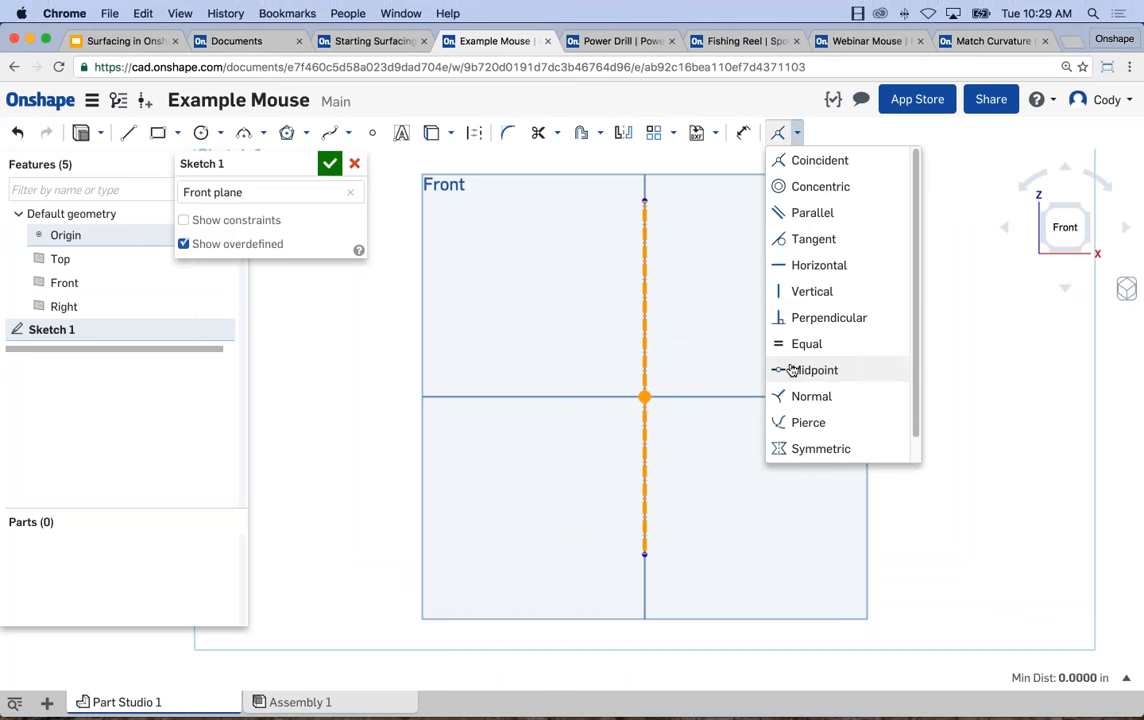
{"action": "left_click", "coordinate": [792, 370]}
Dimension the vertical construction line's length to 2.5 in.
{"action": "scroll", "coordinate": [826, 448], "scroll_direction": "down", "scroll_amount": 3}
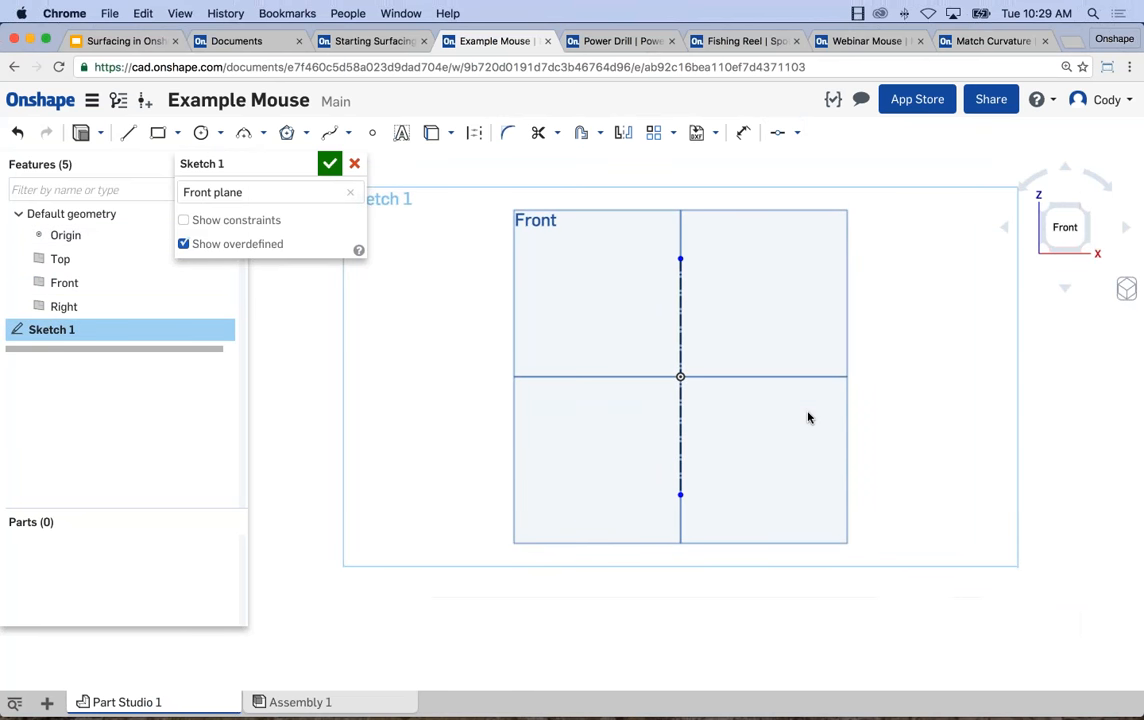
{"action": "key", "text": "d"}
{"action": "left_click", "coordinate": [680, 421]}
{"action": "left_click", "coordinate": [608, 420]}
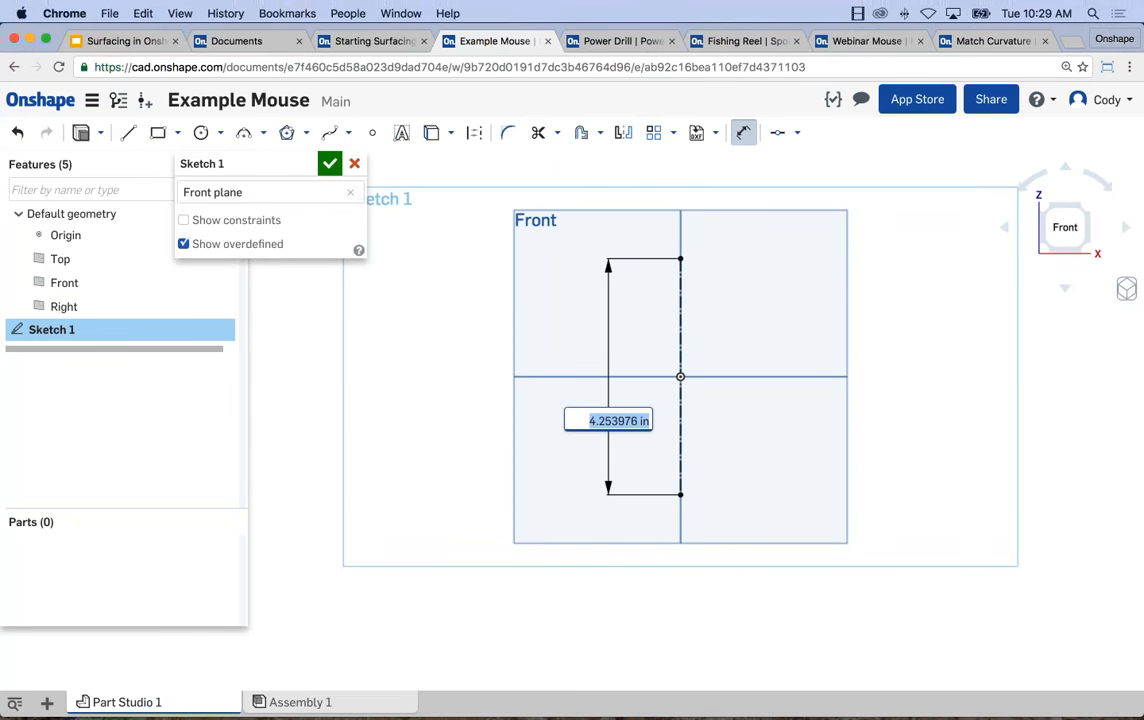
{"action": "type", "text": "2.5"}
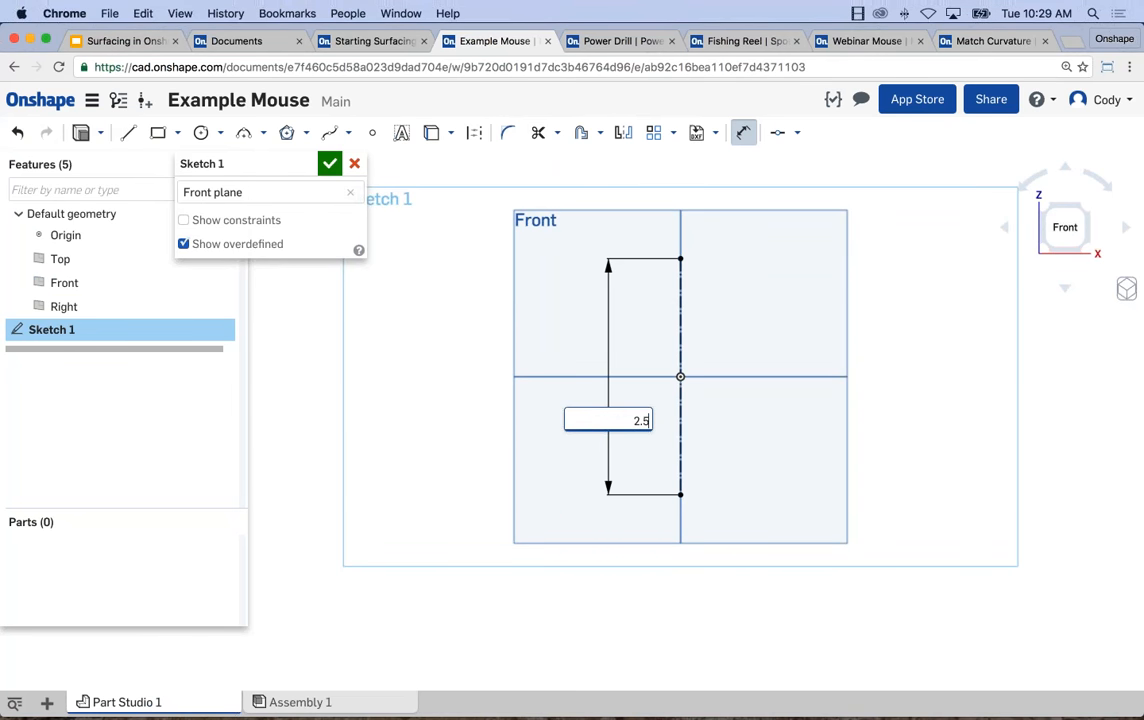
{"action": "key", "text": "Return"}
{"action": "key", "text": "Escape"}
Draw a spline from the construction line's upper endpoint through three points on its +X side, narrowing at origin height, to its lower endpoint.
{"action": "scroll", "coordinate": [686, 374], "scroll_direction": "up", "scroll_amount": 5}
{"action": "middle_click_drag", "start_coordinate": [683, 376], "coordinate": [659, 371]}
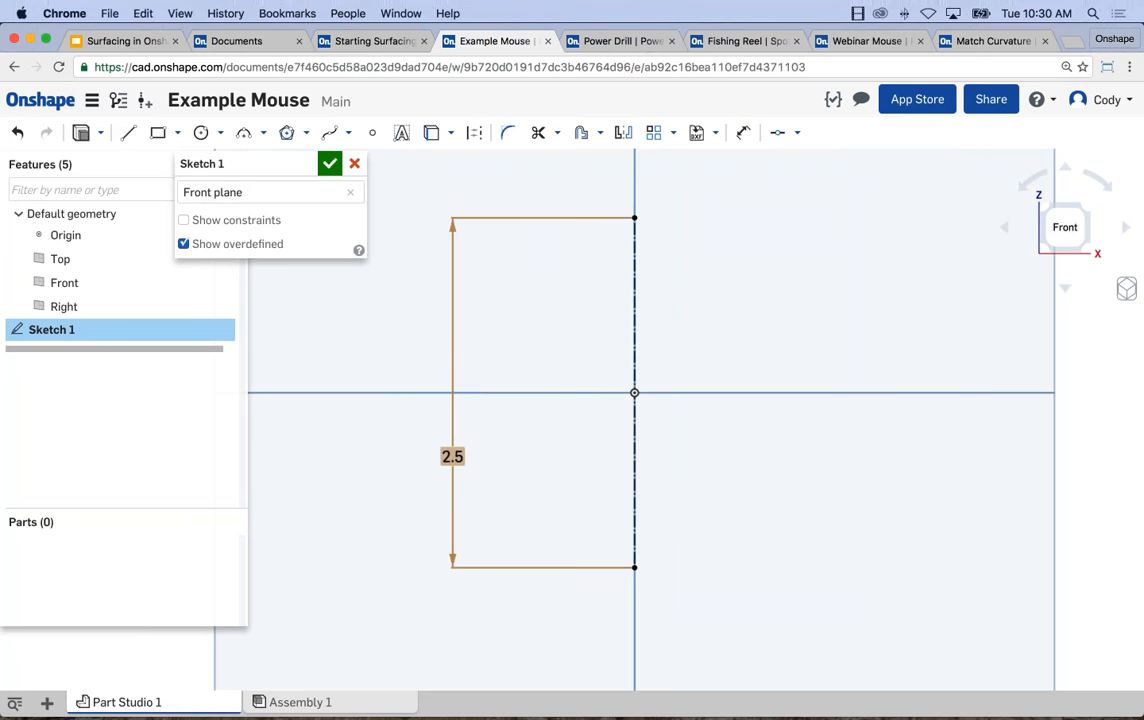
{"action": "left_click", "coordinate": [329, 133]}
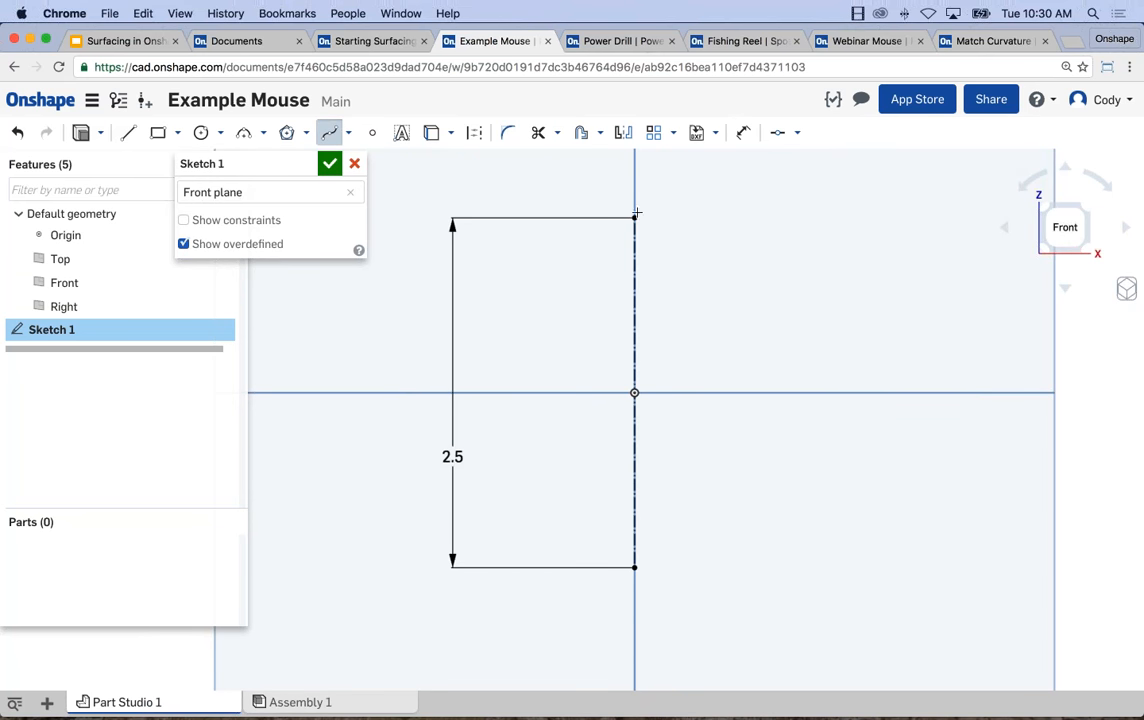
{"action": "left_click", "coordinate": [634, 218]}
{"action": "left_click", "coordinate": [753, 246]}
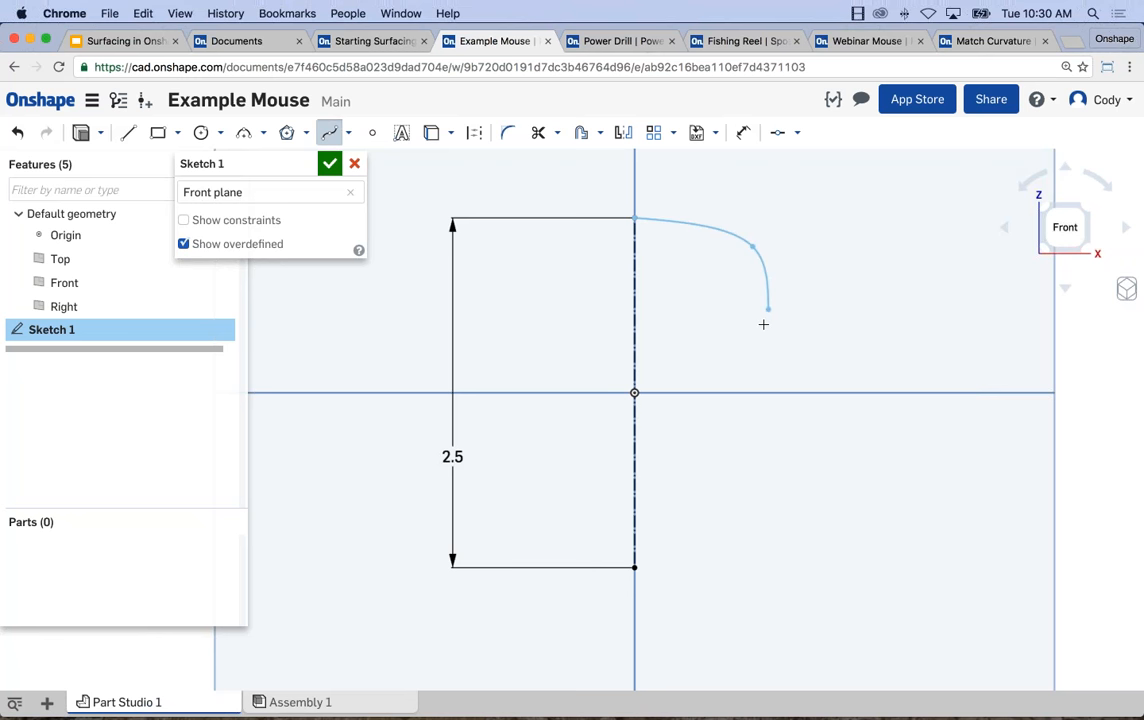
{"action": "left_click", "coordinate": [741, 392]}
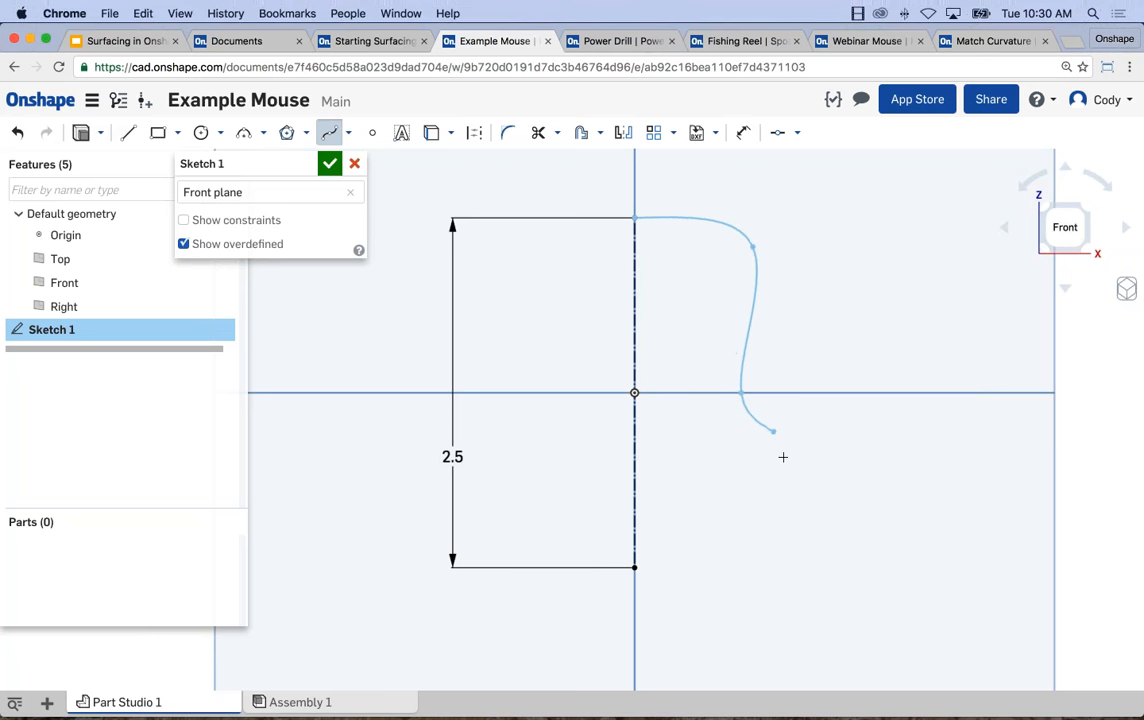
{"action": "left_click", "coordinate": [786, 465]}
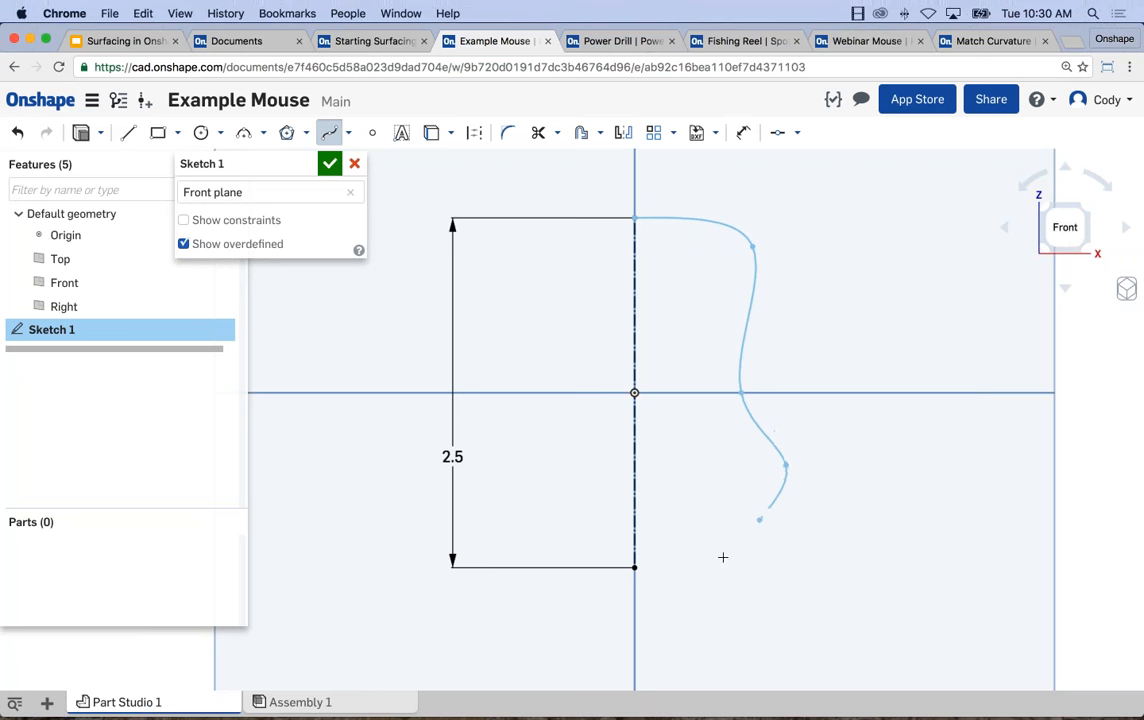
{"action": "left_click", "coordinate": [634, 567]}
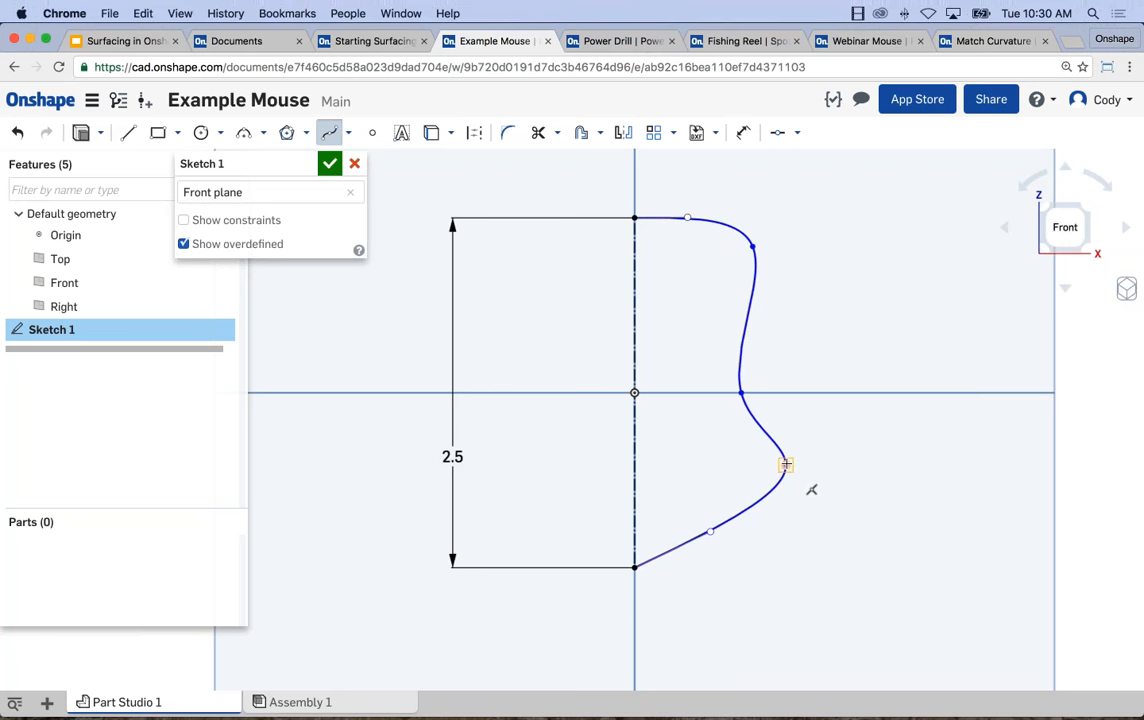
Reshape the spline by moving its interior points inward and tilting its upper end handle slightly downward, and finish the sketch.
{"action": "left_click_drag", "start_coordinate": [786, 466], "coordinate": [762, 485]}
{"action": "left_click_drag", "start_coordinate": [741, 393], "coordinate": [732, 379]}
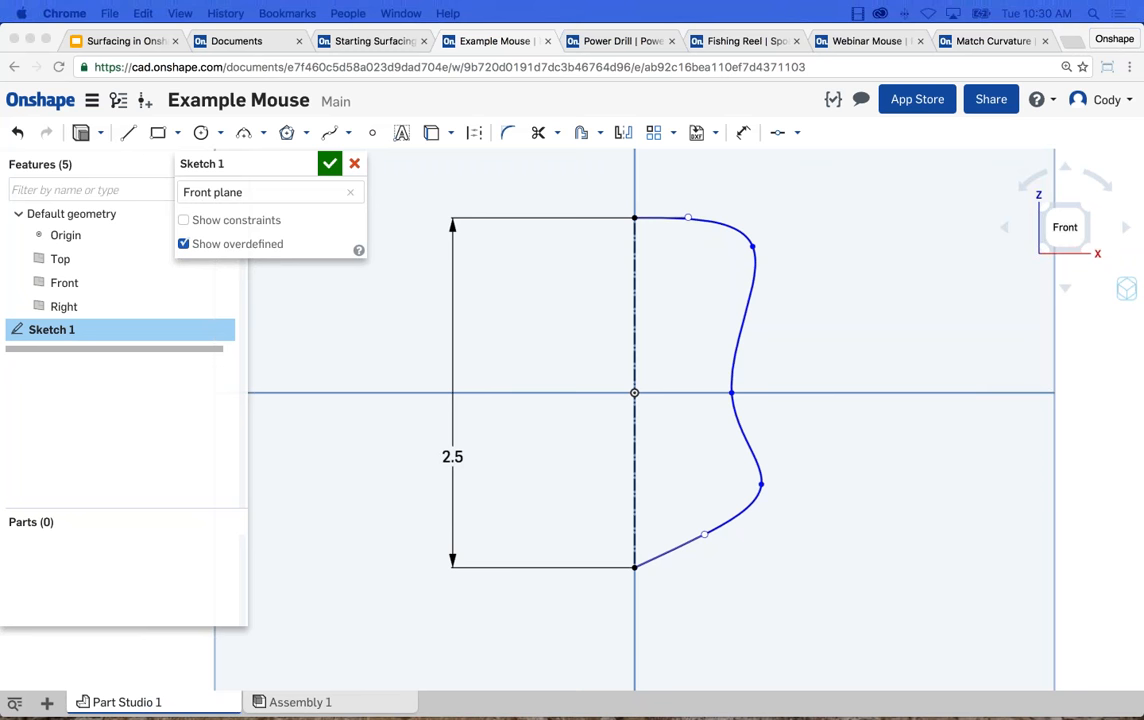
{"action": "left_click", "coordinate": [812, 474]}
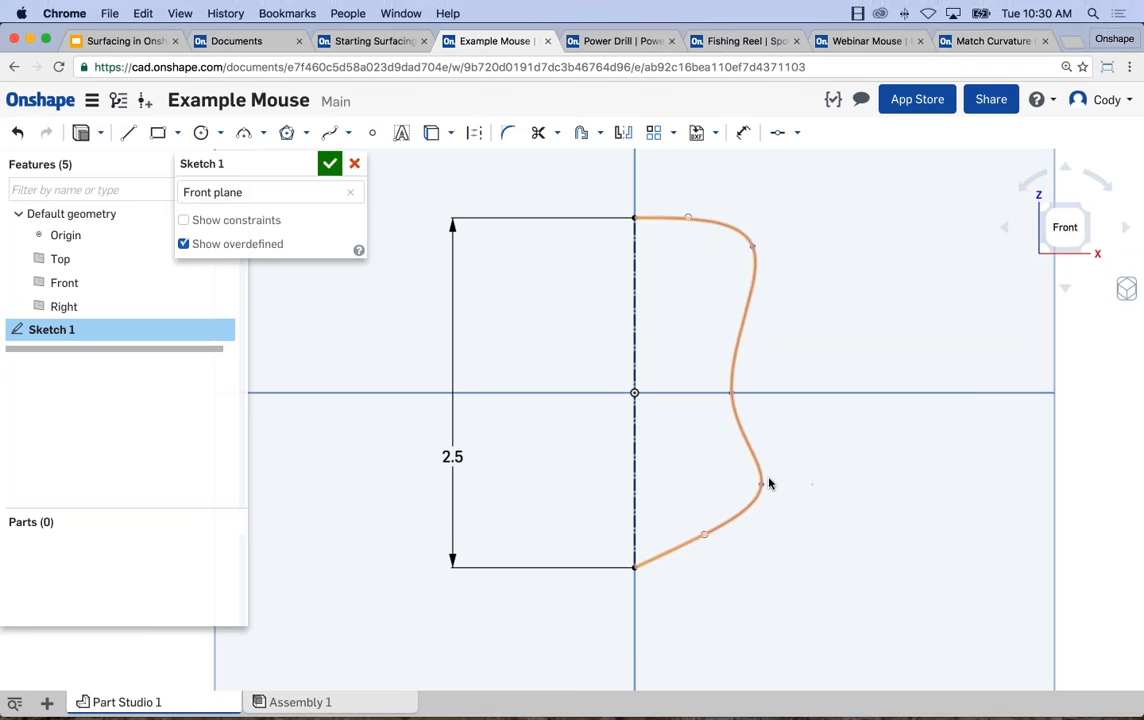
{"action": "left_click_drag", "start_coordinate": [760, 487], "coordinate": [750, 484]}
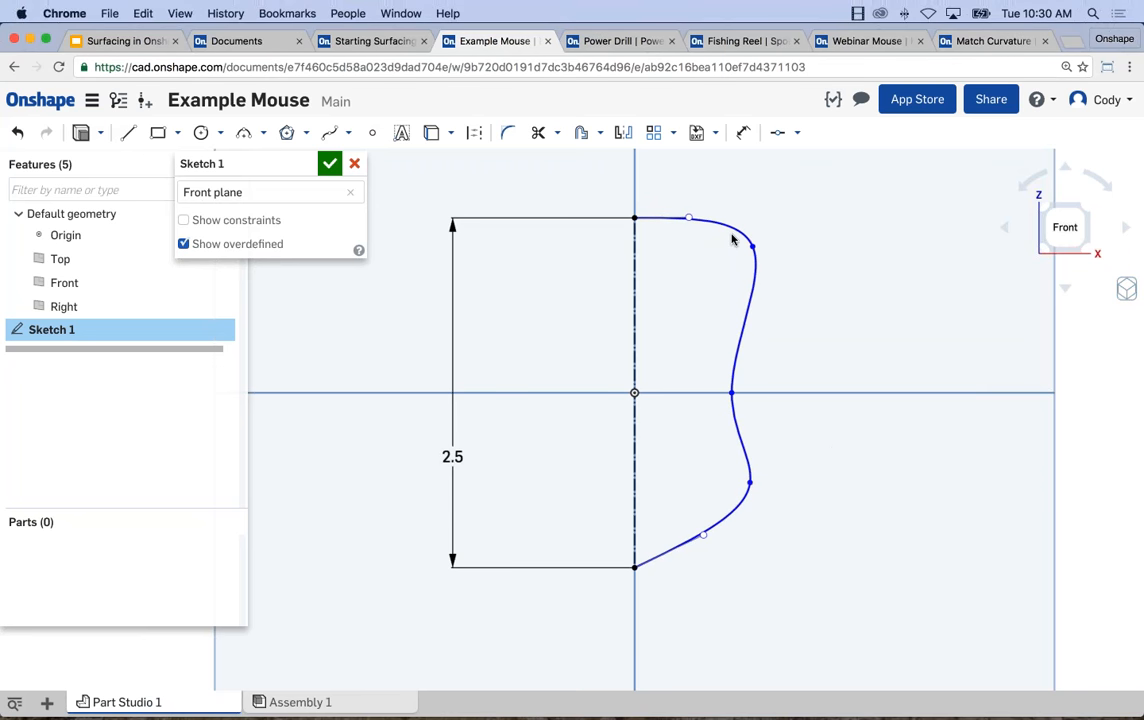
{"action": "left_click_drag", "start_coordinate": [746, 248], "coordinate": [739, 248]}
{"action": "left_click_drag", "start_coordinate": [685, 219], "coordinate": [682, 227]}
{"action": "left_click", "coordinate": [641, 226]}
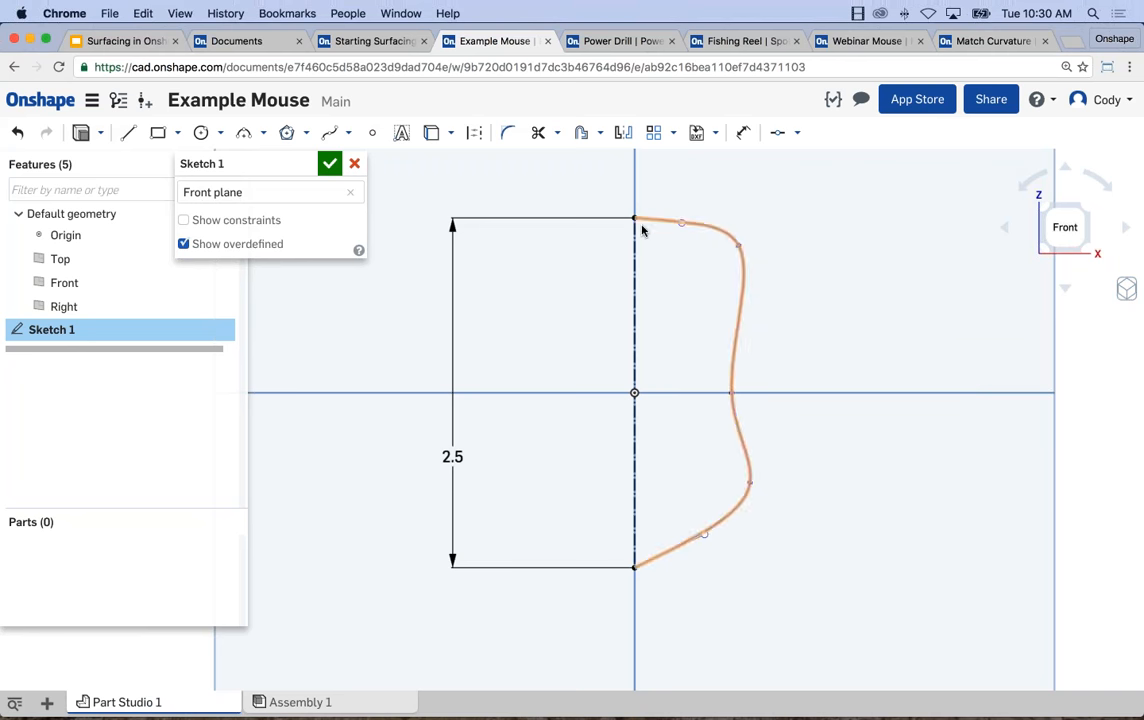
{"action": "left_click", "coordinate": [720, 351]}
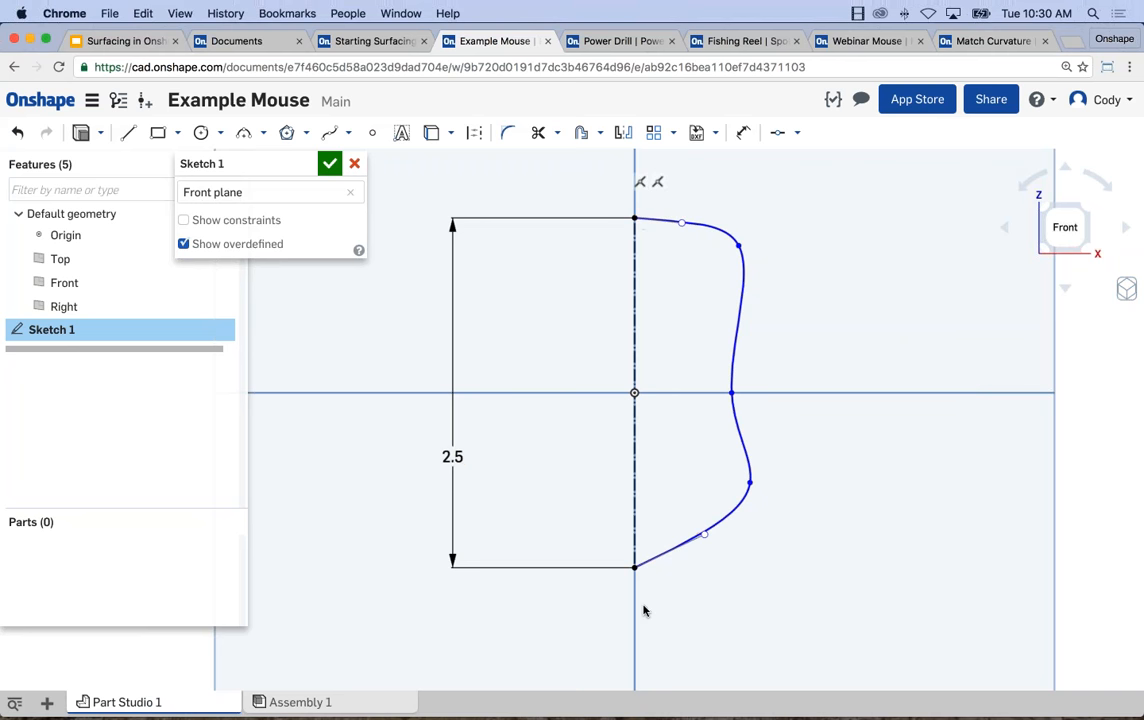
{"action": "left_click", "coordinate": [328, 164]}
{"action": "mouse_move", "coordinate": [661, 531]}
{"action": "right_mouse_down"}
{"action": "mouse_move", "coordinate": [664, 447]}
{"action": "mouse_move", "coordinate": [720, 442]}
{"action": "mouse_move", "coordinate": [728, 484]}
{"action": "right_mouse_up"}
{"action": "key", "text": "f"}
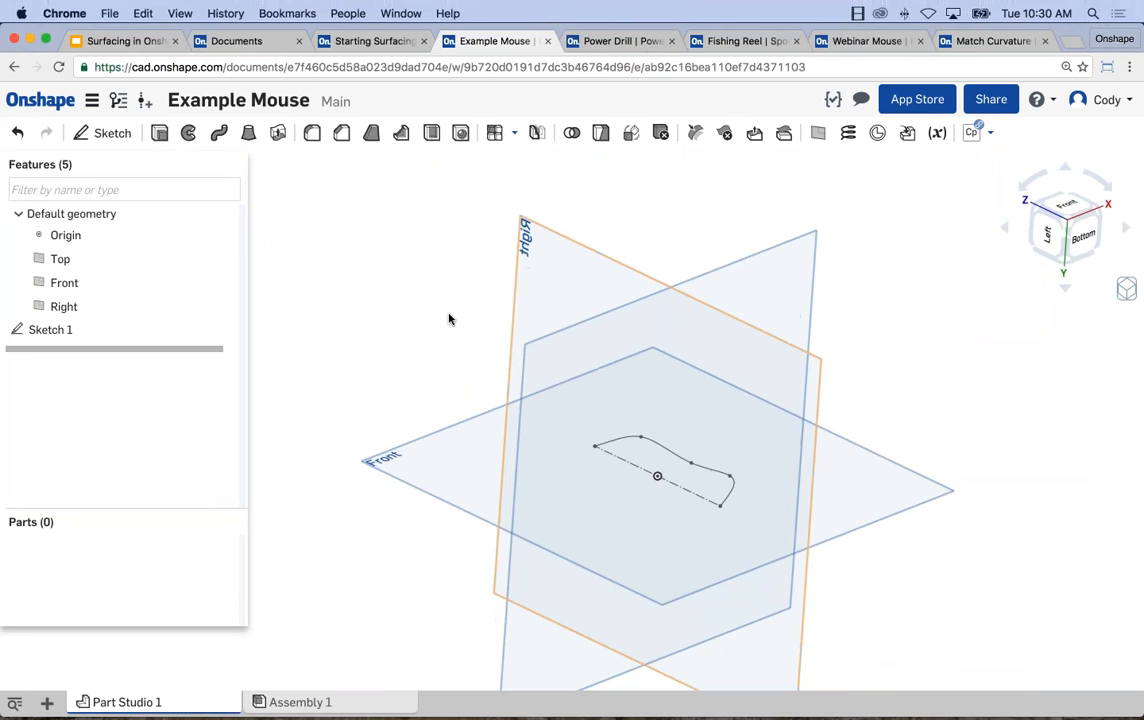
{"action": "mouse_move", "coordinate": [443, 340]}
{"action": "right_mouse_down"}
{"action": "mouse_move", "coordinate": [452, 317]}
{"action": "mouse_move", "coordinate": [462, 324]}
{"action": "right_mouse_up"}
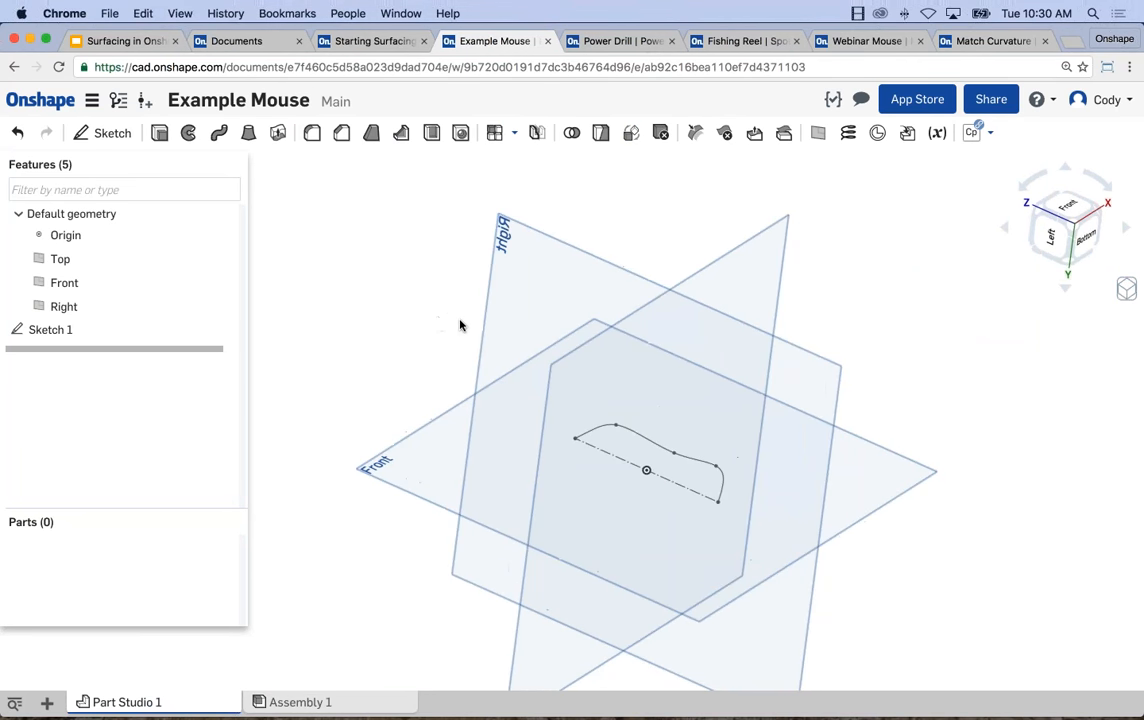
Start a sketch on the Right plane and draw a short vertical construction line upward near the +Z end of the existing construction line.
{"action": "left_click", "coordinate": [500, 300]}
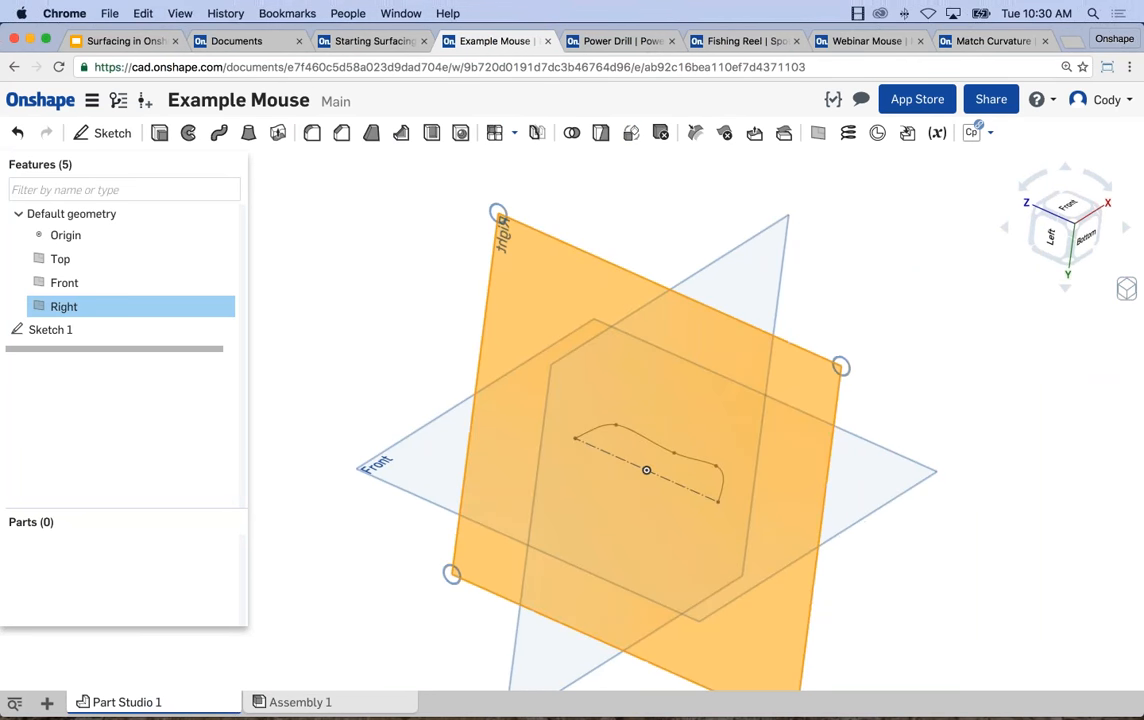
{"action": "key", "text": "shift+s"}
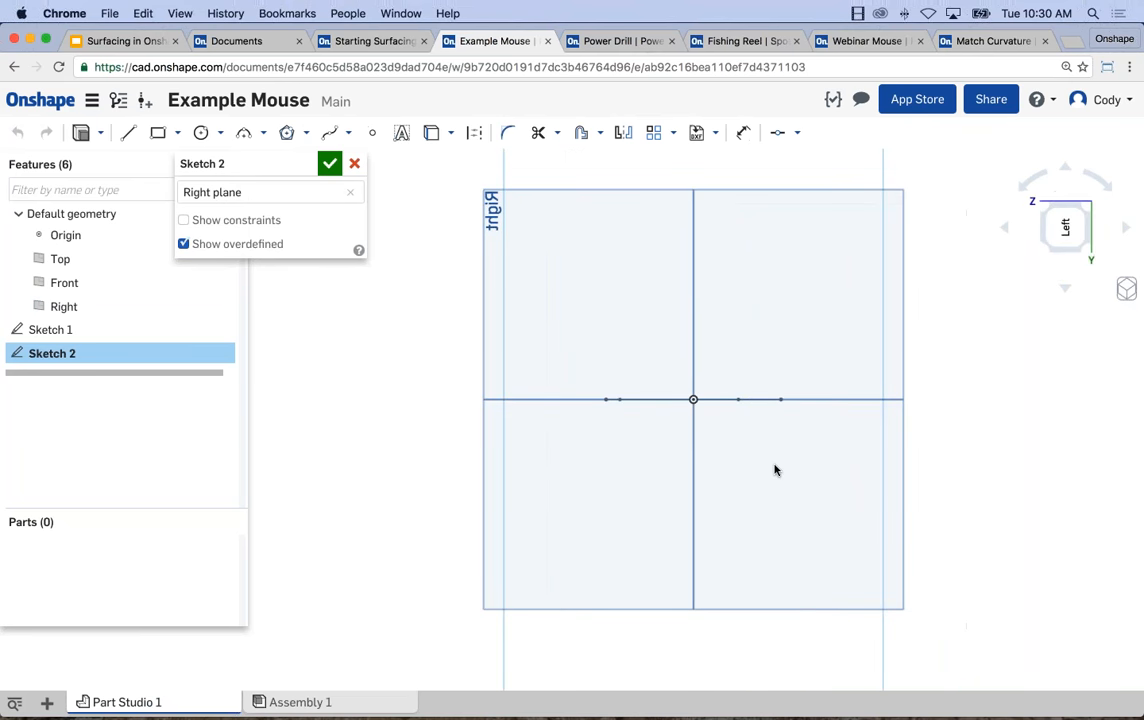
{"action": "key", "text": "l"}
{"action": "key", "text": "q"}
{"action": "left_click", "coordinate": [693, 399]}
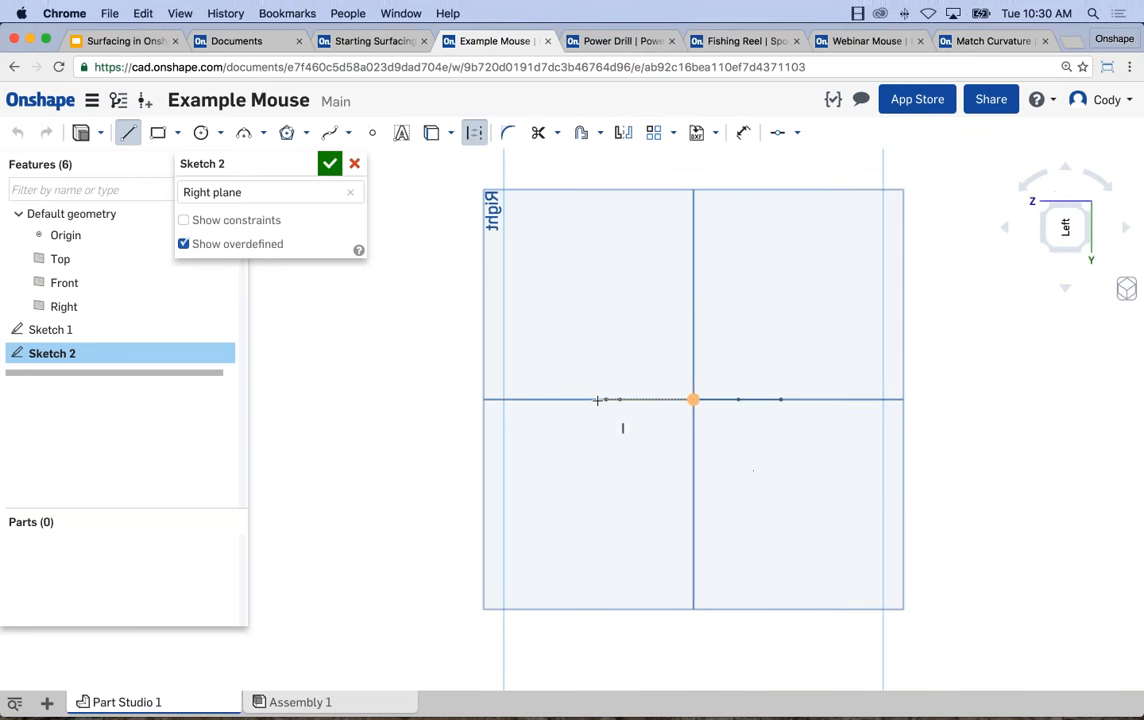
{"action": "left_click", "coordinate": [604, 399]}
{"action": "left_click", "coordinate": [604, 370]}
{"action": "key", "text": "Escape"}
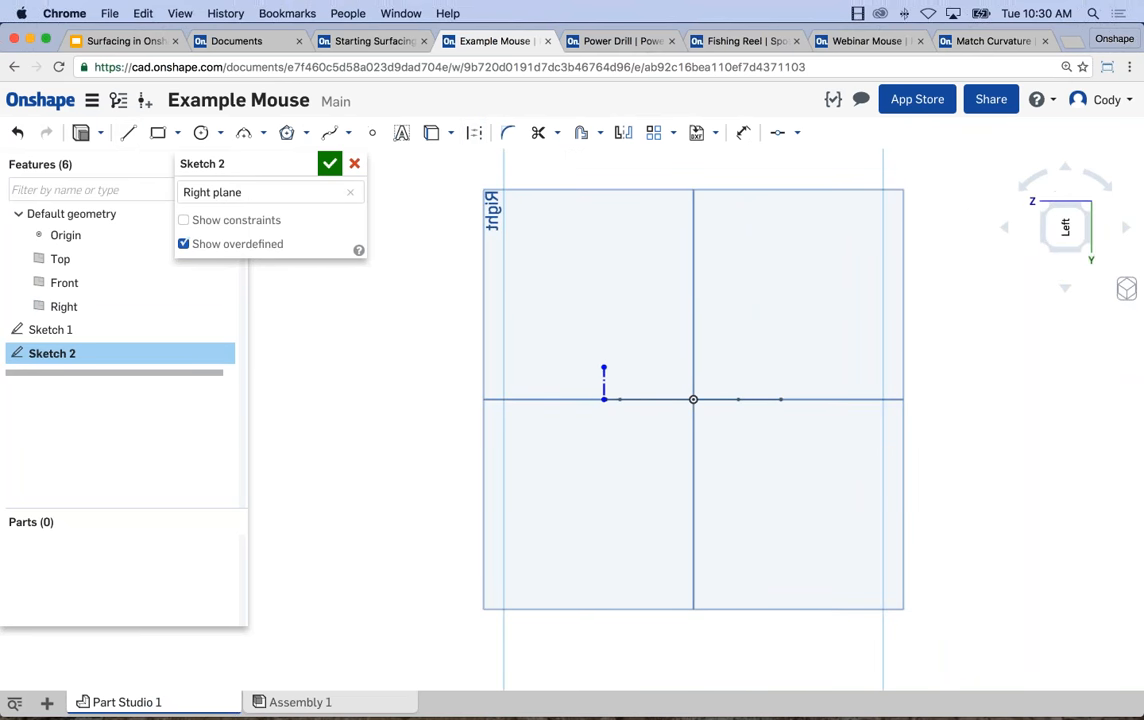
Draw a second vertical construction line about 0.59 in tall near the -Z end of the first sketch's construction line.
{"action": "key", "text": "l"}
{"action": "key", "text": "q"}
{"action": "left_click", "coordinate": [693, 399]}
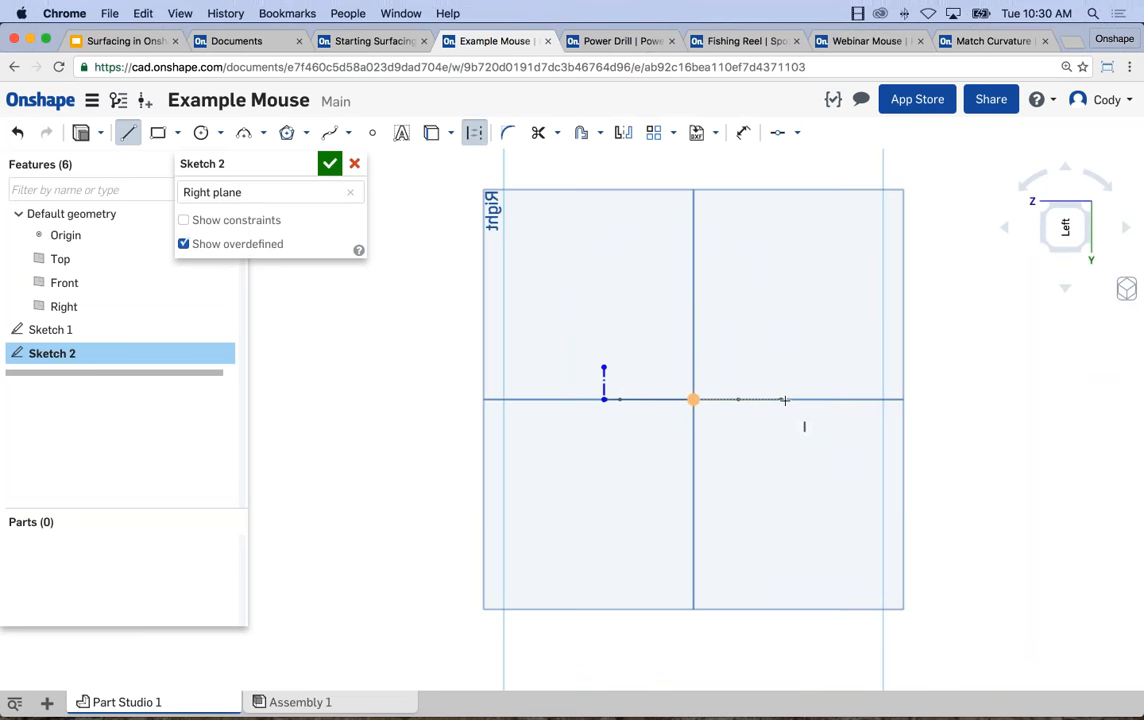
{"action": "left_click", "coordinate": [782, 399]}
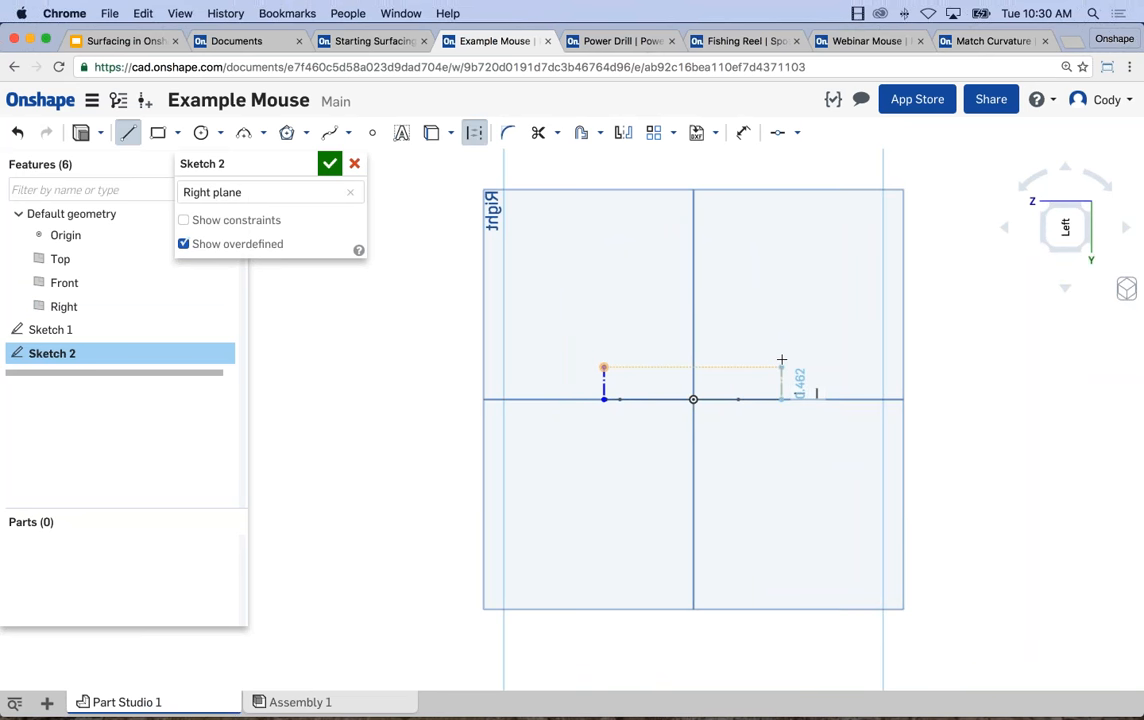
{"action": "left_click", "coordinate": [782, 358]}
{"action": "key", "text": "Escape"}
Make the lower endpoint of the -Z vertical line coincident with the first sketch's spline endpoint.
{"action": "mouse_move", "coordinate": [743, 426]}
{"action": "right_mouse_down"}
{"action": "mouse_move", "coordinate": [692, 447]}
{"action": "mouse_move", "coordinate": [732, 415]}
{"action": "right_mouse_up"}
{"action": "scroll", "coordinate": [897, 410], "scroll_direction": "up", "scroll_amount": 6}
{"action": "scroll", "coordinate": [895, 412], "scroll_direction": "down", "scroll_amount": 3}
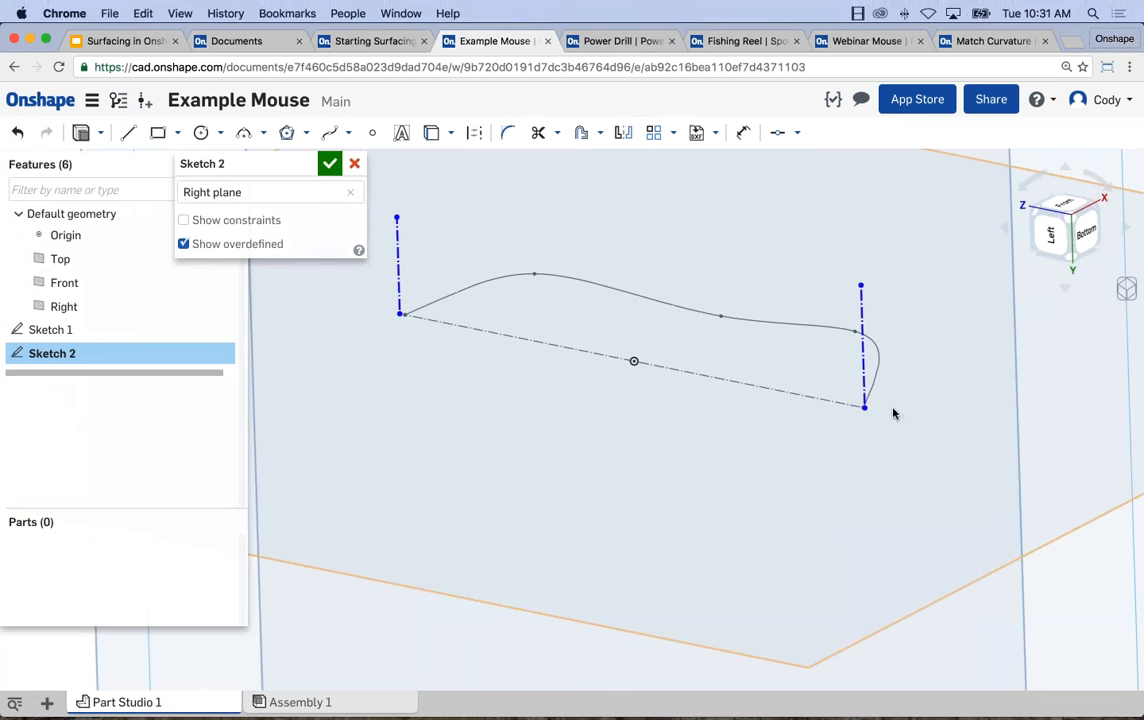
{"action": "scroll", "coordinate": [883, 410], "scroll_direction": "up", "scroll_amount": 5}
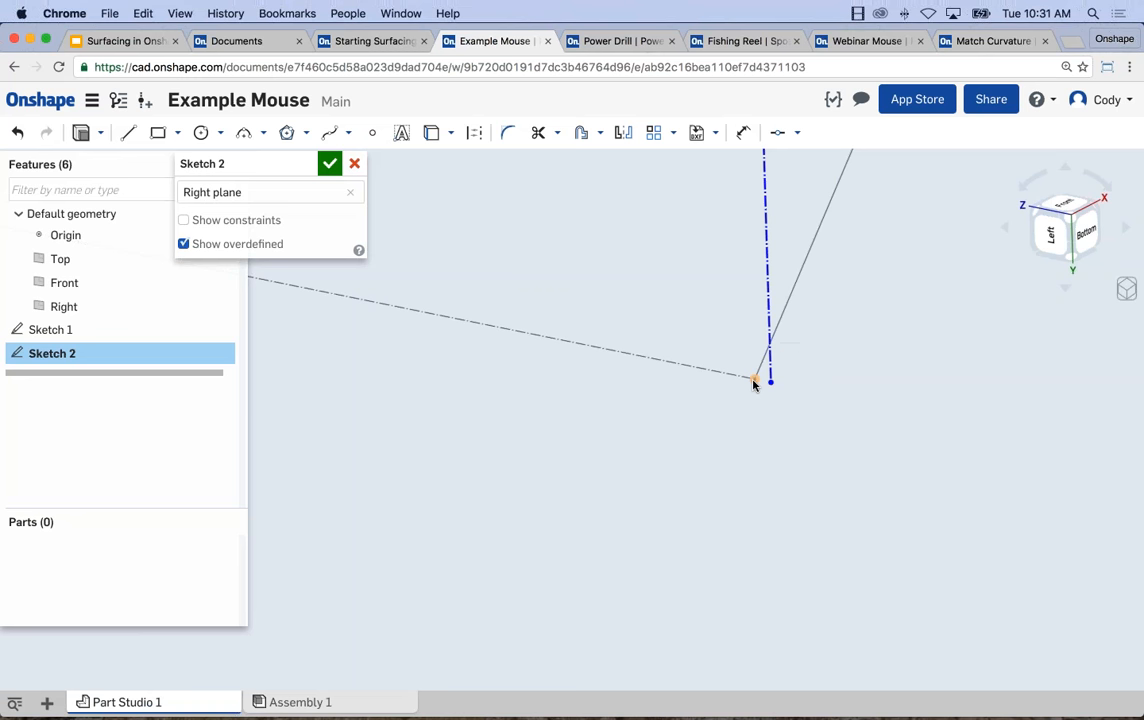
{"action": "left_click", "coordinate": [754, 380]}
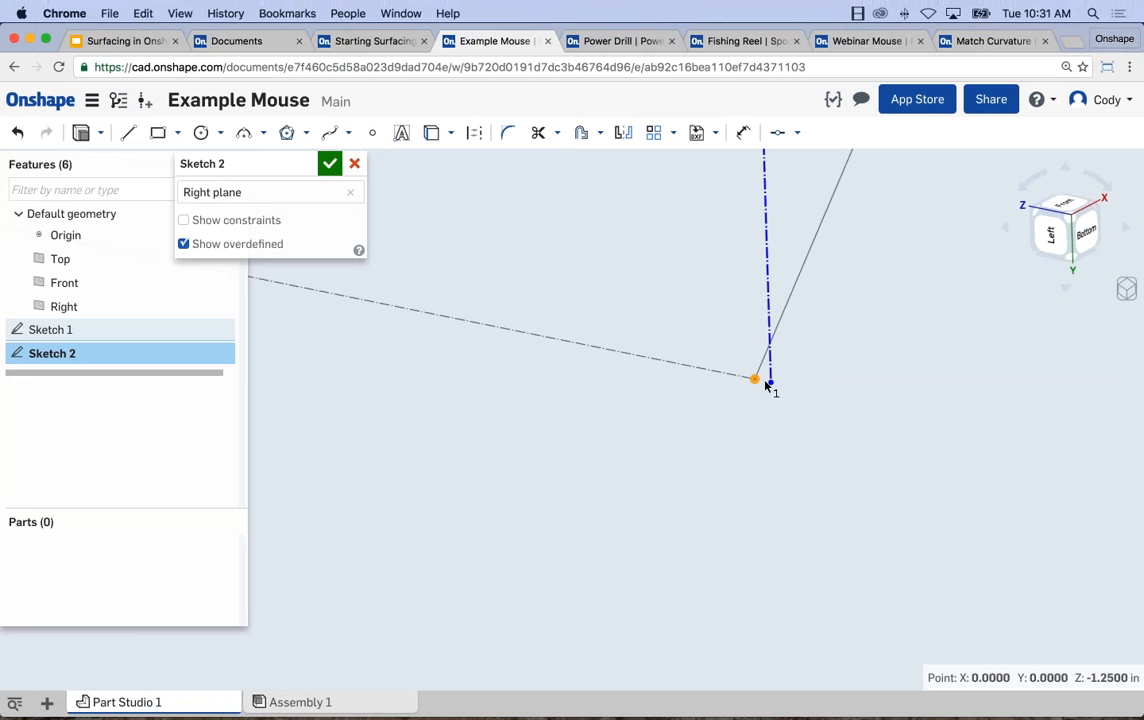
{"action": "left_click", "coordinate": [770, 382]}
{"action": "left_click", "coordinate": [797, 132]}
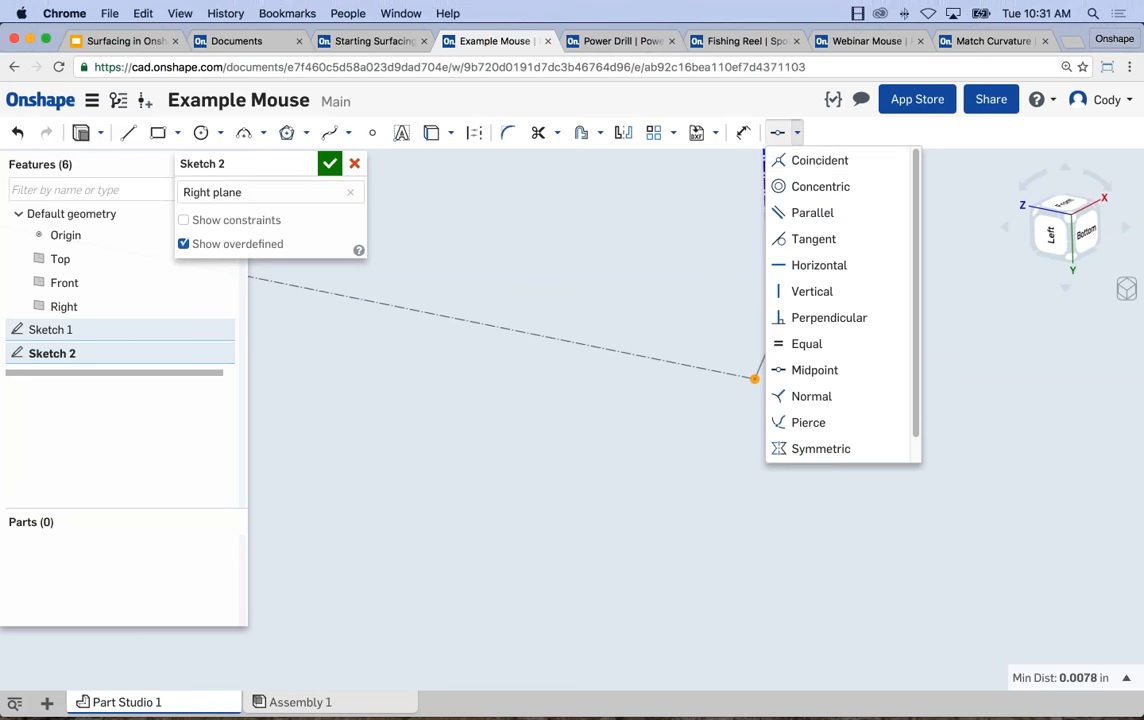
{"action": "left_click", "coordinate": [815, 158]}
Make the lower endpoint of the +Z vertical line coincident with the spline endpoint at that end of the first sketch.
{"action": "scroll", "coordinate": [826, 446], "scroll_direction": "down", "scroll_amount": 5}
{"action": "middle_click_drag", "start_coordinate": [595, 423], "coordinate": [730, 423]}
{"action": "scroll", "coordinate": [584, 369], "scroll_direction": "up", "scroll_amount": 2}
{"action": "scroll", "coordinate": [566, 360], "scroll_direction": "up", "scroll_amount": 5}
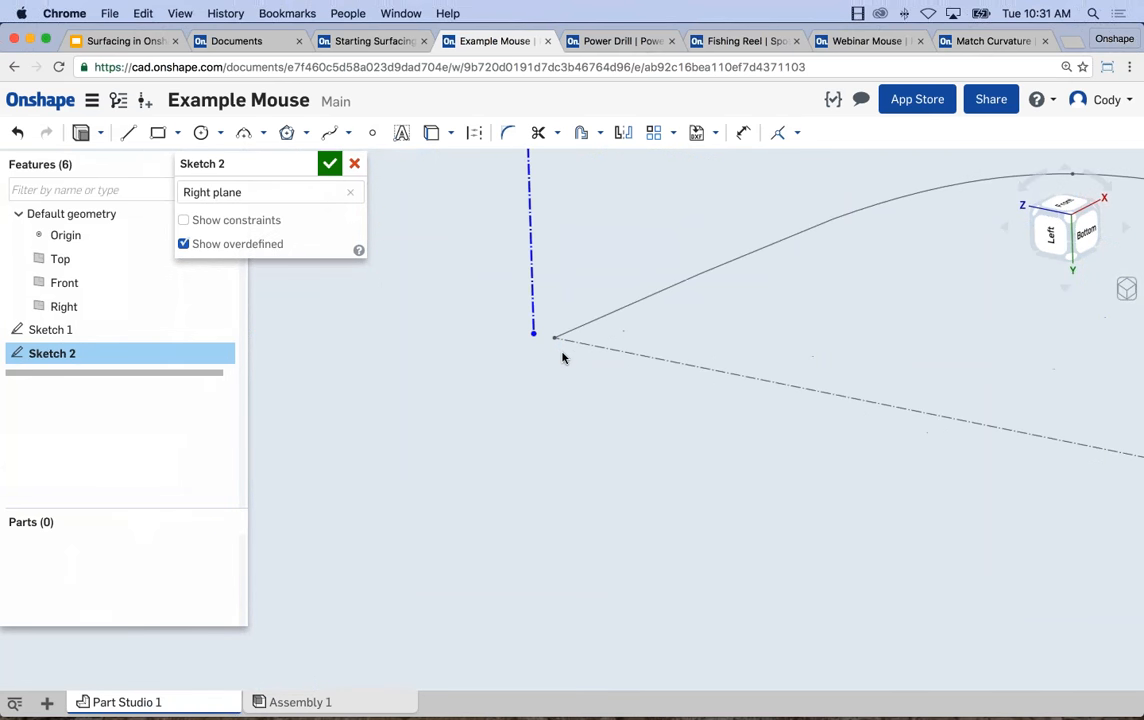
{"action": "left_click", "coordinate": [534, 306]}
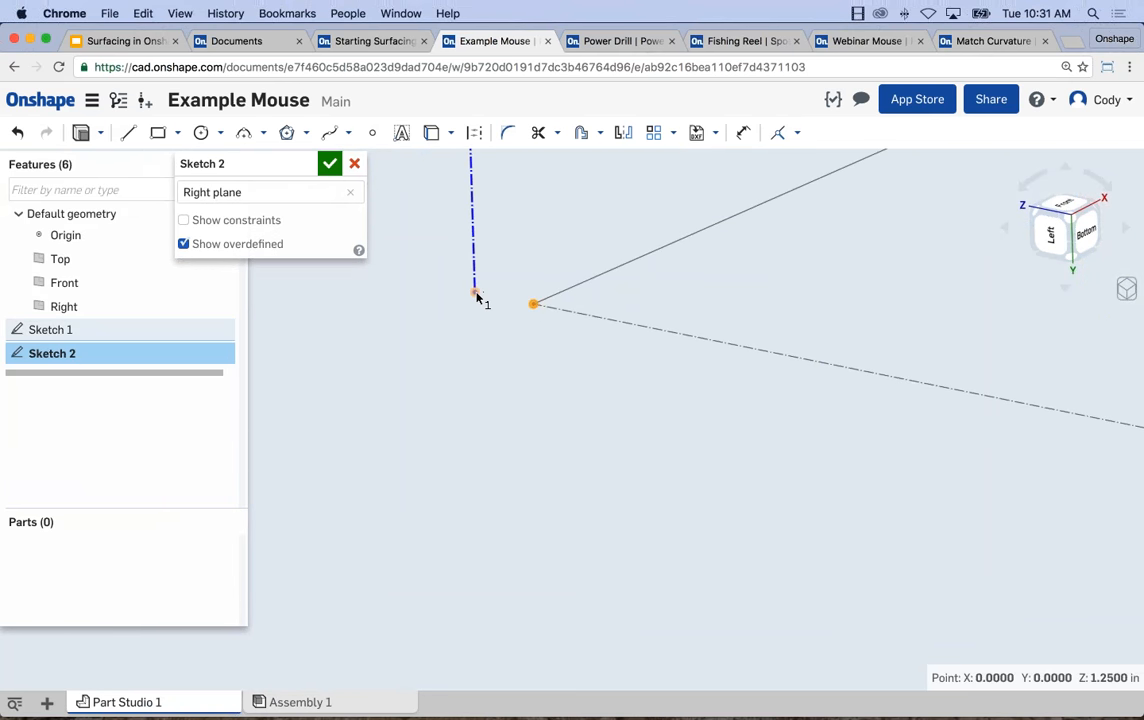
{"action": "left_click", "coordinate": [474, 292]}
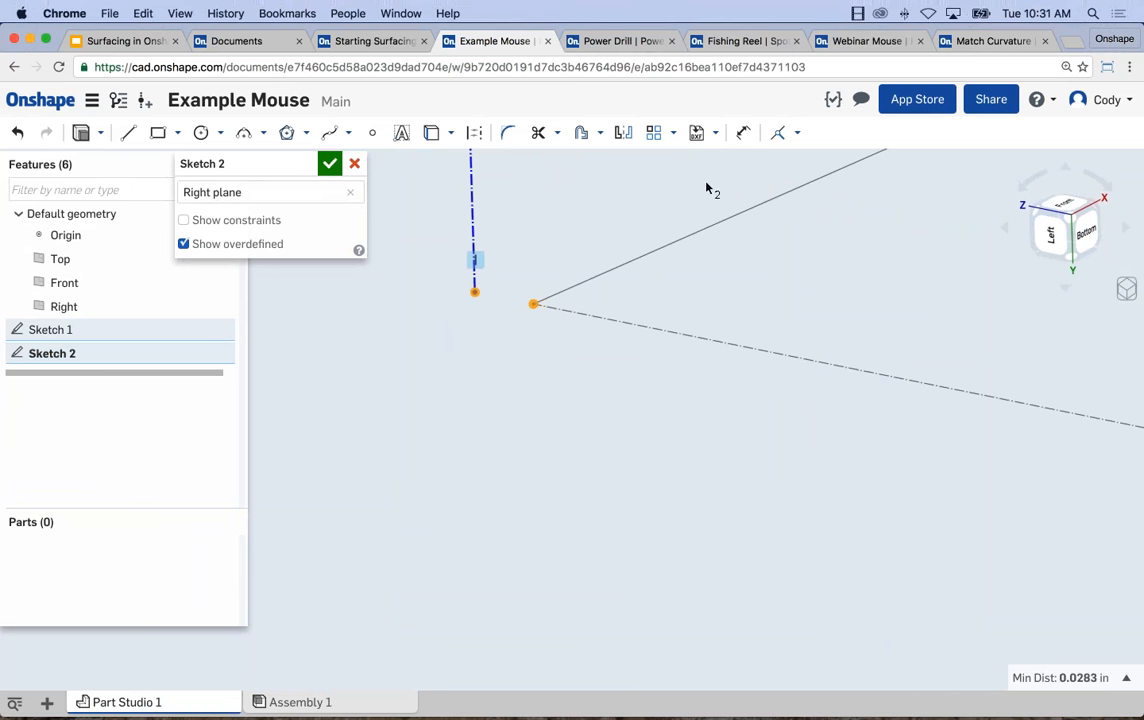
{"action": "left_click", "coordinate": [778, 132]}
Dimension the -Z vertical construction line's height to 0.75 in.
{"action": "scroll", "coordinate": [802, 447], "scroll_direction": "down", "scroll_amount": 3}
{"action": "middle_click_drag", "start_coordinate": [883, 488], "coordinate": [782, 496]}
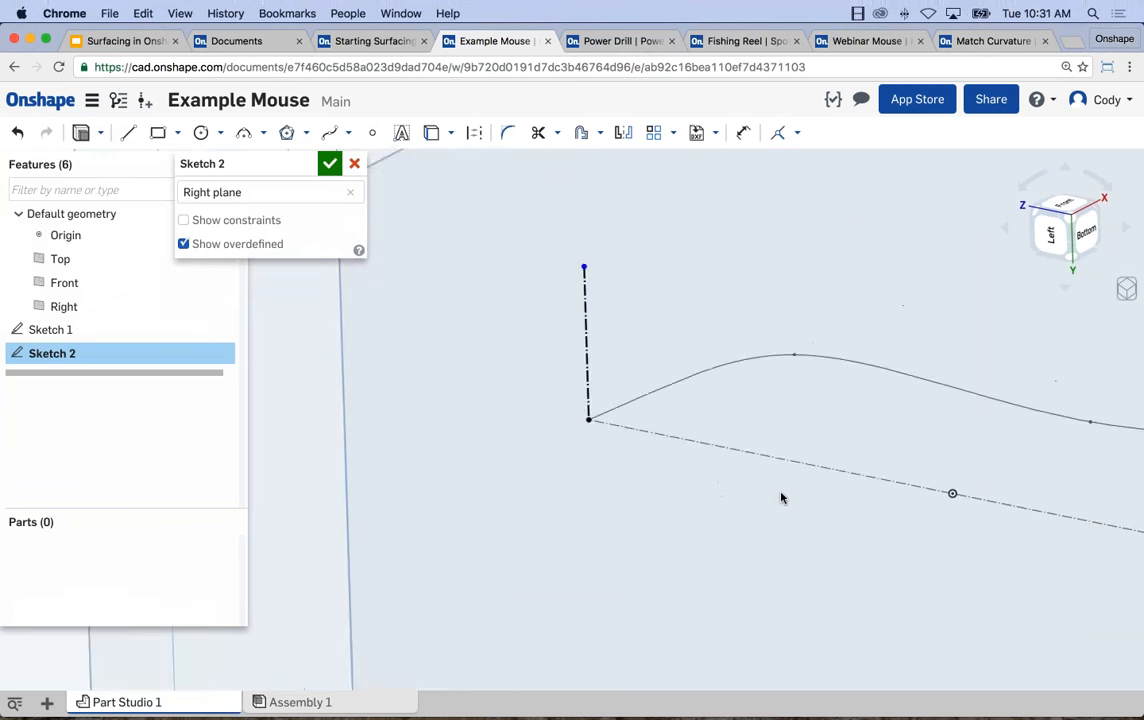
{"action": "scroll", "coordinate": [782, 497], "scroll_direction": "down", "scroll_amount": 3}
{"action": "middle_click_drag", "start_coordinate": [861, 525], "coordinate": [764, 507]}
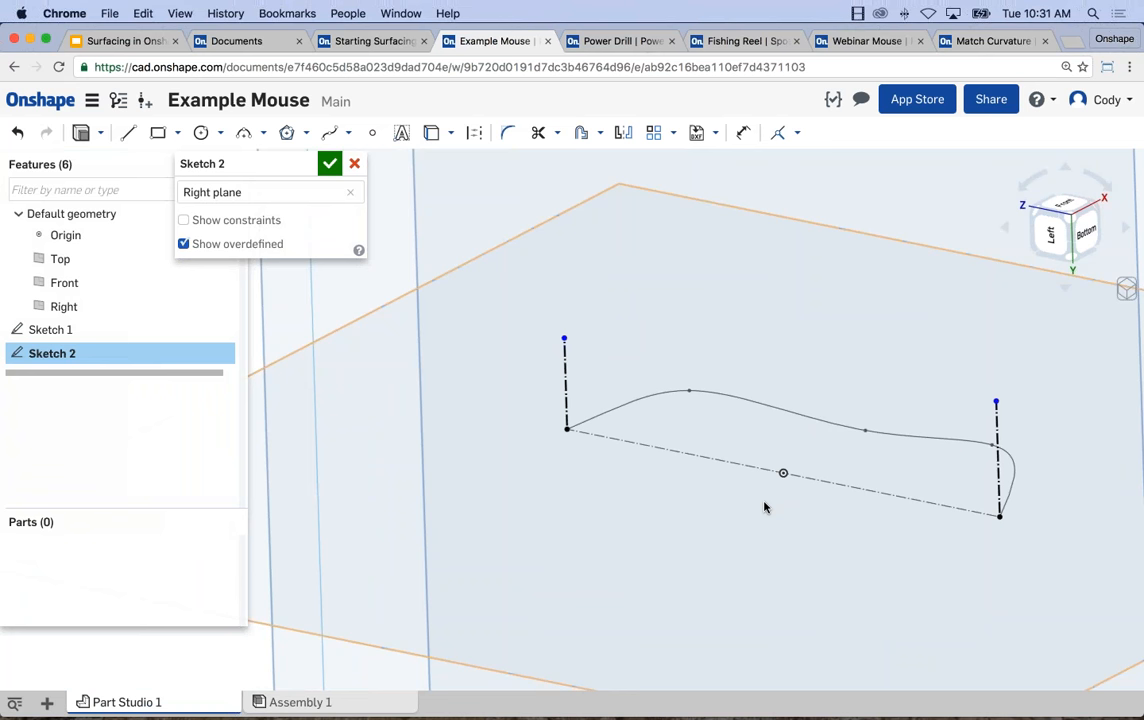
{"action": "key", "text": "d"}
{"action": "left_click", "coordinate": [998, 460]}
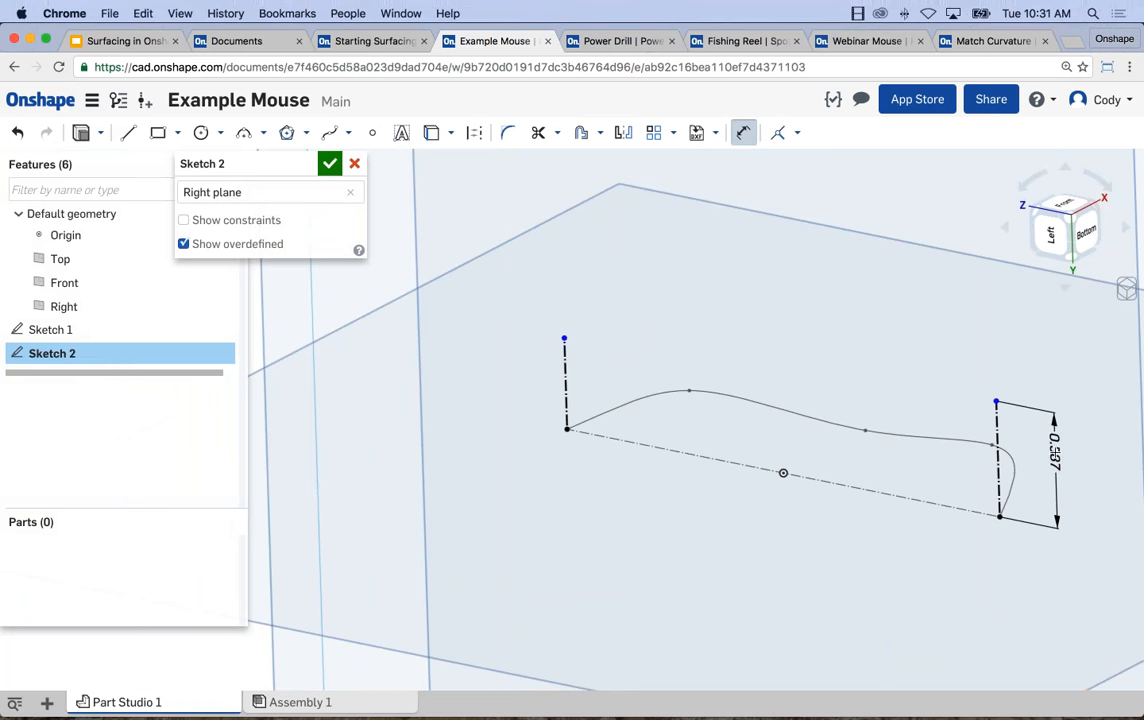
{"action": "left_click", "coordinate": [1058, 456]}
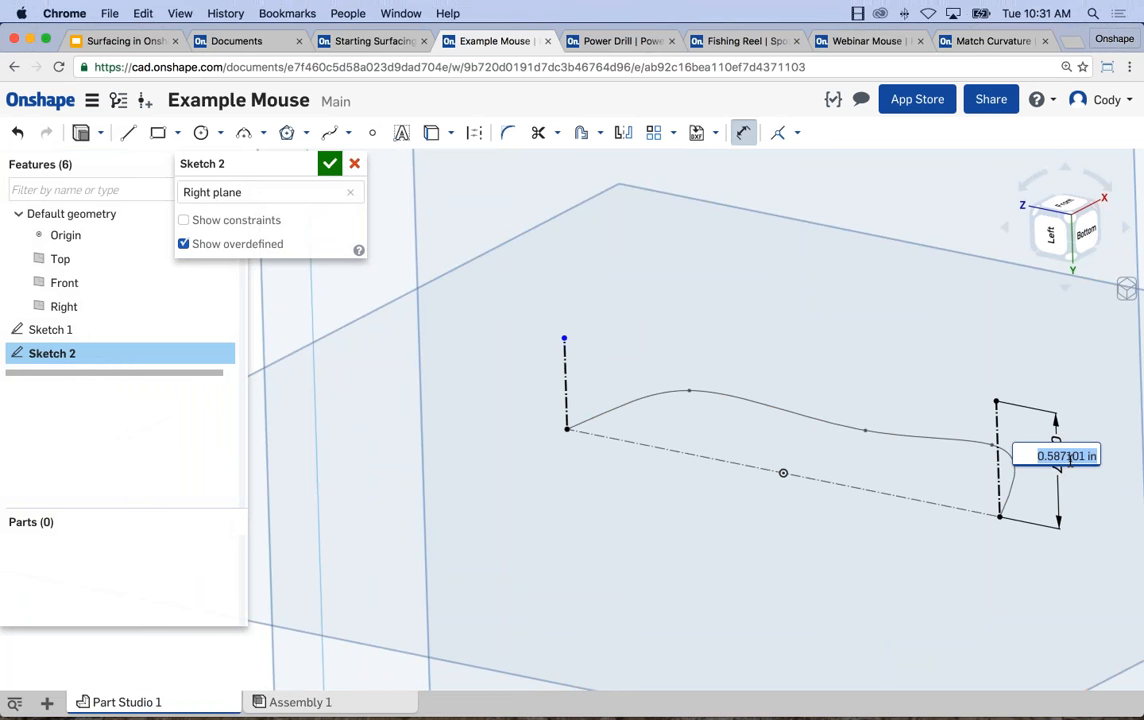
{"action": "type", "text": "0.75"}
{"action": "key", "text": "Return"}
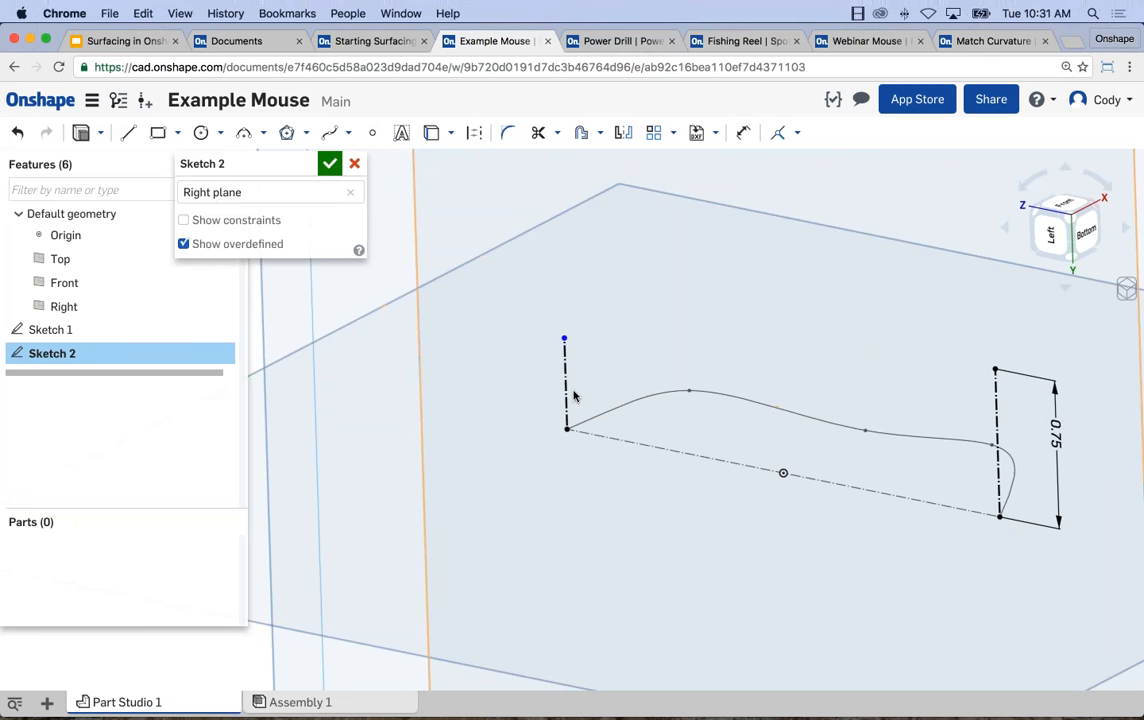
Dimension the +Z vertical construction line's height to 0.5 in.
{"action": "key", "text": "d"}
{"action": "left_click", "coordinate": [566, 385]}
{"action": "left_click", "coordinate": [520, 372]}
{"action": "type", "text": "0.5"}
{"action": "key", "text": "Return"}
{"action": "key", "text": "Escape"}
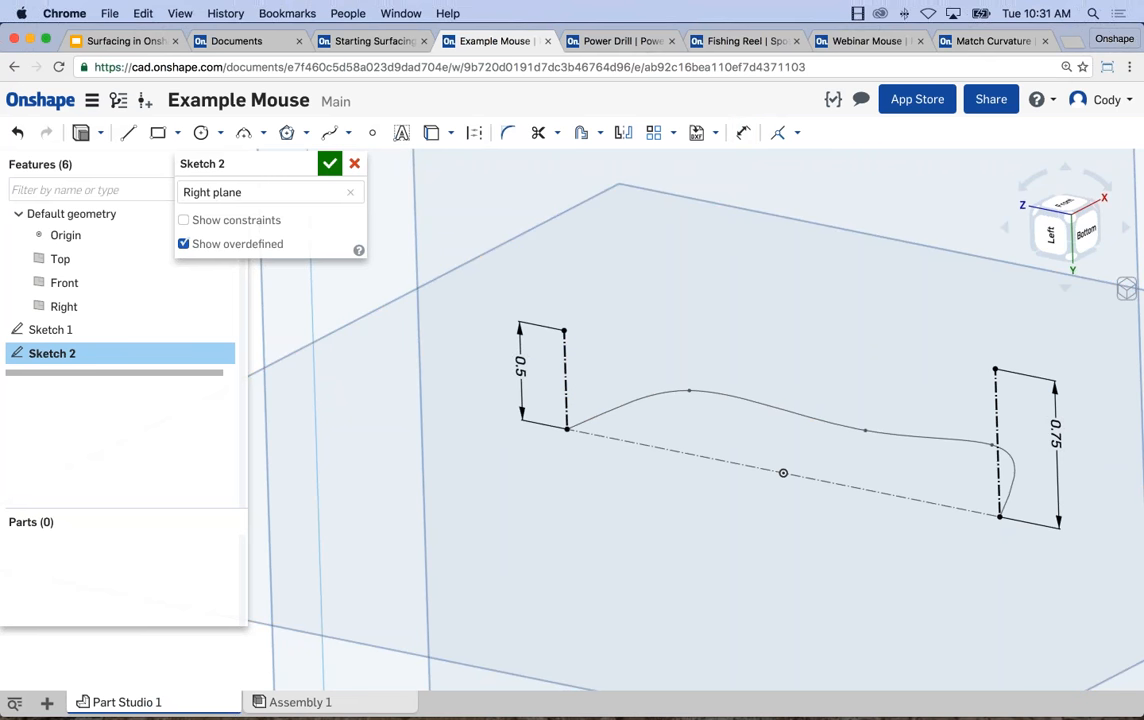
View the sketch plane head-on and draw a two-point spline between the upper endpoints of the 0.5 in and 0.75 in construction lines.
{"action": "key", "text": "n"}
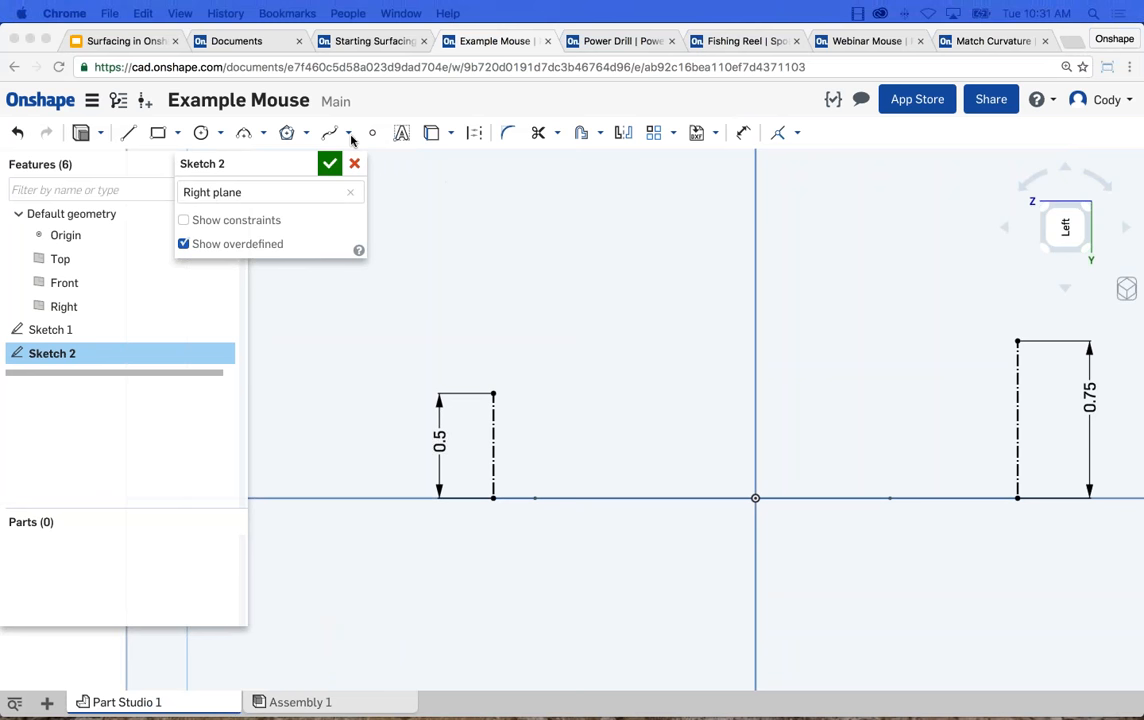
{"action": "left_click", "coordinate": [329, 132]}
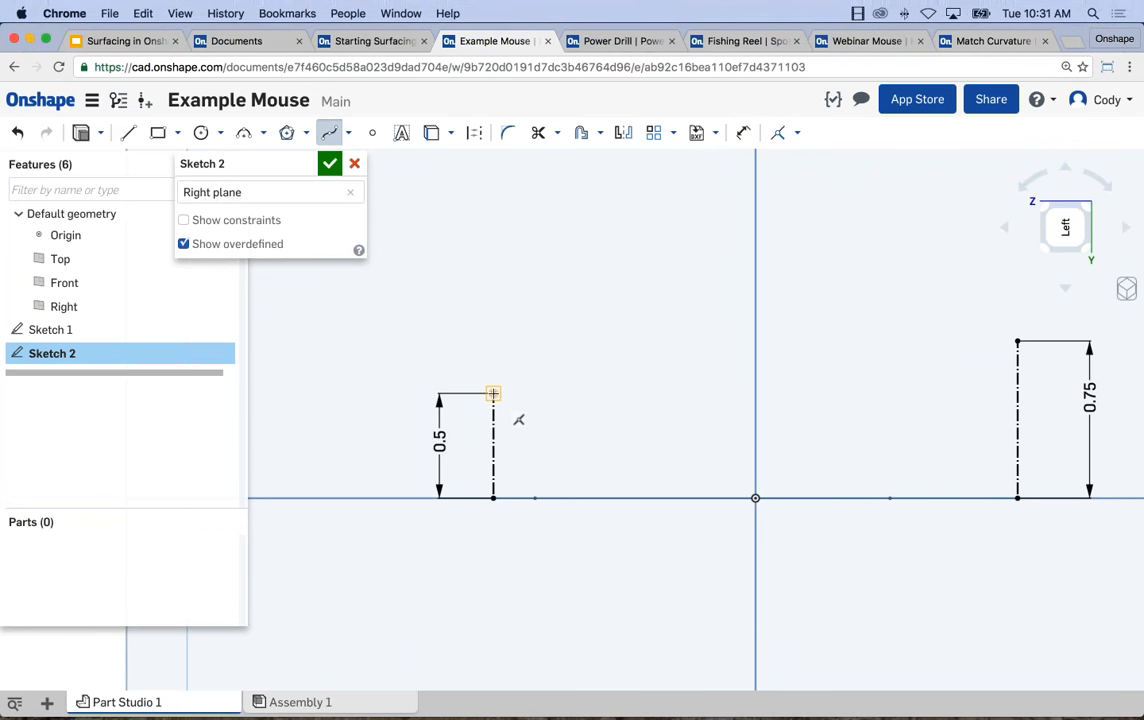
{"action": "left_click", "coordinate": [493, 393]}
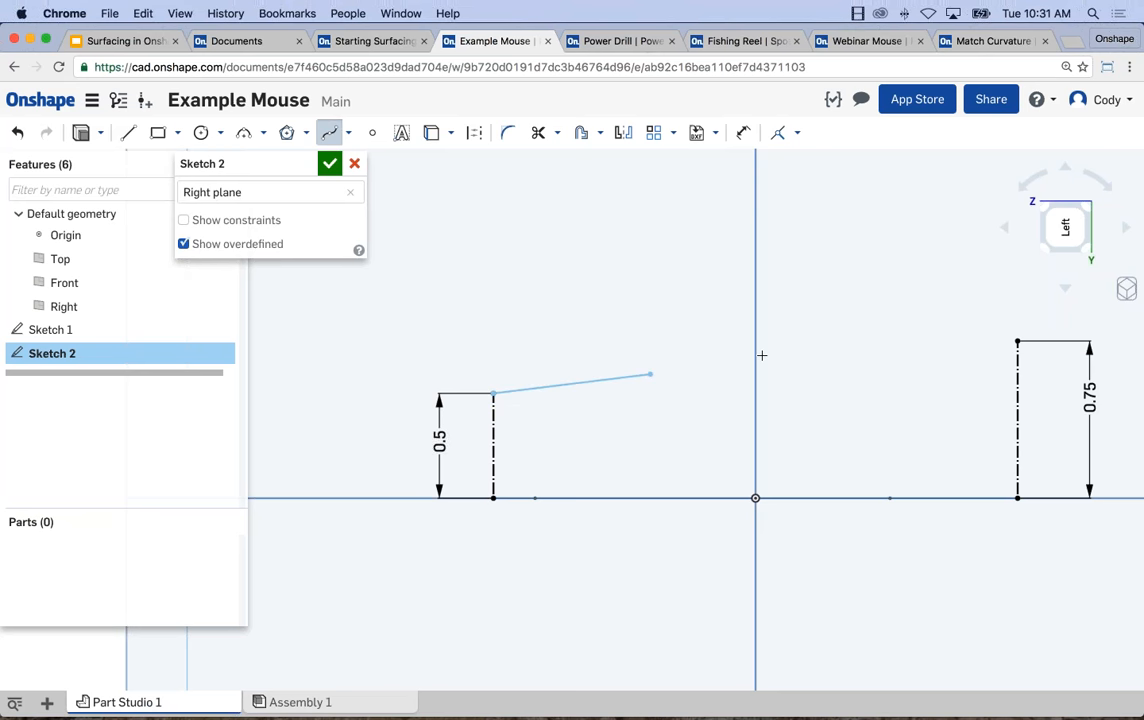
{"action": "double_click", "coordinate": [1017, 341]}
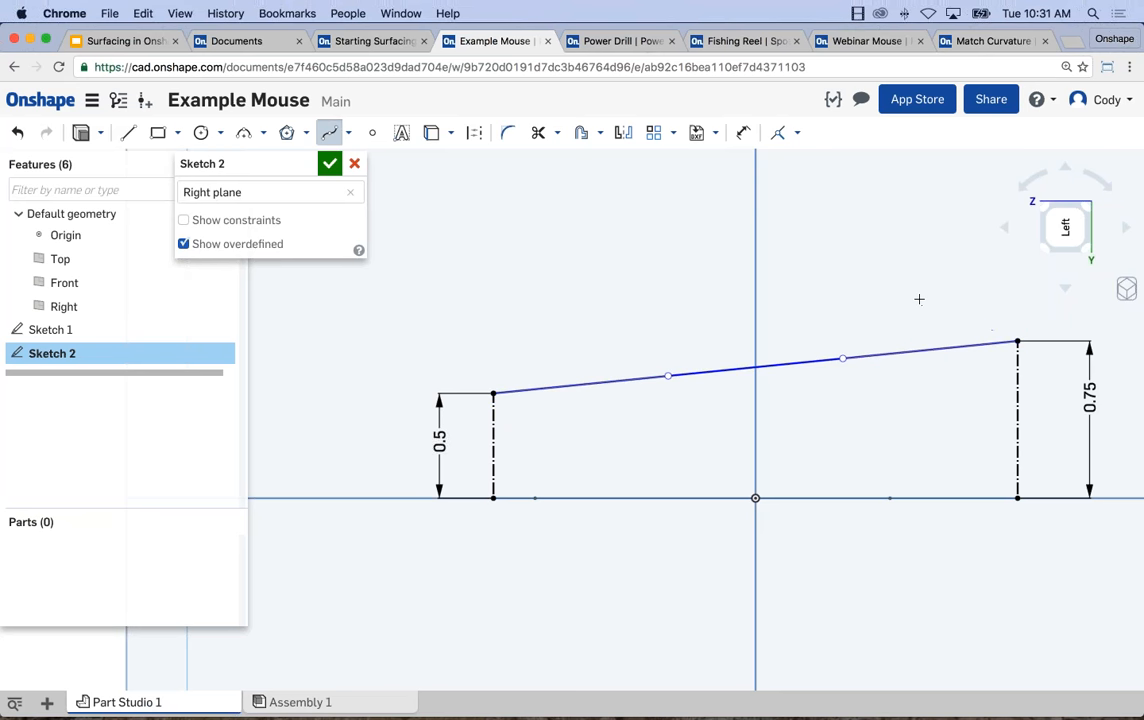
{"action": "key", "text": "Escape"}
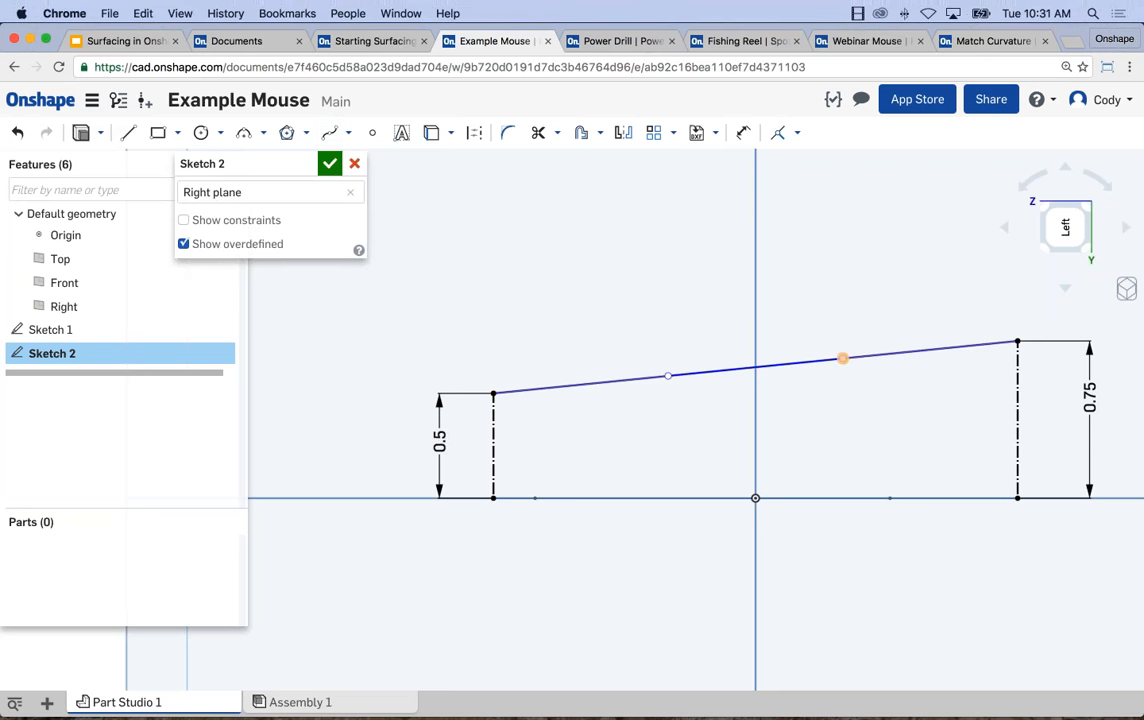
Shape the spline into a raised hump by lifting and lengthening its 0.75 in end handle and nearly levelling its 0.5 in end handle; finish the sketch.
{"action": "left_click_drag", "start_coordinate": [839, 347], "coordinate": [832, 286]}
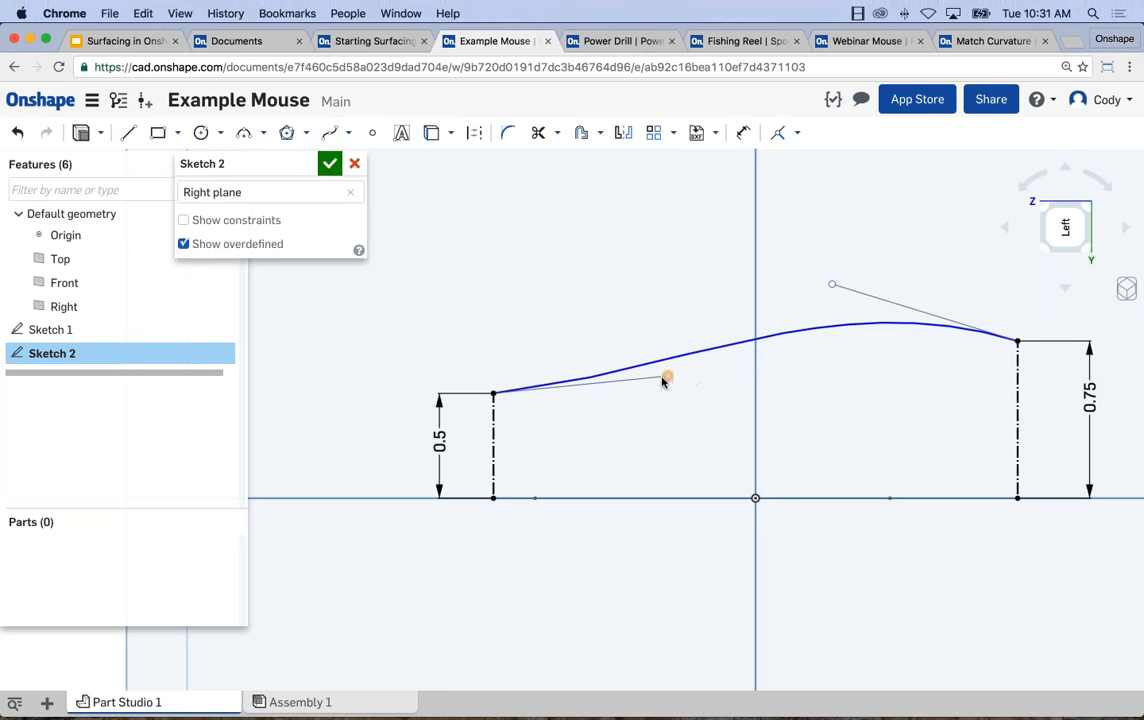
{"action": "left_click_drag", "start_coordinate": [666, 379], "coordinate": [659, 400]}
{"action": "left_click_drag", "start_coordinate": [833, 286], "coordinate": [654, 266]}
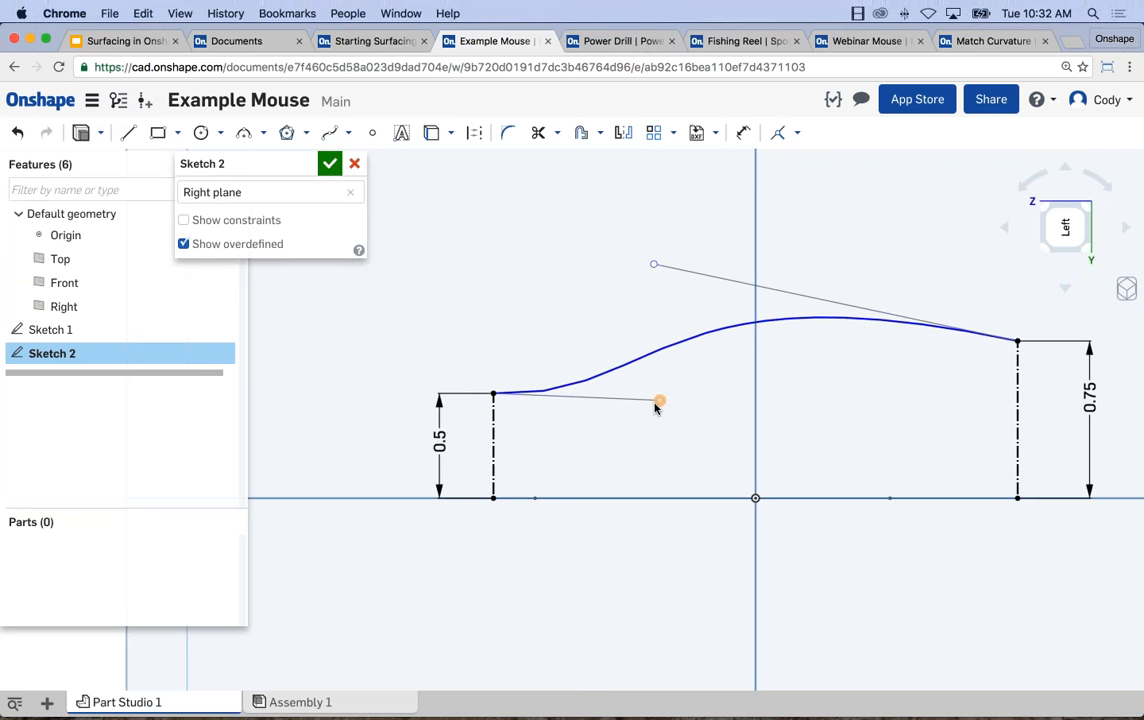
{"action": "left_click_drag", "start_coordinate": [659, 402], "coordinate": [682, 398]}
{"action": "scroll", "coordinate": [670, 340], "scroll_direction": "down", "scroll_amount": 1}
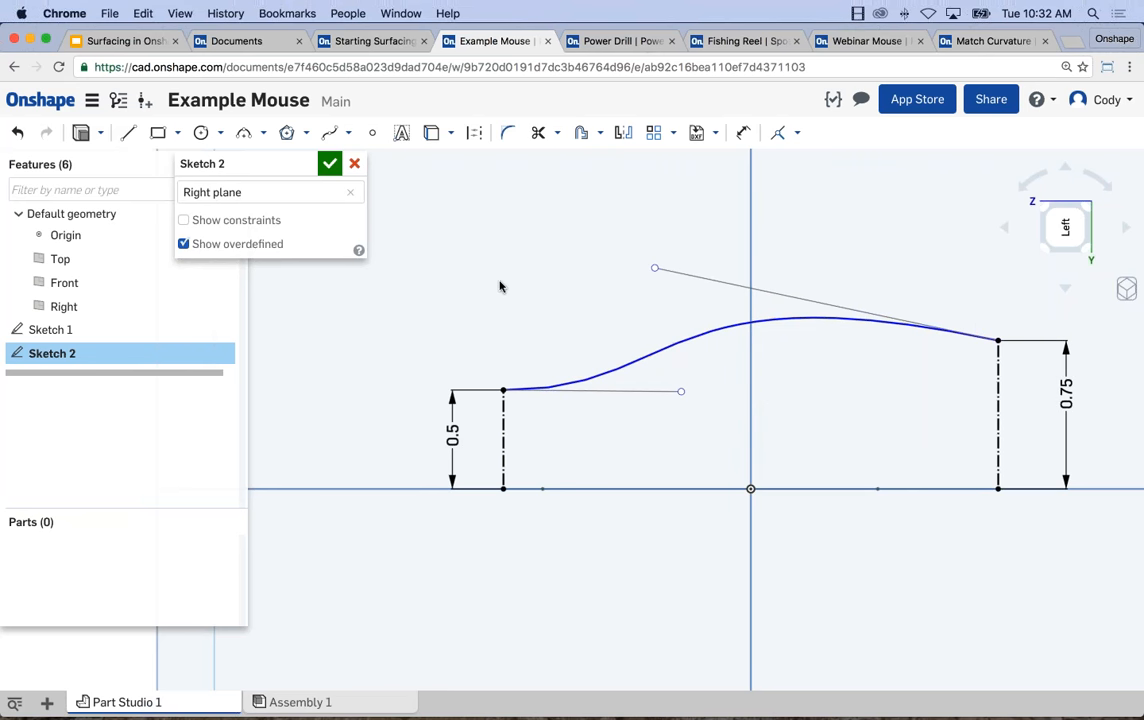
{"action": "left_click", "coordinate": [331, 165]}
Extrude the first sketch's spline as a surface with a blind depth of 1 in.
{"action": "mouse_move", "coordinate": [473, 275]}
{"action": "right_mouse_down"}
{"action": "mouse_move", "coordinate": [460, 264]}
{"action": "mouse_move", "coordinate": [462, 299]}
{"action": "mouse_move", "coordinate": [467, 290]}
{"action": "mouse_move", "coordinate": [503, 309]}
{"action": "mouse_move", "coordinate": [508, 335]}
{"action": "mouse_move", "coordinate": [588, 354]}
{"action": "right_mouse_up"}
{"action": "scroll", "coordinate": [587, 355], "scroll_direction": "down", "scroll_amount": 1}
{"action": "middle_click_drag", "start_coordinate": [585, 375], "coordinate": [605, 357]}
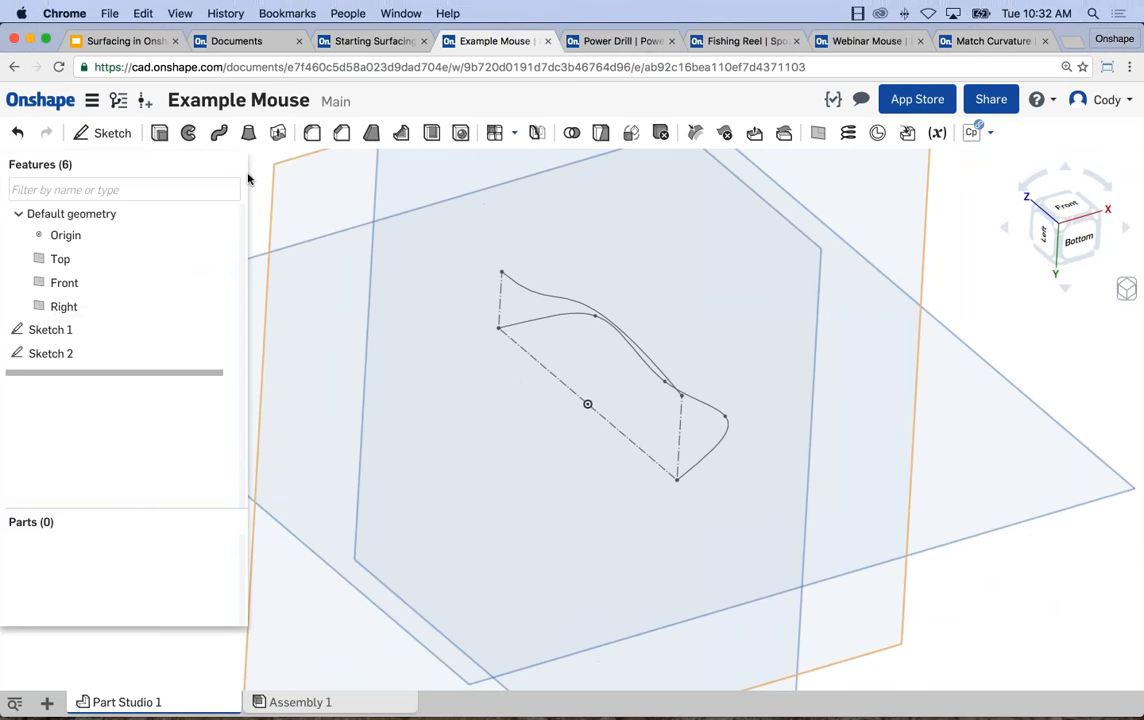
{"action": "left_click", "coordinate": [159, 133]}
{"action": "left_click", "coordinate": [292, 187]}
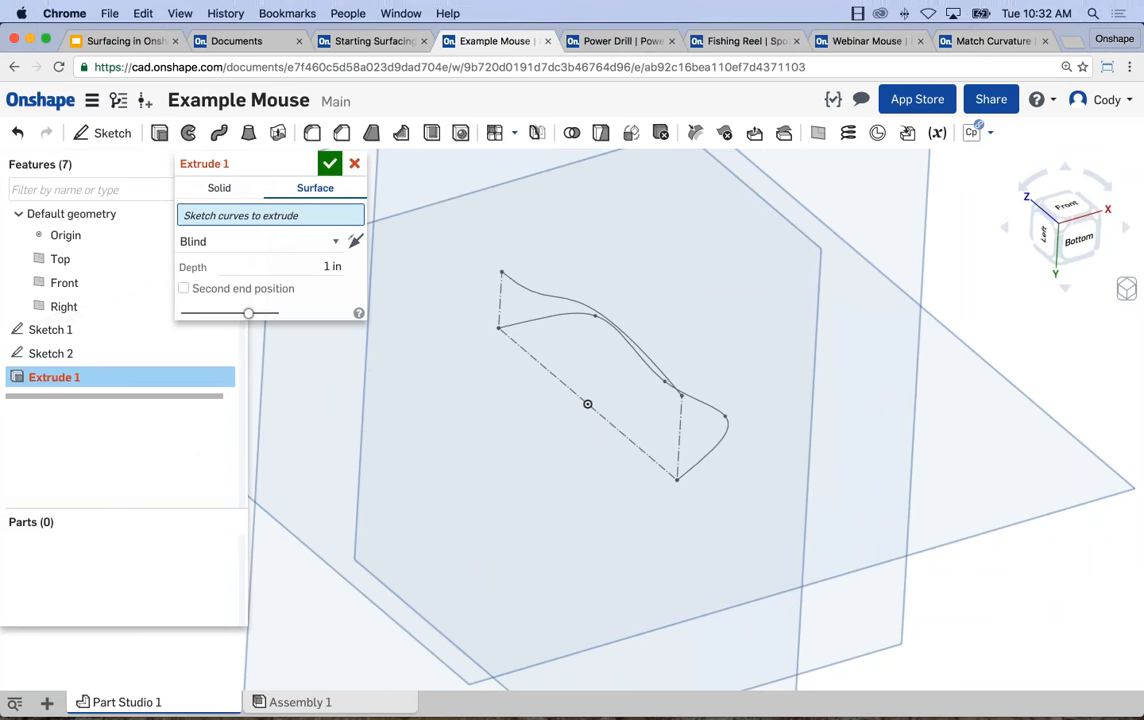
{"action": "left_click", "coordinate": [548, 318]}
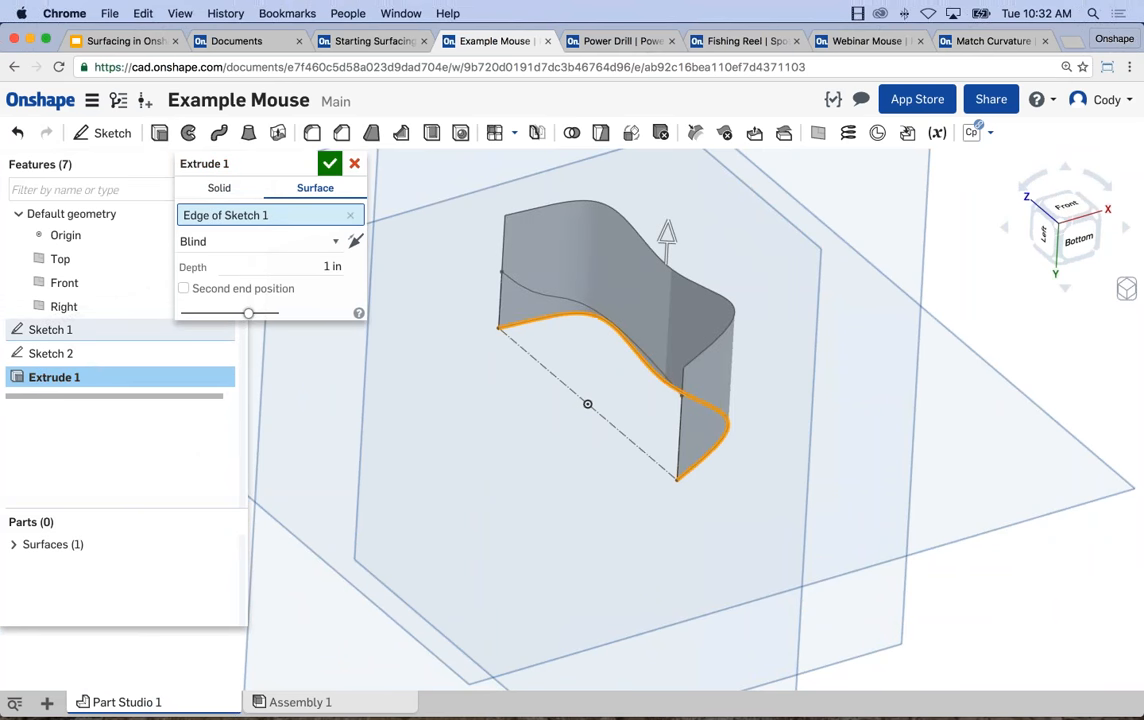
{"action": "left_click", "coordinate": [328, 163]}
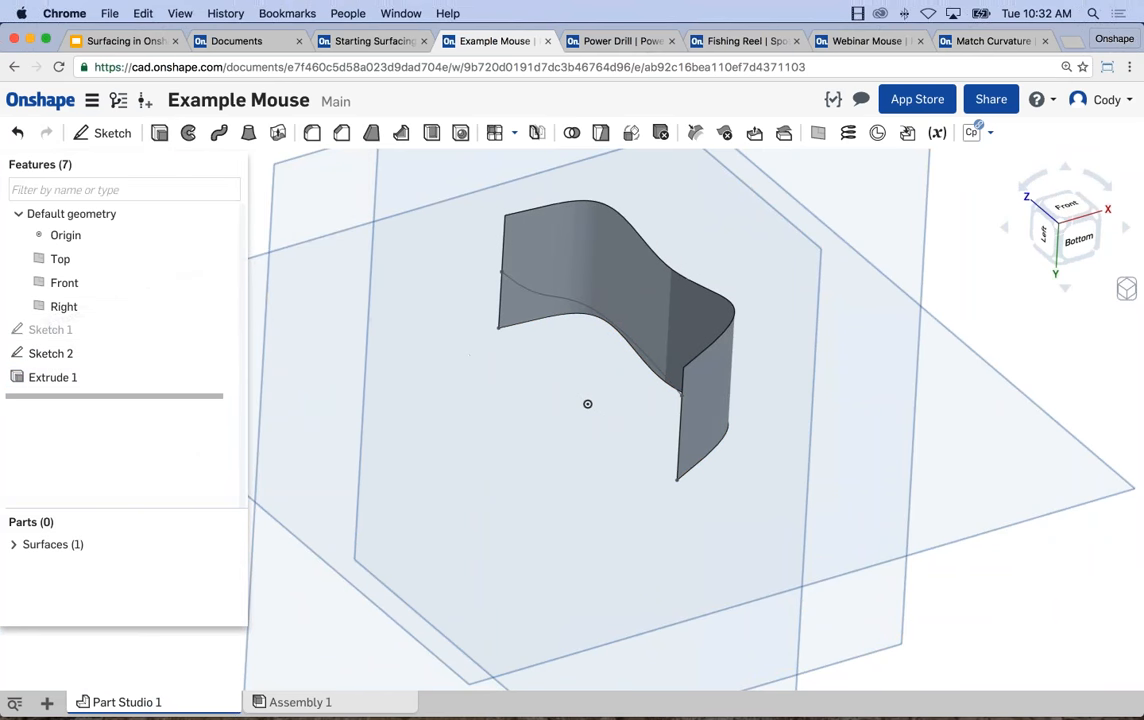
Extrude the second sketch's spline as a surface with a blind depth of 1 in so that it crosses the side wall surface.
{"action": "left_click", "coordinate": [159, 133]}
{"action": "left_click", "coordinate": [312, 187]}
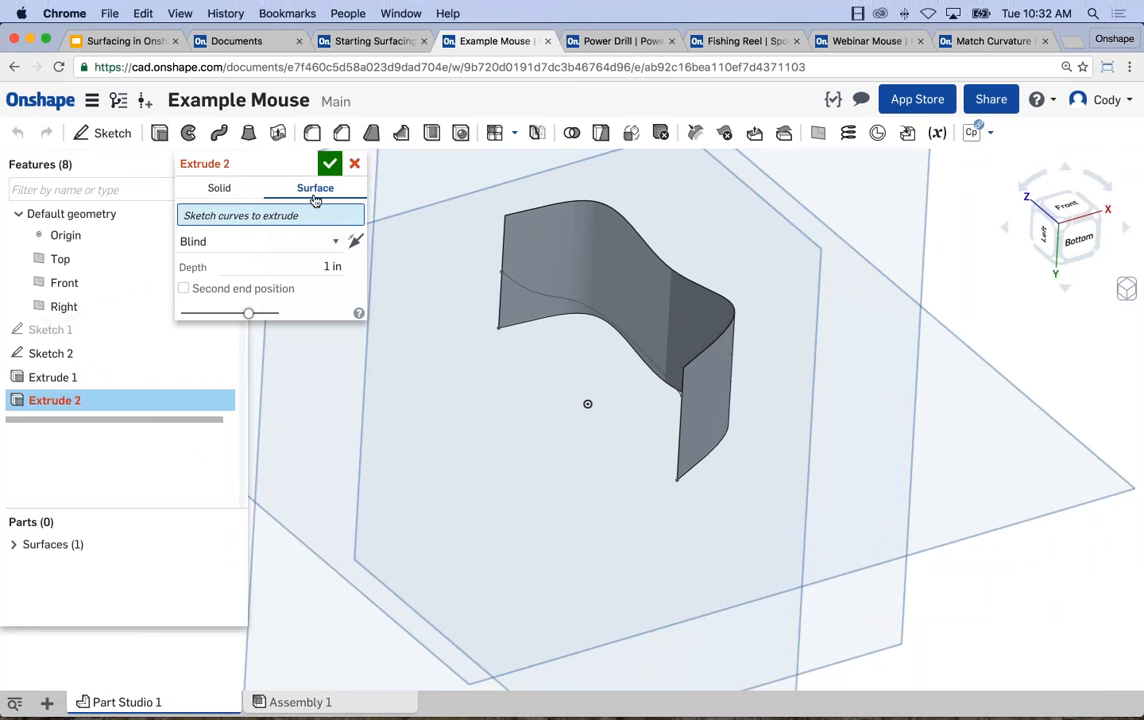
{"action": "left_click", "coordinate": [523, 277]}
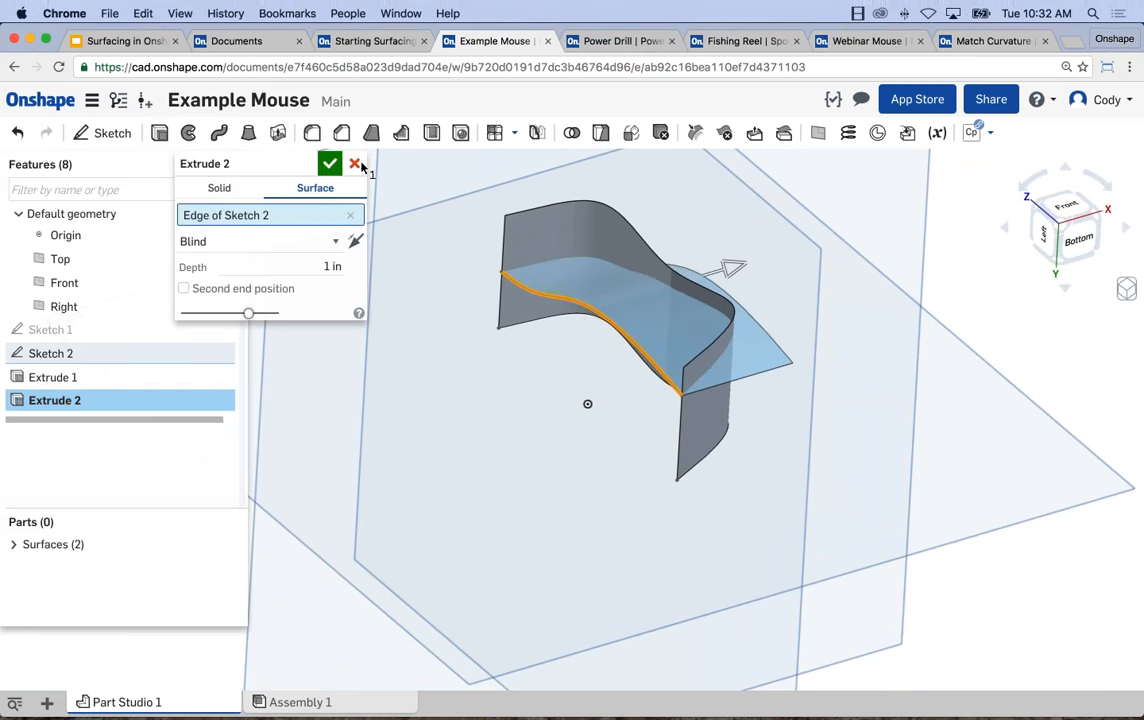
{"action": "left_click", "coordinate": [329, 164]}
{"action": "right_click_drag", "start_coordinate": [467, 340], "coordinate": [443, 345]}
{"action": "scroll", "coordinate": [638, 420], "scroll_direction": "up", "scroll_amount": 5}
{"action": "right_click_drag", "start_coordinate": [628, 434], "coordinate": [791, 392]}
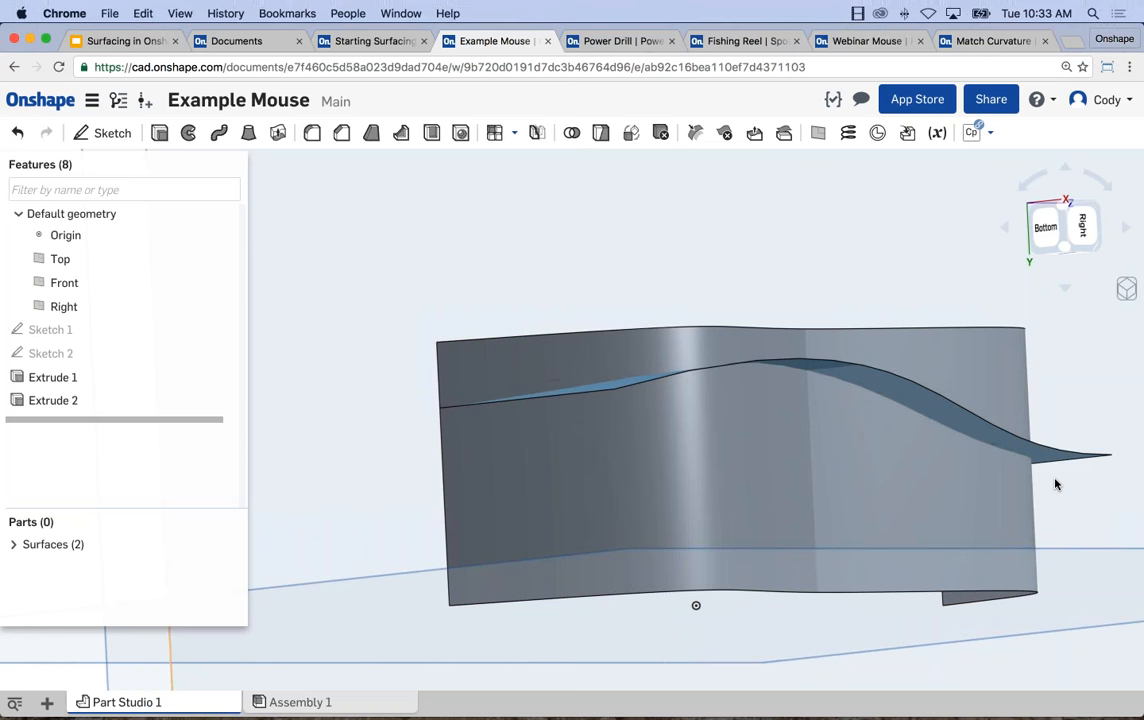
{"action": "right_click_drag", "start_coordinate": [873, 329], "coordinate": [736, 337]}
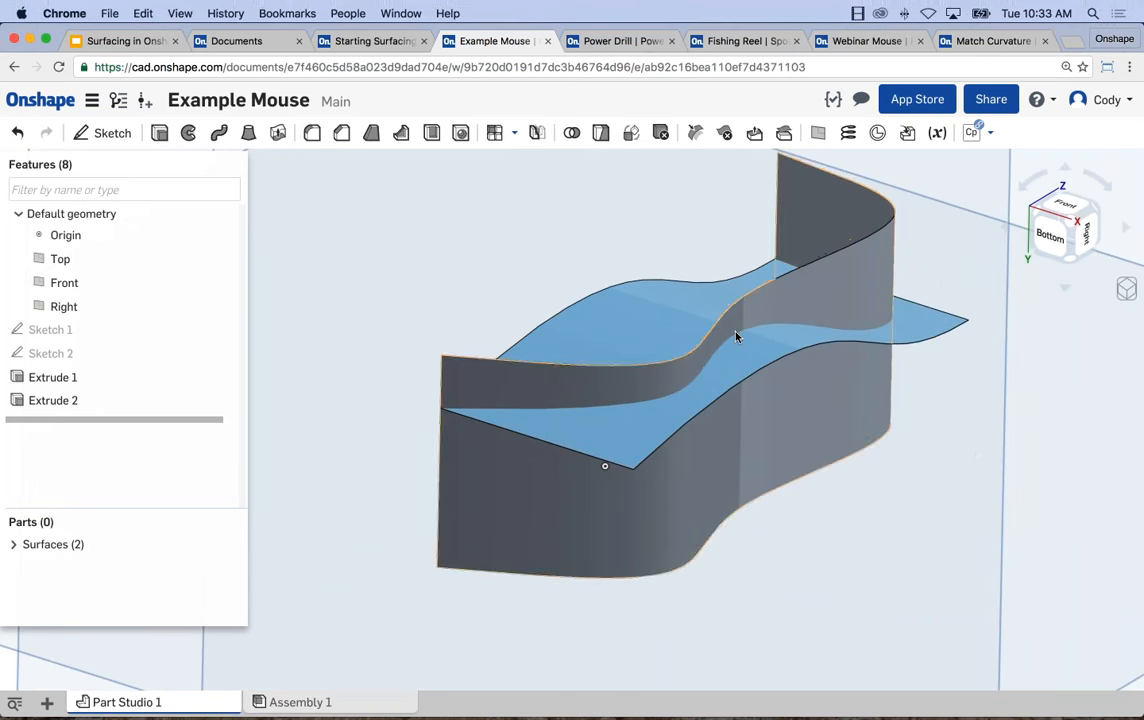
Split the side wall surface with the wavy surface that crosses it, keeping the splitting tool surface.
{"action": "scroll", "coordinate": [805, 347], "scroll_direction": "down", "scroll_amount": 1}
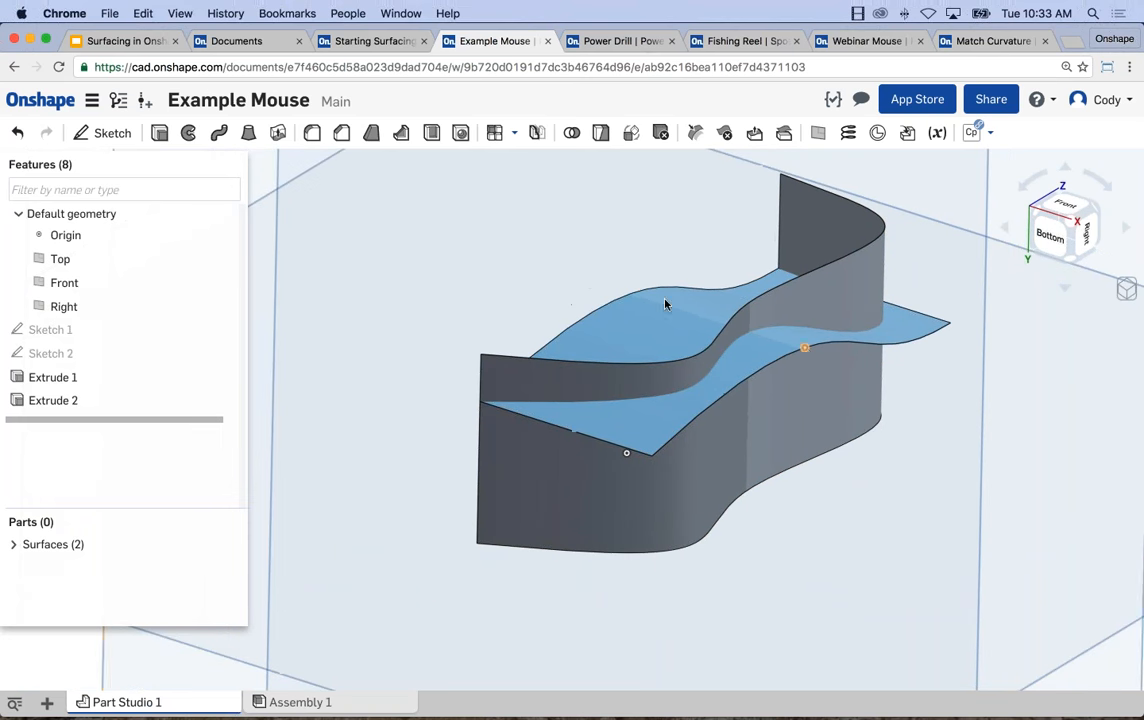
{"action": "scroll", "coordinate": [550, 270], "scroll_direction": "down", "scroll_amount": 4}
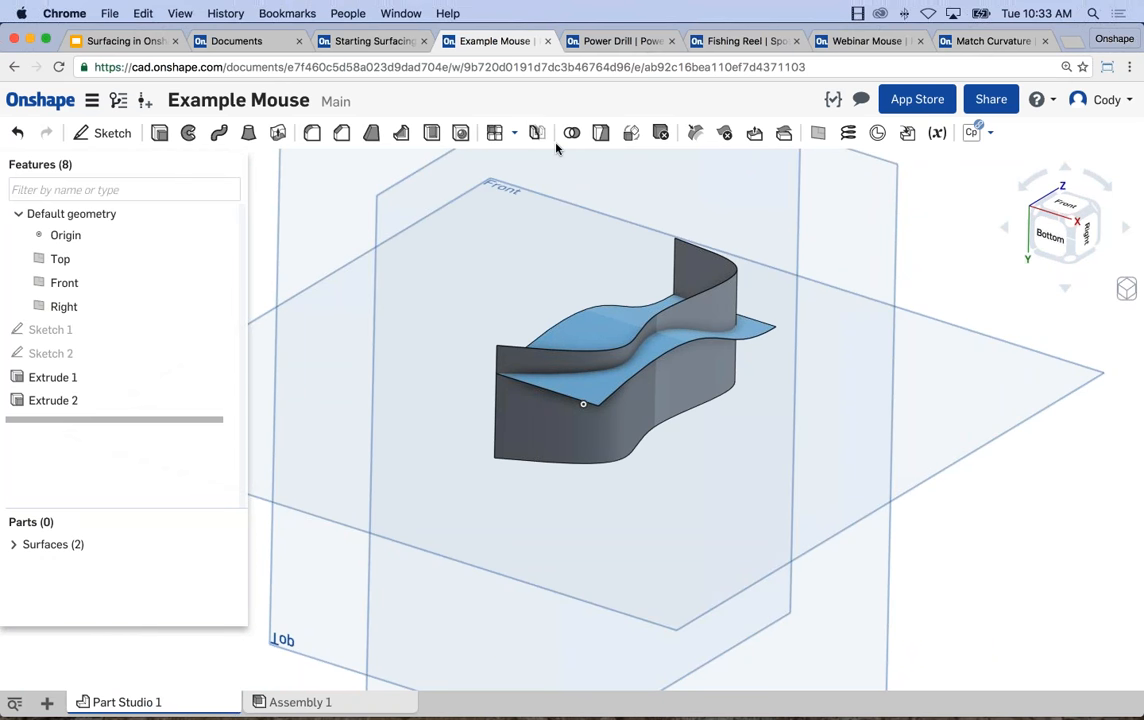
{"action": "left_click", "coordinate": [601, 133]}
{"action": "middle_click_drag", "start_coordinate": [625, 296], "coordinate": [630, 352]}
{"action": "scroll", "coordinate": [630, 353], "scroll_direction": "up", "scroll_amount": 2}
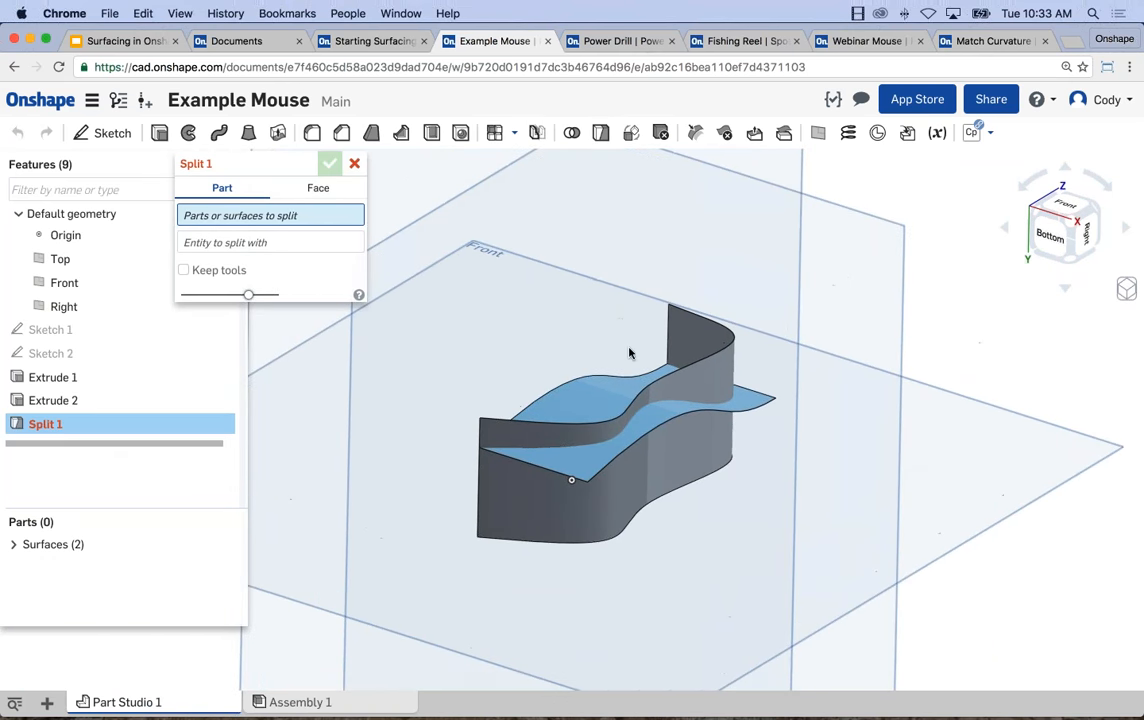
{"action": "scroll", "coordinate": [639, 371], "scroll_direction": "up", "scroll_amount": 1}
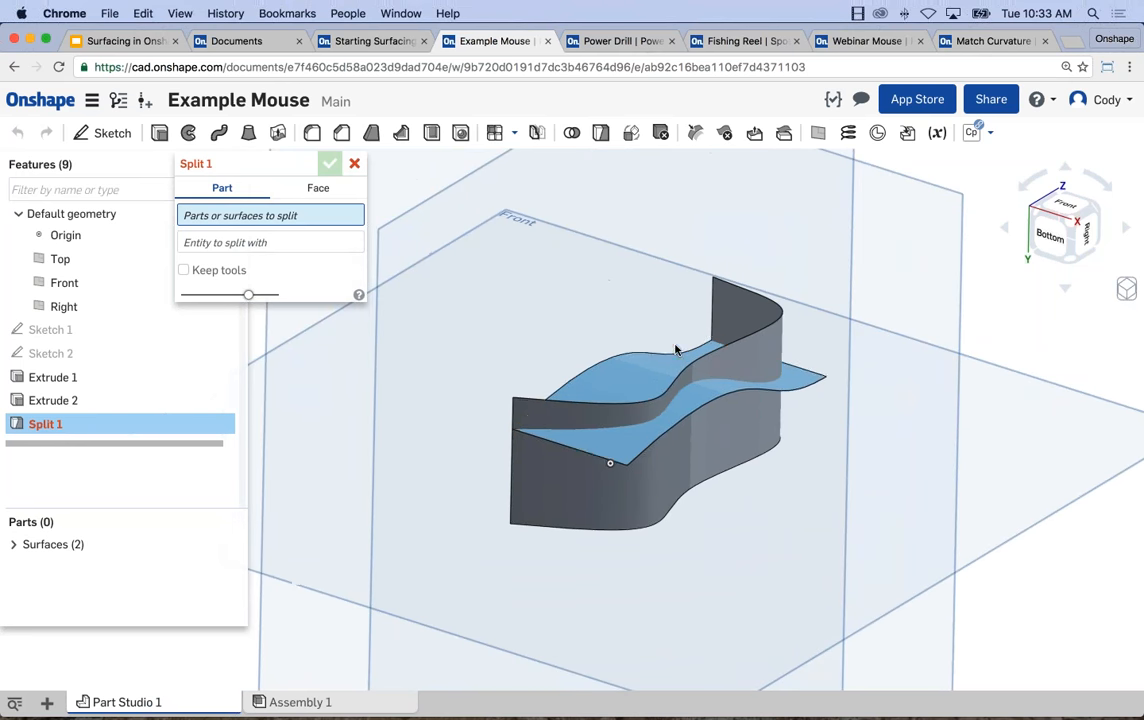
{"action": "scroll", "coordinate": [672, 373], "scroll_direction": "up", "scroll_amount": 2}
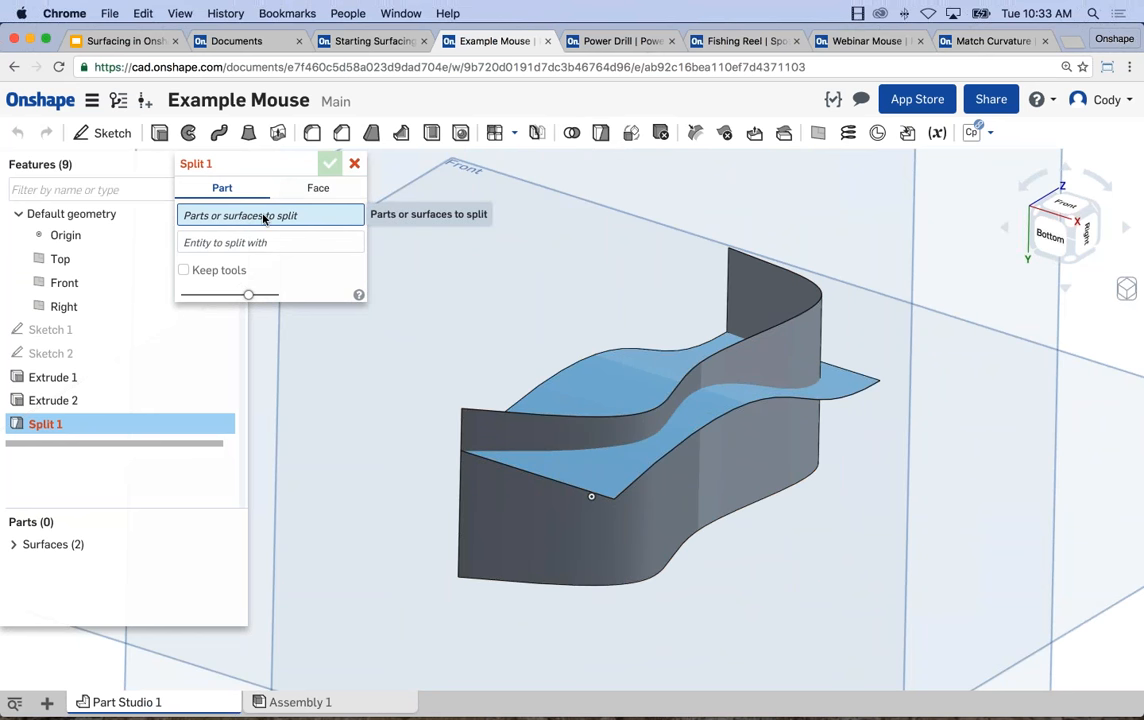
{"action": "left_click", "coordinate": [811, 340]}
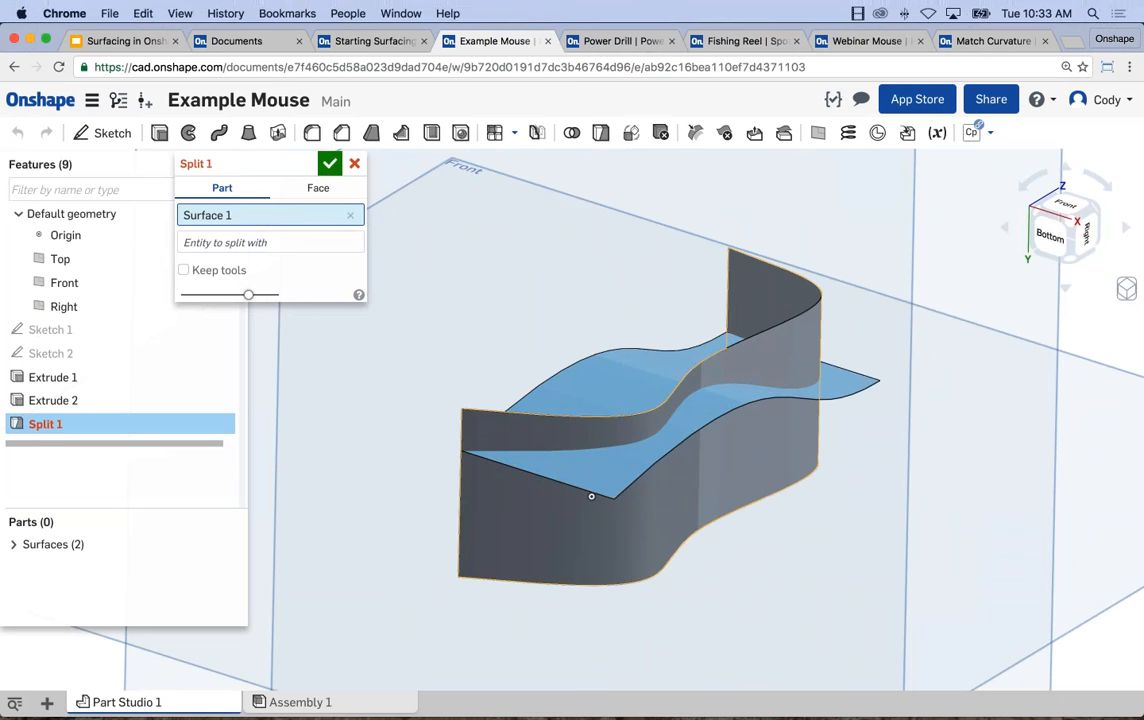
{"action": "left_click", "coordinate": [851, 392]}
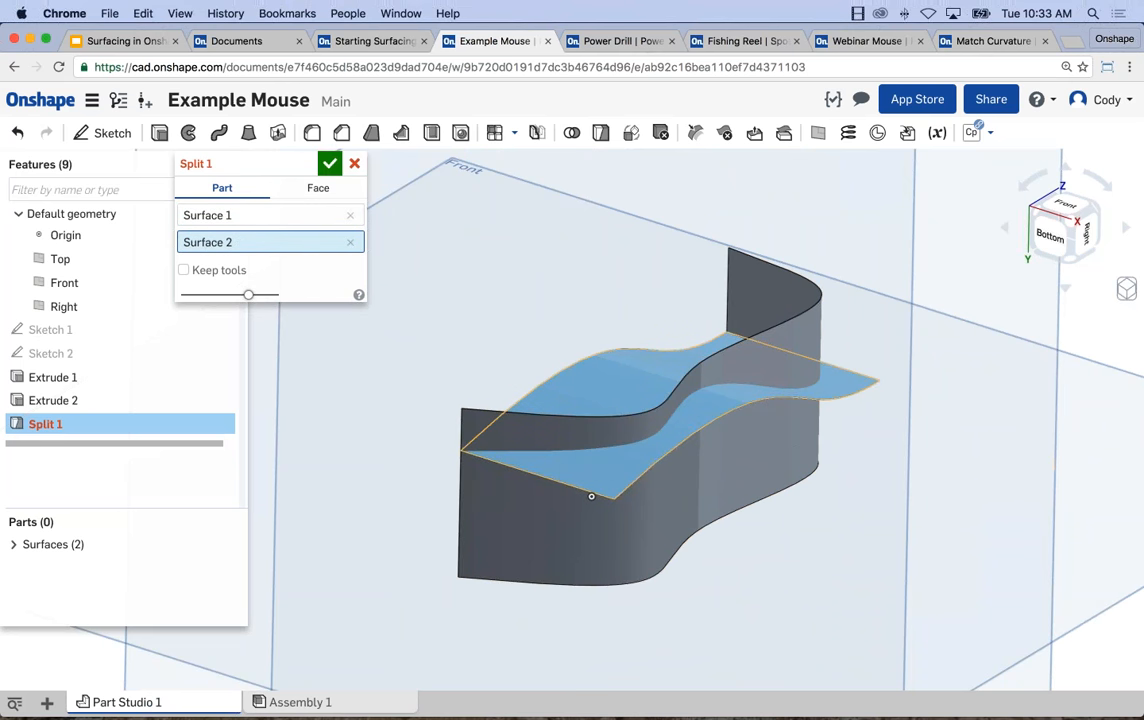
{"action": "scroll", "coordinate": [613, 440], "scroll_direction": "up", "scroll_amount": 5}
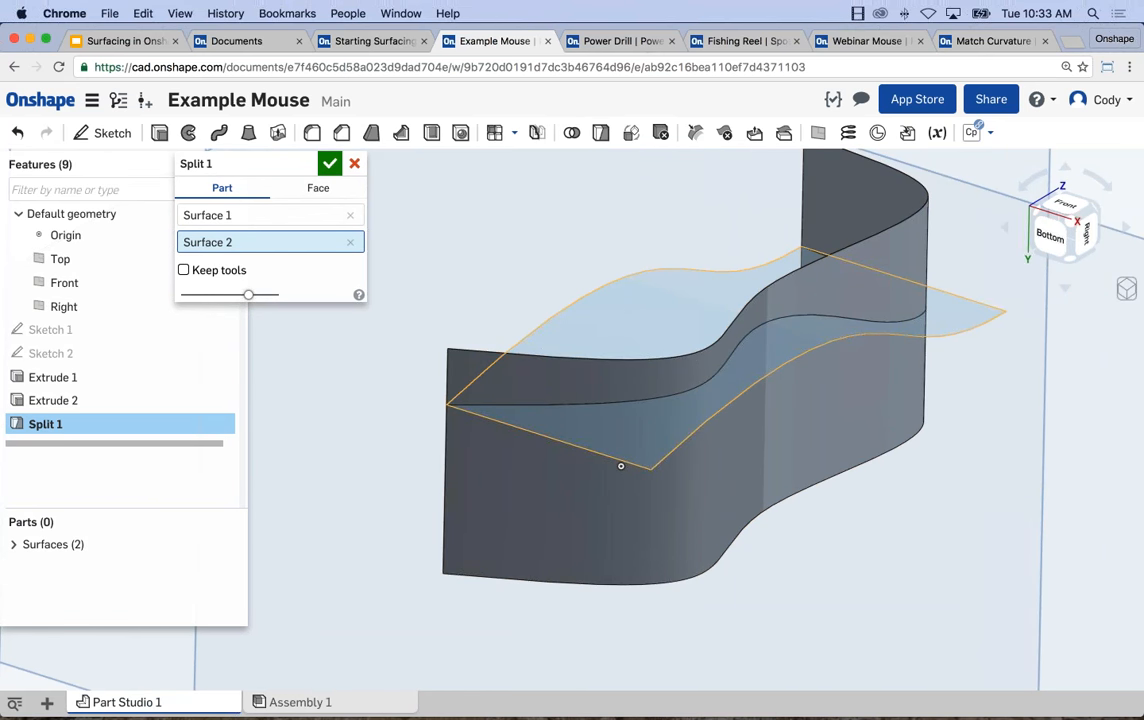
{"action": "left_click", "coordinate": [183, 270]}
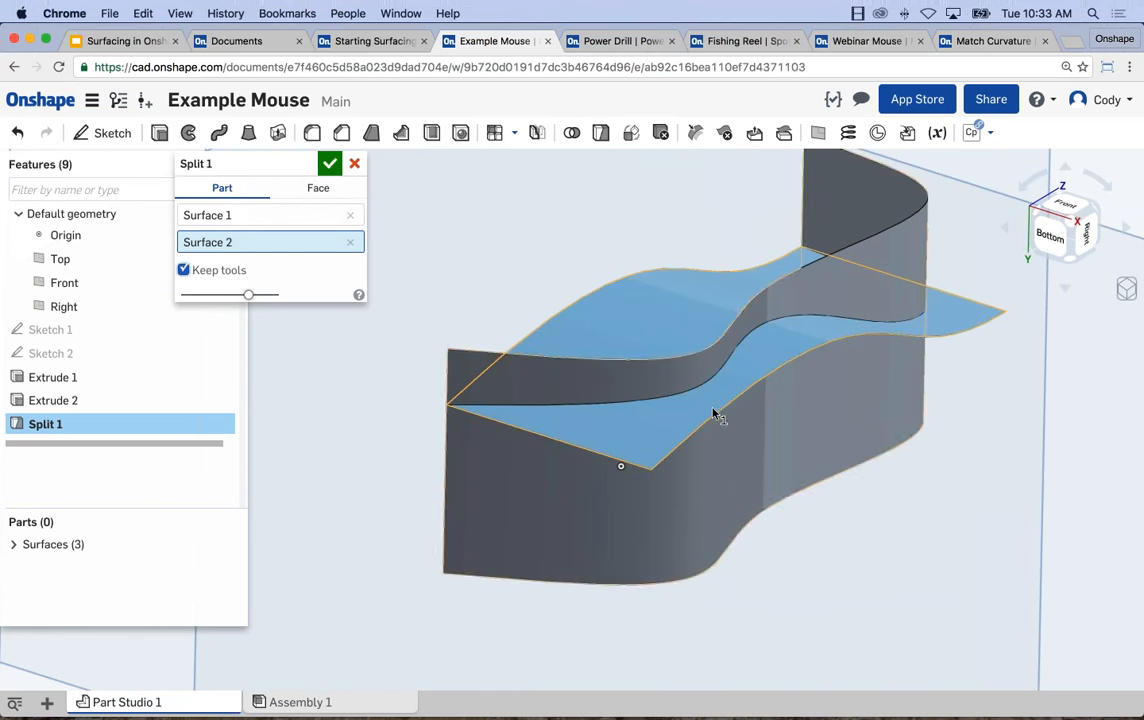
{"action": "left_click", "coordinate": [331, 165]}
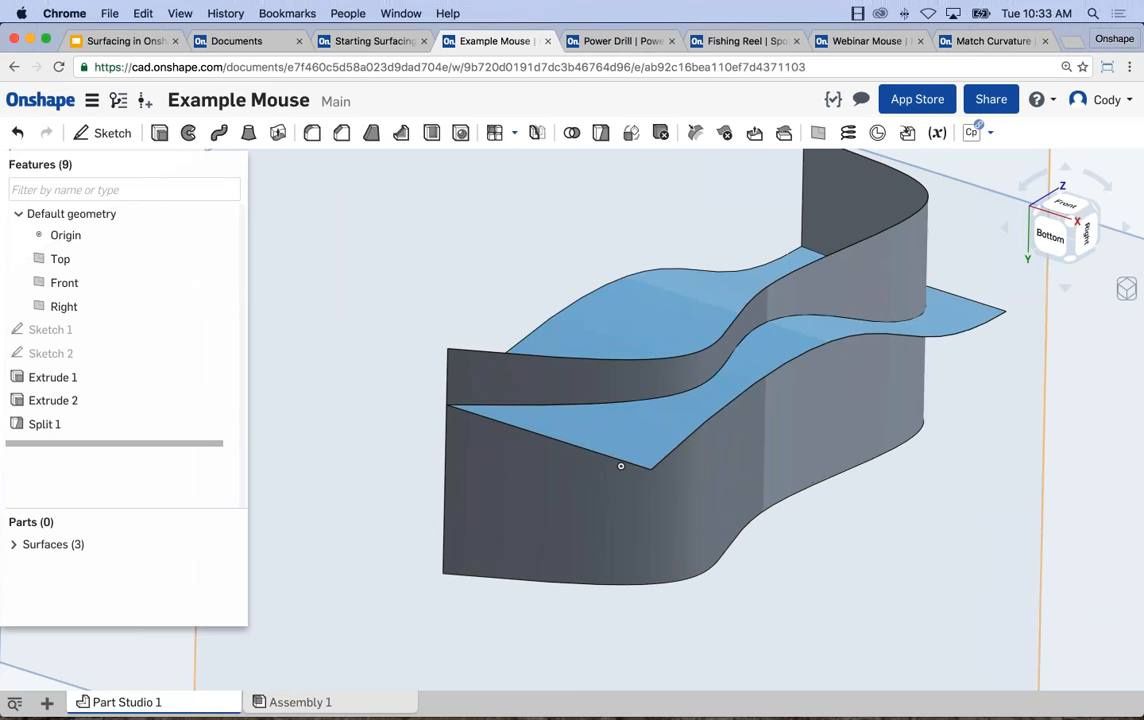
Inspect the split by temporarily hiding the wavy surface and the lower wall piece in turn and selecting the split edge.
{"action": "left_click", "coordinate": [14, 544]}
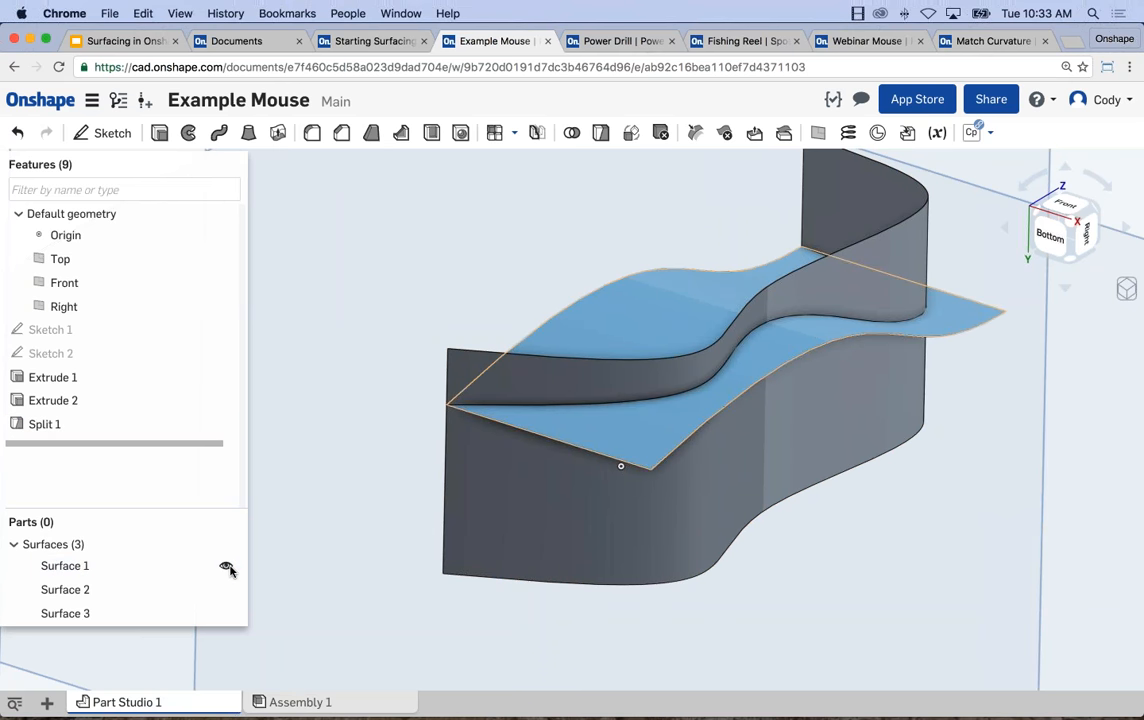
{"action": "left_click", "coordinate": [225, 567]}
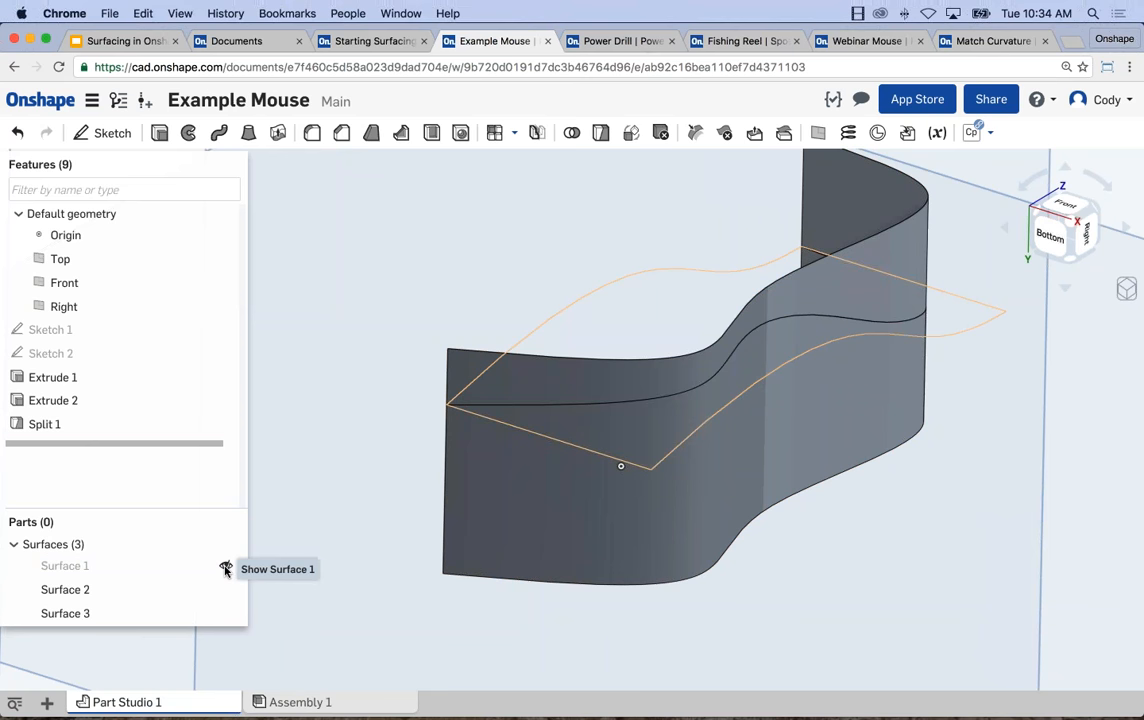
{"action": "left_click", "coordinate": [225, 567]}
{"action": "left_click", "coordinate": [225, 590]}
{"action": "right_click_drag", "start_coordinate": [462, 534], "coordinate": [480, 511]}
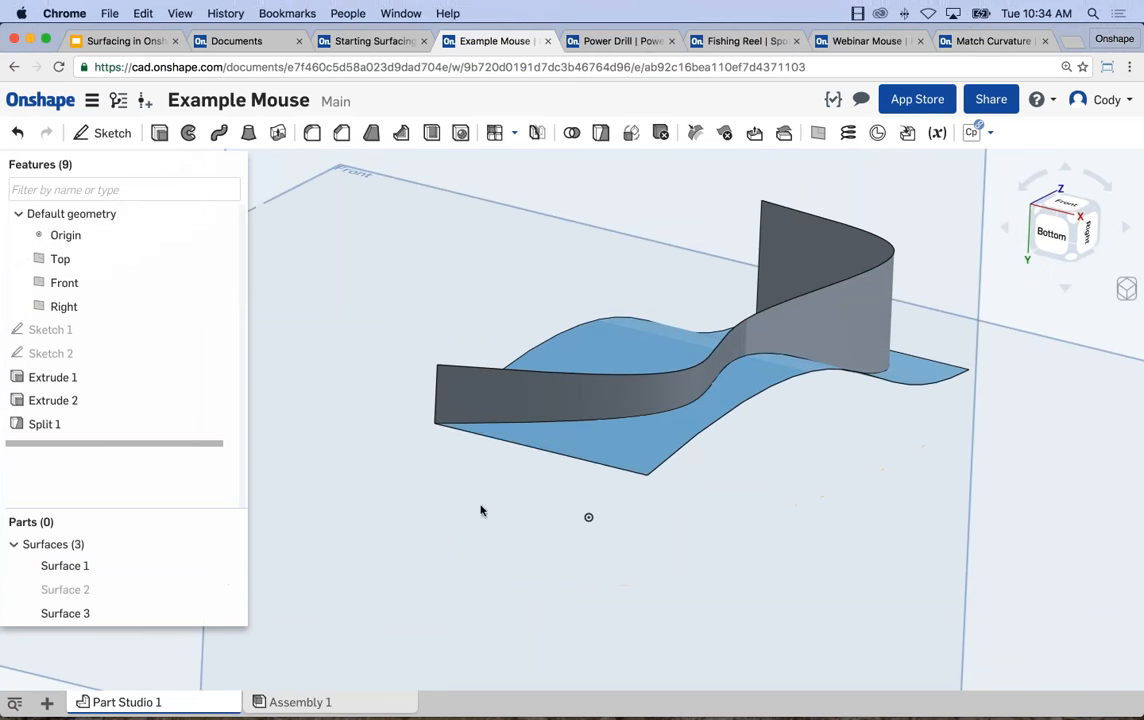
{"action": "left_click", "coordinate": [640, 412]}
{"action": "mouse_move", "coordinate": [605, 468]}
{"action": "right_mouse_down"}
{"action": "mouse_move", "coordinate": [541, 463]}
{"action": "mouse_move", "coordinate": [621, 475]}
{"action": "right_mouse_up"}
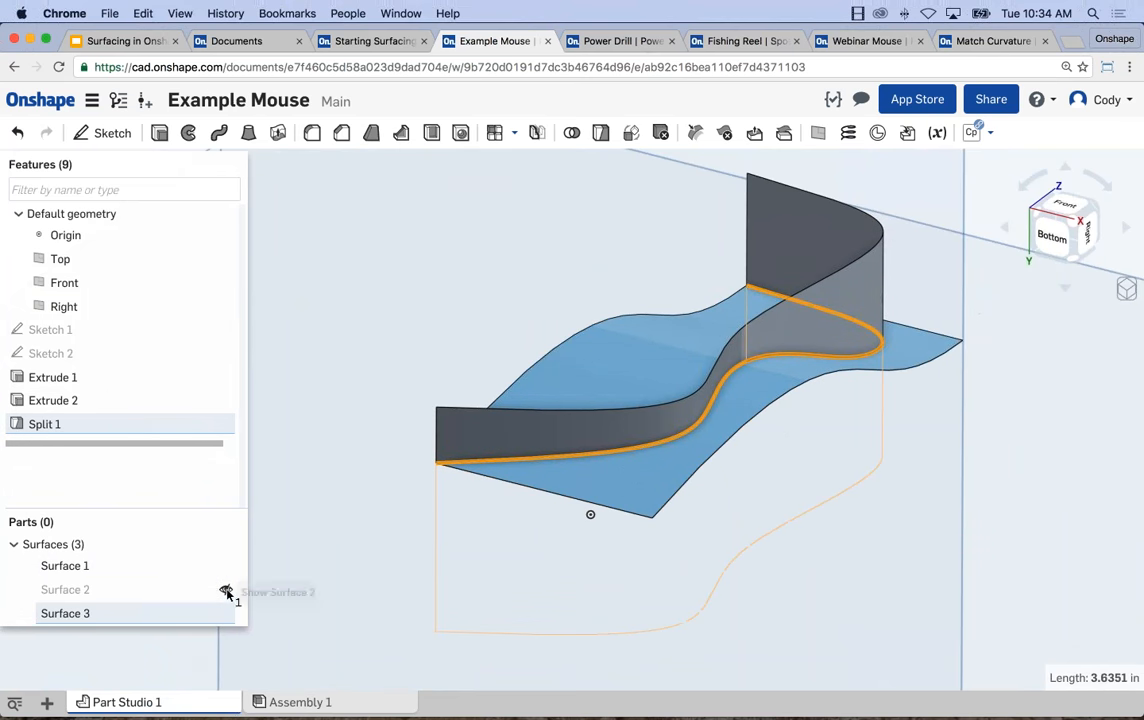
{"action": "left_click", "coordinate": [226, 588]}
{"action": "scroll", "coordinate": [690, 529], "scroll_direction": "down", "scroll_amount": 3}
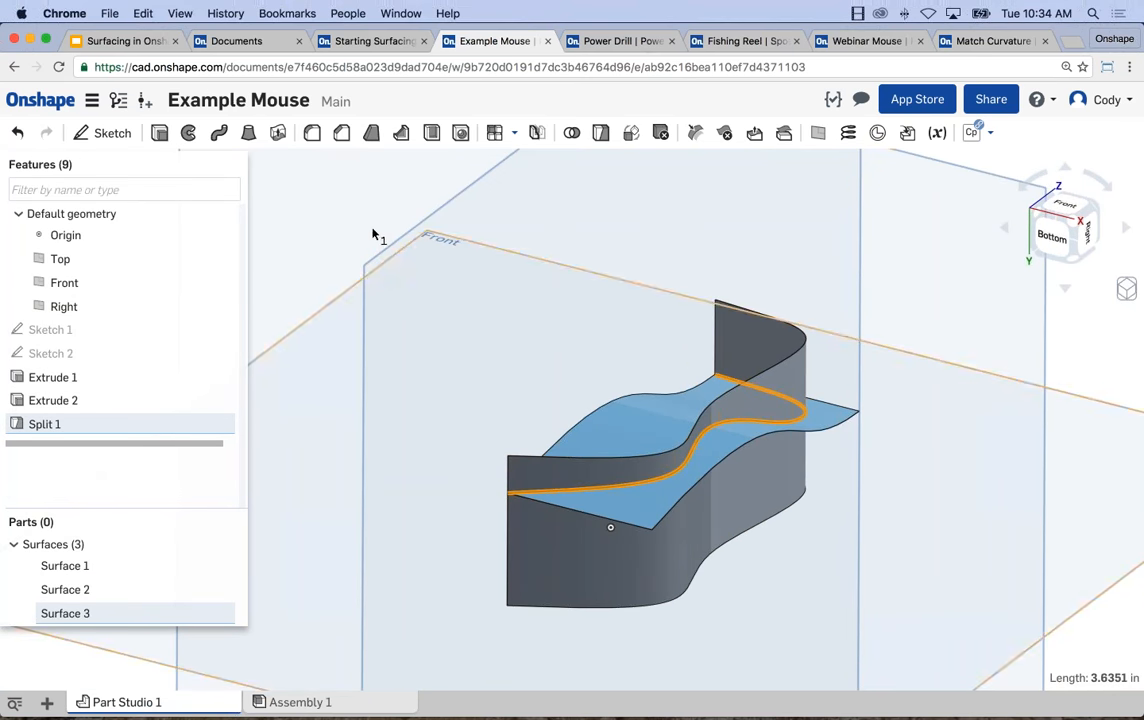
{"action": "left_click", "coordinate": [60, 259]}
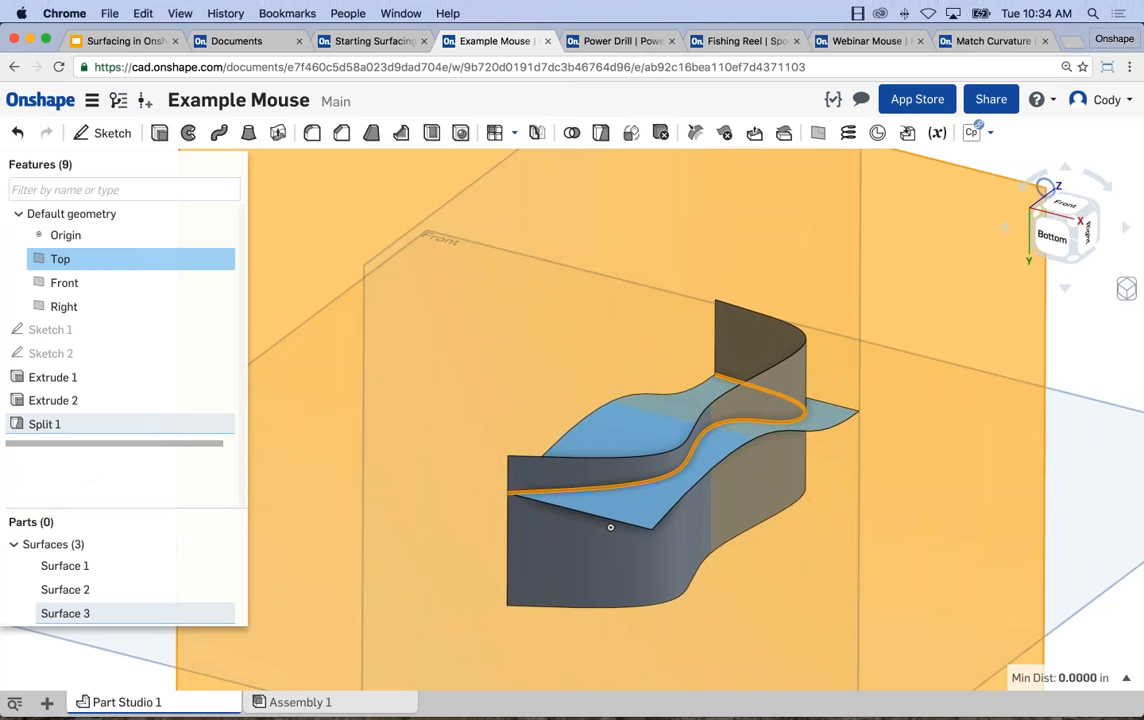
{"action": "scroll", "coordinate": [593, 319], "scroll_direction": "down", "scroll_amount": 5}
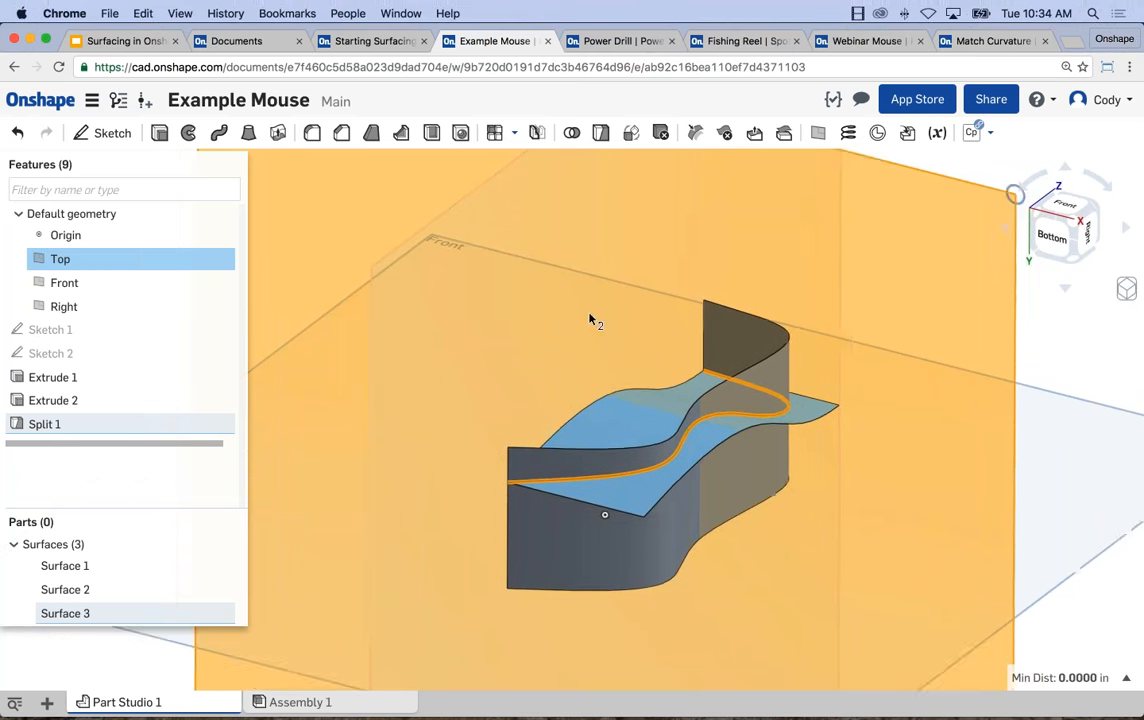
{"action": "left_click", "coordinate": [321, 252]}
{"action": "middle_click_drag", "start_coordinate": [370, 280], "coordinate": [416, 279]}
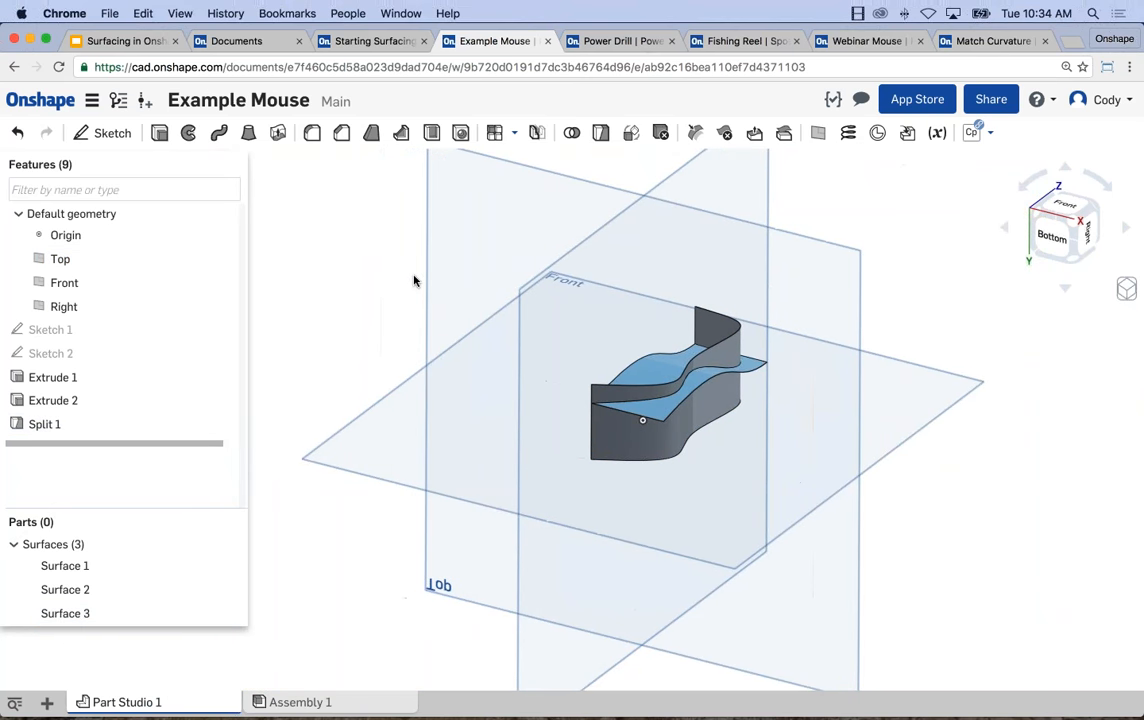
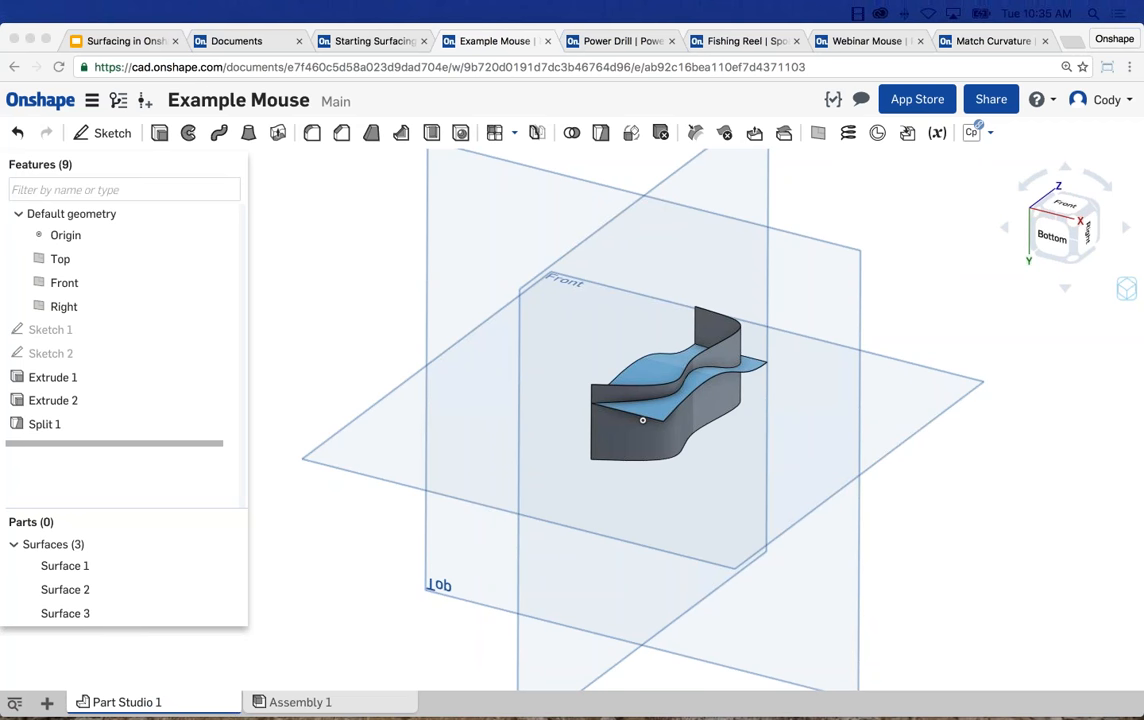
Reopen the second sketch and measure the distance between the spline's start point and its tangent handle.
{"action": "right_click", "coordinate": [70, 331]}
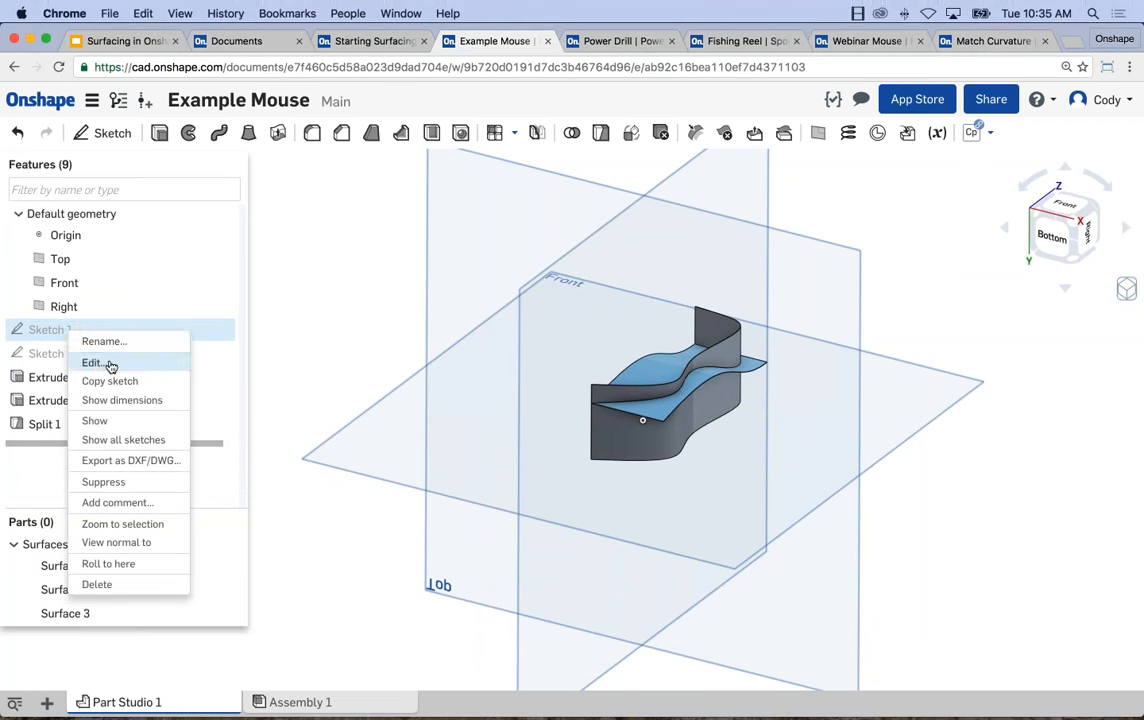
{"action": "right_click", "coordinate": [50, 354]}
{"action": "left_click", "coordinate": [78, 386]}
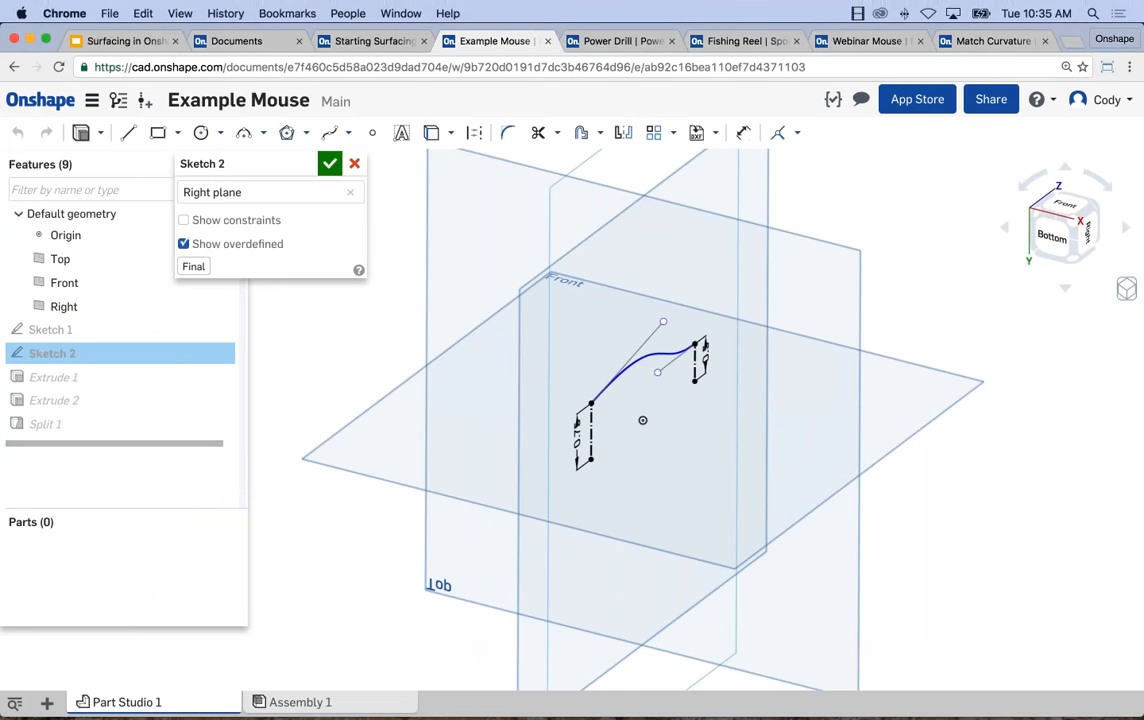
{"action": "key", "text": "n"}
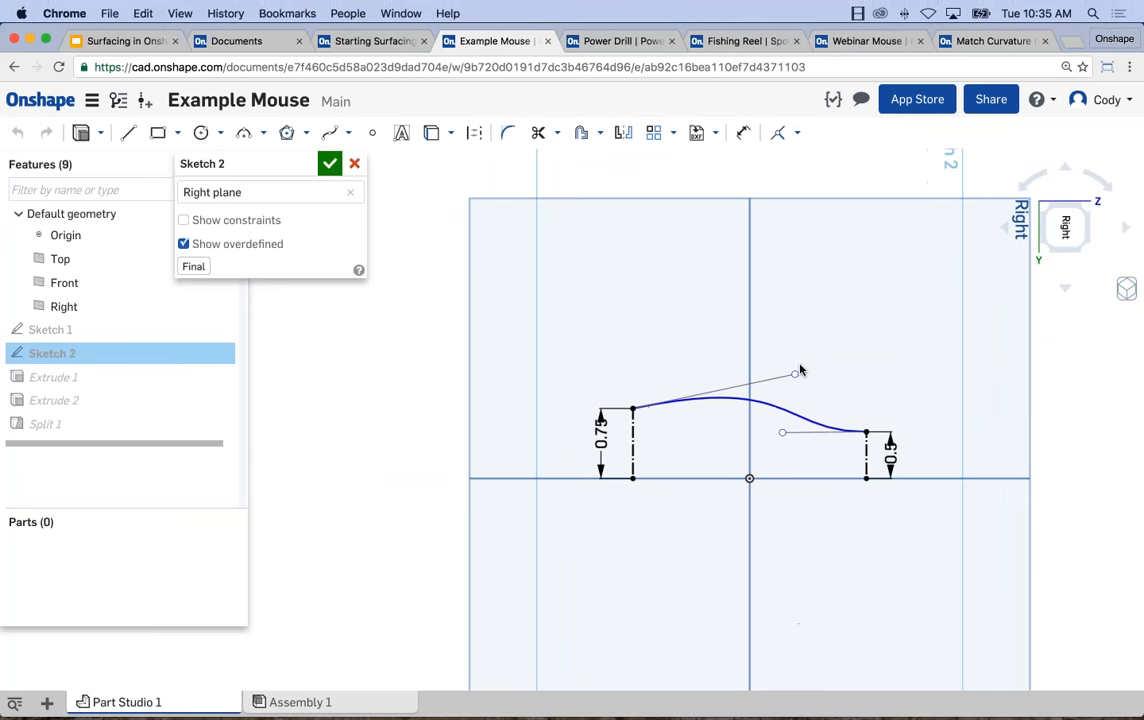
{"action": "left_click", "coordinate": [792, 378]}
{"action": "left_click", "coordinate": [589, 420]}
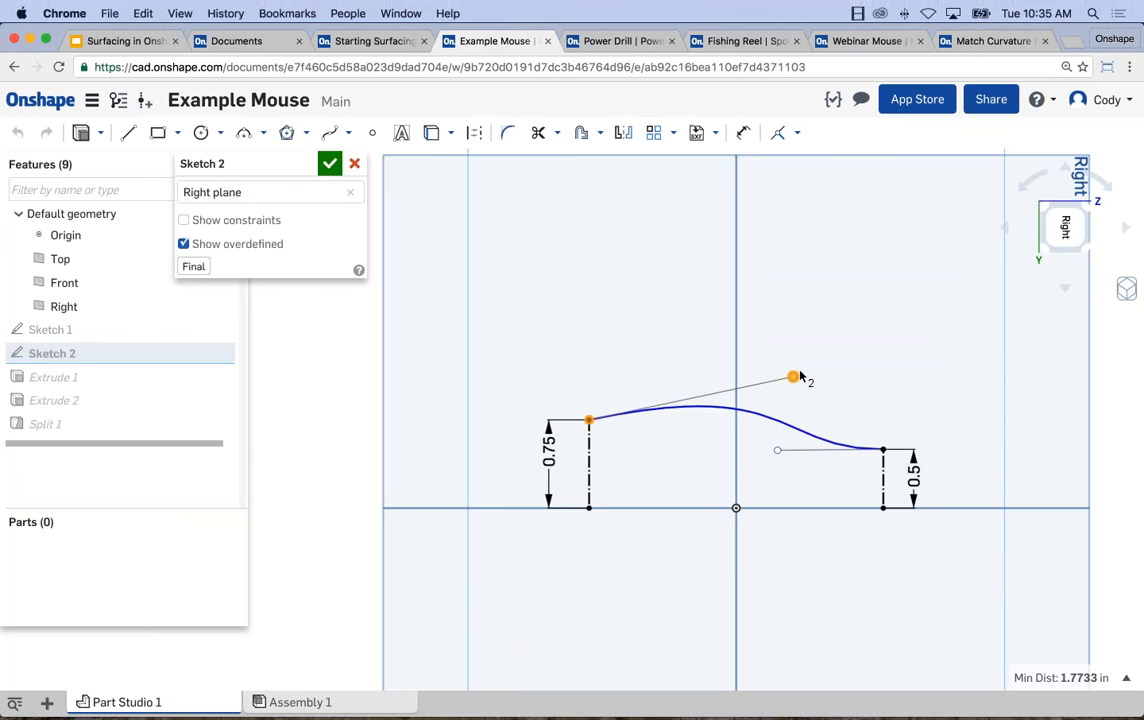
{"action": "left_click", "coordinate": [678, 407]}
{"action": "left_click", "coordinate": [300, 338]}
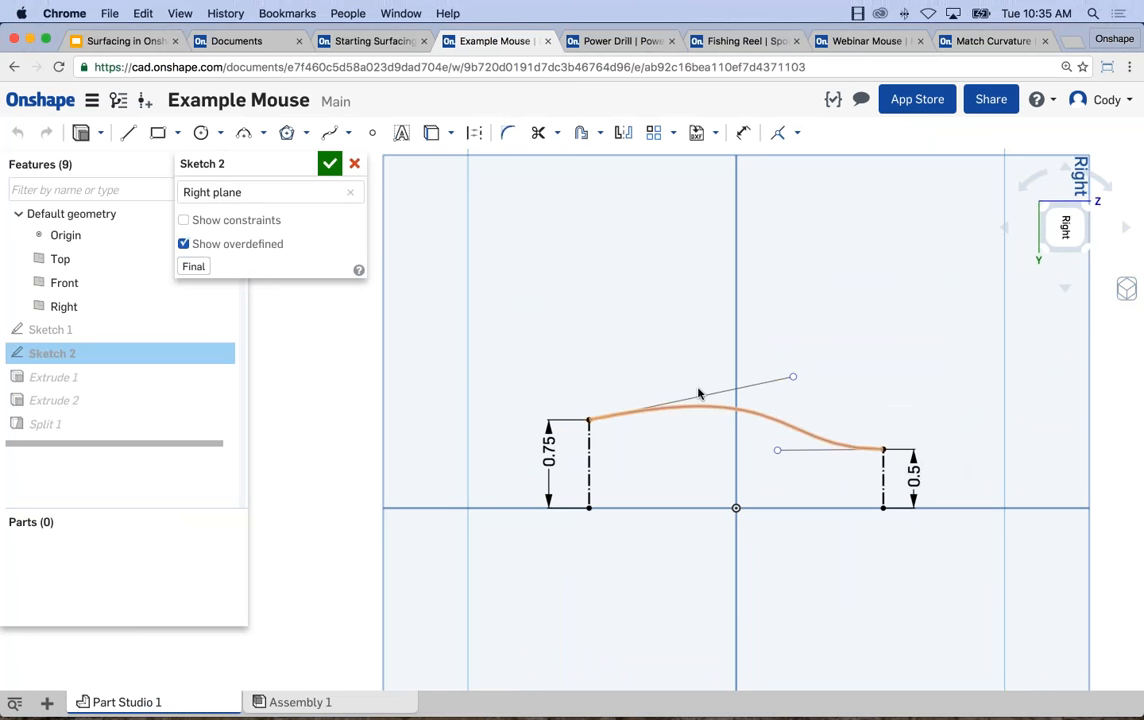
{"action": "left_click", "coordinate": [796, 381]}
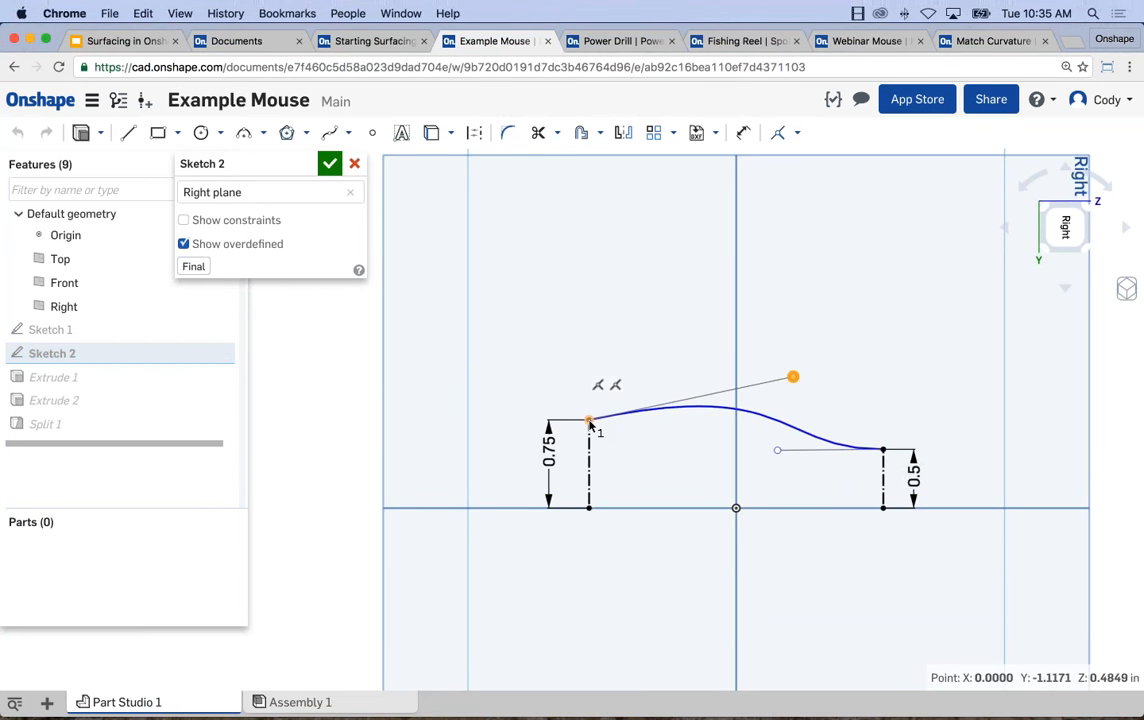
{"action": "left_click", "coordinate": [599, 424], "text": "shift"}
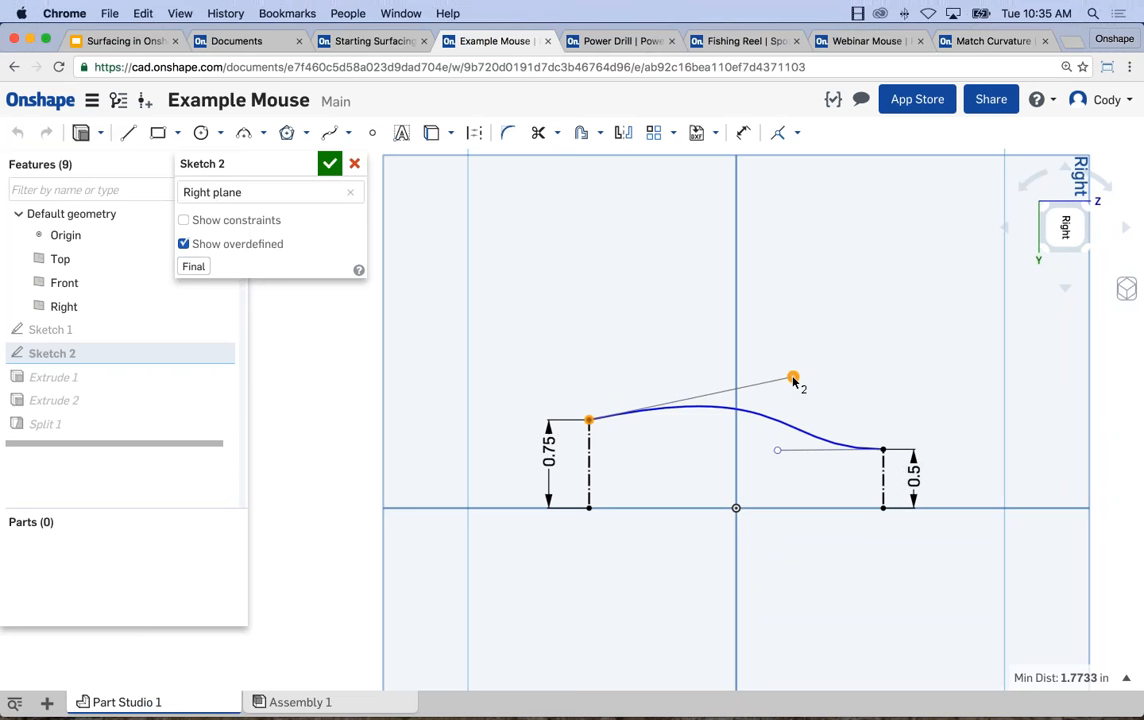
{"action": "left_click", "coordinate": [350, 405]}
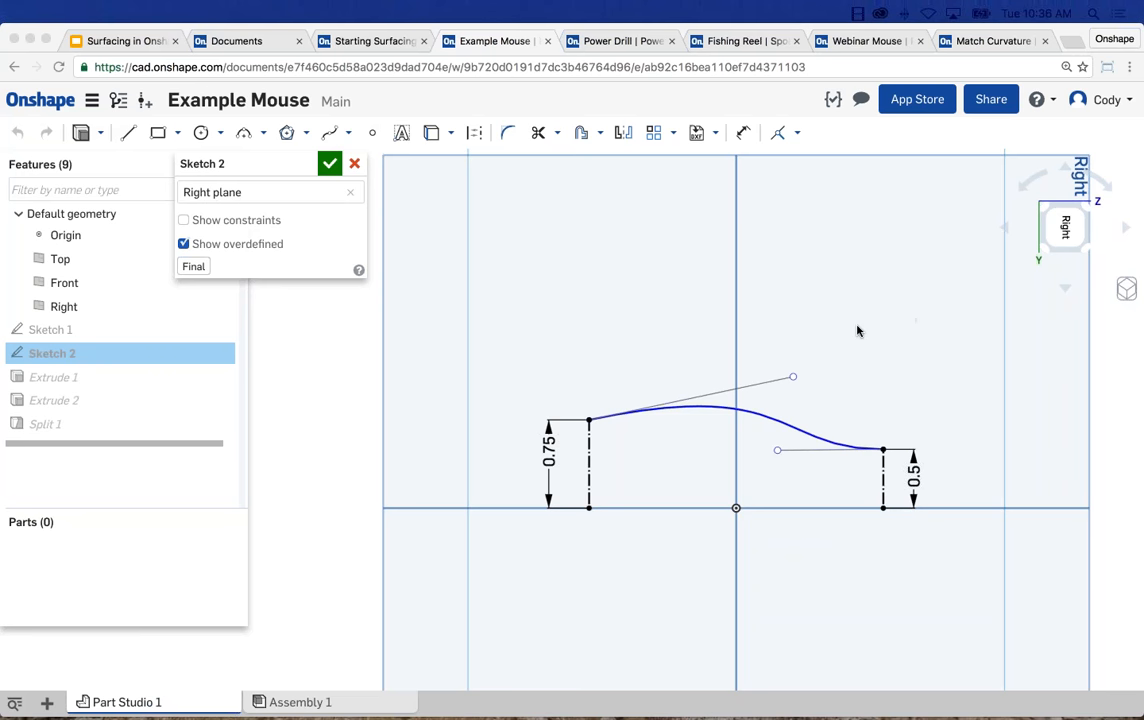
Try to dimension the horizontal distance from the spline's start point to its tangent handle, and close the sketch.
{"action": "left_click", "coordinate": [845, 278]}
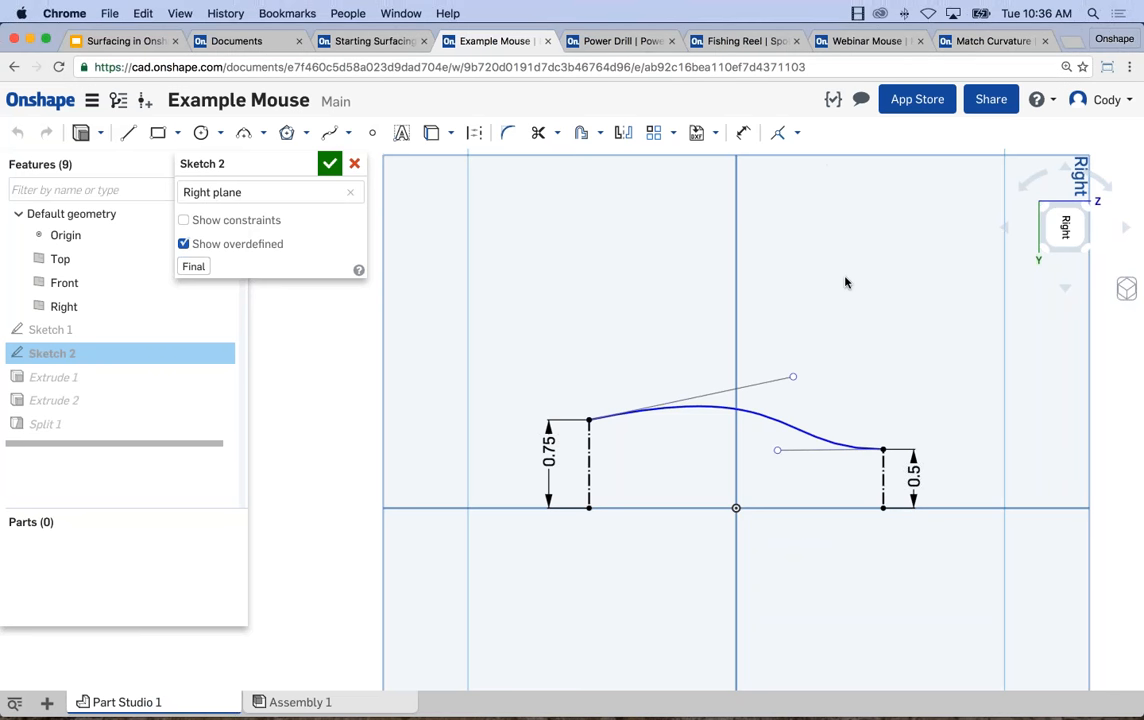
{"action": "key", "text": "d"}
{"action": "left_click", "coordinate": [589, 420]}
{"action": "left_click", "coordinate": [793, 376]}
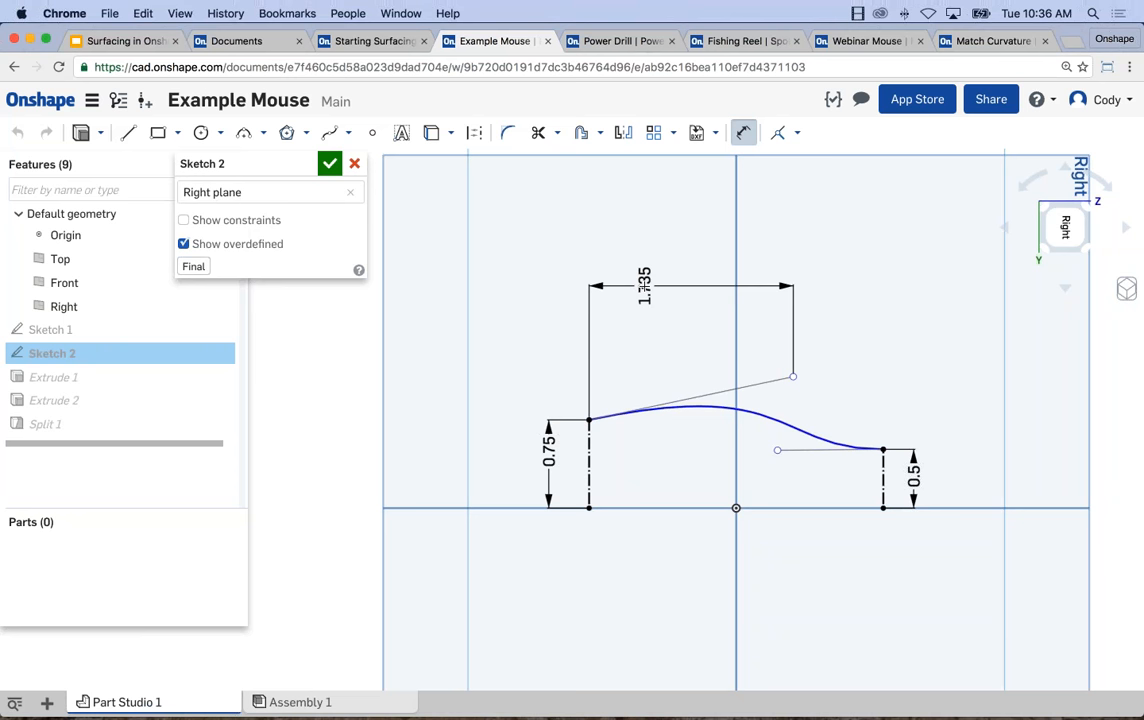
{"action": "key", "text": "Escape"}
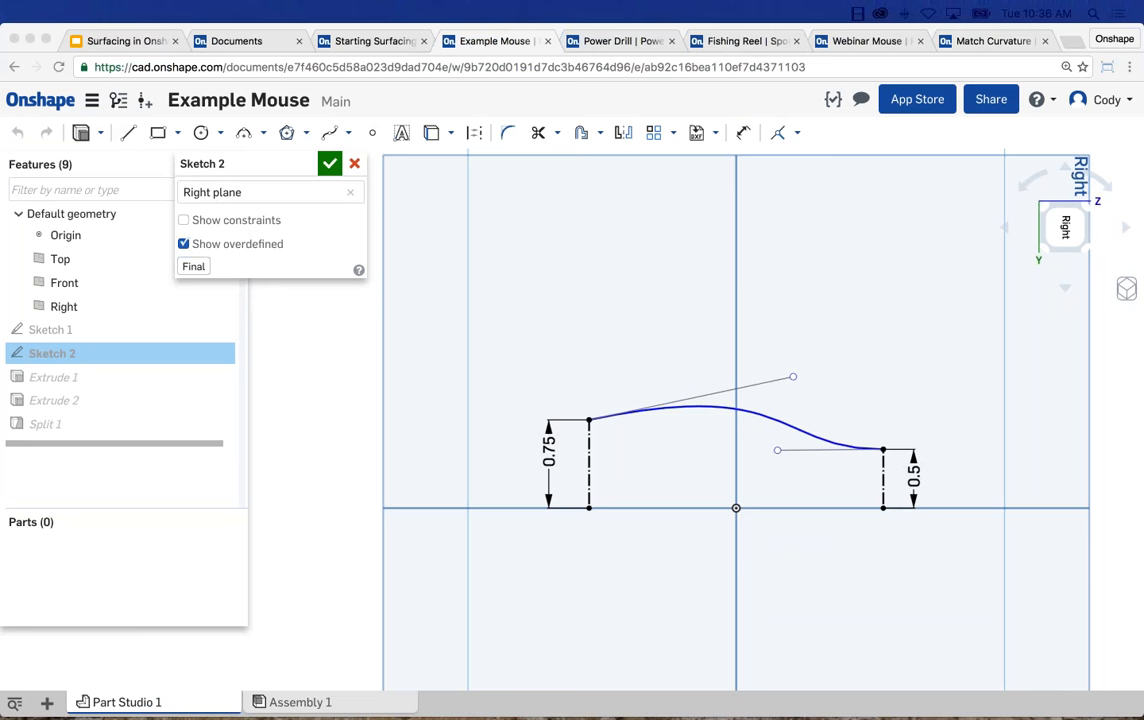
{"action": "right_click_drag", "start_coordinate": [817, 434], "coordinate": [745, 437]}
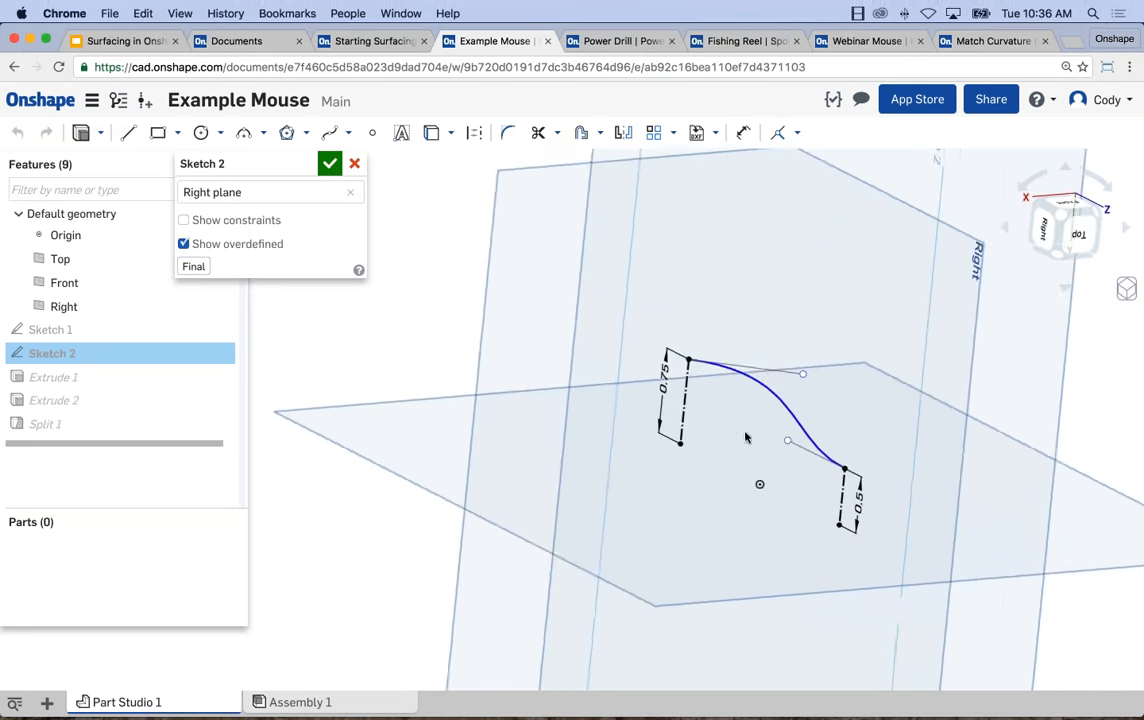
{"action": "left_click", "coordinate": [329, 163]}
Start a new sketch on the Front plane, hide the wavy surface and show the first sketch for reference.
{"action": "right_click_drag", "start_coordinate": [513, 301], "coordinate": [470, 390]}
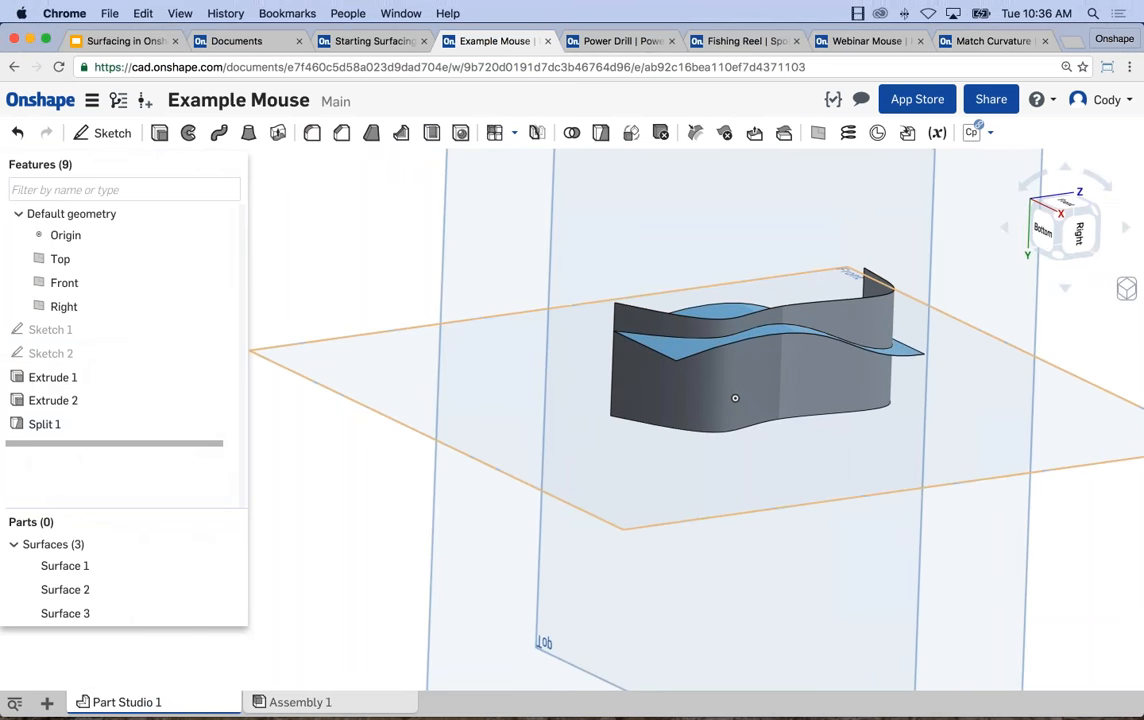
{"action": "left_click", "coordinate": [135, 422]}
{"action": "scroll", "coordinate": [755, 331], "scroll_direction": "up", "scroll_amount": 3}
{"action": "left_click", "coordinate": [758, 332]}
{"action": "left_click", "coordinate": [301, 280]}
{"action": "right_click_drag", "start_coordinate": [330, 280], "coordinate": [612, 354]}
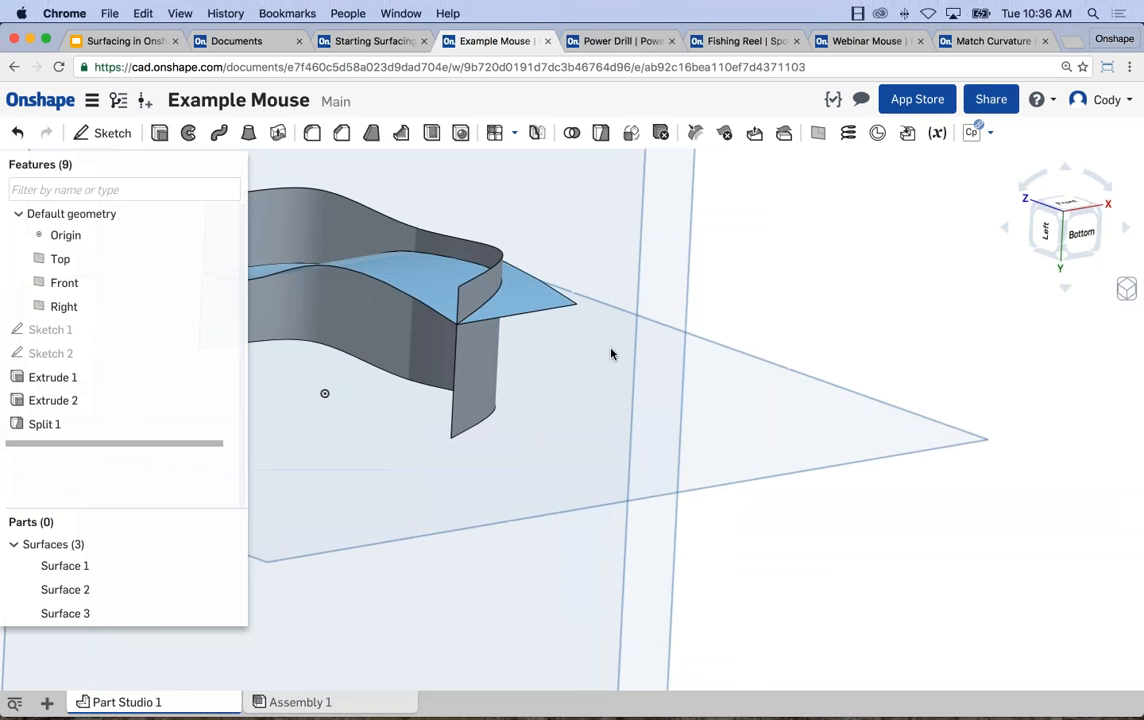
{"action": "key", "text": "f"}
{"action": "left_click", "coordinate": [567, 449]}
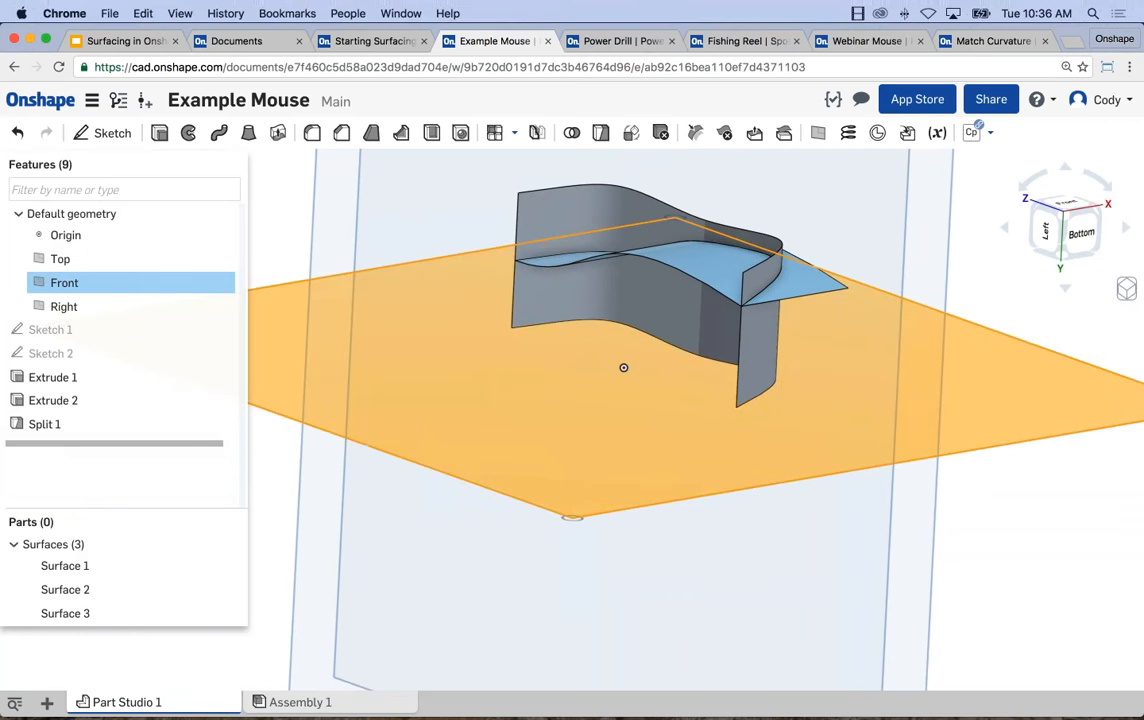
{"action": "key", "text": "shift+s"}
{"action": "key", "text": "n"}
{"action": "mouse_move", "coordinate": [644, 487]}
{"action": "right_mouse_down"}
{"action": "mouse_move", "coordinate": [776, 447]}
{"action": "mouse_move", "coordinate": [777, 526]}
{"action": "right_mouse_up"}
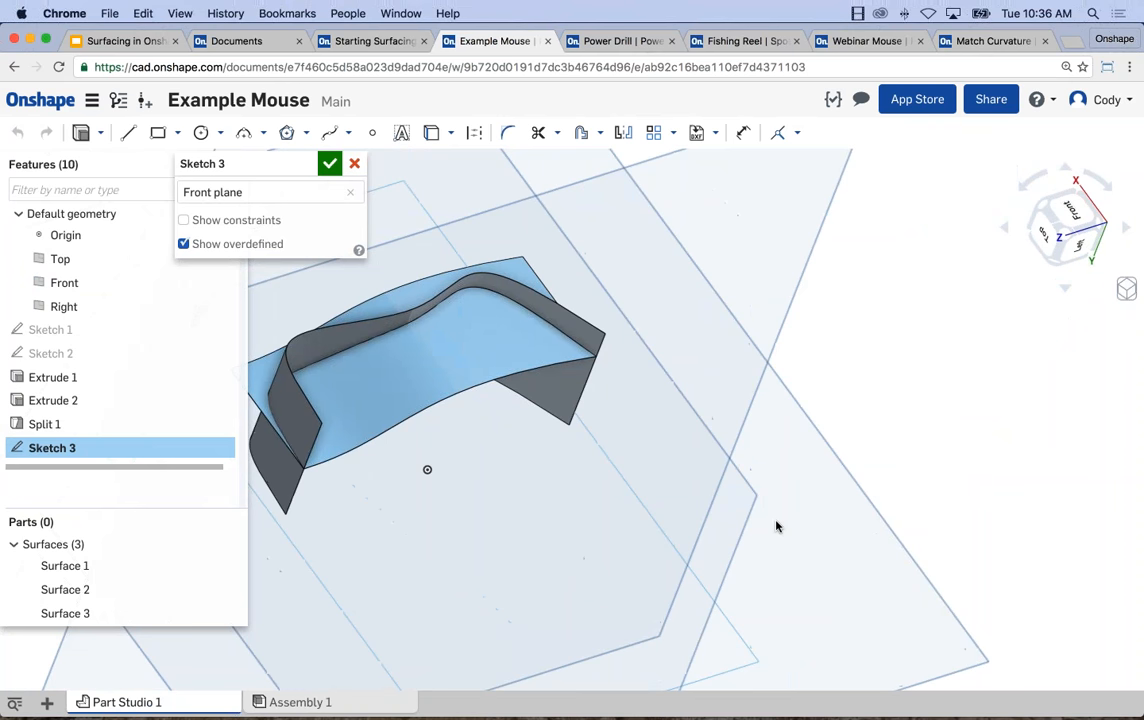
{"action": "key", "text": "n"}
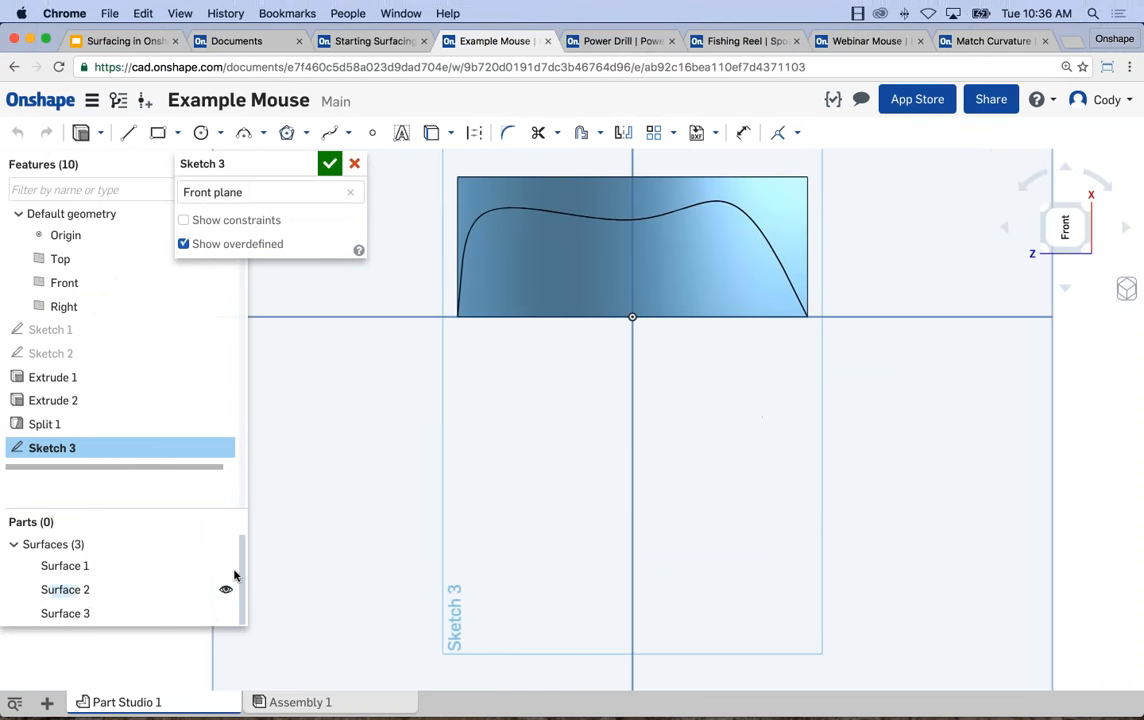
{"action": "left_click", "coordinate": [226, 566]}
{"action": "key", "text": "f"}
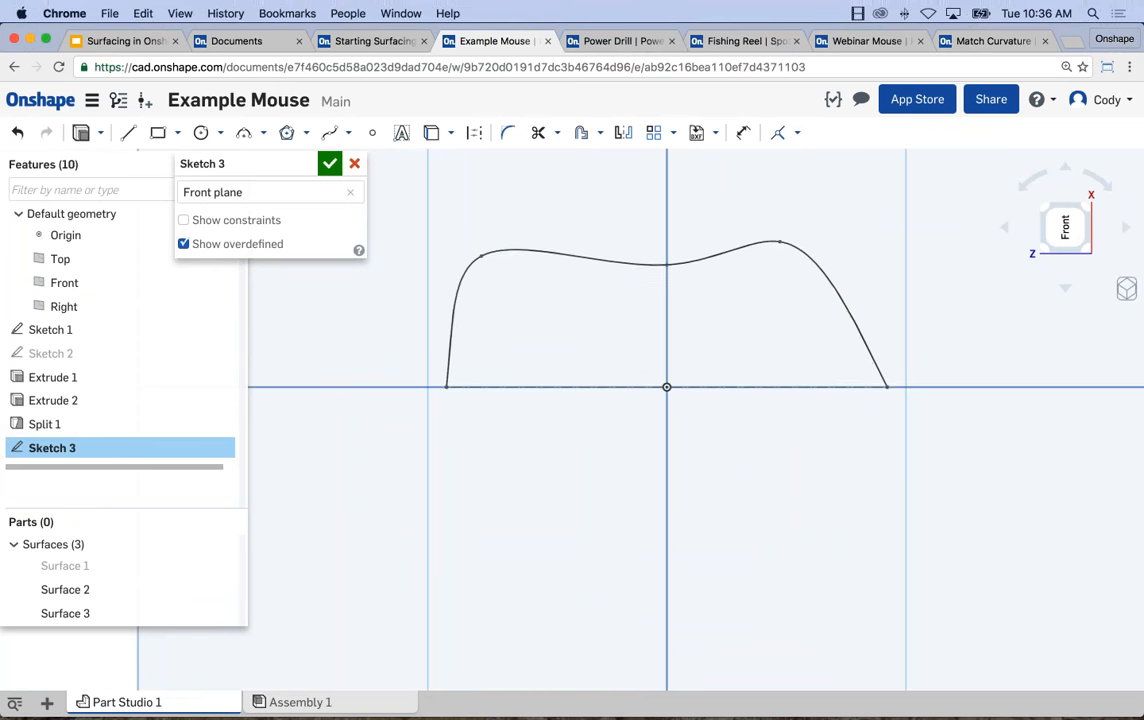
Draw a five-point spline inside the first sketch's curve, following its shape, with both ends on the dash-dot baseline.
{"action": "left_click", "coordinate": [330, 132]}
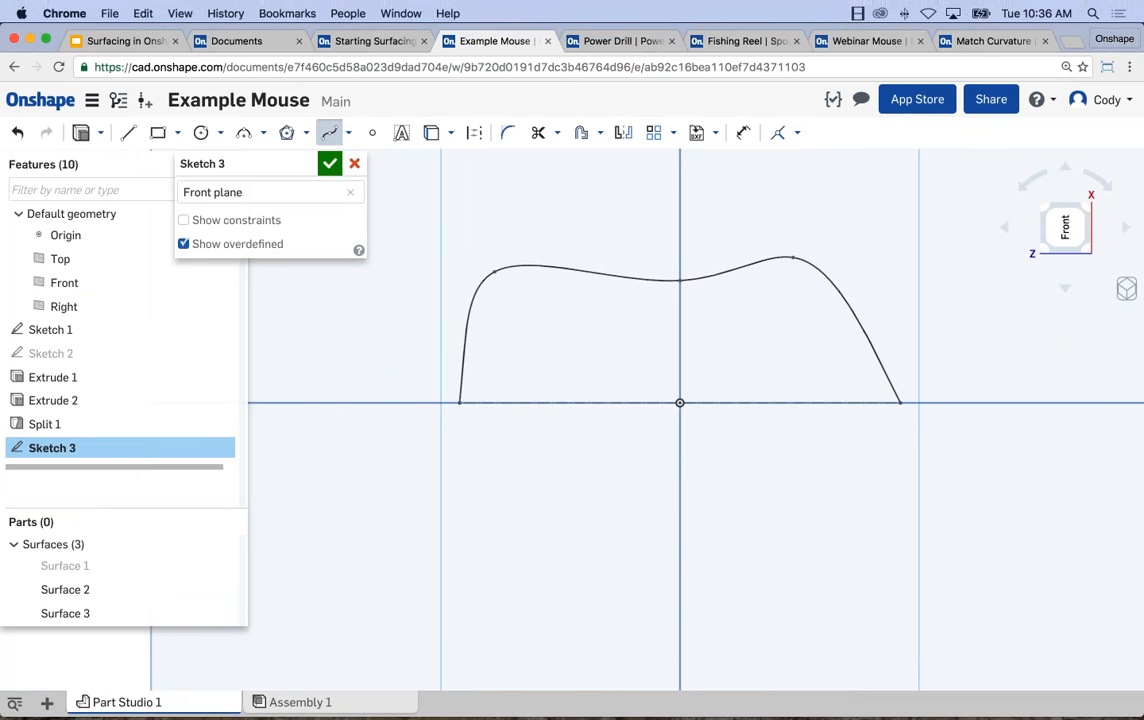
{"action": "scroll", "coordinate": [480, 338], "scroll_direction": "up", "scroll_amount": 2}
{"action": "left_click", "coordinate": [493, 425]}
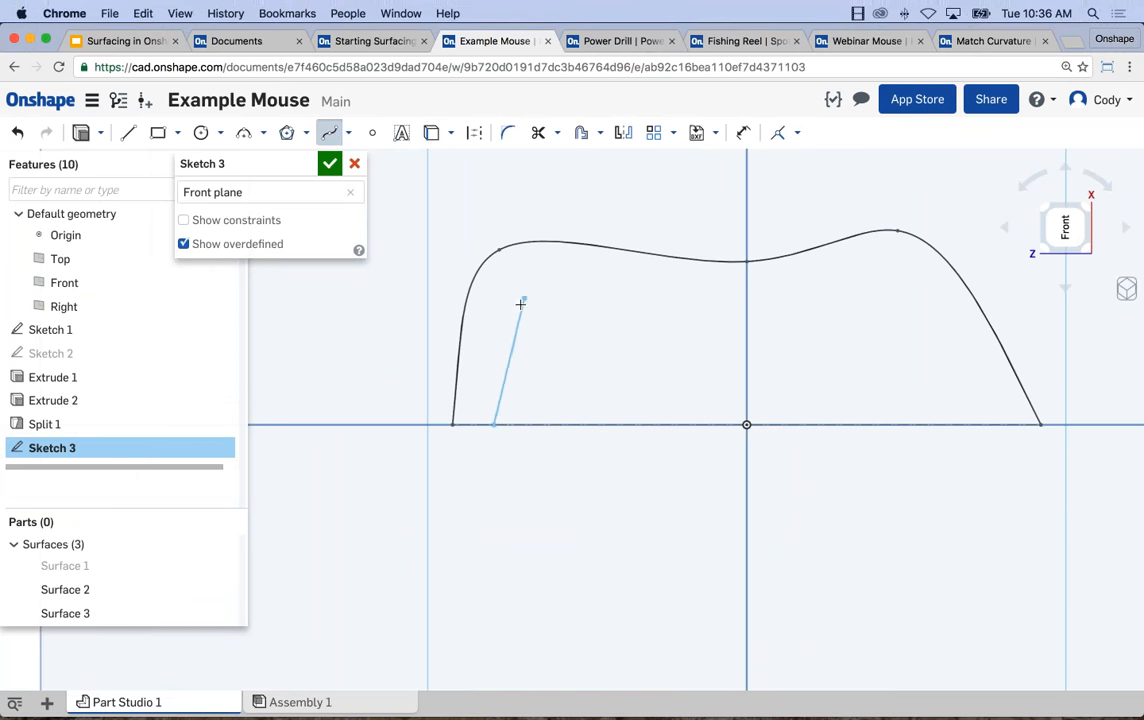
{"action": "left_click", "coordinate": [523, 296]}
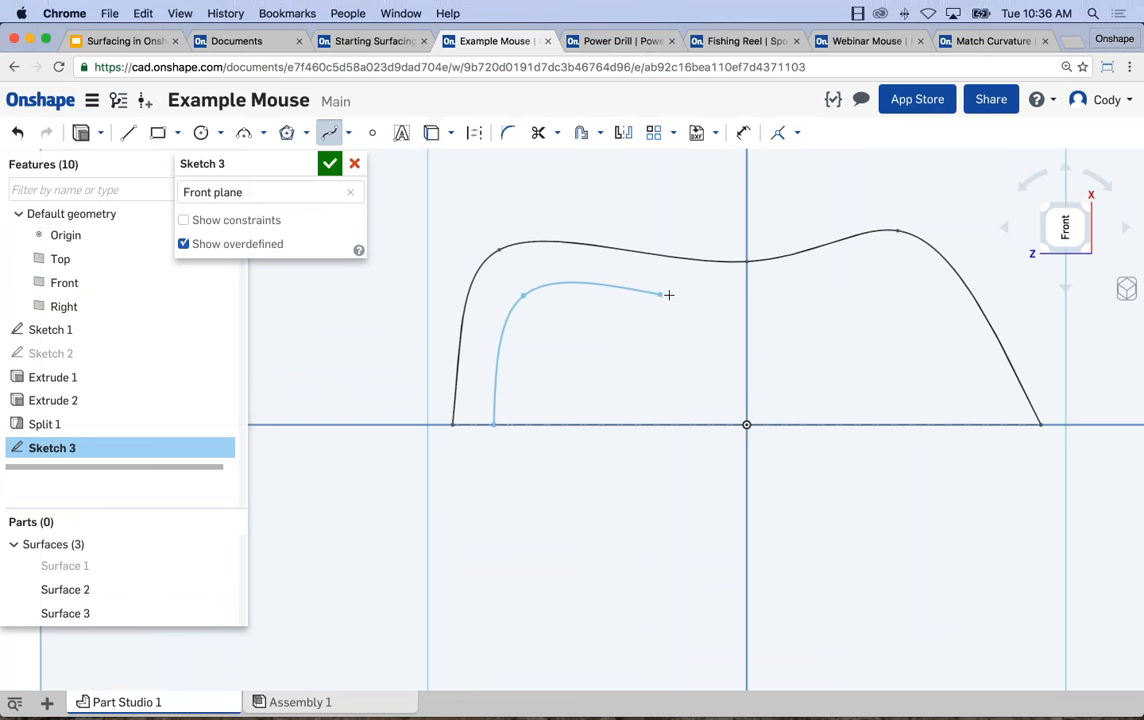
{"action": "left_click", "coordinate": [746, 297]}
{"action": "left_click", "coordinate": [886, 266]}
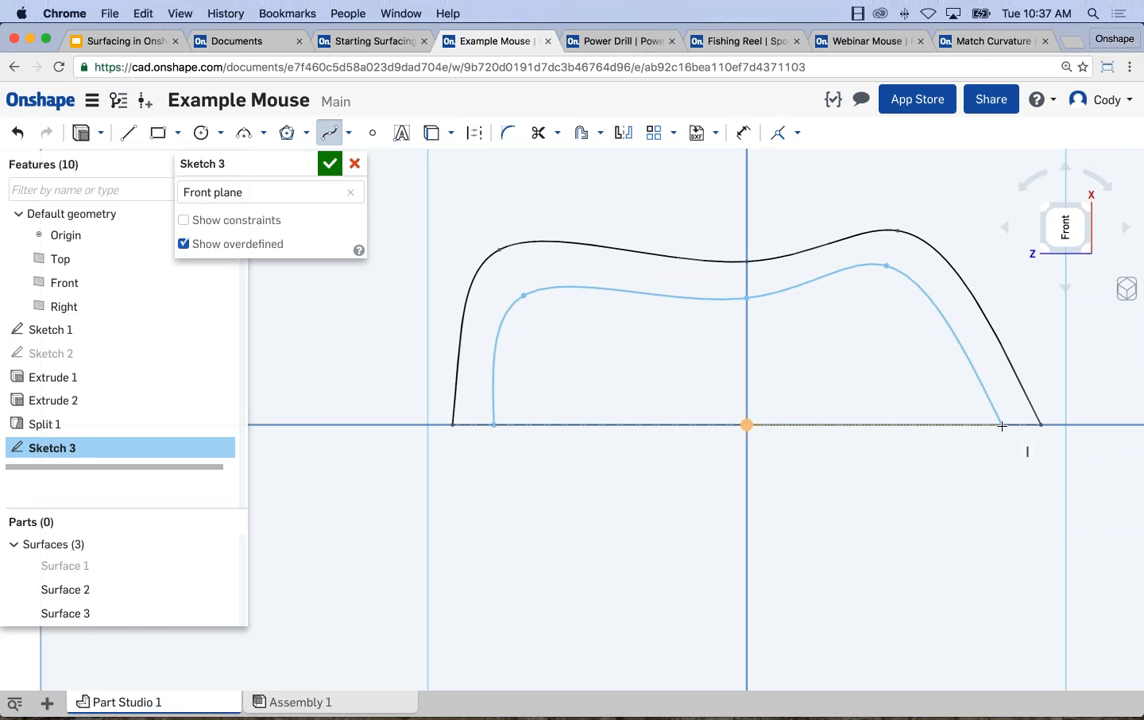
{"action": "double_click", "coordinate": [1001, 425]}
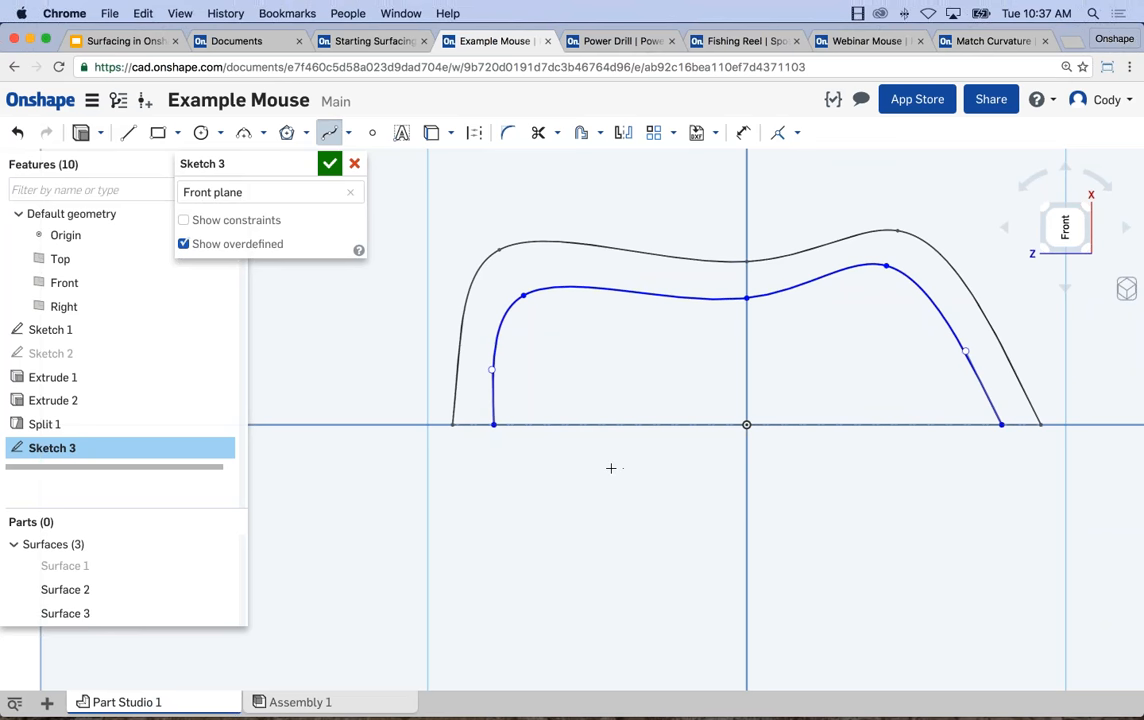
{"action": "key", "text": "Escape"}
Make both ends of the inner spline coincident with the first sketch's dash-dot baseline.
{"action": "right_click_drag", "start_coordinate": [611, 468], "coordinate": [545, 440]}
{"action": "scroll", "coordinate": [510, 426], "scroll_direction": "up", "scroll_amount": 8}
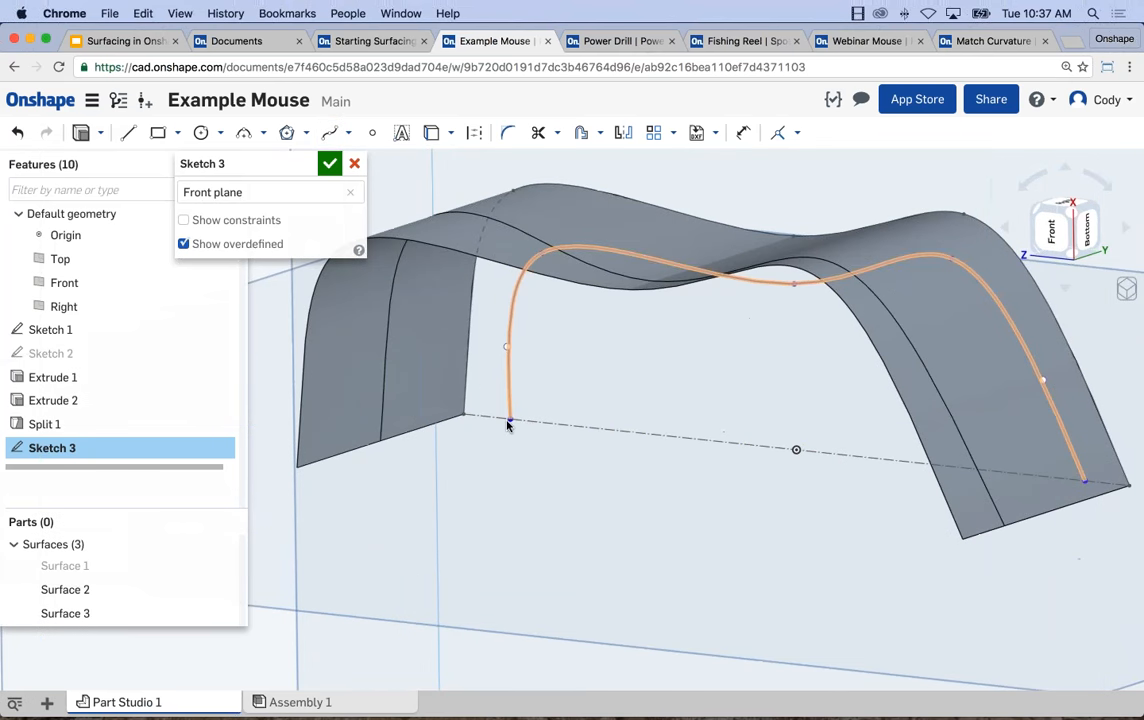
{"action": "left_click", "coordinate": [513, 431]}
{"action": "left_click", "coordinate": [595, 442]}
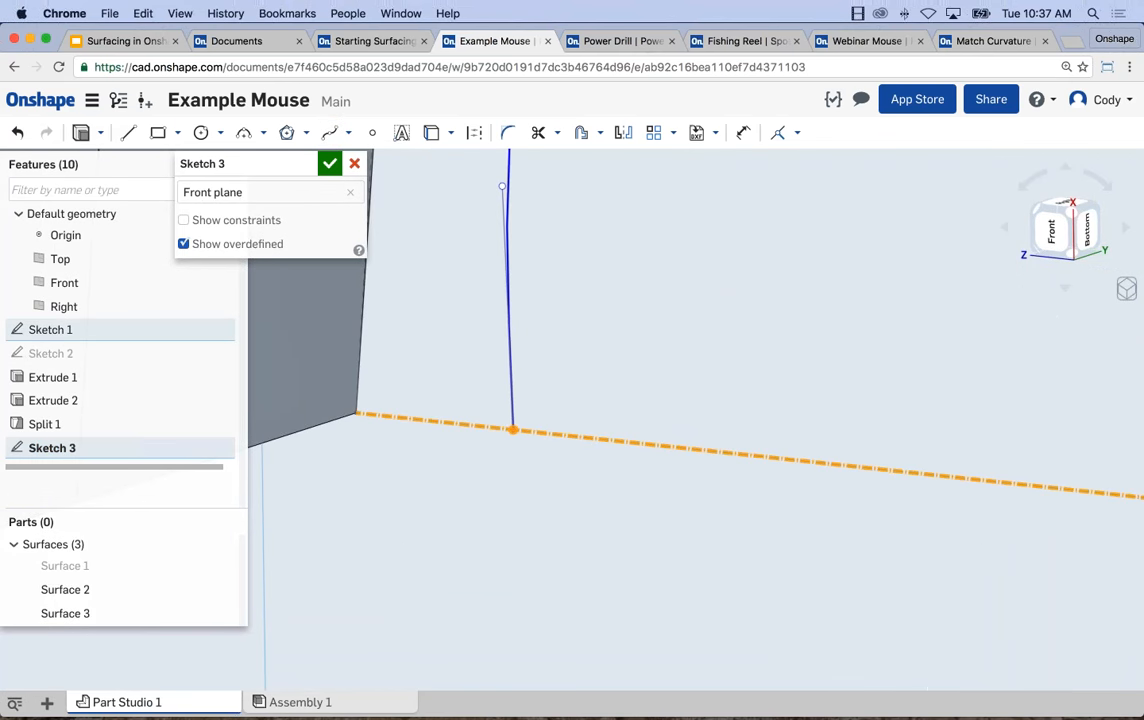
{"action": "left_click", "coordinate": [778, 133]}
{"action": "scroll", "coordinate": [760, 442], "scroll_direction": "down", "scroll_amount": 8}
{"action": "middle_click_drag", "start_coordinate": [957, 503], "coordinate": [714, 426]}
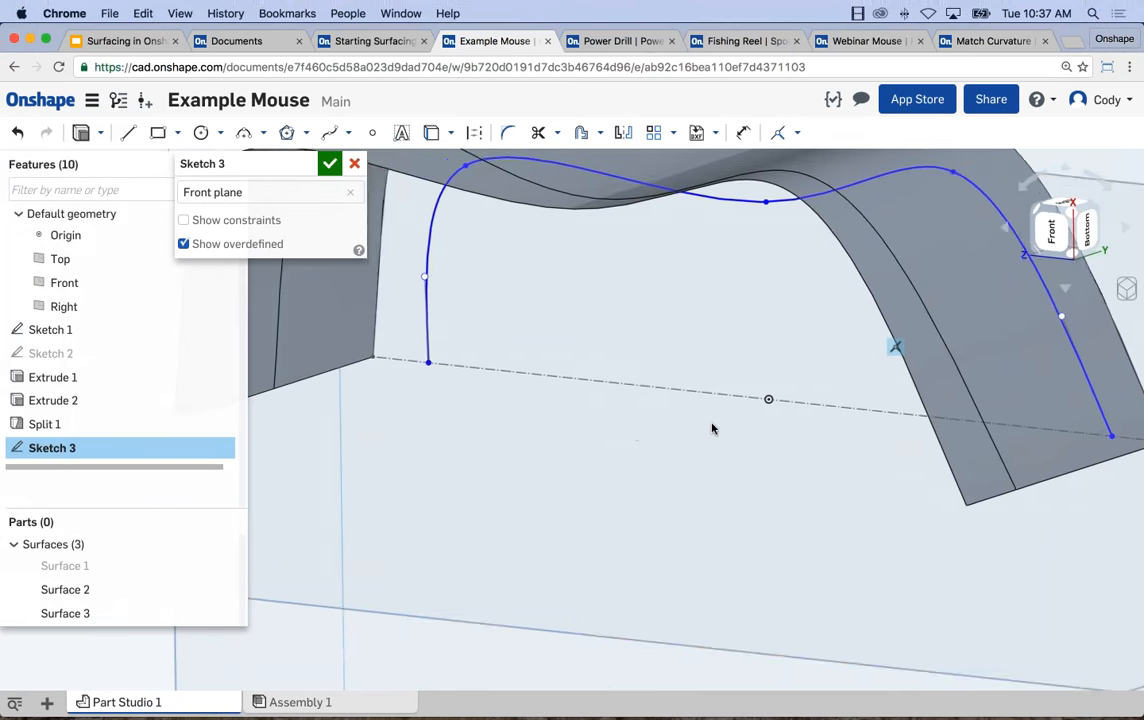
{"action": "right_click_drag", "start_coordinate": [704, 420], "coordinate": [791, 416]}
{"action": "scroll", "coordinate": [920, 450], "scroll_direction": "up", "scroll_amount": 5}
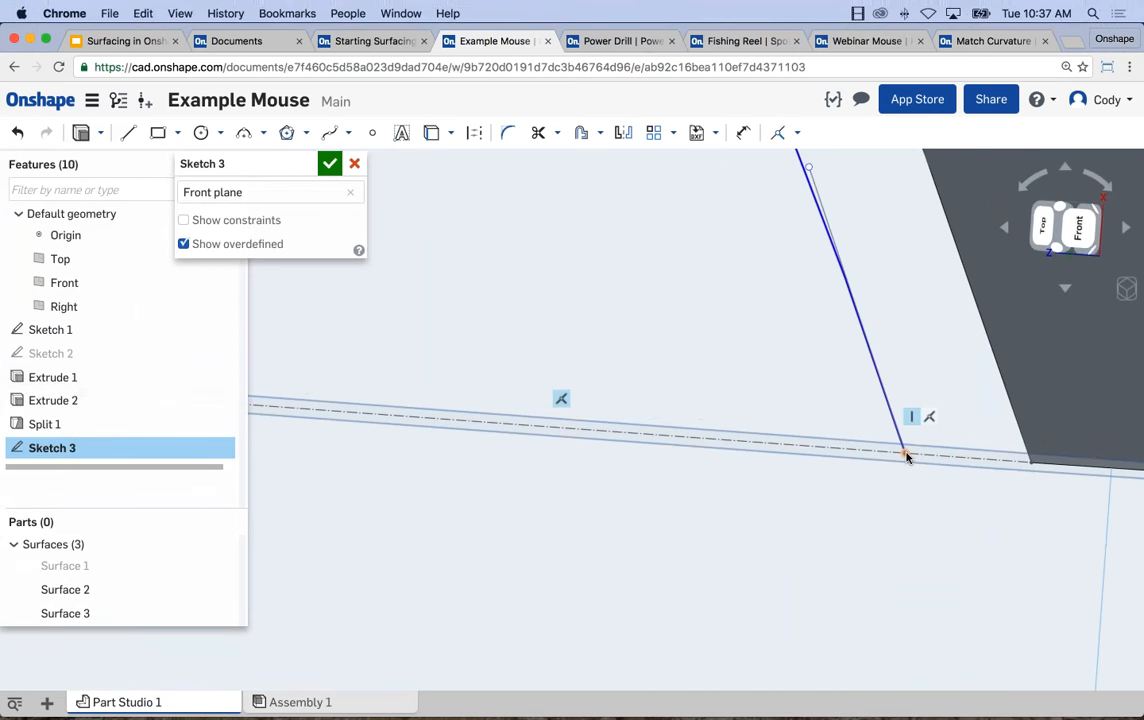
{"action": "scroll", "coordinate": [868, 515], "scroll_direction": "down", "scroll_amount": 5}
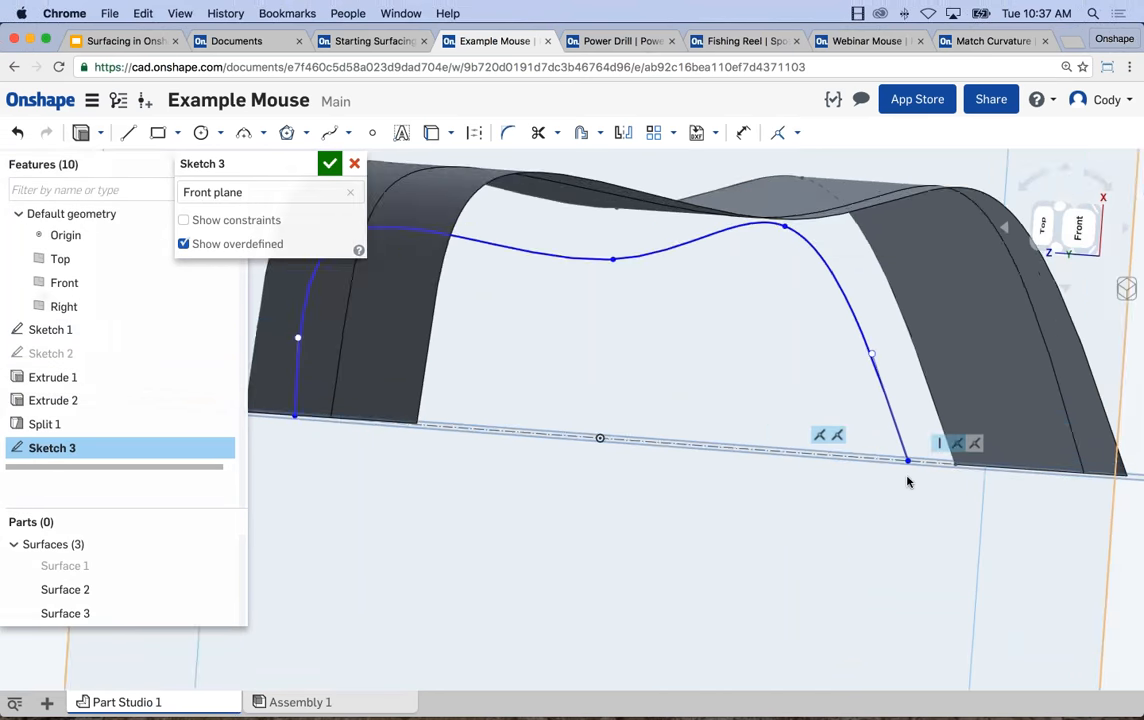
{"action": "right_click_drag", "start_coordinate": [868, 515], "coordinate": [850, 508]}
Reshape the inner spline at its tight rounded corner by moving the corner point and nearby end tangent handle, and finish the sketch.
{"action": "key", "text": "n"}
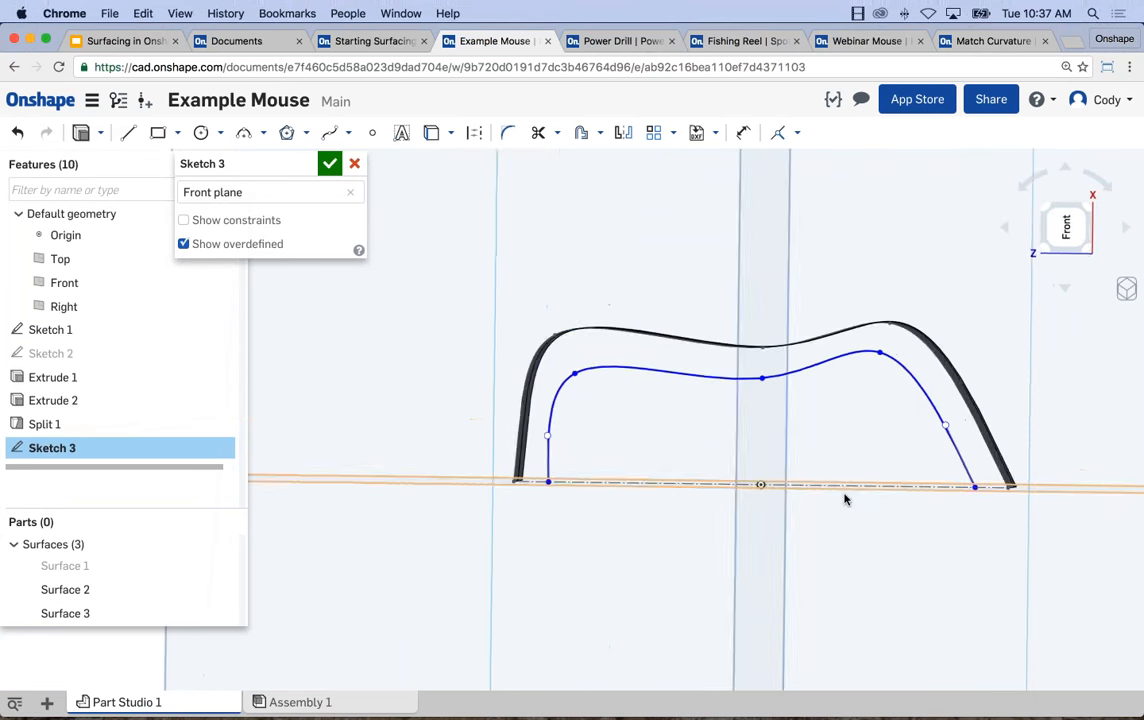
{"action": "left_click_drag", "start_coordinate": [566, 380], "coordinate": [563, 370]}
{"action": "left_click_drag", "start_coordinate": [540, 439], "coordinate": [545, 442]}
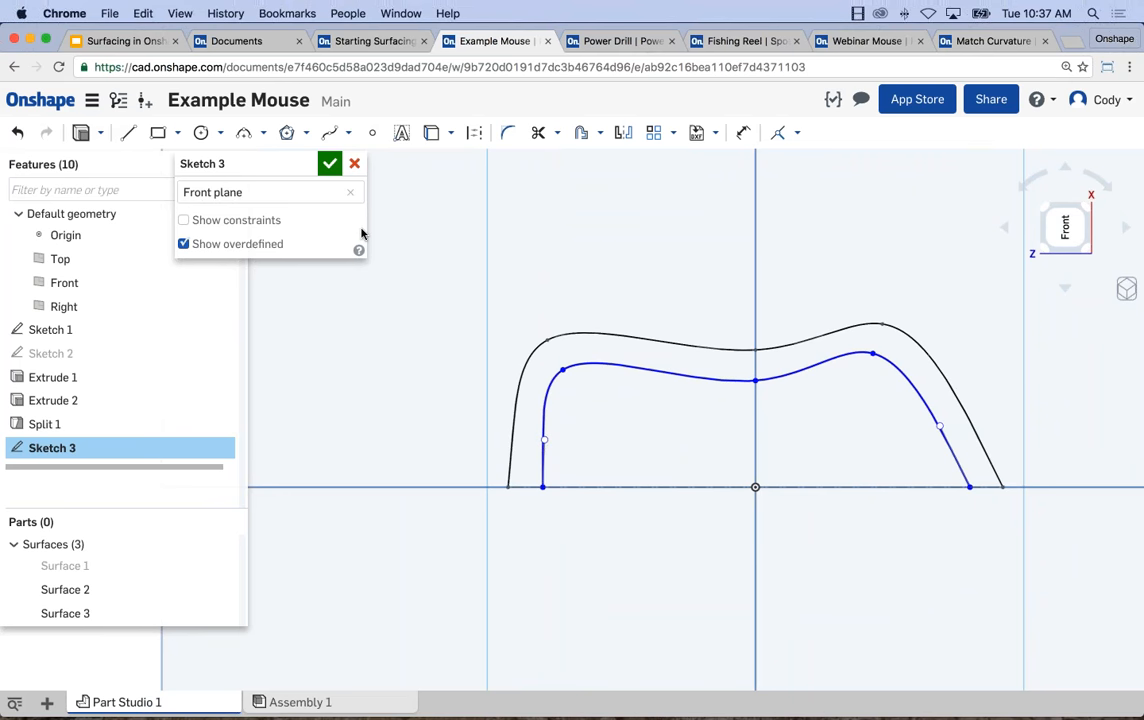
{"action": "left_click", "coordinate": [331, 165]}
Try a surface loft between the split edge on the wall and the inner spline on the Front plane.
{"action": "mouse_move", "coordinate": [447, 488]}
{"action": "right_mouse_down"}
{"action": "mouse_move", "coordinate": [483, 414]}
{"action": "mouse_move", "coordinate": [412, 416]}
{"action": "mouse_move", "coordinate": [432, 383]}
{"action": "mouse_move", "coordinate": [406, 337]}
{"action": "right_mouse_up"}
{"action": "scroll", "coordinate": [539, 324], "scroll_direction": "down", "scroll_amount": 5}
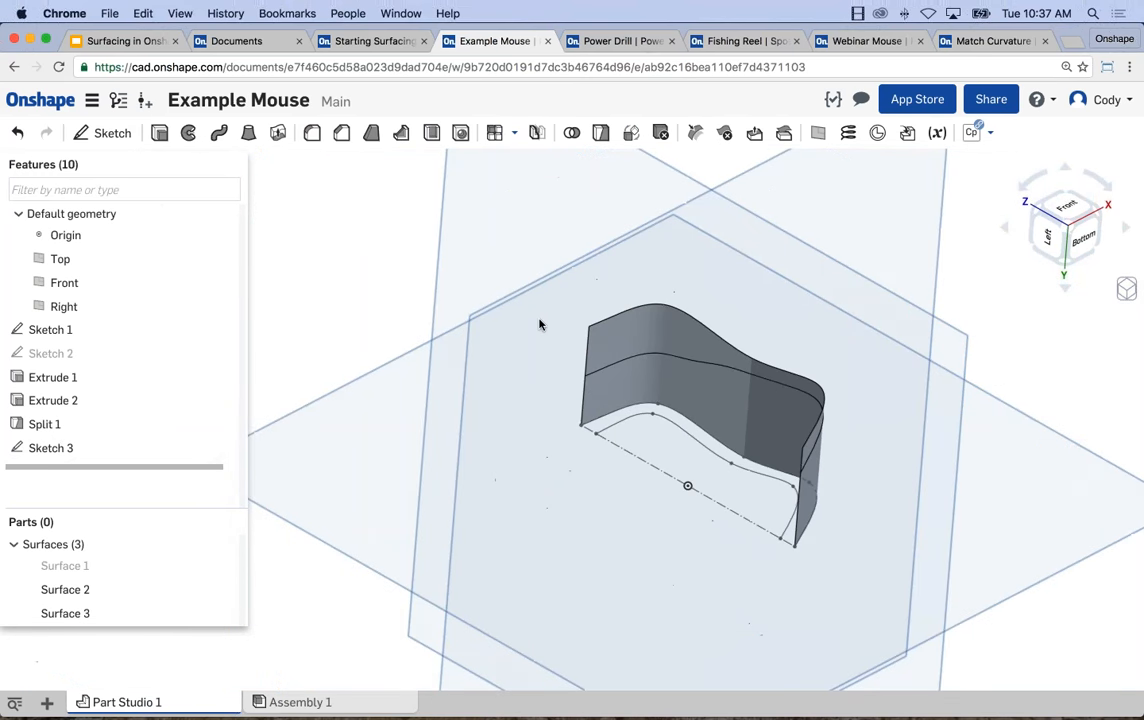
{"action": "left_click", "coordinate": [249, 132]}
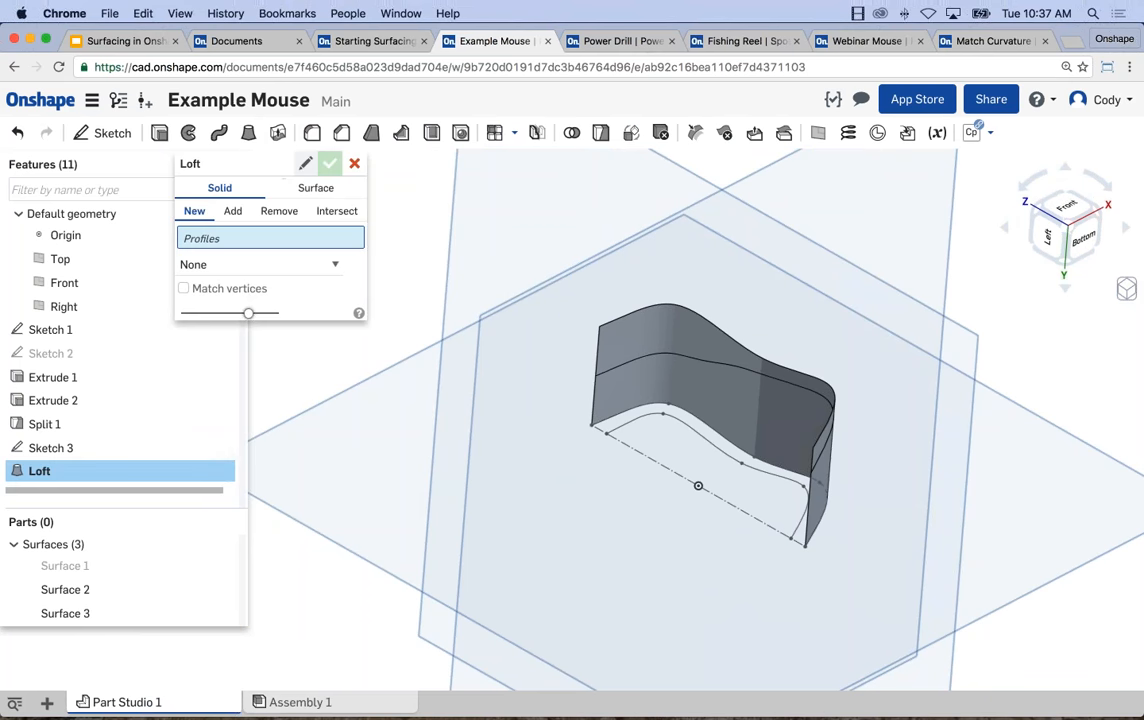
{"action": "left_click", "coordinate": [315, 187]}
{"action": "left_click", "coordinate": [707, 362]}
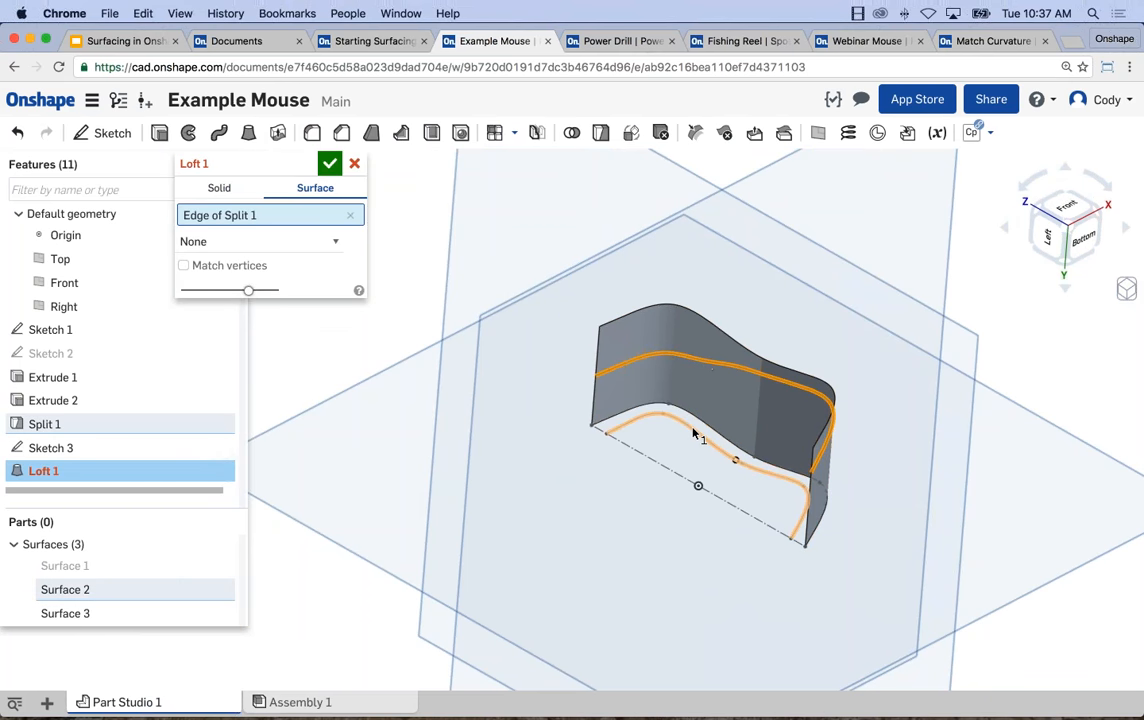
{"action": "left_click", "coordinate": [701, 433]}
{"action": "mouse_move", "coordinate": [683, 433]}
{"action": "right_mouse_down"}
{"action": "mouse_move", "coordinate": [735, 421]}
{"action": "mouse_move", "coordinate": [690, 421]}
{"action": "right_mouse_up"}
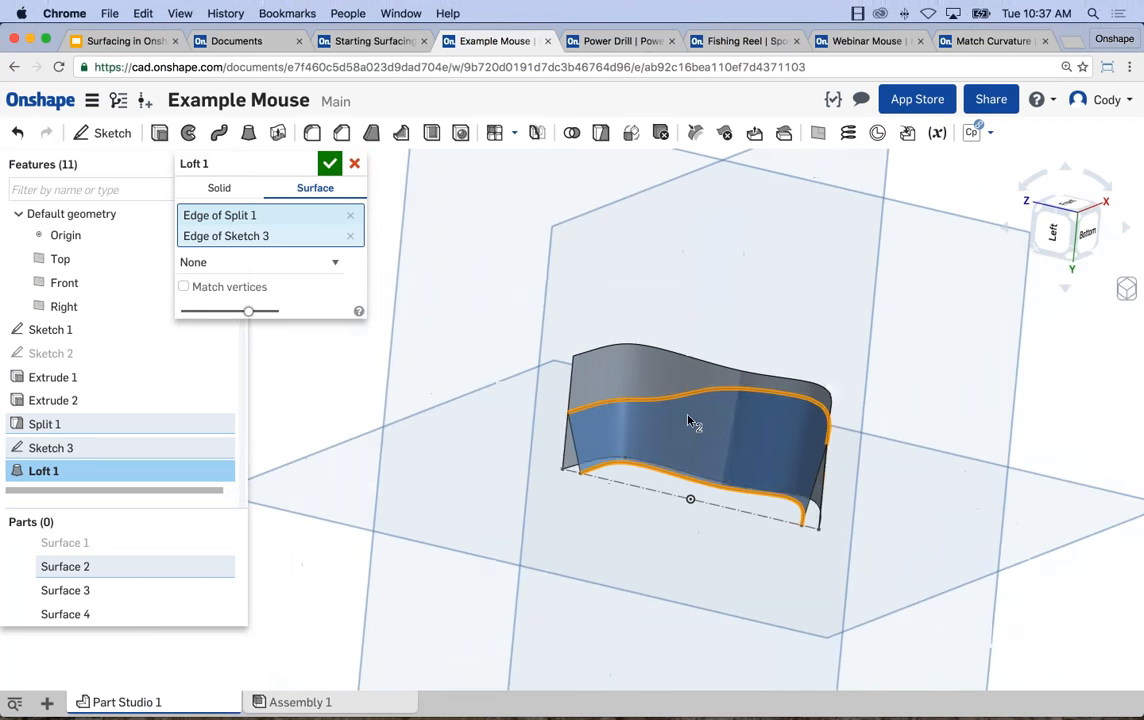
{"action": "scroll", "coordinate": [707, 416], "scroll_direction": "up", "scroll_amount": 3}
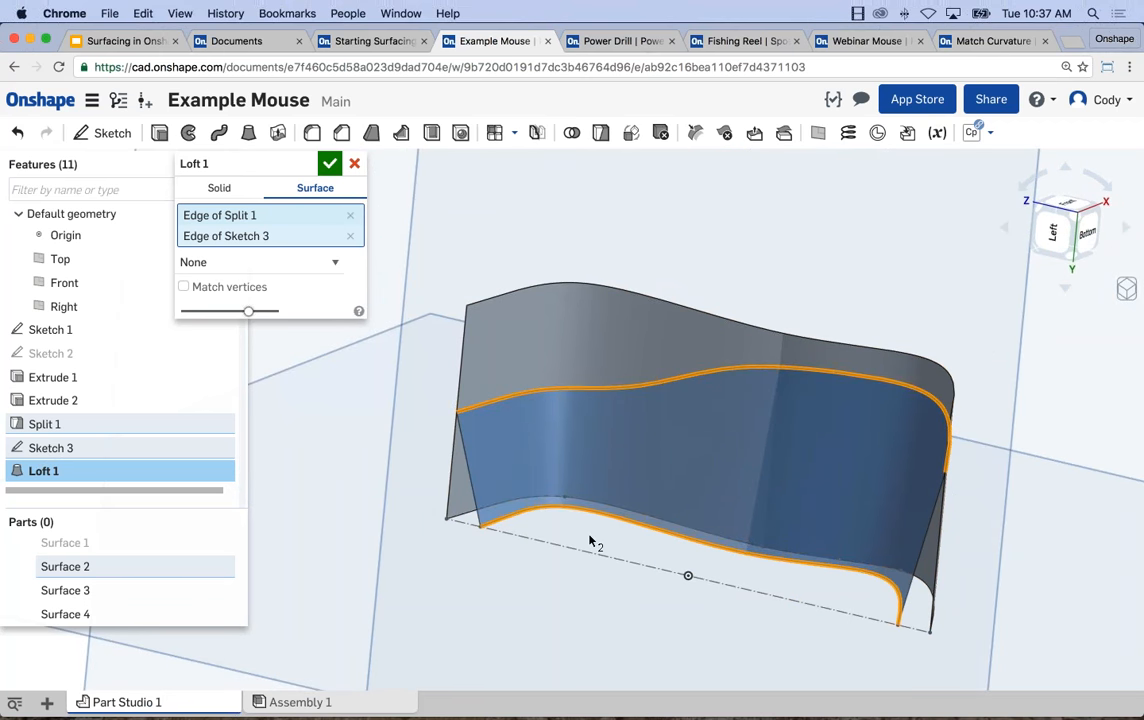
{"action": "scroll", "coordinate": [597, 538], "scroll_direction": "up", "scroll_amount": 1}
{"action": "right_click_drag", "start_coordinate": [858, 586], "coordinate": [908, 594]}
Toggle the visibility of the existing surfaces to inspect the loft preview, and cancel the loft.
{"action": "left_click", "coordinate": [224, 593]}
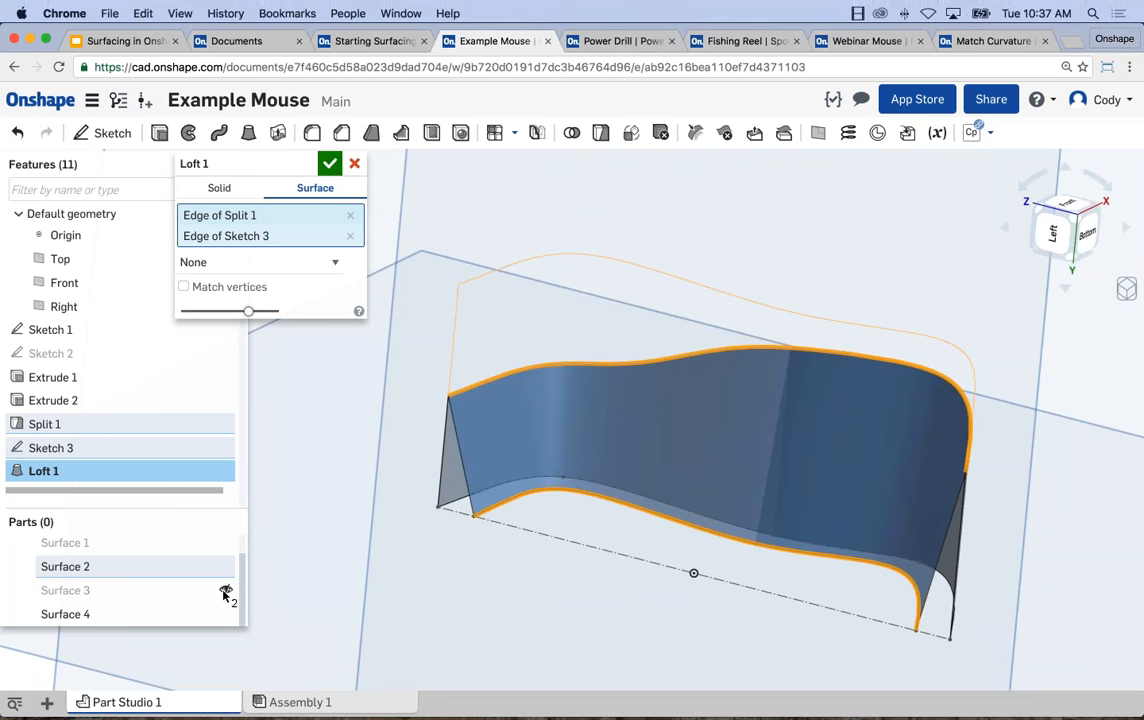
{"action": "left_click", "coordinate": [225, 566]}
{"action": "mouse_move", "coordinate": [461, 595]}
{"action": "right_mouse_down"}
{"action": "mouse_move", "coordinate": [411, 591]}
{"action": "mouse_move", "coordinate": [467, 597]}
{"action": "right_mouse_up"}
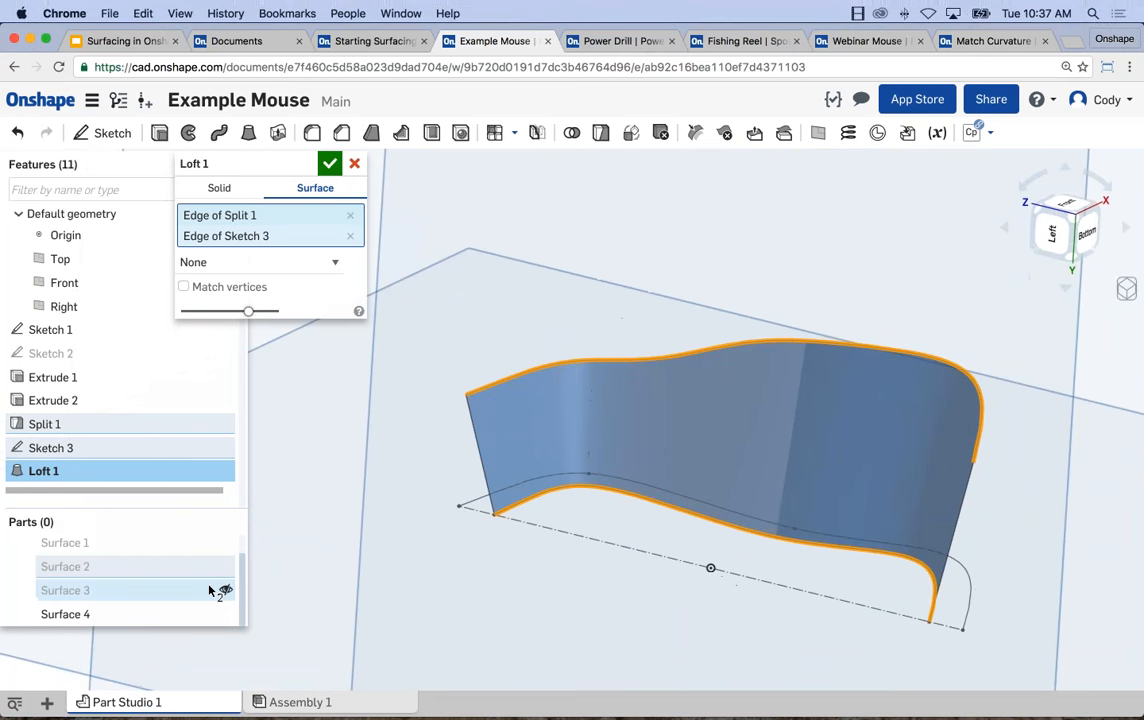
{"action": "left_click", "coordinate": [225, 590]}
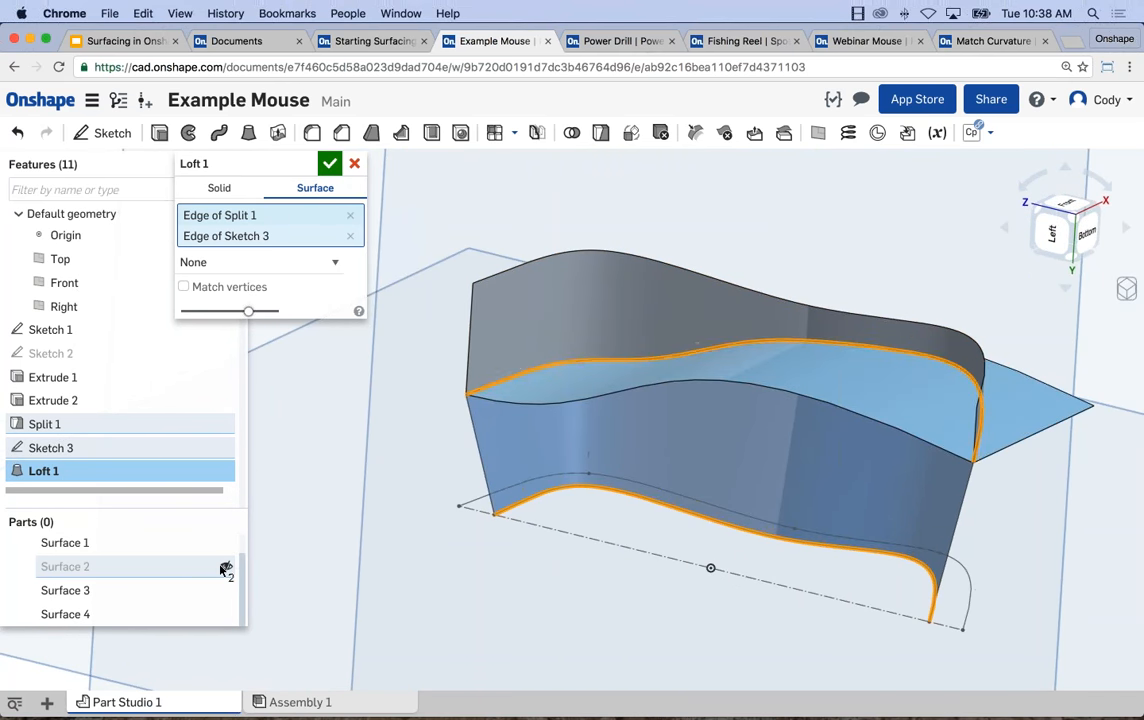
{"action": "left_click", "coordinate": [225, 566]}
{"action": "mouse_move", "coordinate": [396, 583]}
{"action": "right_mouse_down"}
{"action": "mouse_move", "coordinate": [375, 587]}
{"action": "mouse_move", "coordinate": [389, 586]}
{"action": "right_mouse_up"}
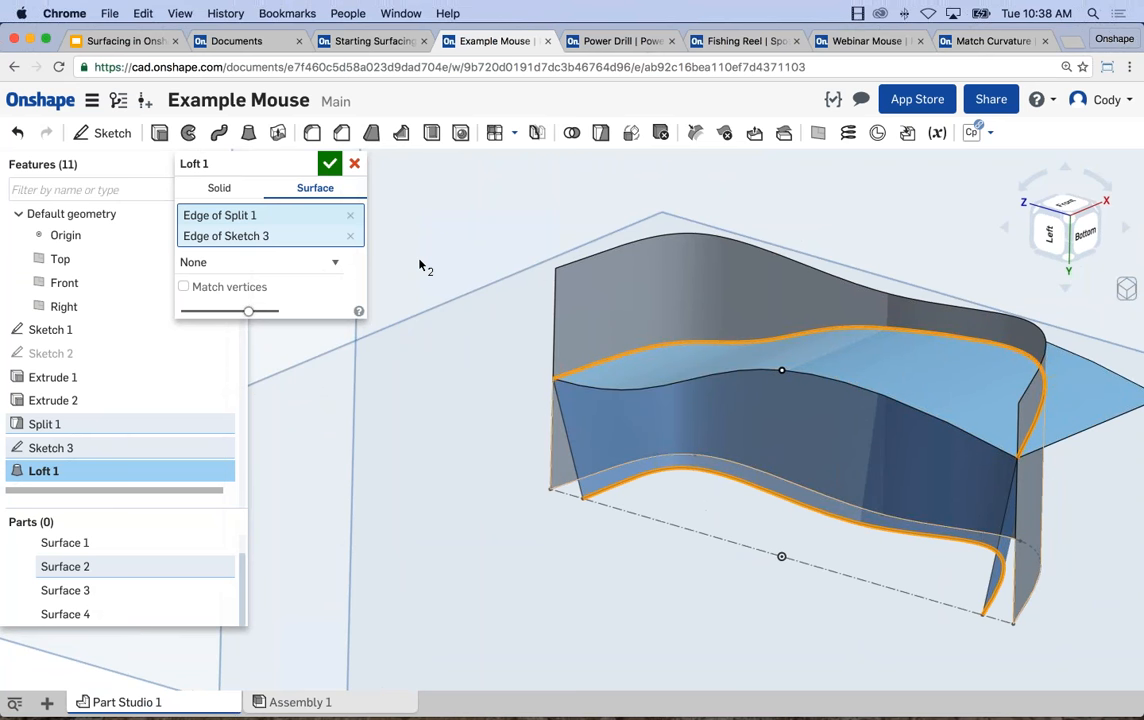
{"action": "left_click", "coordinate": [356, 165]}
Start a new sketch on the Right plane.
{"action": "scroll", "coordinate": [523, 391], "scroll_direction": "down", "scroll_amount": 3}
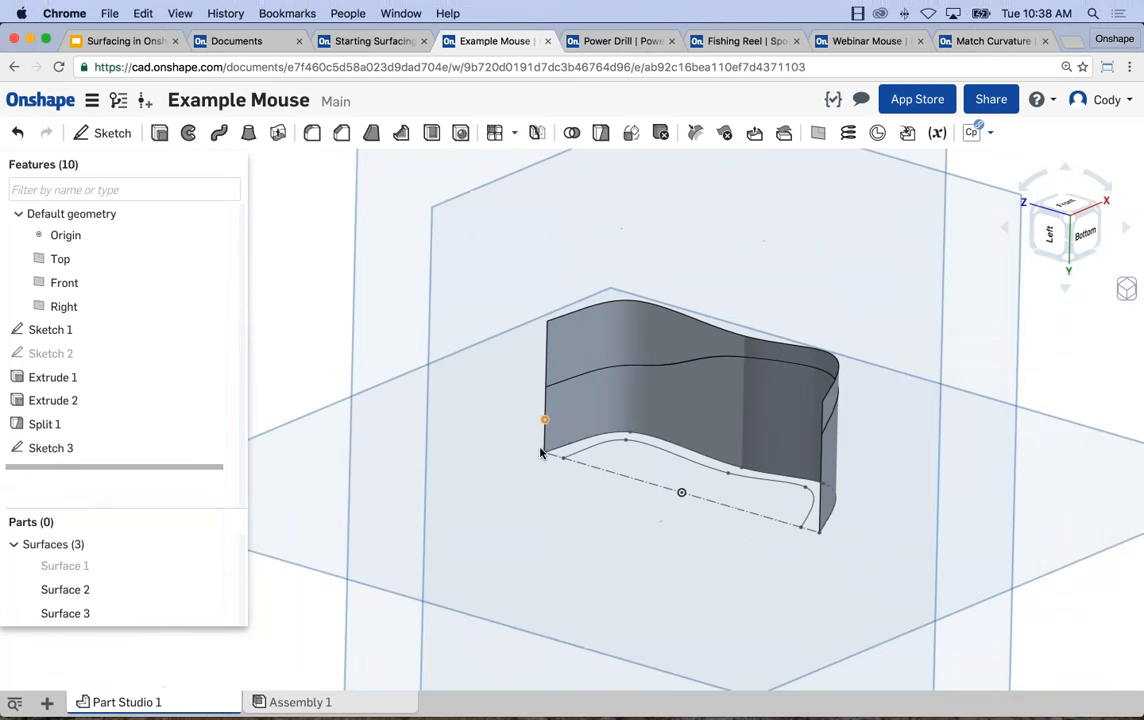
{"action": "right_click_drag", "start_coordinate": [598, 447], "coordinate": [805, 530]}
{"action": "scroll", "coordinate": [598, 472], "scroll_direction": "down", "scroll_amount": 1}
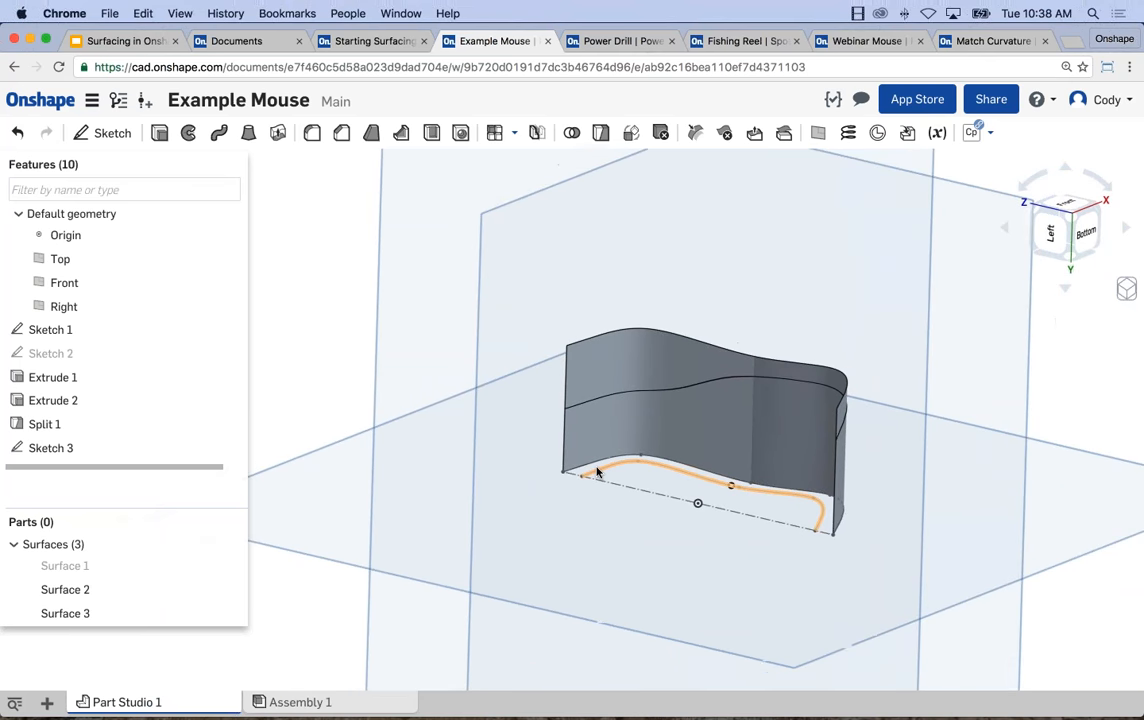
{"action": "middle_click_drag", "start_coordinate": [598, 472], "coordinate": [580, 537]}
{"action": "left_click", "coordinate": [1012, 266]}
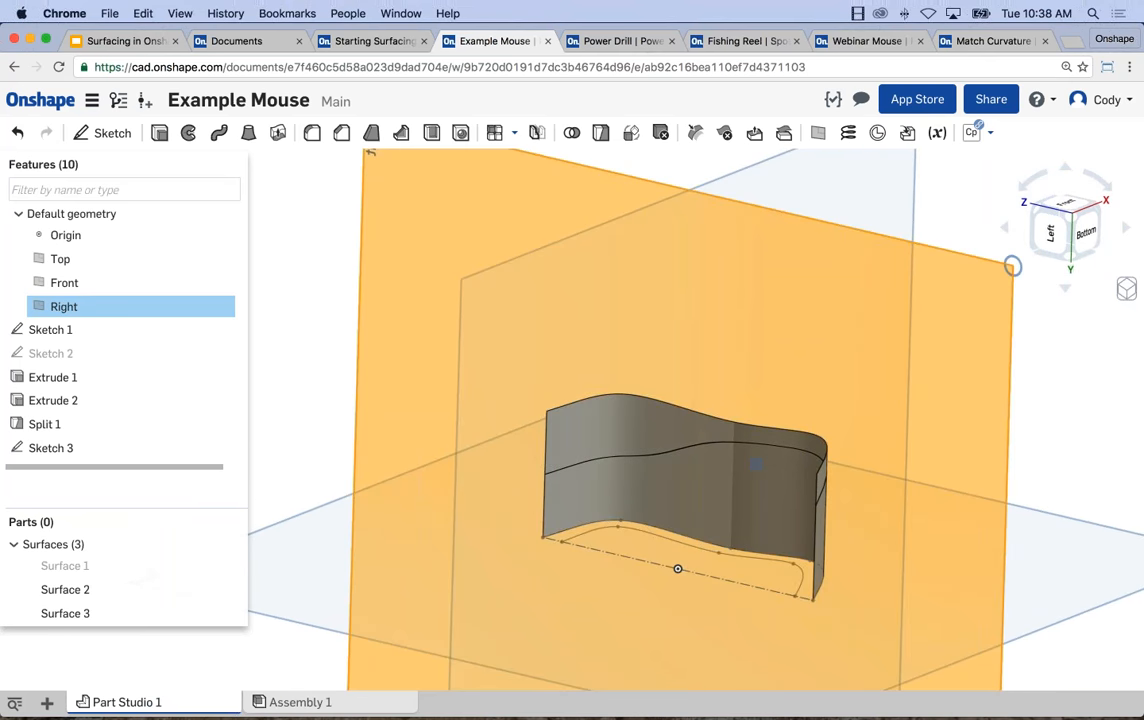
{"action": "key", "text": "shift+s"}
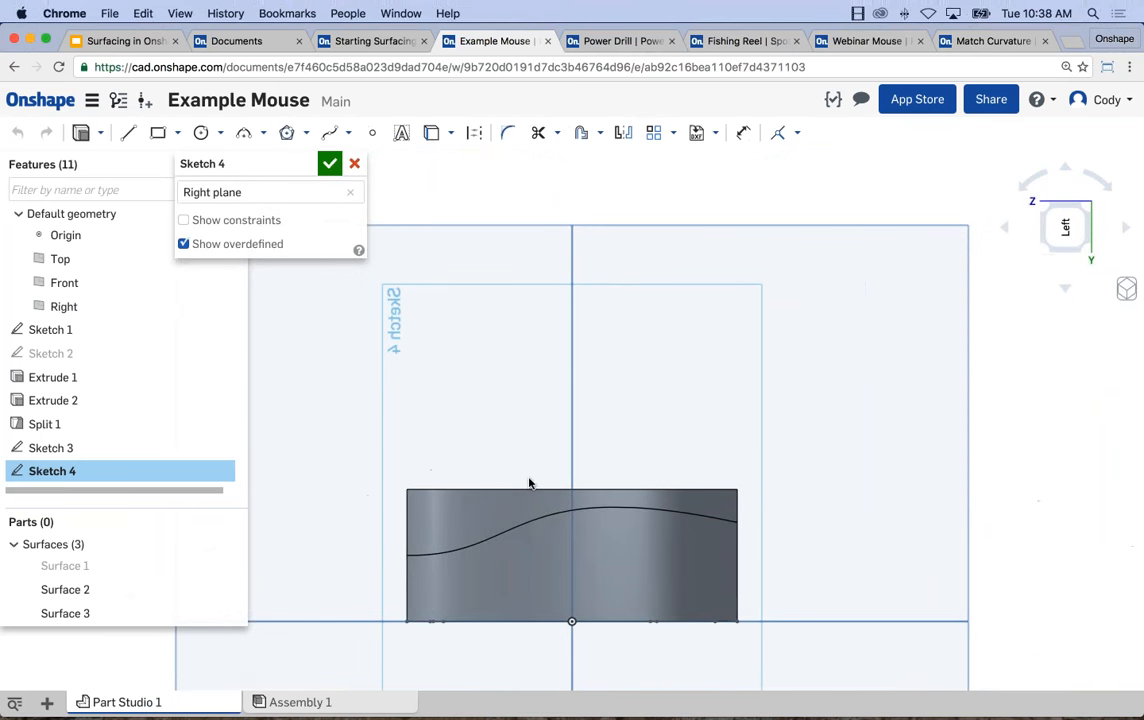
Draw a three-point arc from the baseline to the split line's end at the wall's negative-Z end, bulging slightly outward.
{"action": "left_click", "coordinate": [250, 134]}
{"action": "scroll", "coordinate": [732, 521], "scroll_direction": "up", "scroll_amount": 2}
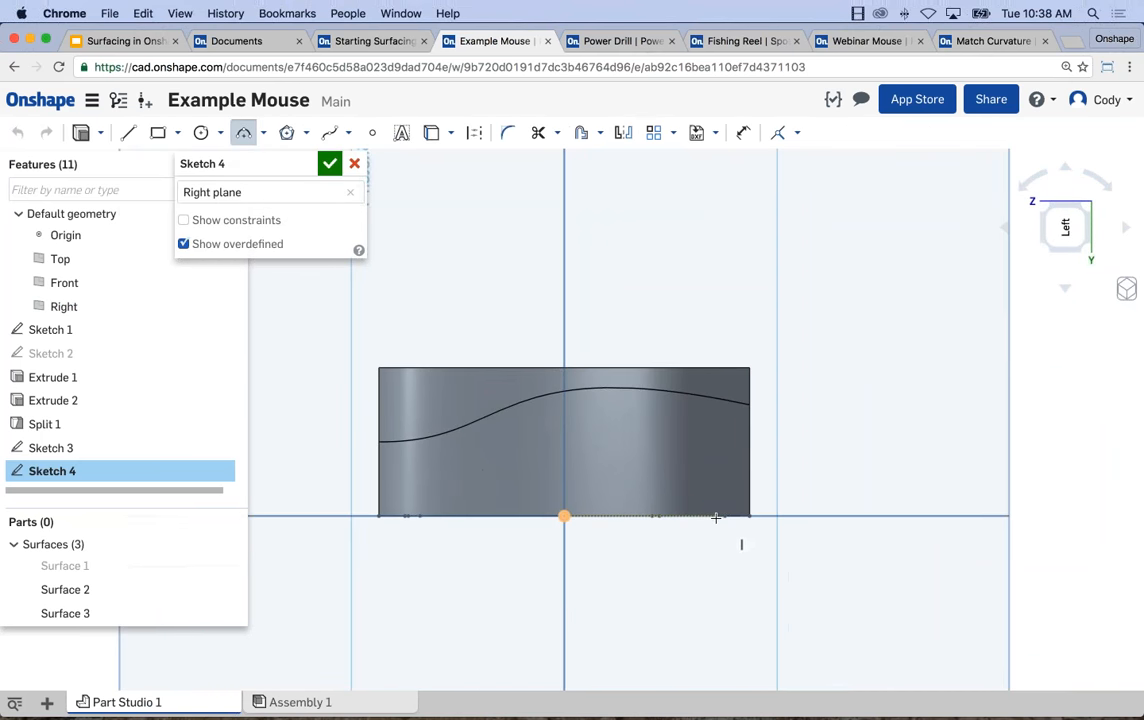
{"action": "left_click", "coordinate": [750, 407]}
{"action": "left_click", "coordinate": [752, 437]}
{"action": "key", "text": "Escape"}
Make the arc's lower endpoint coincident with the nearby end of the inner spline.
{"action": "right_click_drag", "start_coordinate": [750, 440], "coordinate": [708, 502]}
{"action": "scroll", "coordinate": [718, 500], "scroll_direction": "up", "scroll_amount": 6}
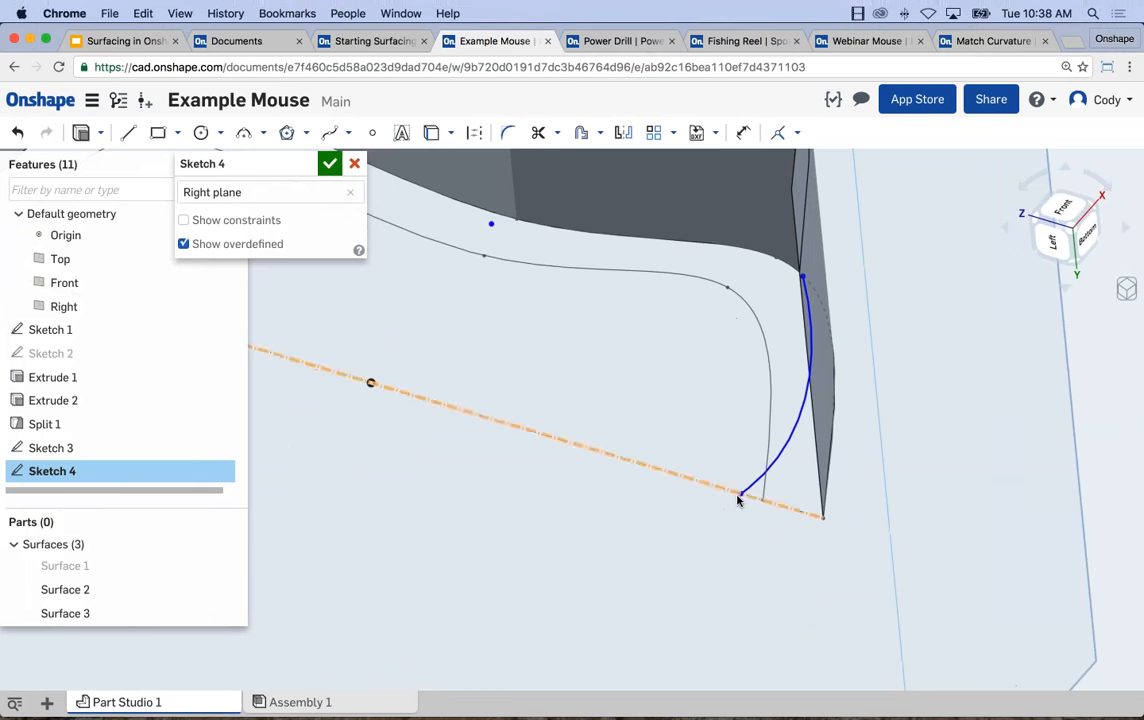
{"action": "left_click", "coordinate": [740, 494]}
{"action": "left_click", "coordinate": [762, 499]}
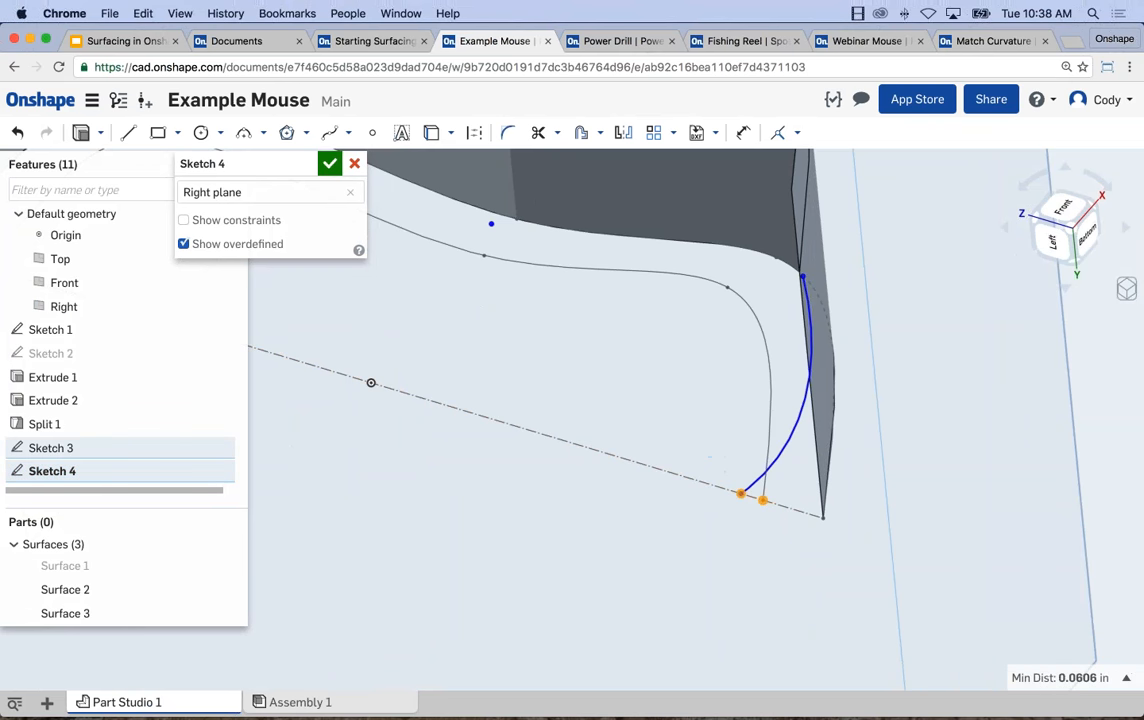
{"action": "left_click", "coordinate": [777, 138]}
{"action": "scroll", "coordinate": [716, 330], "scroll_direction": "down", "scroll_amount": 3}
Make the arc's upper endpoint coincident with the end vertex of the split line.
{"action": "right_click_drag", "start_coordinate": [697, 409], "coordinate": [804, 272]}
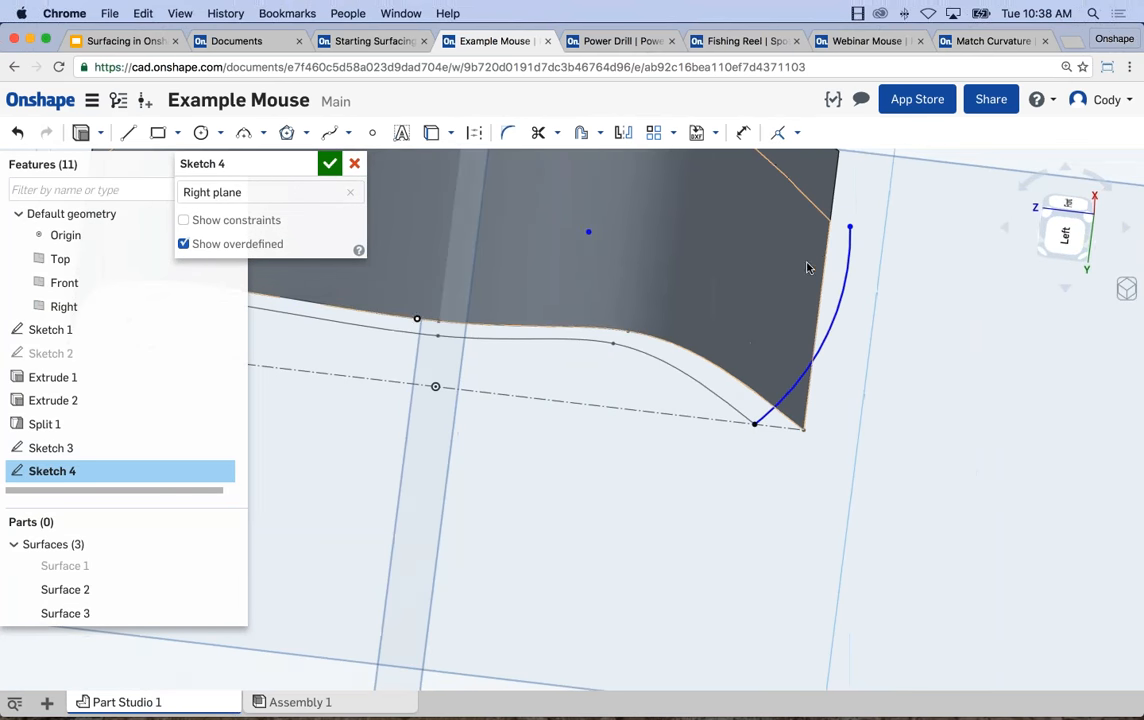
{"action": "scroll", "coordinate": [837, 243], "scroll_direction": "up", "scroll_amount": 5}
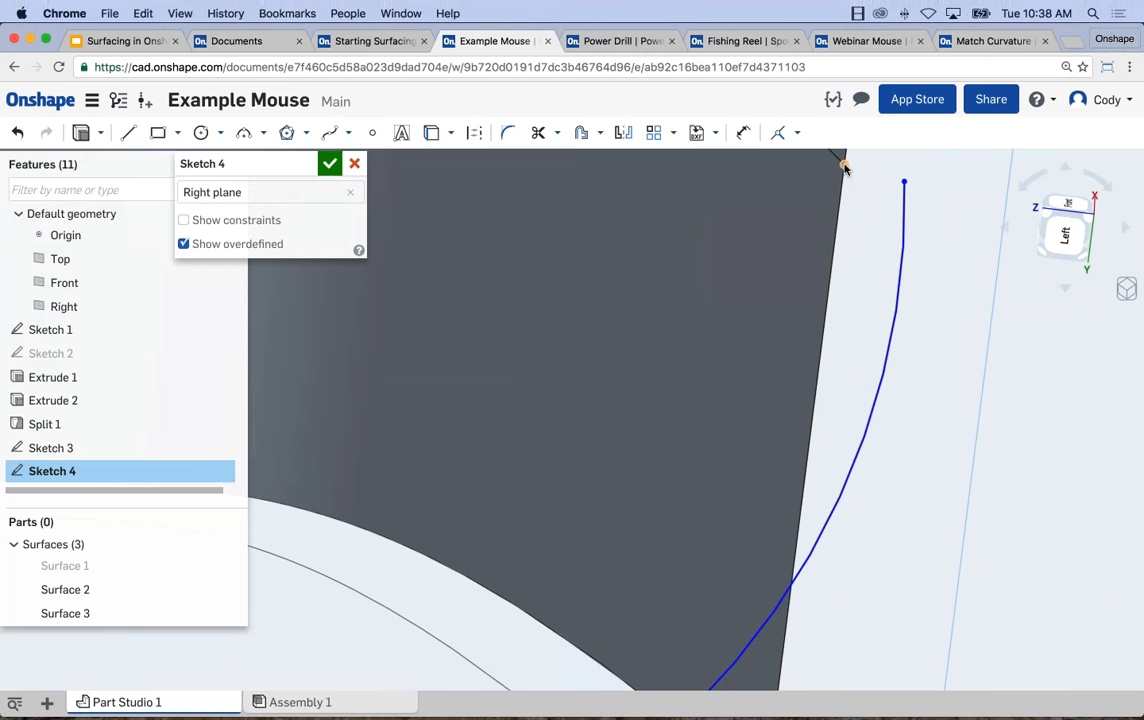
{"action": "left_click", "coordinate": [843, 166]}
{"action": "left_click", "coordinate": [903, 182]}
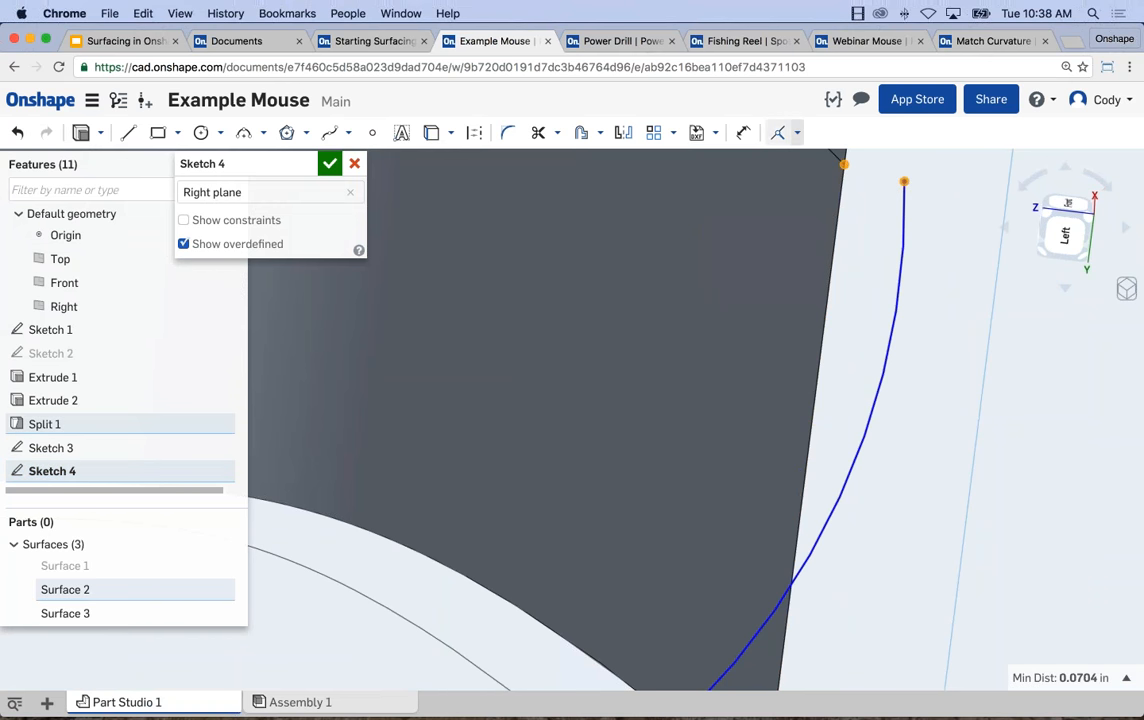
{"action": "left_click", "coordinate": [779, 136]}
{"action": "scroll", "coordinate": [945, 327], "scroll_direction": "down", "scroll_amount": 5}
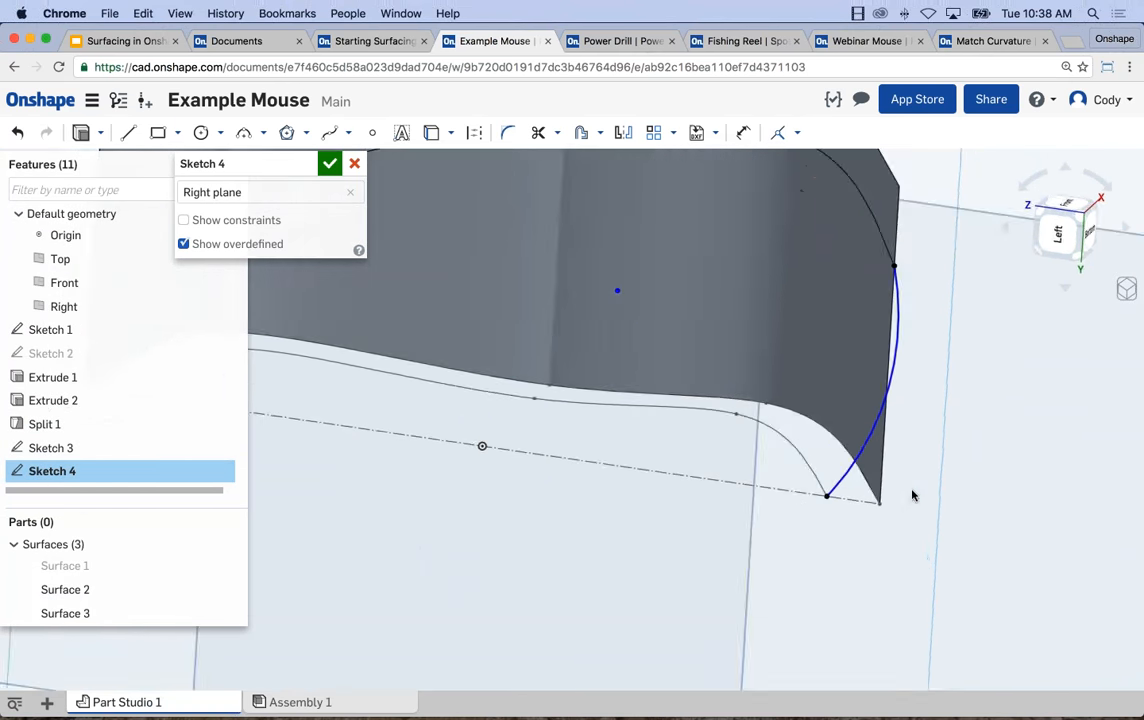
Flatten the arc by moving its center point farther from the curve, and finish the sketch.
{"action": "right_click_drag", "start_coordinate": [912, 495], "coordinate": [912, 495]}
{"action": "middle_click_drag", "start_coordinate": [924, 496], "coordinate": [1005, 511]}
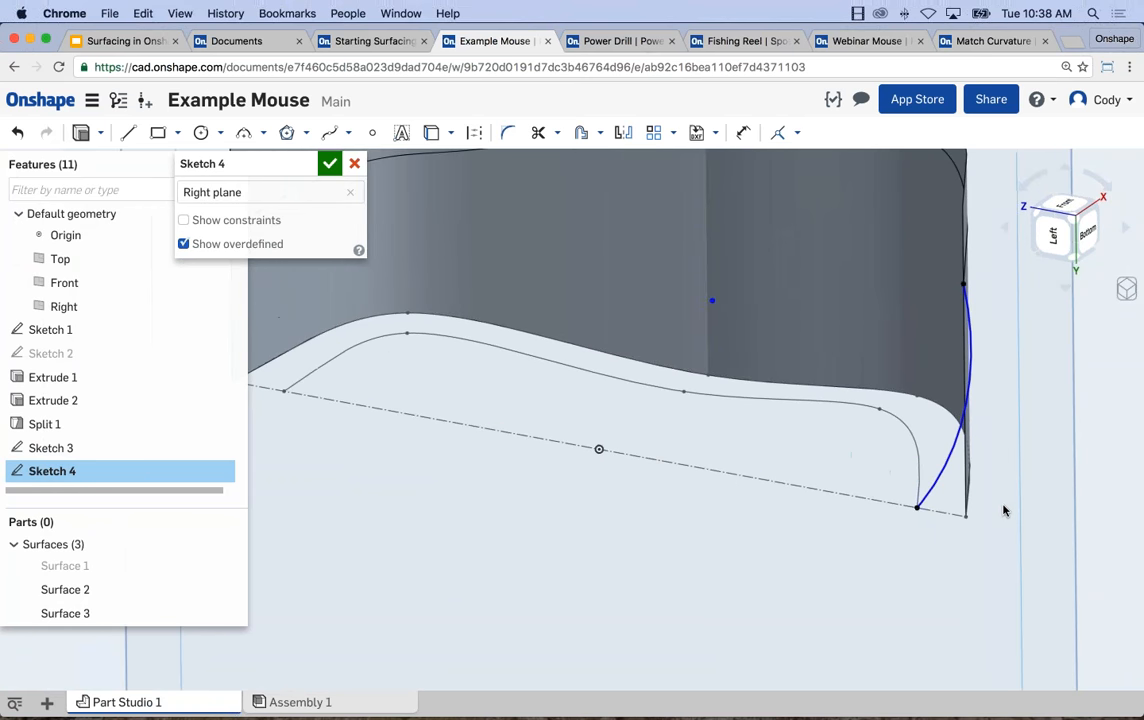
{"action": "key", "text": "n"}
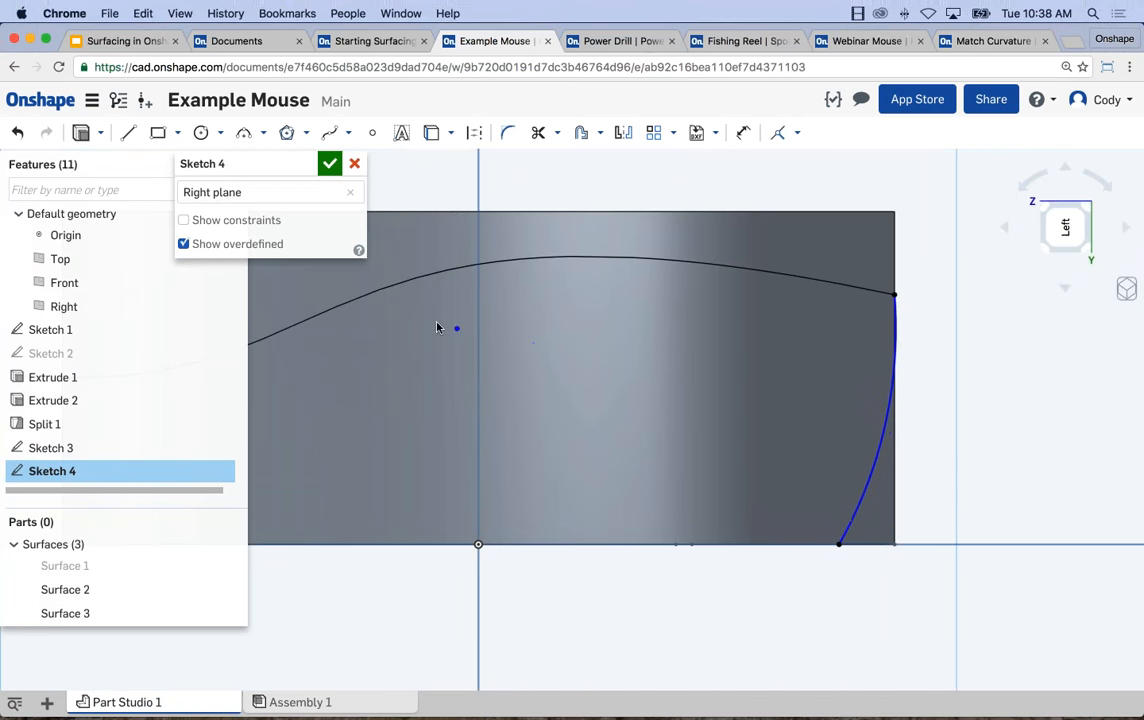
{"action": "left_click", "coordinate": [405, 317]}
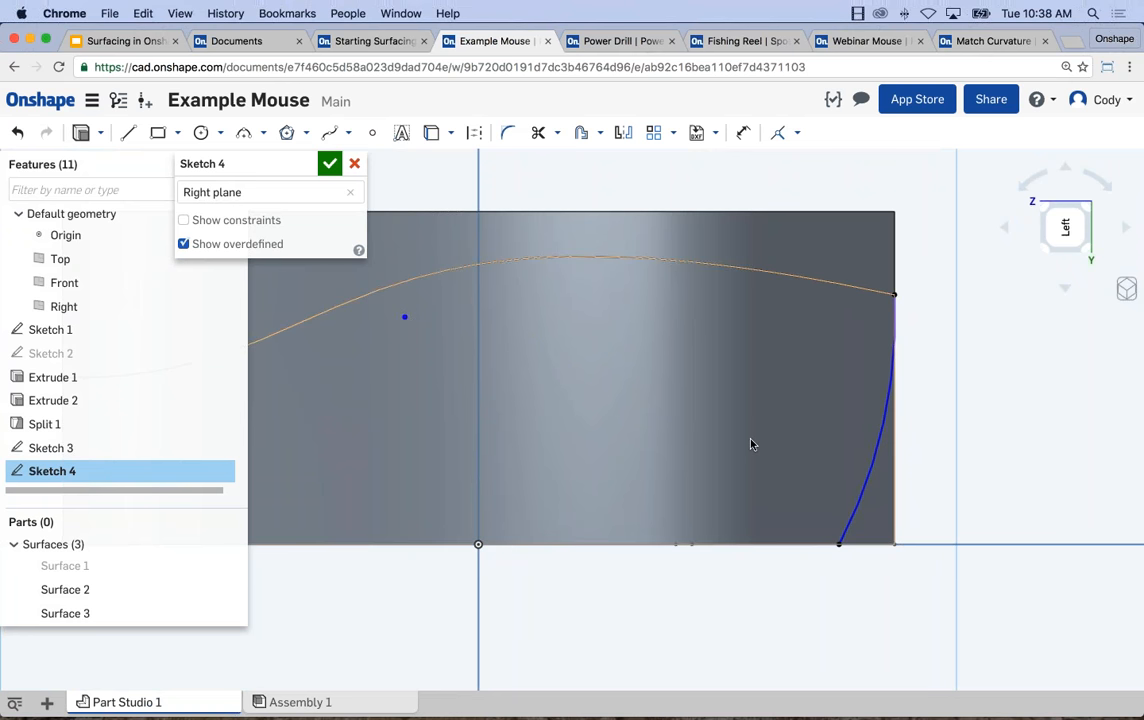
{"action": "scroll", "coordinate": [751, 439], "scroll_direction": "down", "scroll_amount": 5}
{"action": "right_click_drag", "start_coordinate": [836, 433], "coordinate": [785, 466]}
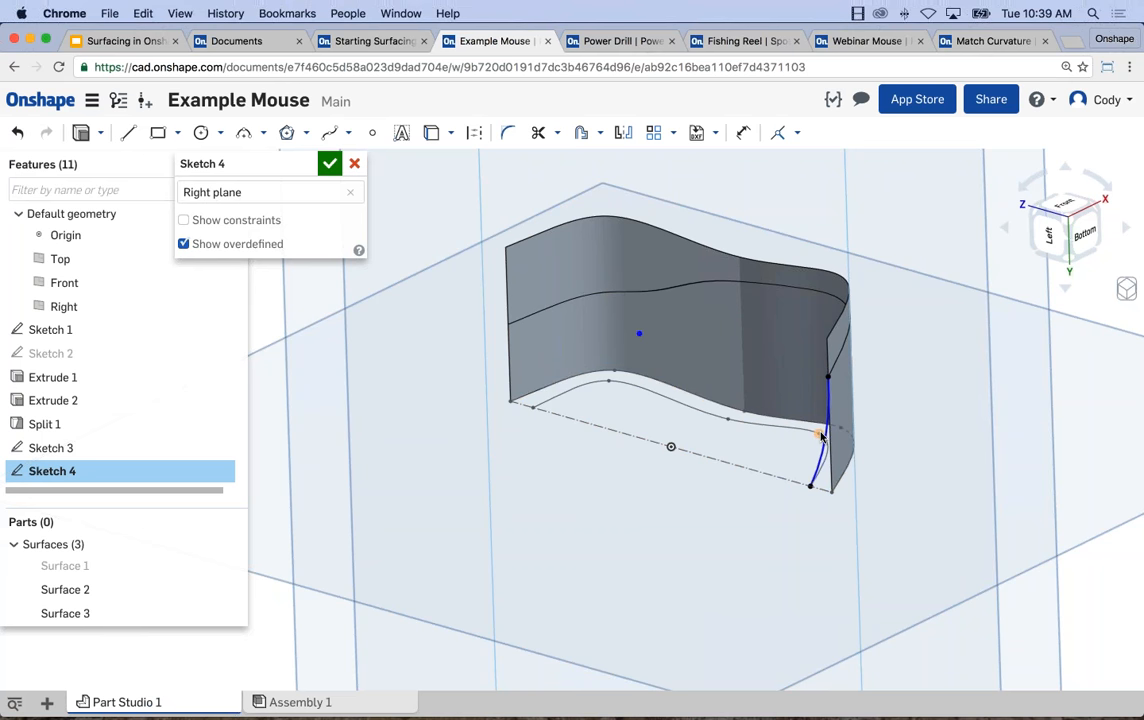
{"action": "right_click_drag", "start_coordinate": [766, 494], "coordinate": [806, 455]}
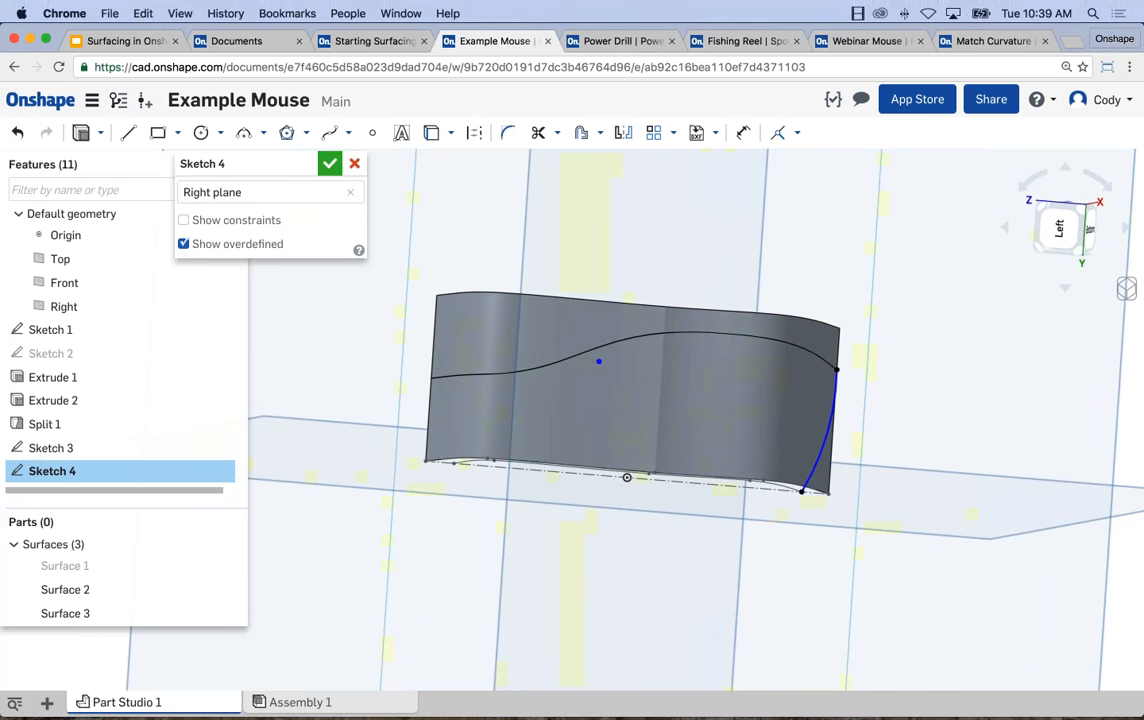
{"action": "left_click", "coordinate": [330, 163]}
Start another sketch on the Right plane for the opposite end and view it straight on.
{"action": "scroll", "coordinate": [585, 283], "scroll_direction": "down", "scroll_amount": 5}
{"action": "middle_click_drag", "start_coordinate": [618, 337], "coordinate": [658, 379]}
{"action": "left_click", "coordinate": [412, 290]}
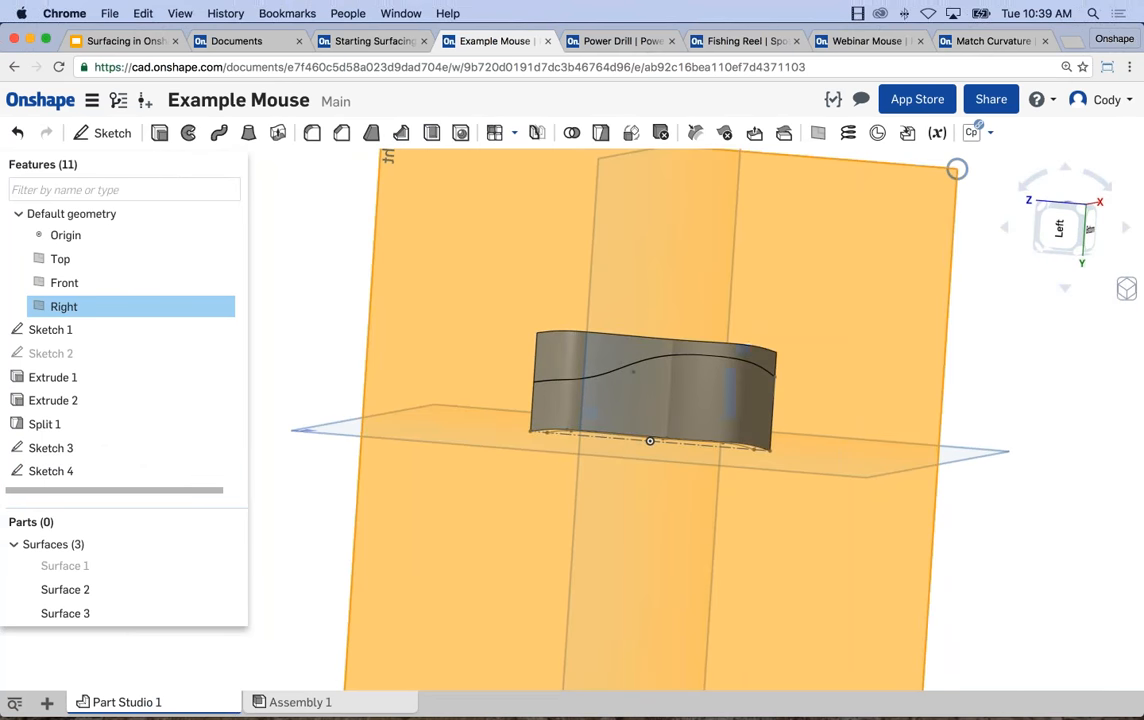
{"action": "key", "text": "shift+s"}
{"action": "right_click_drag", "start_coordinate": [432, 342], "coordinate": [416, 367]}
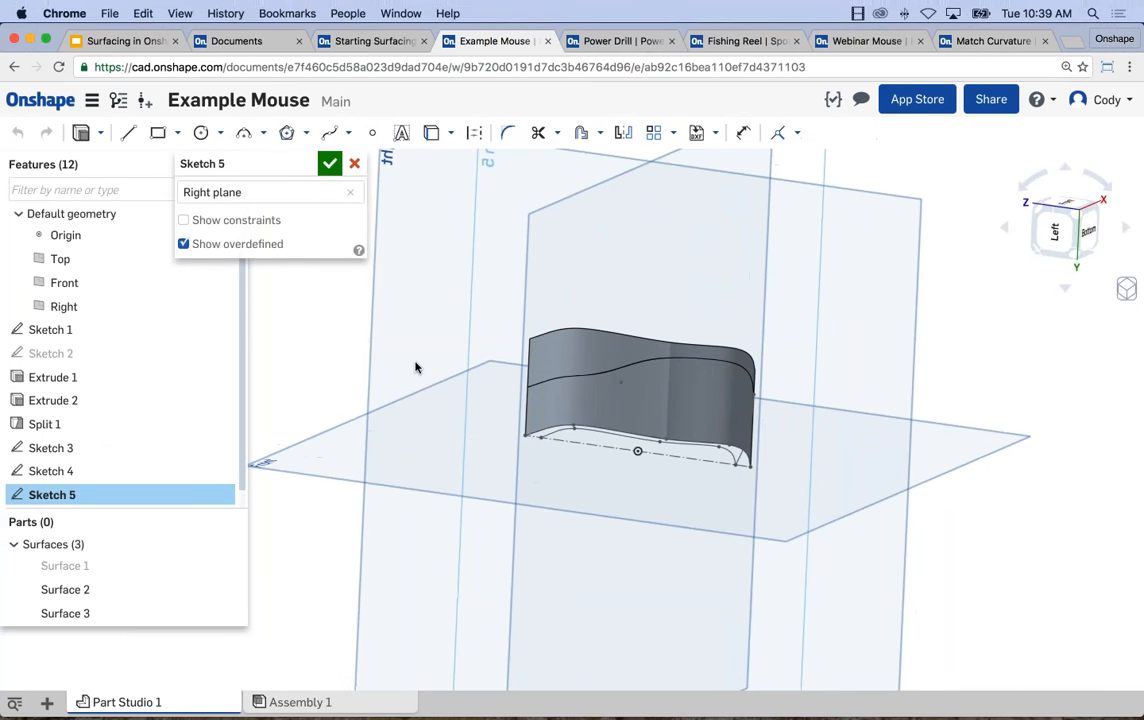
{"action": "key", "text": "n"}
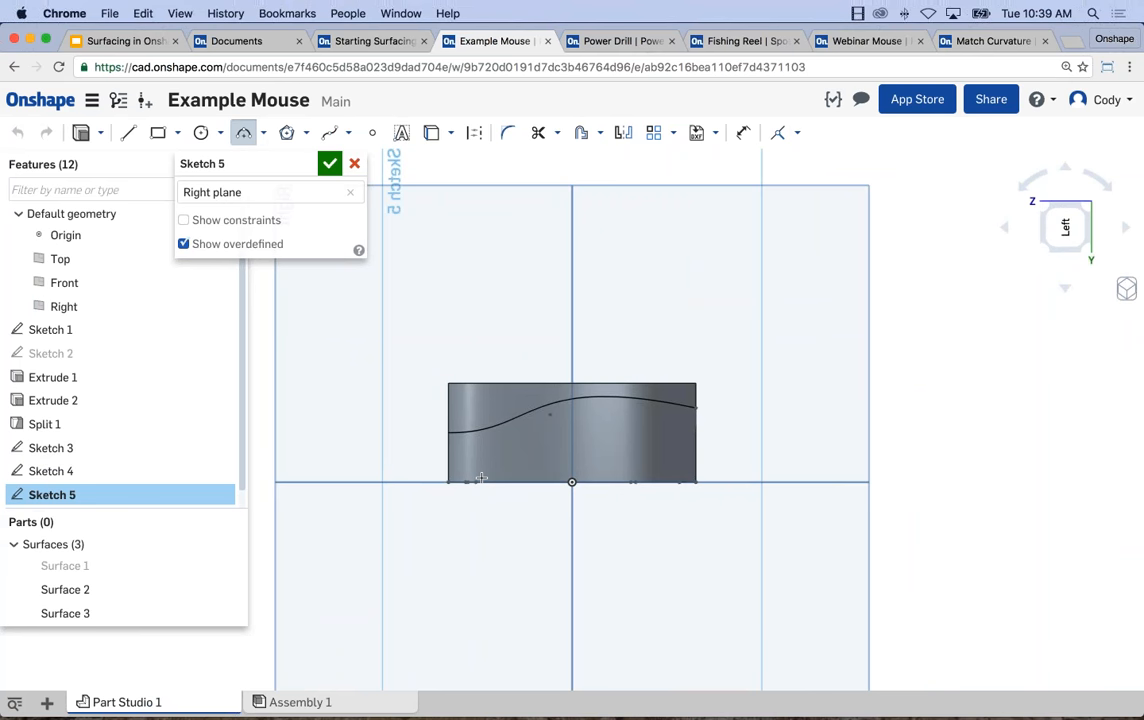
Draw a shallow three-point arc from the baseline to the split line's end at the wall's positive-Z end.
{"action": "scroll", "coordinate": [481, 478], "scroll_direction": "up", "scroll_amount": 5}
{"action": "mouse_move", "coordinate": [411, 495]}
{"action": "middle_mouse_down"}
{"action": "mouse_move", "coordinate": [513, 513]}
{"action": "mouse_move", "coordinate": [502, 513]}
{"action": "middle_mouse_up"}
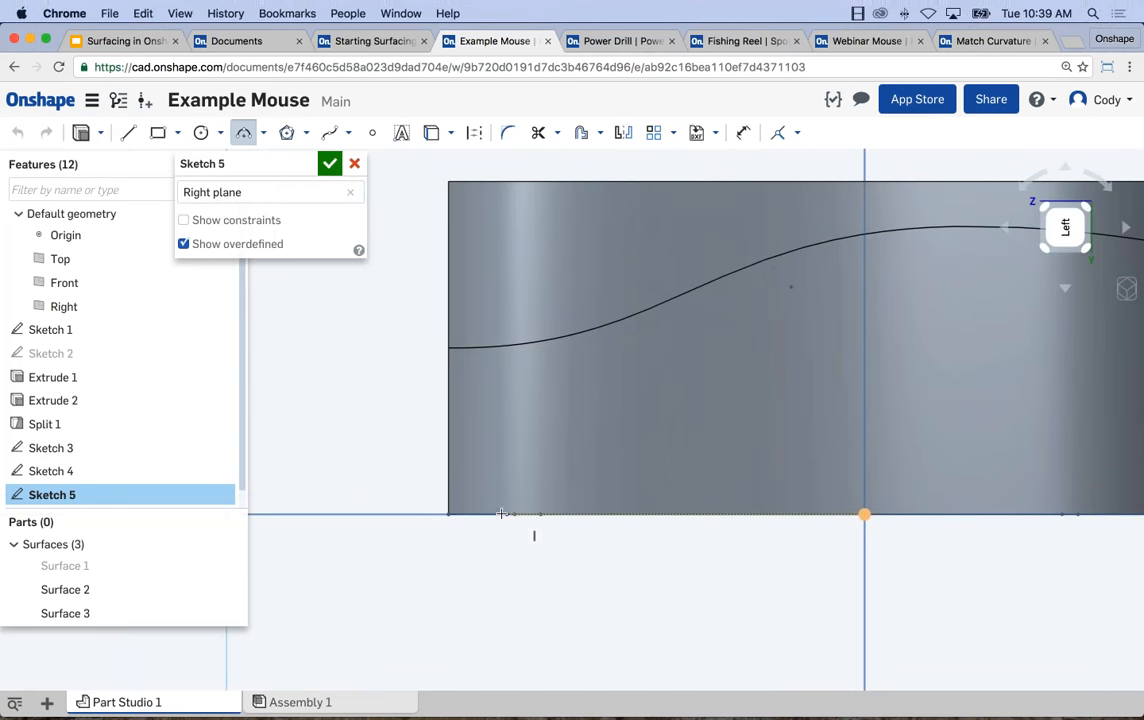
{"action": "left_click", "coordinate": [505, 514]}
{"action": "left_click", "coordinate": [450, 348]}
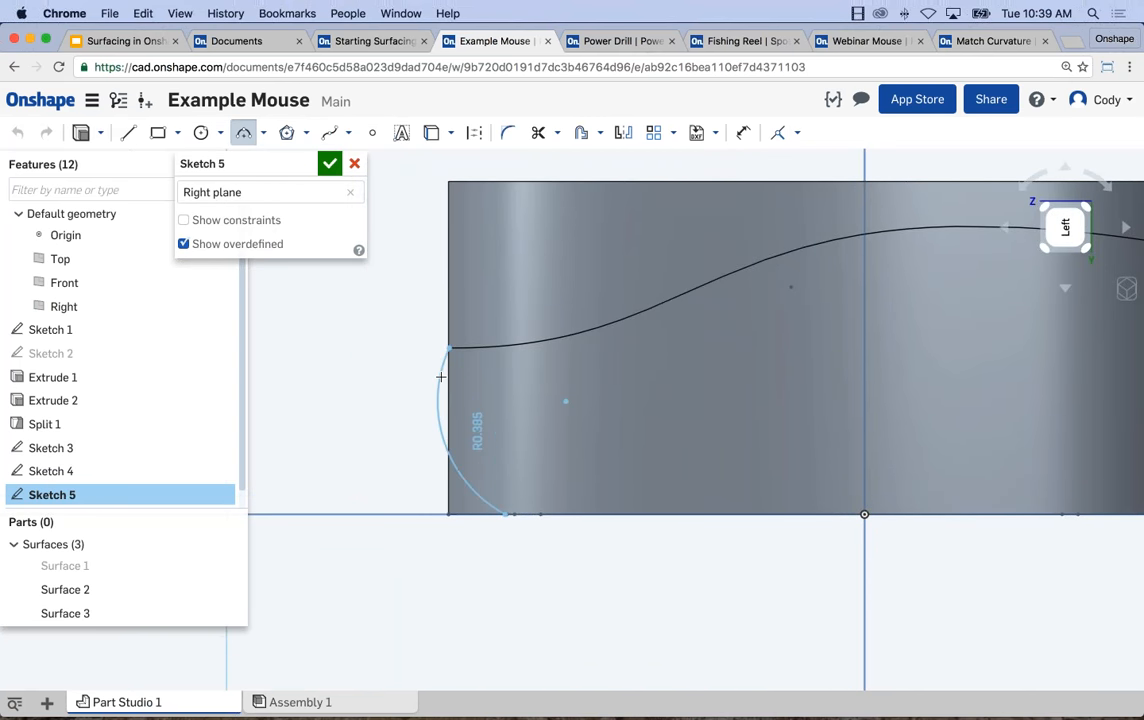
{"action": "left_click", "coordinate": [455, 377]}
{"action": "key", "text": "Escape"}
Make the new arc's lower endpoint coincident with the inner spline's end on the baseline.
{"action": "right_click_drag", "start_coordinate": [532, 492], "coordinate": [485, 514]}
{"action": "scroll", "coordinate": [485, 514], "scroll_direction": "up", "scroll_amount": 5}
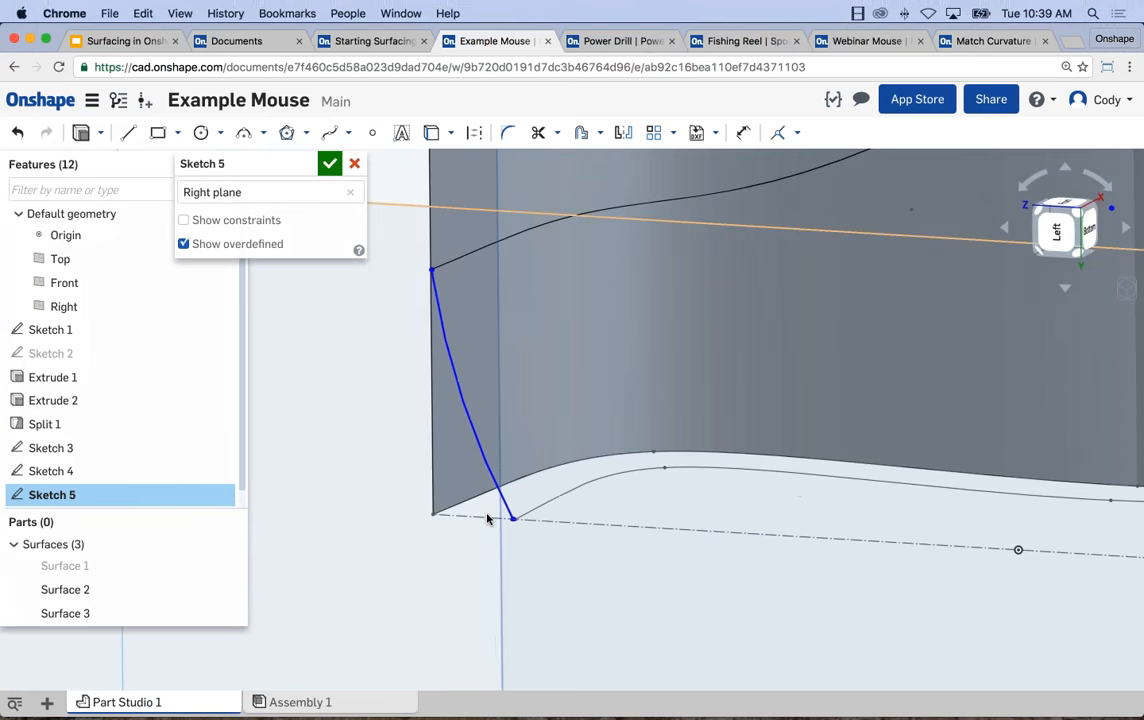
{"action": "left_click", "coordinate": [607, 542]}
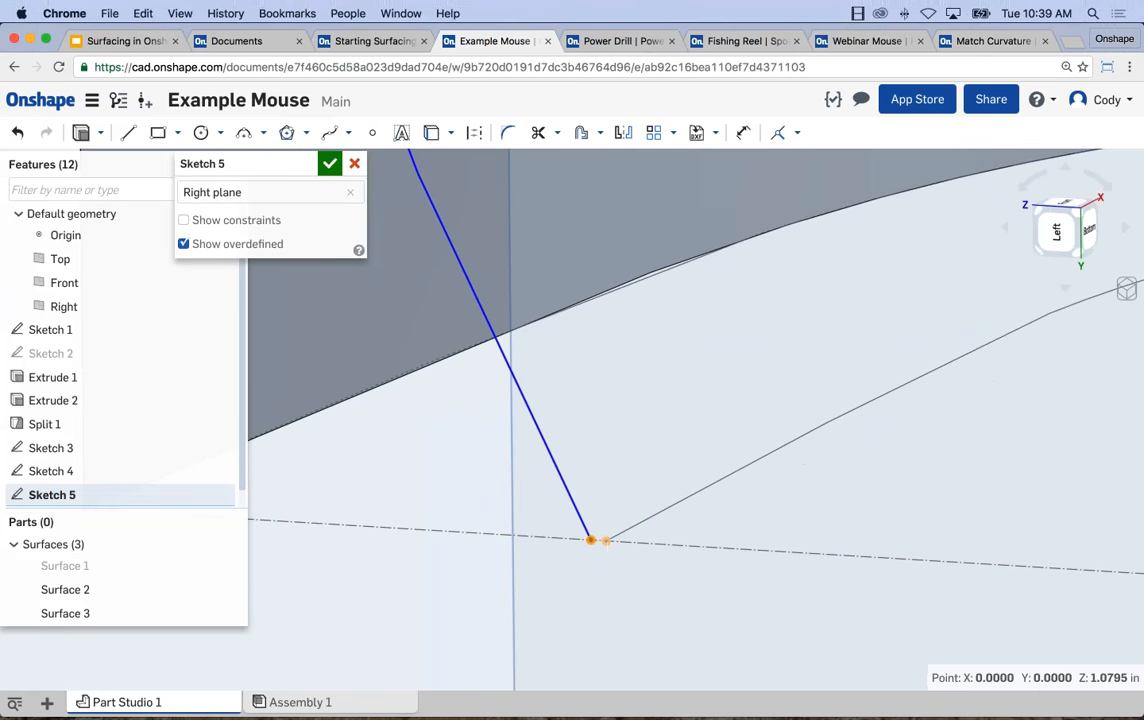
{"action": "left_click", "coordinate": [606, 542]}
{"action": "left_click", "coordinate": [781, 134]}
{"action": "scroll", "coordinate": [731, 422], "scroll_direction": "down", "scroll_amount": 3}
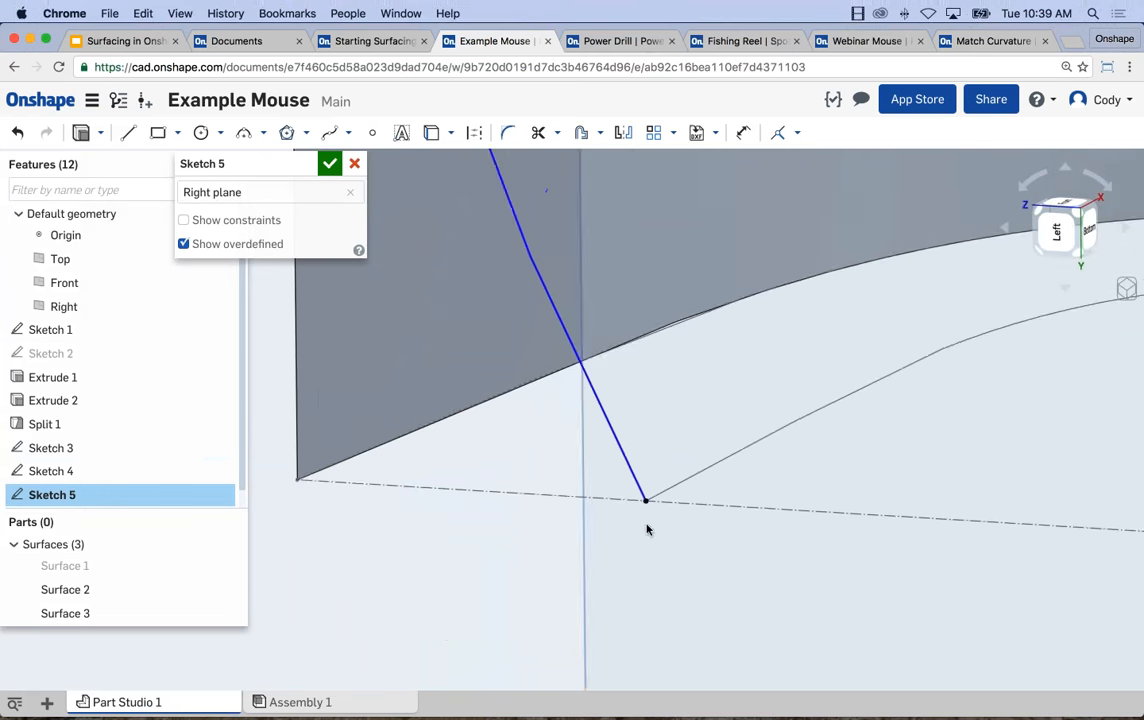
Make the arc's upper endpoint coincident with the end of the split line on the wall, and finish the sketch.
{"action": "scroll", "coordinate": [640, 520], "scroll_direction": "down", "scroll_amount": 3}
{"action": "scroll", "coordinate": [562, 424], "scroll_direction": "down", "scroll_amount": 3}
{"action": "middle_click_drag", "start_coordinate": [531, 244], "coordinate": [521, 340]}
{"action": "scroll", "coordinate": [490, 312], "scroll_direction": "up", "scroll_amount": 2}
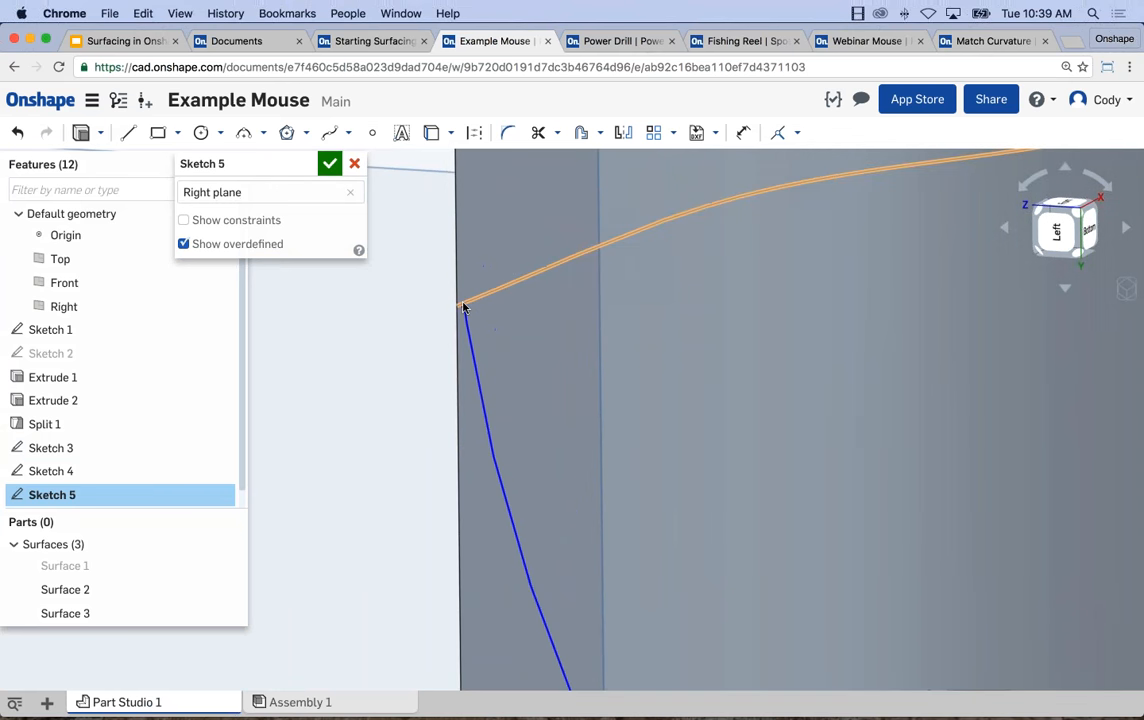
{"action": "left_click", "coordinate": [462, 307]}
{"action": "left_click", "coordinate": [679, 218]}
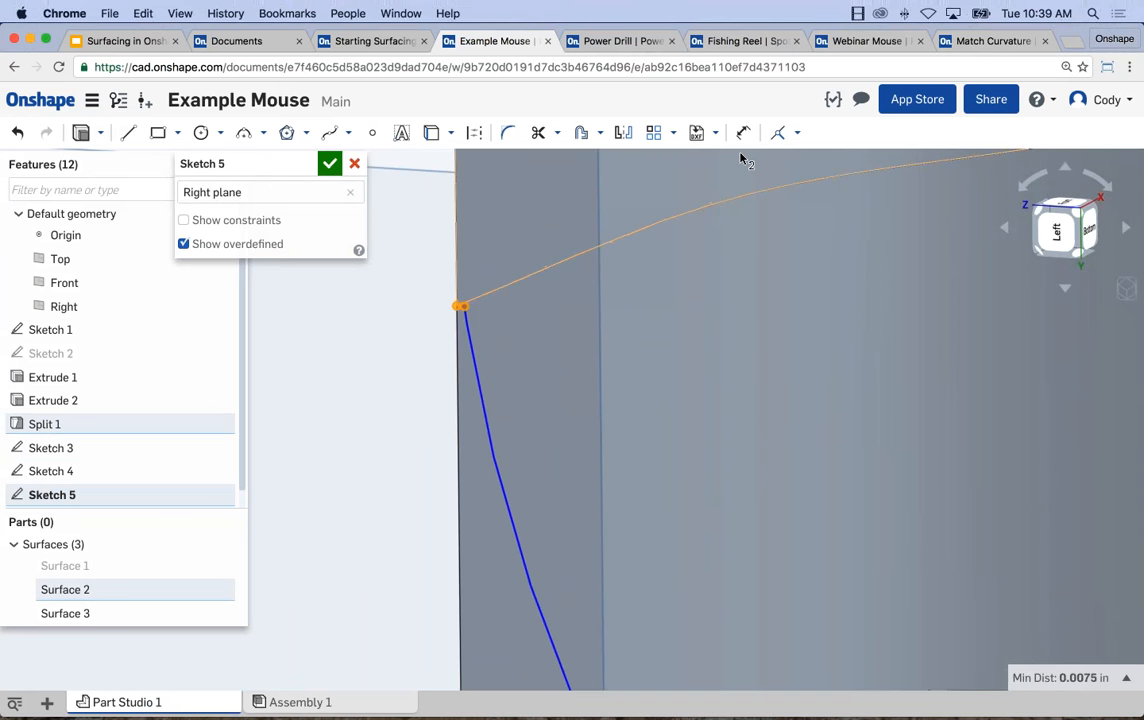
{"action": "left_click", "coordinate": [781, 136]}
{"action": "scroll", "coordinate": [789, 255], "scroll_direction": "down", "scroll_amount": 4}
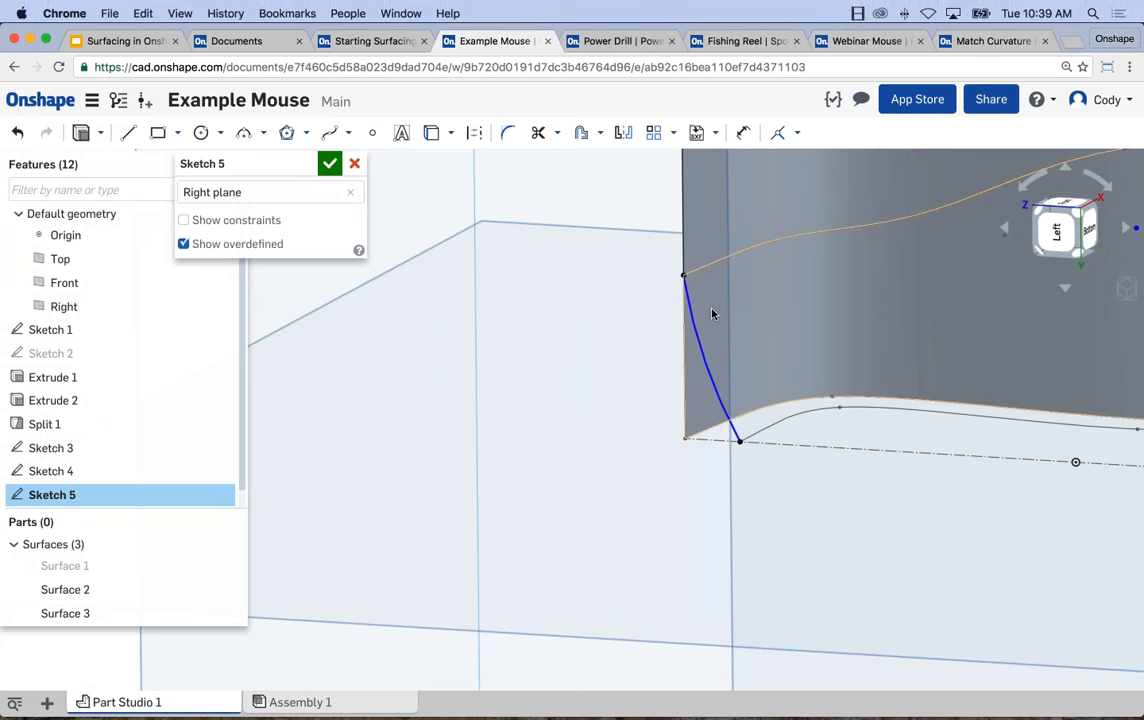
{"action": "scroll", "coordinate": [848, 409], "scroll_direction": "down", "scroll_amount": 5}
{"action": "middle_click_drag", "start_coordinate": [934, 447], "coordinate": [718, 457]}
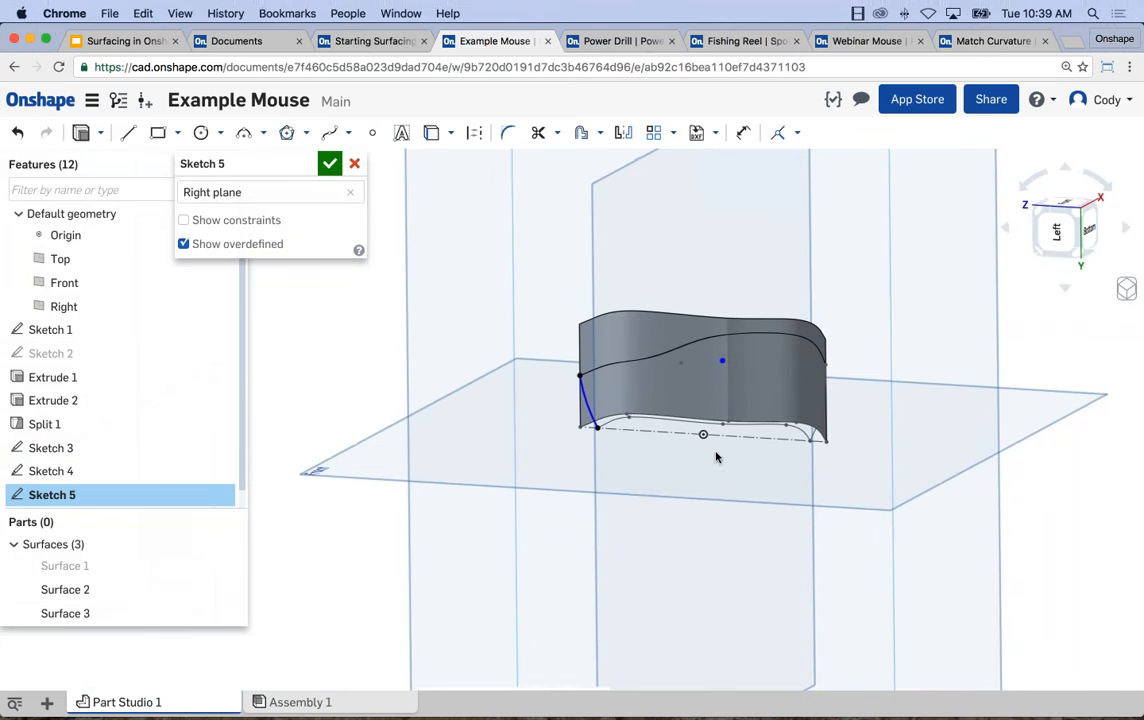
{"action": "left_click", "coordinate": [334, 165]}
Start a new sketch on the Top plane and view it straight on.
{"action": "right_click_drag", "start_coordinate": [465, 276], "coordinate": [394, 281]}
{"action": "scroll", "coordinate": [433, 309], "scroll_direction": "down", "scroll_amount": 3}
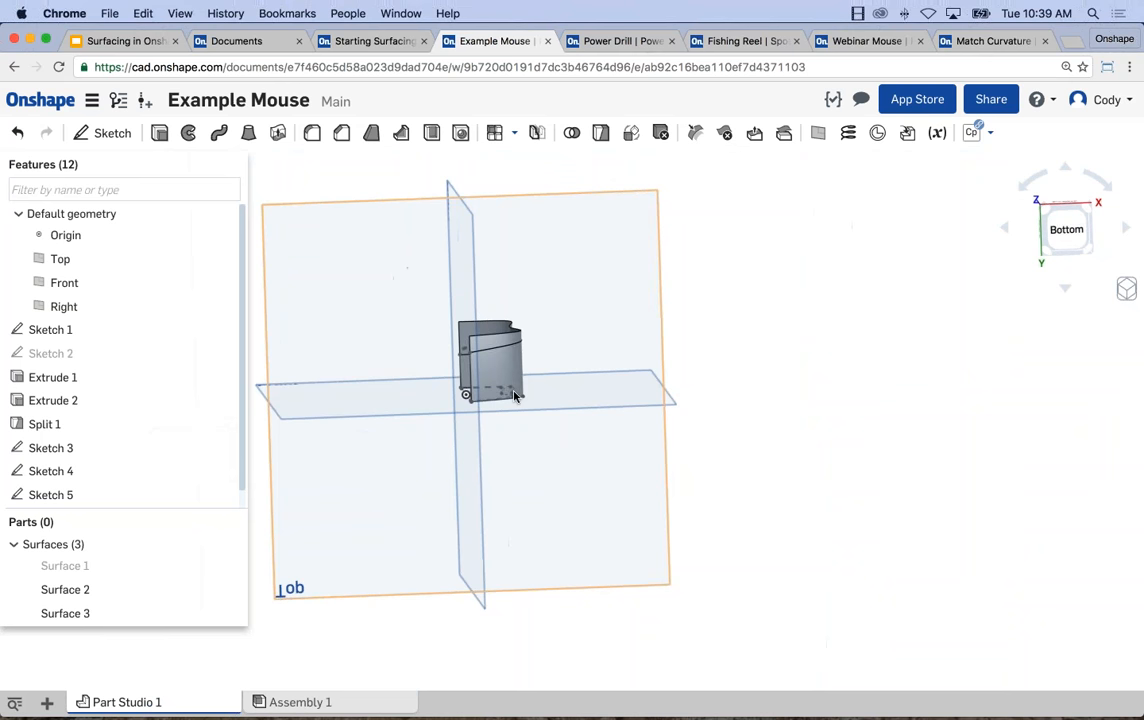
{"action": "middle_click_drag", "start_coordinate": [513, 397], "coordinate": [616, 497]}
{"action": "right_click_drag", "start_coordinate": [592, 381], "coordinate": [653, 392]}
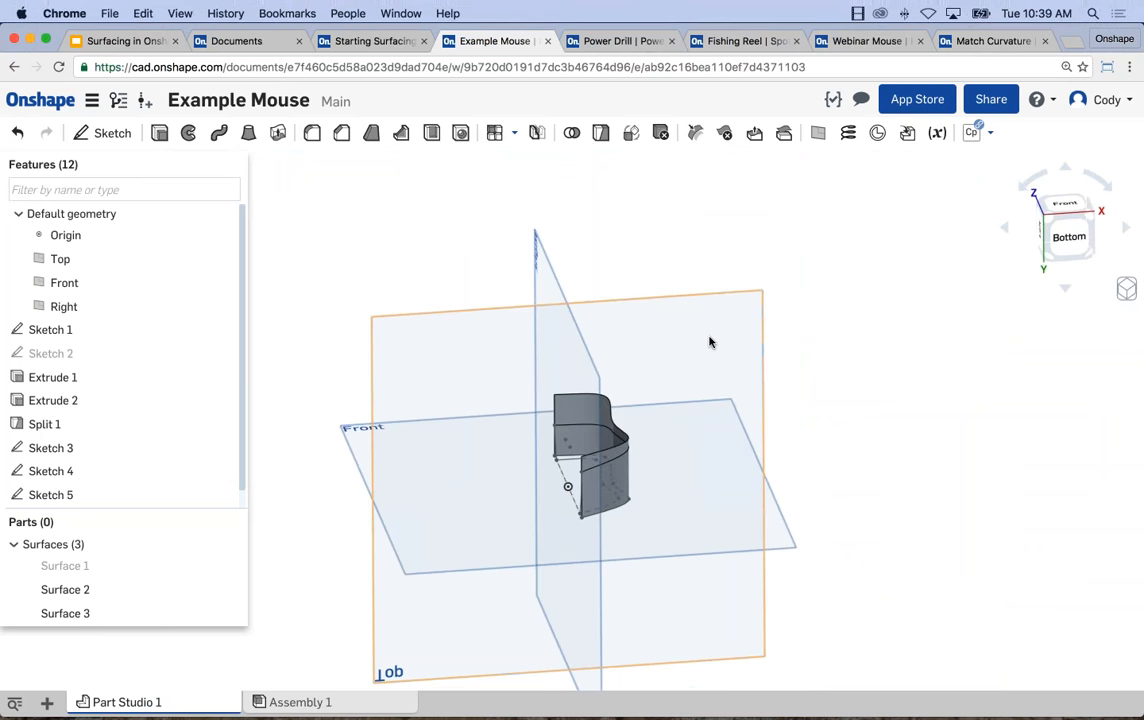
{"action": "left_click", "coordinate": [682, 347]}
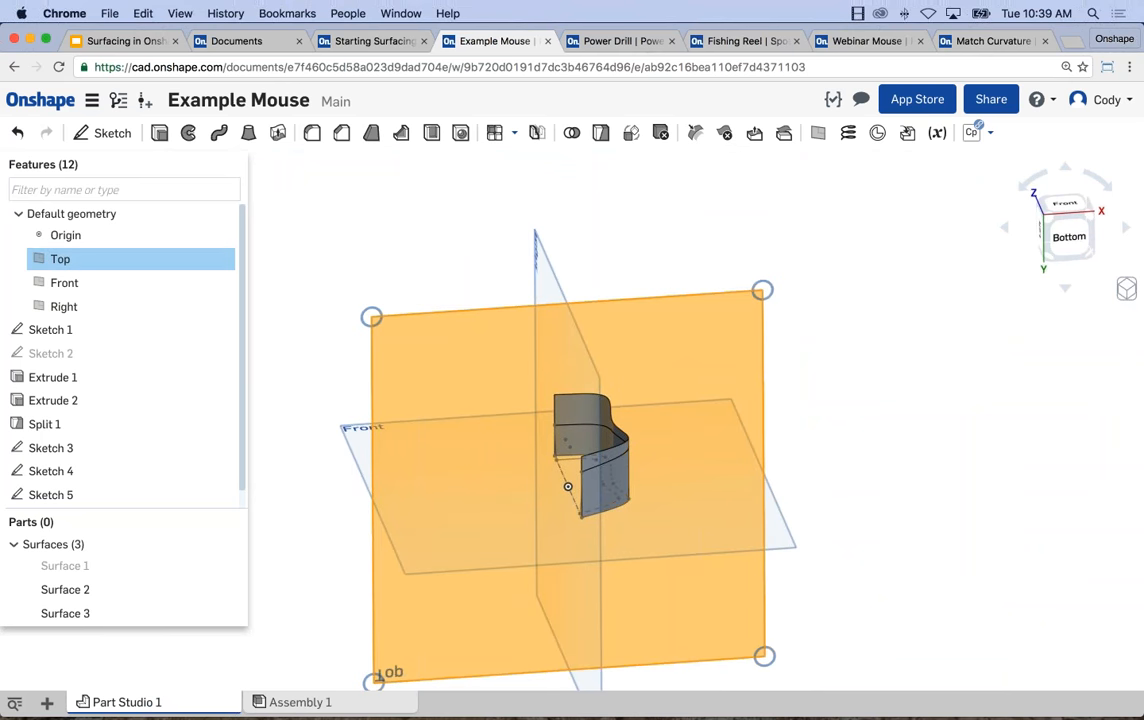
{"action": "key", "text": "shift+s"}
{"action": "key", "text": "n"}
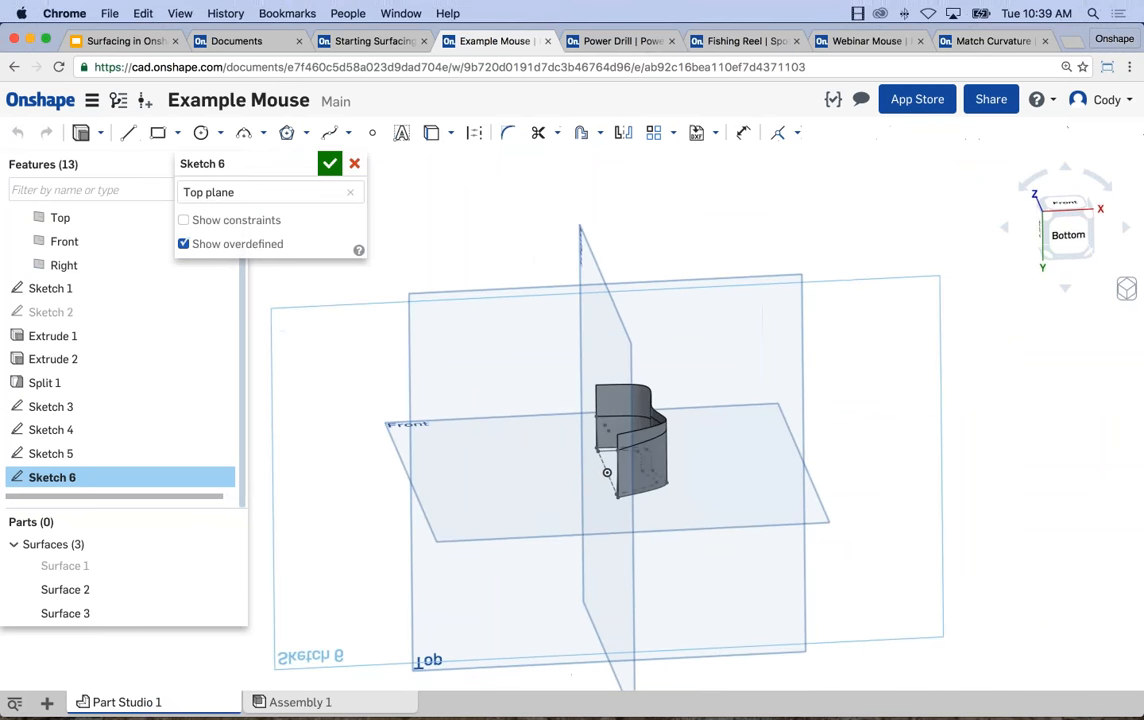
{"action": "scroll", "coordinate": [692, 304], "scroll_direction": "up", "scroll_amount": 5}
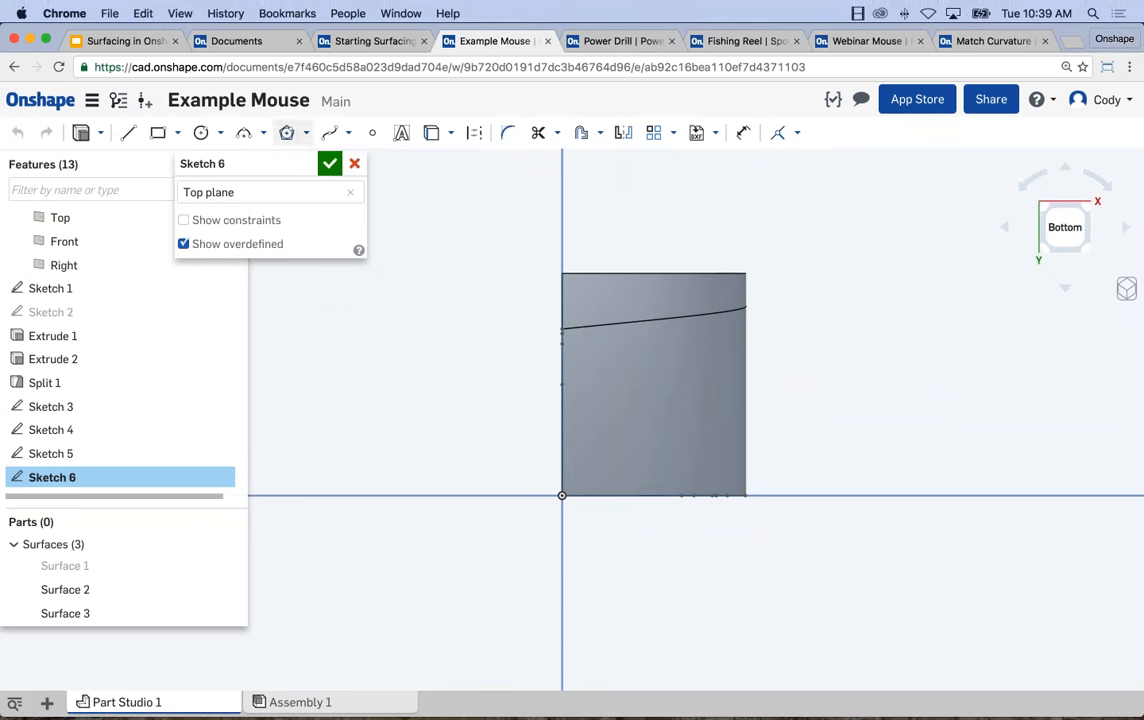
Draw an outward-bulging three-point arc from the outer end of the split line down to the horizontal axis at the wall's base.
{"action": "left_click", "coordinate": [246, 134]}
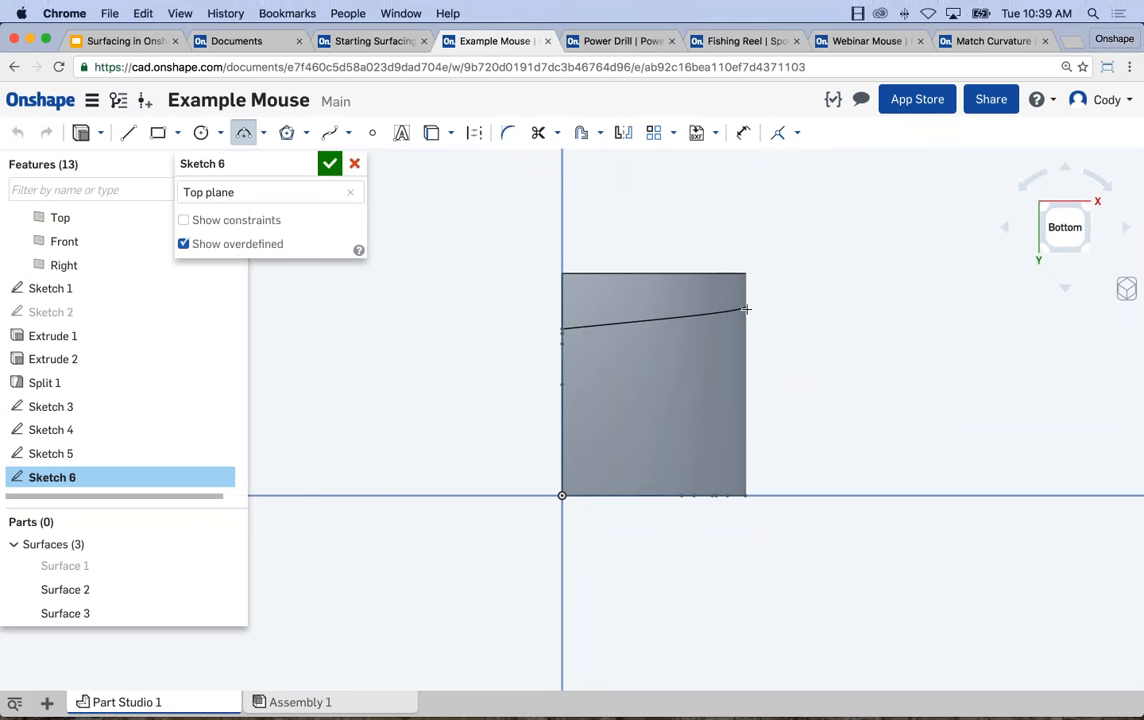
{"action": "left_click", "coordinate": [690, 495]}
{"action": "left_click", "coordinate": [724, 476]}
{"action": "key", "text": "Escape"}
Add a Pierce constraint between the arc's lower endpoint and the inner spline of Sketch 3.
{"action": "right_click_drag", "start_coordinate": [724, 476], "coordinate": [702, 498]}
{"action": "scroll", "coordinate": [745, 448], "scroll_direction": "up", "scroll_amount": 5}
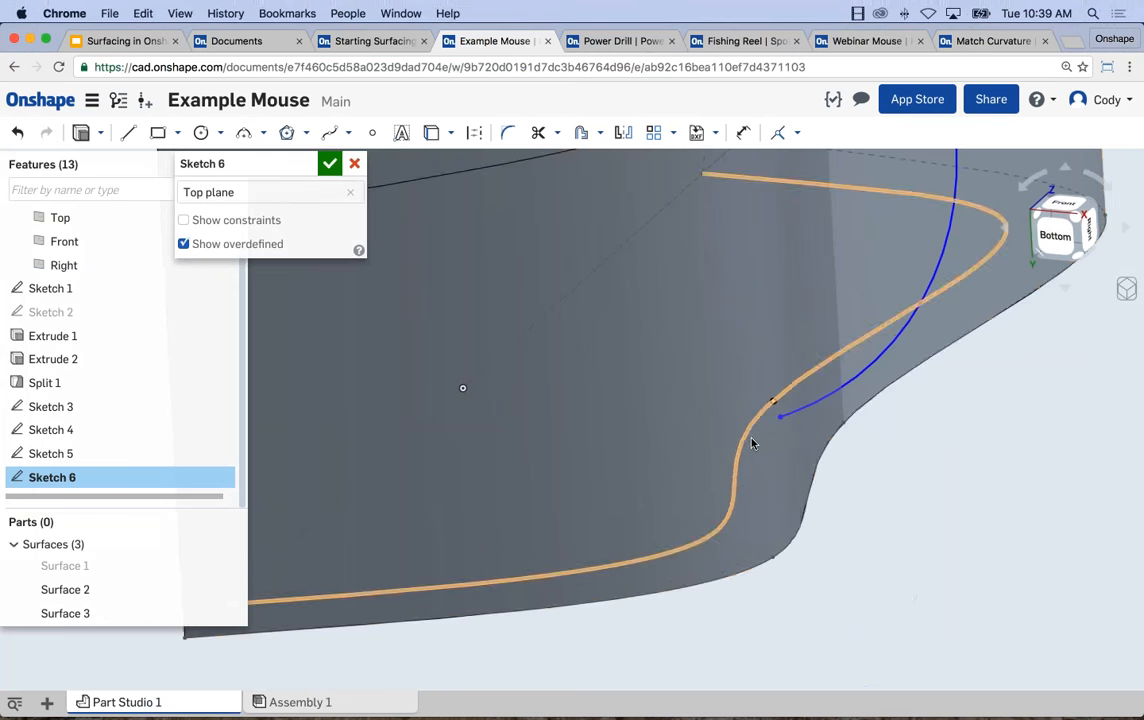
{"action": "right_click_drag", "start_coordinate": [779, 440], "coordinate": [776, 409]}
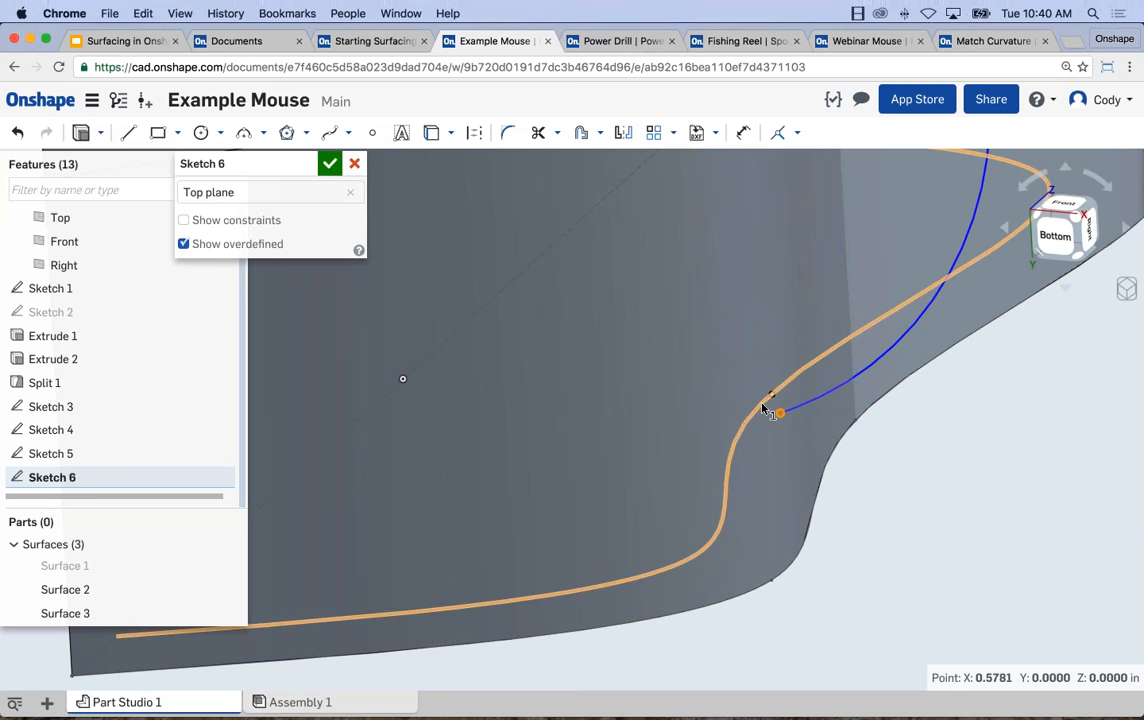
{"action": "left_click", "coordinate": [797, 133]}
{"action": "left_click", "coordinate": [806, 431]}
{"action": "scroll", "coordinate": [1008, 482], "scroll_direction": "down", "scroll_amount": 5}
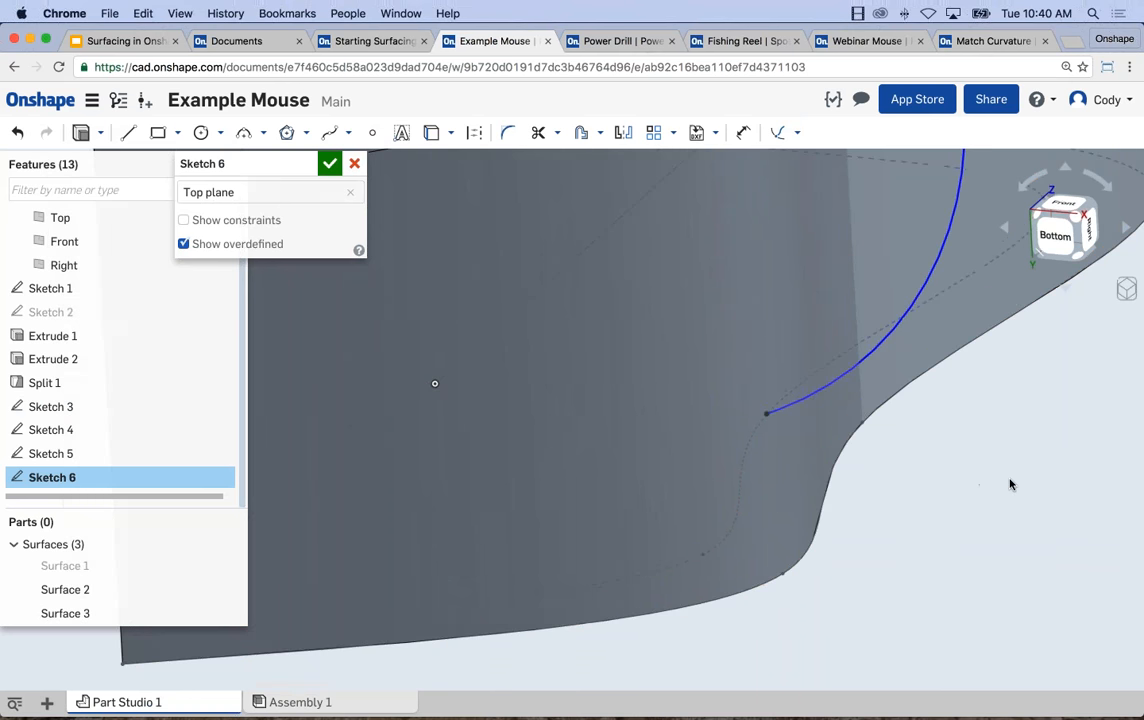
Try to make the arc's upper endpoint coincident with the split edge on the wall.
{"action": "middle_click_drag", "start_coordinate": [996, 500], "coordinate": [956, 533]}
{"action": "left_click", "coordinate": [905, 207]}
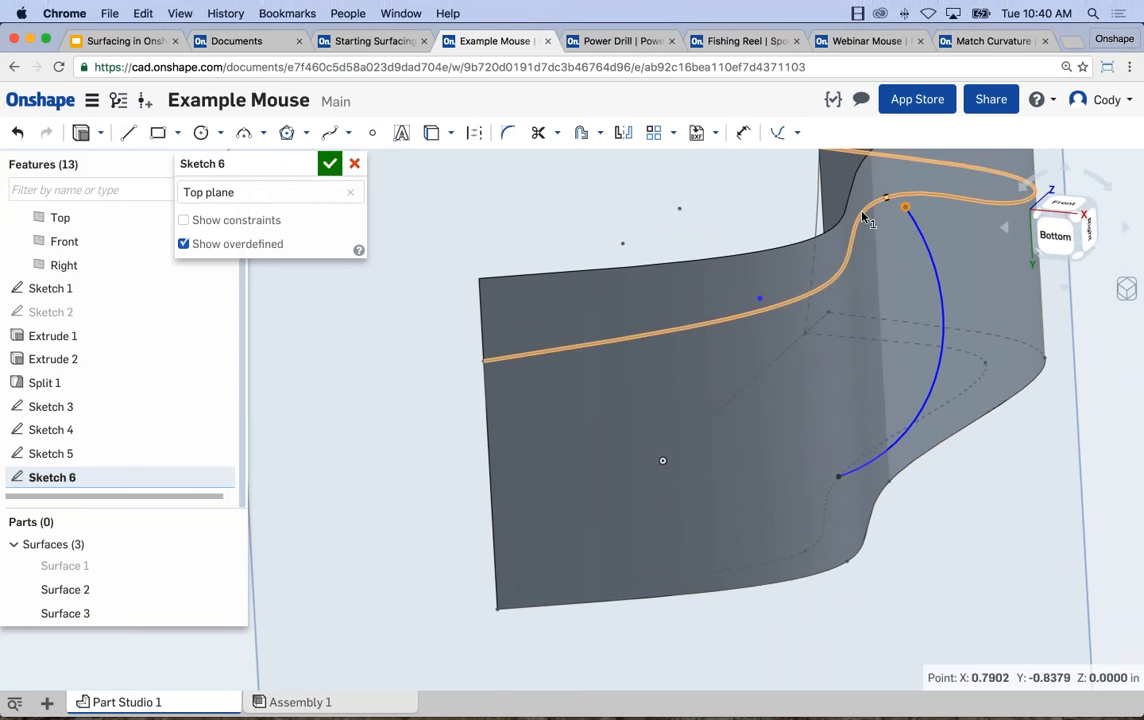
{"action": "left_click", "coordinate": [862, 218]}
{"action": "left_click", "coordinate": [797, 133]}
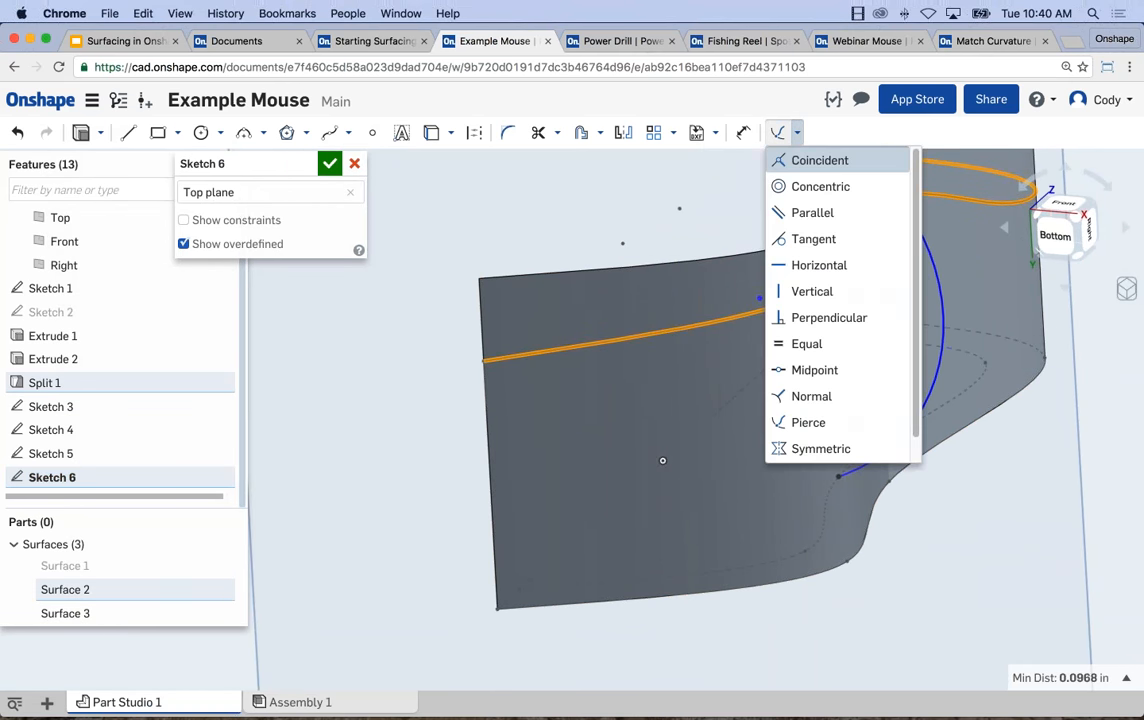
{"action": "left_click", "coordinate": [789, 160]}
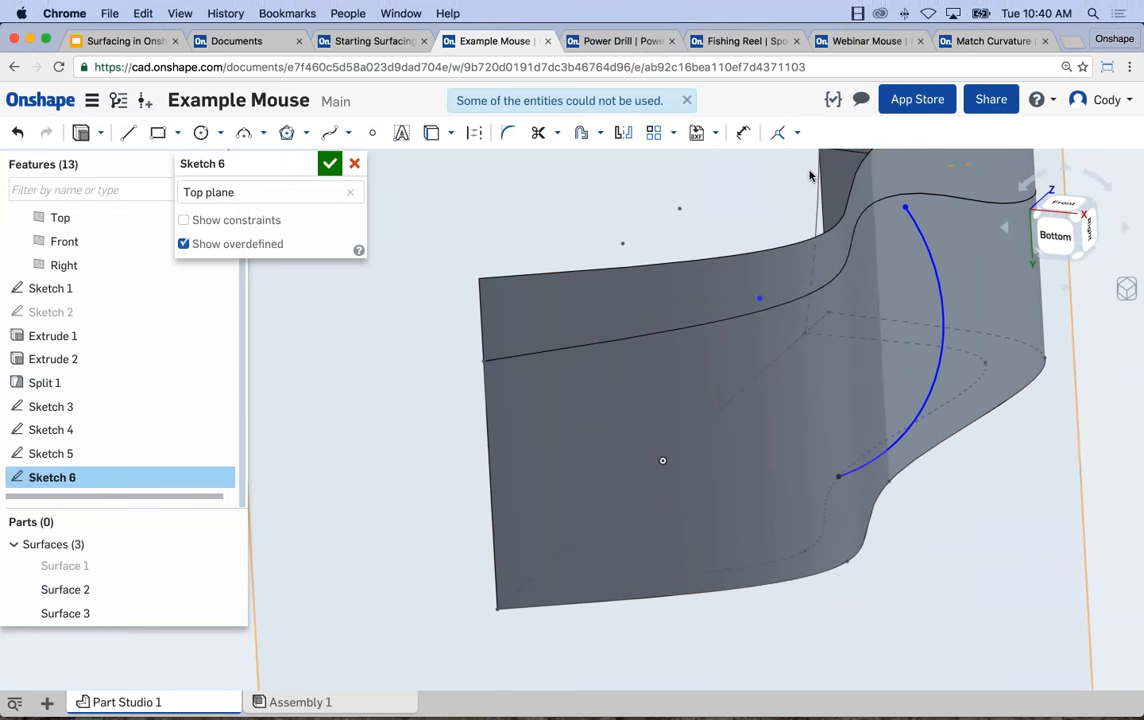
Add a Pierce constraint between the arc's upper endpoint and the split edge on the wall.
{"action": "left_click", "coordinate": [904, 208]}
{"action": "left_click", "coordinate": [900, 198]}
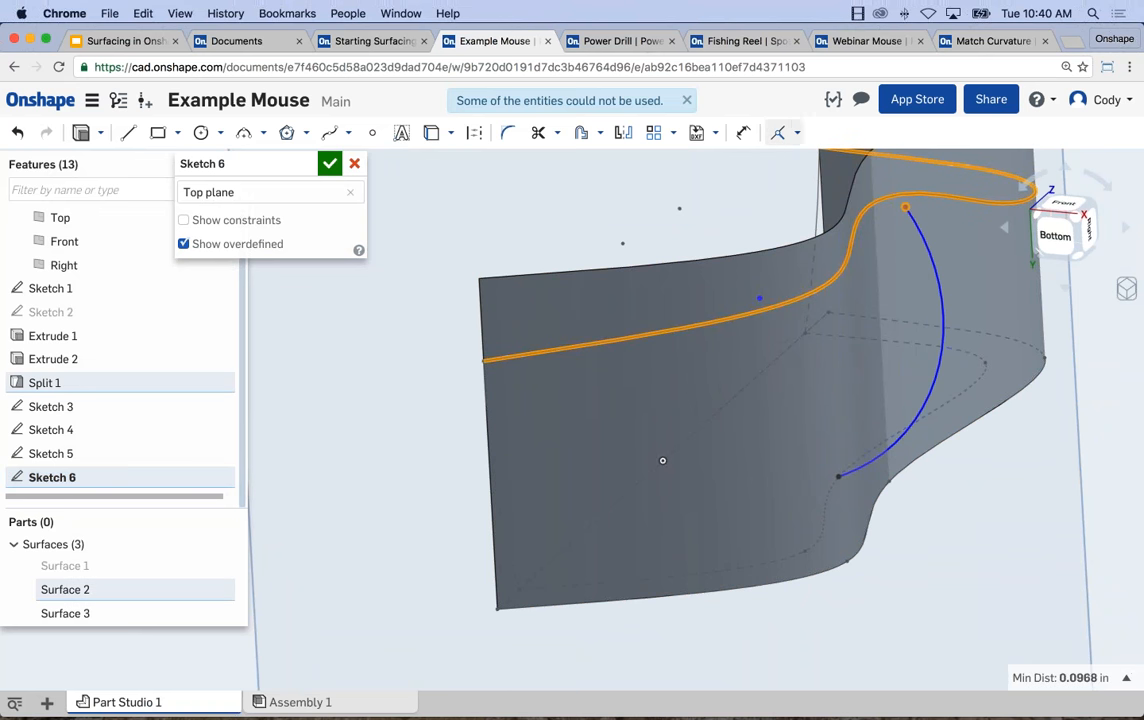
{"action": "left_click", "coordinate": [798, 138]}
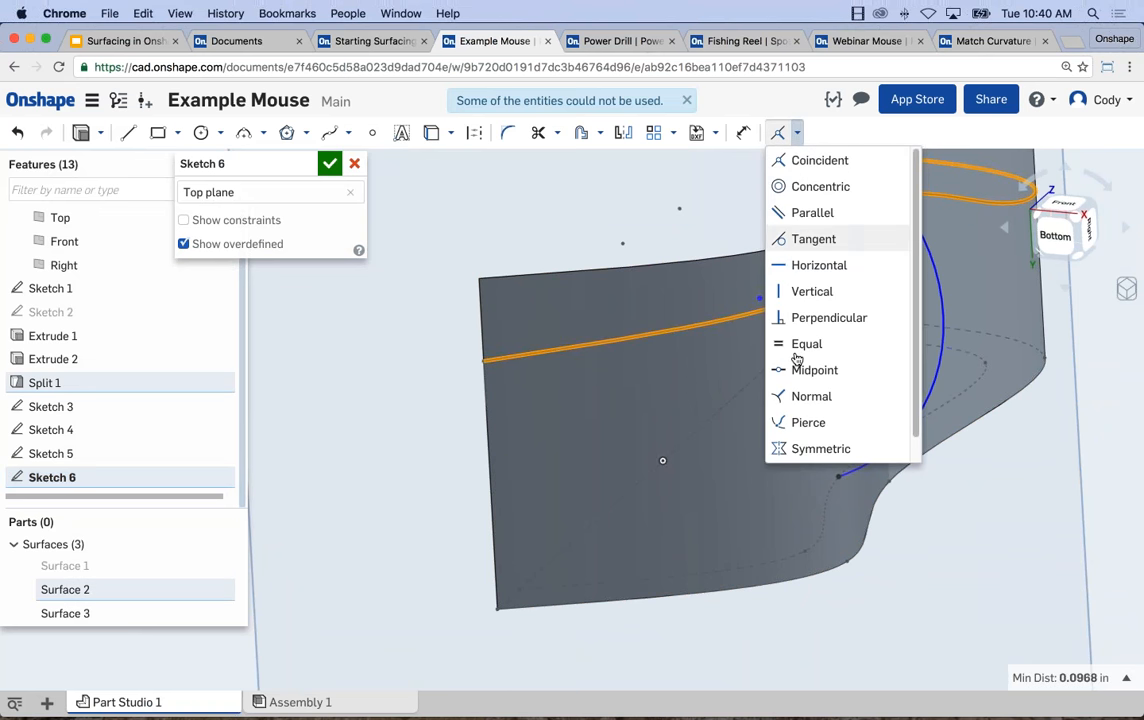
{"action": "left_click", "coordinate": [809, 423]}
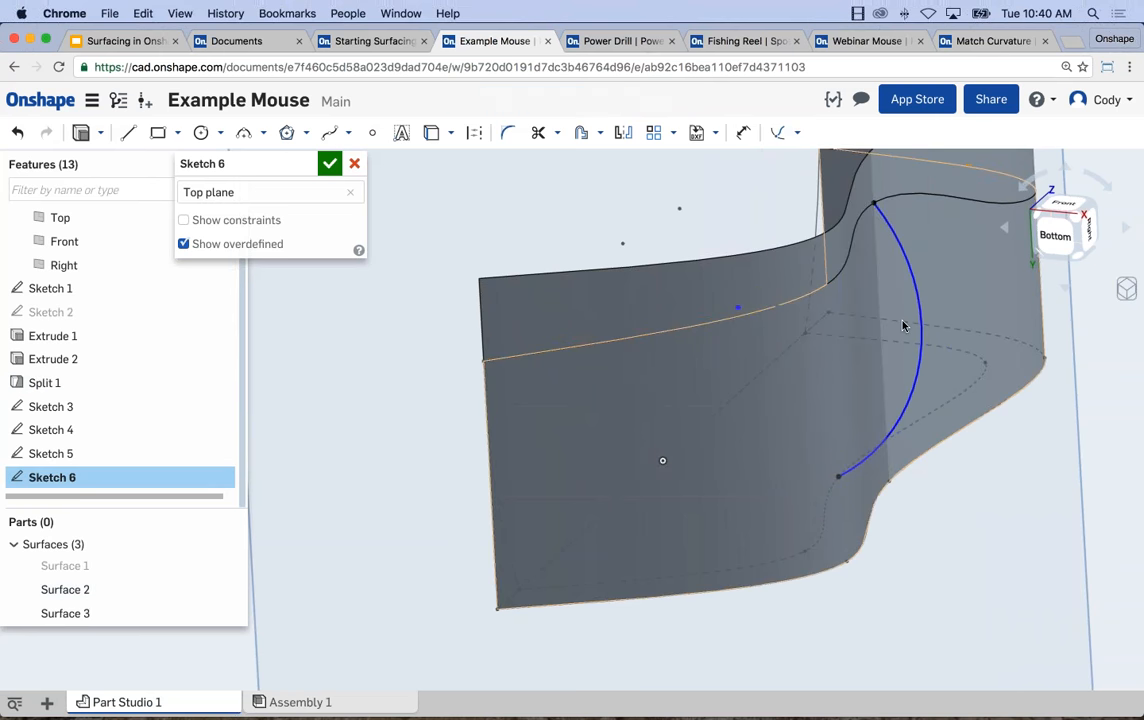
{"action": "left_click", "coordinate": [908, 201]}
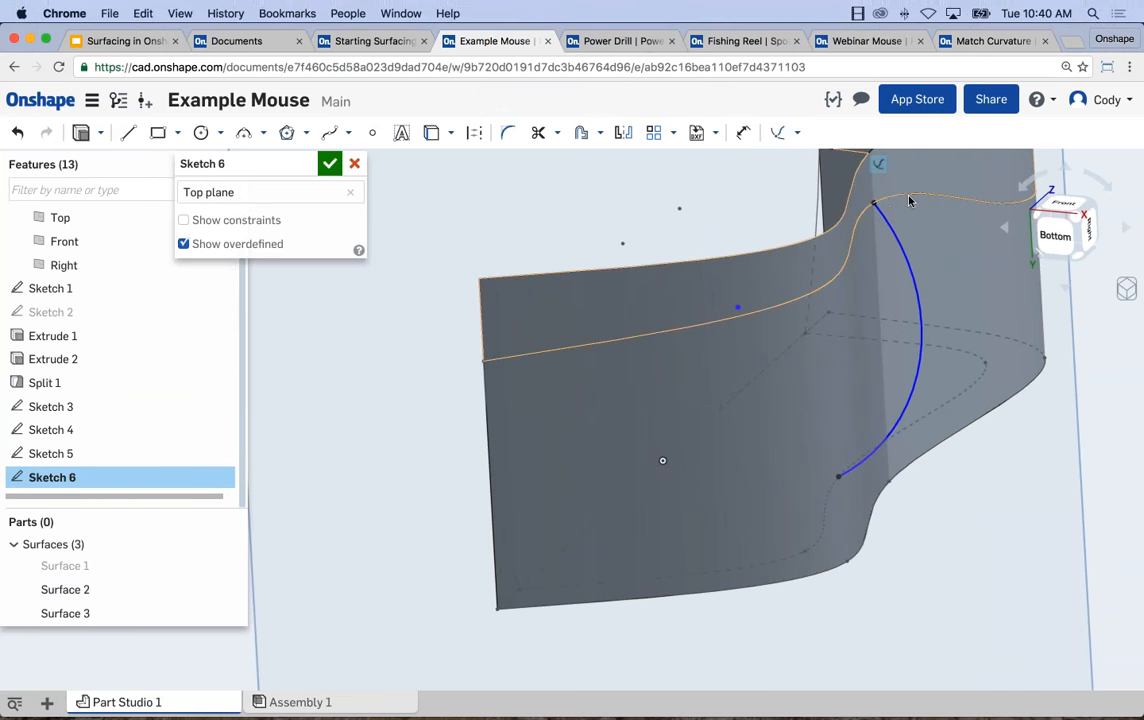
Flatten the Top plane arc by moving its center point away from the curve, and finish the sketch.
{"action": "right_click_drag", "start_coordinate": [985, 472], "coordinate": [1006, 449]}
{"action": "left_click_drag", "start_coordinate": [728, 312], "coordinate": [661, 296]}
{"action": "mouse_move", "coordinate": [930, 403]}
{"action": "right_mouse_down"}
{"action": "mouse_move", "coordinate": [901, 421]}
{"action": "mouse_move", "coordinate": [943, 401]}
{"action": "right_mouse_up"}
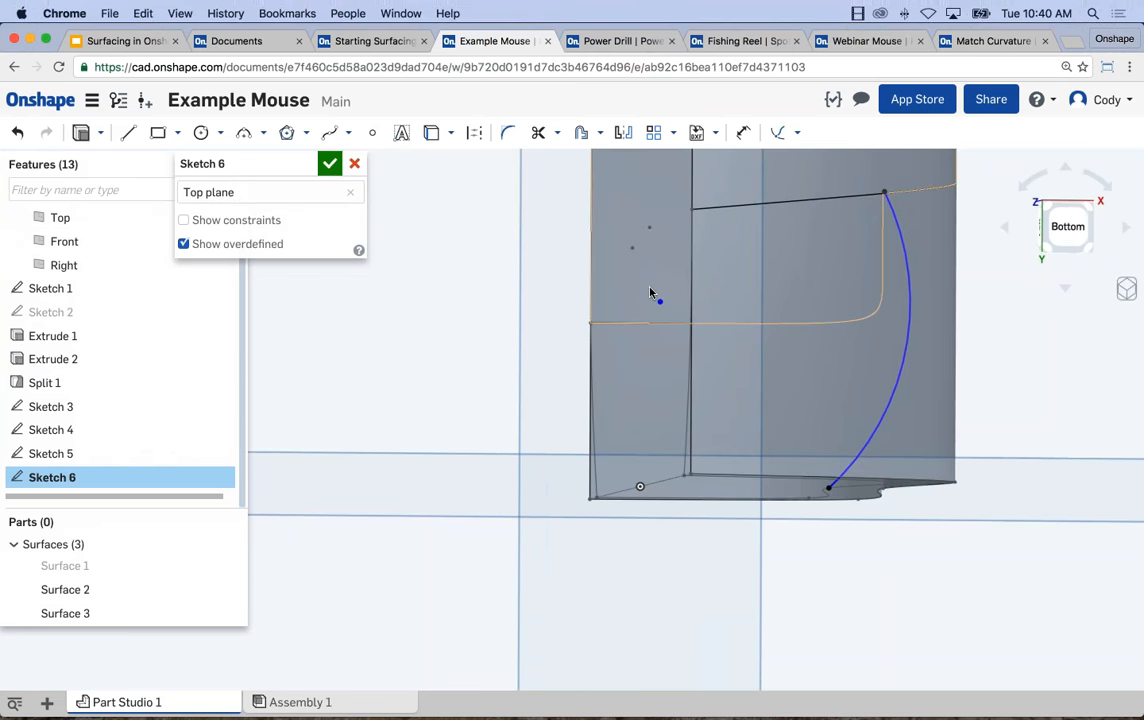
{"action": "left_click_drag", "start_coordinate": [641, 305], "coordinate": [630, 302]}
{"action": "mouse_move", "coordinate": [925, 326]}
{"action": "right_mouse_down"}
{"action": "mouse_move", "coordinate": [806, 290]}
{"action": "mouse_move", "coordinate": [940, 362]}
{"action": "right_mouse_up"}
{"action": "middle_click_drag", "start_coordinate": [840, 271], "coordinate": [815, 365]}
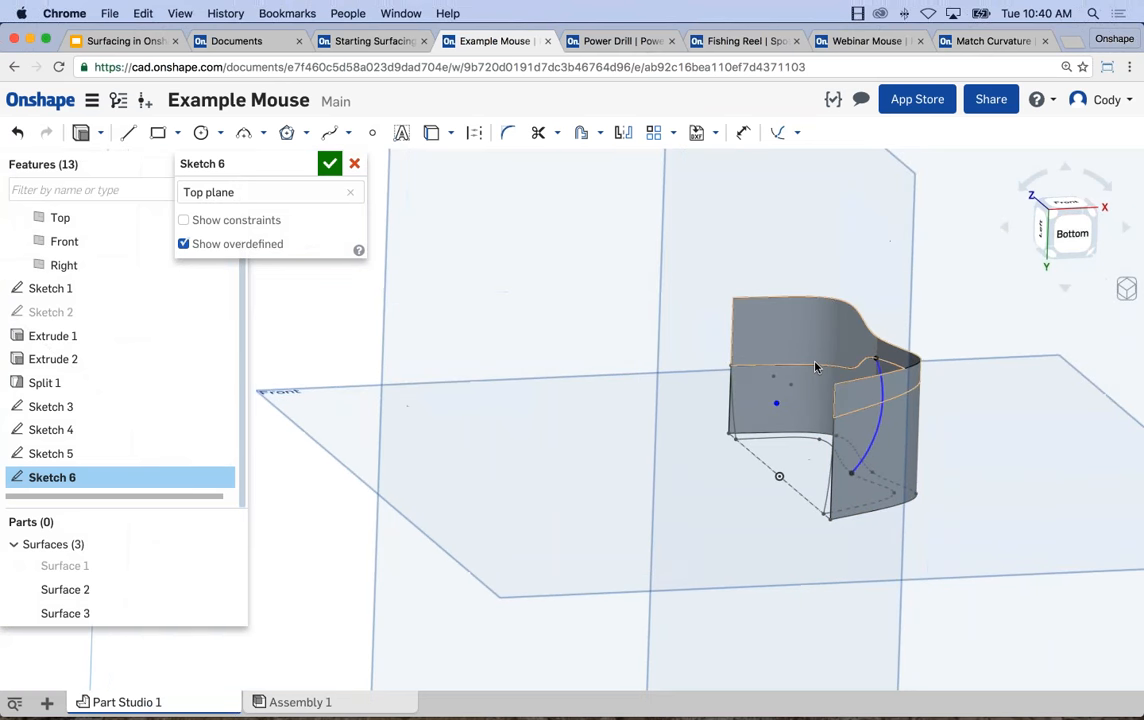
{"action": "right_click_drag", "start_coordinate": [564, 291], "coordinate": [695, 315]}
{"action": "middle_click_drag", "start_coordinate": [790, 296], "coordinate": [786, 347]}
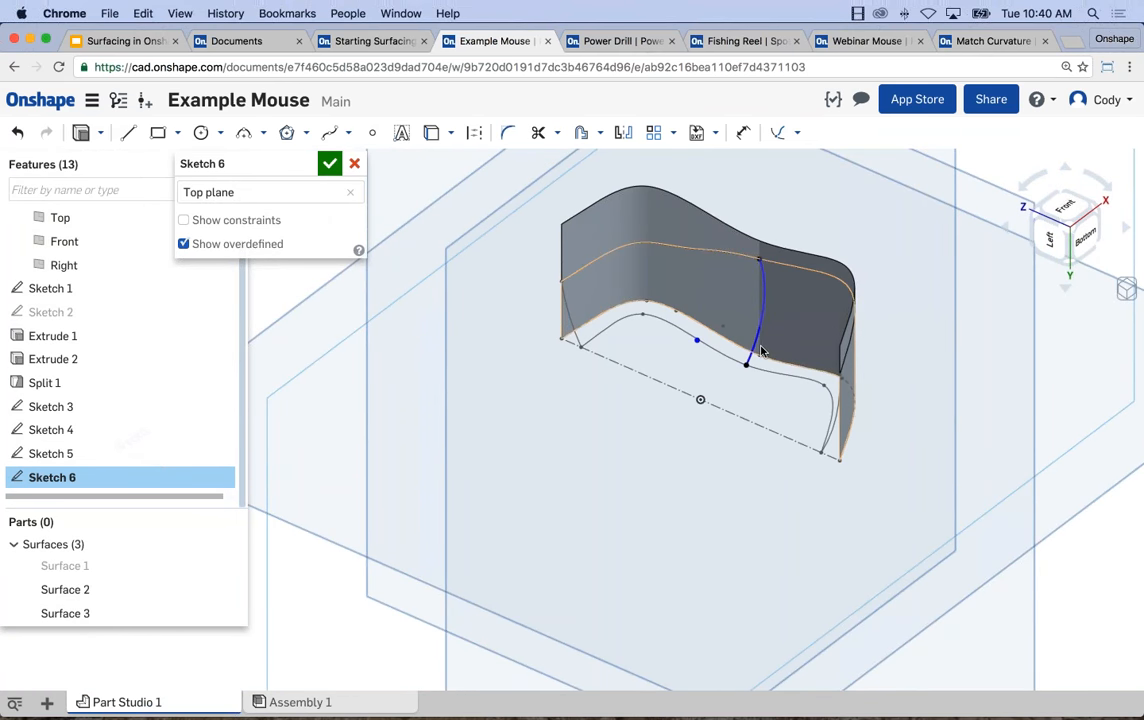
{"action": "left_click", "coordinate": [331, 165]}
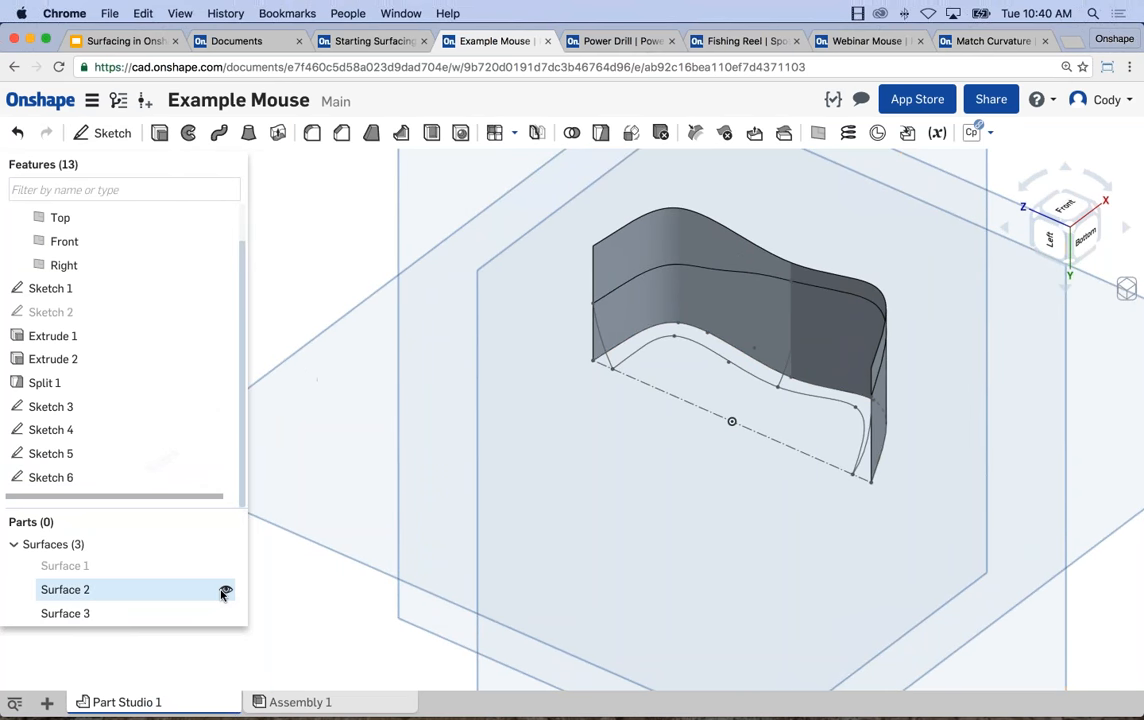
Hide Surface 3 above the split line, leaving only the lower wall, Surface 2, shown.
{"action": "left_click", "coordinate": [225, 589]}
{"action": "left_click", "coordinate": [225, 612]}
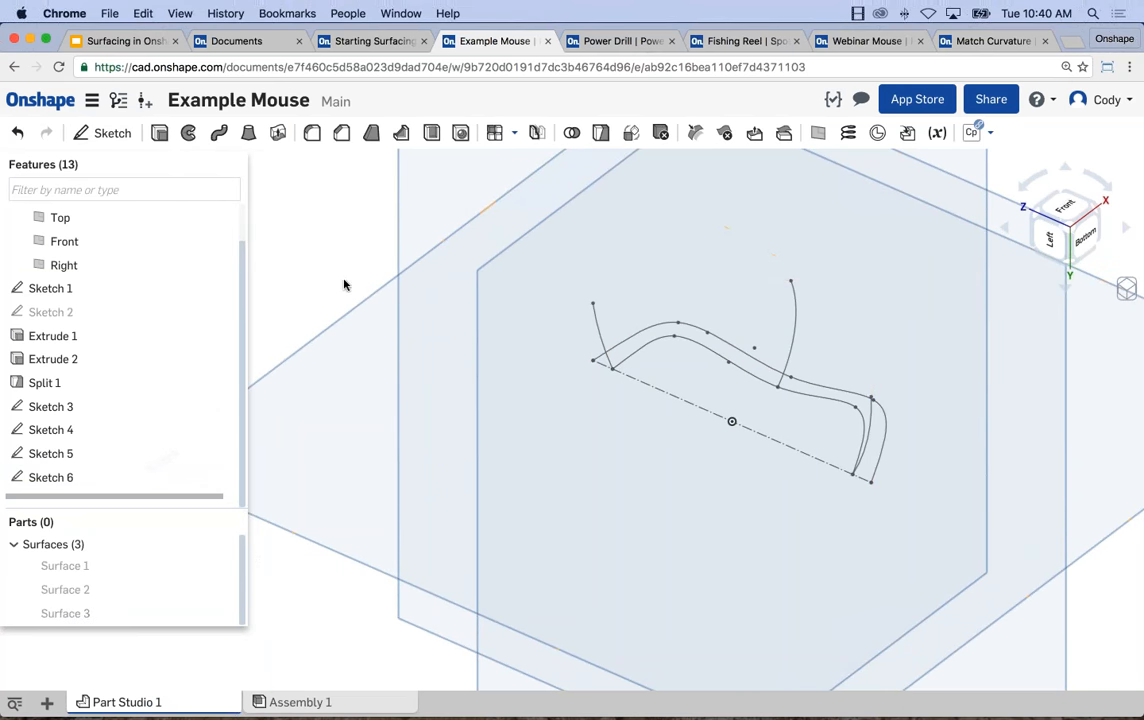
{"action": "left_click", "coordinate": [225, 613]}
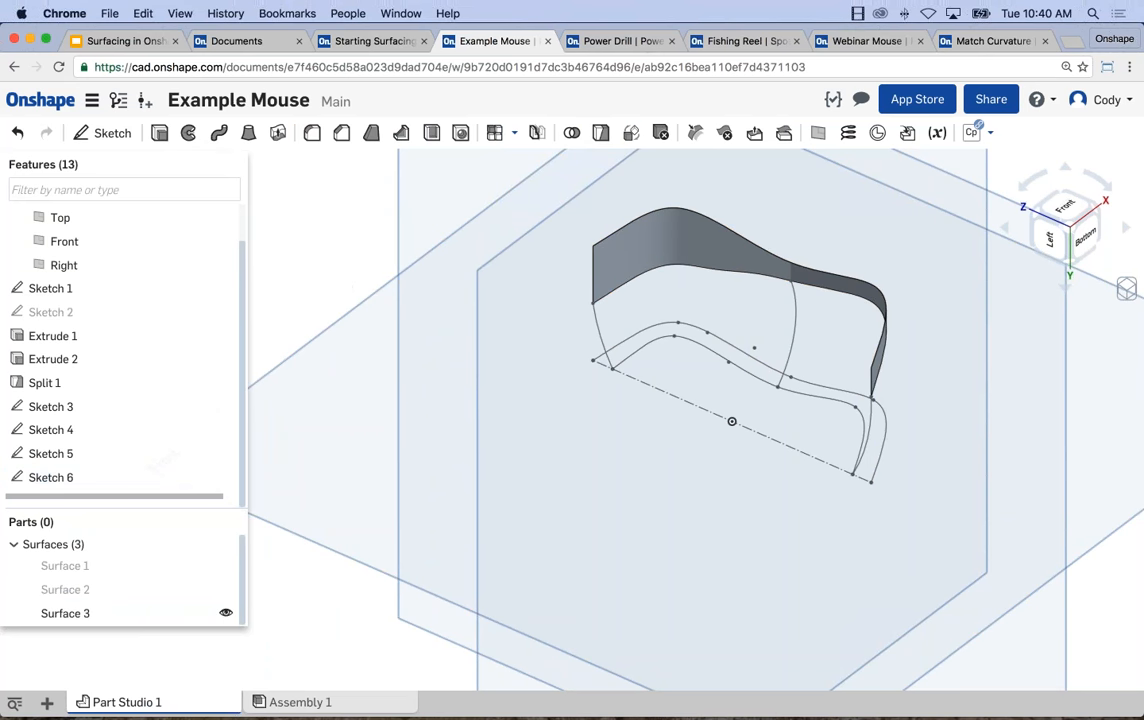
{"action": "left_click", "coordinate": [225, 613]}
{"action": "left_click", "coordinate": [225, 589]}
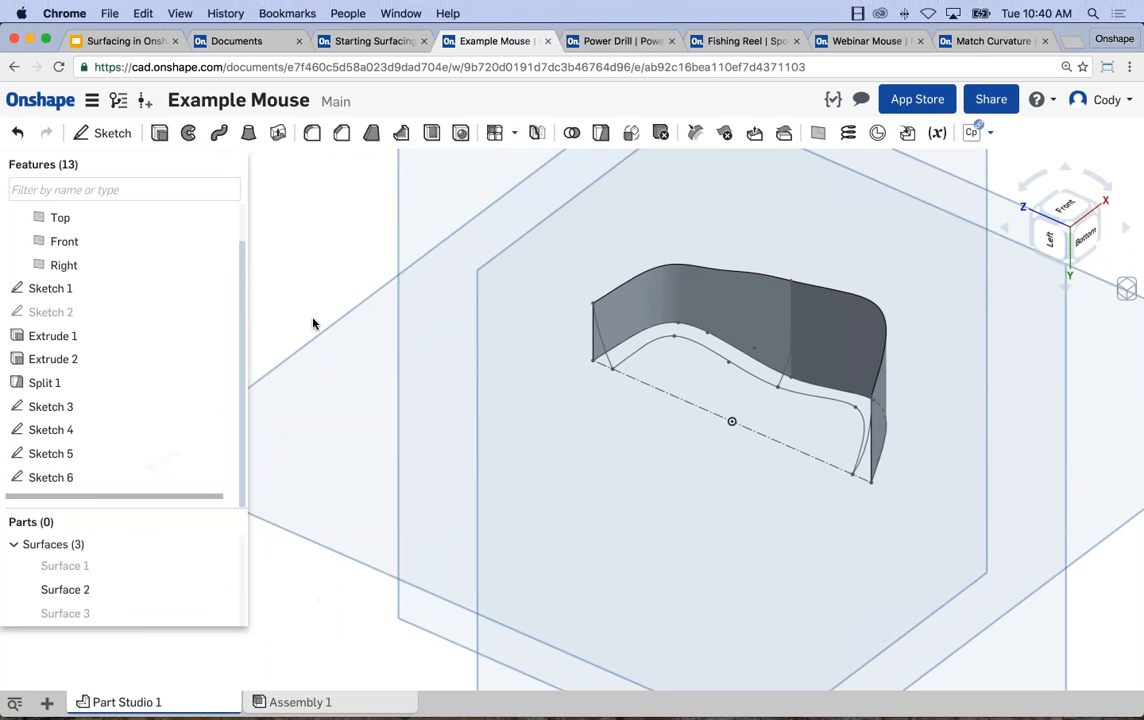
Start a surface loft with the split edge and the inner spline of Sketch 3 as profiles, hiding Surface 2.
{"action": "left_click", "coordinate": [249, 132]}
{"action": "left_click", "coordinate": [315, 188]}
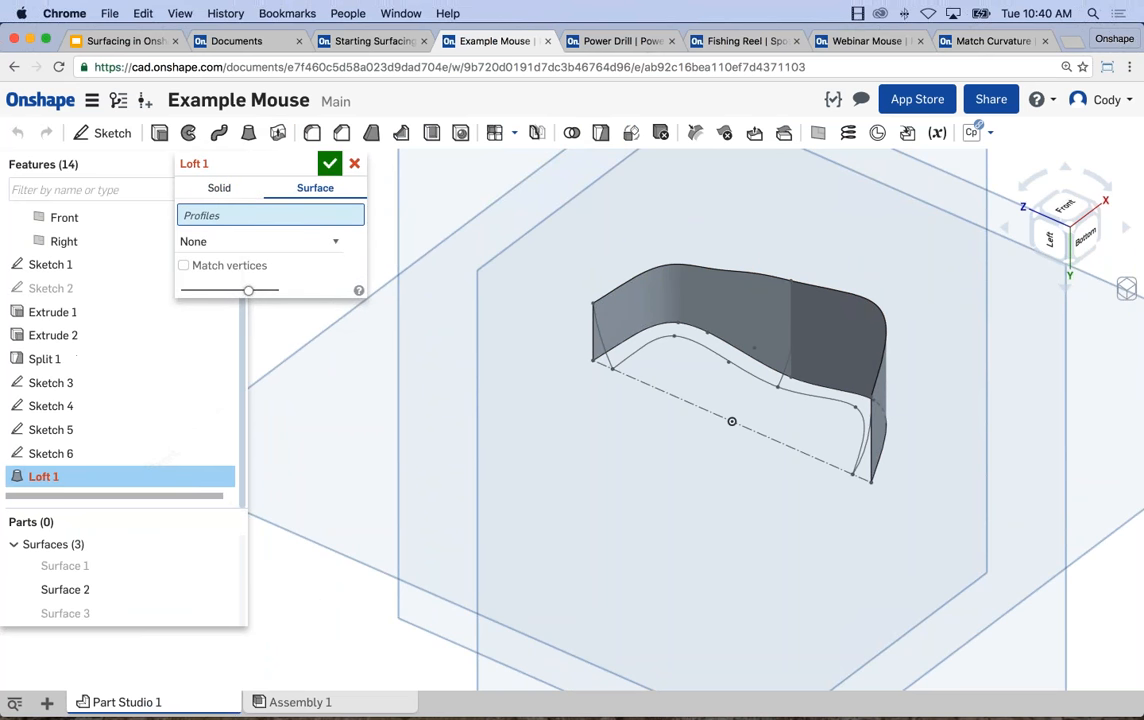
{"action": "left_click", "coordinate": [730, 275]}
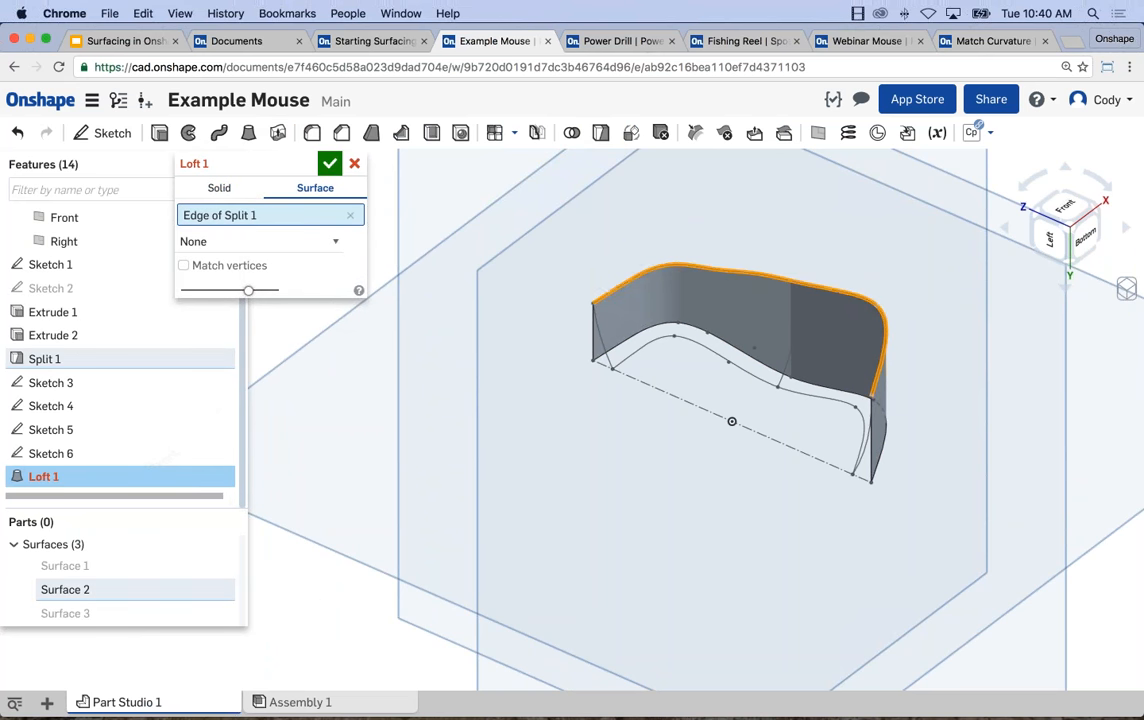
{"action": "left_click", "coordinate": [225, 590]}
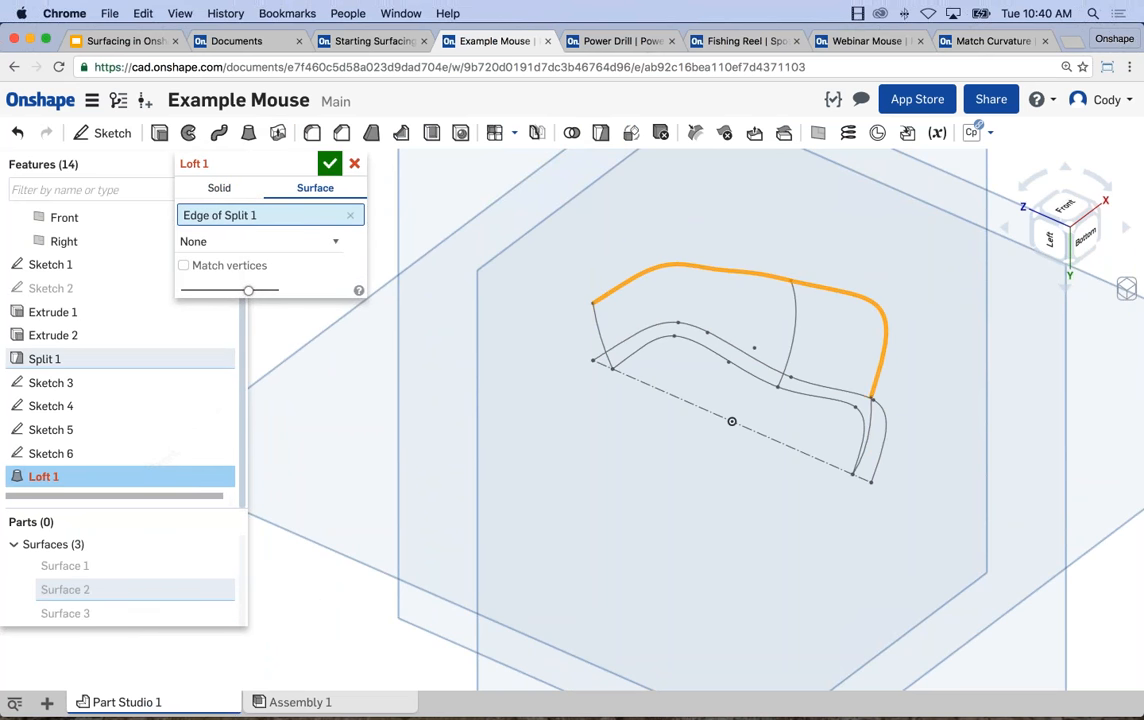
{"action": "left_click", "coordinate": [702, 350]}
Set the loft's control type to Guides, use the arcs of Sketch 4, Sketch 6 and Sketch 5 as guides, and accept the loft.
{"action": "left_click", "coordinate": [271, 264]}
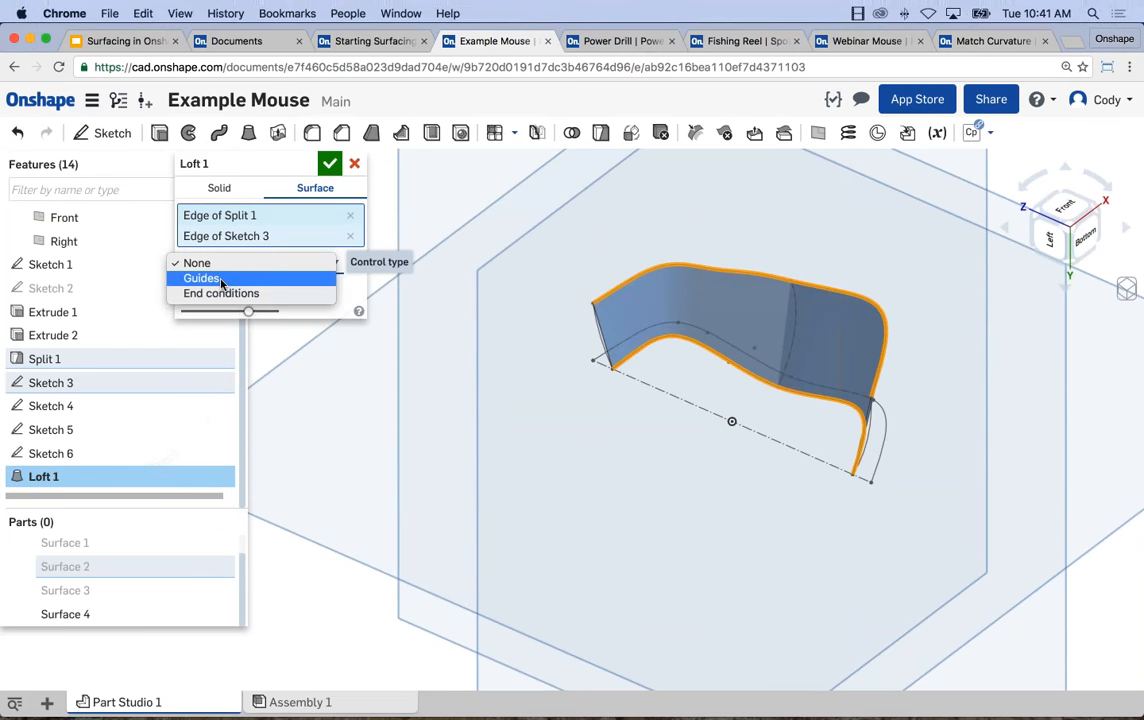
{"action": "key", "text": "Return"}
{"action": "left_click", "coordinate": [866, 438]}
{"action": "right_click_drag", "start_coordinate": [895, 438], "coordinate": [1050, 412]}
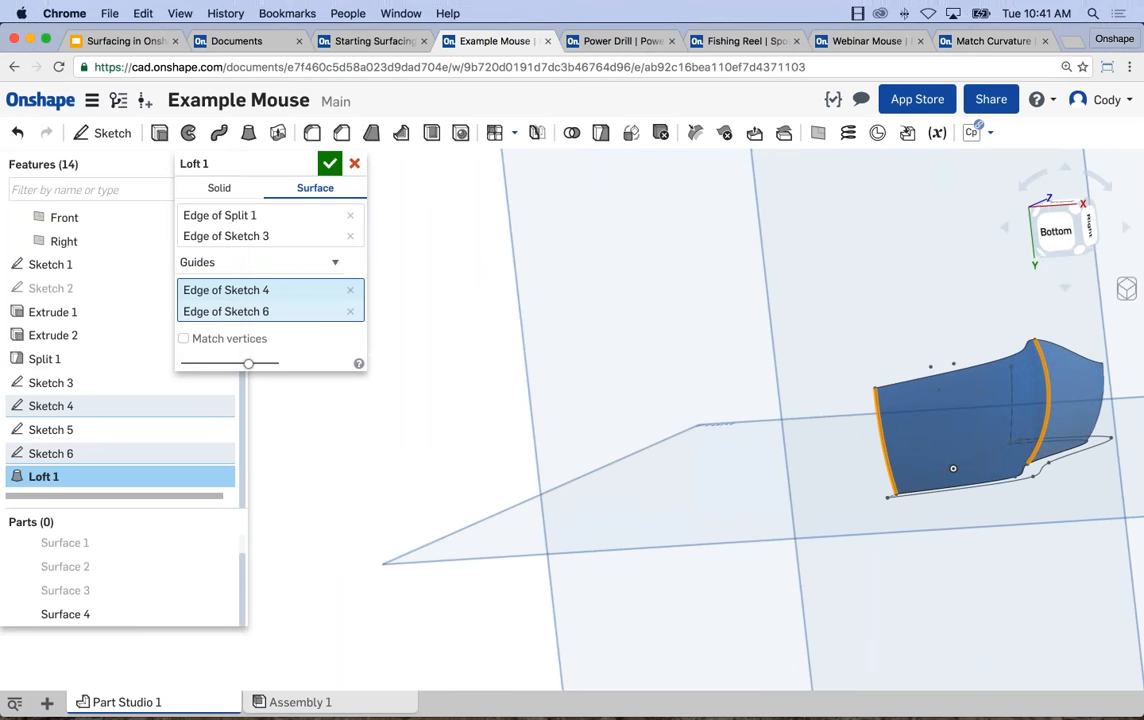
{"action": "right_click_drag", "start_coordinate": [941, 391], "coordinate": [804, 309]}
{"action": "left_click", "coordinate": [766, 384]}
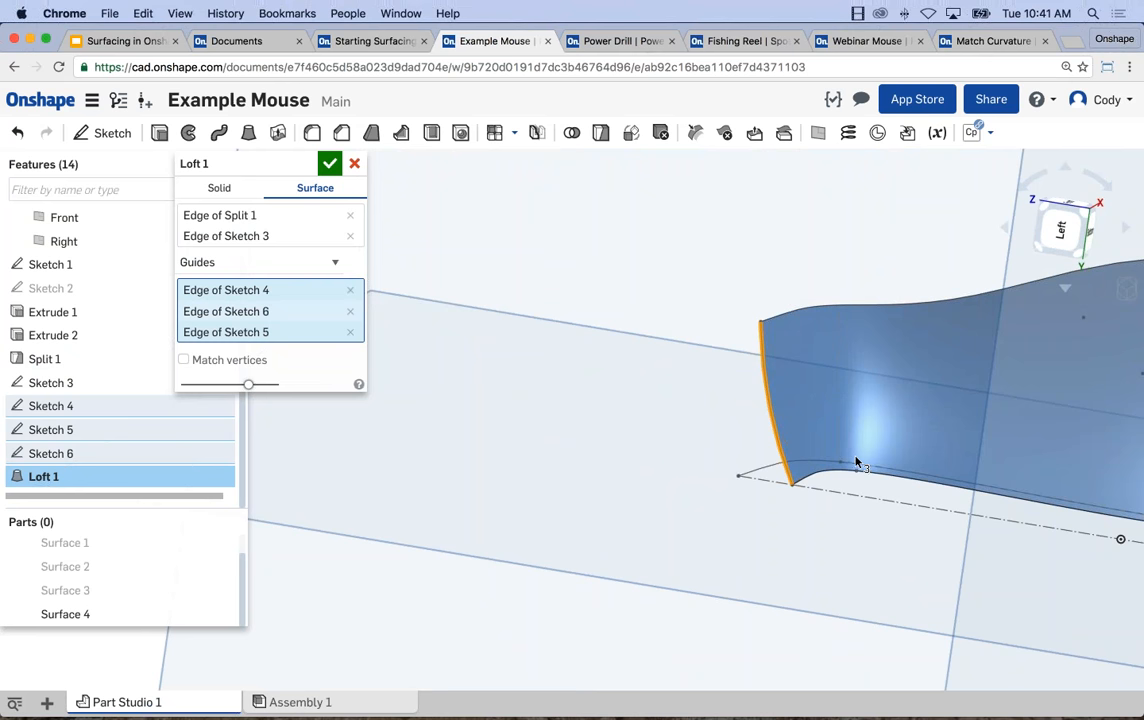
{"action": "scroll", "coordinate": [856, 462], "scroll_direction": "down", "scroll_amount": 5}
{"action": "right_click_drag", "start_coordinate": [793, 405], "coordinate": [439, 281]}
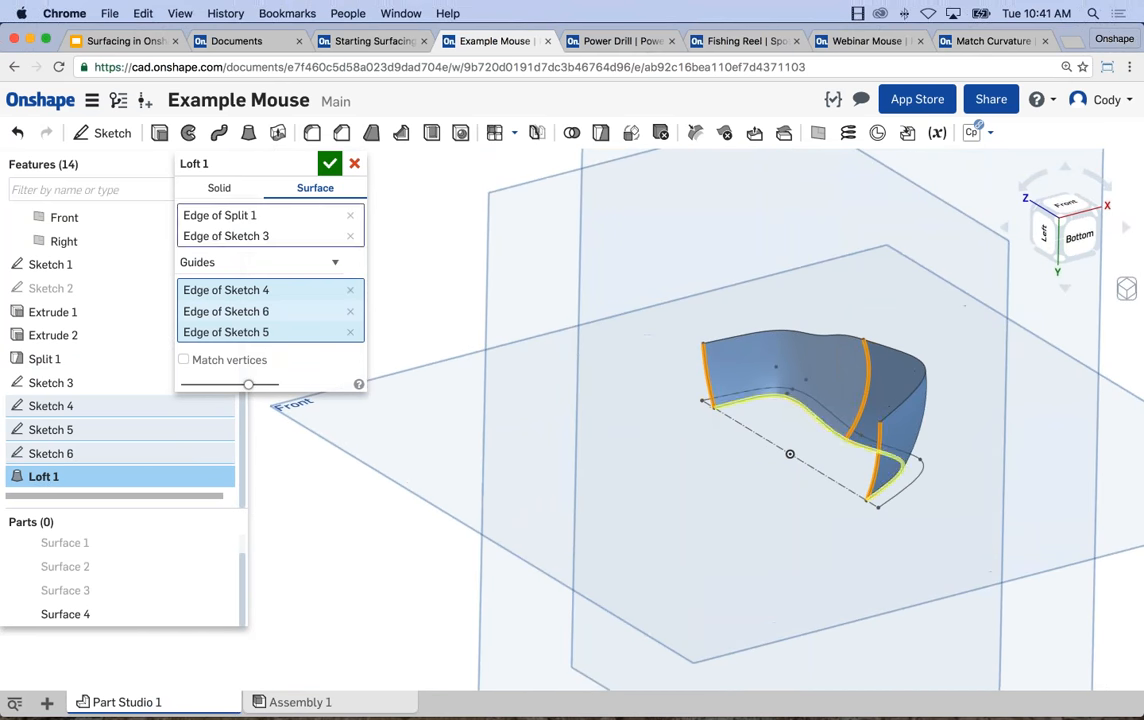
{"action": "left_click", "coordinate": [329, 163]}
{"action": "right_click_drag", "start_coordinate": [661, 447], "coordinate": [318, 445]}
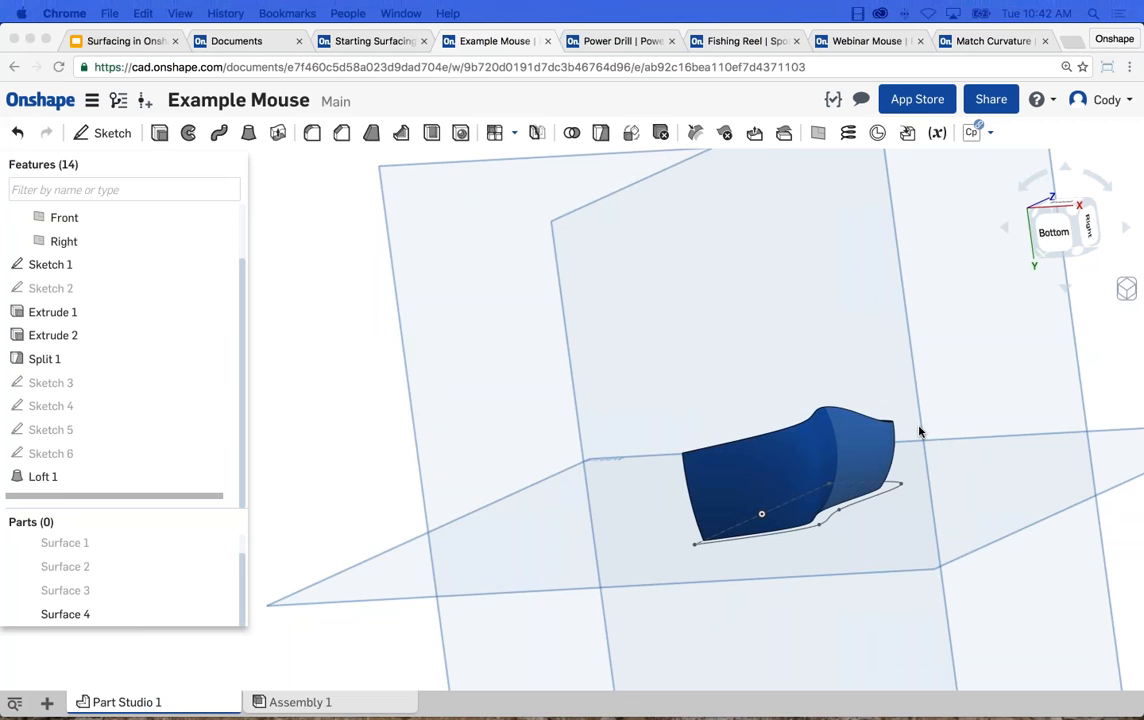
Start a sketch on the Right plane and draw a vertical construction line upward from the origin past the lofted surface.
{"action": "right_click_drag", "start_coordinate": [753, 419], "coordinate": [1005, 390]}
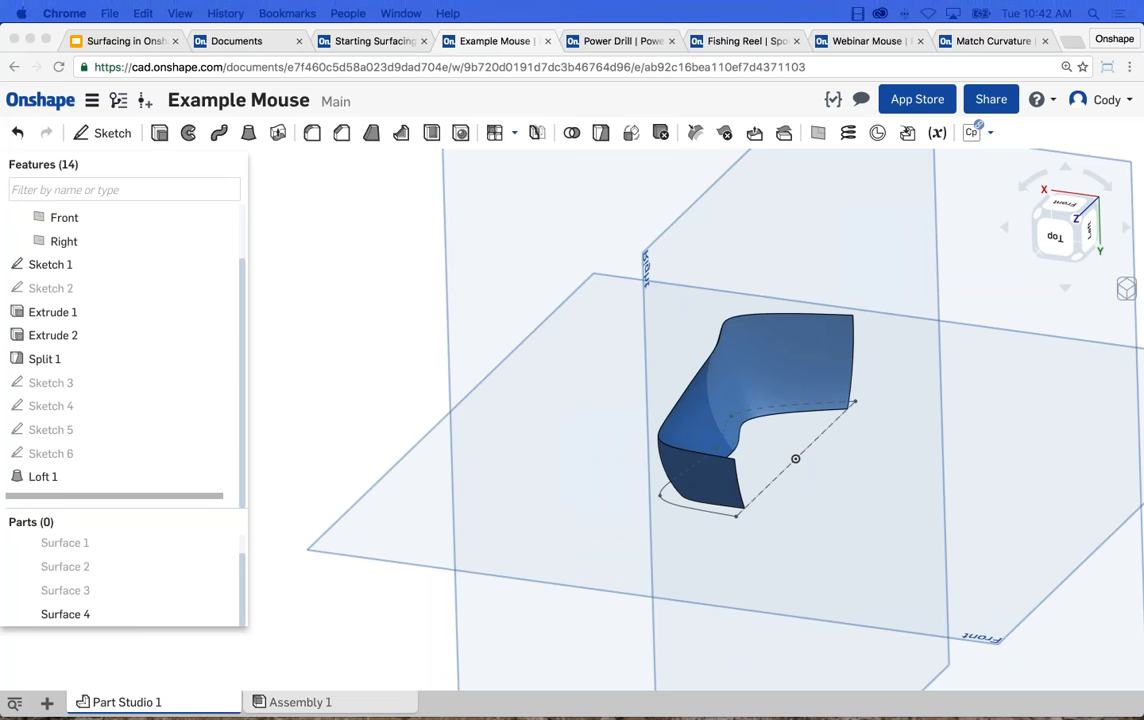
{"action": "middle_click_drag", "start_coordinate": [955, 396], "coordinate": [881, 370]}
{"action": "right_click_drag", "start_coordinate": [882, 358], "coordinate": [801, 382]}
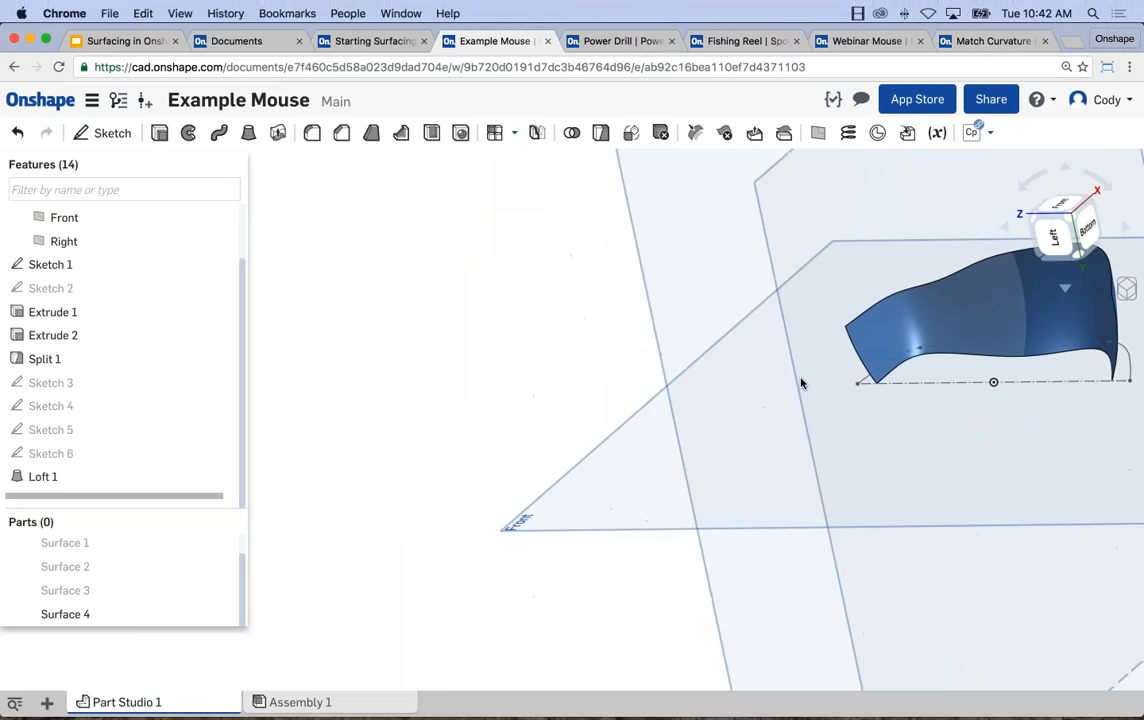
{"action": "key", "text": "shift+3"}
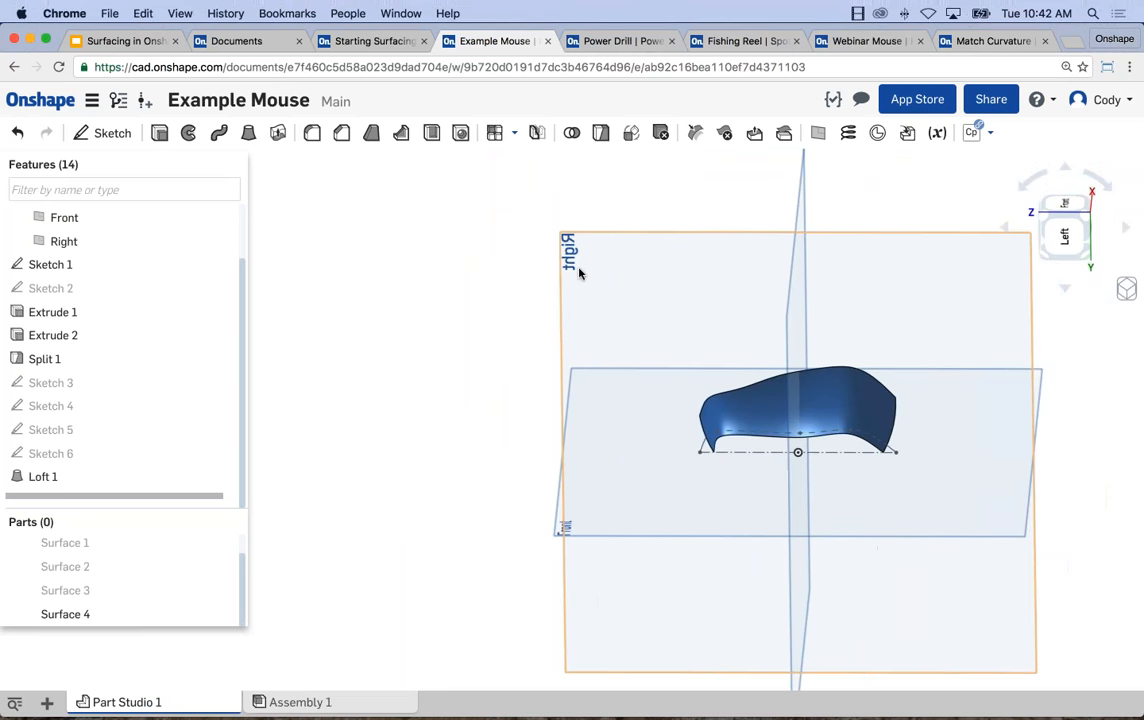
{"action": "left_click", "coordinate": [579, 272]}
{"action": "key", "text": "shift+s"}
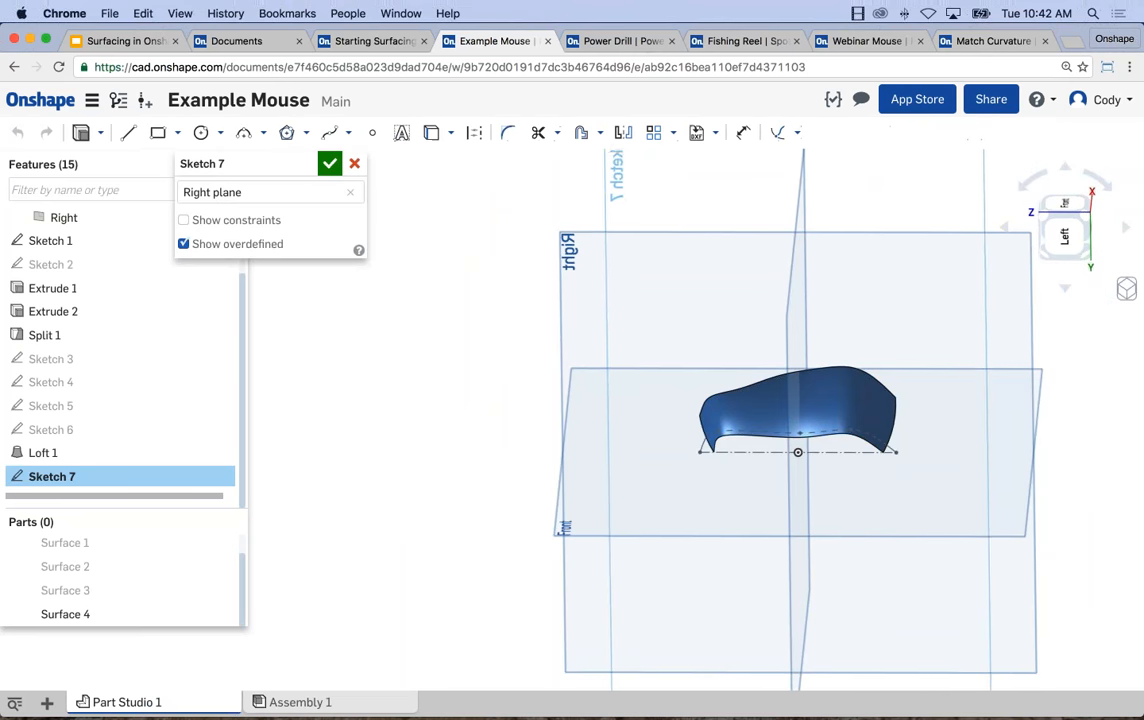
{"action": "key", "text": "n"}
{"action": "key", "text": "l"}
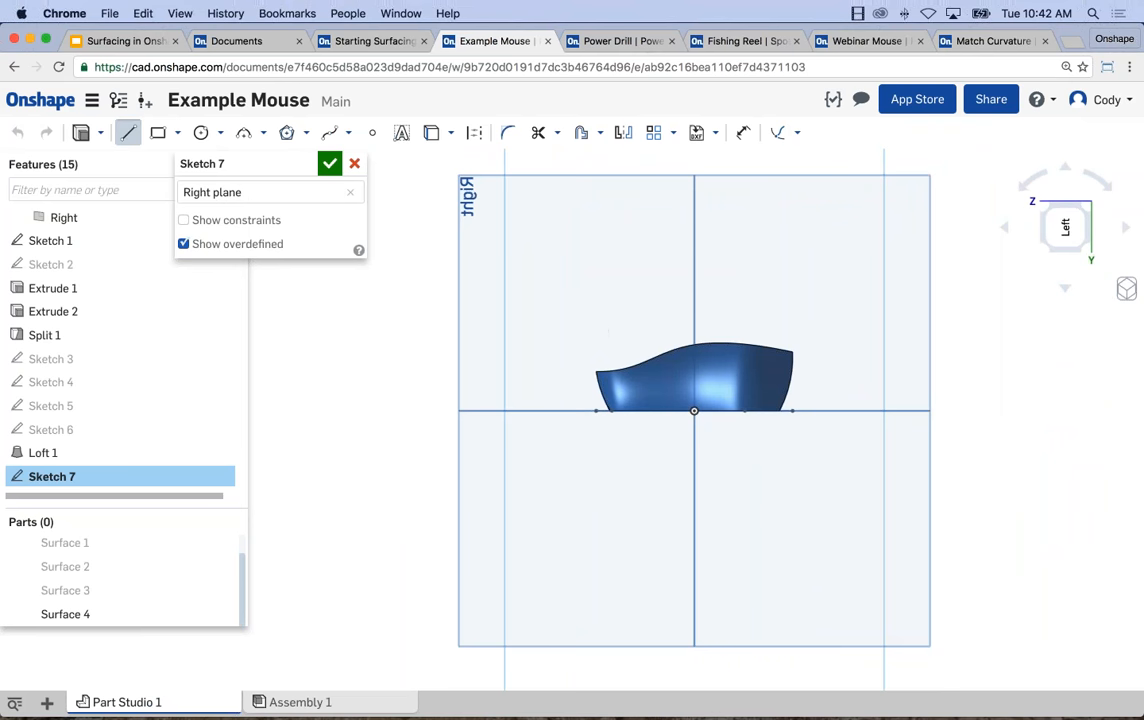
{"action": "key", "text": "q"}
{"action": "left_click", "coordinate": [694, 410]}
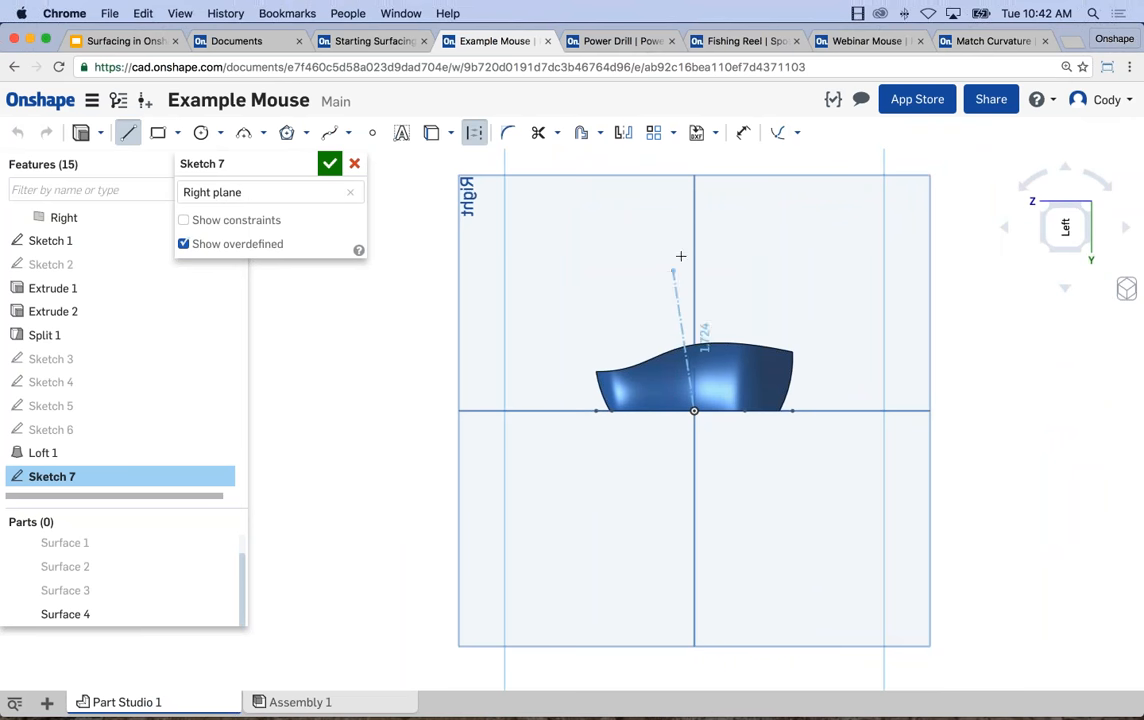
{"action": "left_click", "coordinate": [694, 256]}
{"action": "key", "text": "Escape"}
Draw a three-point arc of about 4.8 in radius from the top corner of the lofted wall's lower end to the construction line.
{"action": "scroll", "coordinate": [646, 308], "scroll_direction": "up", "scroll_amount": 3}
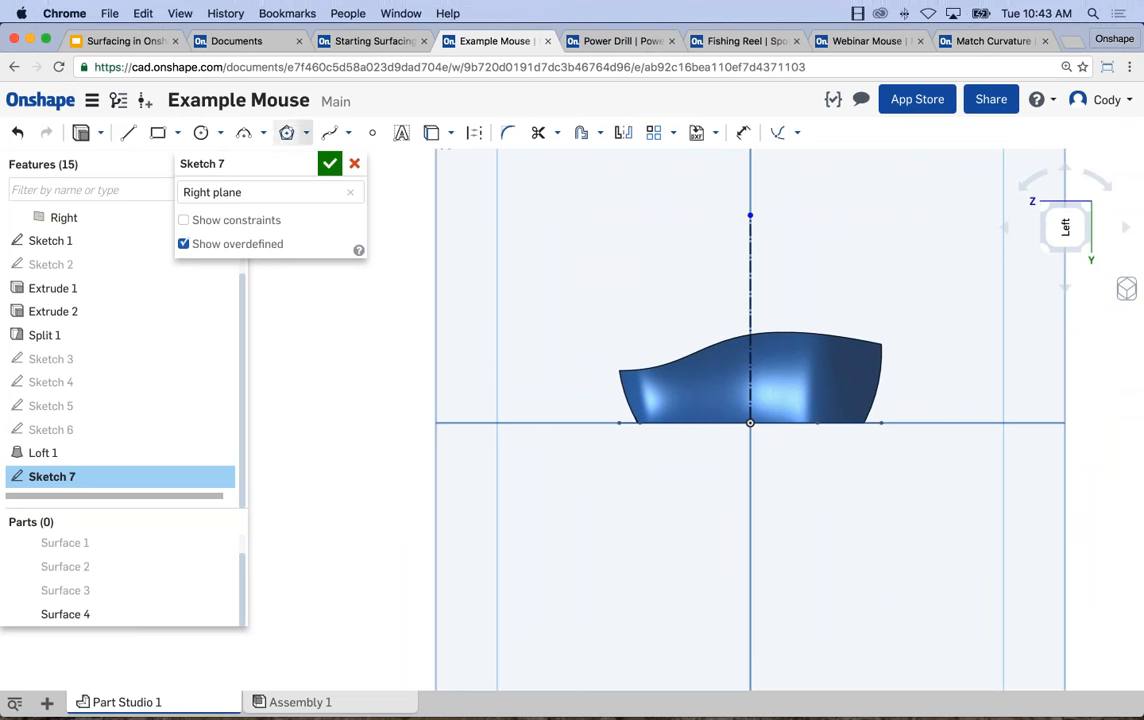
{"action": "left_click", "coordinate": [244, 132]}
{"action": "left_click", "coordinate": [620, 369]}
{"action": "left_click", "coordinate": [745, 320]}
{"action": "left_click", "coordinate": [742, 322]}
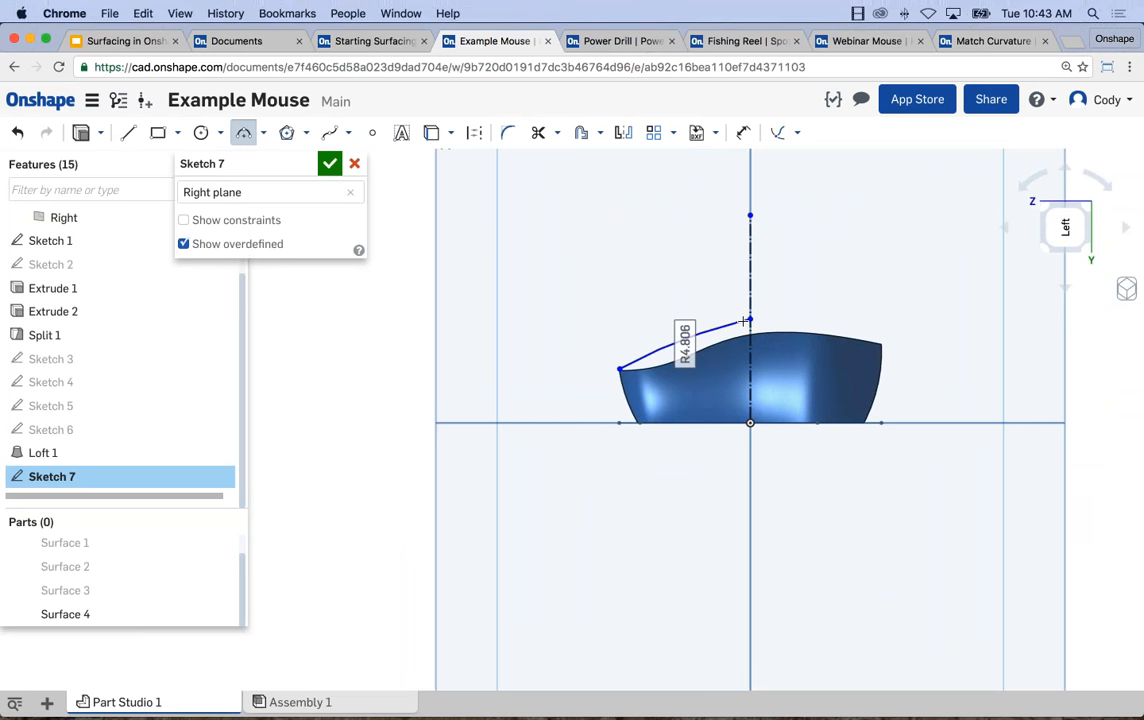
{"action": "key", "text": "Escape"}
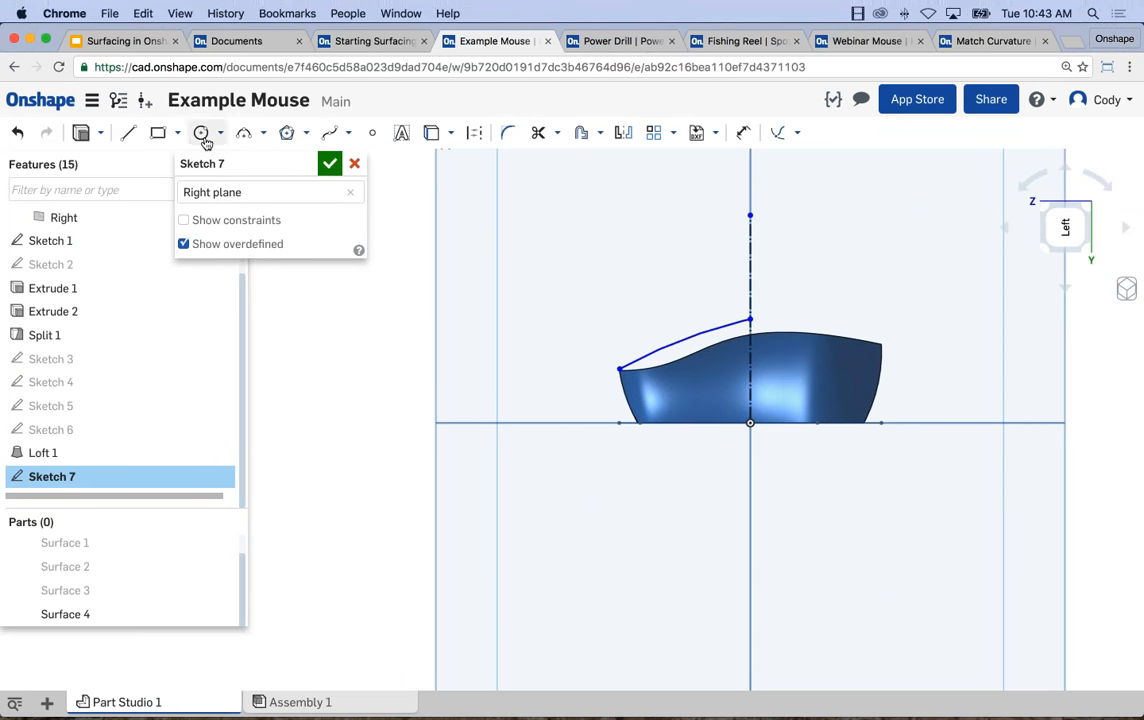
Draw a second three-point arc of about 1.2 in radius from the first arc's end to the top corner of the wall's taller end.
{"action": "left_click", "coordinate": [263, 136]}
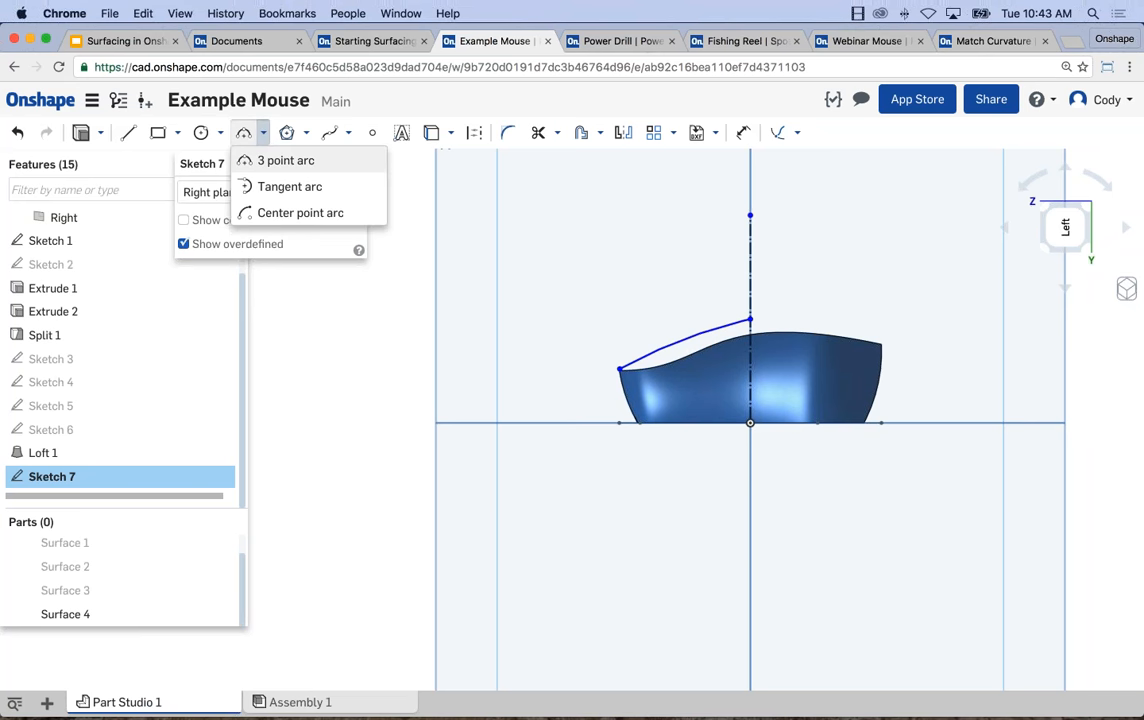
{"action": "left_click", "coordinate": [280, 158]}
{"action": "left_click", "coordinate": [750, 319]}
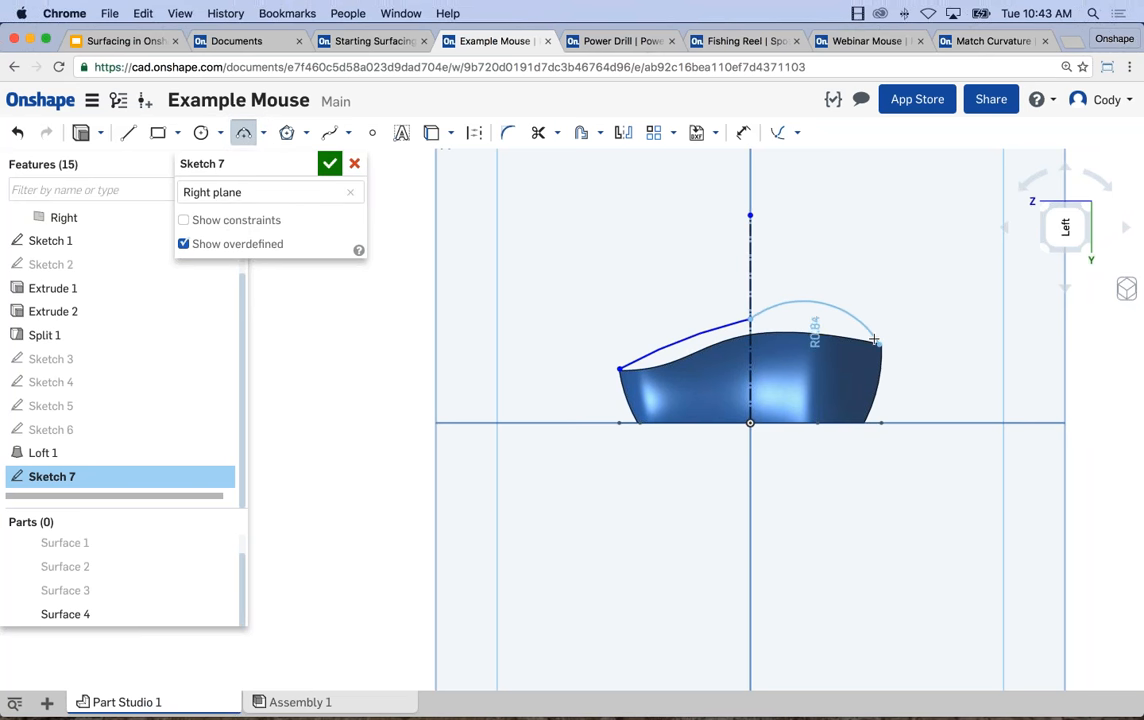
{"action": "left_click", "coordinate": [879, 343]}
{"action": "key", "text": "Escape"}
Make the two Right plane arcs tangent to each other at the construction line.
{"action": "left_click", "coordinate": [760, 314]}
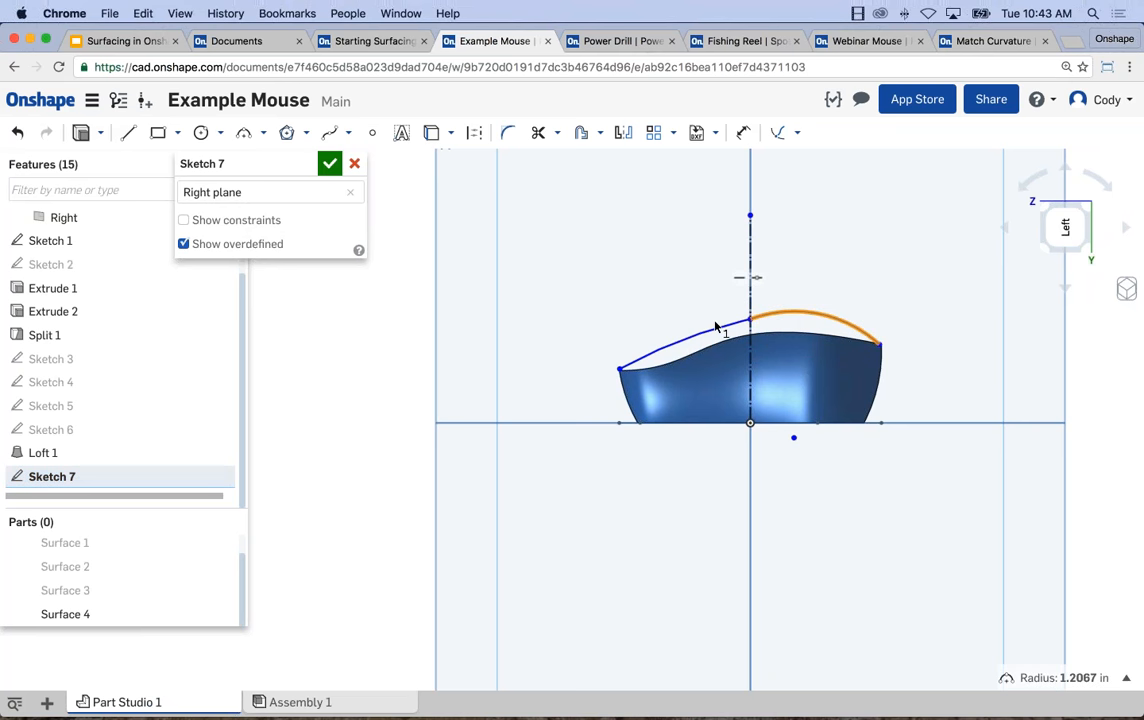
{"action": "left_click", "coordinate": [720, 331]}
{"action": "left_click", "coordinate": [798, 134]}
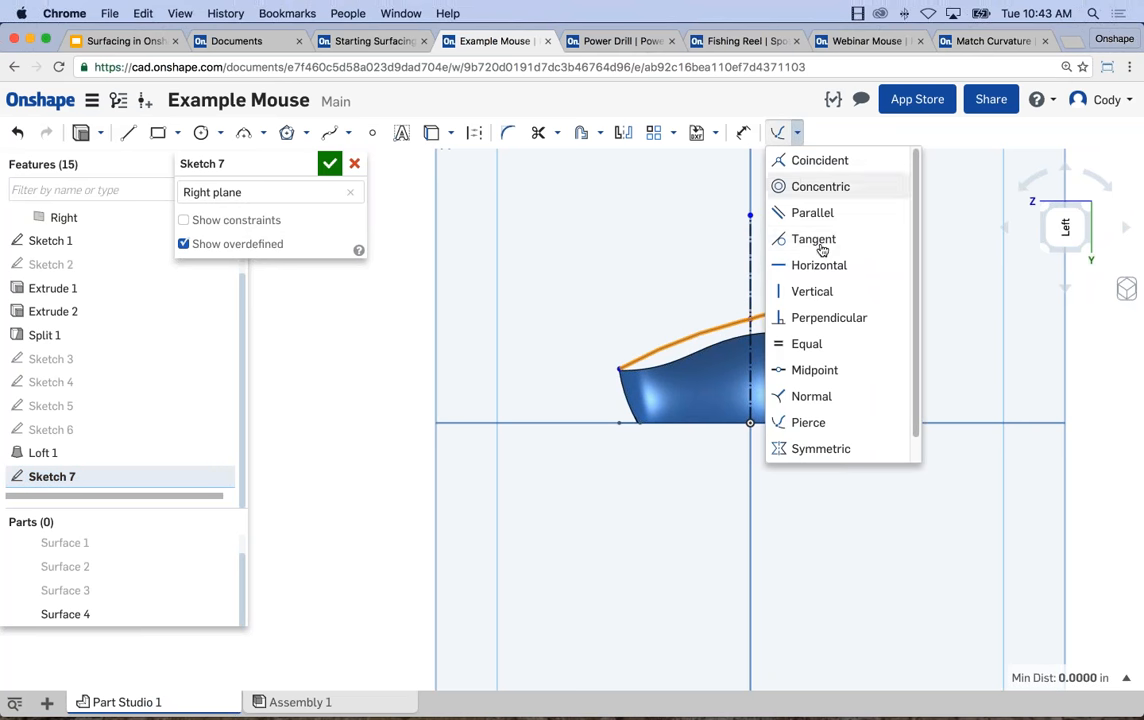
{"action": "left_click", "coordinate": [815, 240]}
Make the long arc's free endpoint coincident with the top corner vertex at the lofted wall's lower end.
{"action": "mouse_move", "coordinate": [554, 301]}
{"action": "right_mouse_down"}
{"action": "mouse_move", "coordinate": [559, 329]}
{"action": "mouse_move", "coordinate": [650, 350]}
{"action": "mouse_move", "coordinate": [675, 340]}
{"action": "right_mouse_up"}
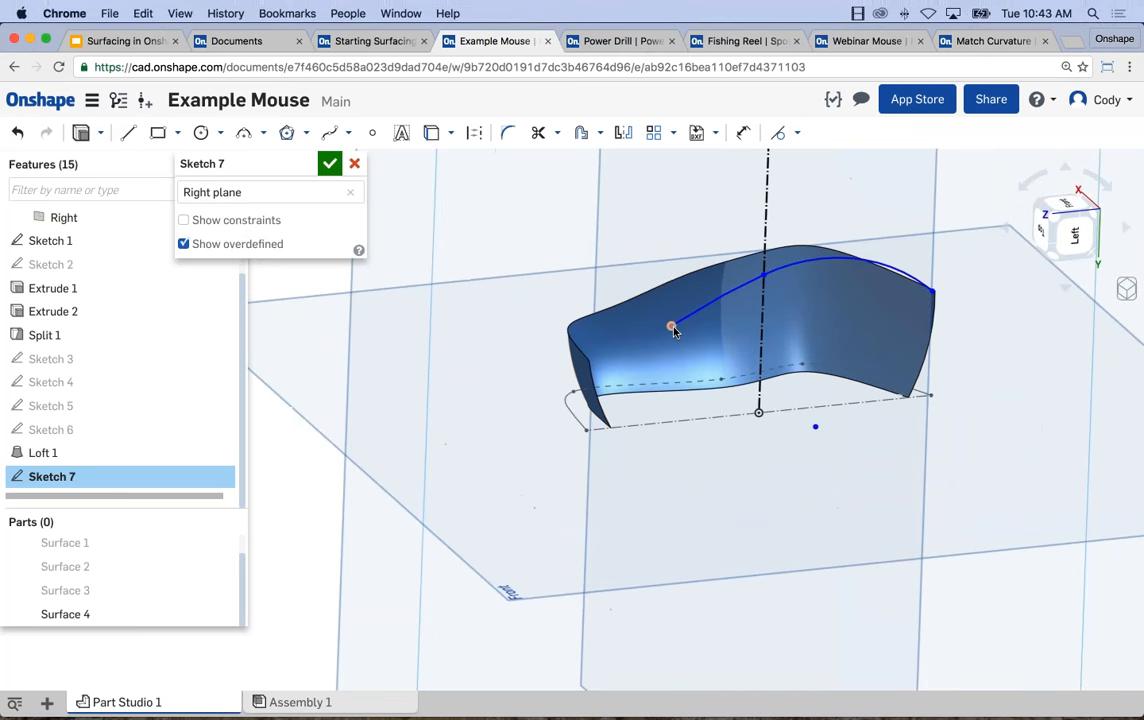
{"action": "left_click", "coordinate": [672, 326]}
{"action": "left_click", "coordinate": [589, 362]}
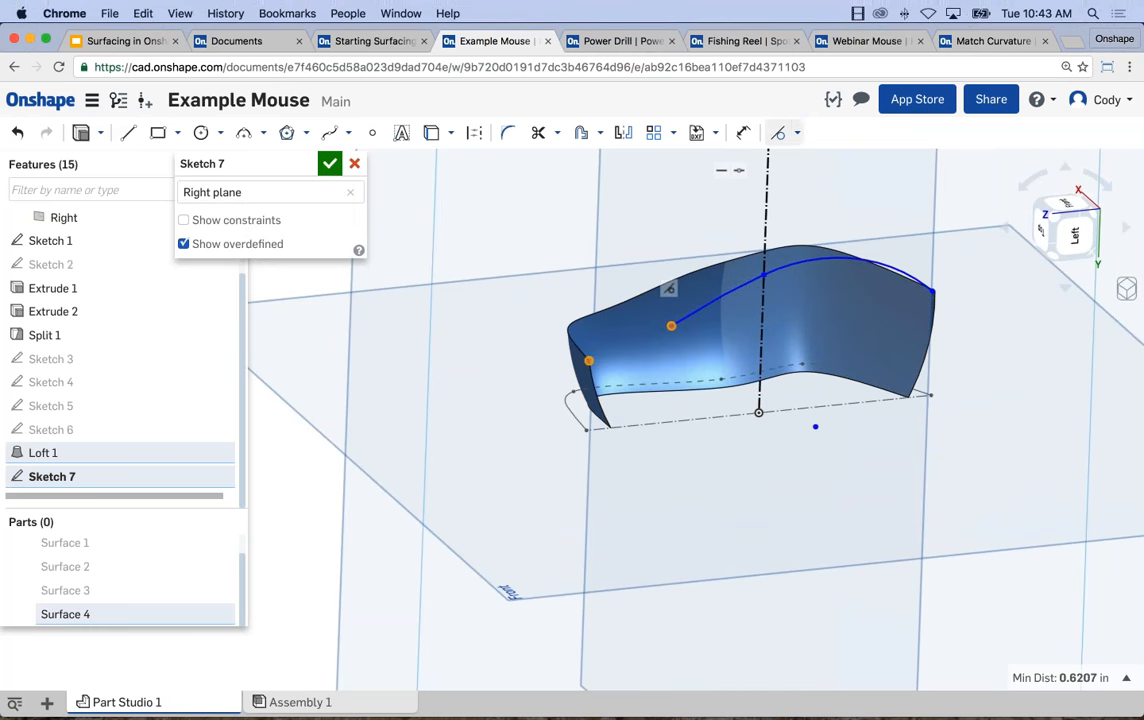
{"action": "left_click", "coordinate": [797, 133]}
{"action": "left_click", "coordinate": [795, 163]}
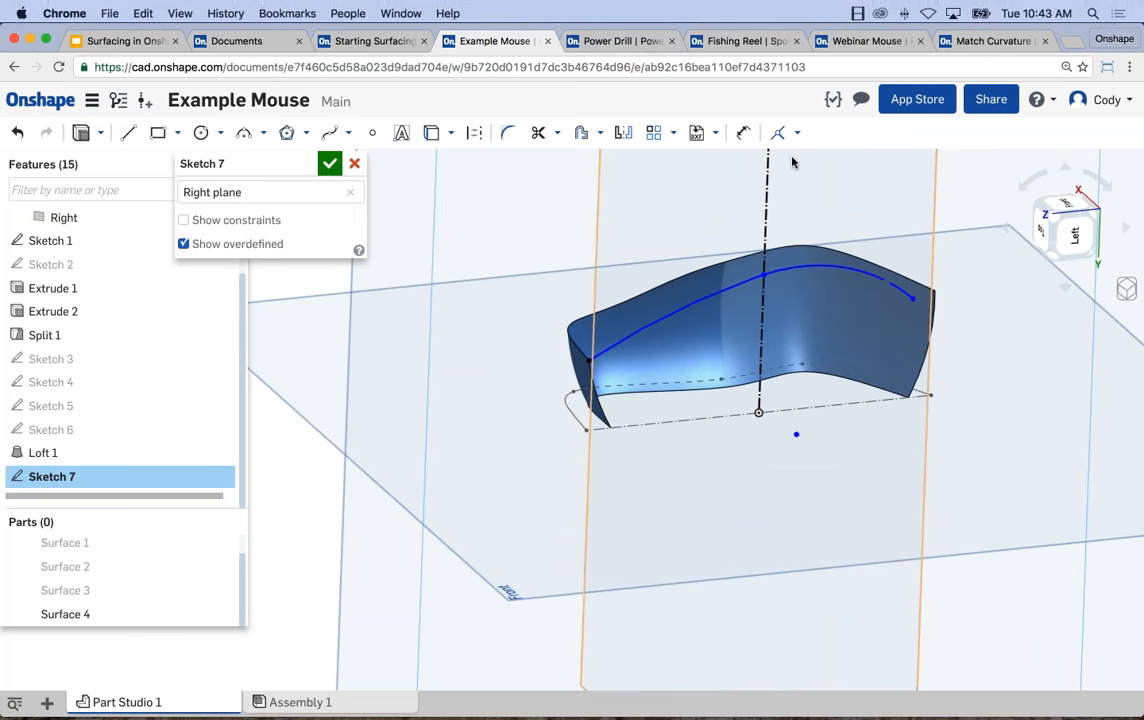
Make the short arc's free endpoint coincident with the top corner vertex at the wall's taller end, and finish the sketch.
{"action": "left_click", "coordinate": [912, 298]}
{"action": "left_click", "coordinate": [932, 295]}
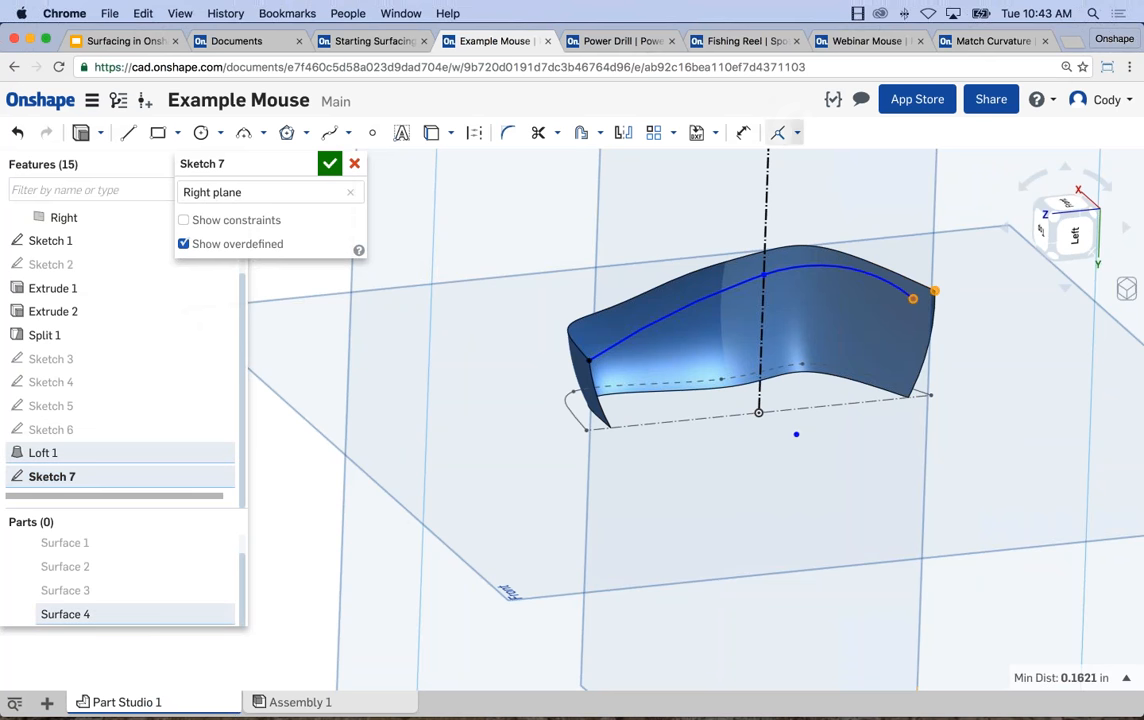
{"action": "left_click", "coordinate": [780, 132]}
{"action": "right_click_drag", "start_coordinate": [905, 300], "coordinate": [833, 342]}
{"action": "key", "text": "n"}
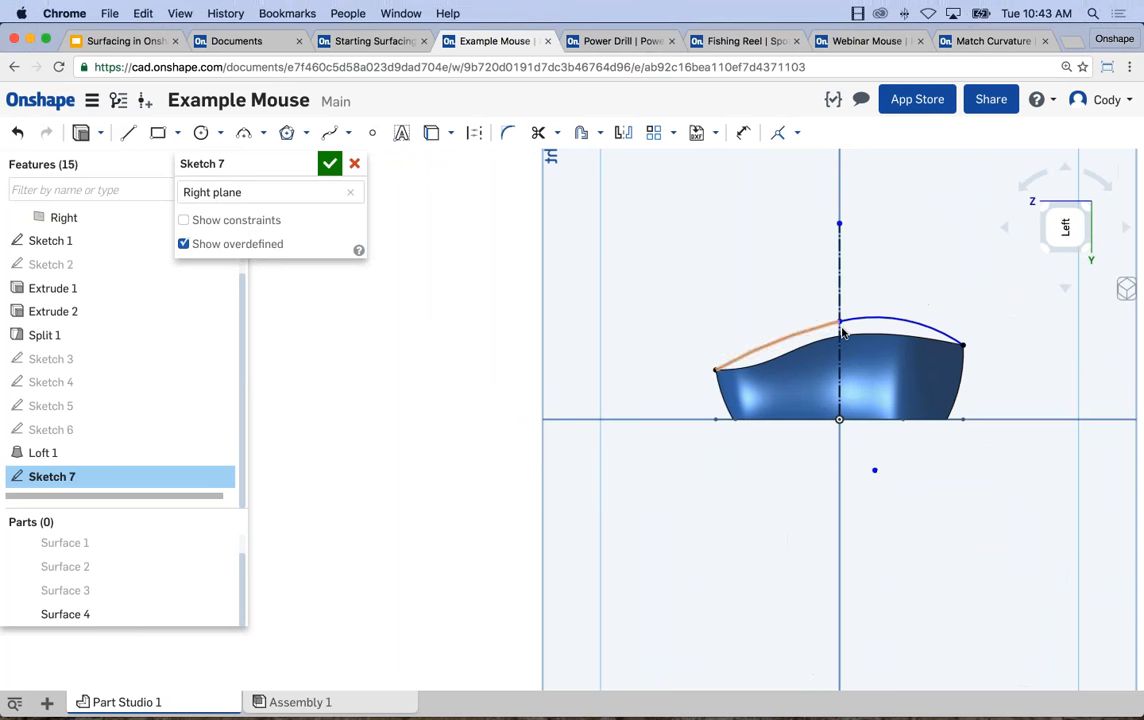
{"action": "scroll", "coordinate": [848, 325], "scroll_direction": "up", "scroll_amount": 3}
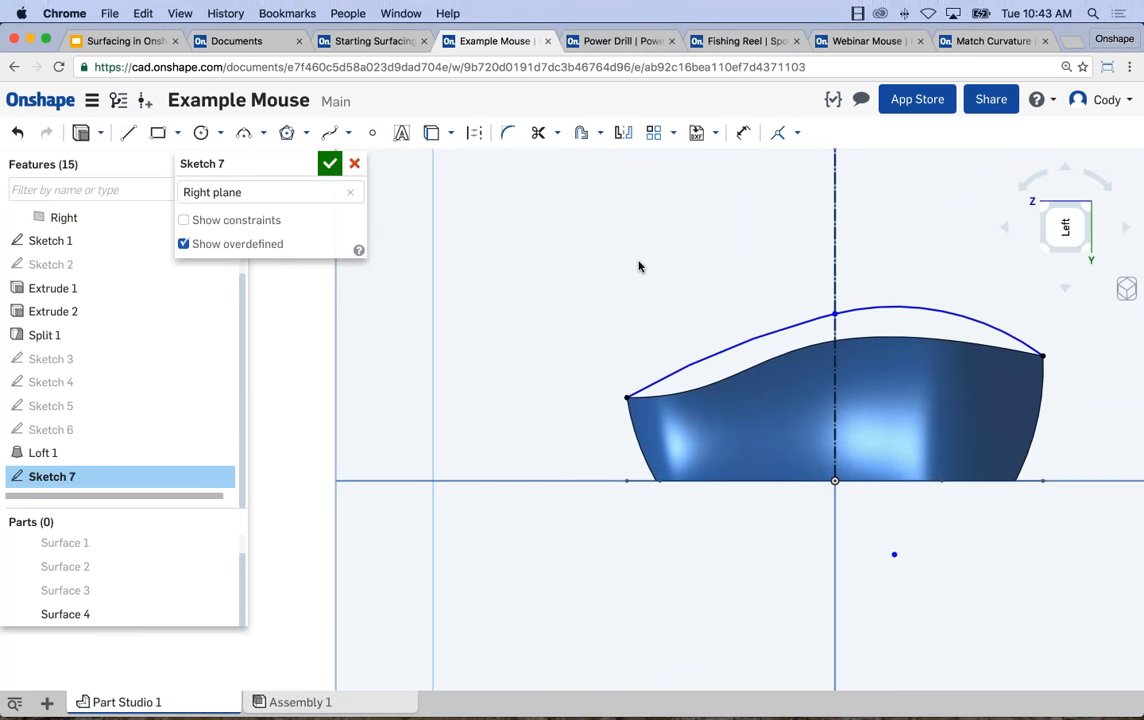
{"action": "scroll", "coordinate": [884, 352], "scroll_direction": "down", "scroll_amount": 1}
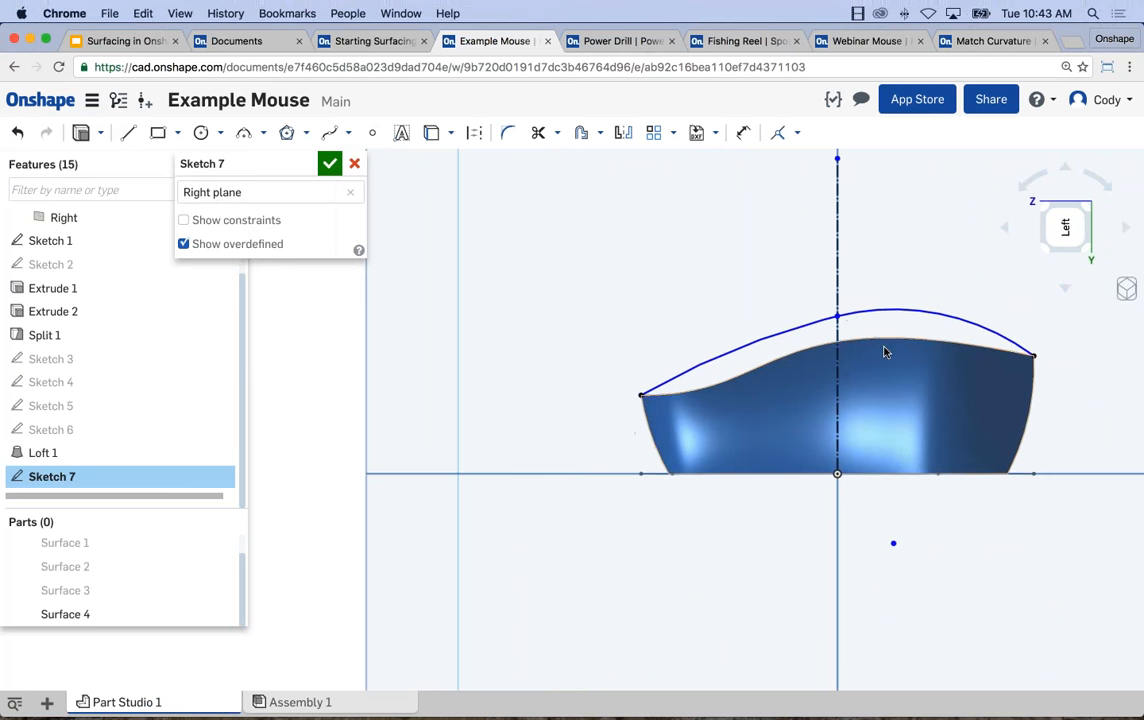
{"action": "left_click", "coordinate": [331, 164]}
Start a sketch on the Top plane and draw a vertical construction line upward from the origin.
{"action": "mouse_move", "coordinate": [727, 402]}
{"action": "right_mouse_down"}
{"action": "mouse_move", "coordinate": [655, 407]}
{"action": "mouse_move", "coordinate": [646, 424]}
{"action": "right_mouse_up"}
{"action": "scroll", "coordinate": [630, 450], "scroll_direction": "down", "scroll_amount": 4}
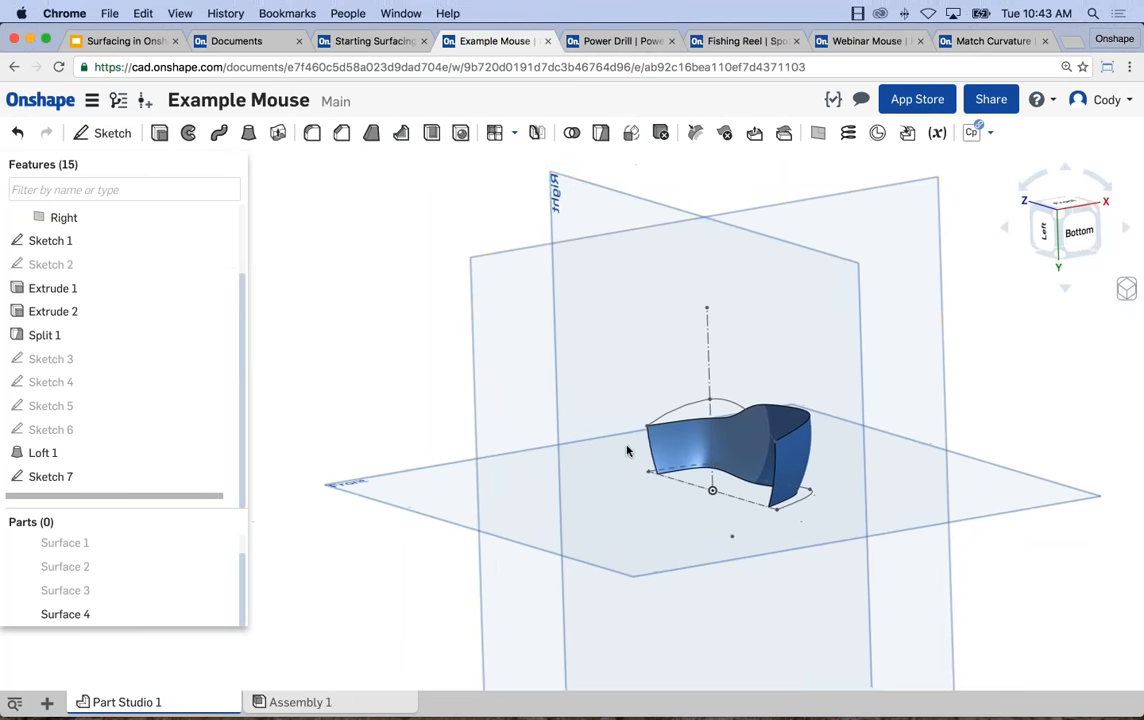
{"action": "left_click", "coordinate": [884, 226]}
{"action": "scroll", "coordinate": [884, 226], "scroll_direction": "down", "scroll_amount": 2}
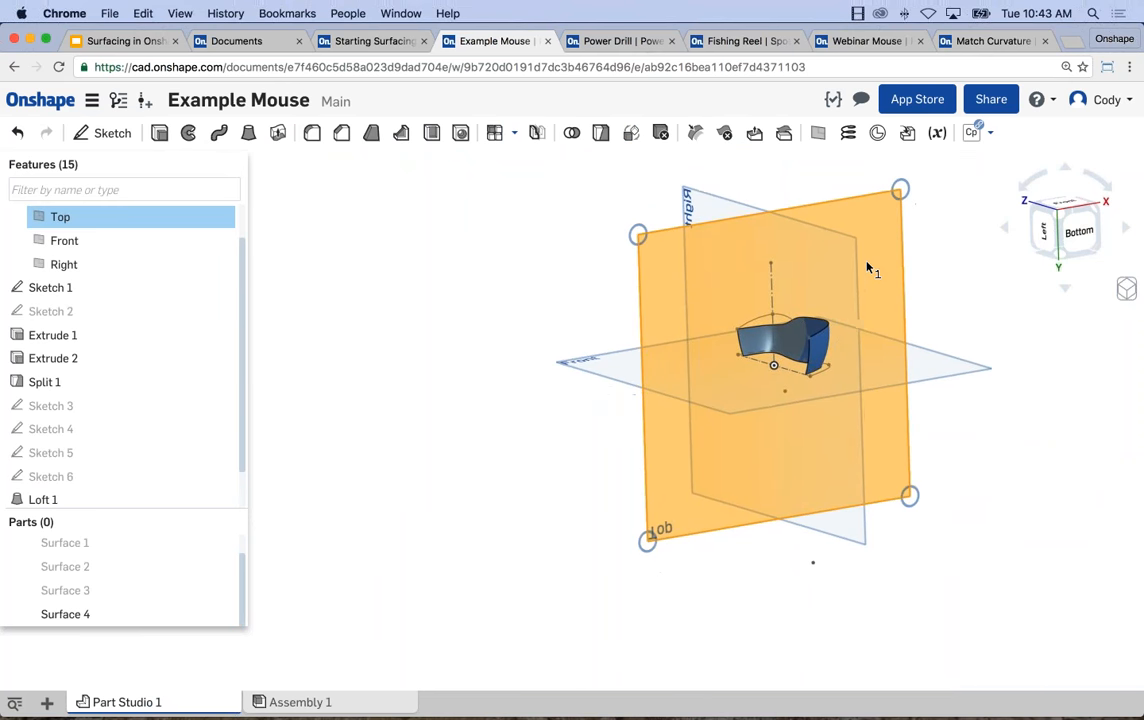
{"action": "key", "text": "shift+s"}
{"action": "key", "text": "n"}
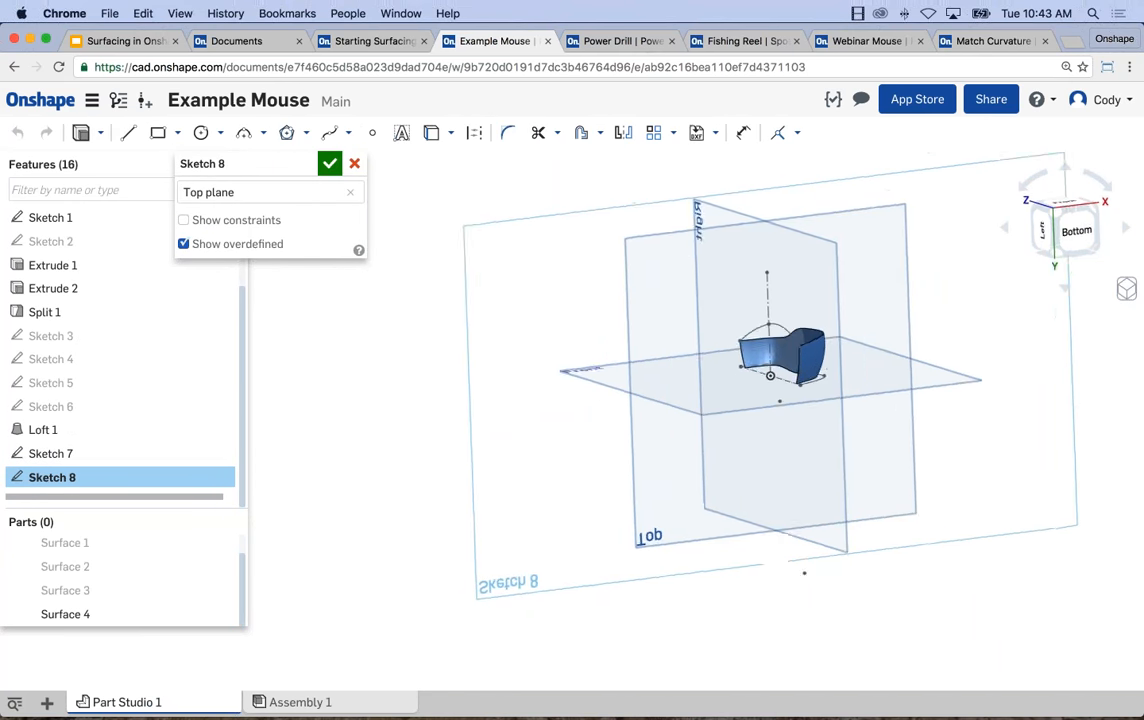
{"action": "scroll", "coordinate": [792, 383], "scroll_direction": "up", "scroll_amount": 3}
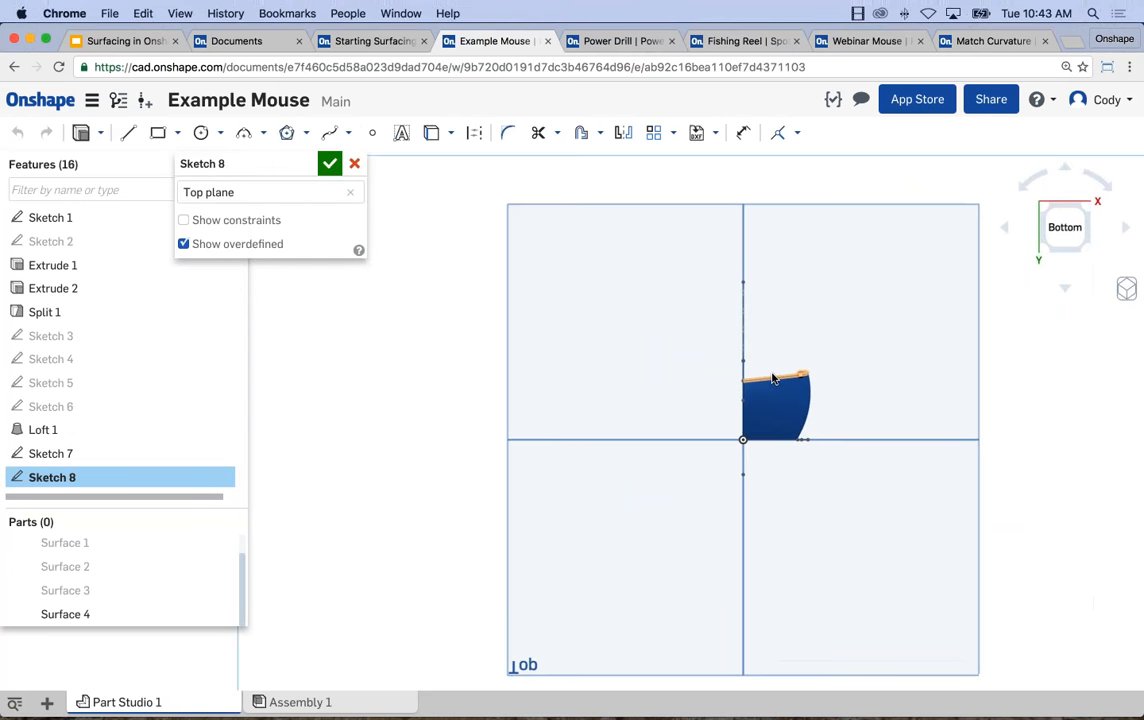
{"action": "scroll", "coordinate": [776, 372], "scroll_direction": "up", "scroll_amount": 1}
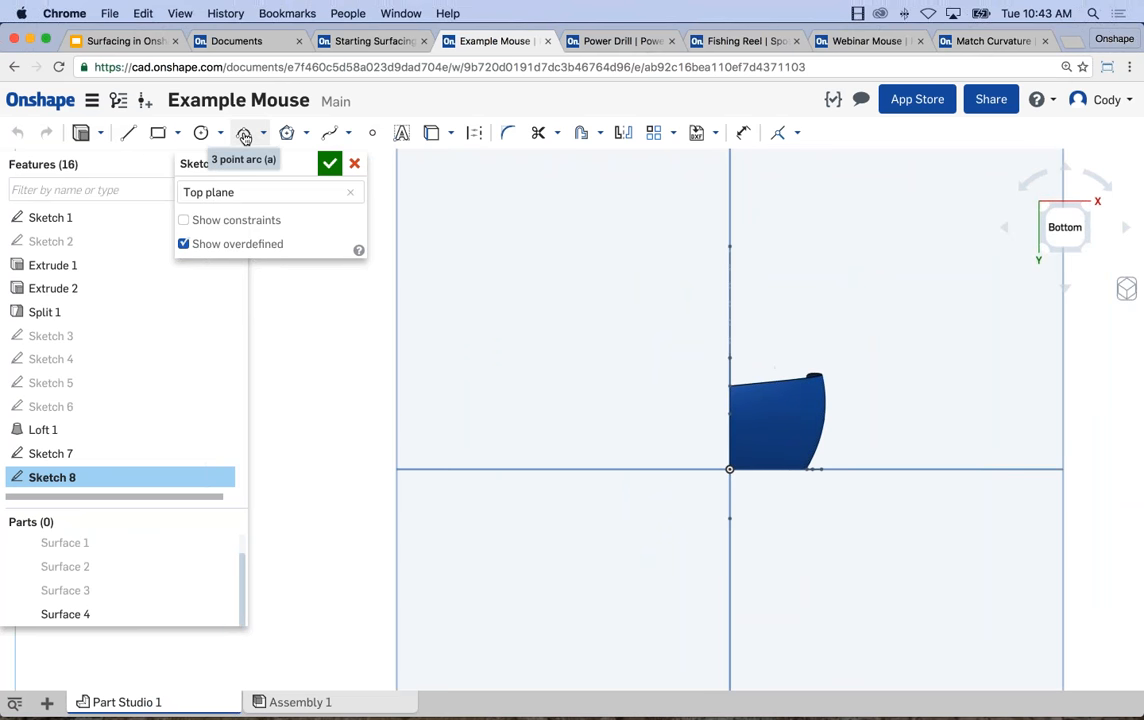
{"action": "key", "text": "l"}
{"action": "left_click", "coordinate": [730, 468]}
{"action": "left_click", "coordinate": [730, 274]}
{"action": "key", "text": "Escape"}
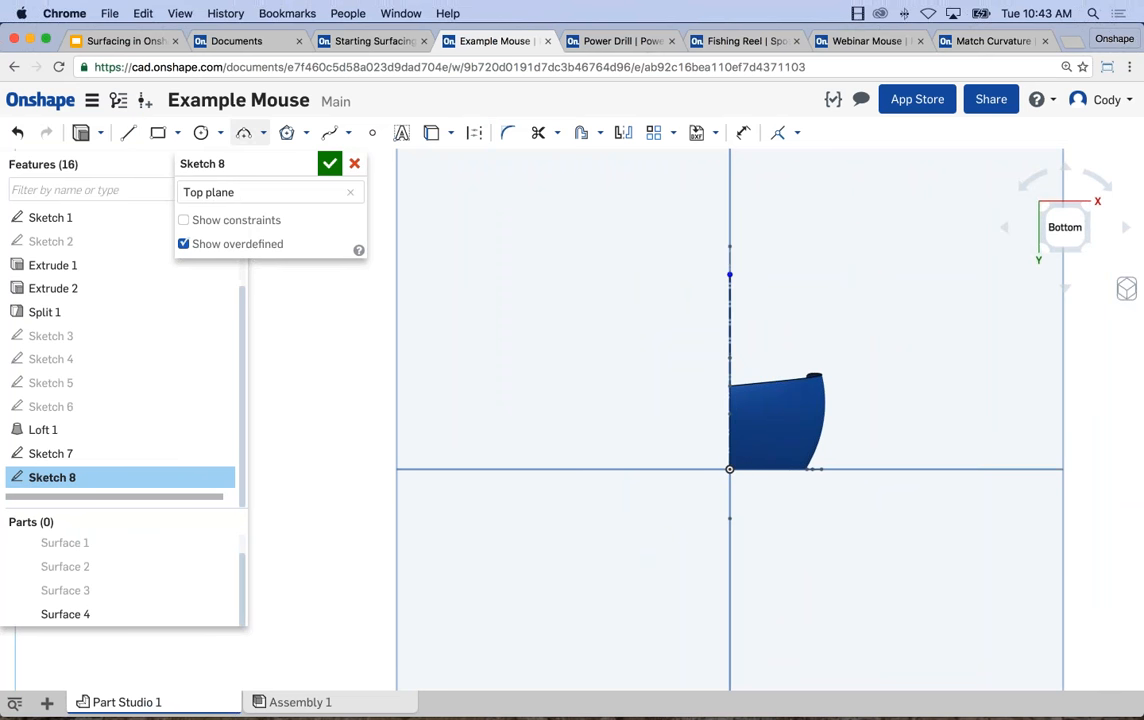
Draw a three-point arc bulging upward from the Top plane construction line to just above the lofted surface's upper edge.
{"action": "left_click", "coordinate": [243, 132]}
{"action": "left_click", "coordinate": [729, 341]}
{"action": "scroll", "coordinate": [818, 371], "scroll_direction": "up", "scroll_amount": 1}
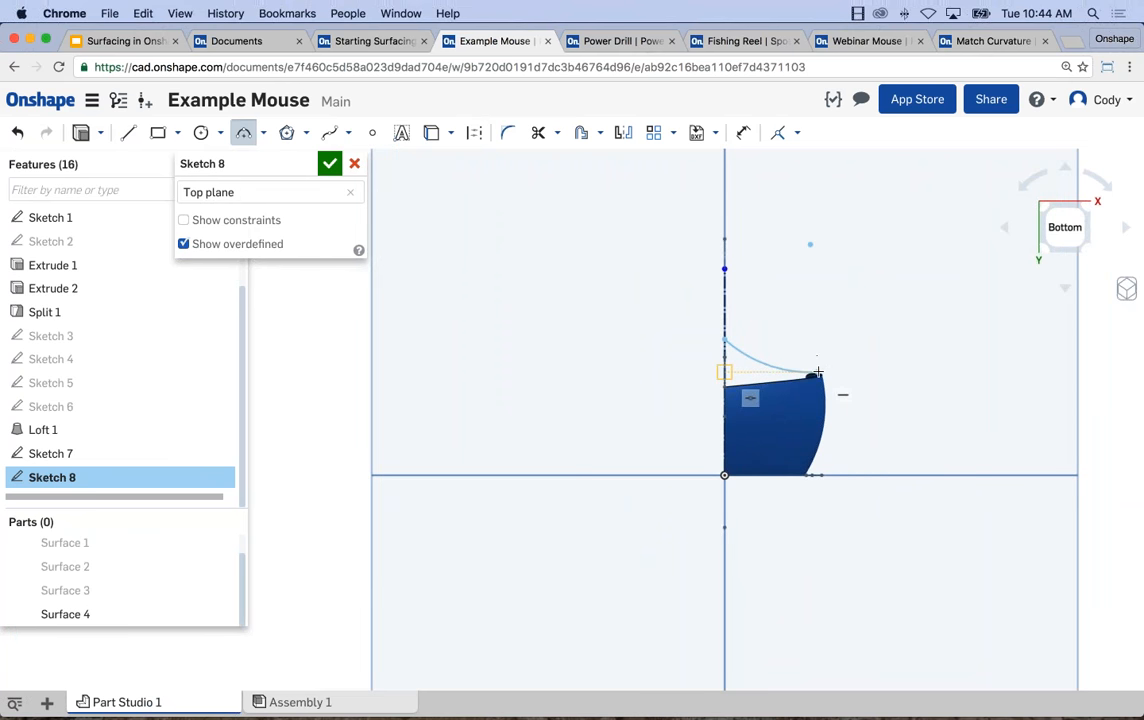
{"action": "scroll", "coordinate": [818, 371], "scroll_direction": "up", "scroll_amount": 3}
{"action": "left_click", "coordinate": [818, 365]}
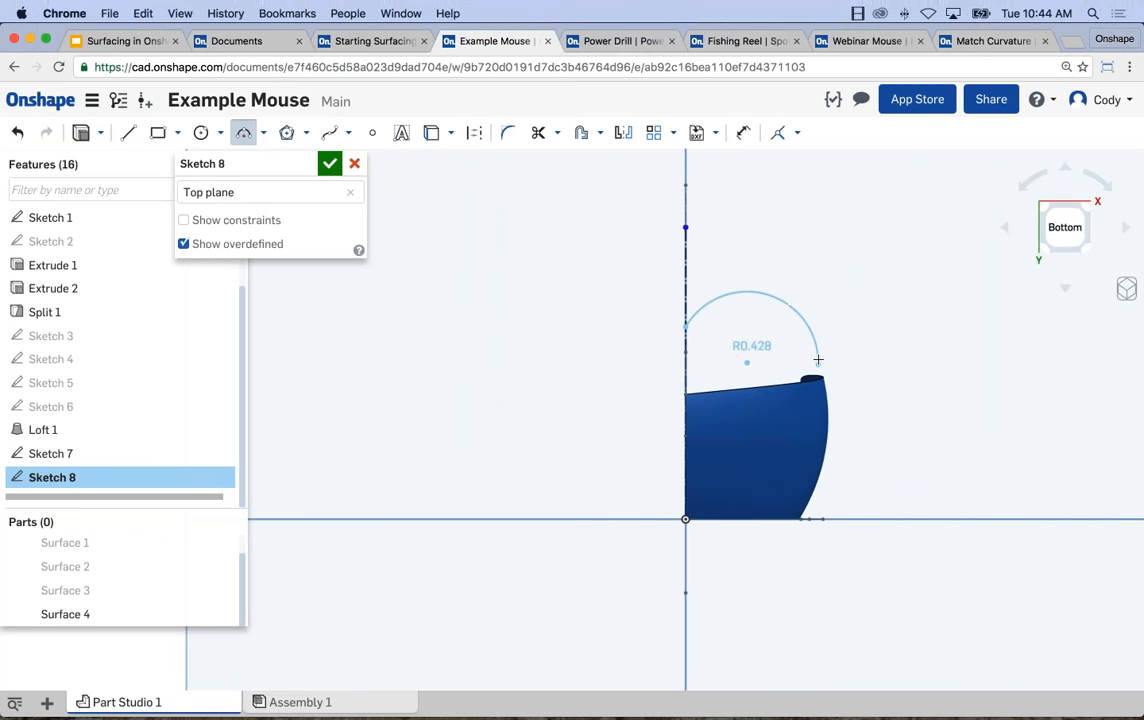
{"action": "left_click", "coordinate": [816, 360]}
{"action": "key", "text": "Escape"}
Apply a Pierce constraint between the arc's outer endpoint and the upper edge of the lofted surface.
{"action": "right_click_drag", "start_coordinate": [817, 366], "coordinate": [804, 370]}
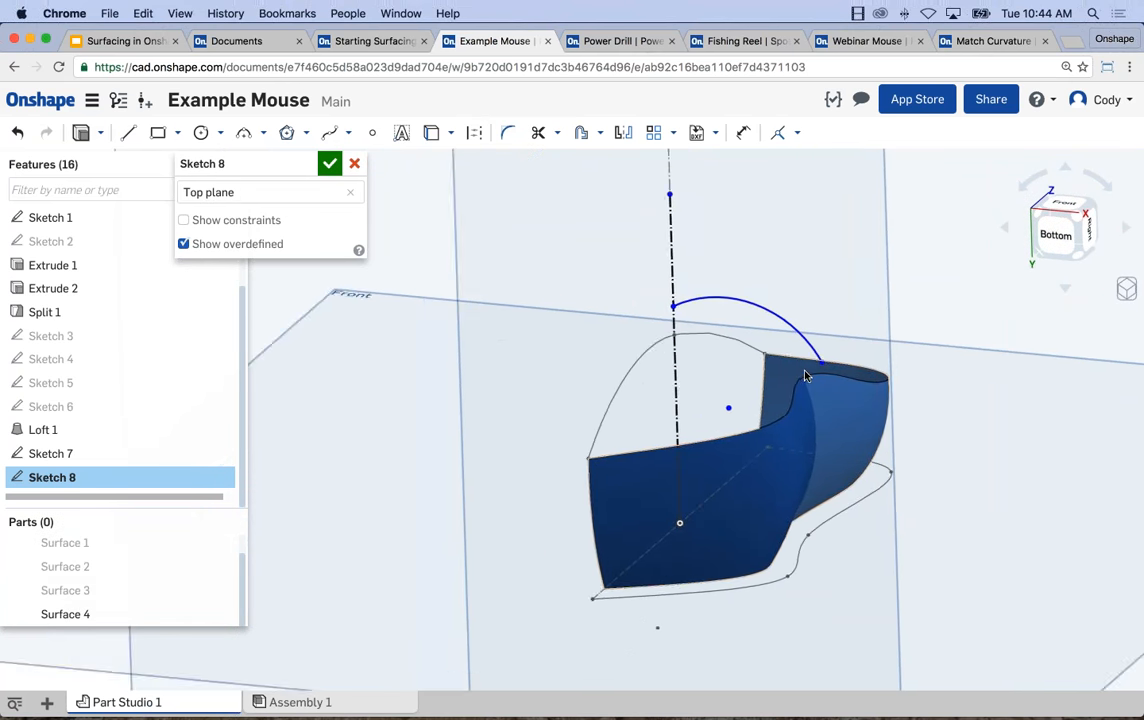
{"action": "scroll", "coordinate": [806, 373], "scroll_direction": "up", "scroll_amount": 1}
{"action": "left_click", "coordinate": [823, 362]}
{"action": "left_click", "coordinate": [817, 373]}
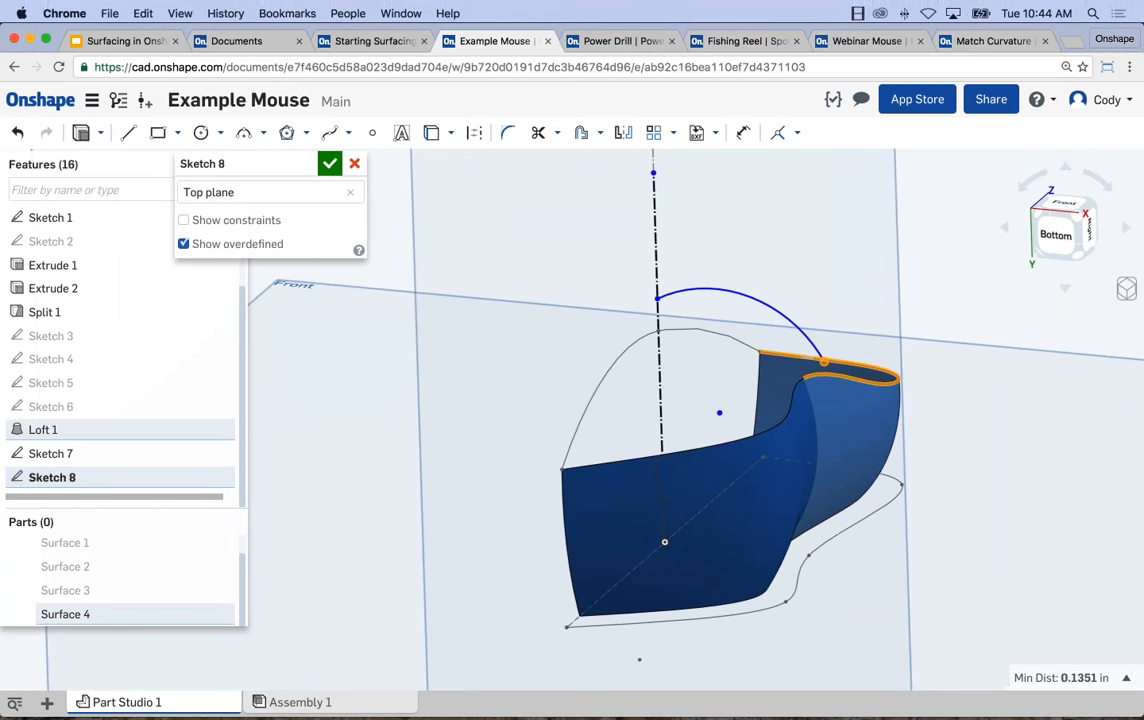
{"action": "left_click", "coordinate": [797, 132]}
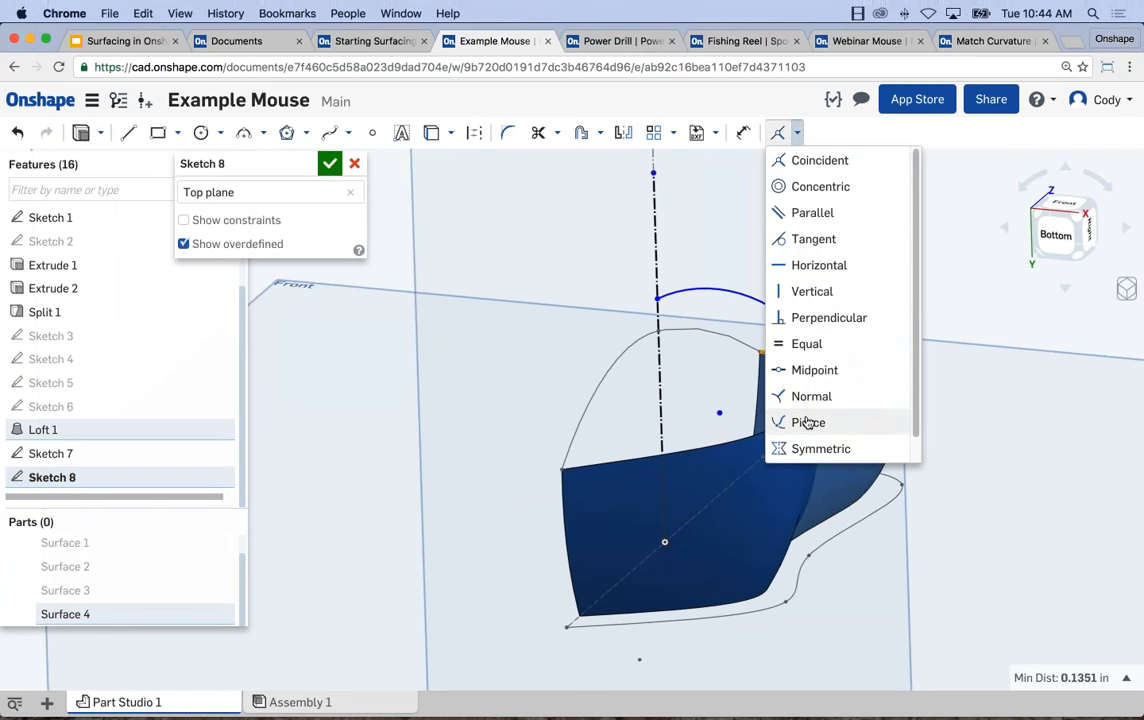
{"action": "left_click", "coordinate": [808, 422]}
Draw a second three-point arc from the first arc's end on the construction line outward to the side opposite the surface.
{"action": "key", "text": "n"}
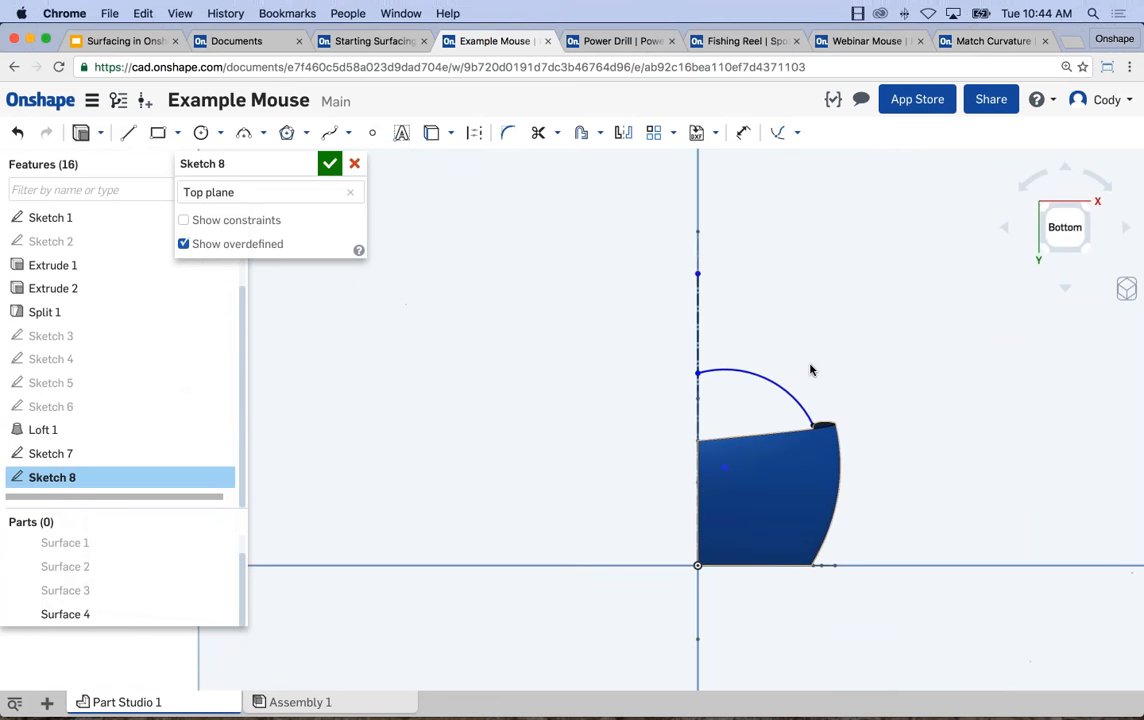
{"action": "left_click", "coordinate": [244, 134]}
{"action": "left_click", "coordinate": [754, 347]}
{"action": "left_click", "coordinate": [608, 371]}
{"action": "left_click", "coordinate": [643, 357]}
{"action": "key", "text": "Escape"}
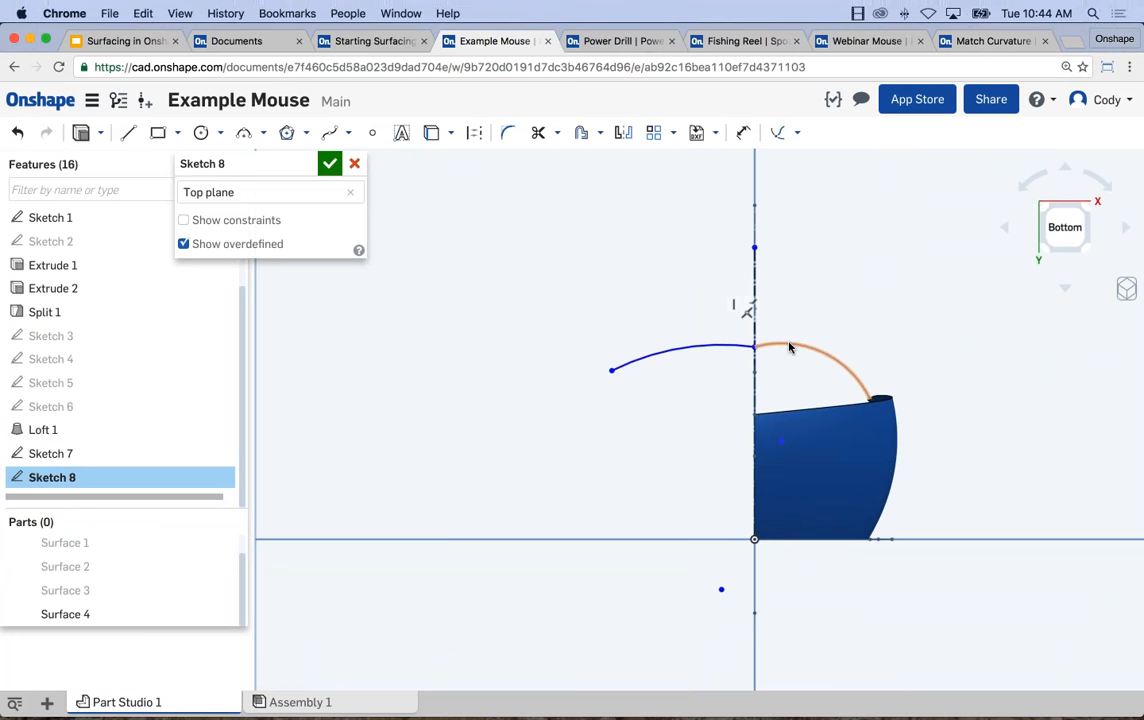
Apply a Tangent constraint between the two arcs meeting on the construction line in the Top plane sketch.
{"action": "left_click", "coordinate": [789, 347]}
{"action": "left_click", "coordinate": [715, 347]}
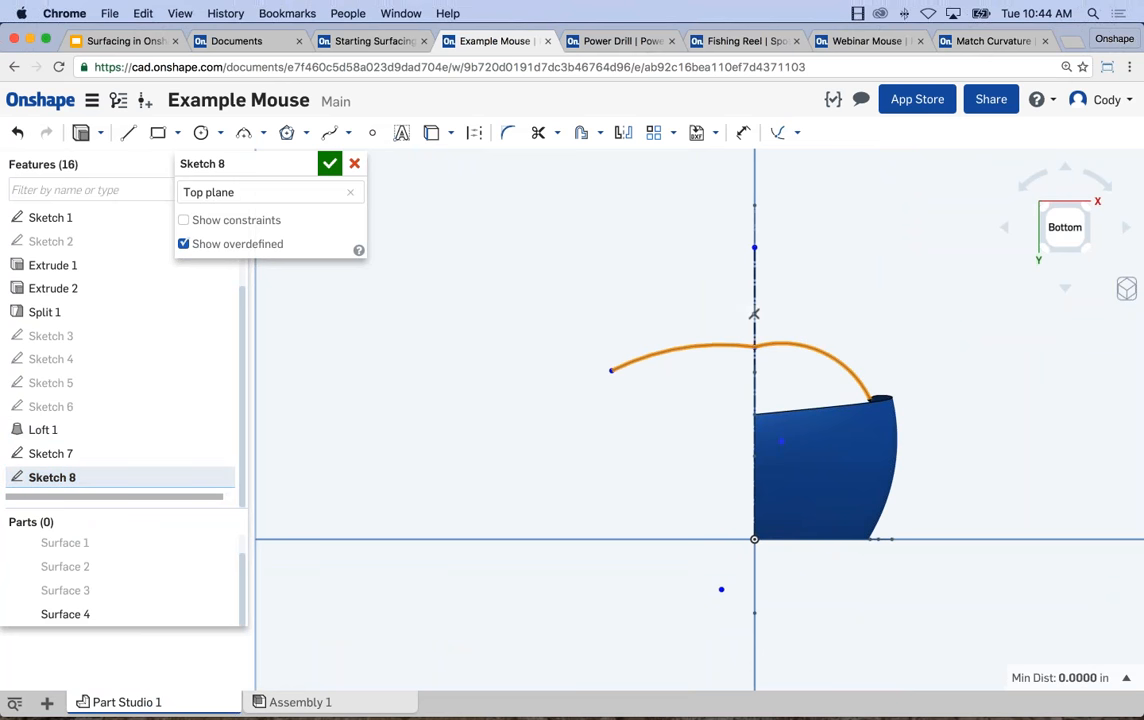
{"action": "left_click", "coordinate": [798, 134]}
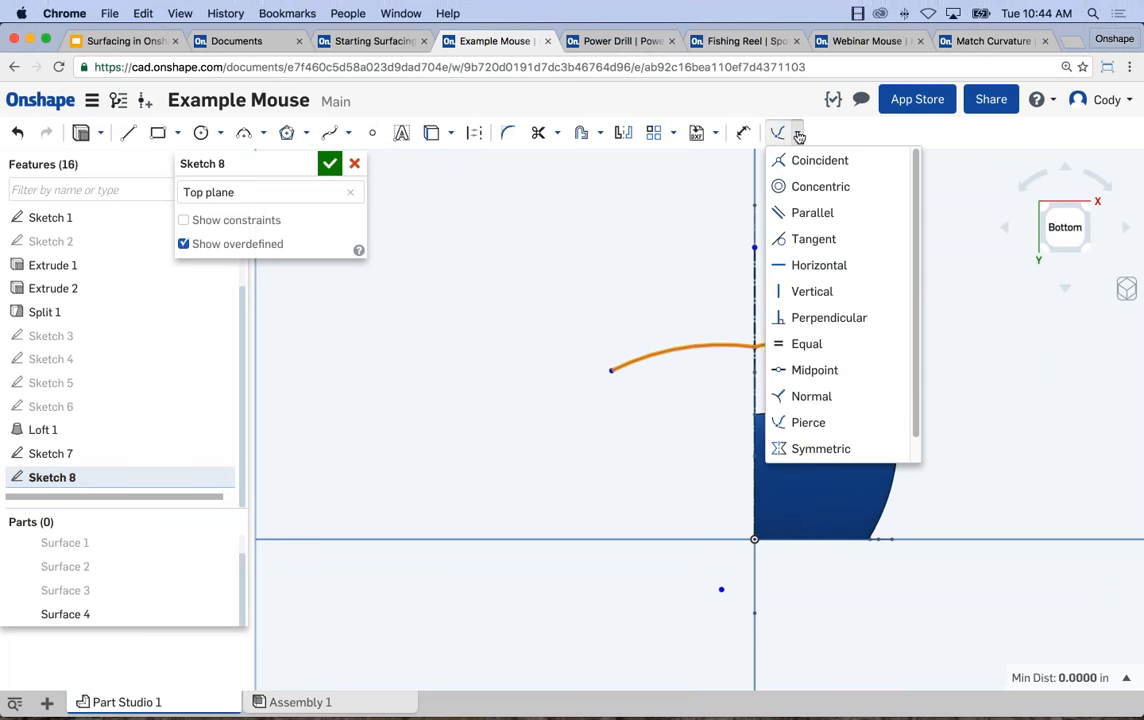
{"action": "left_click", "coordinate": [800, 236]}
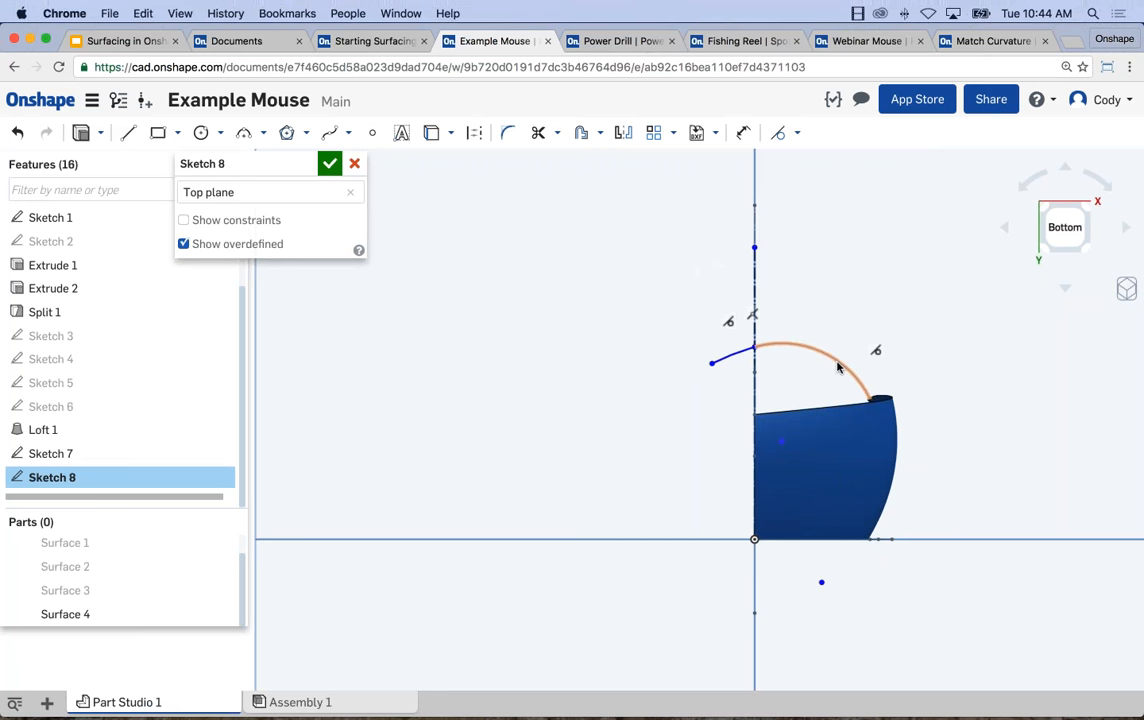
Make the two arcs symmetric about the vertical construction line, and pull them into a flatter curve.
{"action": "left_click", "coordinate": [840, 362]}
{"action": "left_click", "coordinate": [755, 318]}
{"action": "left_click", "coordinate": [737, 360]}
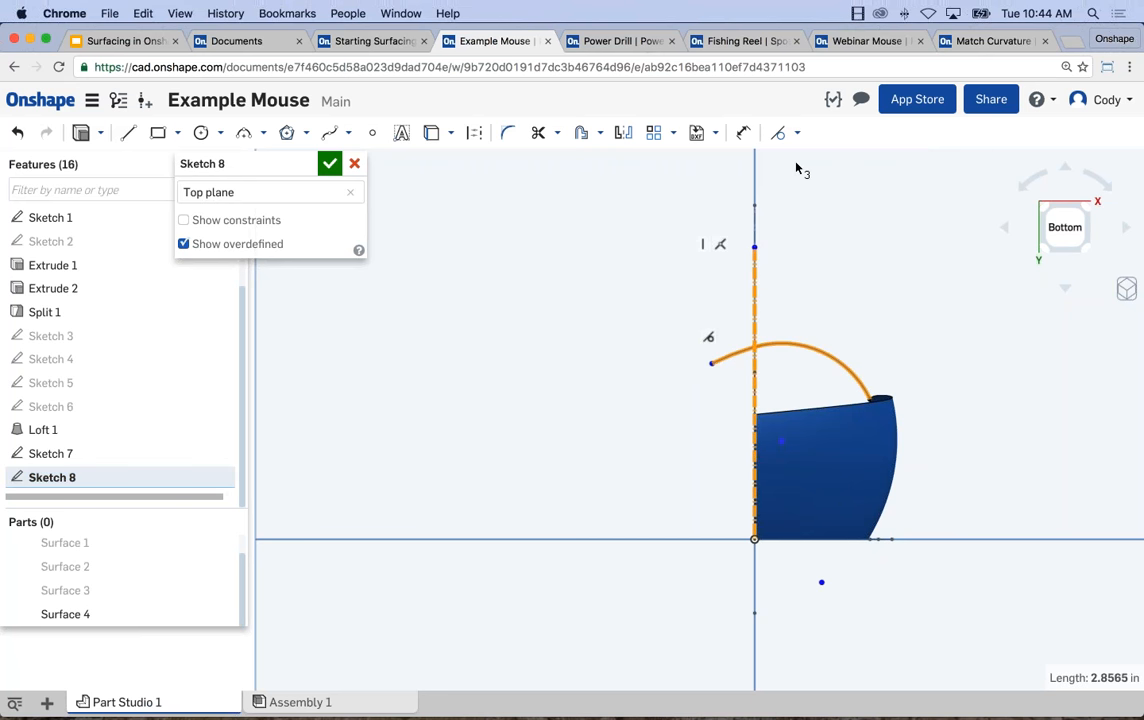
{"action": "left_click", "coordinate": [797, 132]}
{"action": "left_click", "coordinate": [820, 448]}
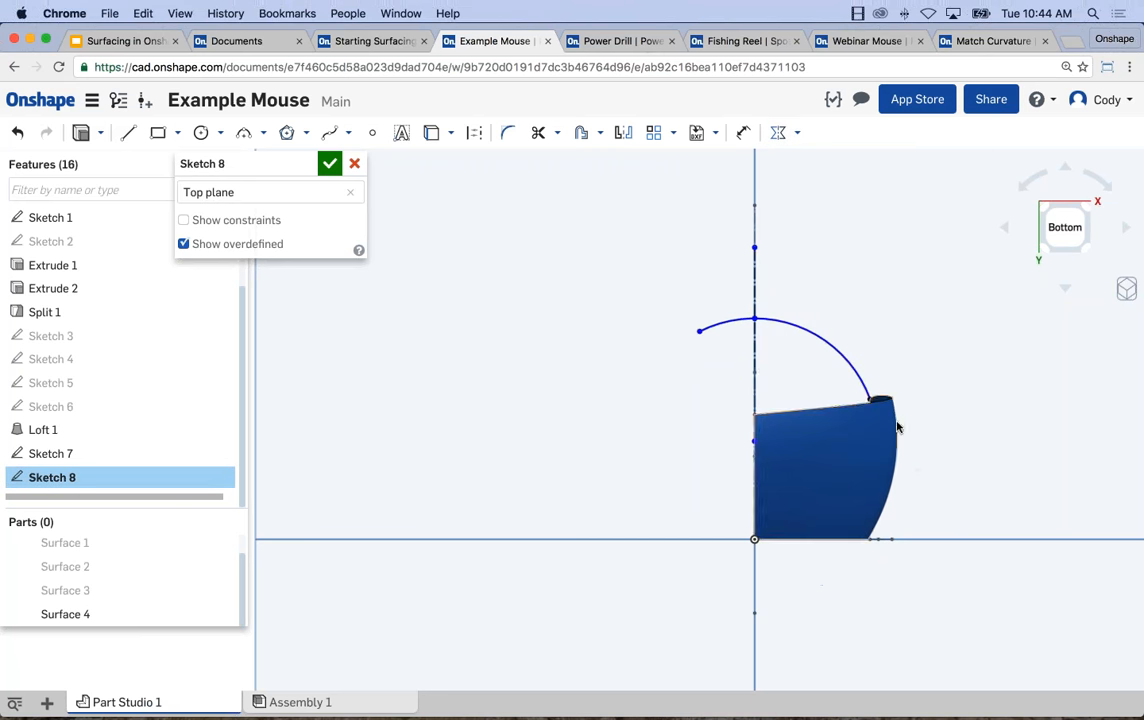
{"action": "left_click_drag", "start_coordinate": [683, 343], "coordinate": [690, 381]}
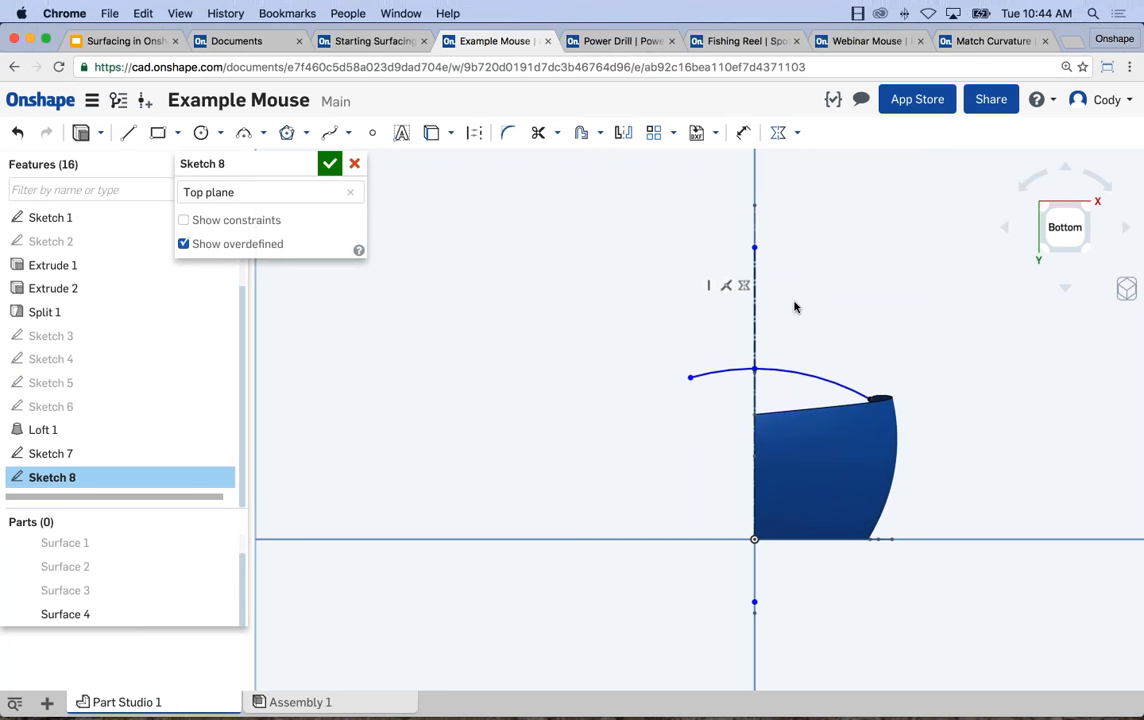
Dimension the radius of the arc above the lofted surface as 1.5 and finish the Top plane sketch.
{"action": "key", "text": "d"}
{"action": "left_click", "coordinate": [823, 377]}
{"action": "left_click", "coordinate": [882, 320]}
{"action": "type", "text": "1.5"}
{"action": "key", "text": "Return"}
{"action": "key", "text": "Escape"}
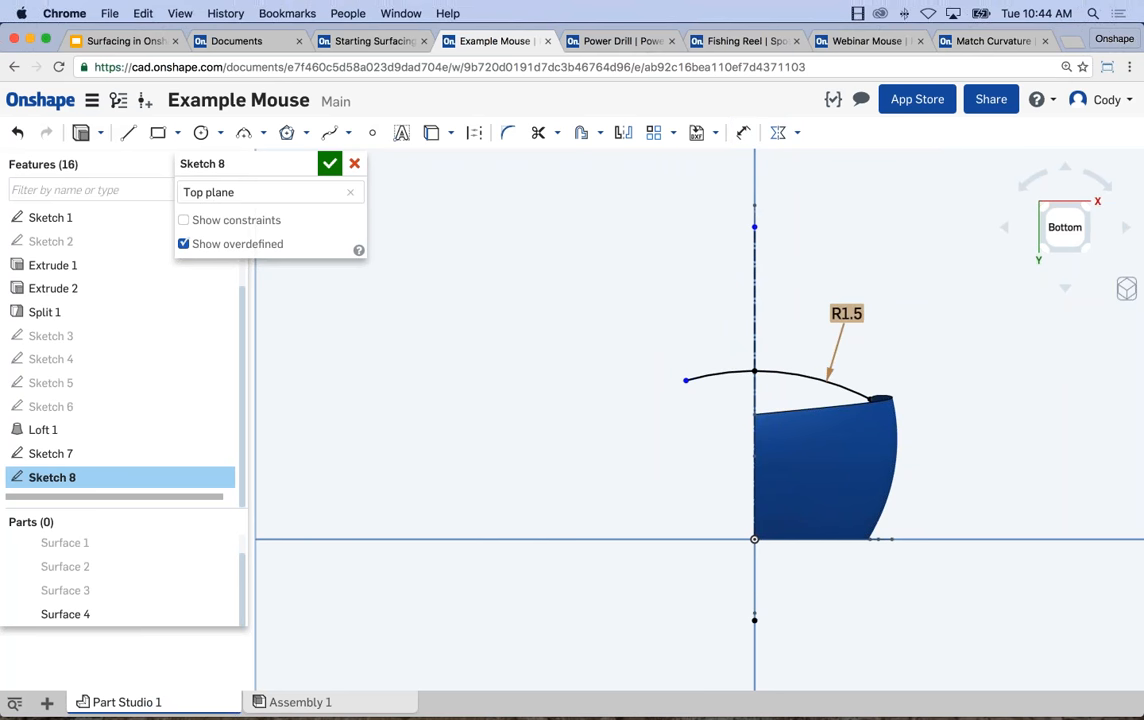
{"action": "mouse_move", "coordinate": [820, 323]}
{"action": "right_mouse_down"}
{"action": "mouse_move", "coordinate": [743, 335]}
{"action": "mouse_move", "coordinate": [756, 338]}
{"action": "right_mouse_up"}
{"action": "key", "text": "n"}
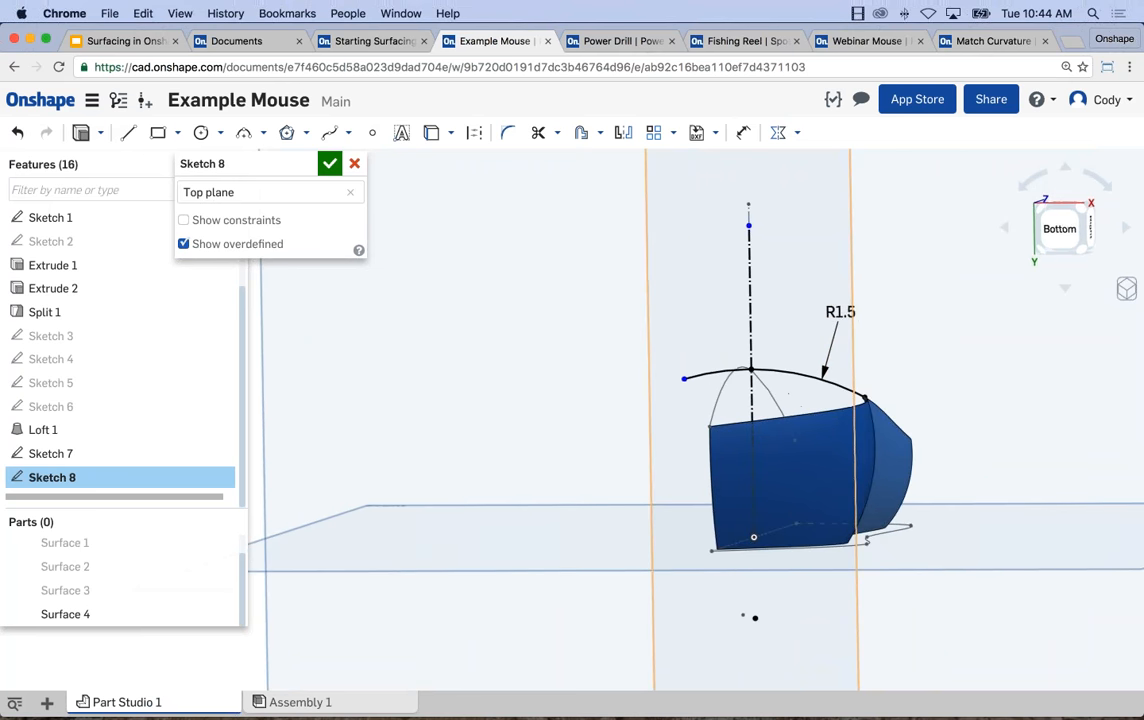
{"action": "mouse_move", "coordinate": [669, 373]}
{"action": "right_mouse_down"}
{"action": "mouse_move", "coordinate": [590, 350]}
{"action": "mouse_move", "coordinate": [398, 210]}
{"action": "right_mouse_up"}
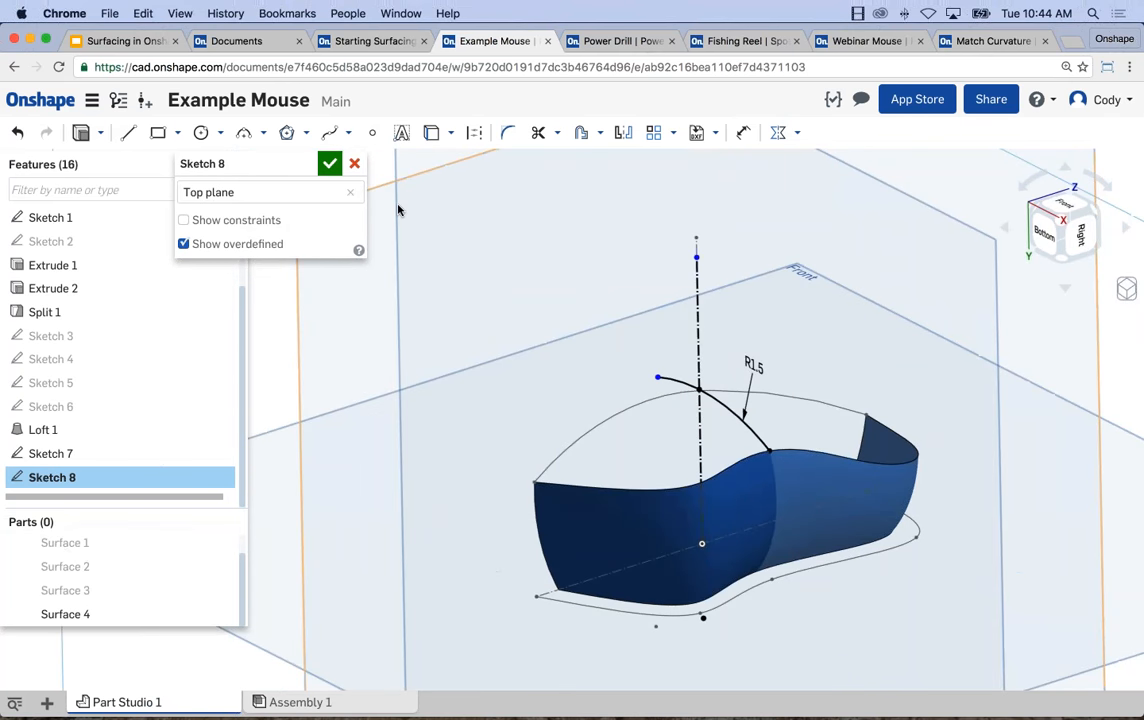
{"action": "left_click", "coordinate": [329, 166]}
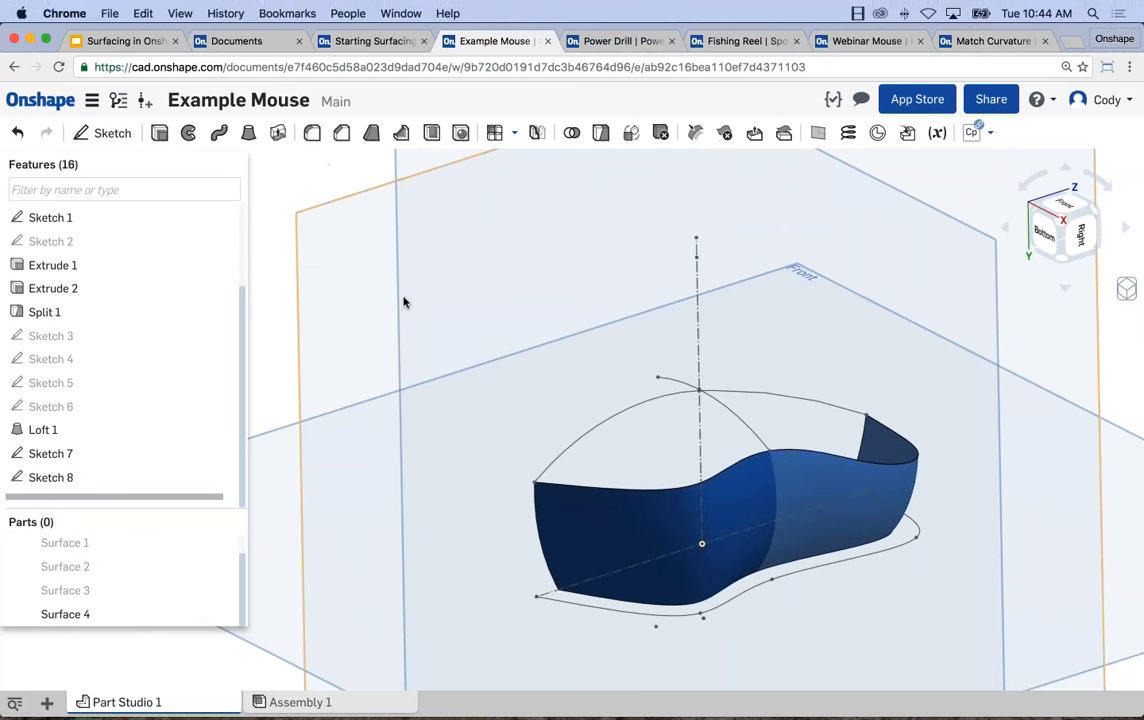
Try to loft a surface between a Sketch 7 arc and the side surface's upper edge, guided by the Sketch 8 arc.
{"action": "scroll", "coordinate": [668, 378], "scroll_direction": "up", "scroll_amount": 3}
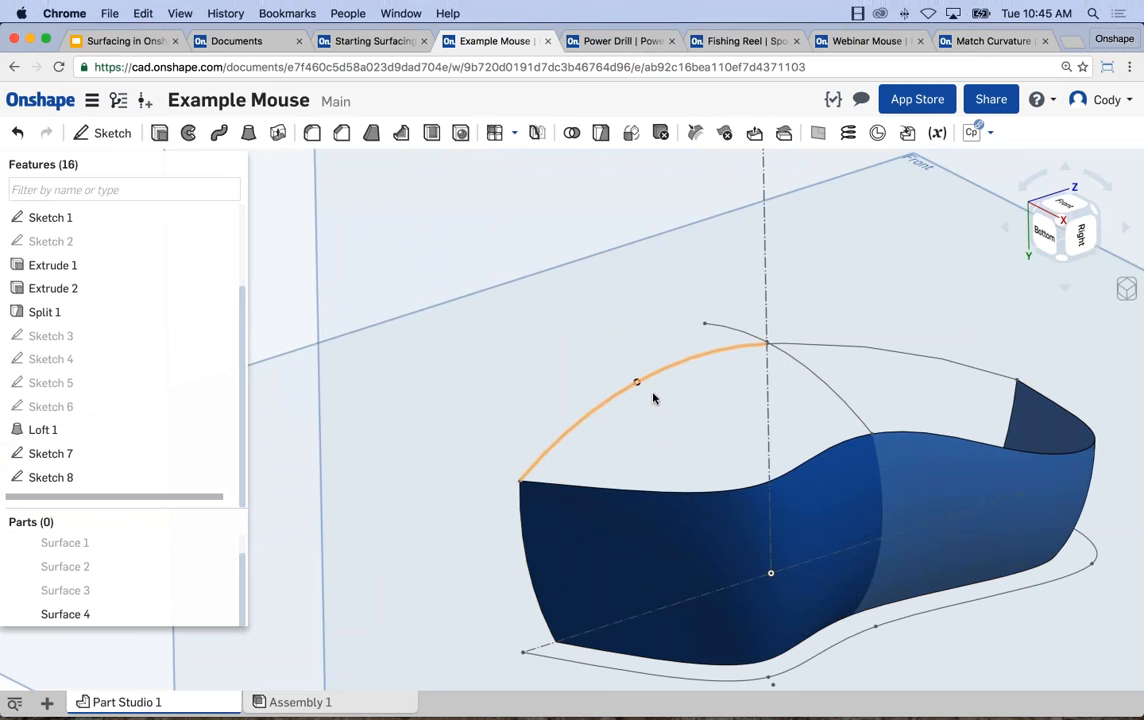
{"action": "scroll", "coordinate": [567, 365], "scroll_direction": "down", "scroll_amount": 5}
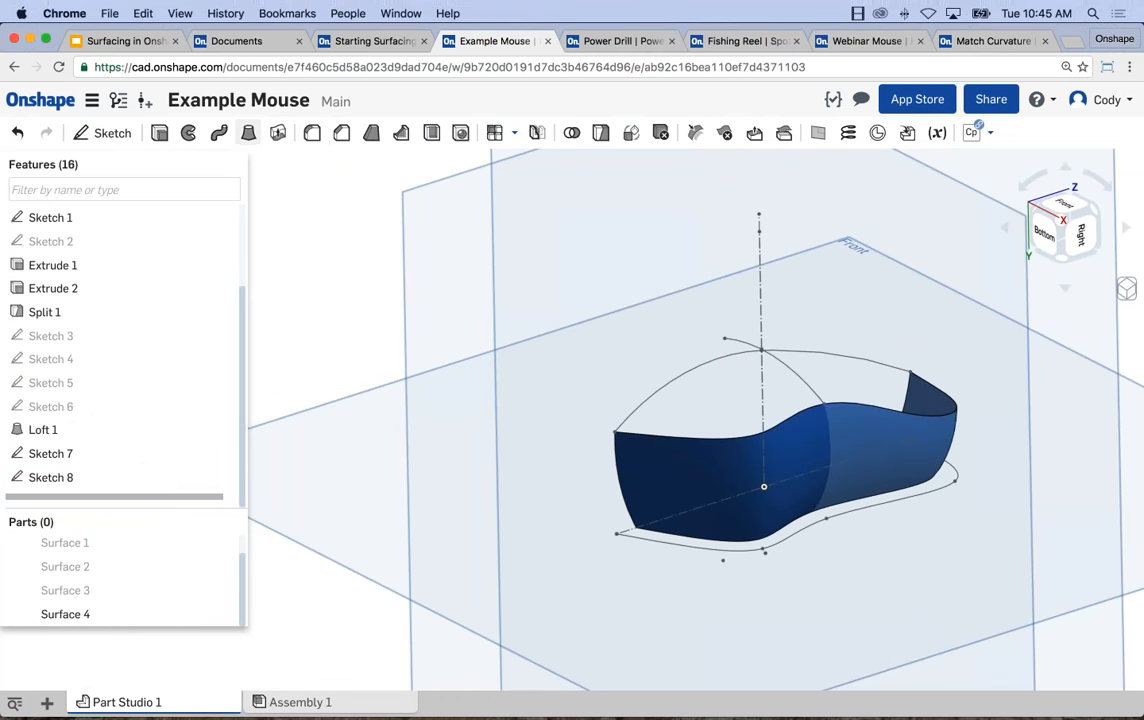
{"action": "left_click", "coordinate": [249, 132]}
{"action": "left_click", "coordinate": [315, 187]}
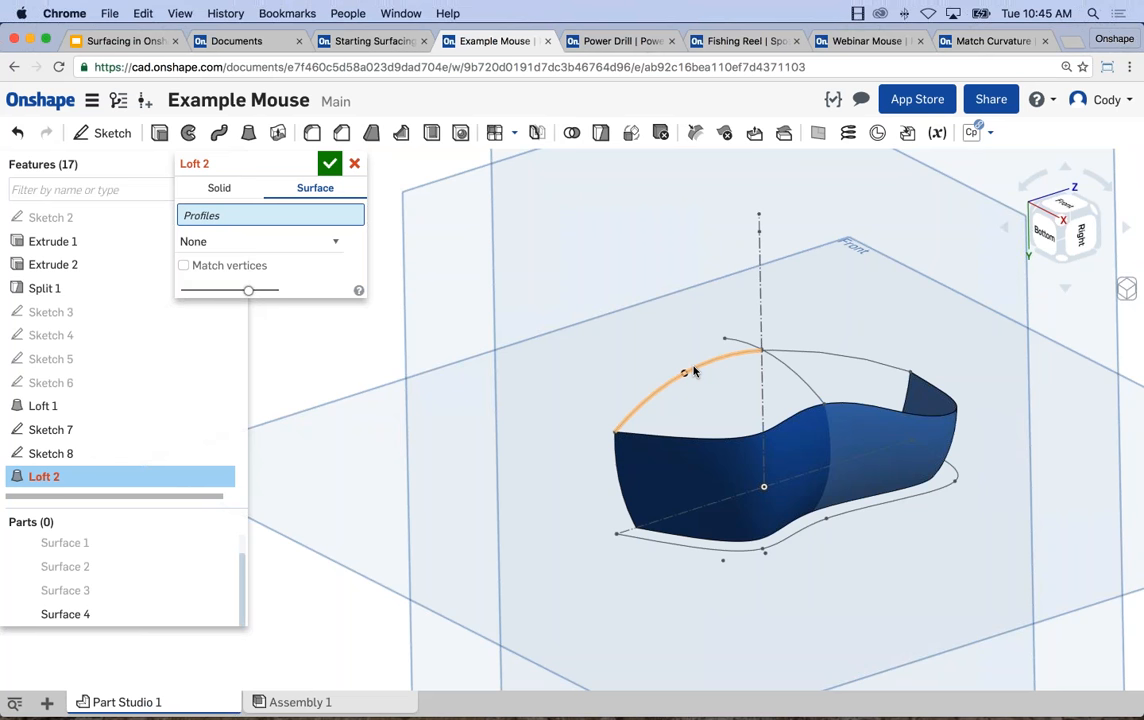
{"action": "left_click", "coordinate": [693, 371]}
{"action": "left_click", "coordinate": [730, 437]}
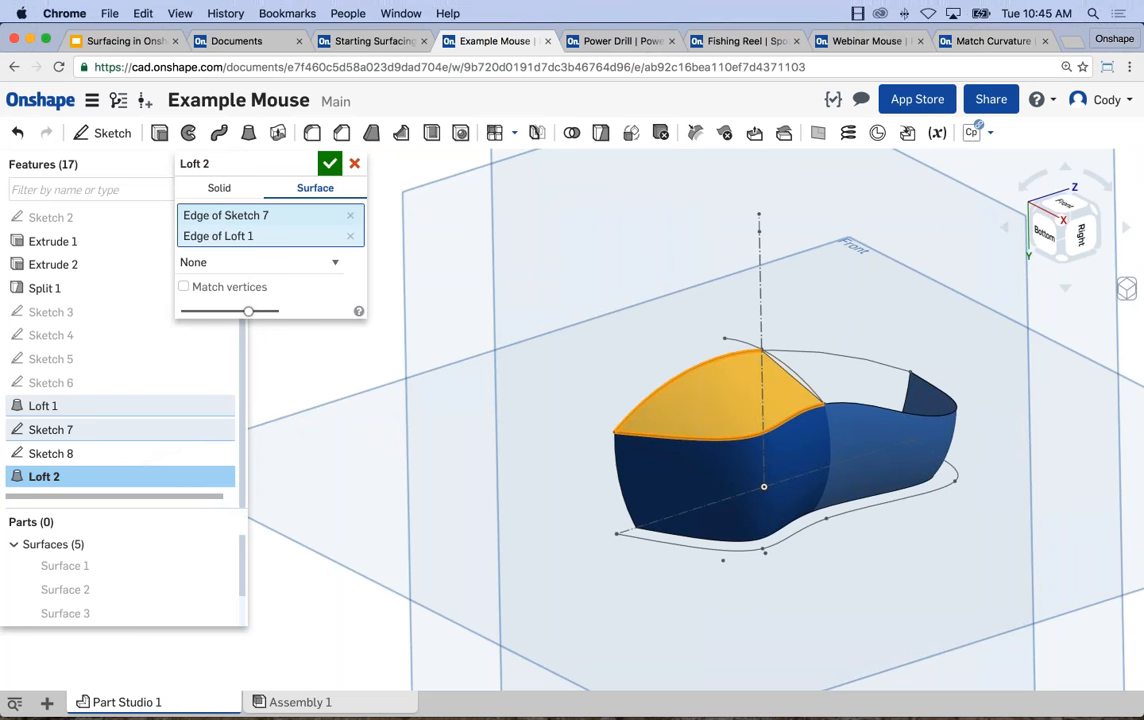
{"action": "left_click", "coordinate": [332, 261]}
{"action": "left_click", "coordinate": [300, 278]}
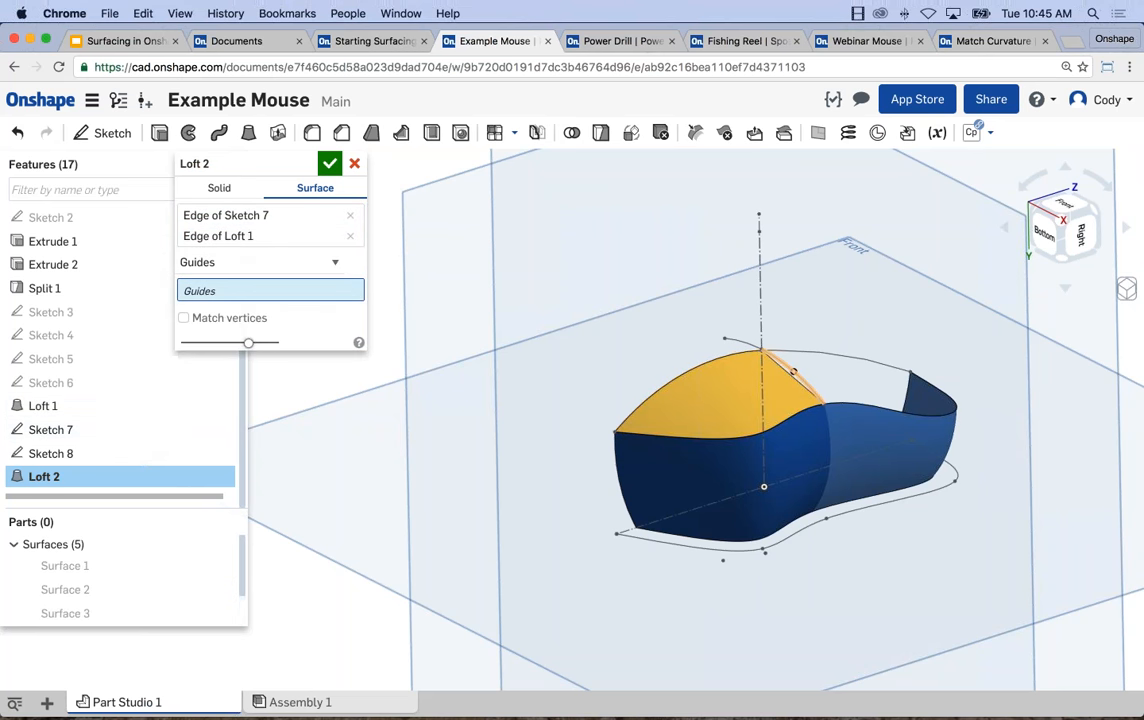
{"action": "left_click", "coordinate": [793, 372]}
{"action": "scroll", "coordinate": [788, 377], "scroll_direction": "up", "scroll_amount": 2}
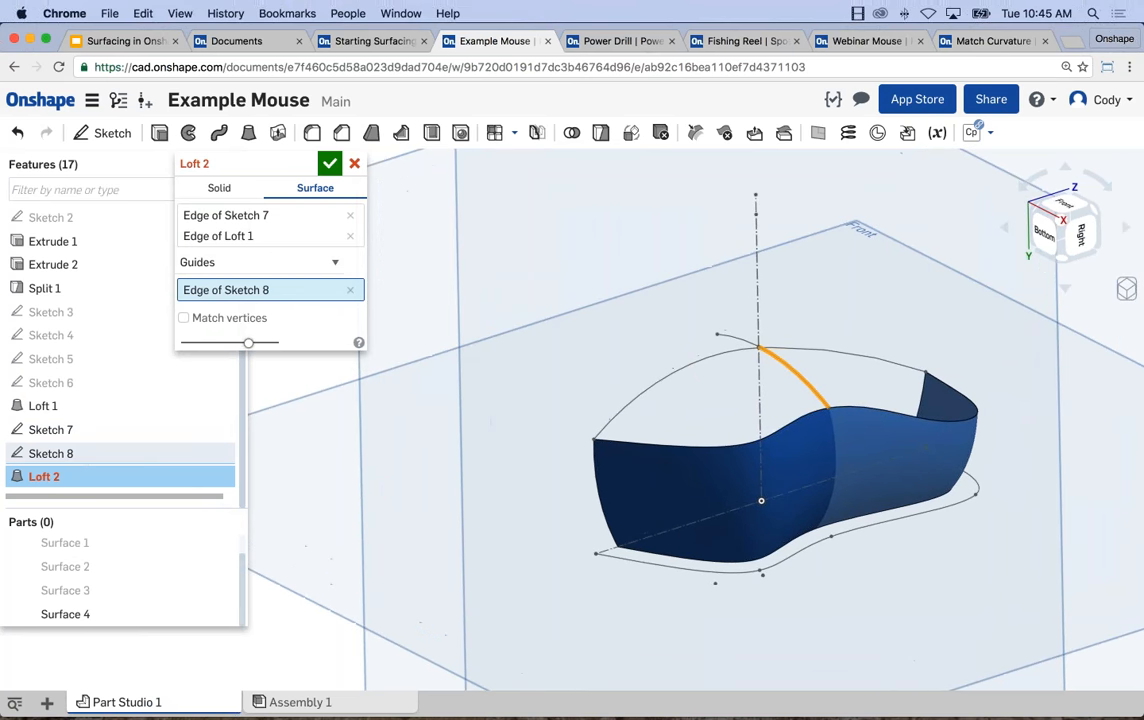
{"action": "left_click", "coordinate": [354, 163]}
Inspect where the Sketch 7 and Sketch 8 arcs meet, then reopen Sketch 8 and remove its radius dimension.
{"action": "scroll", "coordinate": [644, 312], "scroll_direction": "up", "scroll_amount": 5}
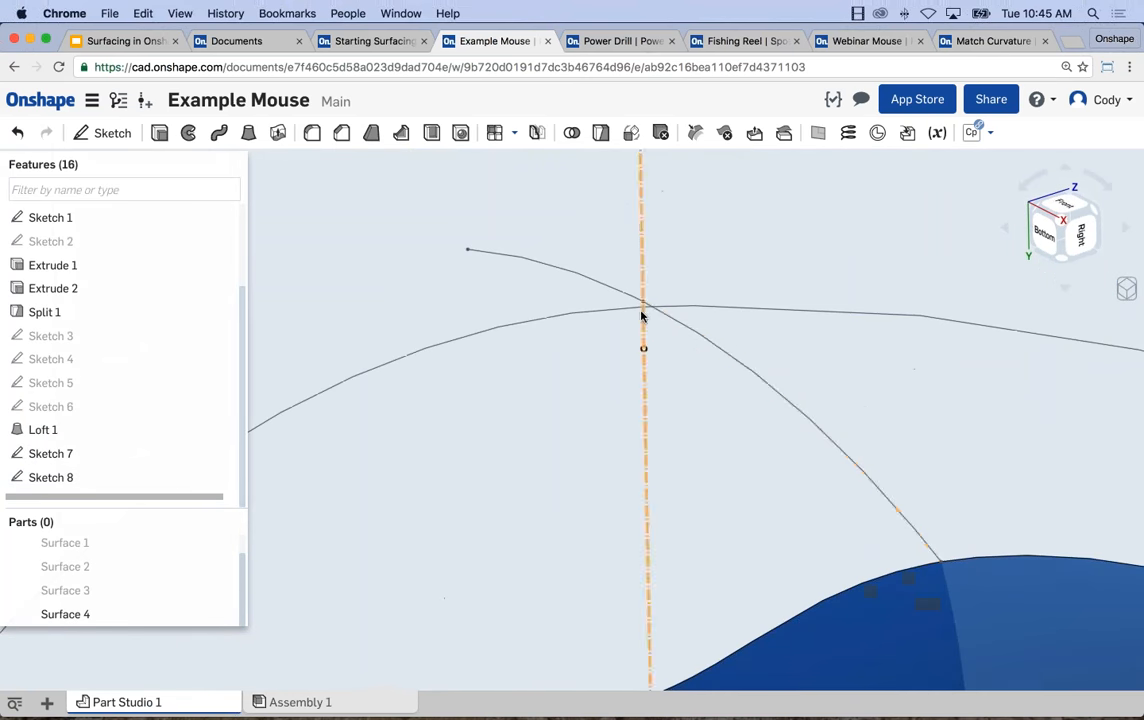
{"action": "scroll", "coordinate": [645, 307], "scroll_direction": "up", "scroll_amount": 3}
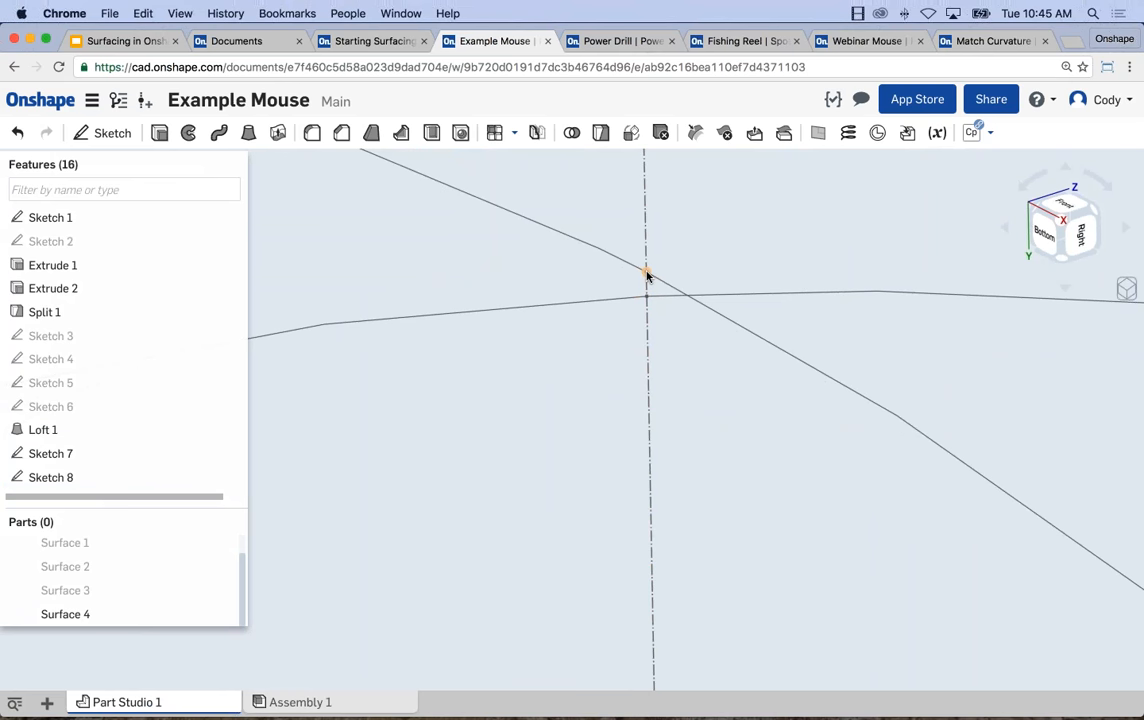
{"action": "scroll", "coordinate": [664, 331], "scroll_direction": "down", "scroll_amount": 5}
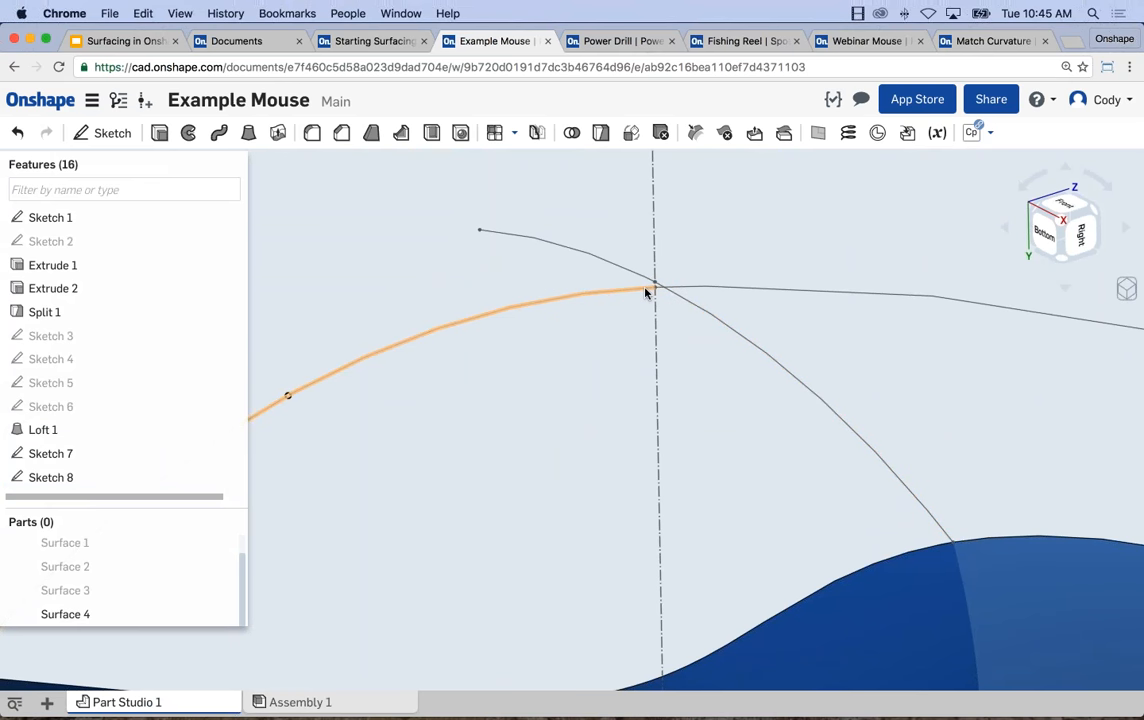
{"action": "scroll", "coordinate": [647, 291], "scroll_direction": "down", "scroll_amount": 3}
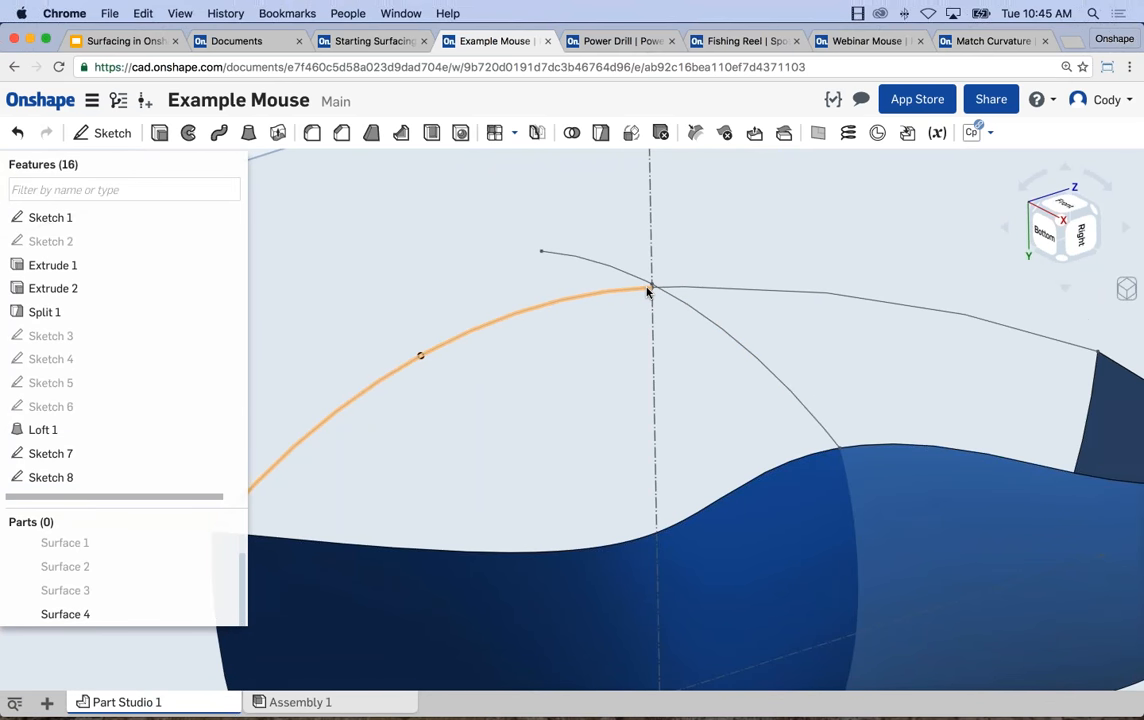
{"action": "scroll", "coordinate": [648, 288], "scroll_direction": "up", "scroll_amount": 1}
{"action": "right_click", "coordinate": [661, 291]}
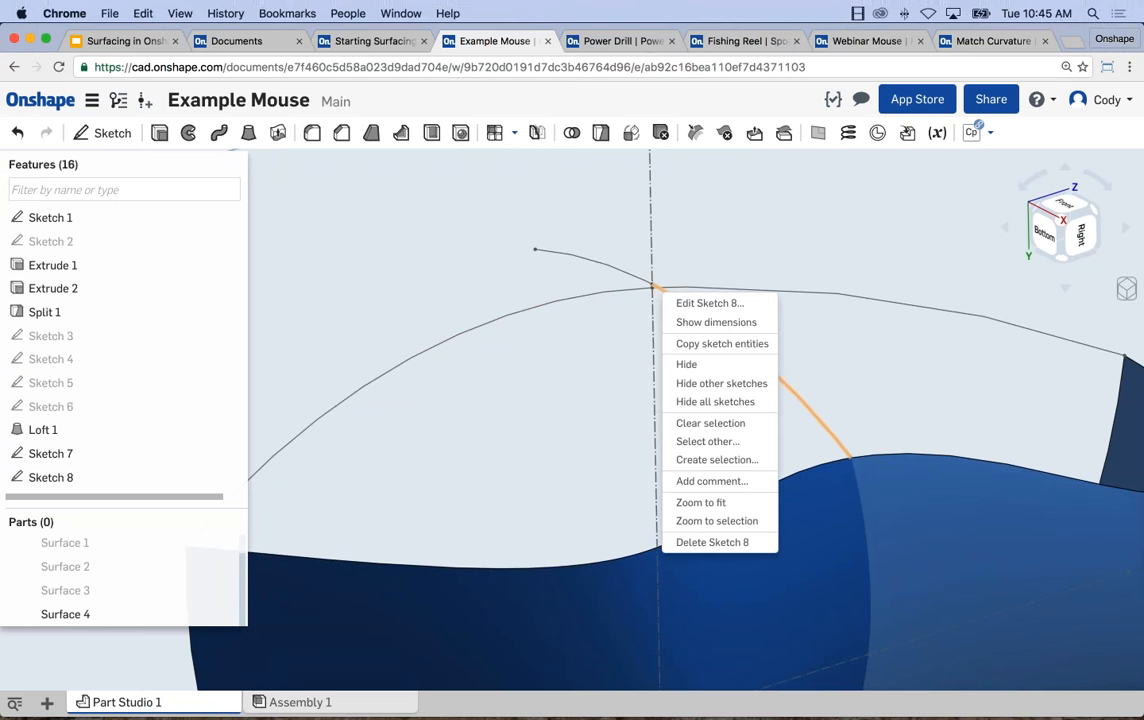
{"action": "left_click", "coordinate": [695, 300]}
{"action": "scroll", "coordinate": [655, 292], "scroll_direction": "up", "scroll_amount": 2}
{"action": "scroll", "coordinate": [659, 294], "scroll_direction": "down", "scroll_amount": 5}
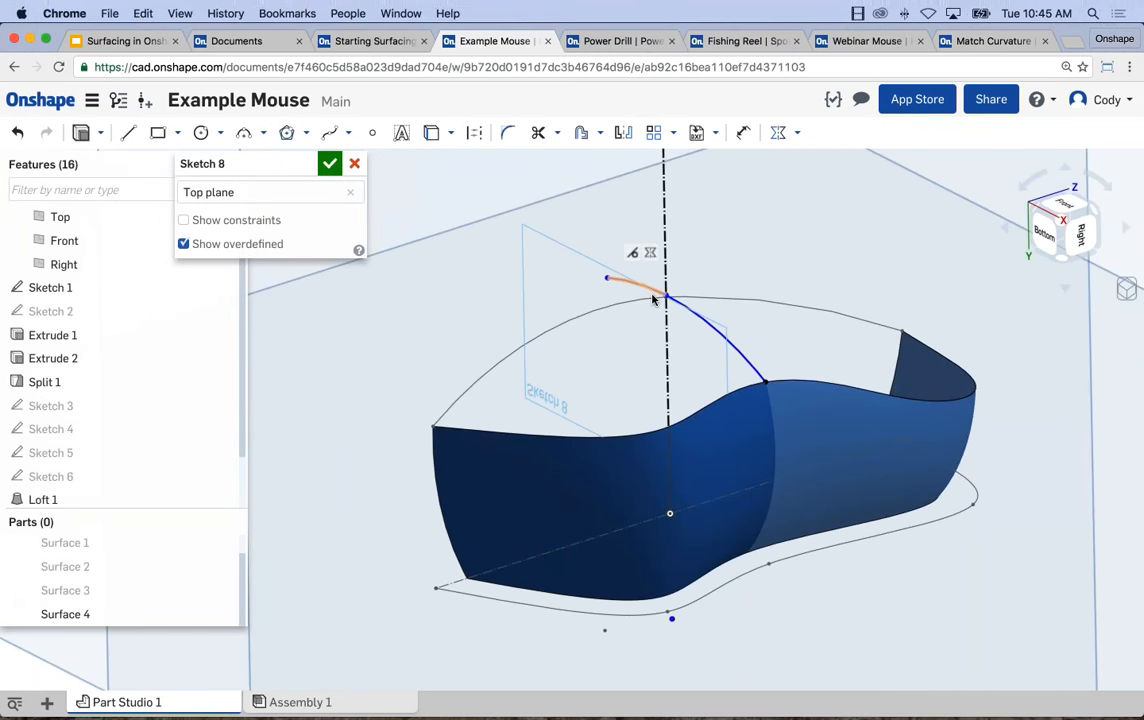
Make the shared endpoint of the Sketch 8 arcs coincident with the Sketch 7 arc endpoint on the construction line, and finish the sketch.
{"action": "scroll", "coordinate": [660, 293], "scroll_direction": "up", "scroll_amount": 5}
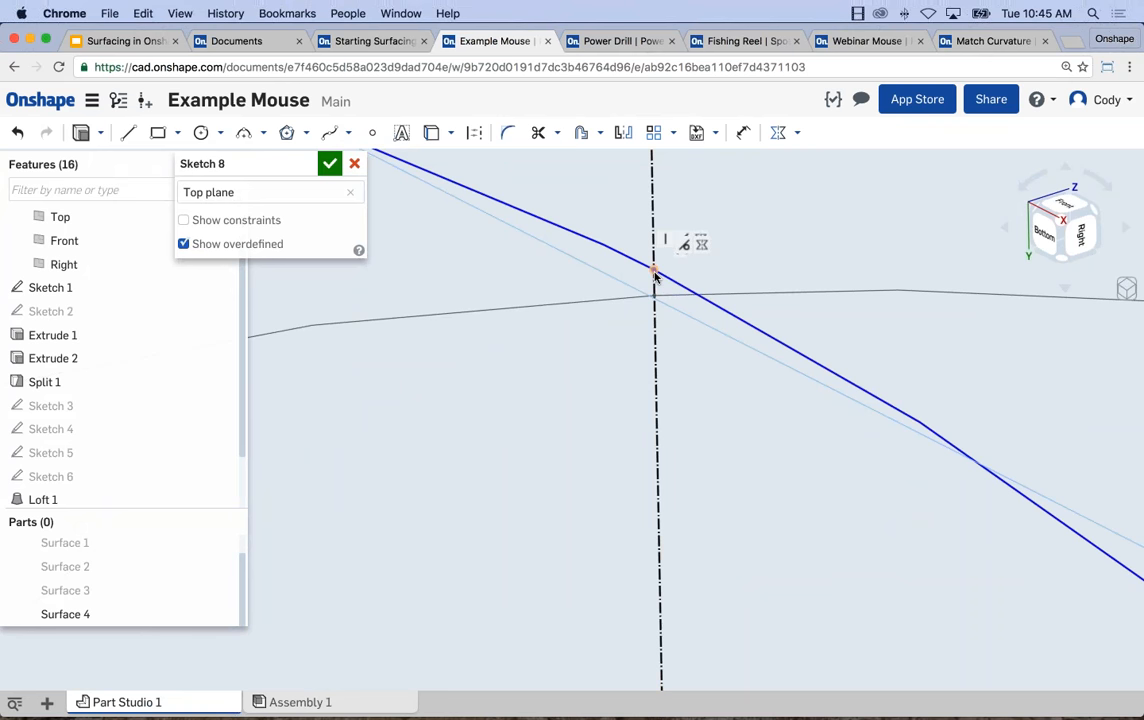
{"action": "left_click", "coordinate": [653, 296]}
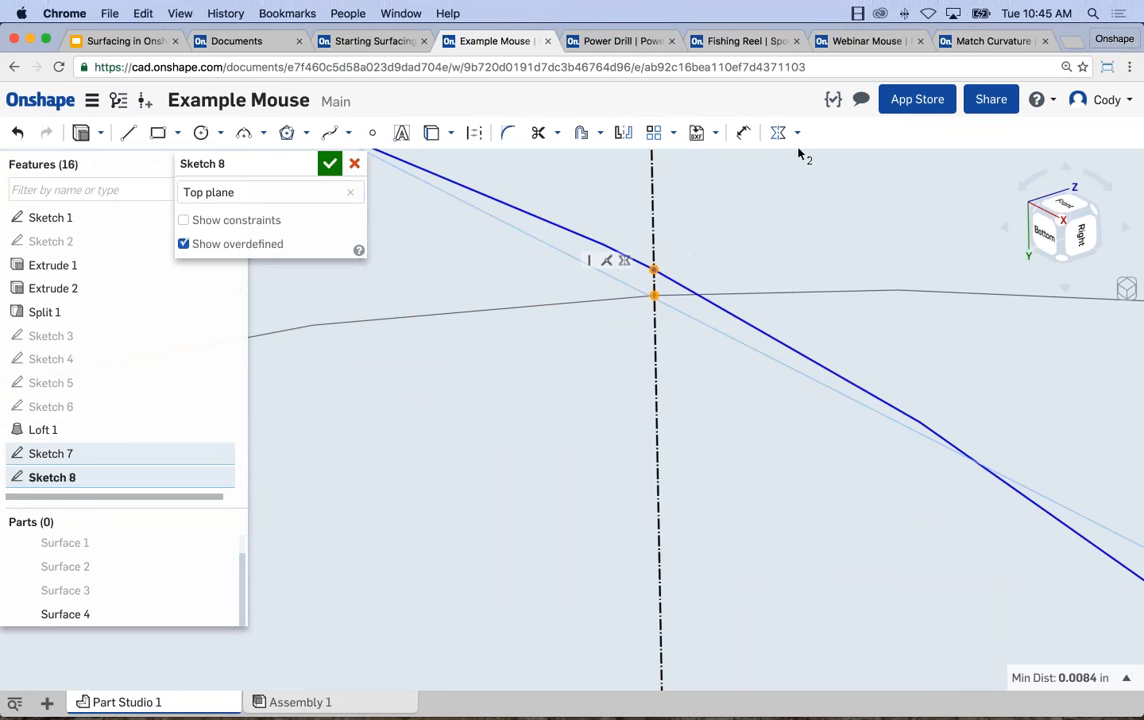
{"action": "left_click", "coordinate": [797, 132]}
{"action": "left_click", "coordinate": [819, 161]}
{"action": "scroll", "coordinate": [655, 284], "scroll_direction": "down", "scroll_amount": 5}
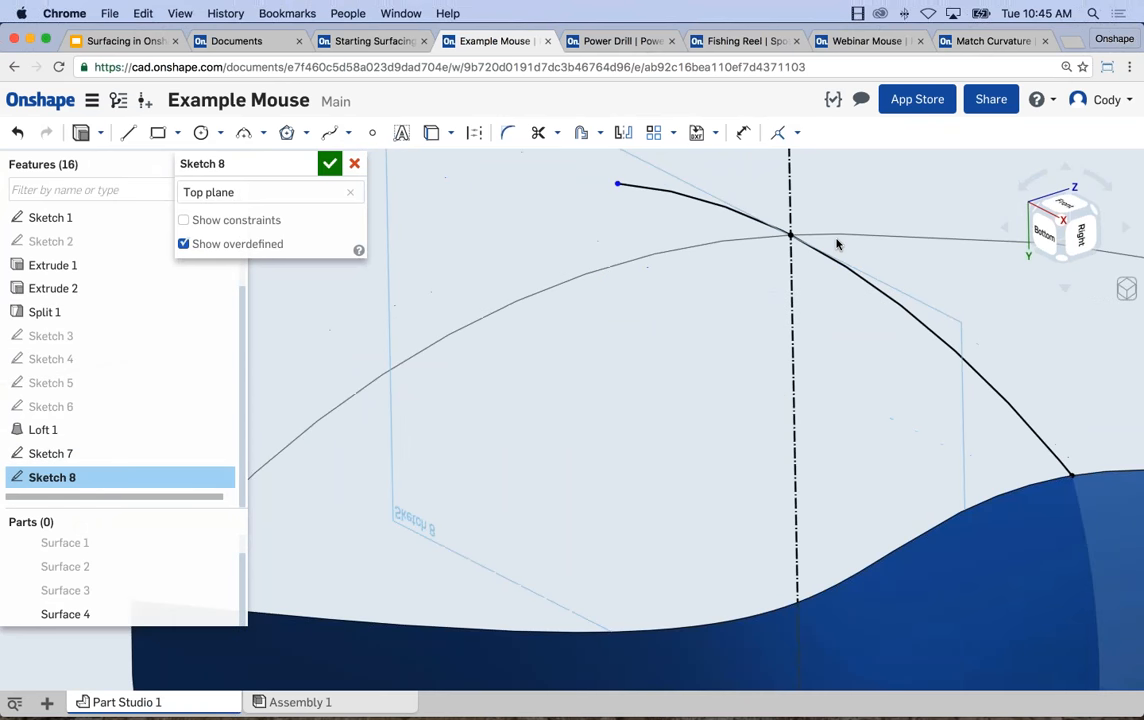
{"action": "left_click", "coordinate": [330, 163]}
Start a surface loft with the Sketch 7 arc and the side surface's upper edge below it as profiles.
{"action": "scroll", "coordinate": [462, 248], "scroll_direction": "down", "scroll_amount": 2}
{"action": "left_click", "coordinate": [219, 132]}
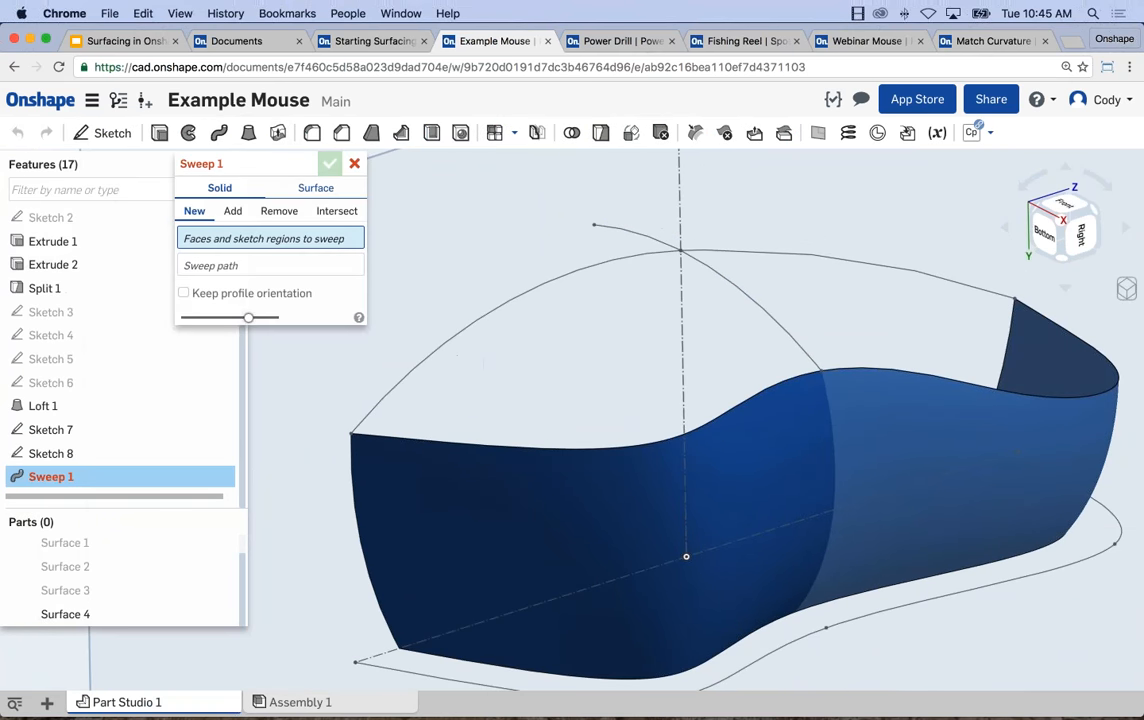
{"action": "left_click", "coordinate": [352, 159]}
{"action": "left_click", "coordinate": [249, 132]}
{"action": "left_click", "coordinate": [318, 187]}
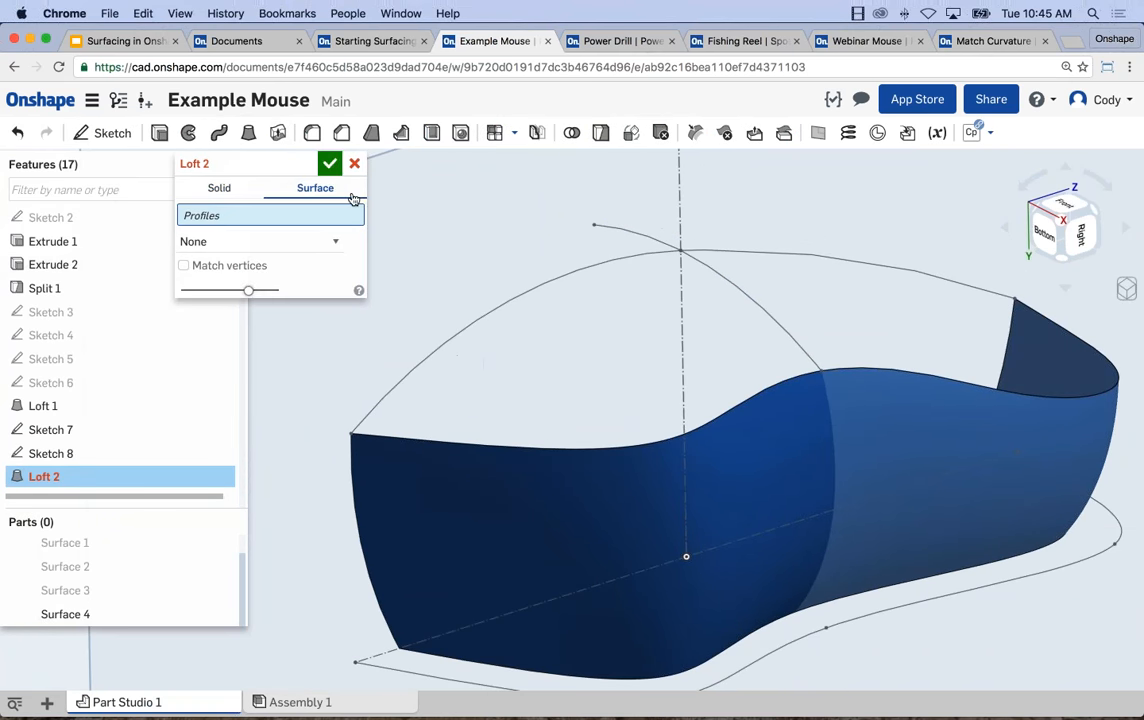
{"action": "left_click", "coordinate": [501, 301]}
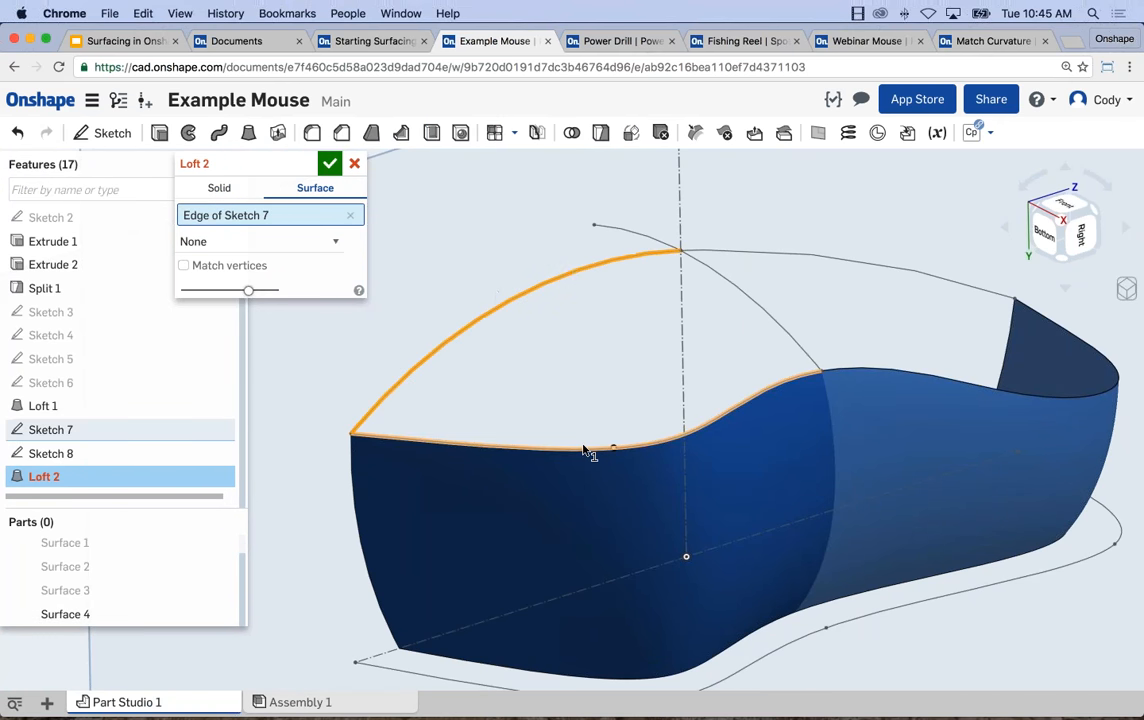
{"action": "left_click", "coordinate": [588, 452]}
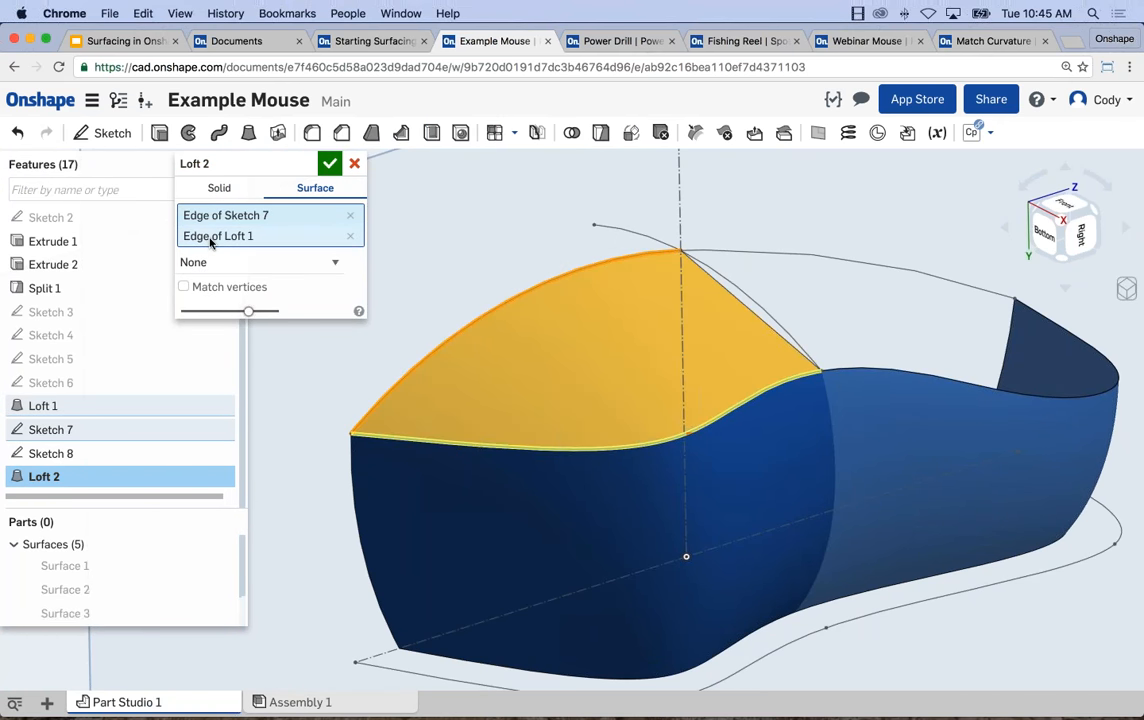
Add the Sketch 8 arc as the loft's guide curve and complete the loft.
{"action": "left_click", "coordinate": [250, 261]}
{"action": "left_click", "coordinate": [201, 278]}
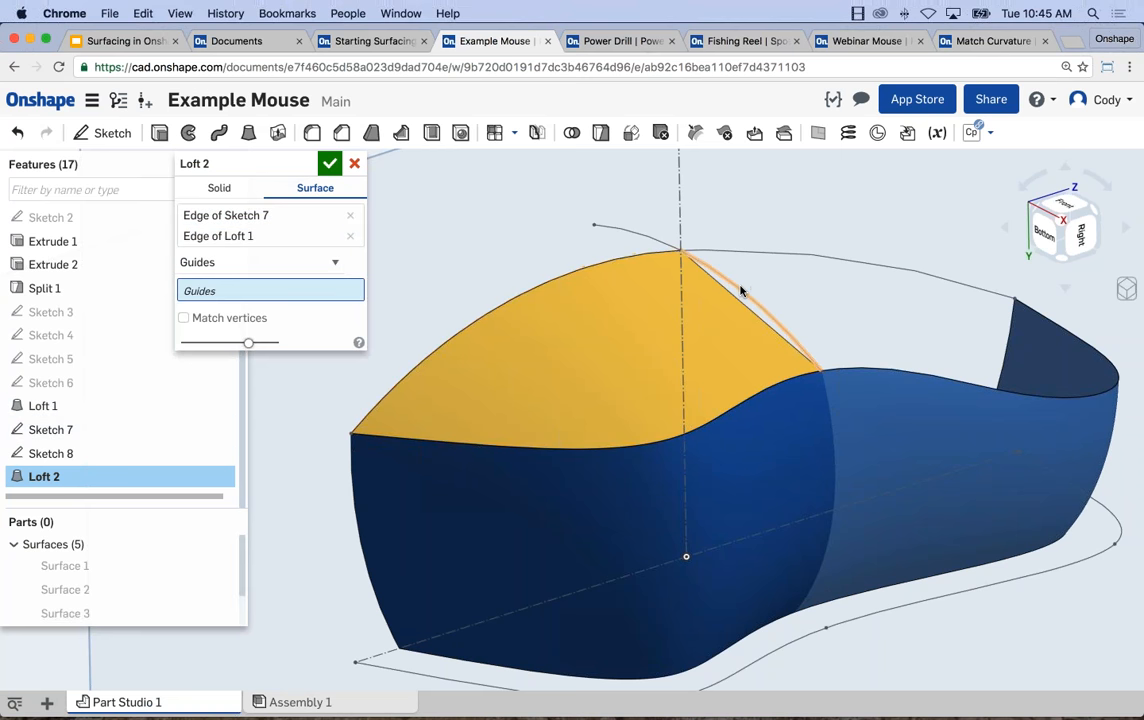
{"action": "left_click", "coordinate": [740, 290]}
{"action": "mouse_move", "coordinate": [608, 278]}
{"action": "right_mouse_down"}
{"action": "mouse_move", "coordinate": [582, 278]}
{"action": "mouse_move", "coordinate": [581, 315]}
{"action": "mouse_move", "coordinate": [702, 306]}
{"action": "mouse_move", "coordinate": [591, 304]}
{"action": "right_mouse_up"}
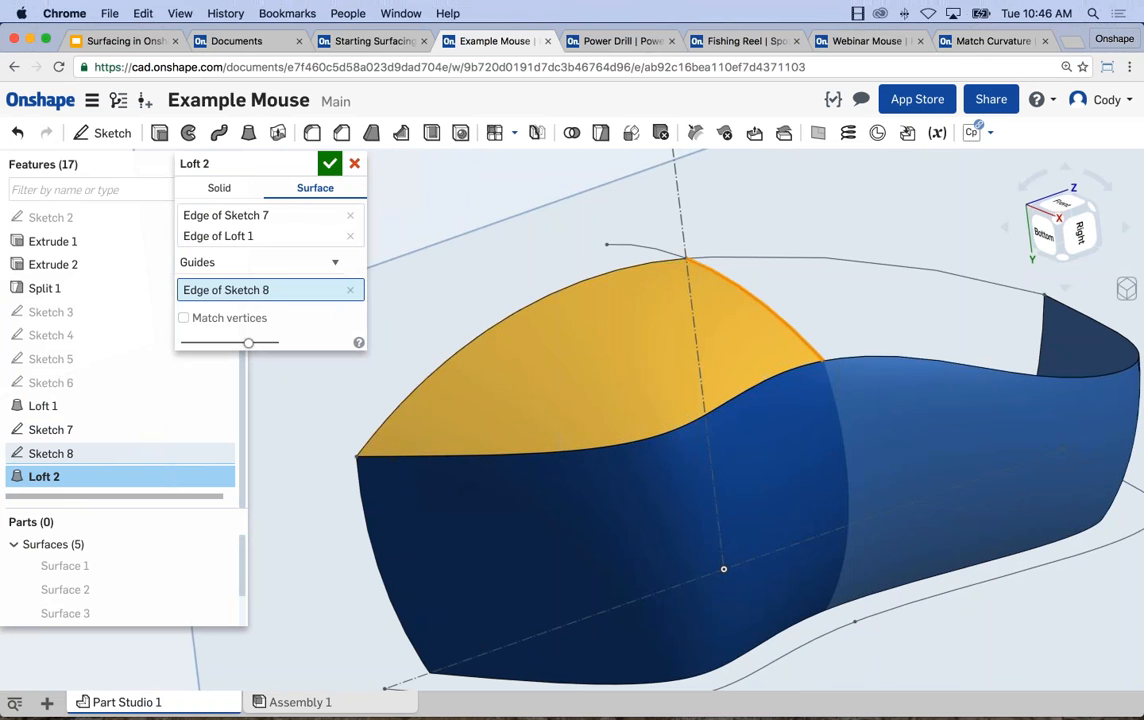
{"action": "left_click", "coordinate": [329, 163]}
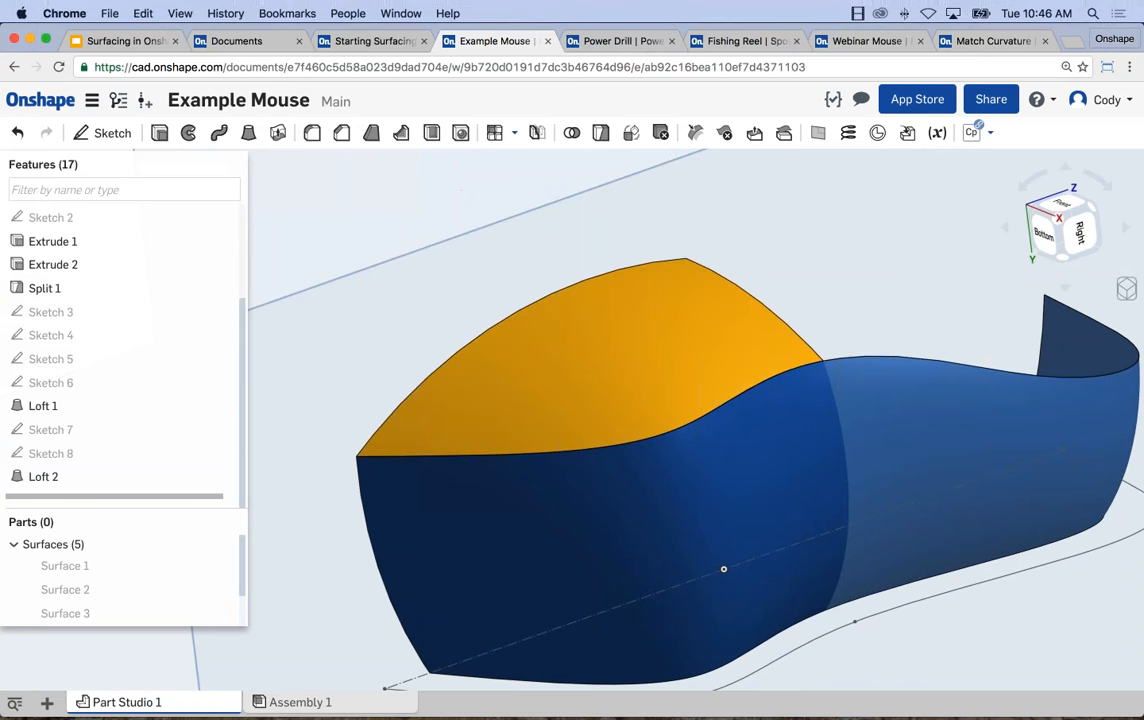
Show Sketch 7 and Sketch 8 and start a surface loft between the other Sketch 7 arc and the Loft 1 side surface's upper edge.
{"action": "left_click", "coordinate": [249, 133]}
{"action": "left_click", "coordinate": [315, 188]}
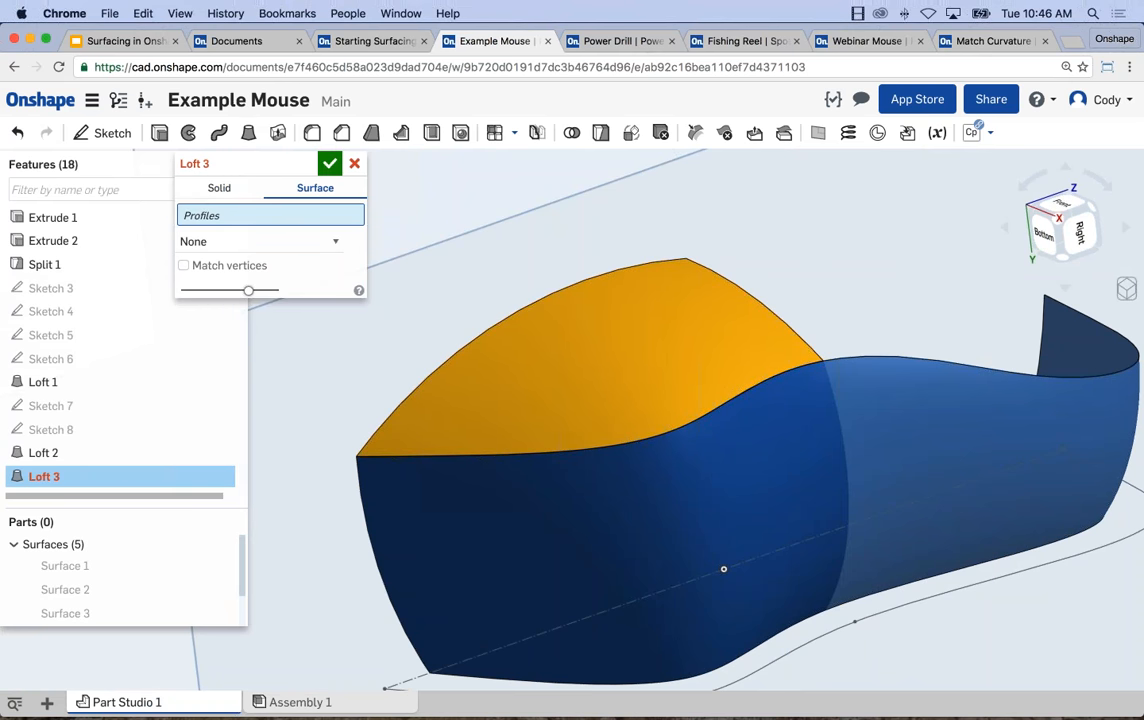
{"action": "left_click", "coordinate": [224, 405]}
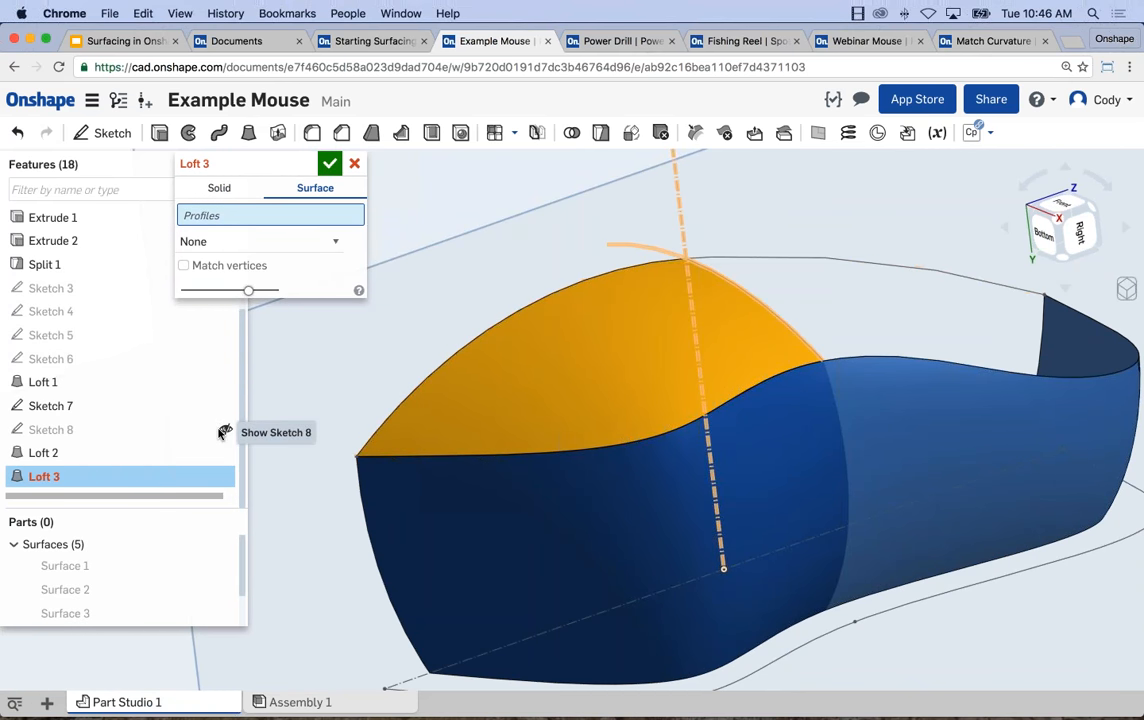
{"action": "left_click", "coordinate": [222, 432]}
{"action": "right_click_drag", "start_coordinate": [458, 280], "coordinate": [284, 227]}
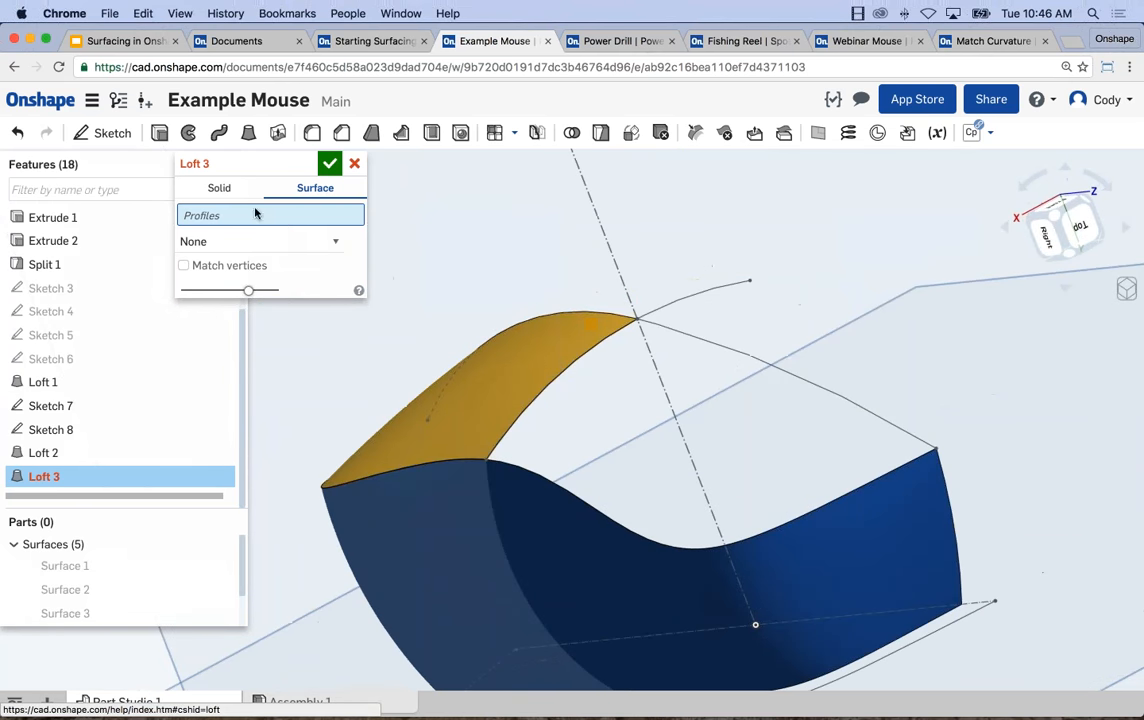
{"action": "left_click", "coordinate": [735, 358]}
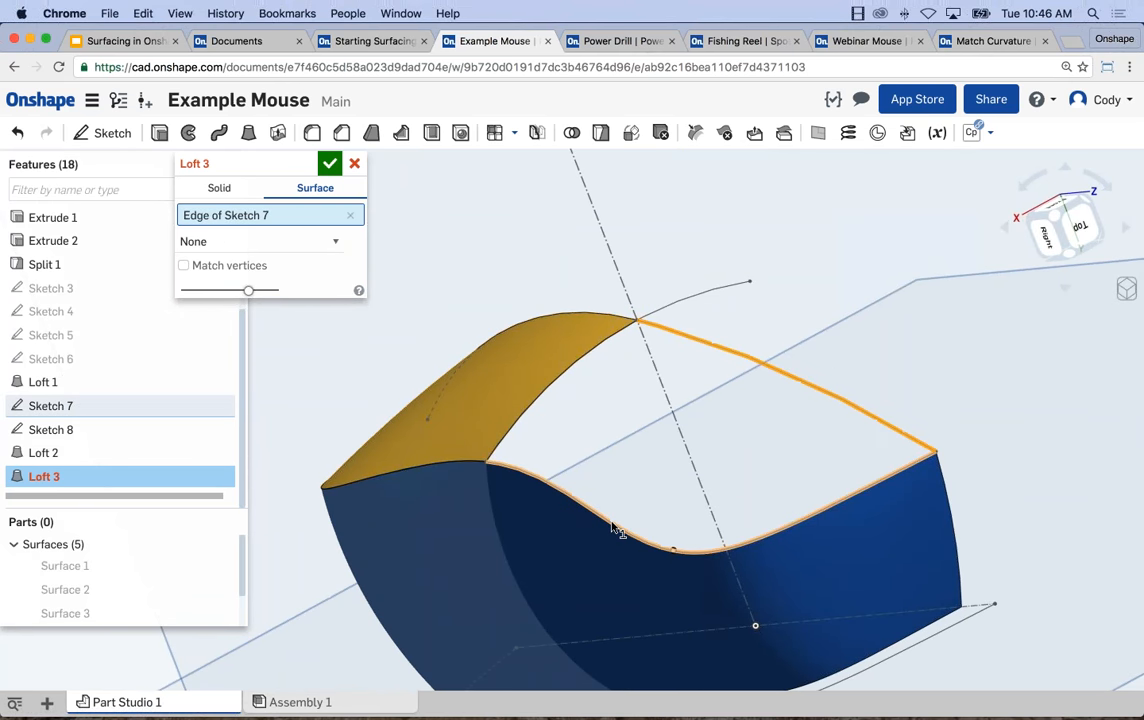
{"action": "left_click", "coordinate": [615, 527]}
Add the Sketch 8 arc as the loft's guide curve and complete the second top loft.
{"action": "left_click", "coordinate": [266, 262]}
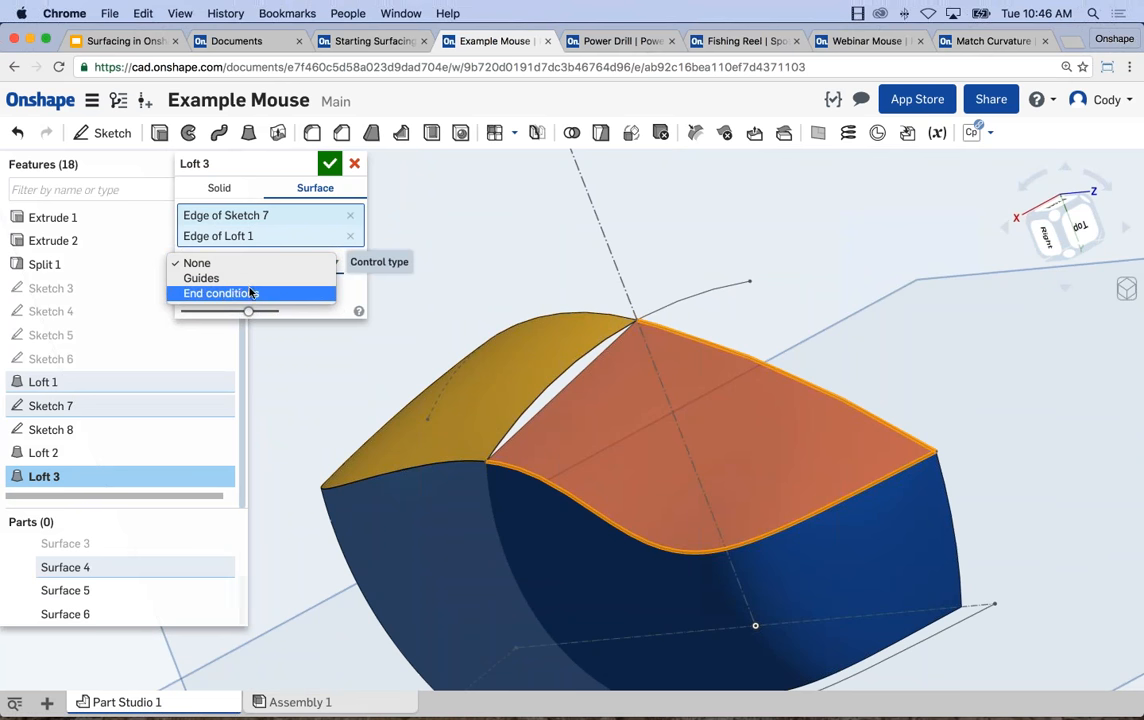
{"action": "left_click", "coordinate": [231, 280]}
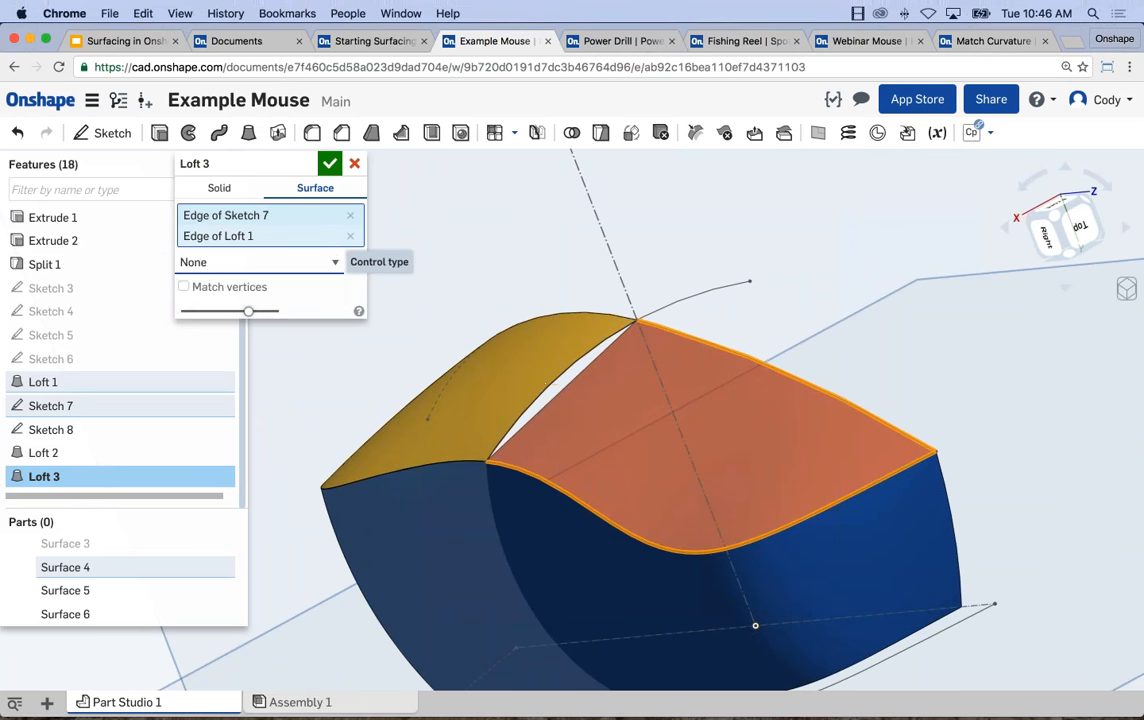
{"action": "left_click", "coordinate": [544, 398]}
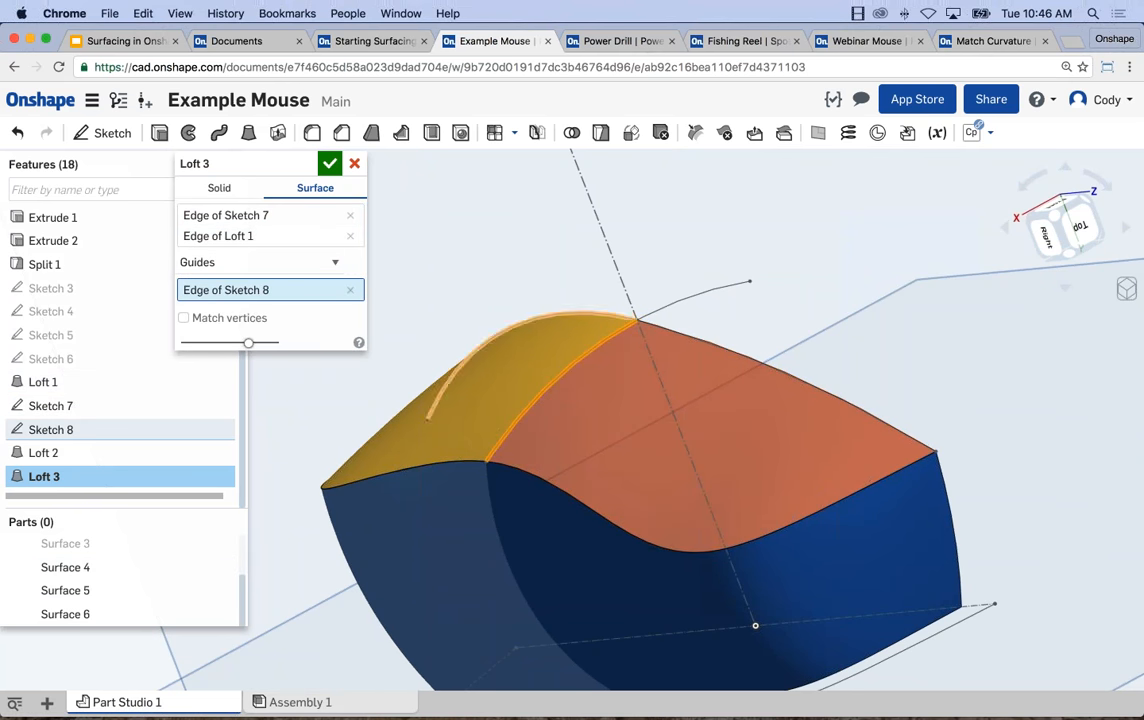
{"action": "left_click", "coordinate": [329, 163]}
Examine the two lofted top surfaces and the side surface from several angles.
{"action": "right_click_drag", "start_coordinate": [516, 243], "coordinate": [731, 228]}
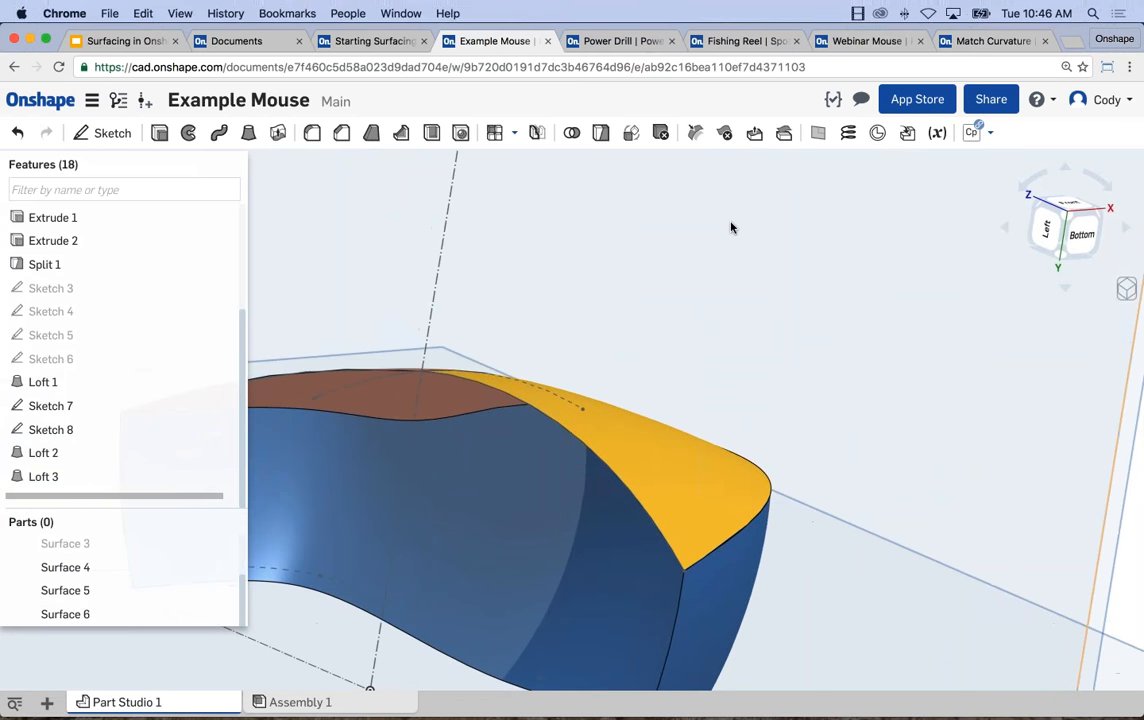
{"action": "scroll", "coordinate": [780, 325], "scroll_direction": "down", "scroll_amount": 5}
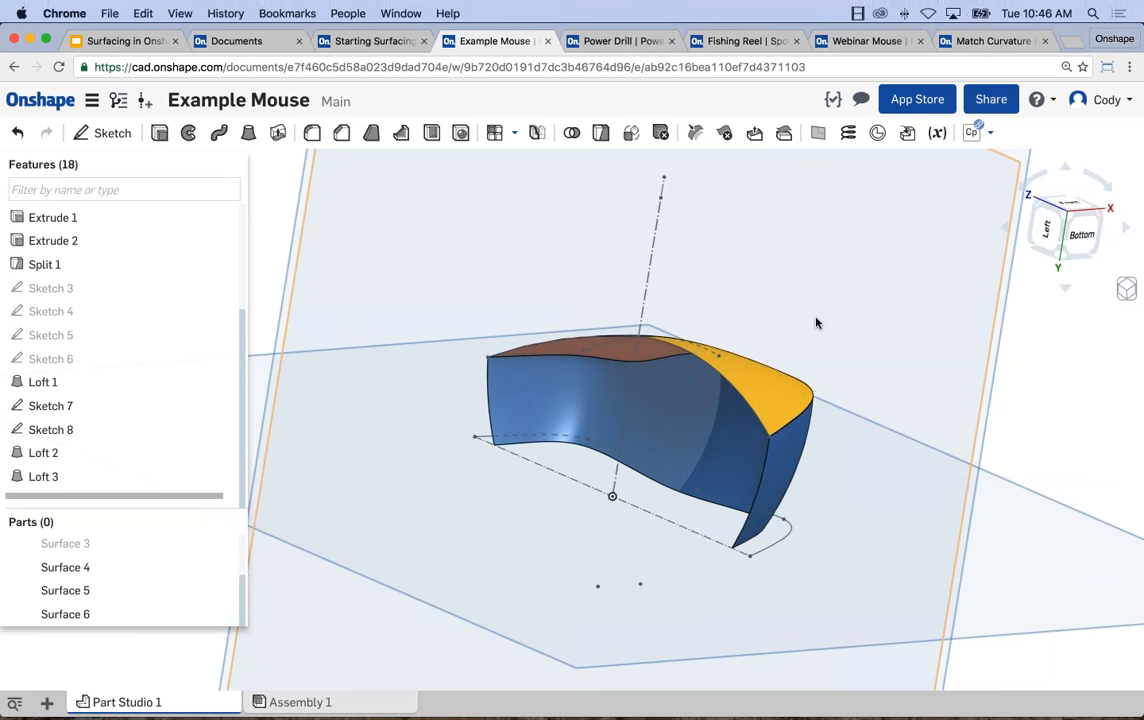
{"action": "key", "text": "shift+6"}
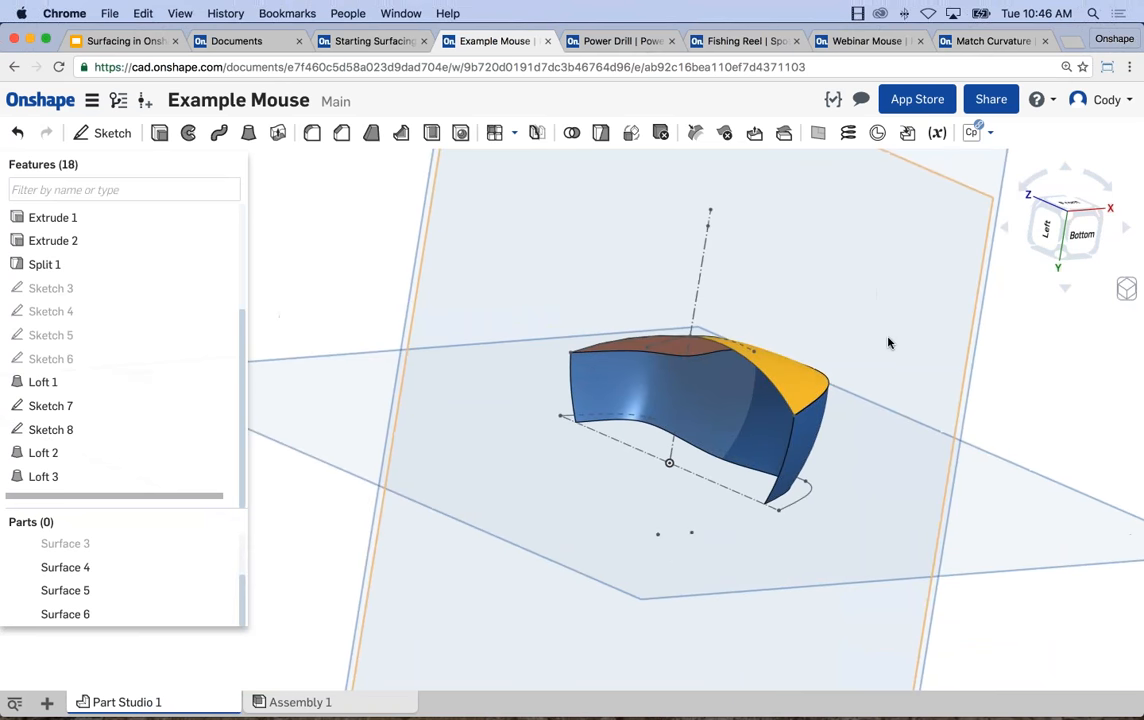
{"action": "right_click_drag", "start_coordinate": [871, 351], "coordinate": [867, 362]}
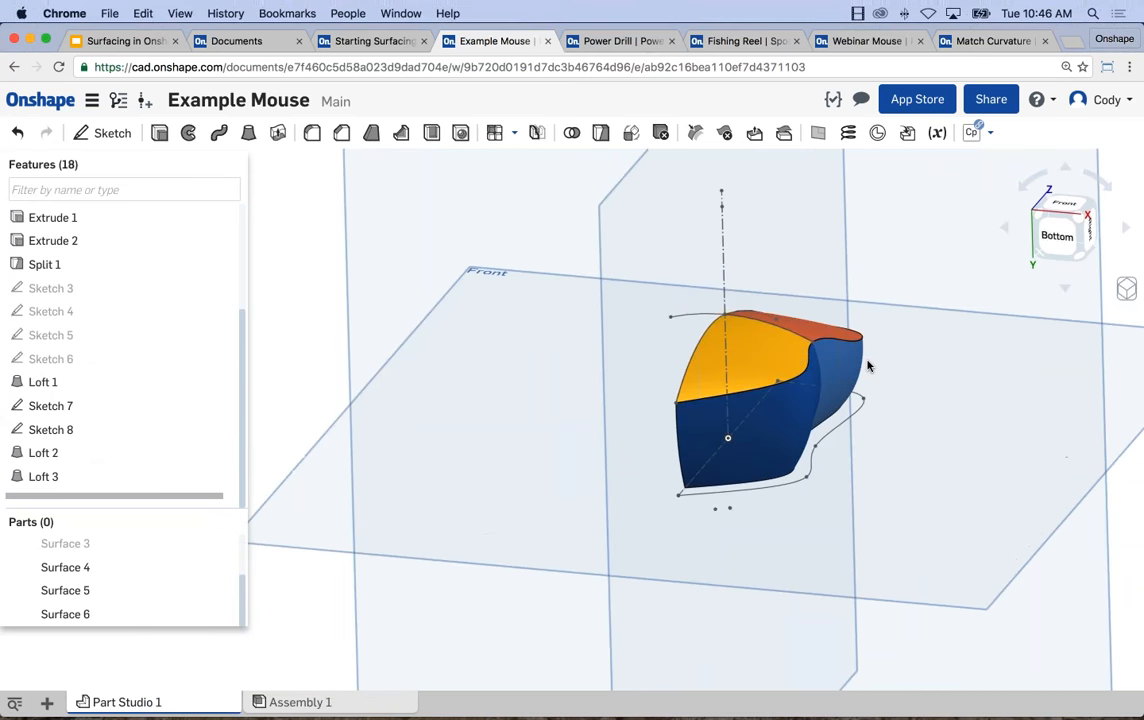
{"action": "scroll", "coordinate": [739, 358], "scroll_direction": "up", "scroll_amount": 3}
{"action": "right_click_drag", "start_coordinate": [836, 303], "coordinate": [710, 434]}
{"action": "right_click_drag", "start_coordinate": [779, 452], "coordinate": [667, 441]}
{"action": "middle_click_drag", "start_coordinate": [667, 441], "coordinate": [573, 418]}
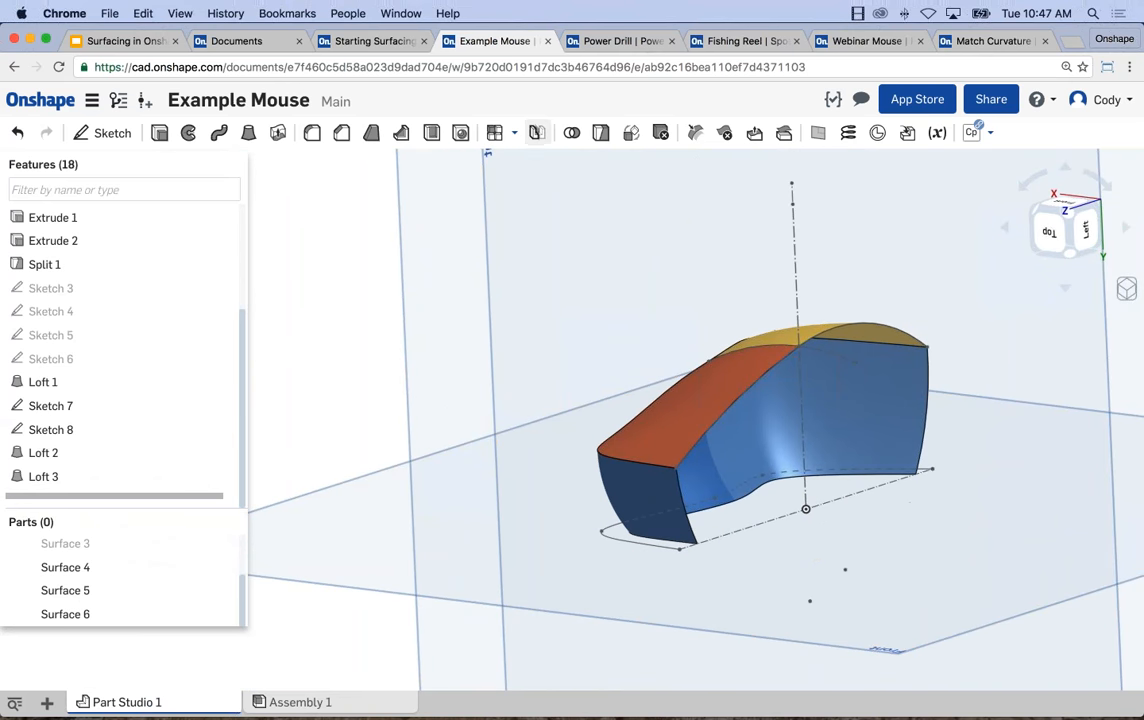
Mirror the two lofted top surfaces and the side surface about the Right plane as new parts.
{"action": "left_click", "coordinate": [536, 135]}
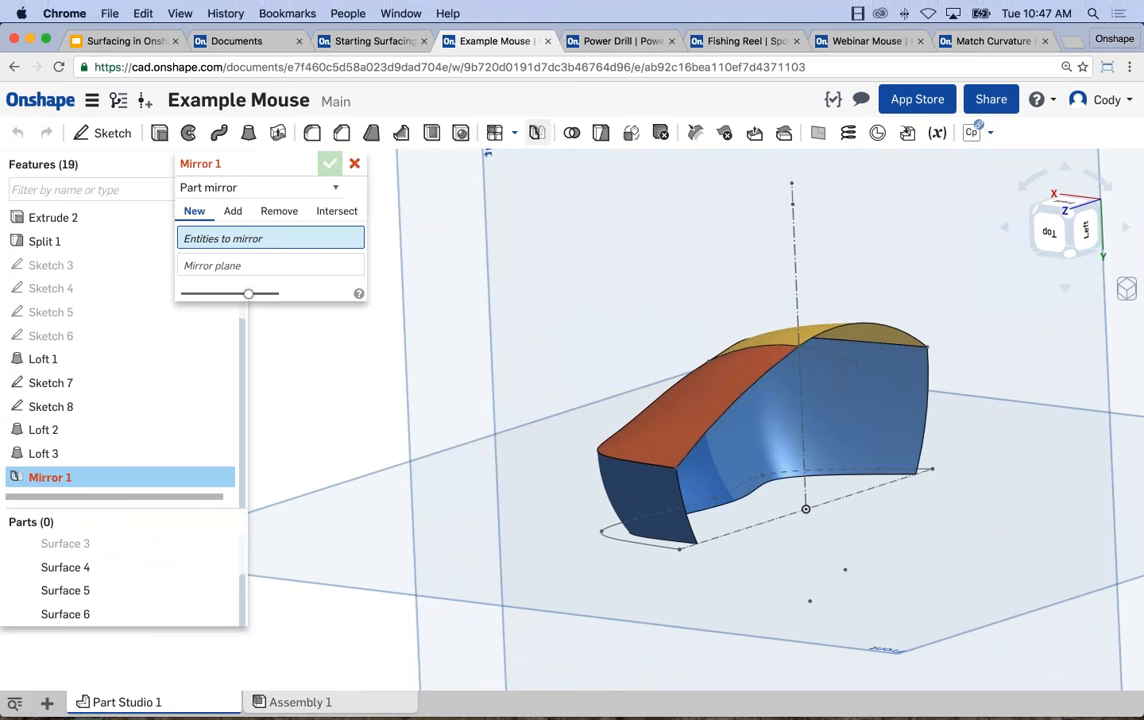
{"action": "left_click", "coordinate": [676, 444]}
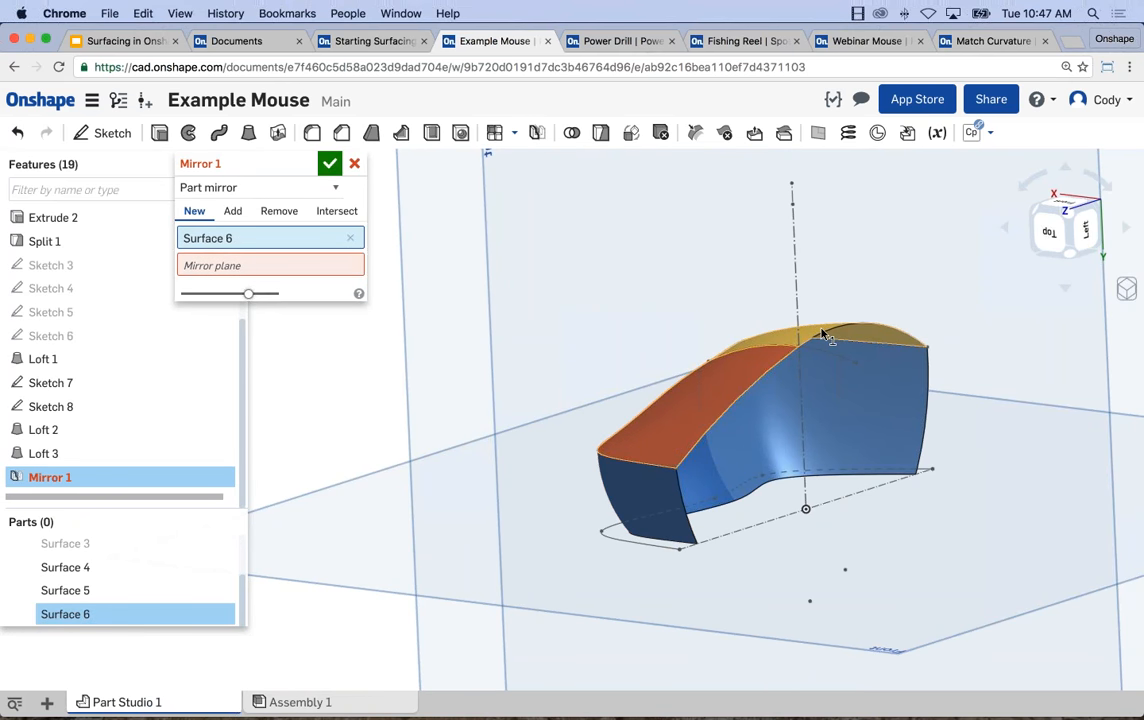
{"action": "left_click", "coordinate": [825, 334]}
{"action": "left_click", "coordinate": [873, 391]}
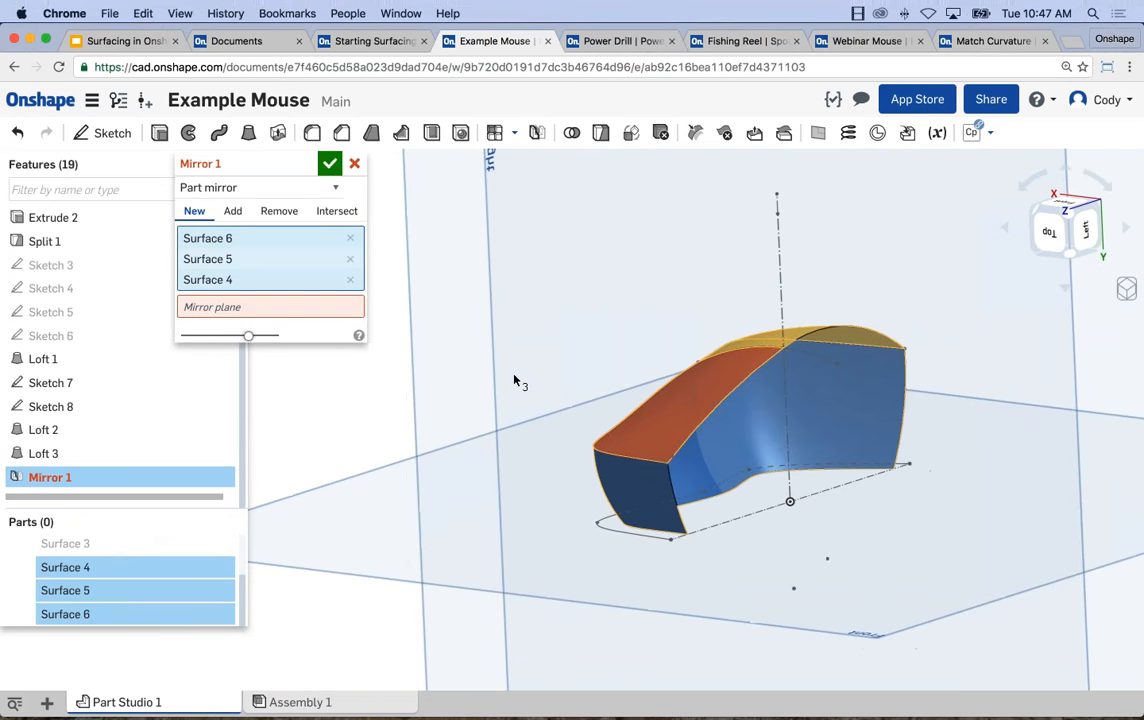
{"action": "scroll", "coordinate": [518, 380], "scroll_direction": "down", "scroll_amount": 2}
{"action": "left_click", "coordinate": [309, 307]}
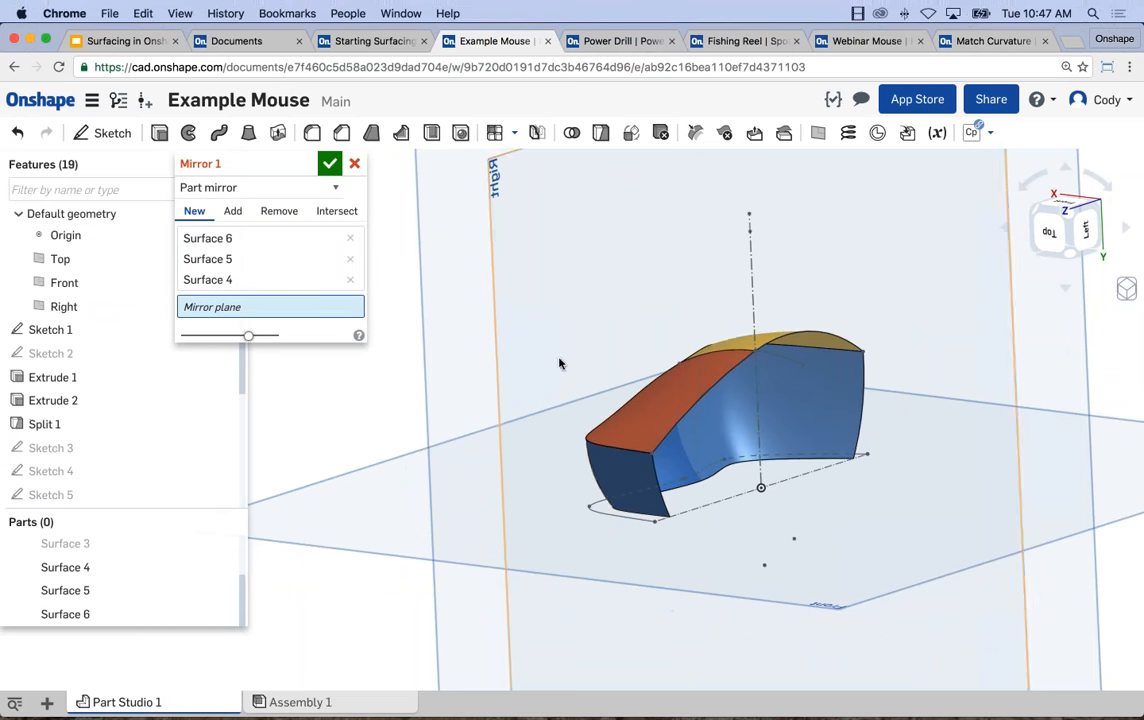
{"action": "scroll", "coordinate": [559, 362], "scroll_direction": "down", "scroll_amount": 2}
{"action": "middle_click_drag", "start_coordinate": [493, 437], "coordinate": [579, 459]}
{"action": "left_click", "coordinate": [612, 310]}
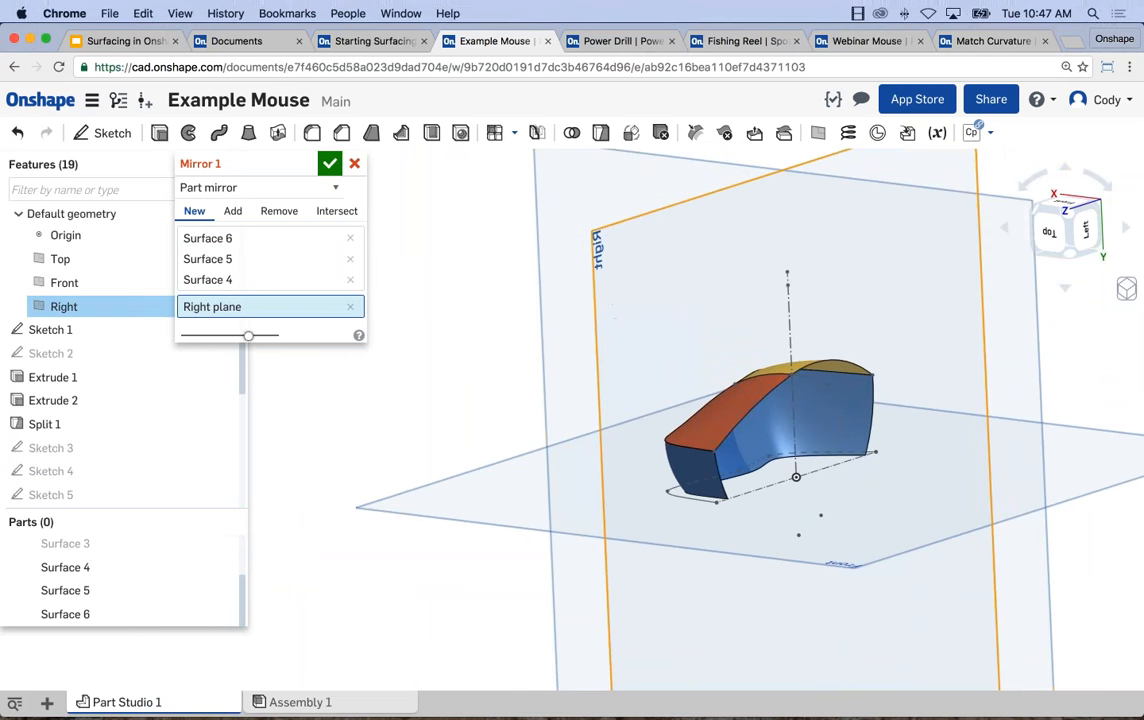
{"action": "left_click", "coordinate": [329, 164]}
Start a new sketch on the Front plane beneath the mirrored mouse surfaces.
{"action": "right_click_drag", "start_coordinate": [544, 378], "coordinate": [569, 286]}
{"action": "scroll", "coordinate": [569, 262], "scroll_direction": "up", "scroll_amount": 3}
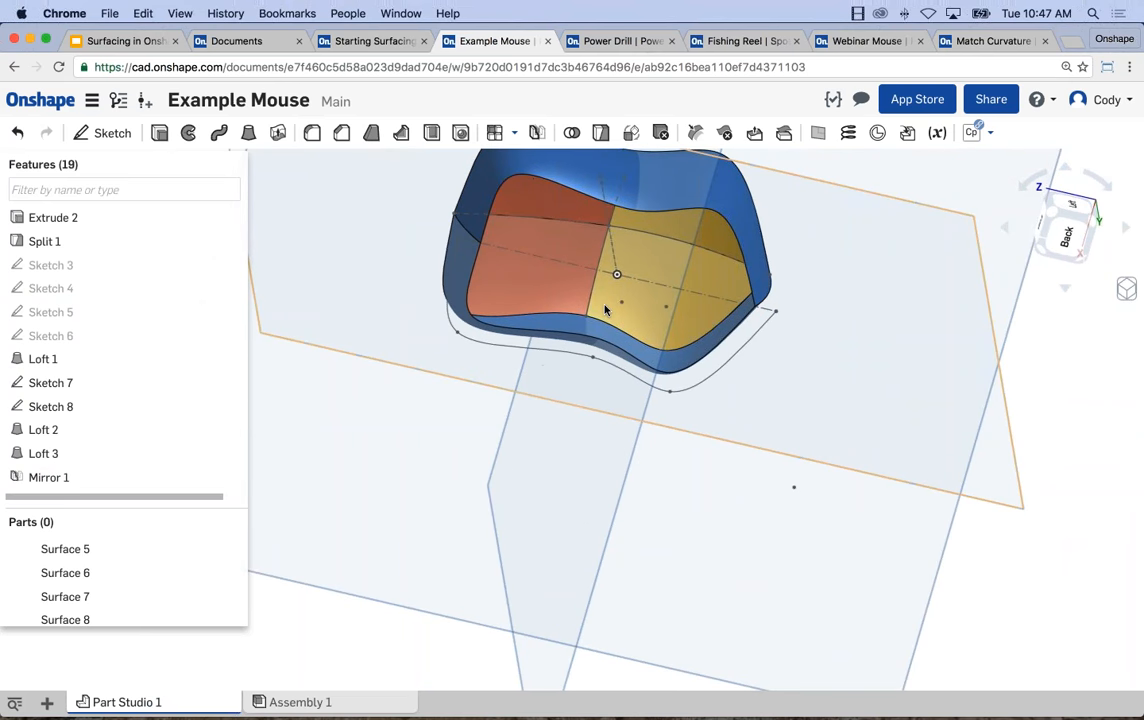
{"action": "right_click_drag", "start_coordinate": [677, 314], "coordinate": [818, 522]}
{"action": "scroll", "coordinate": [883, 340], "scroll_direction": "down", "scroll_amount": 3}
{"action": "left_click", "coordinate": [880, 210]}
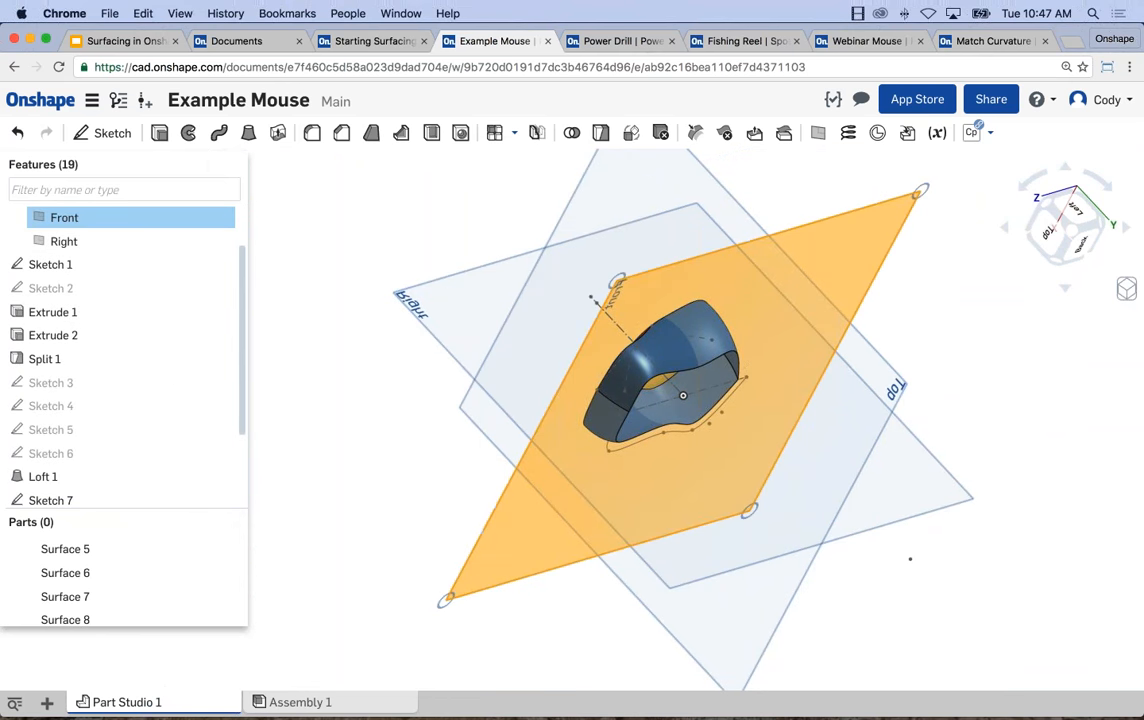
{"action": "key", "text": "shift+s"}
{"action": "key", "text": "n"}
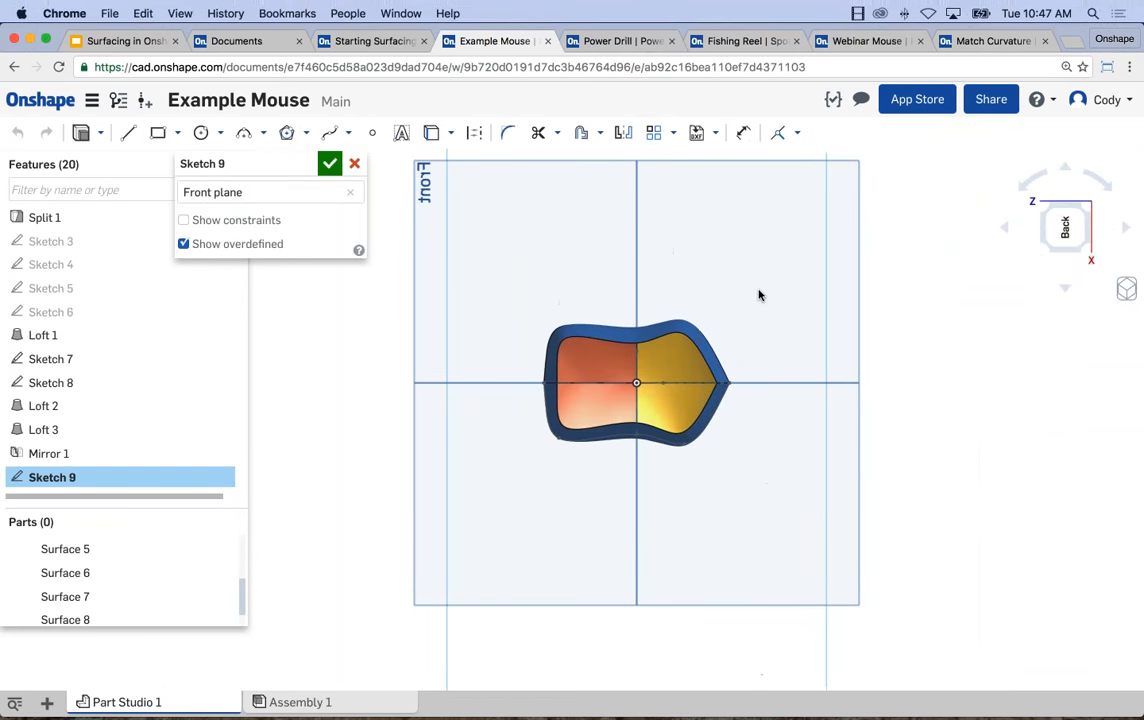
Sketch two lines from the origin along the mouse's centre, about 1.07 in toward the pointed end and the other to the opposite end.
{"action": "key", "text": "l"}
{"action": "scroll", "coordinate": [683, 387], "scroll_direction": "up", "scroll_amount": 2}
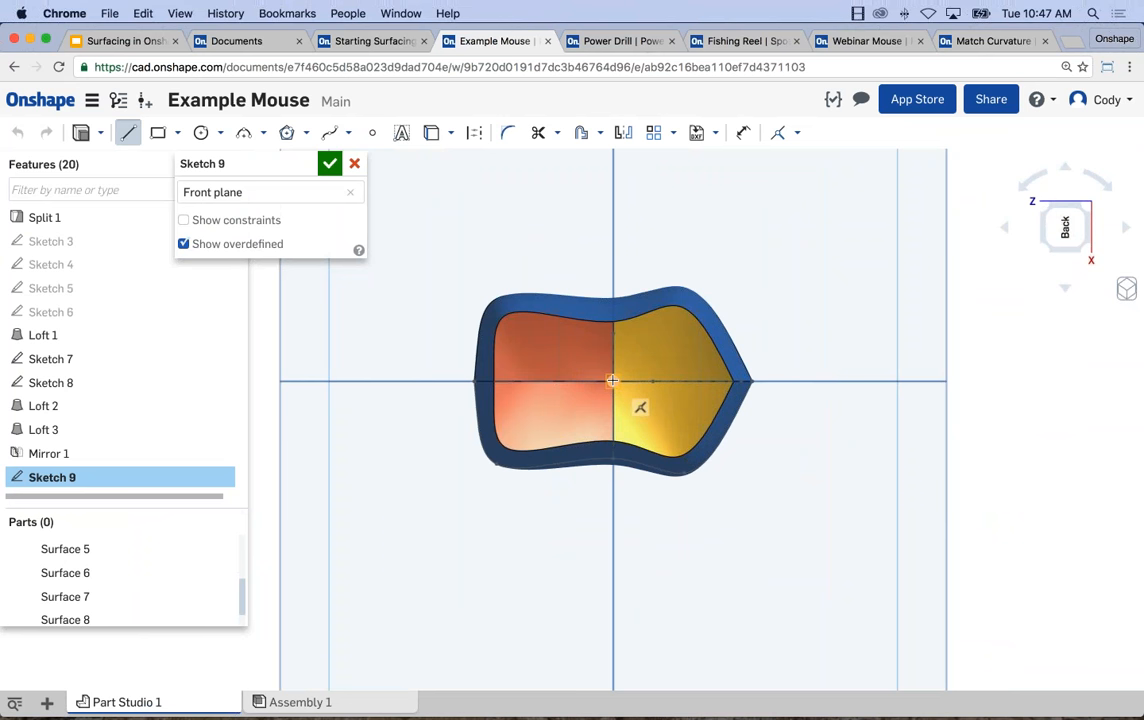
{"action": "left_click", "coordinate": [731, 383]}
{"action": "key", "text": "Escape"}
{"action": "left_click", "coordinate": [613, 381]}
Hide the other sketches and make the line's free endpoint coincident with the side surface's bottom vertex at the pointed end.
{"action": "mouse_move", "coordinate": [728, 350]}
{"action": "right_mouse_down"}
{"action": "mouse_move", "coordinate": [690, 410]}
{"action": "mouse_move", "coordinate": [697, 402]}
{"action": "right_mouse_up"}
{"action": "scroll", "coordinate": [706, 399], "scroll_direction": "up", "scroll_amount": 10}
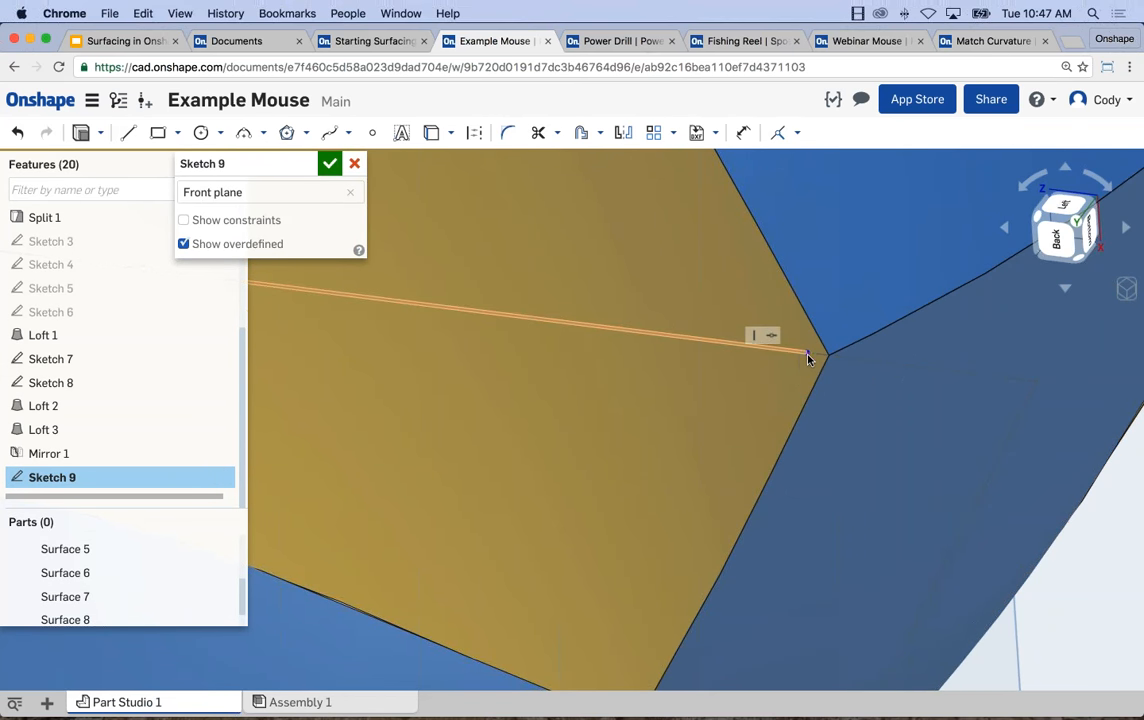
{"action": "left_click", "coordinate": [807, 353]}
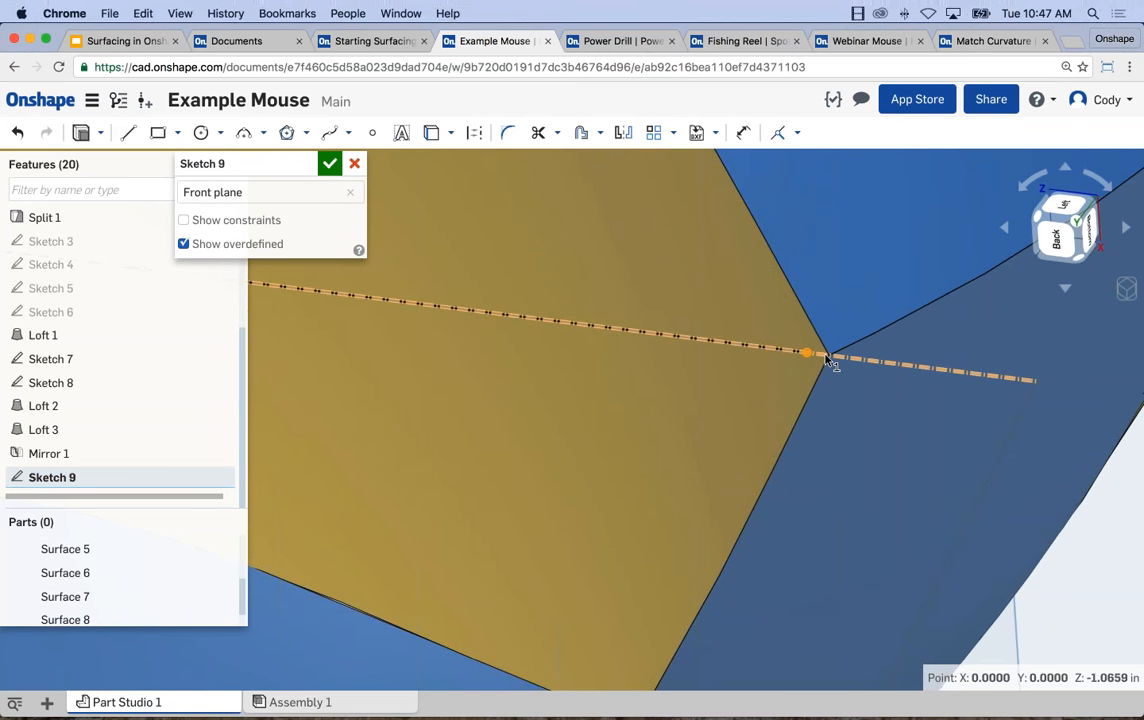
{"action": "scroll", "coordinate": [825, 354], "scroll_direction": "up", "scroll_amount": 4}
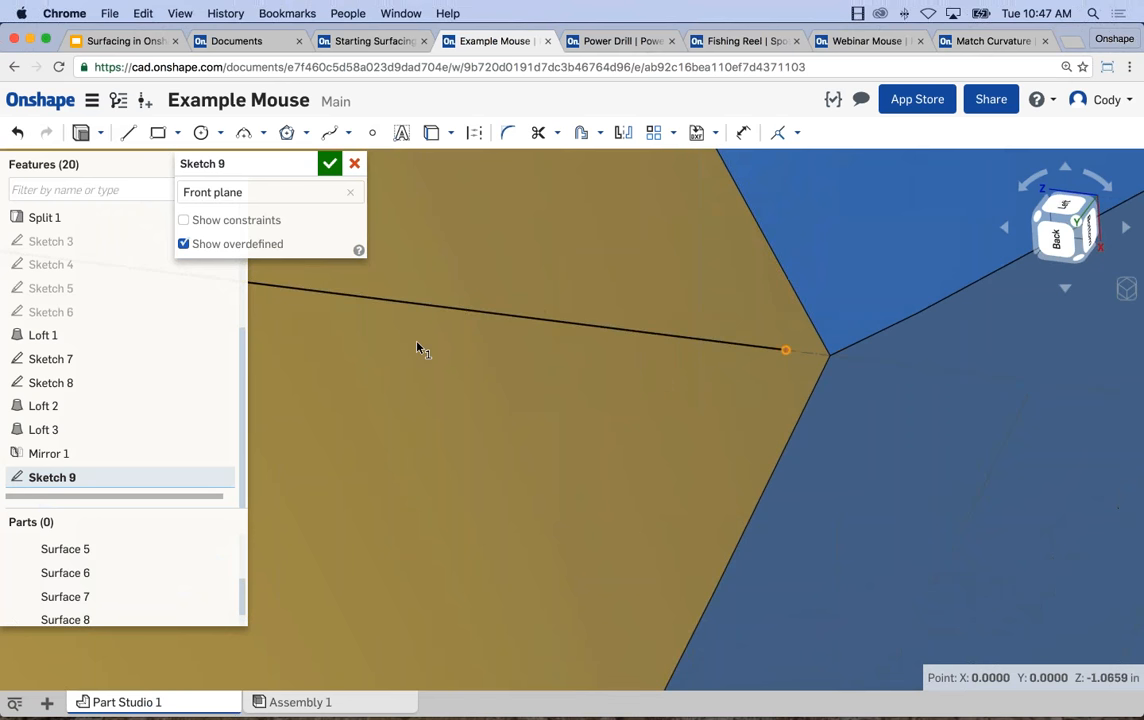
{"action": "right_click", "coordinate": [914, 373]}
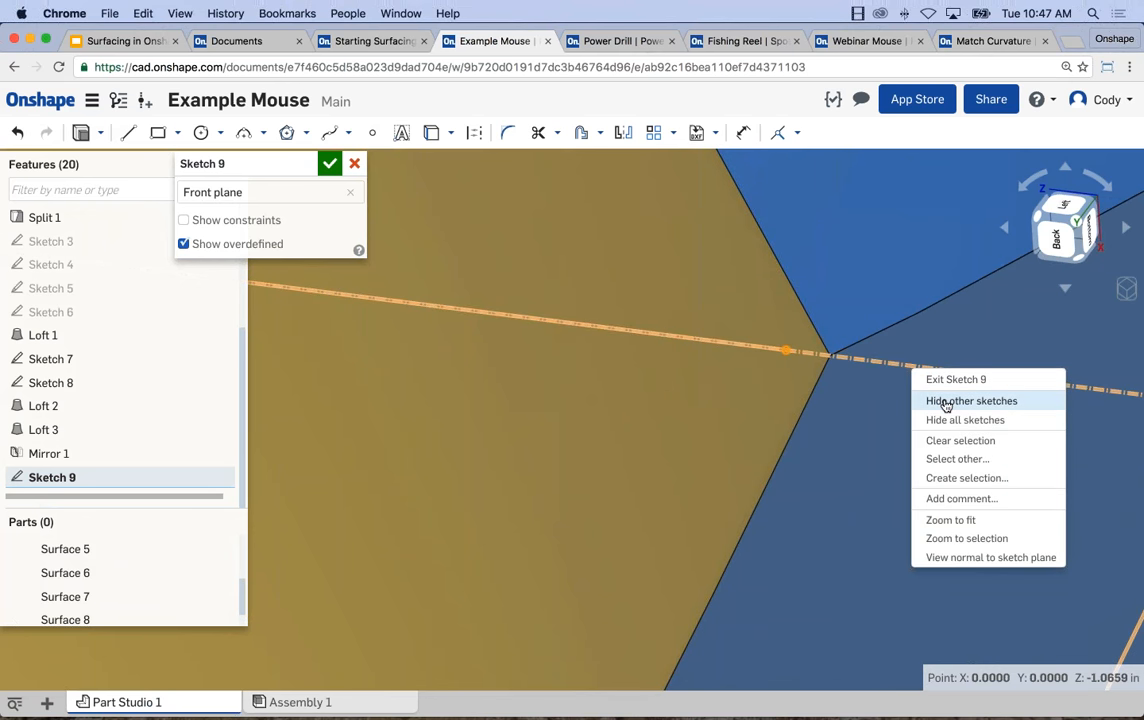
{"action": "left_click", "coordinate": [945, 402]}
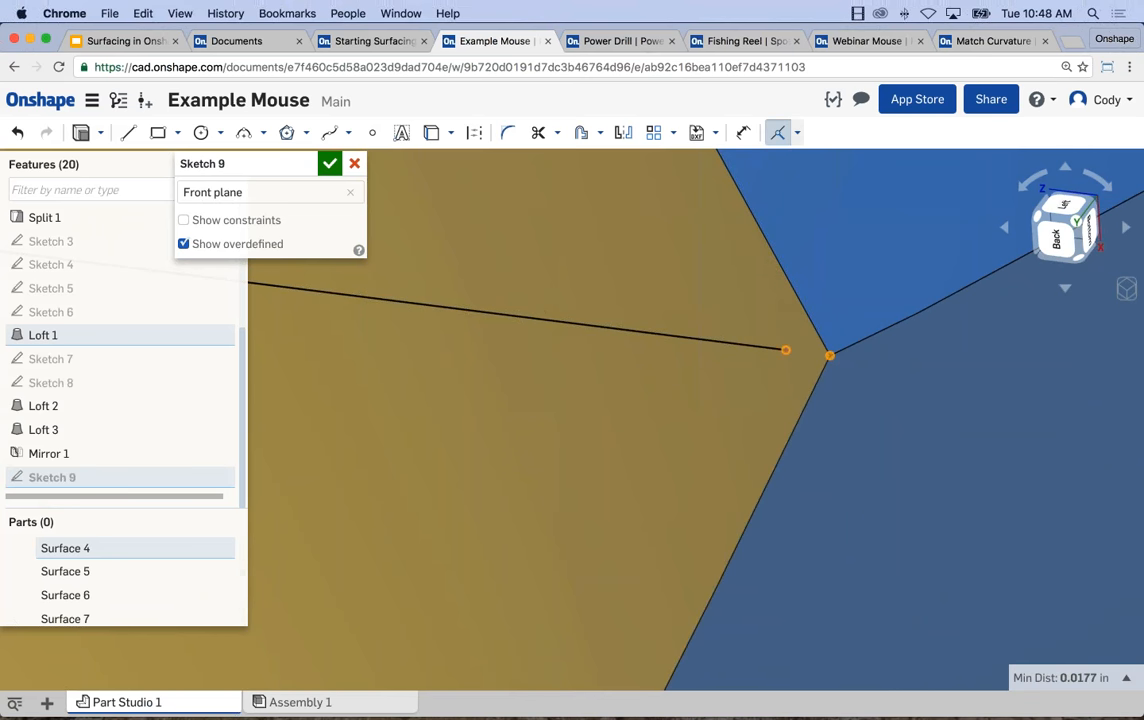
Make the other line's free endpoint coincident with the side surface's bottom vertex at the blunt end, and finish the sketch.
{"action": "scroll", "coordinate": [823, 319], "scroll_direction": "down", "scroll_amount": 3}
{"action": "scroll", "coordinate": [685, 287], "scroll_direction": "down", "scroll_amount": 3}
{"action": "scroll", "coordinate": [545, 286], "scroll_direction": "up", "scroll_amount": 6}
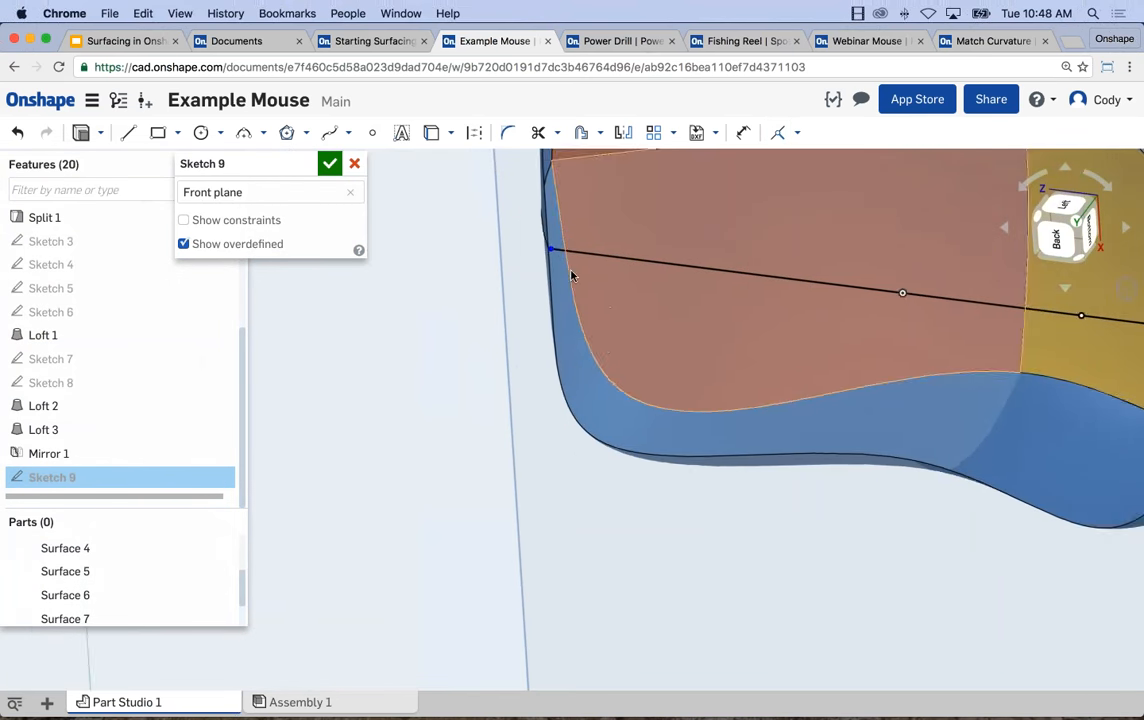
{"action": "middle_click_drag", "start_coordinate": [491, 210], "coordinate": [533, 235]}
{"action": "left_click", "coordinate": [552, 227]}
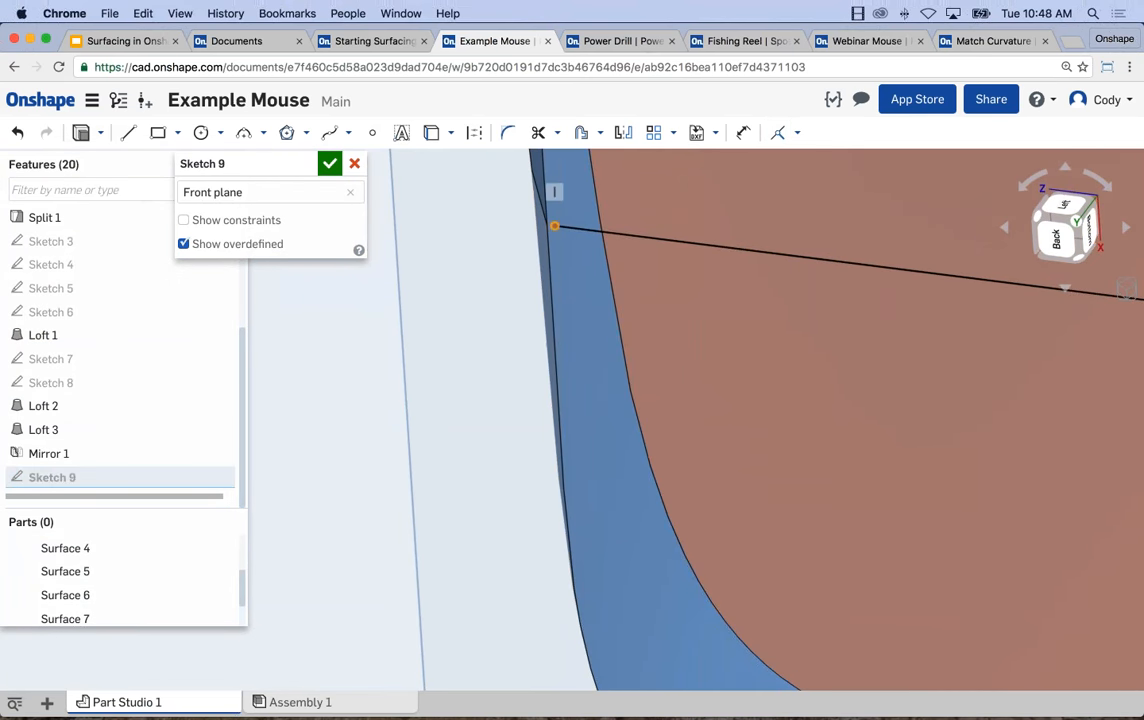
{"action": "left_click", "coordinate": [547, 227]}
{"action": "left_click", "coordinate": [778, 133]}
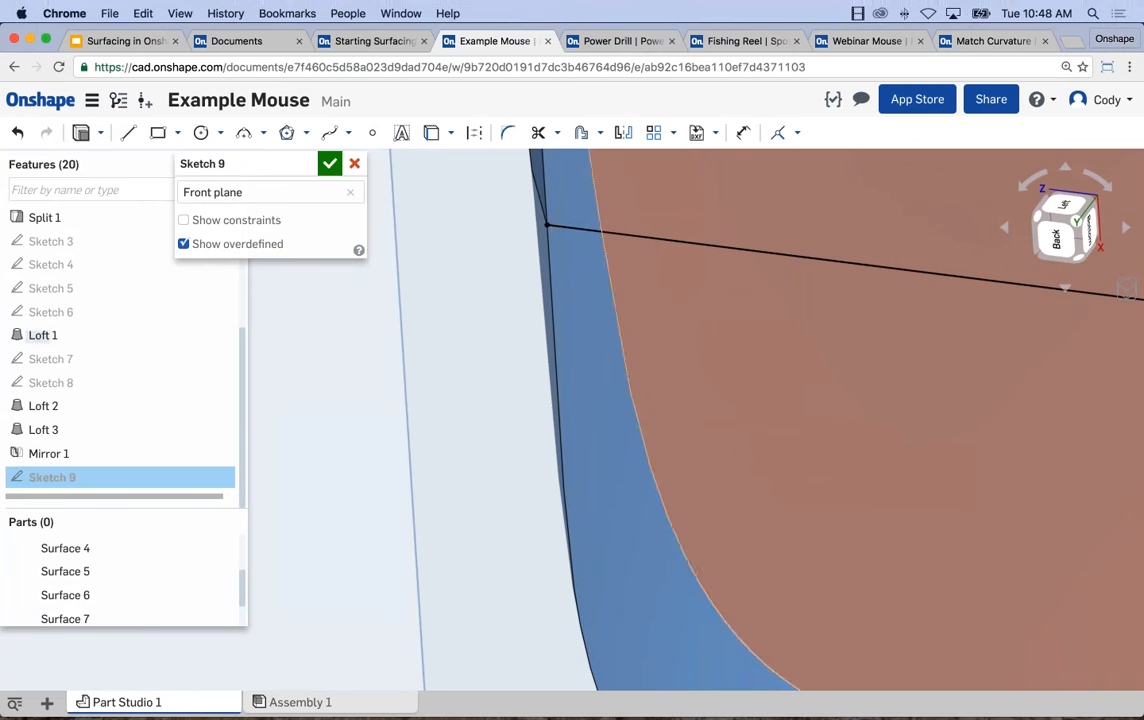
{"action": "scroll", "coordinate": [806, 269], "scroll_direction": "down", "scroll_amount": 5}
{"action": "scroll", "coordinate": [812, 267], "scroll_direction": "down", "scroll_amount": 3}
{"action": "middle_click_drag", "start_coordinate": [955, 376], "coordinate": [689, 410]}
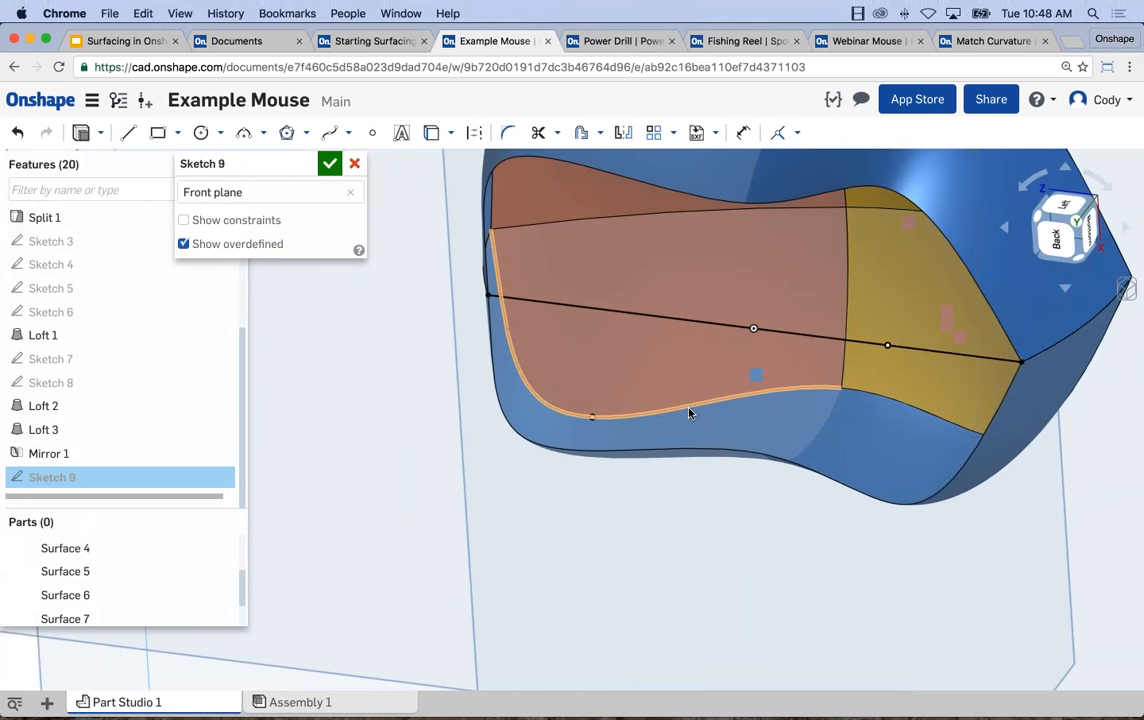
{"action": "left_click", "coordinate": [330, 166]}
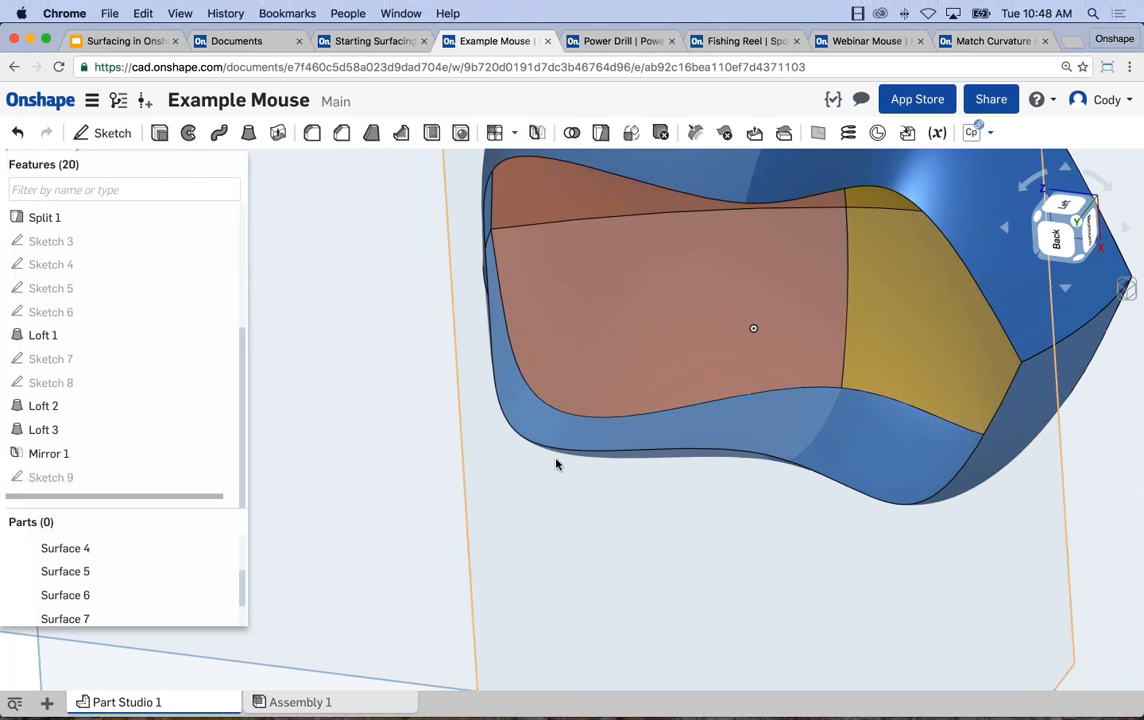
Show Sketch 9 and create a surface loft between its centre line under the red half and the mirrored side surface's bottom edge.
{"action": "left_click", "coordinate": [226, 478]}
{"action": "mouse_move", "coordinate": [492, 499]}
{"action": "right_mouse_down"}
{"action": "mouse_move", "coordinate": [499, 429]}
{"action": "mouse_move", "coordinate": [585, 460]}
{"action": "right_mouse_up"}
{"action": "scroll", "coordinate": [599, 508], "scroll_direction": "down", "scroll_amount": 5}
{"action": "middle_click_drag", "start_coordinate": [597, 545], "coordinate": [643, 376]}
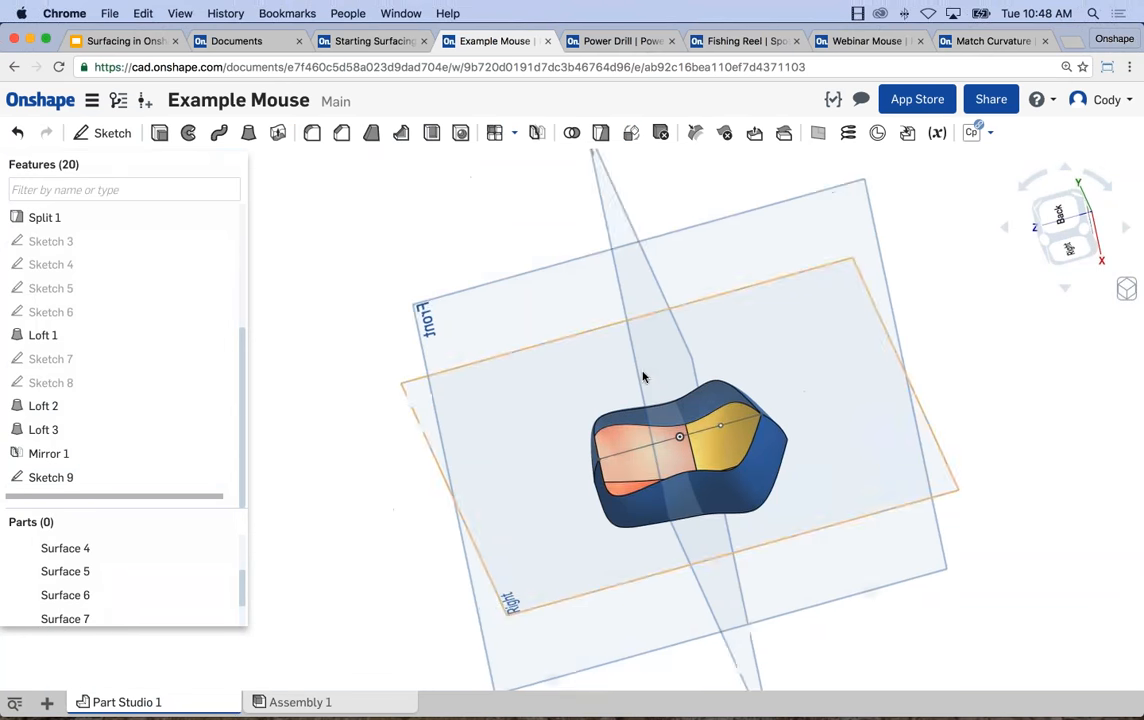
{"action": "right_click_drag", "start_coordinate": [643, 376], "coordinate": [633, 549]}
{"action": "scroll", "coordinate": [616, 484], "scroll_direction": "up", "scroll_amount": 3}
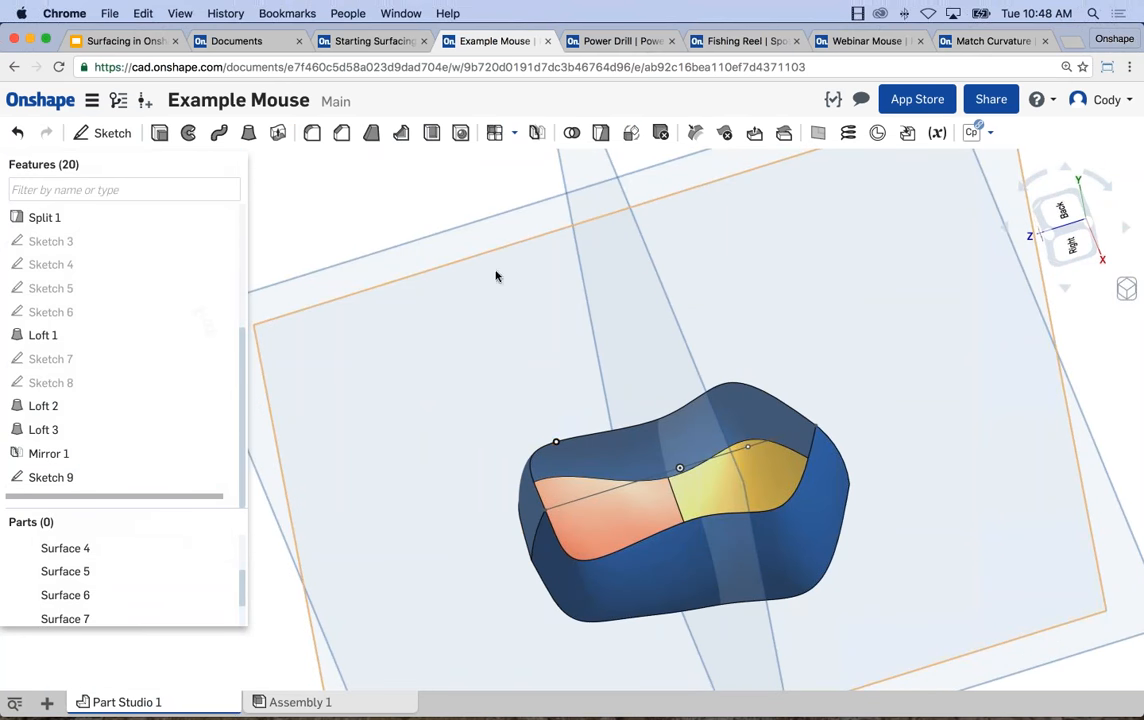
{"action": "left_click", "coordinate": [249, 133]}
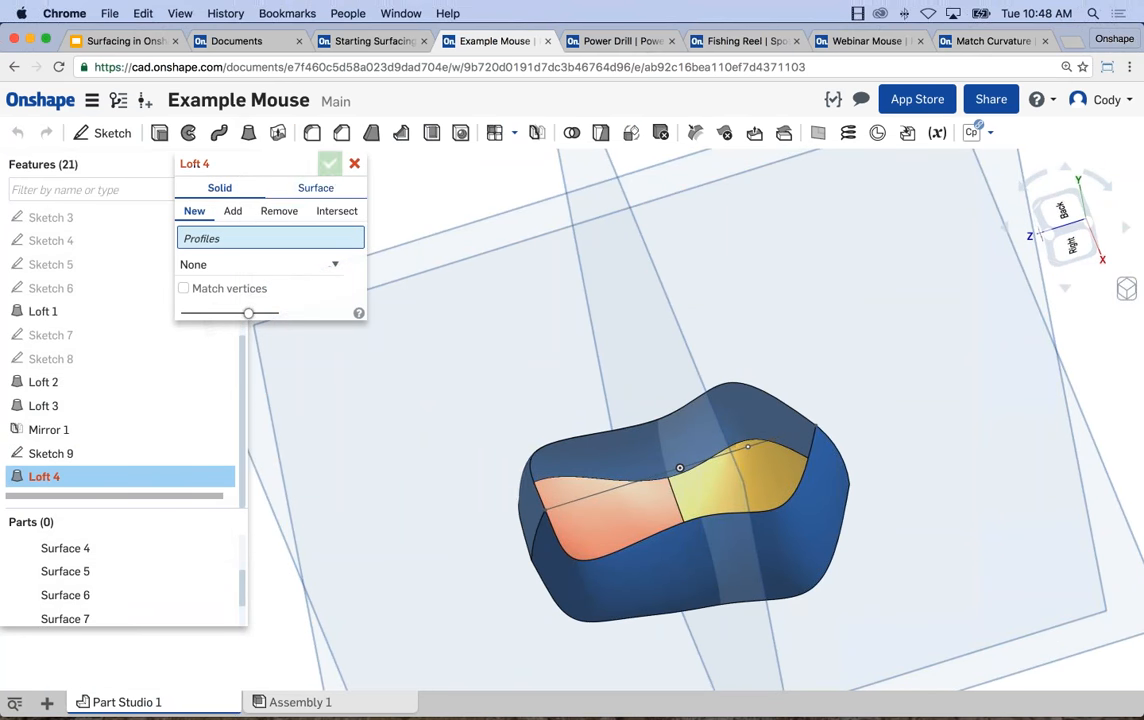
{"action": "left_click", "coordinate": [315, 188]}
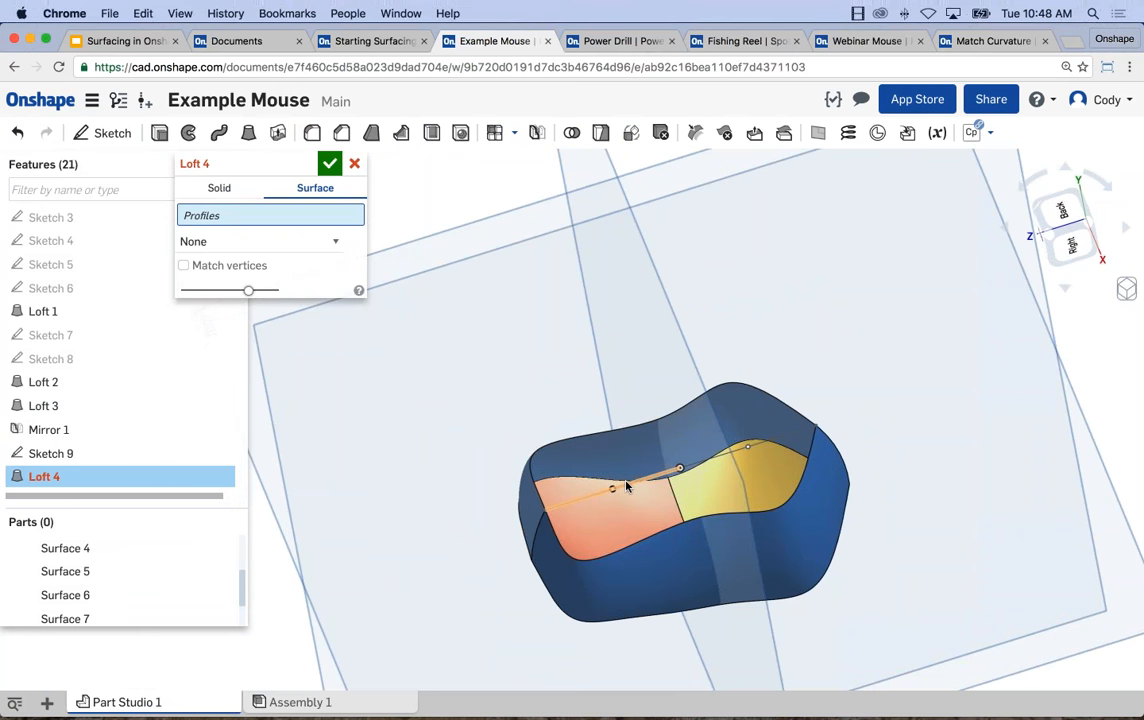
{"action": "left_click", "coordinate": [618, 440]}
{"action": "left_click", "coordinate": [617, 437]}
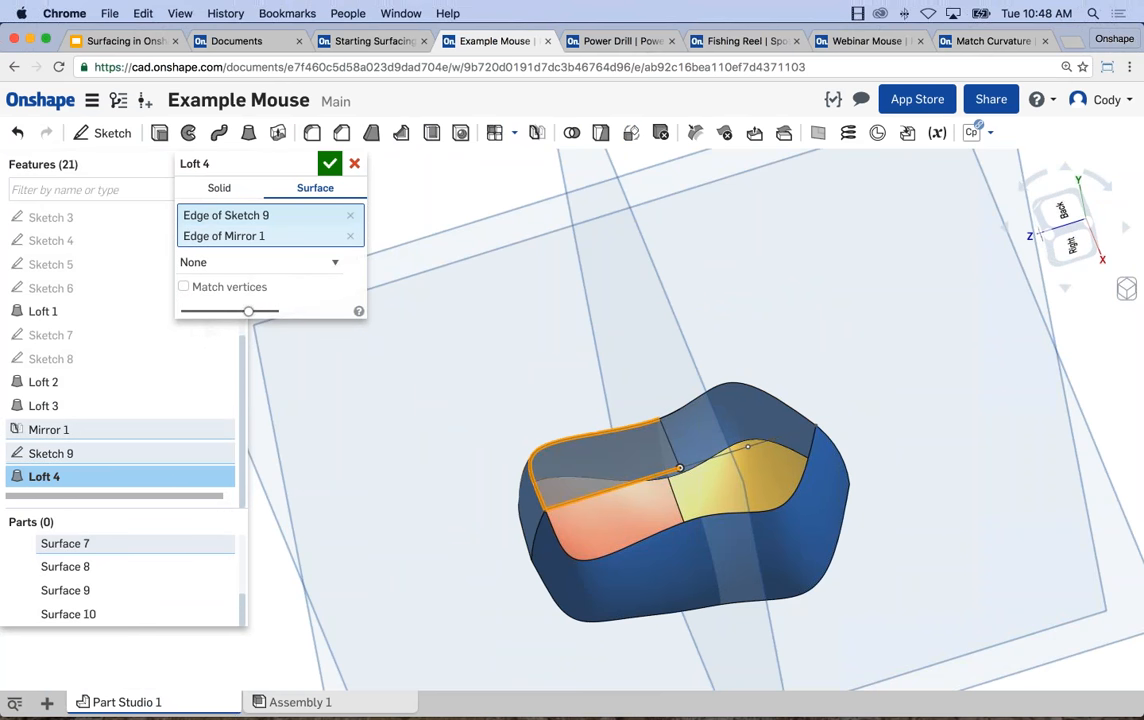
{"action": "left_click", "coordinate": [330, 164]}
Loft a surface from the same Sketch 9 line under the red half to the Loft 1 side surface's bottom edge.
{"action": "left_click", "coordinate": [249, 133]}
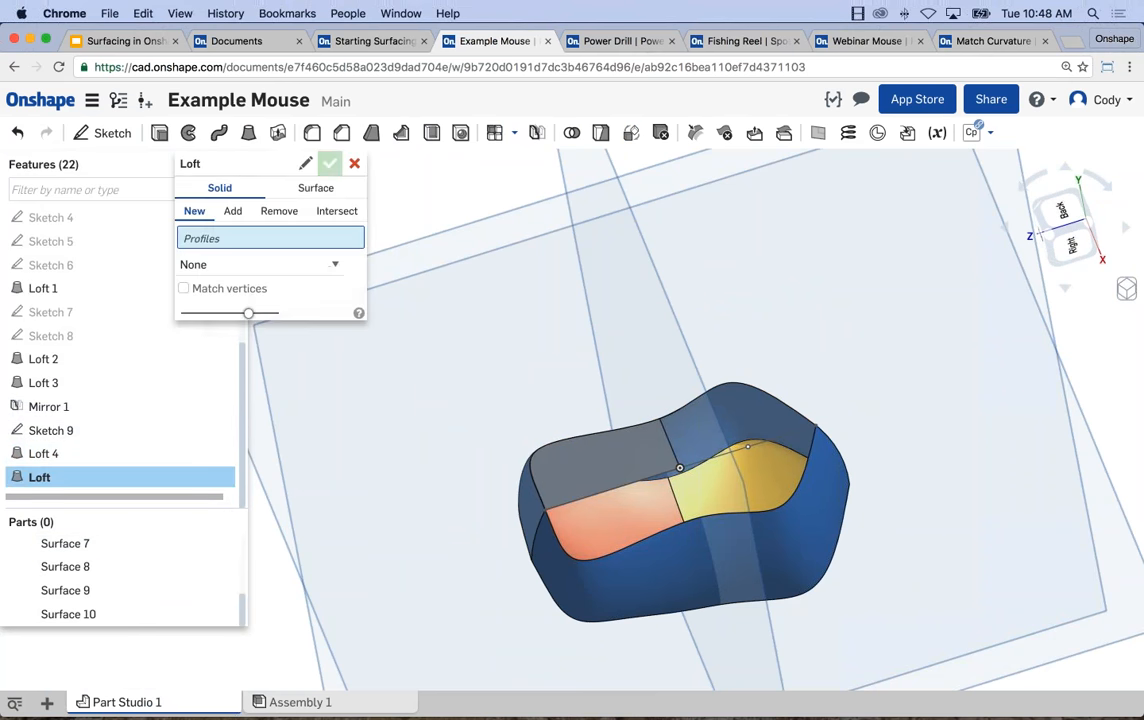
{"action": "left_click", "coordinate": [315, 188]}
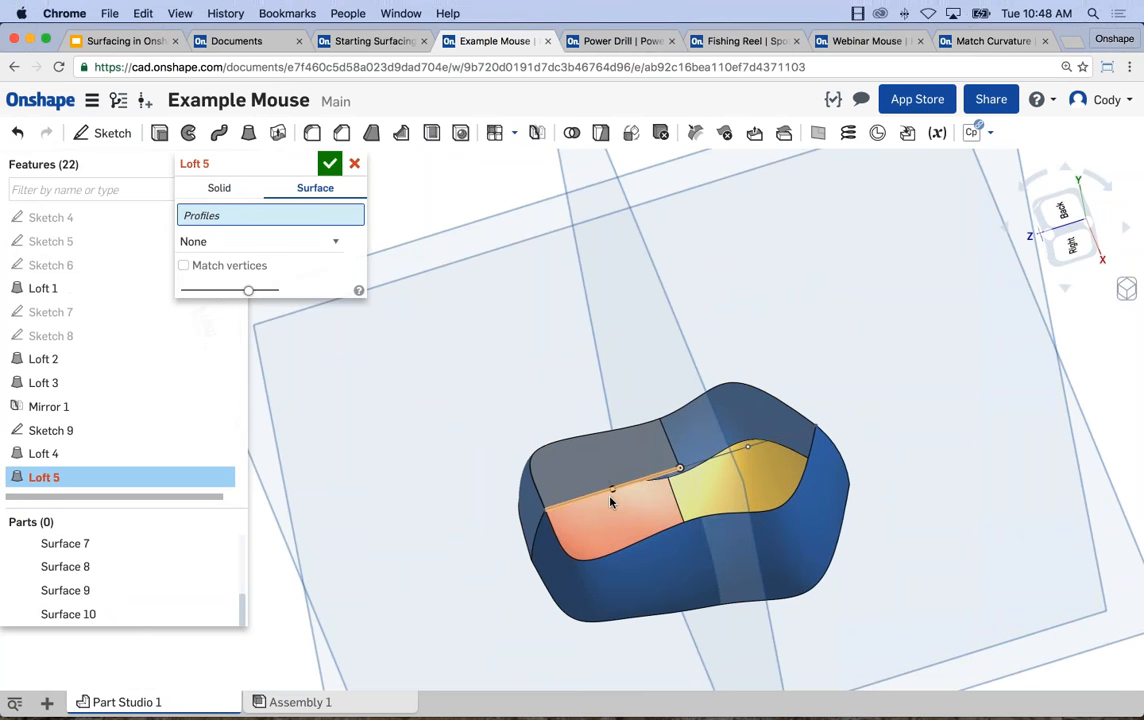
{"action": "scroll", "coordinate": [610, 500], "scroll_direction": "up", "scroll_amount": 3}
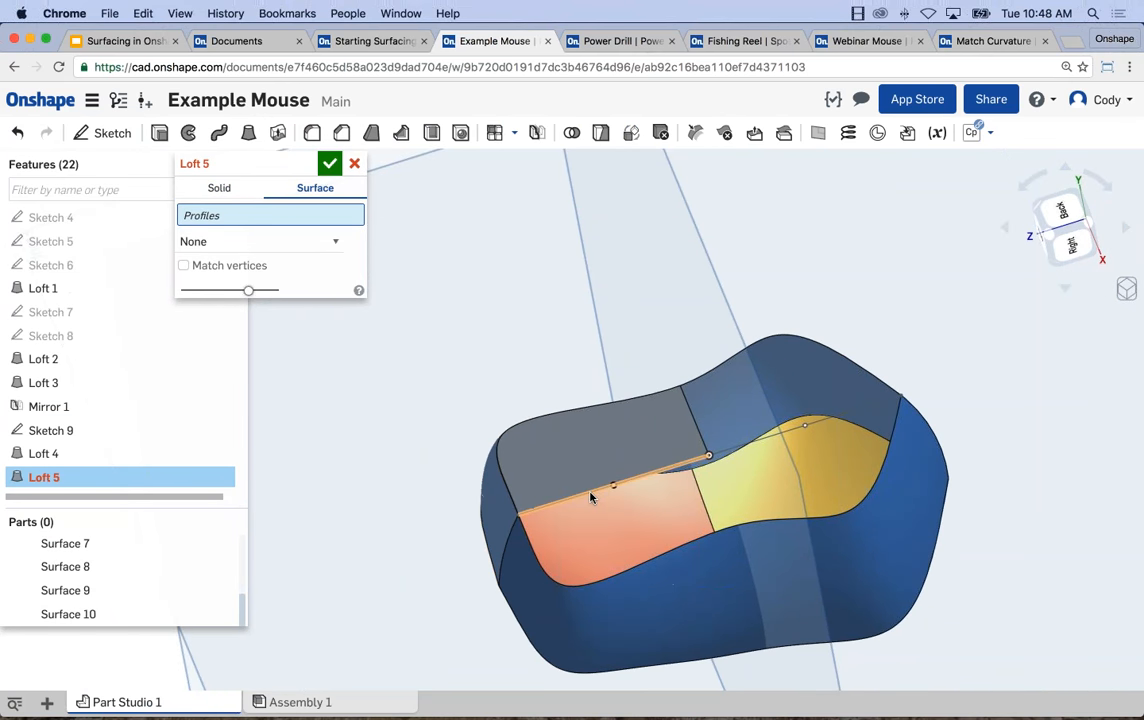
{"action": "left_click", "coordinate": [590, 497]}
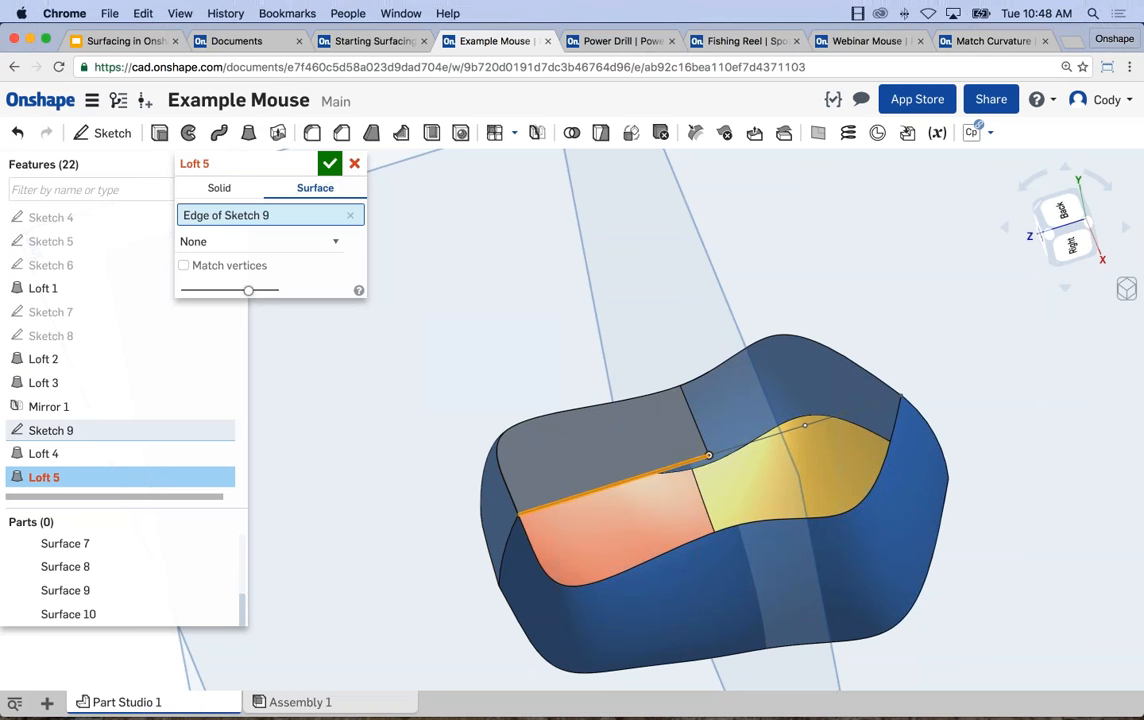
{"action": "left_click", "coordinate": [590, 588]}
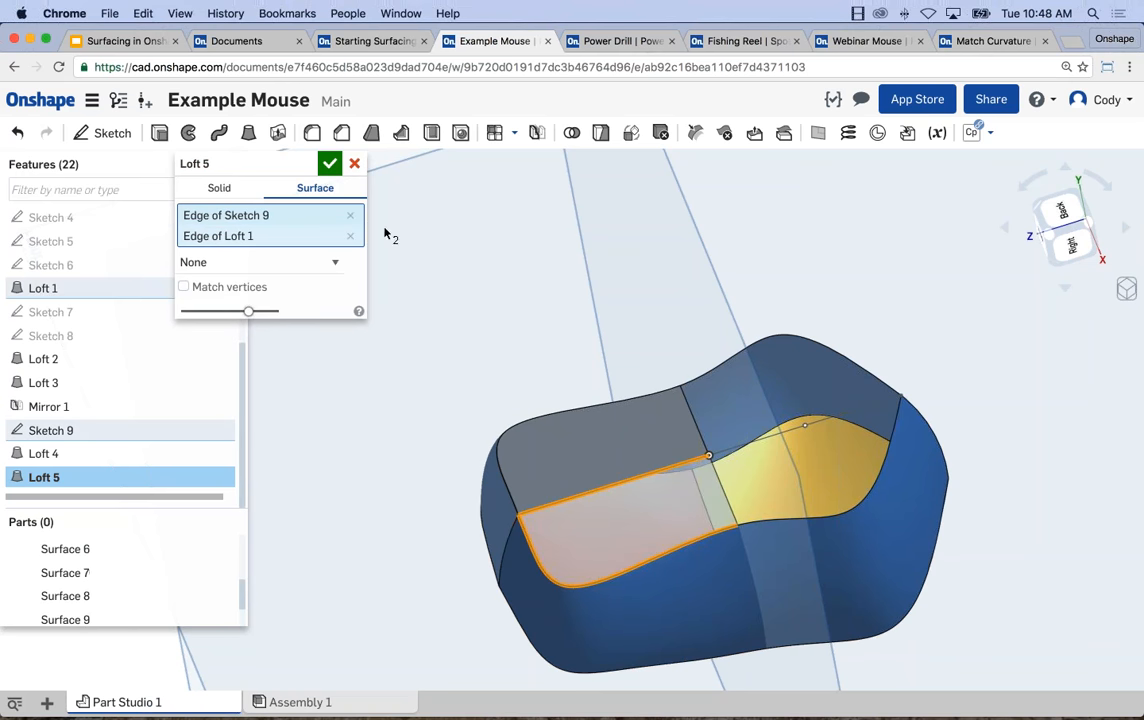
{"action": "left_click", "coordinate": [327, 162]}
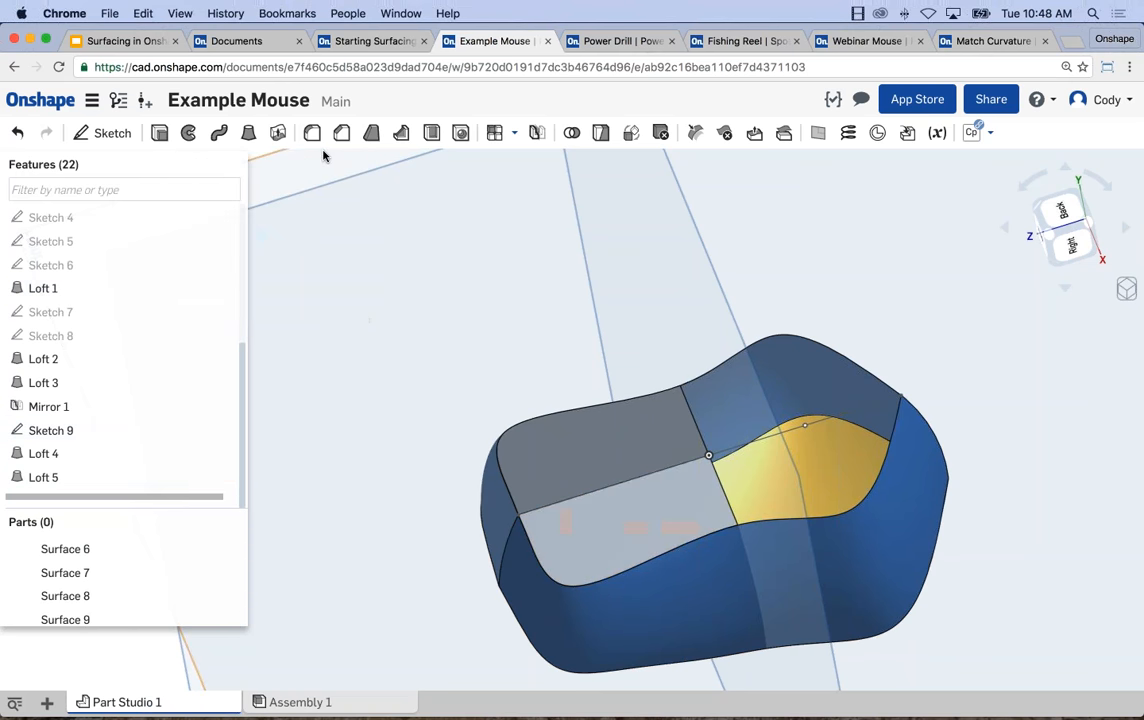
Loft a surface between the Sketch 9 line under the yellow half and the mirrored side surface's bottom edge.
{"action": "left_click", "coordinate": [246, 138]}
{"action": "left_click", "coordinate": [301, 189]}
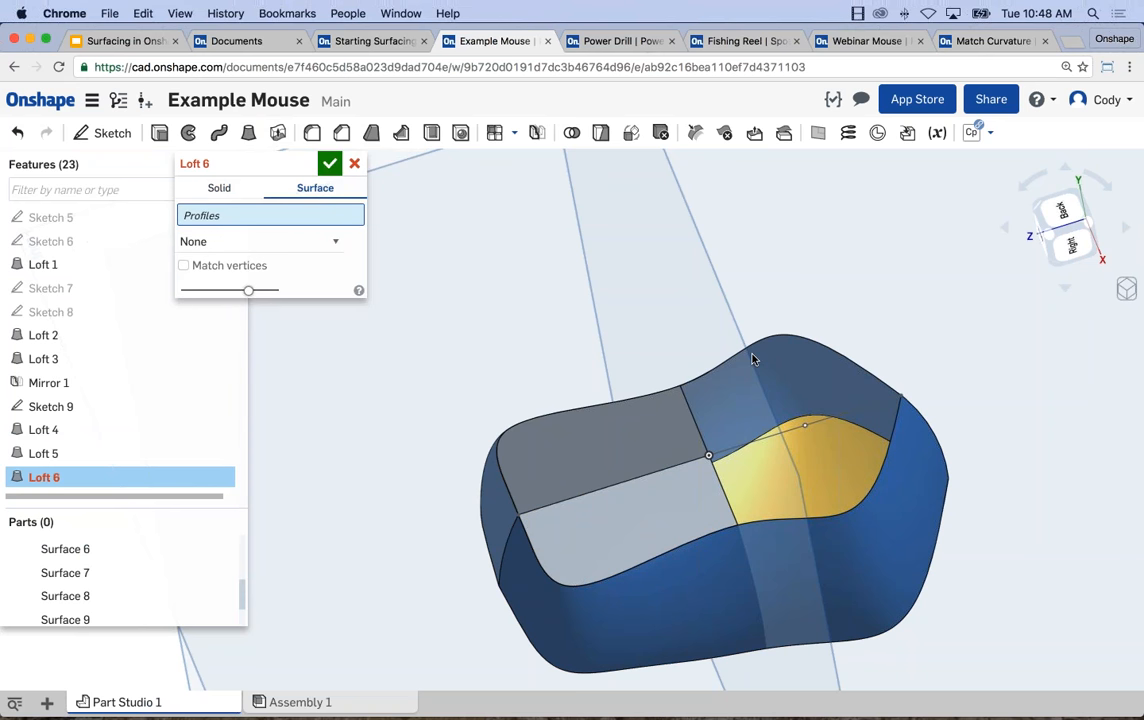
{"action": "left_click", "coordinate": [791, 432]}
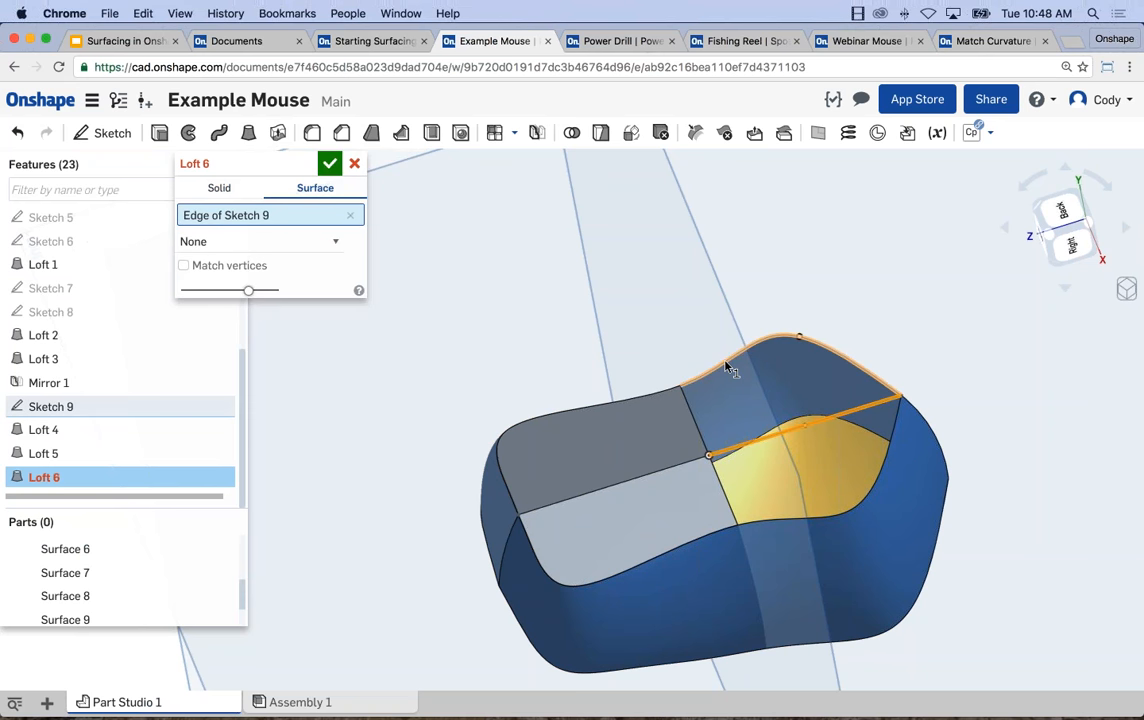
{"action": "left_click", "coordinate": [730, 360]}
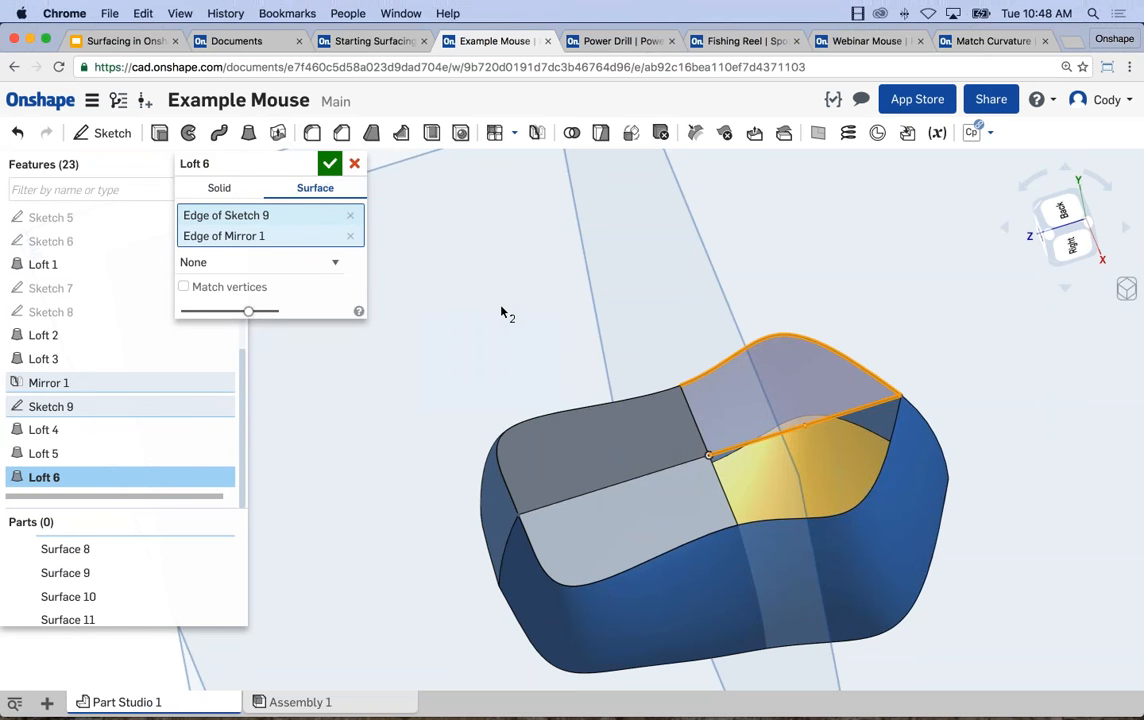
{"action": "left_click", "coordinate": [329, 164]}
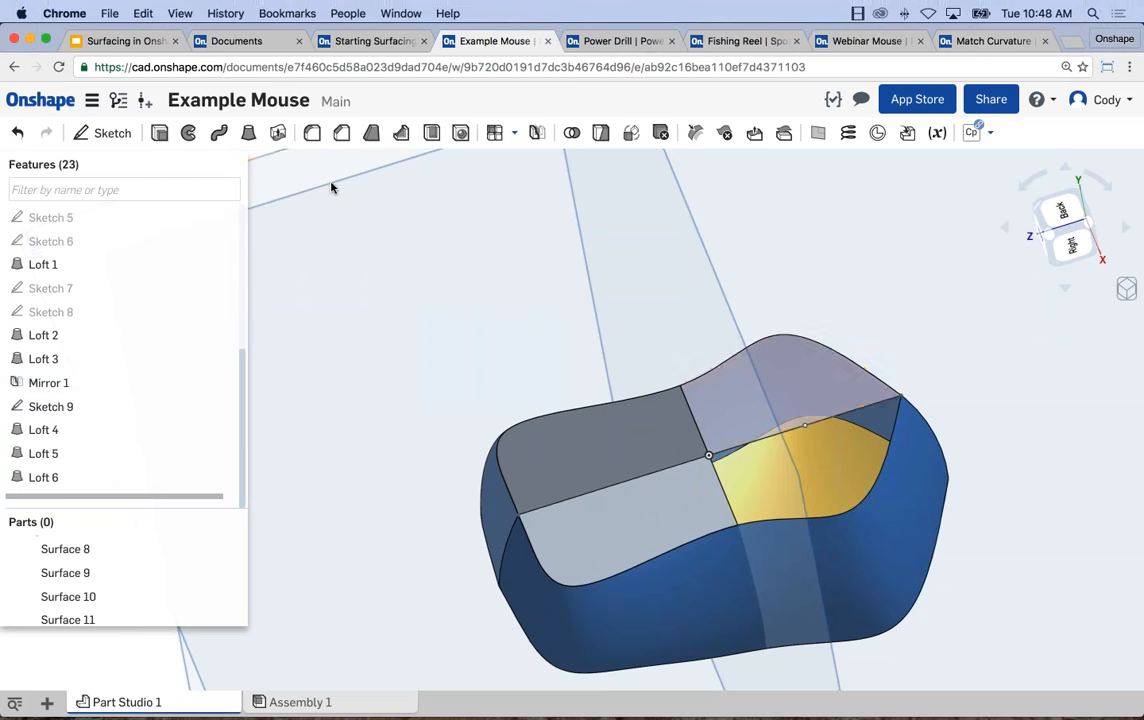
Close the remaining underside opening with a surface loft from the yellow half's Sketch 9 line to the Loft 1 bottom edge.
{"action": "left_click", "coordinate": [249, 132]}
{"action": "left_click", "coordinate": [313, 189]}
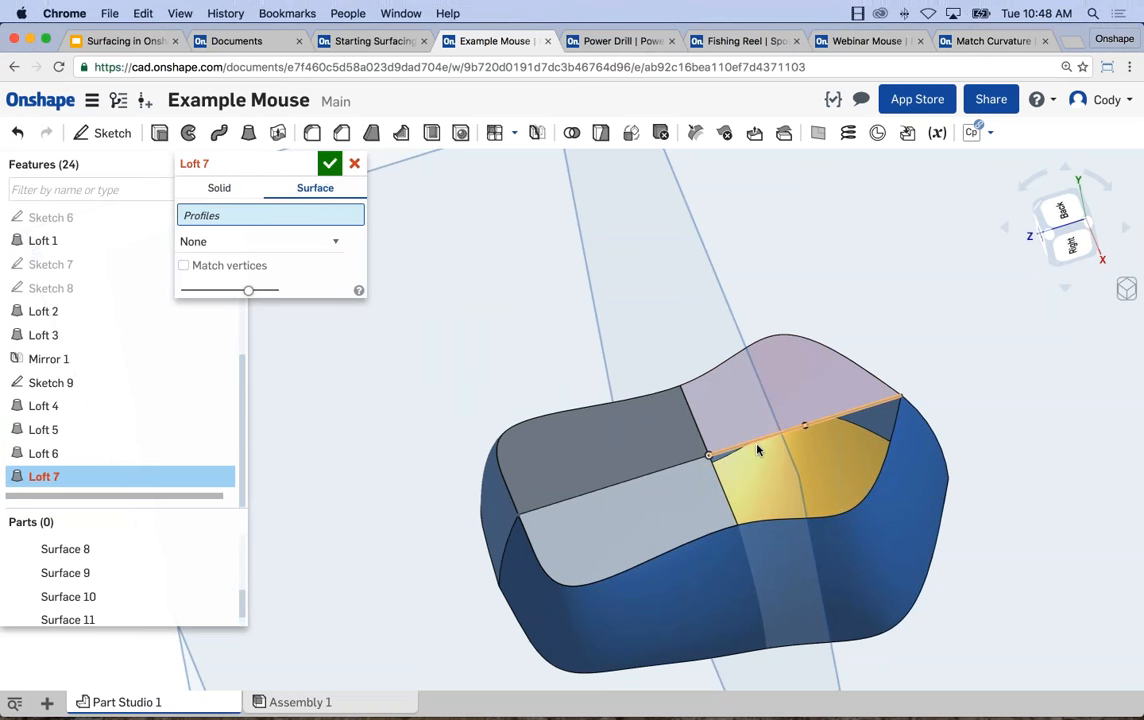
{"action": "left_click", "coordinate": [800, 424]}
{"action": "left_click", "coordinate": [795, 521]}
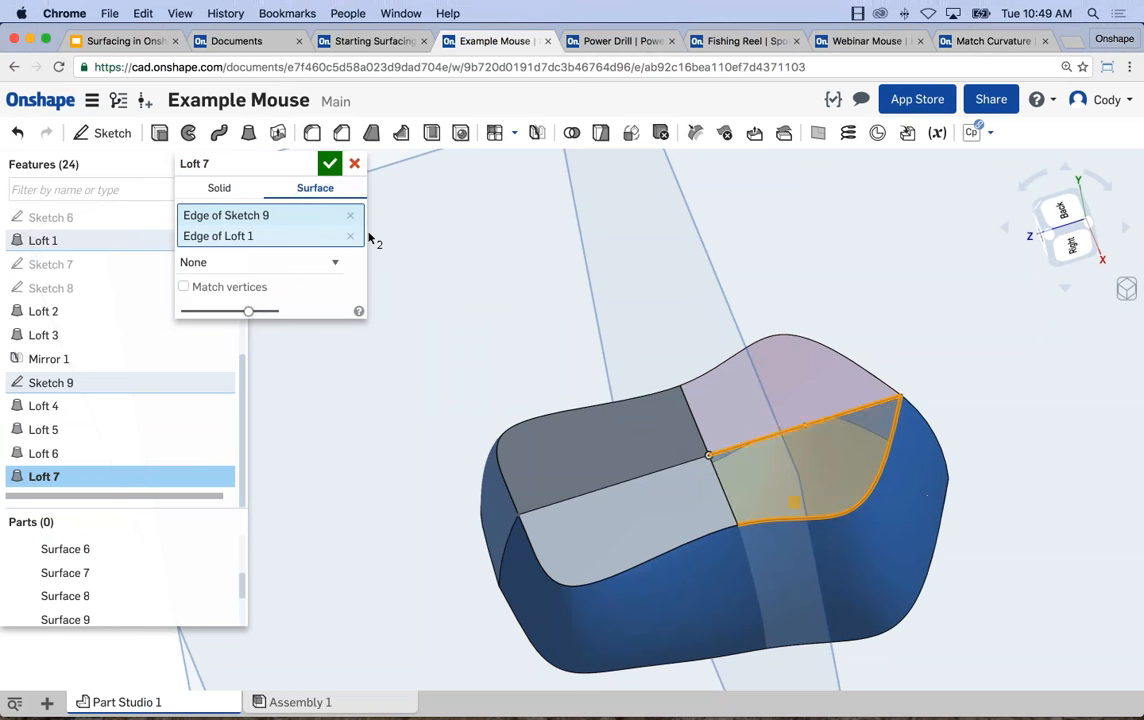
{"action": "left_click", "coordinate": [329, 163]}
{"action": "right_click_drag", "start_coordinate": [659, 317], "coordinate": [677, 413]}
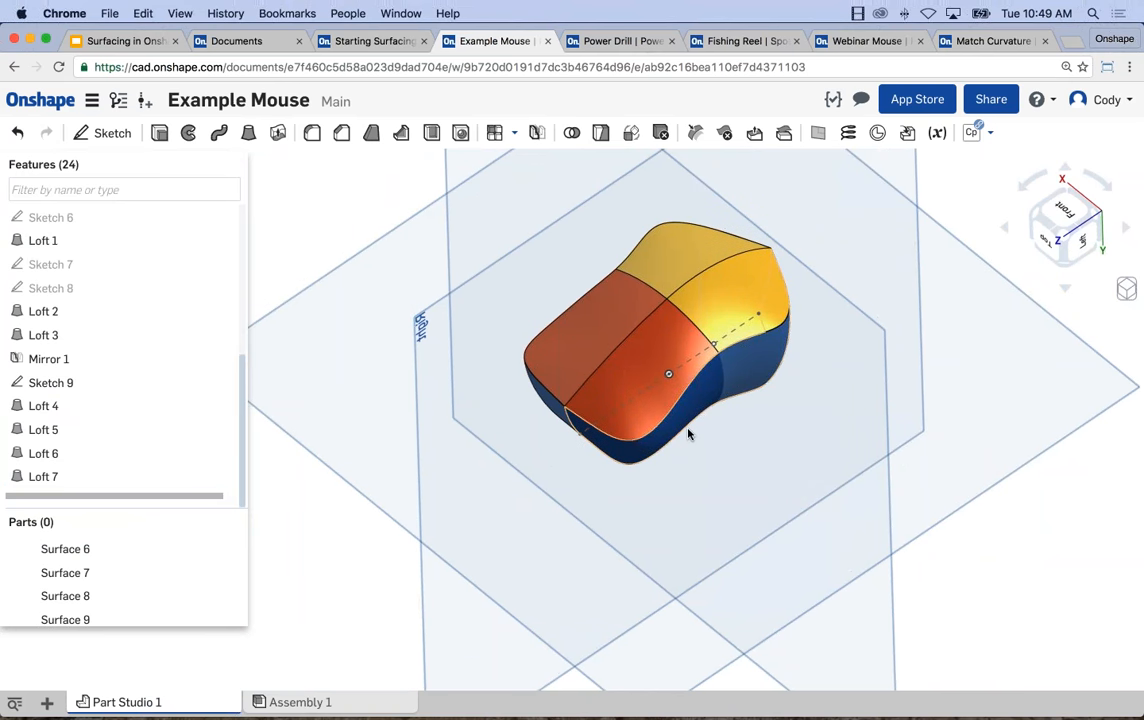
{"action": "middle_click_drag", "start_coordinate": [689, 434], "coordinate": [682, 524]}
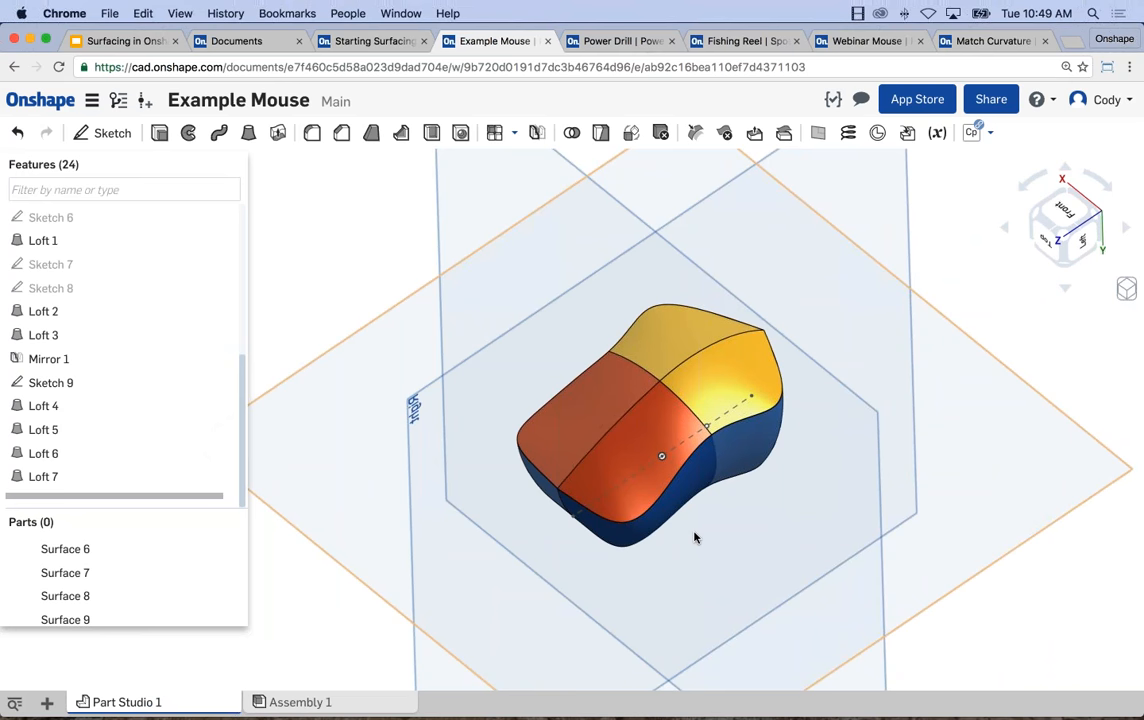
{"action": "middle_click_drag", "start_coordinate": [890, 391], "coordinate": [888, 387]}
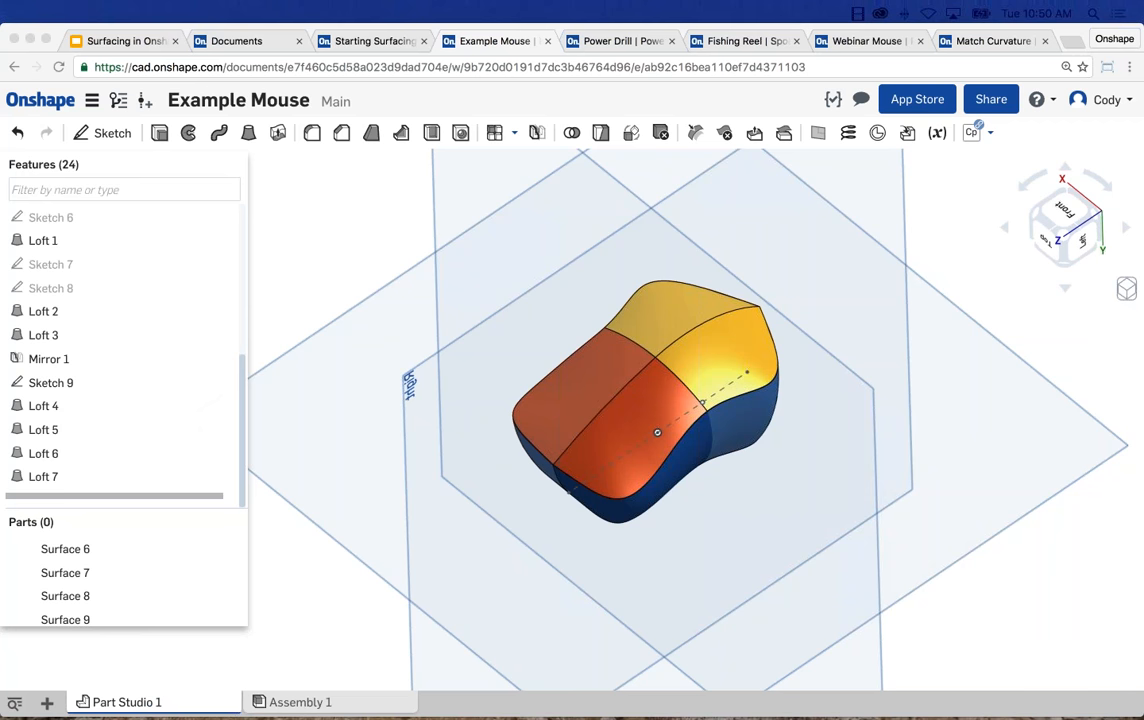
{"action": "right_click_drag", "start_coordinate": [709, 498], "coordinate": [655, 538]}
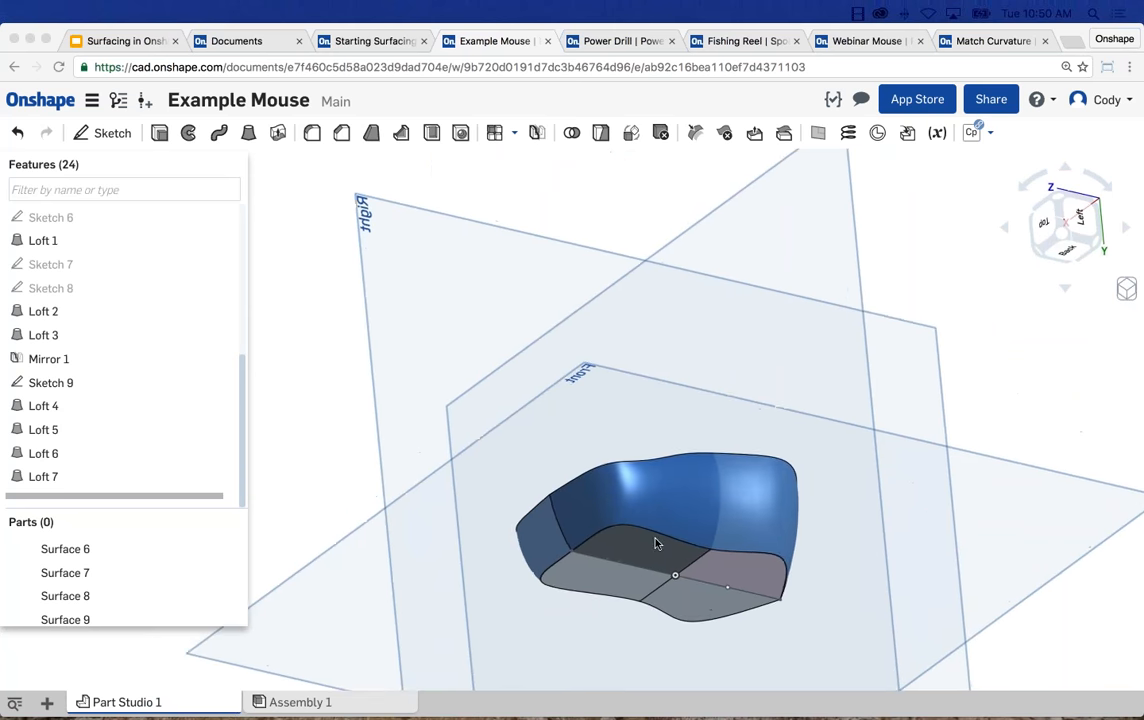
{"action": "scroll", "coordinate": [655, 543], "scroll_direction": "up", "scroll_amount": 3}
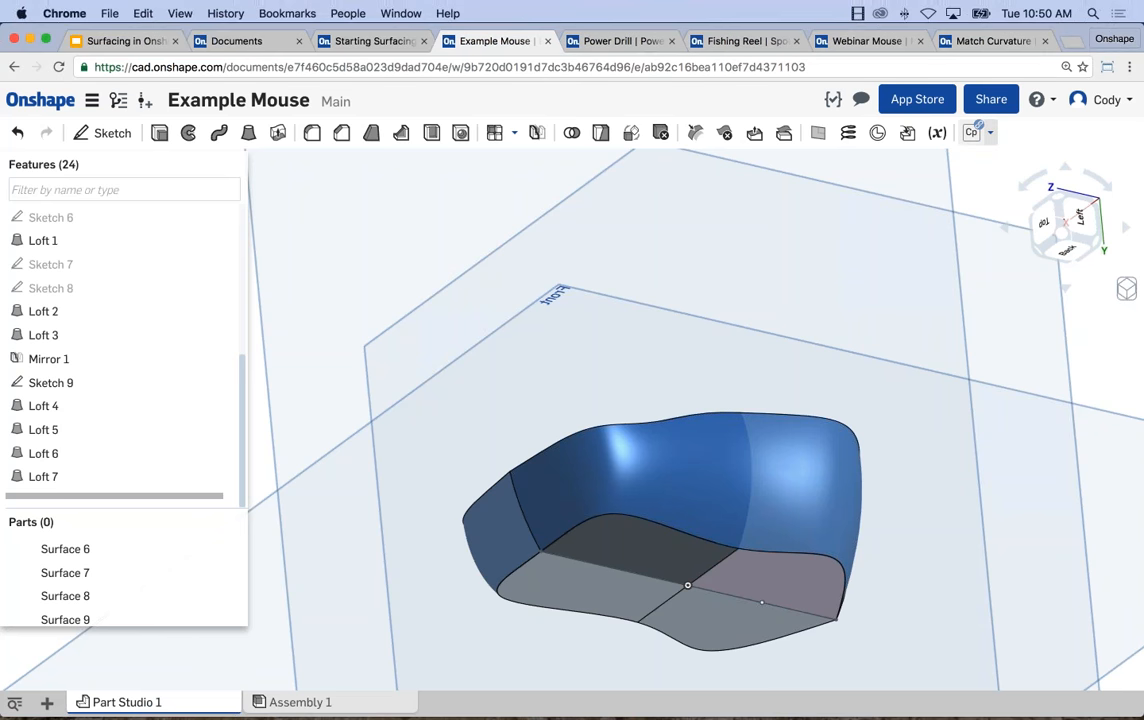
{"action": "scroll", "coordinate": [647, 297], "scroll_direction": "down", "scroll_amount": 4}
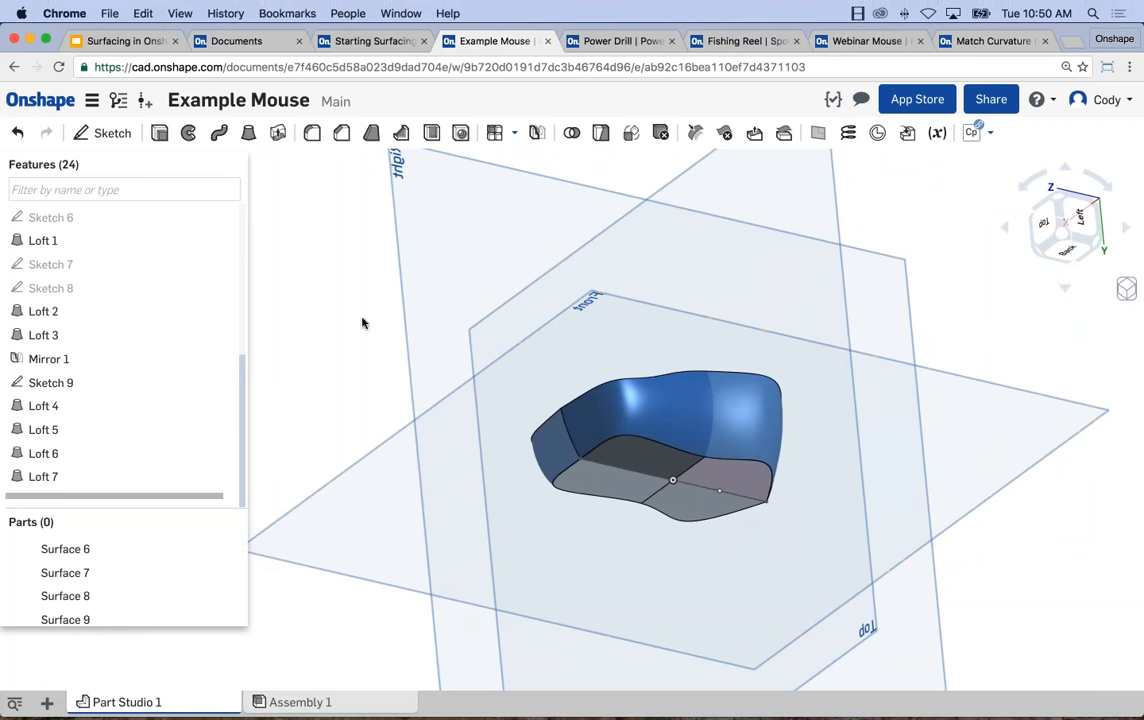
Open Sketch 1 for editing, review the available sketch constraint types, and close the sketch.
{"action": "scroll", "coordinate": [474, 295], "scroll_direction": "down", "scroll_amount": 2}
{"action": "left_click", "coordinate": [421, 301]}
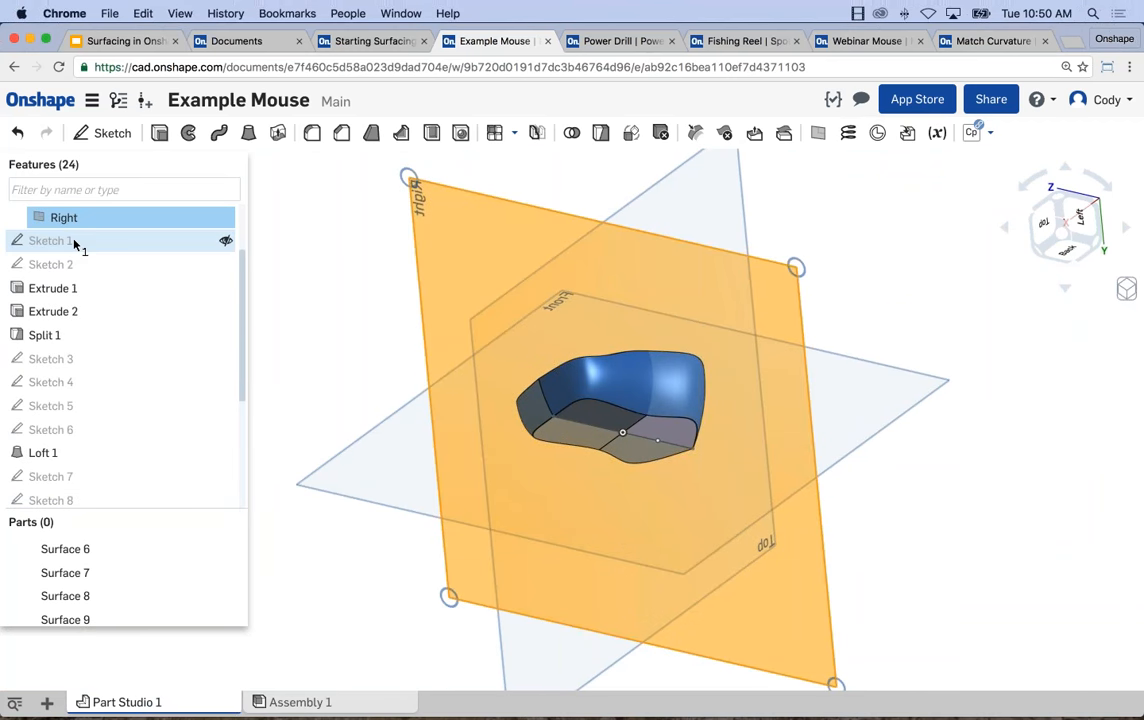
{"action": "right_click", "coordinate": [77, 241]}
{"action": "left_click", "coordinate": [168, 273]}
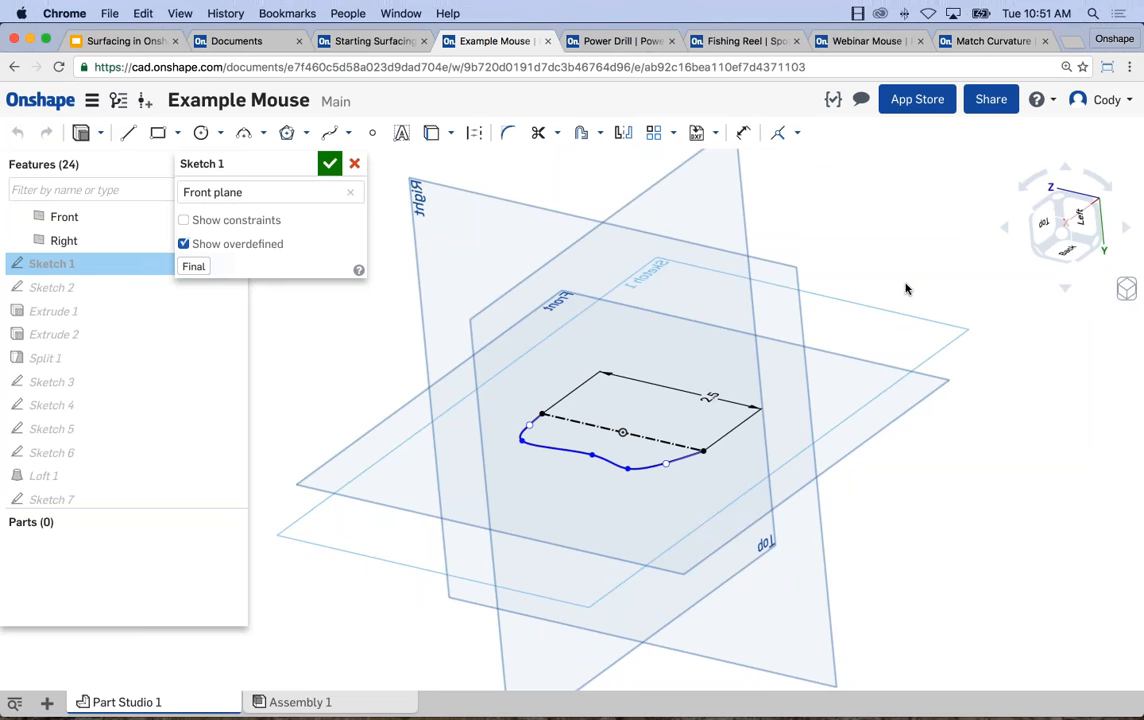
{"action": "left_click", "coordinate": [797, 132]}
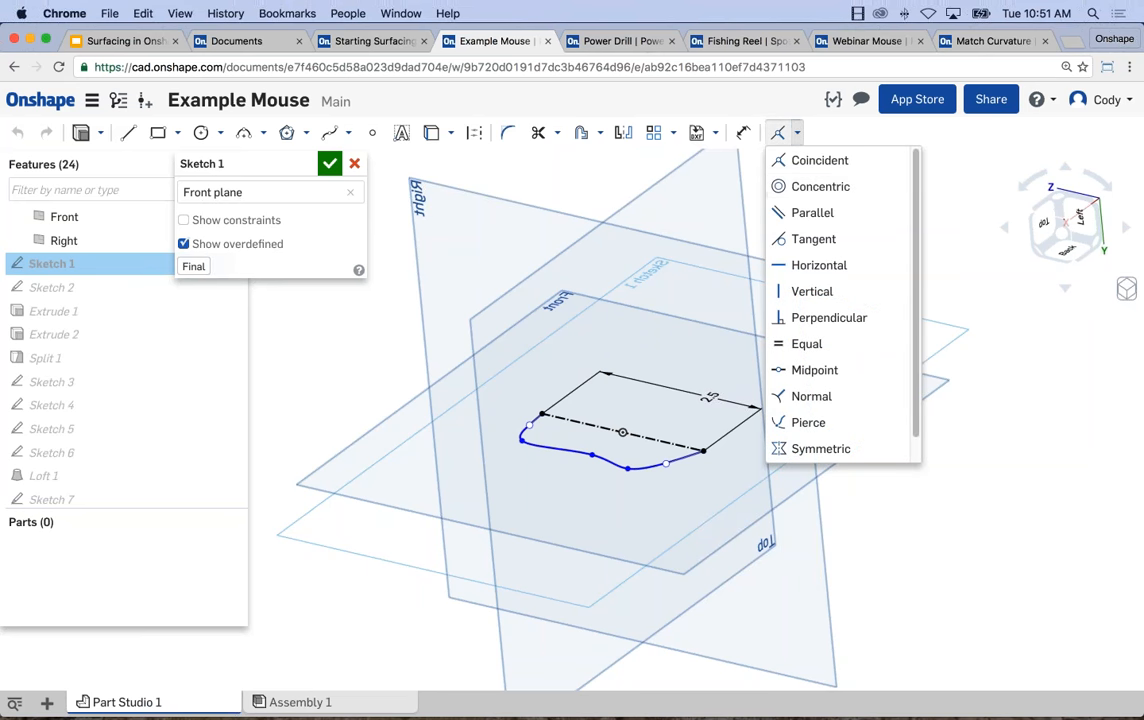
{"action": "left_click", "coordinate": [980, 223]}
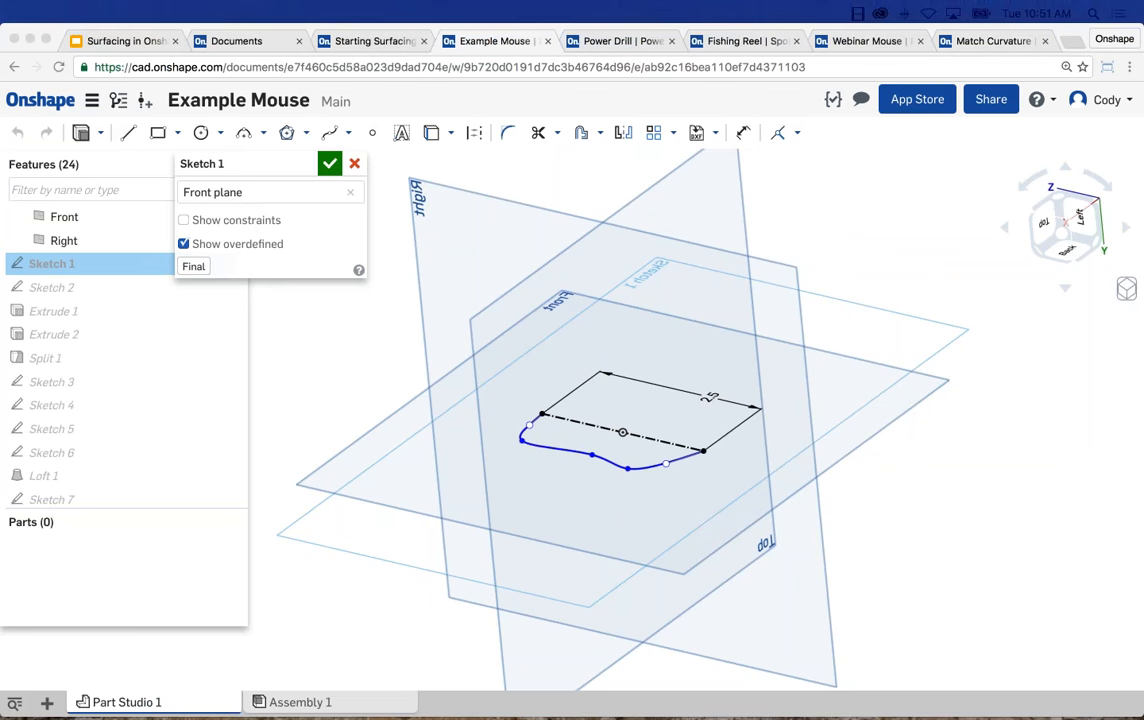
{"action": "left_click", "coordinate": [1006, 434]}
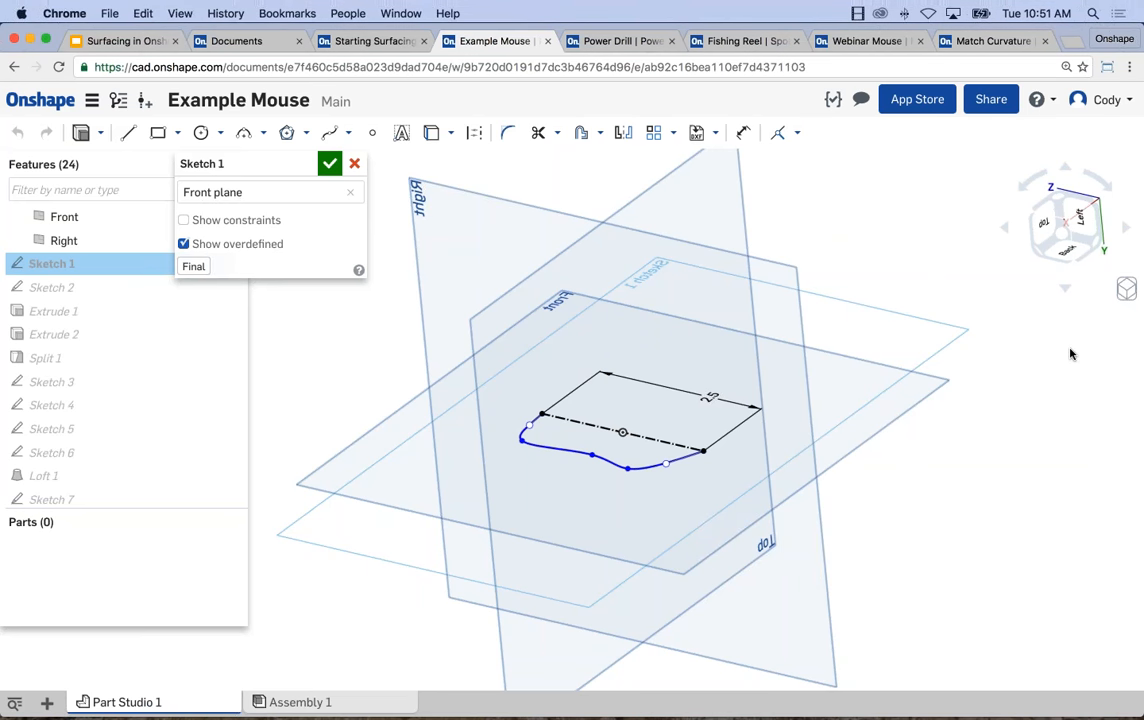
{"action": "left_click", "coordinate": [329, 163]}
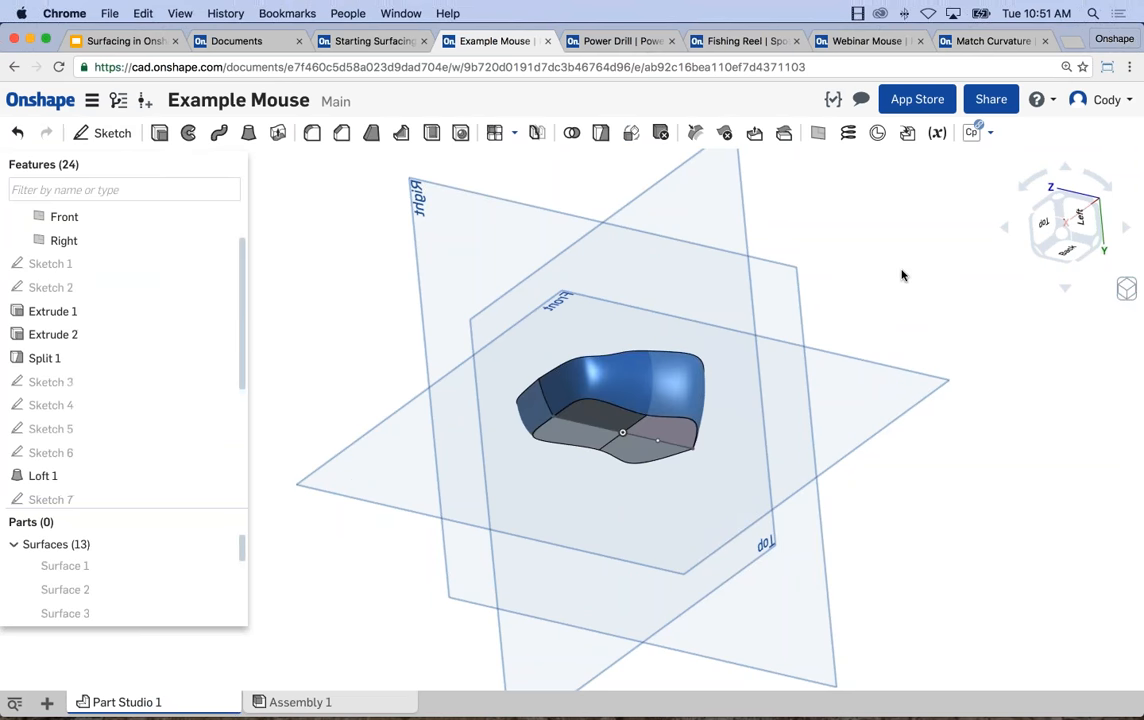
Turn on curvature visualization and examine the stripe flow across the mouse's top and side surfaces.
{"action": "middle_click_drag", "start_coordinate": [1021, 406], "coordinate": [1014, 394]}
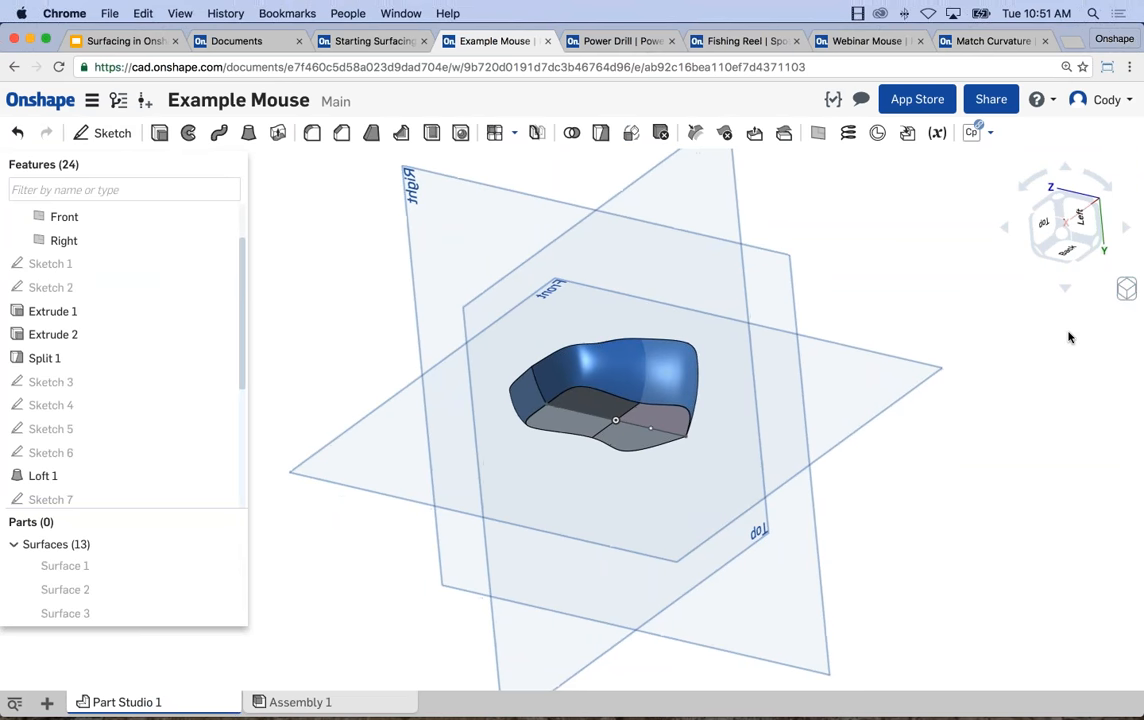
{"action": "left_click", "coordinate": [1126, 289]}
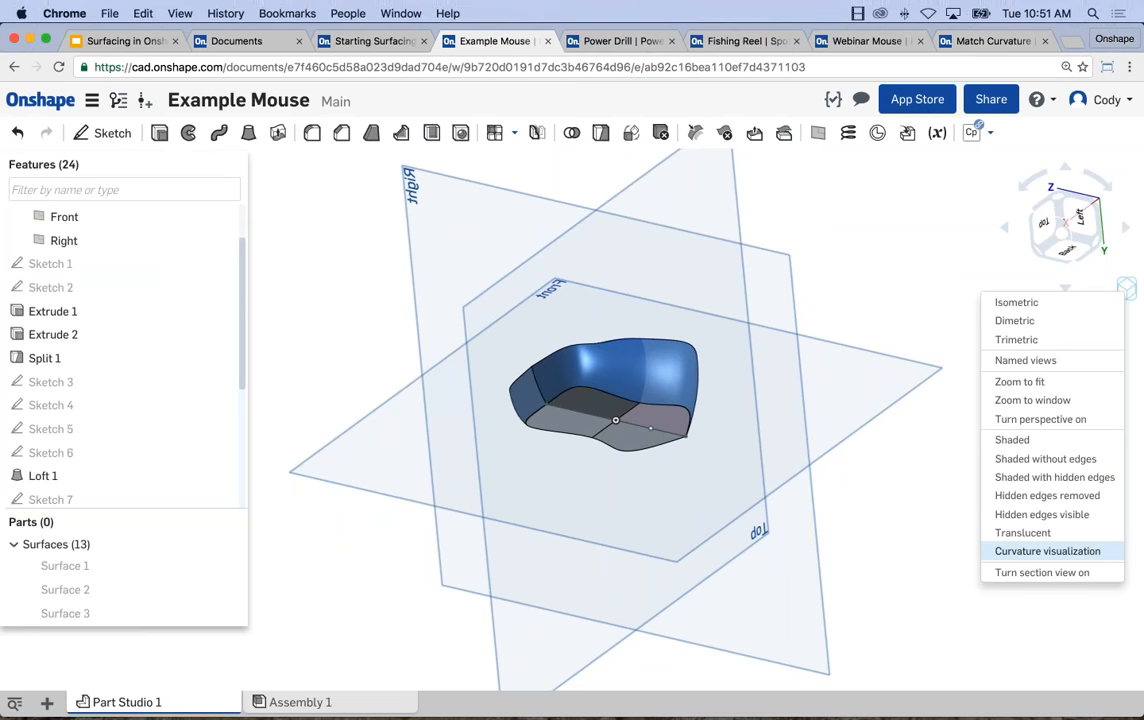
{"action": "left_click", "coordinate": [1046, 551]}
{"action": "right_click_drag", "start_coordinate": [720, 400], "coordinate": [680, 355]}
{"action": "middle_click_drag", "start_coordinate": [680, 355], "coordinate": [685, 406]}
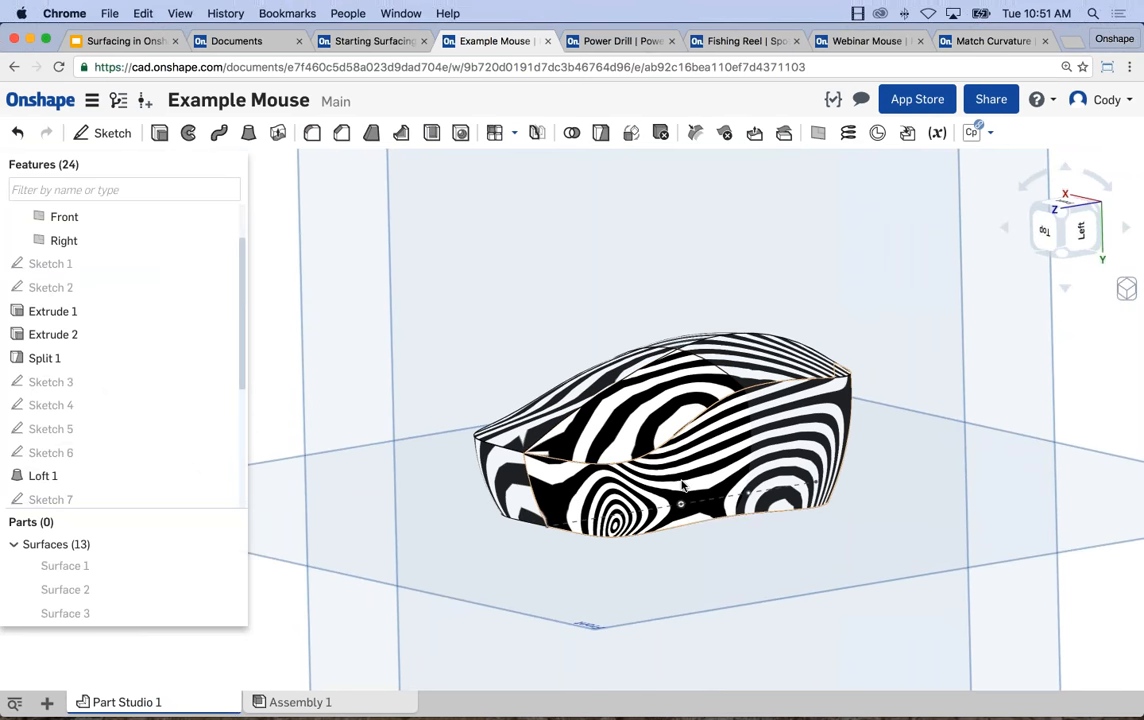
Switch the mouse's display back to Shaded and view the whole body from above at an angle.
{"action": "left_click", "coordinate": [1126, 292]}
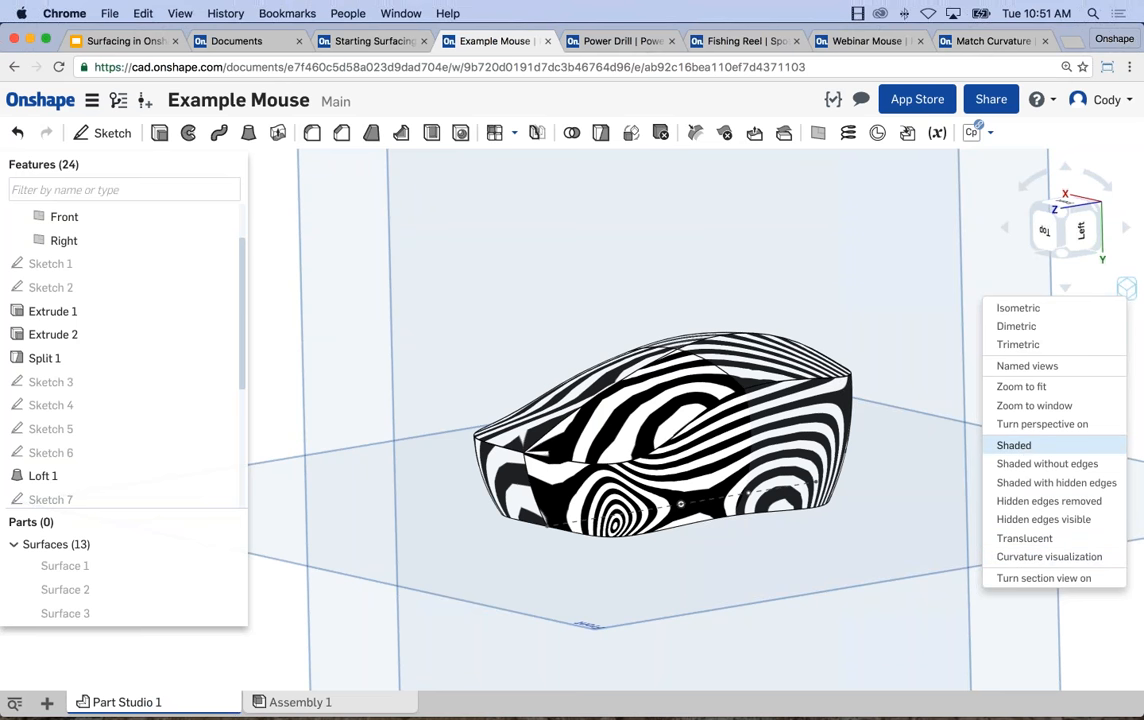
{"action": "left_click", "coordinate": [1013, 445]}
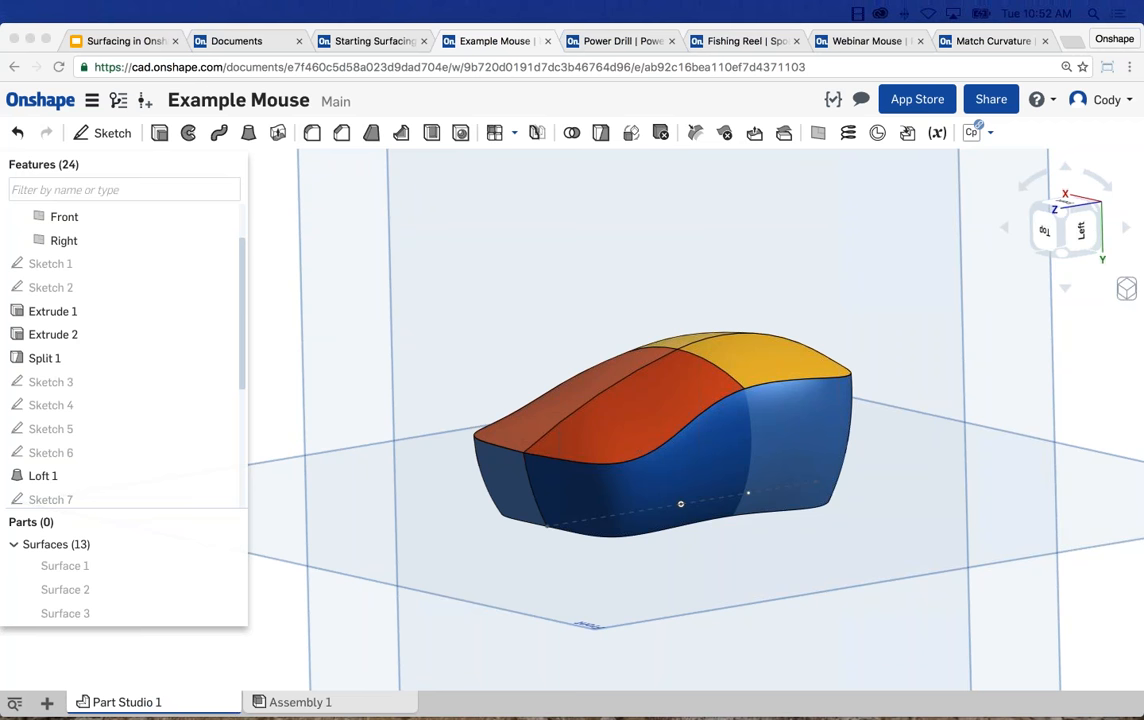
{"action": "scroll", "coordinate": [519, 329], "scroll_direction": "down", "scroll_amount": 4}
{"action": "right_click_drag", "start_coordinate": [519, 329], "coordinate": [543, 367]}
{"action": "middle_click_drag", "start_coordinate": [543, 367], "coordinate": [543, 374]}
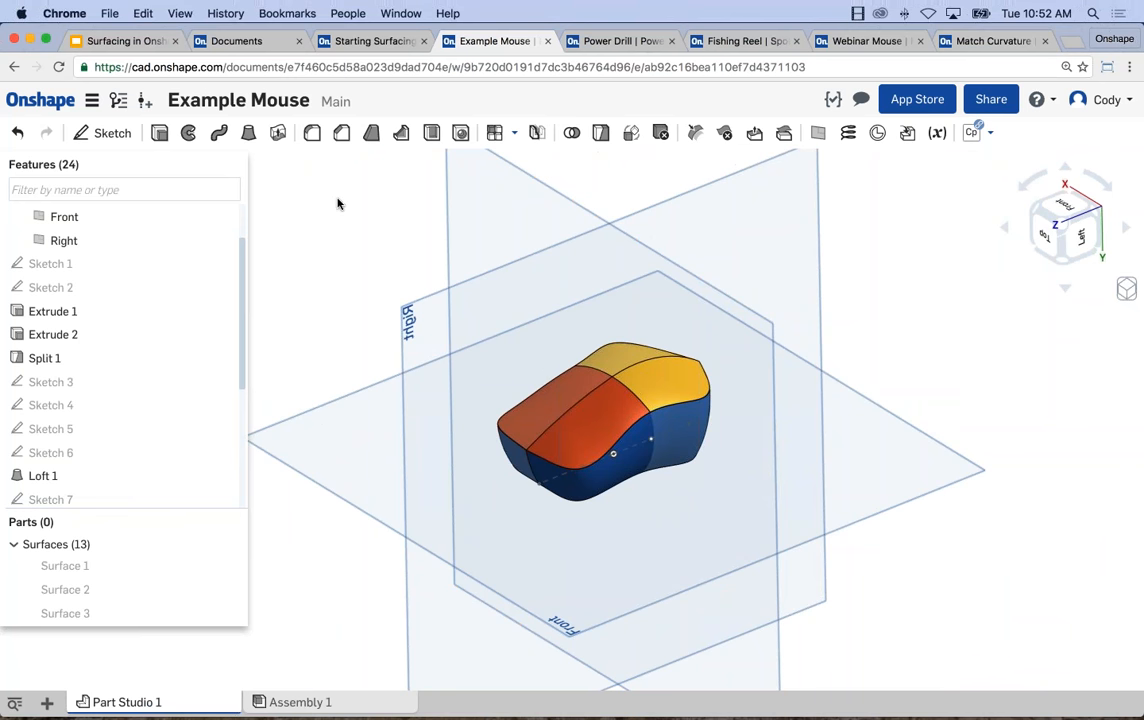
Thicken the Loft 4 underside face by 0.03 in as a new part.
{"action": "left_click", "coordinate": [279, 134]}
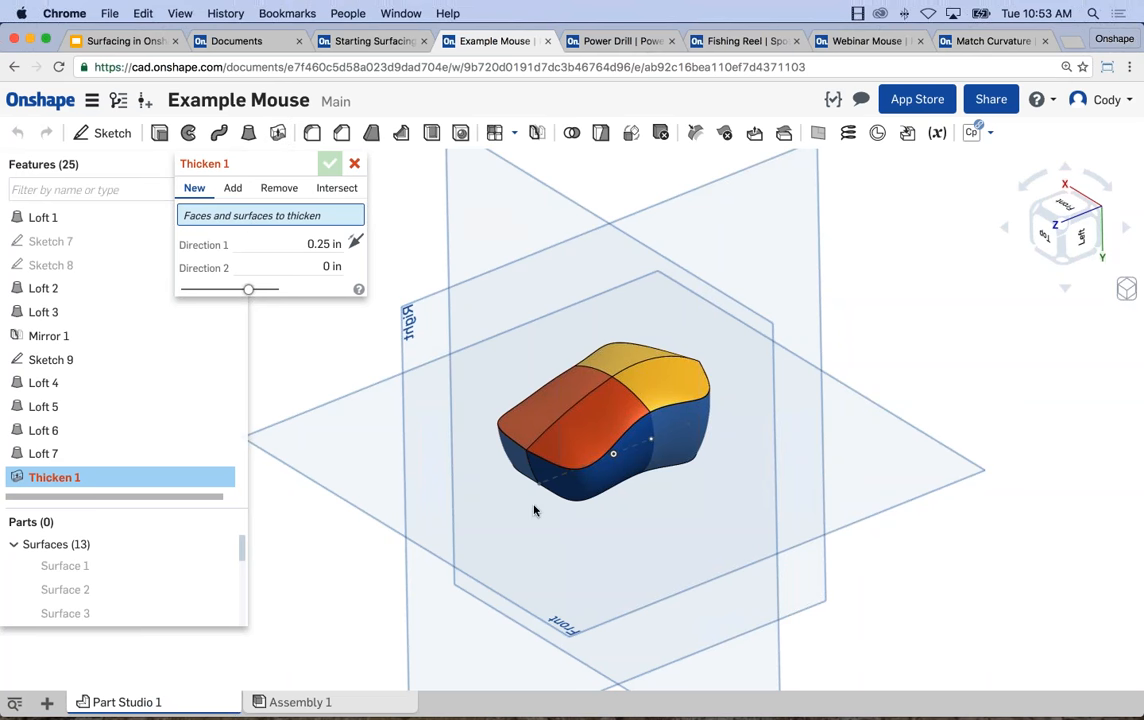
{"action": "right_click_drag", "start_coordinate": [546, 636], "coordinate": [565, 579]}
{"action": "left_click", "coordinate": [576, 572]}
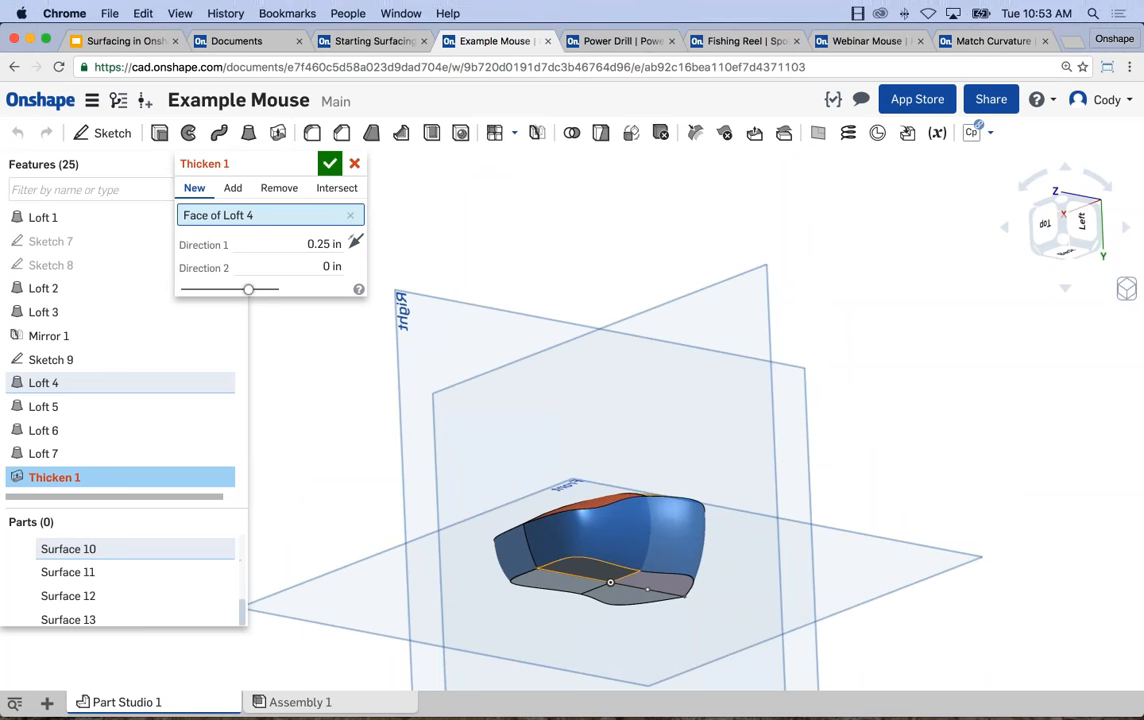
{"action": "scroll", "coordinate": [565, 568], "scroll_direction": "up", "scroll_amount": 5}
{"action": "right_click_drag", "start_coordinate": [565, 568], "coordinate": [429, 388]}
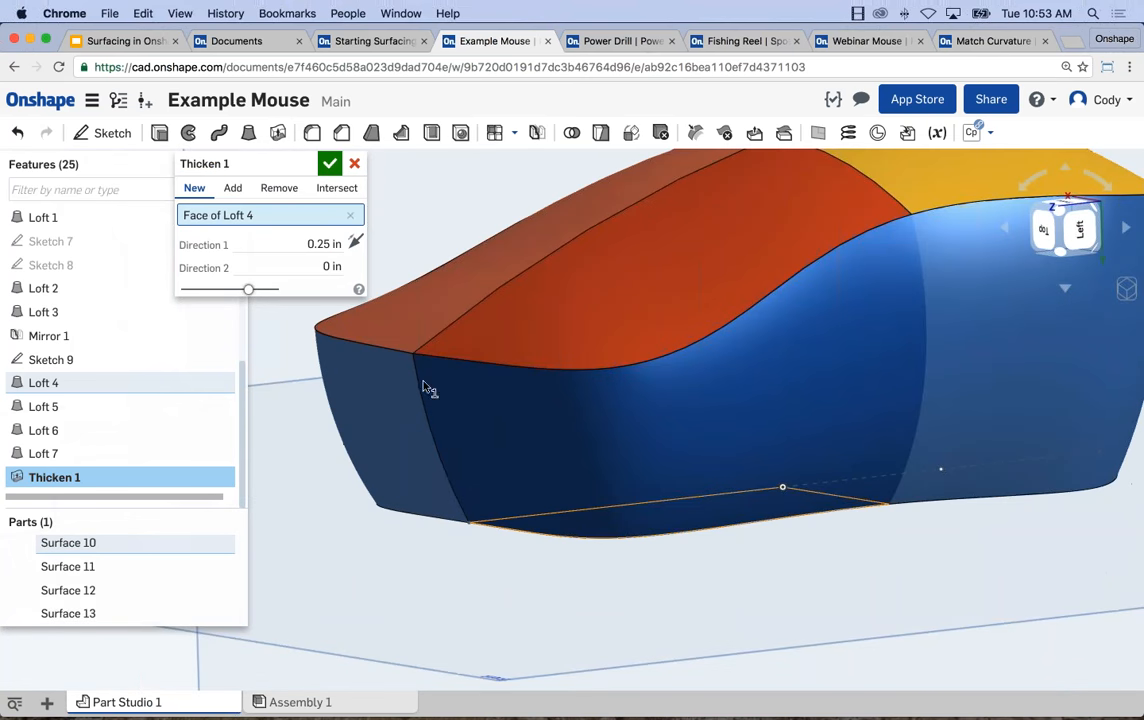
{"action": "left_click", "coordinate": [290, 243]}
{"action": "type", "text": ".03"}
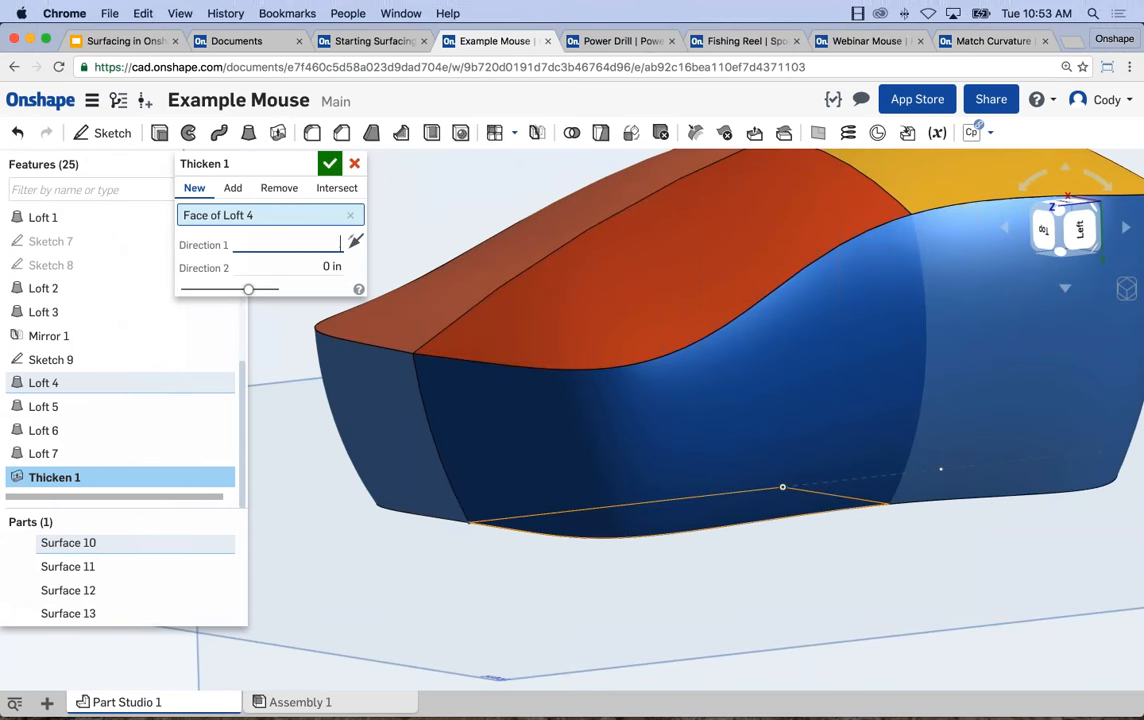
{"action": "key", "text": "Return"}
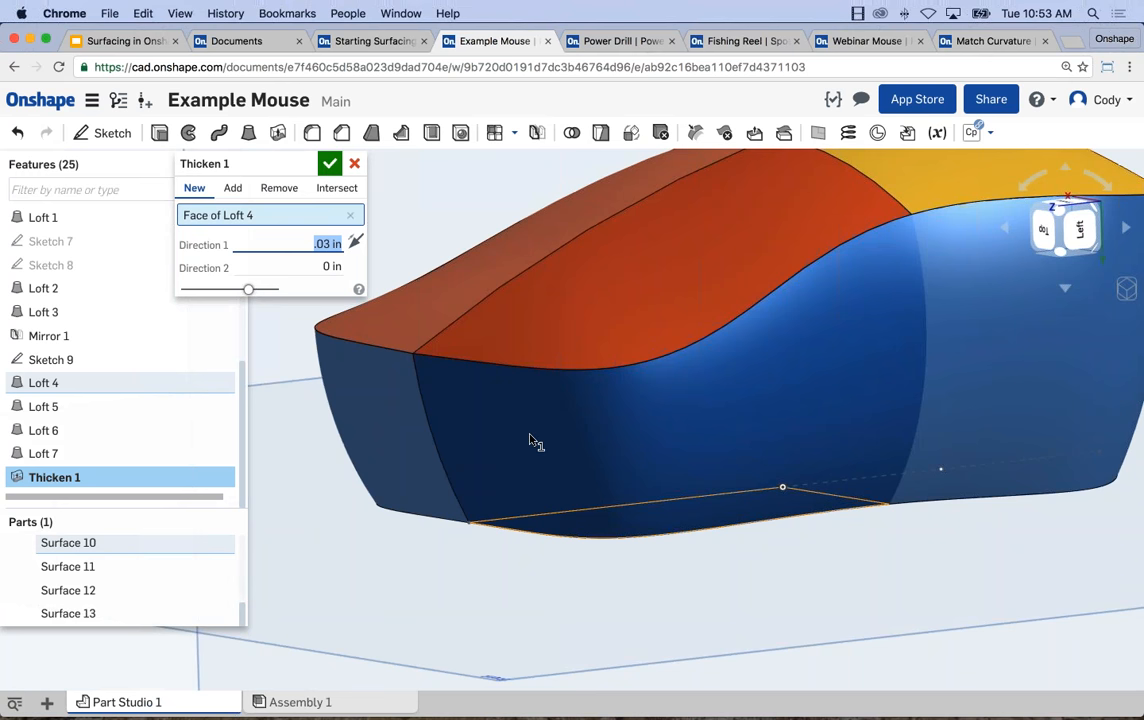
{"action": "scroll", "coordinate": [560, 460], "scroll_direction": "down", "scroll_amount": 3}
{"action": "left_click", "coordinate": [330, 163]}
Hide all surfaces and examine the edges and corner of the thickened underside plate up close.
{"action": "right_click_drag", "start_coordinate": [416, 256], "coordinate": [460, 350]}
{"action": "right_click", "coordinate": [145, 546]}
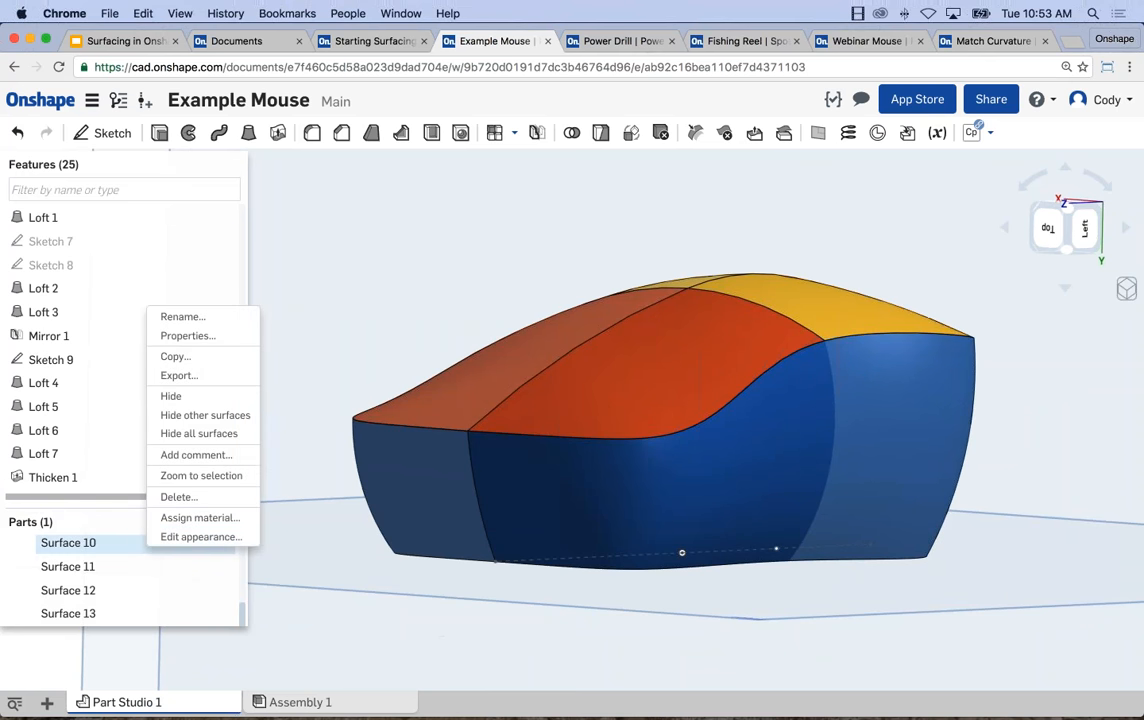
{"action": "left_click", "coordinate": [190, 434]}
{"action": "right_click_drag", "start_coordinate": [583, 611], "coordinate": [620, 562]}
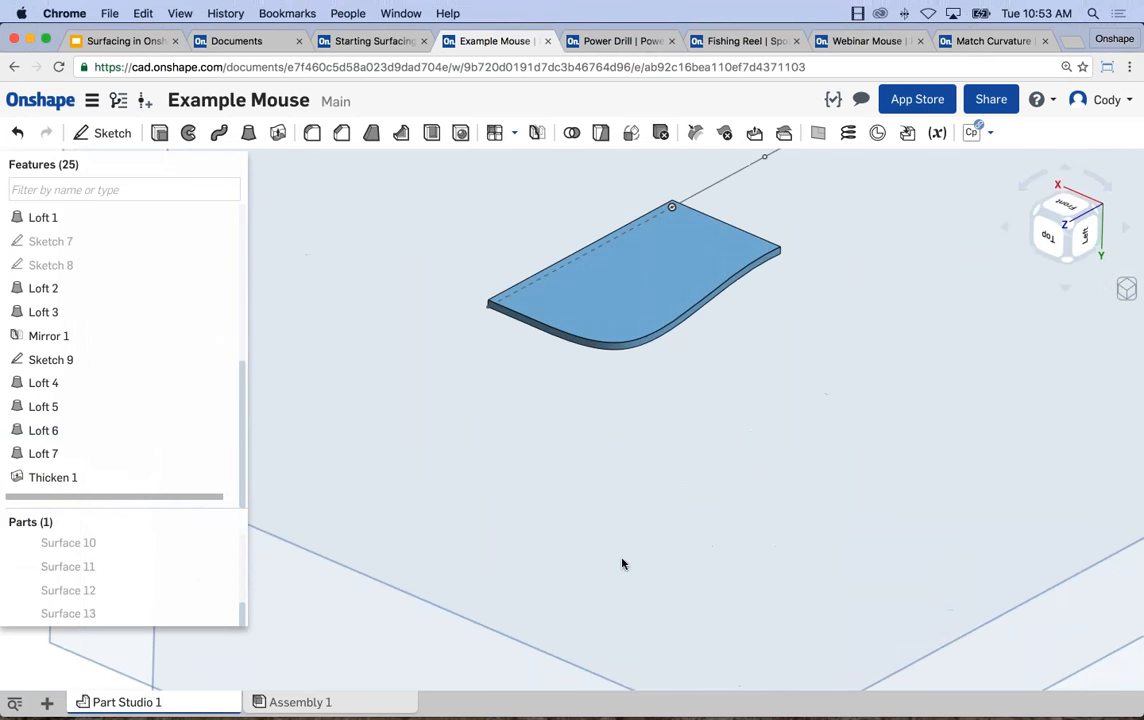
{"action": "scroll", "coordinate": [633, 370], "scroll_direction": "up", "scroll_amount": 5}
{"action": "scroll", "coordinate": [580, 370], "scroll_direction": "up", "scroll_amount": 5}
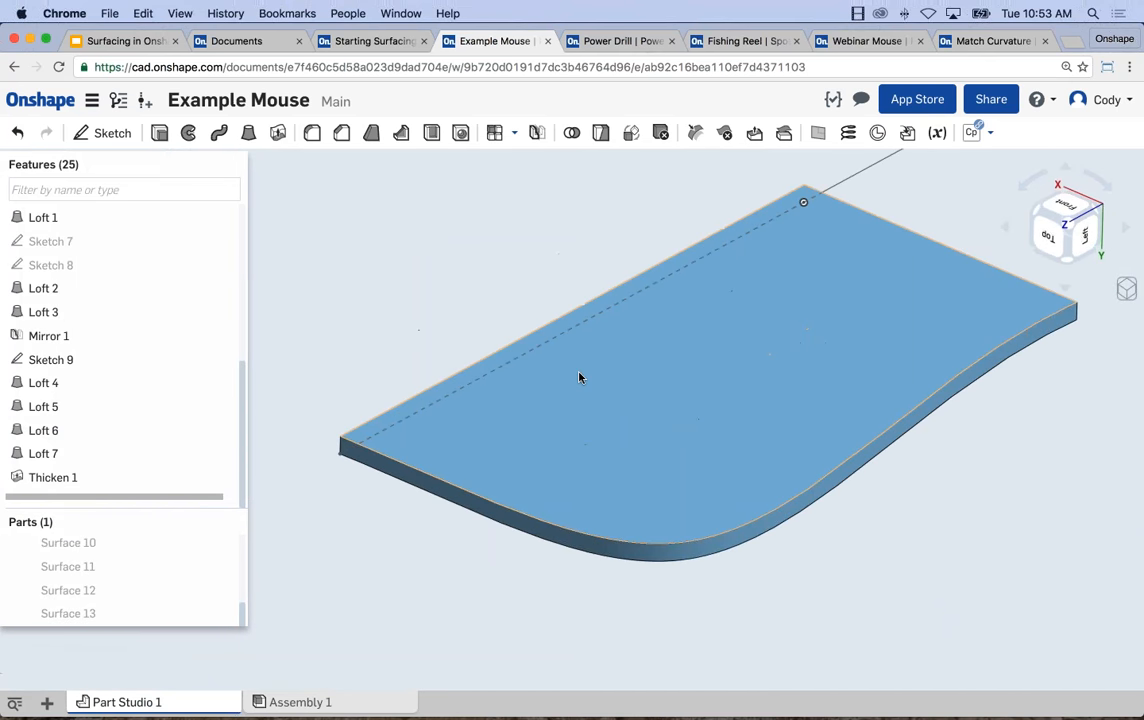
{"action": "scroll", "coordinate": [333, 445], "scroll_direction": "up", "scroll_amount": 2}
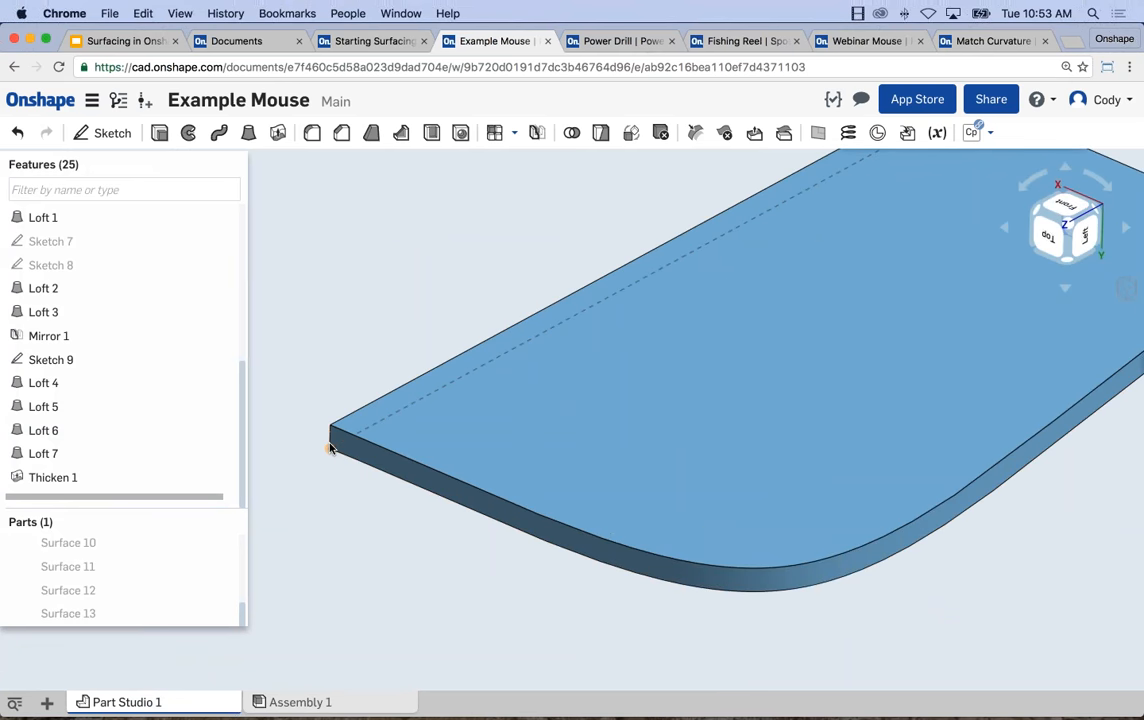
{"action": "key", "text": "f"}
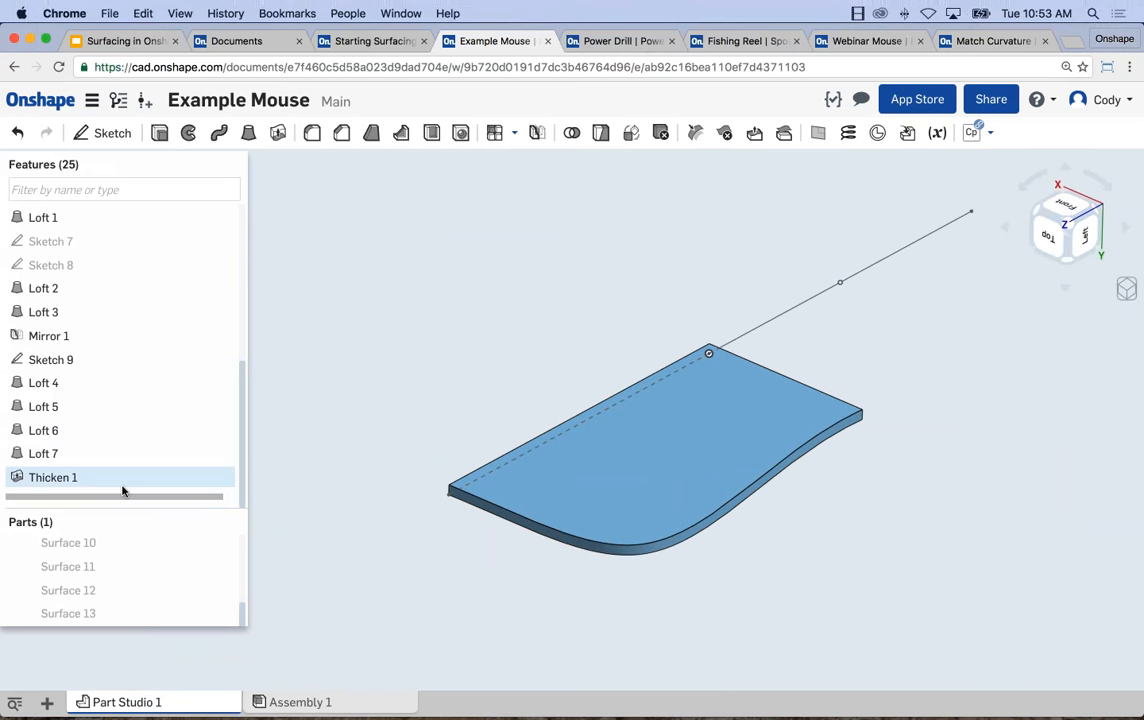
Show all surfaces again and thicken the Loft 5 underside face by 0.03 in as a new part.
{"action": "right_click", "coordinate": [100, 542]}
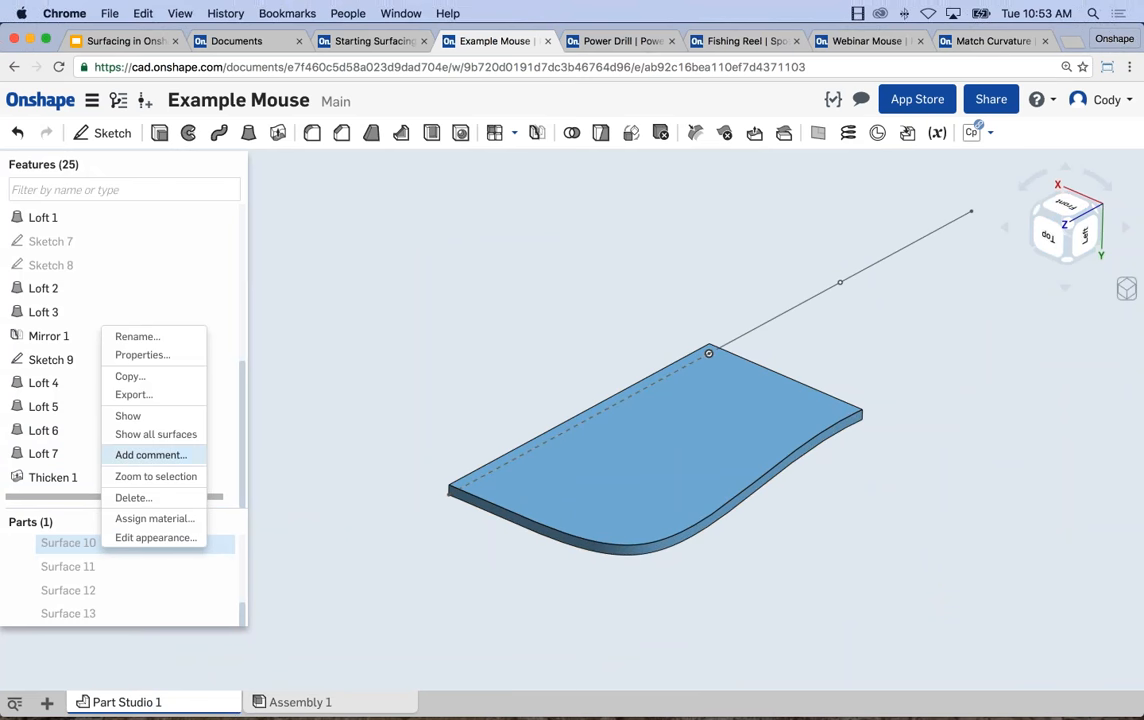
{"action": "left_click", "coordinate": [150, 434]}
{"action": "scroll", "coordinate": [418, 471], "scroll_direction": "down", "scroll_amount": 4}
{"action": "middle_click_drag", "start_coordinate": [498, 539], "coordinate": [576, 557]}
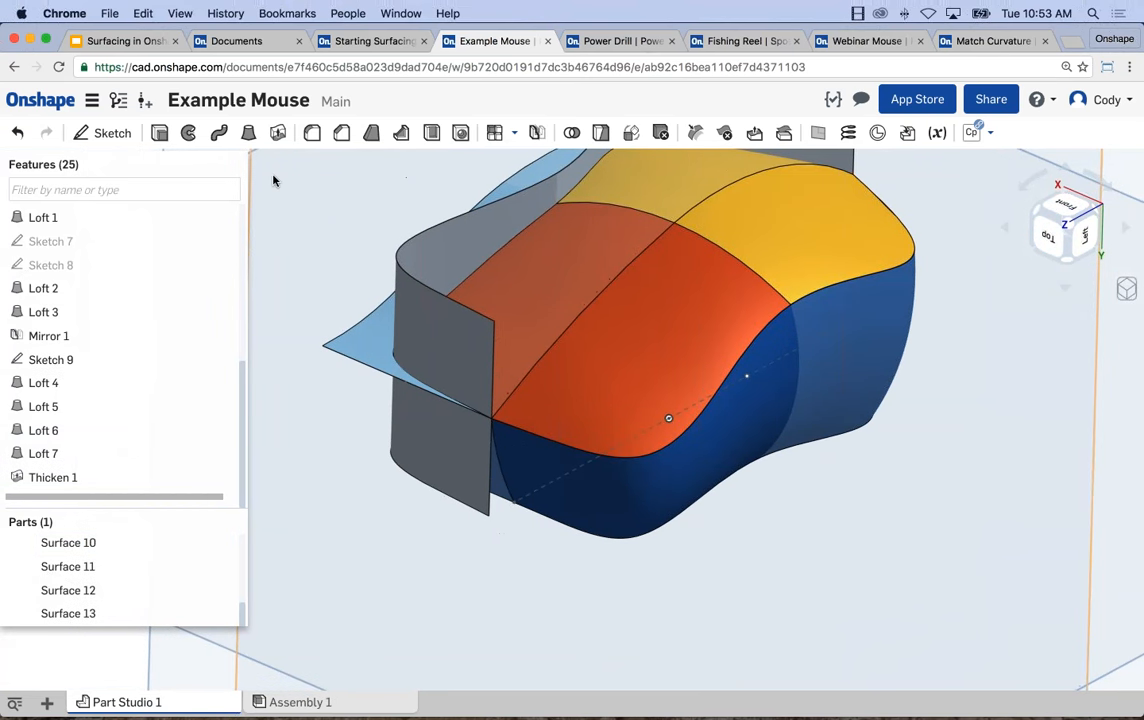
{"action": "left_click", "coordinate": [279, 137]}
{"action": "right_click_drag", "start_coordinate": [356, 404], "coordinate": [575, 516]}
{"action": "left_click", "coordinate": [575, 516]}
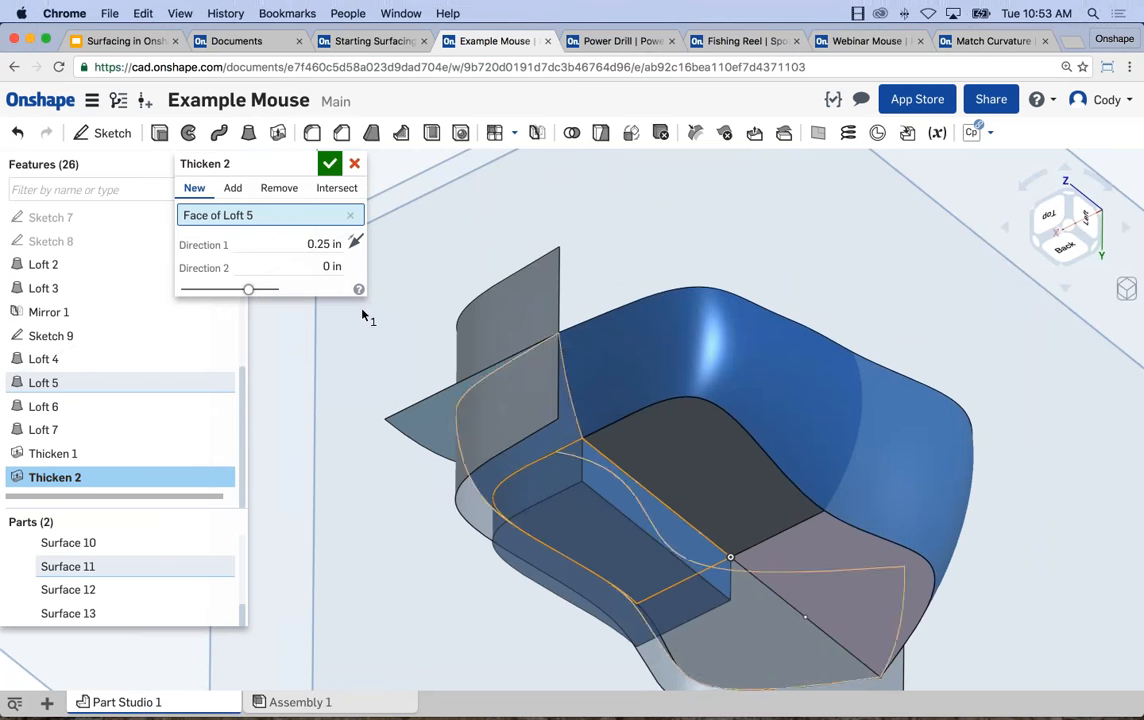
{"action": "type", "text": ".03"}
{"action": "key", "text": "Return"}
{"action": "left_click", "coordinate": [329, 163]}
Thicken the Loft 7 underside face by 0.03 in, adding it to Part 2.
{"action": "left_click", "coordinate": [277, 140]}
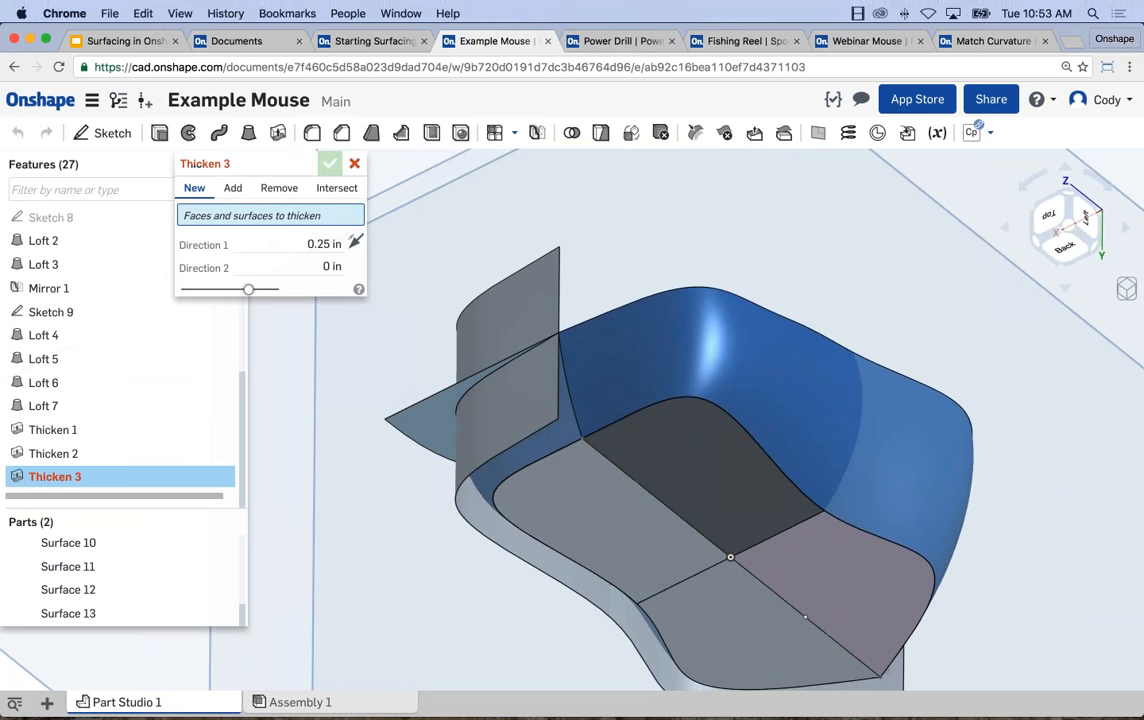
{"action": "left_click", "coordinate": [298, 247]}
{"action": "type", "text": ".03"}
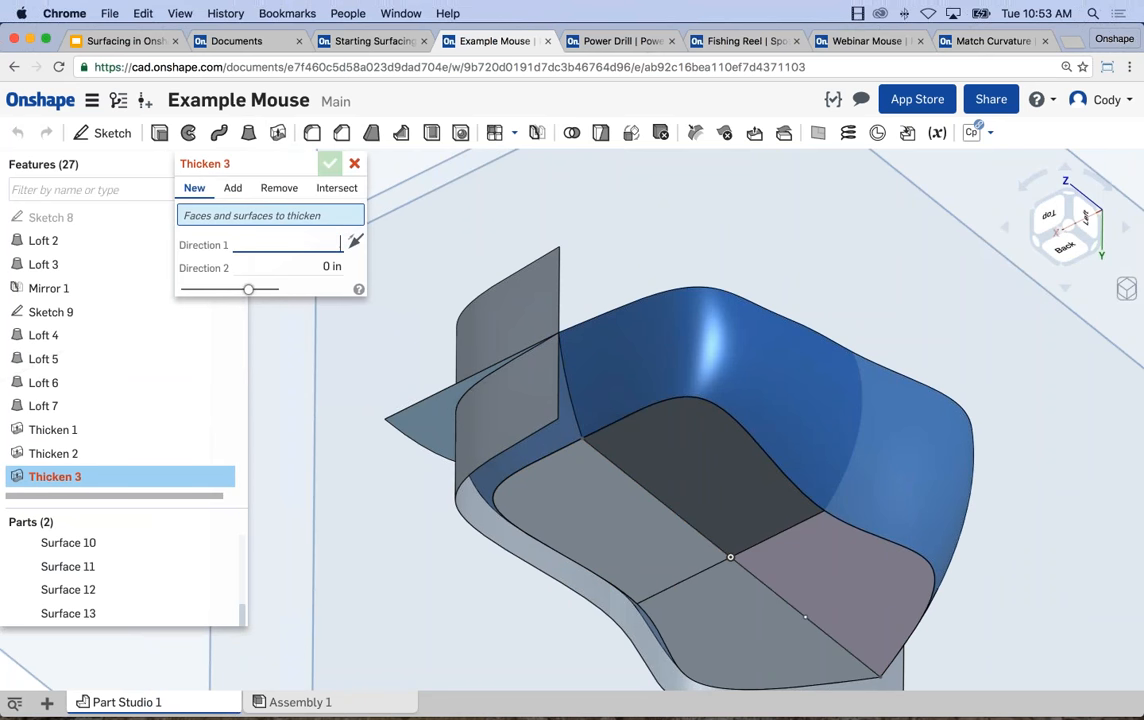
{"action": "key", "text": "Return"}
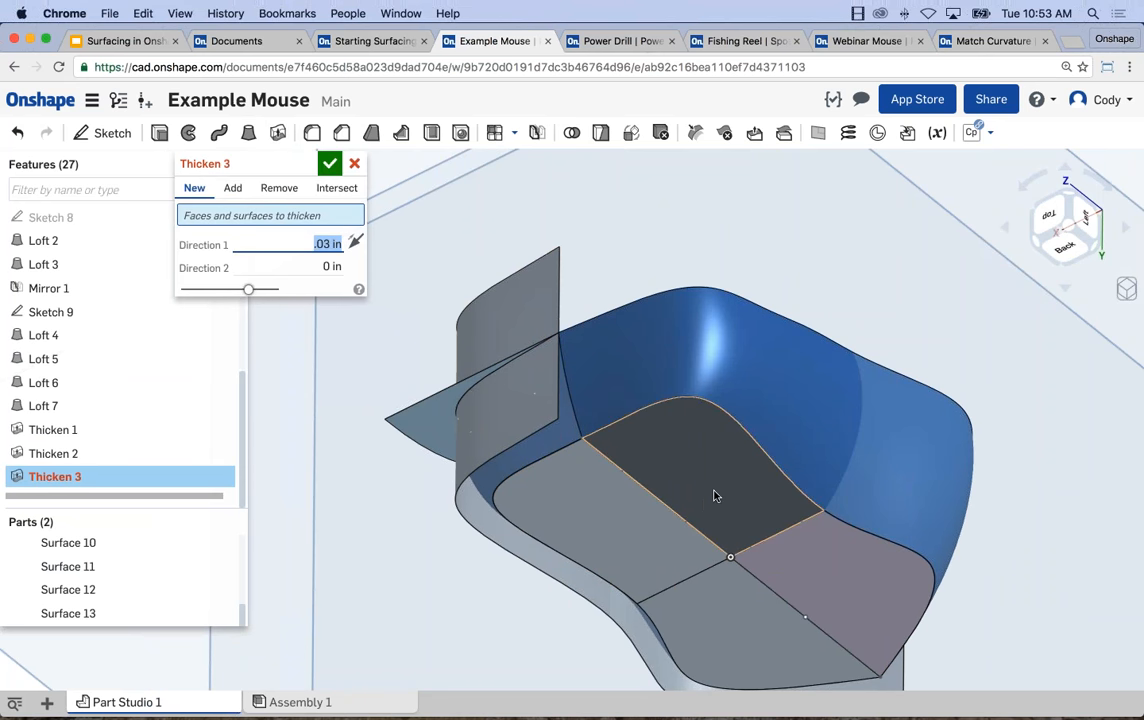
{"action": "left_click", "coordinate": [741, 626]}
{"action": "right_click_drag", "start_coordinate": [741, 626], "coordinate": [434, 477]}
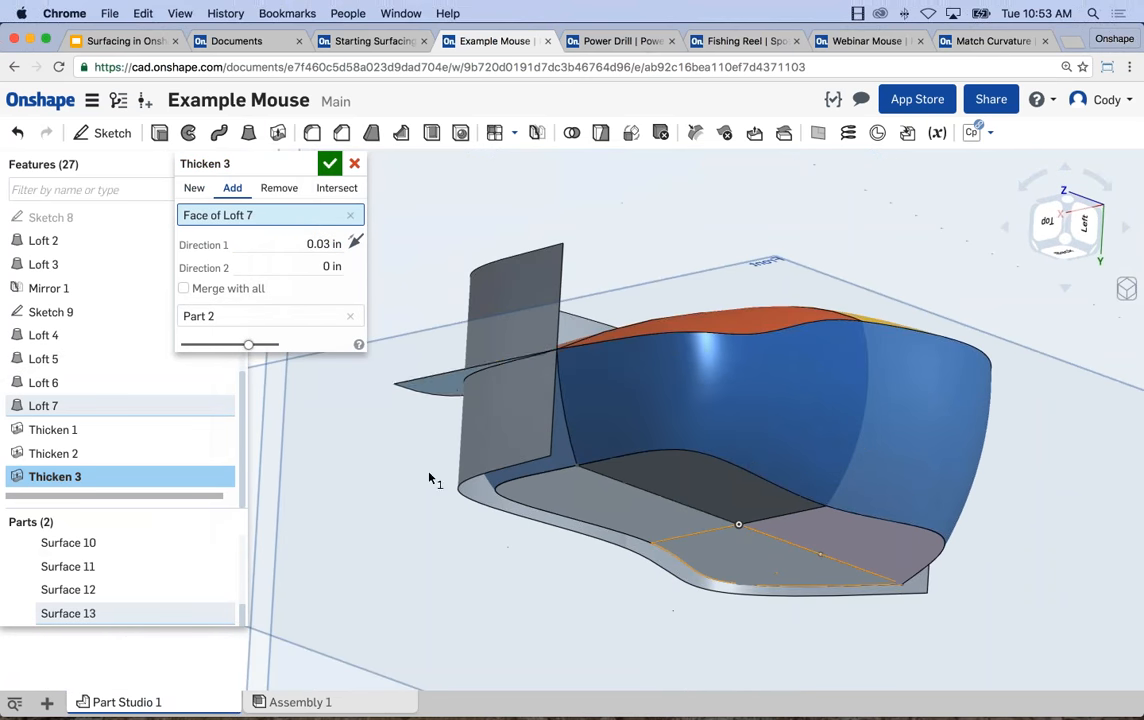
{"action": "left_click", "coordinate": [330, 163]}
{"action": "right_click_drag", "start_coordinate": [638, 396], "coordinate": [643, 462]}
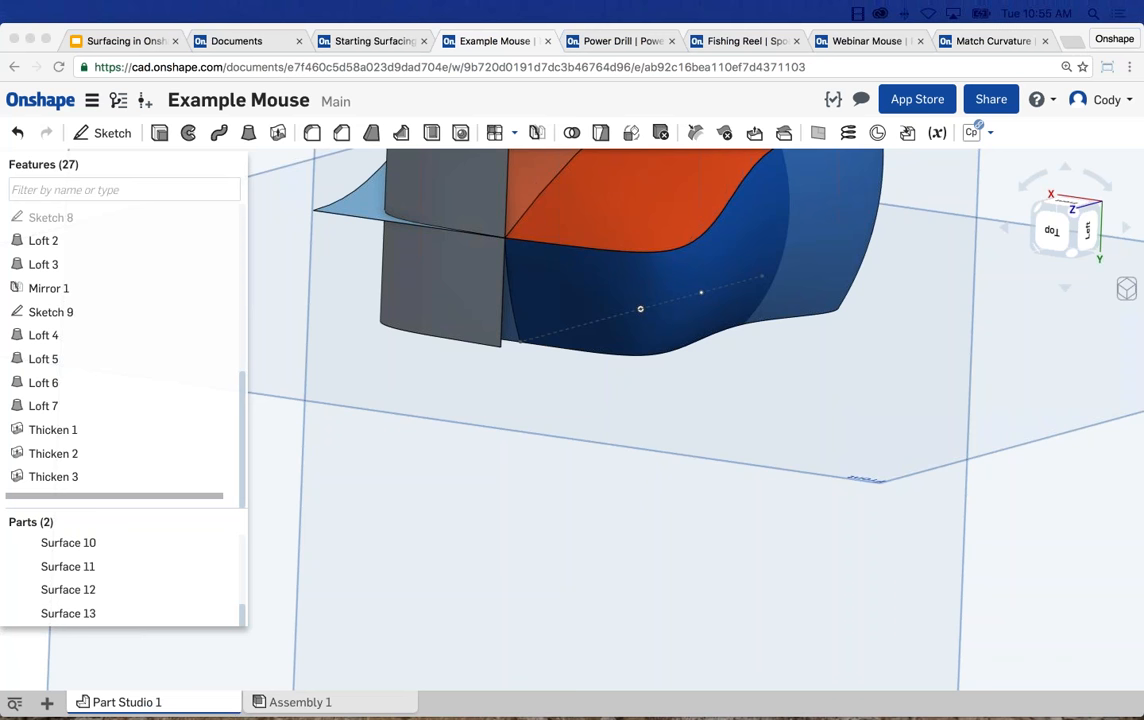
{"action": "left_click", "coordinate": [513, 454]}
{"action": "right_click_drag", "start_coordinate": [953, 381], "coordinate": [854, 353]}
{"action": "middle_click_drag", "start_coordinate": [854, 353], "coordinate": [848, 449]}
{"action": "scroll", "coordinate": [820, 555], "scroll_direction": "down", "scroll_amount": 4}
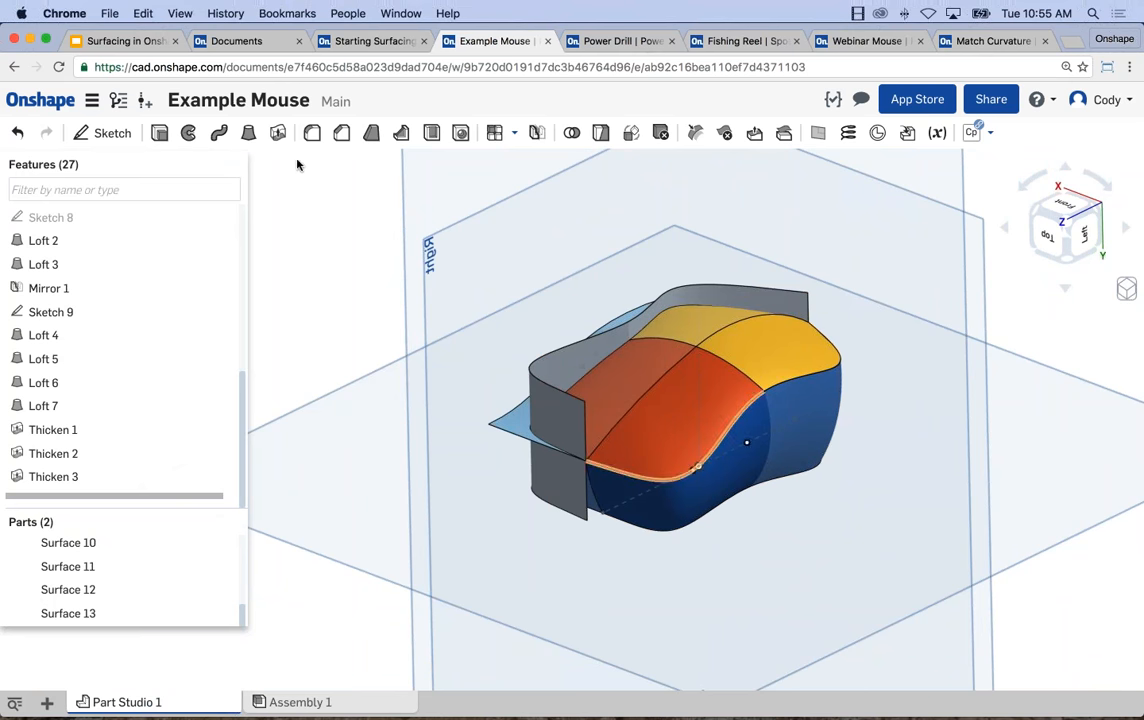
{"action": "right_click_drag", "start_coordinate": [260, 585], "coordinate": [345, 645]}
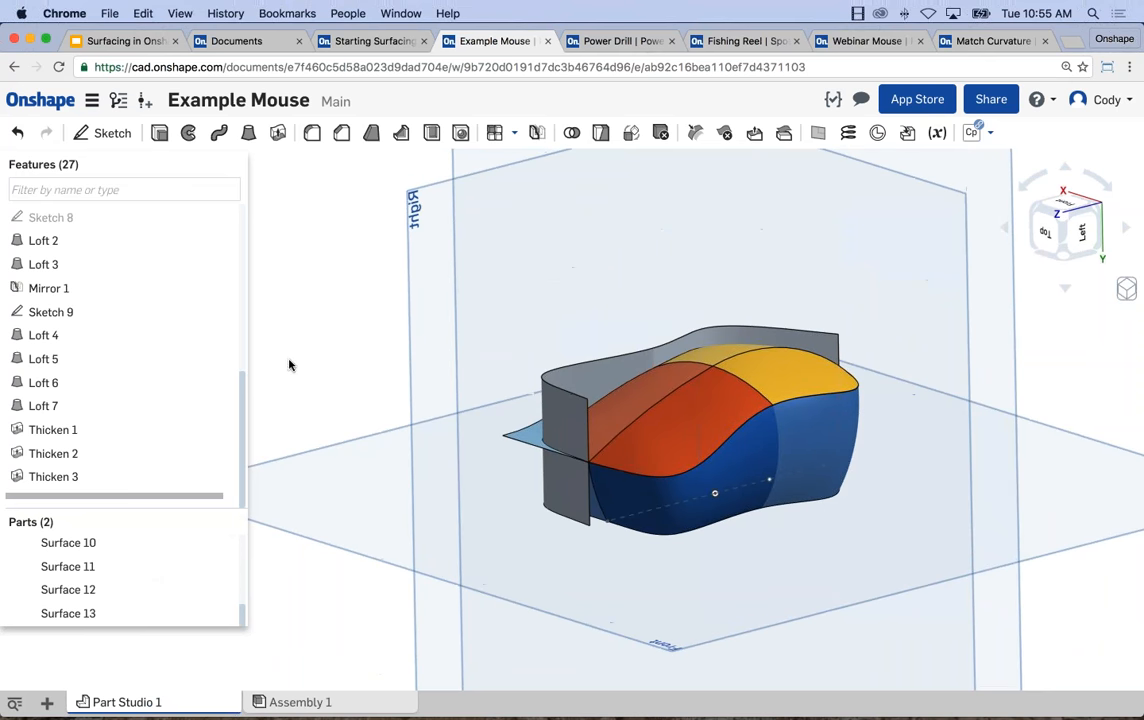
{"action": "right_click_drag", "start_coordinate": [358, 436], "coordinate": [281, 508]}
Hide all surfaces and thicken Surface 12, the last quarter of the underside, by 0.03 in as a new part.
{"action": "right_click", "coordinate": [157, 562]}
{"action": "left_click", "coordinate": [190, 445]}
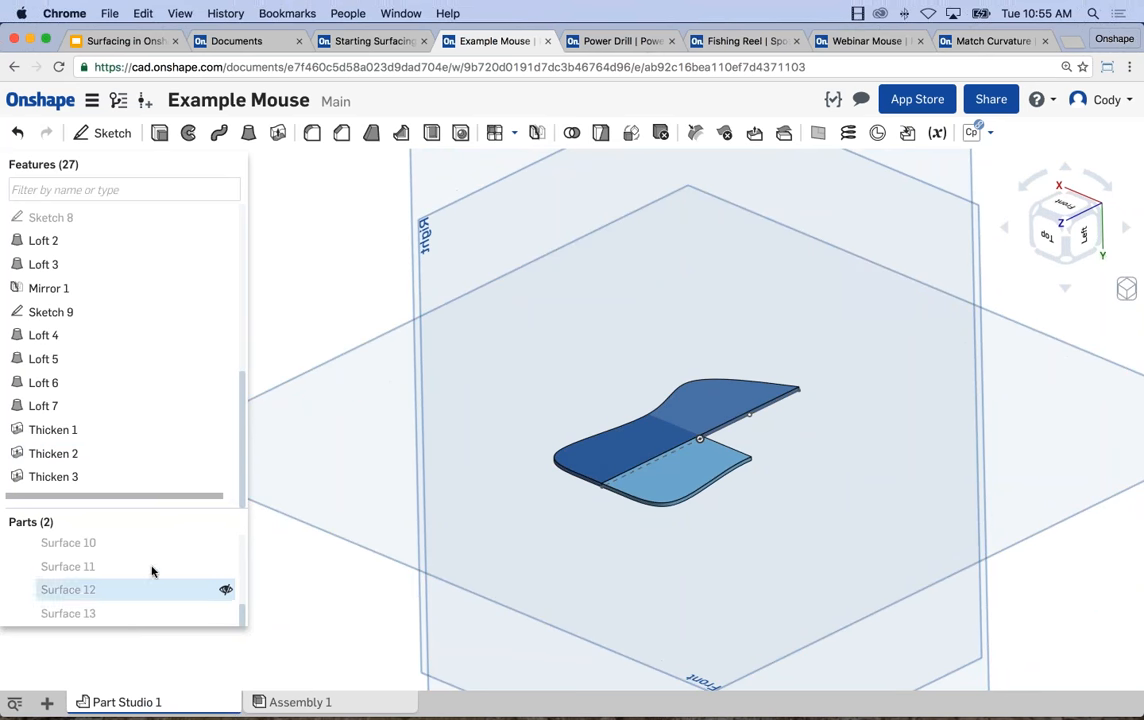
{"action": "scroll", "coordinate": [87, 541], "scroll_direction": "up", "scroll_amount": 1}
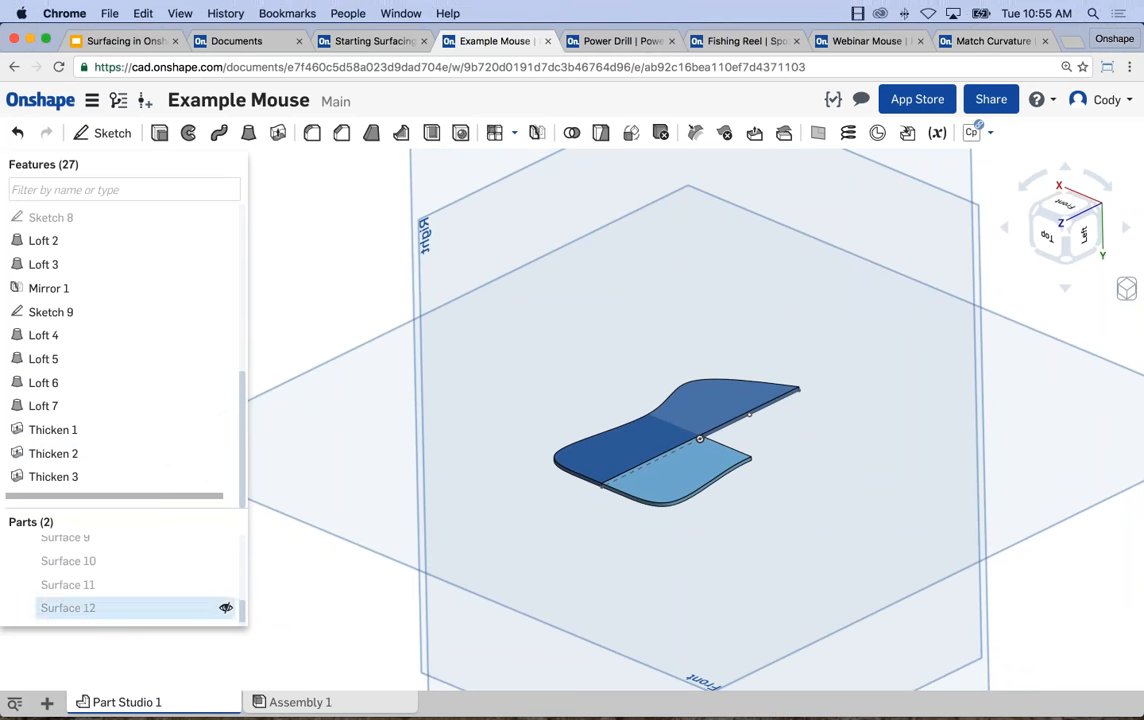
{"action": "scroll", "coordinate": [94, 600], "scroll_direction": "down", "scroll_amount": 1}
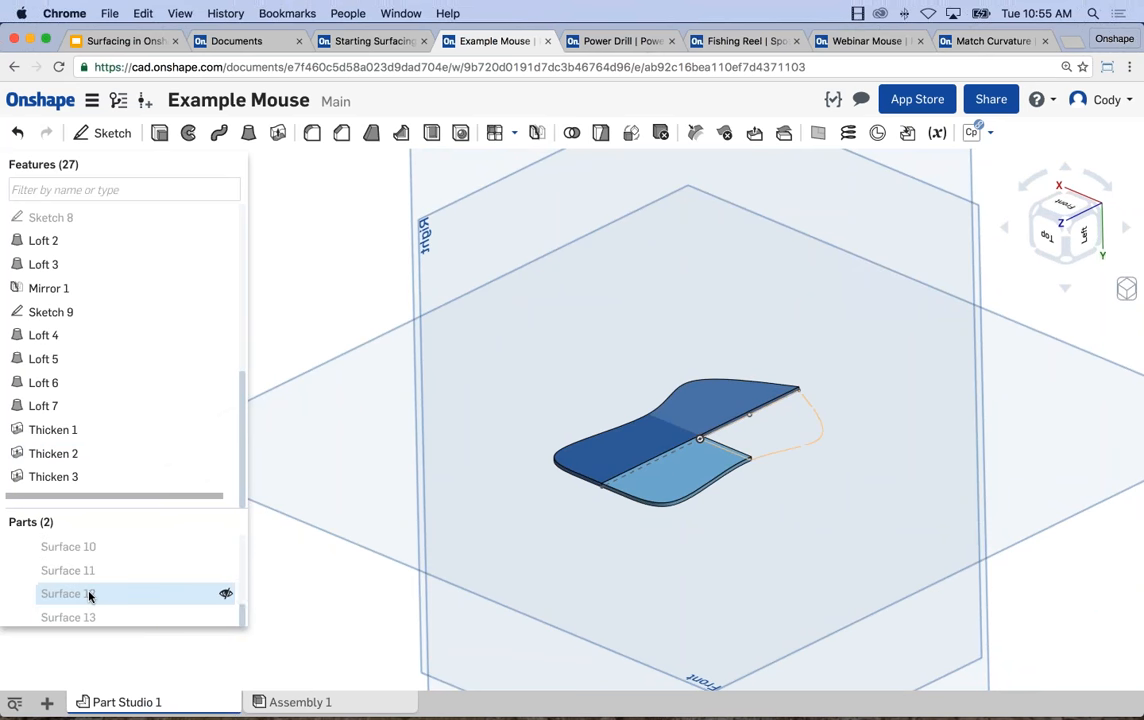
{"action": "left_click", "coordinate": [88, 593]}
{"action": "left_click", "coordinate": [278, 132]}
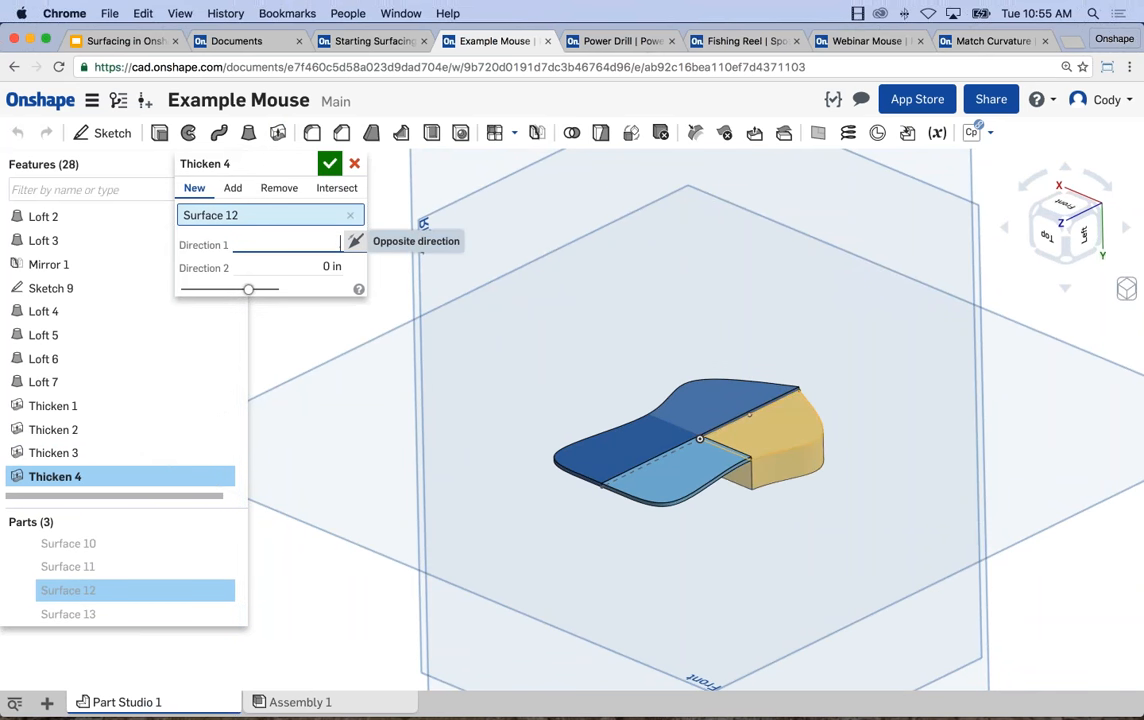
{"action": "type", "text": "0.03"}
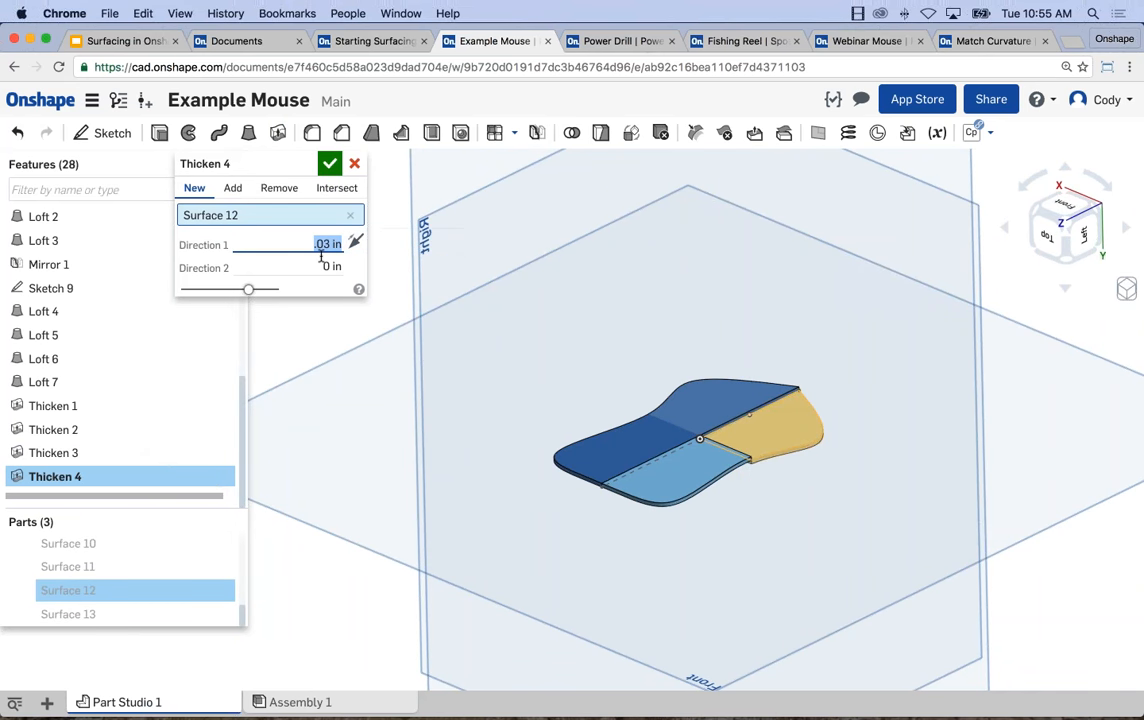
{"action": "left_click", "coordinate": [329, 163]}
{"action": "middle_click_drag", "start_coordinate": [351, 213], "coordinate": [346, 228]}
Start a surface Loft and show all hidden surfaces.
{"action": "left_click", "coordinate": [248, 133]}
{"action": "left_click", "coordinate": [315, 188]}
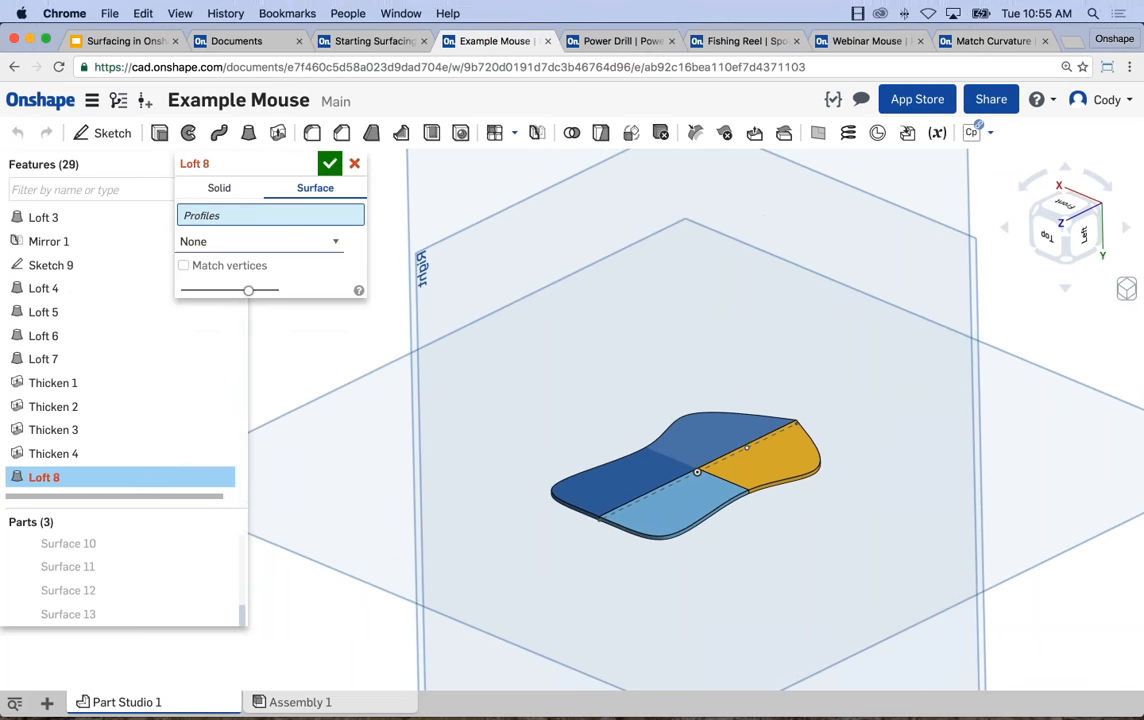
{"action": "scroll", "coordinate": [243, 603], "scroll_direction": "up", "scroll_amount": 3}
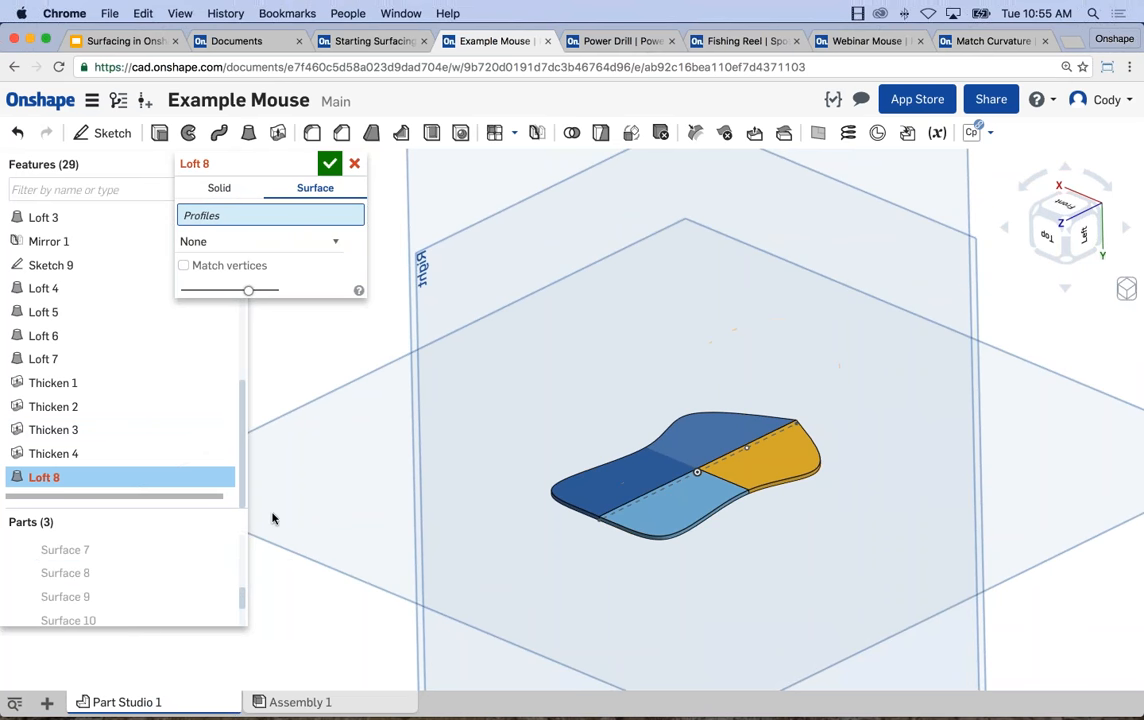
{"action": "right_click", "coordinate": [148, 597]}
{"action": "left_click", "coordinate": [197, 522]}
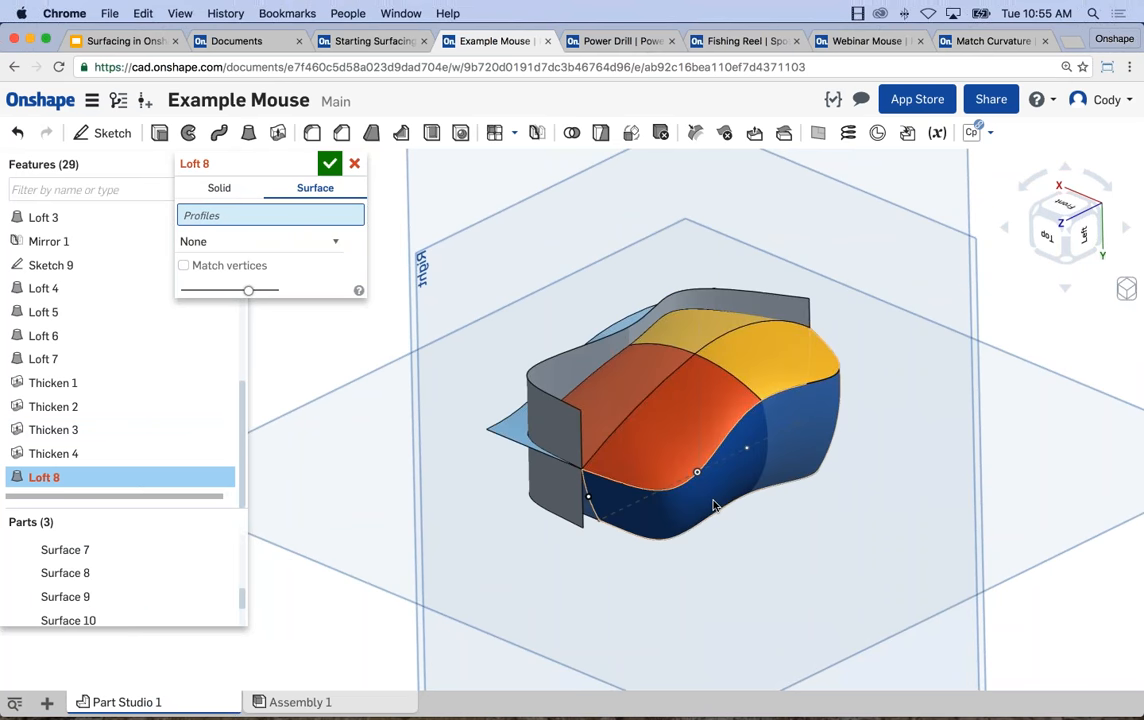
{"action": "left_click", "coordinate": [650, 515]}
{"action": "right_click_drag", "start_coordinate": [623, 560], "coordinate": [436, 528]}
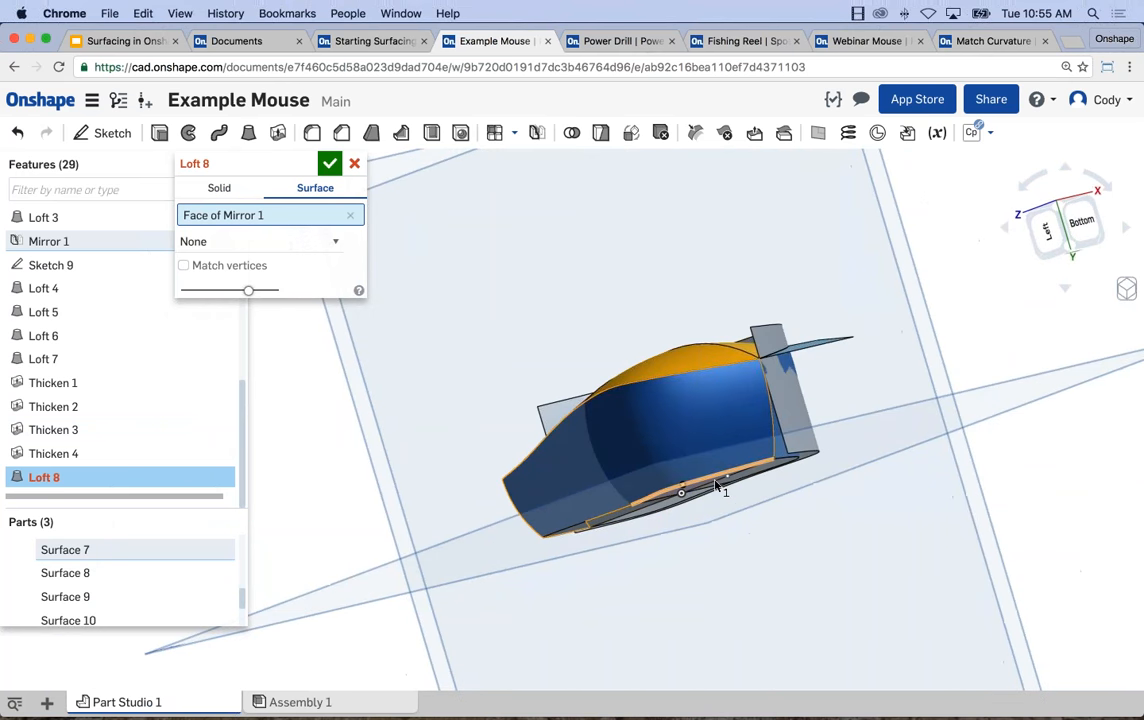
{"action": "left_click", "coordinate": [783, 455]}
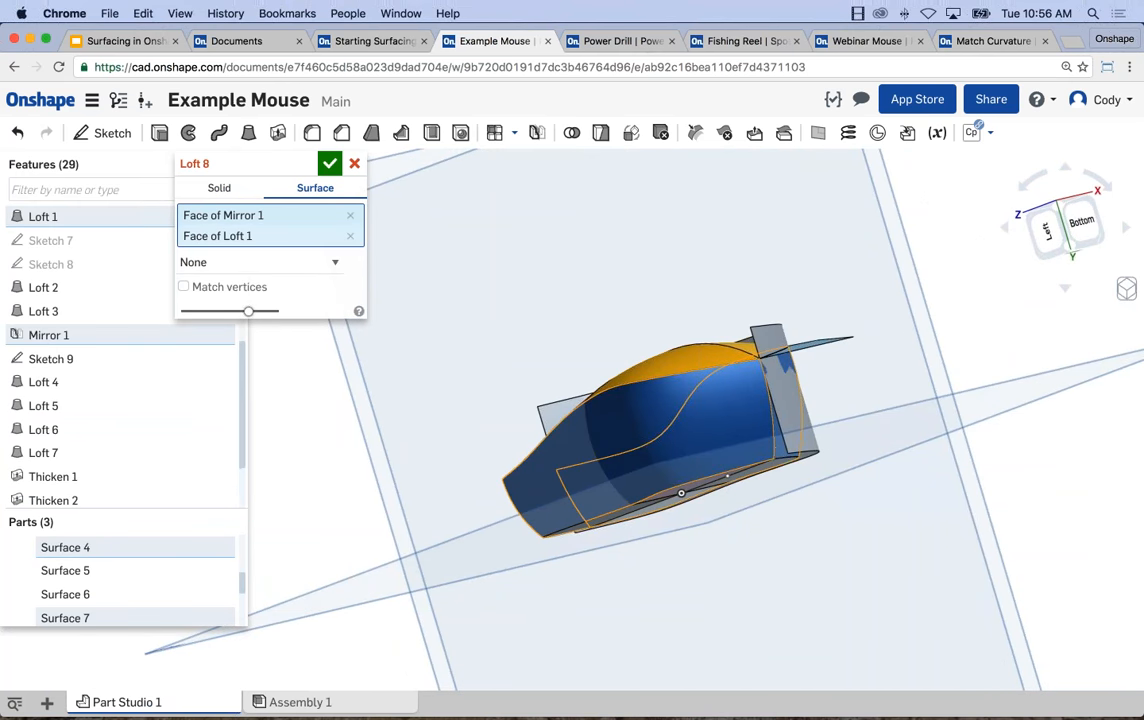
{"action": "left_click", "coordinate": [329, 163]}
Thicken the Mirror 1 and Loft 1 side wall faces together by 0.03 in as new parts.
{"action": "left_click", "coordinate": [278, 132]}
{"action": "right_click", "coordinate": [142, 570]}
{"action": "left_click", "coordinate": [184, 636]}
{"action": "right_click_drag", "start_coordinate": [680, 470], "coordinate": [645, 421]}
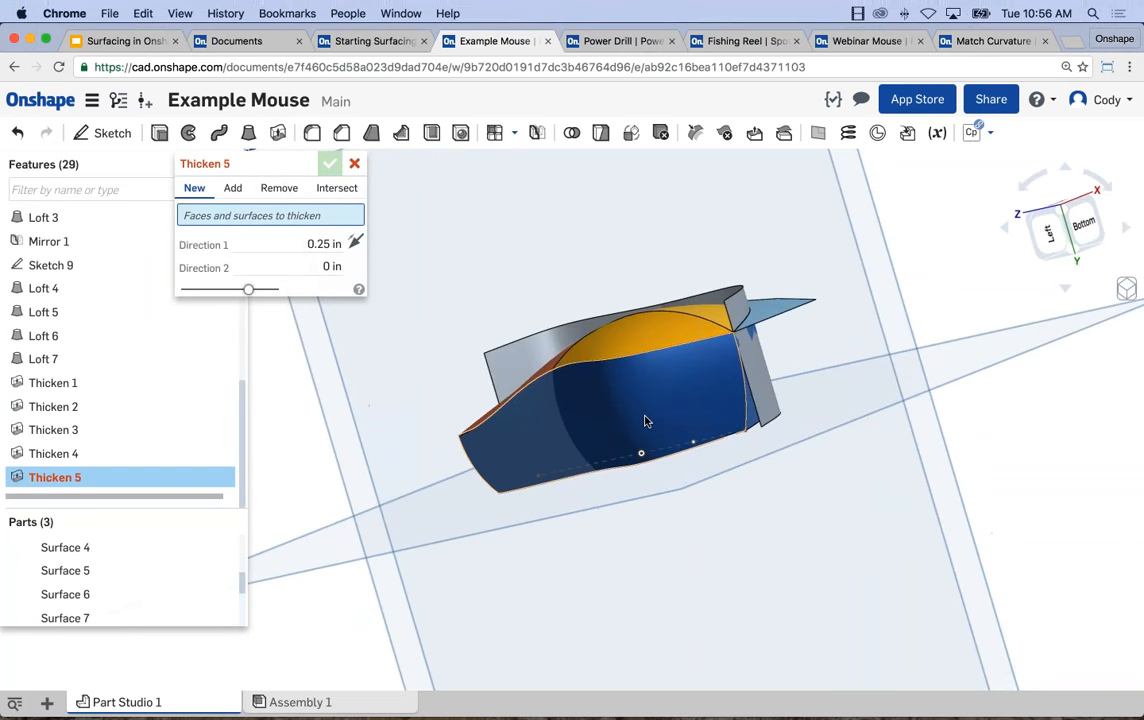
{"action": "left_click", "coordinate": [645, 421]}
{"action": "left_click_drag", "start_coordinate": [307, 245], "coordinate": [356, 243]}
{"action": "key", "text": "BackSpace"}
{"action": "type", "text": ".03"}
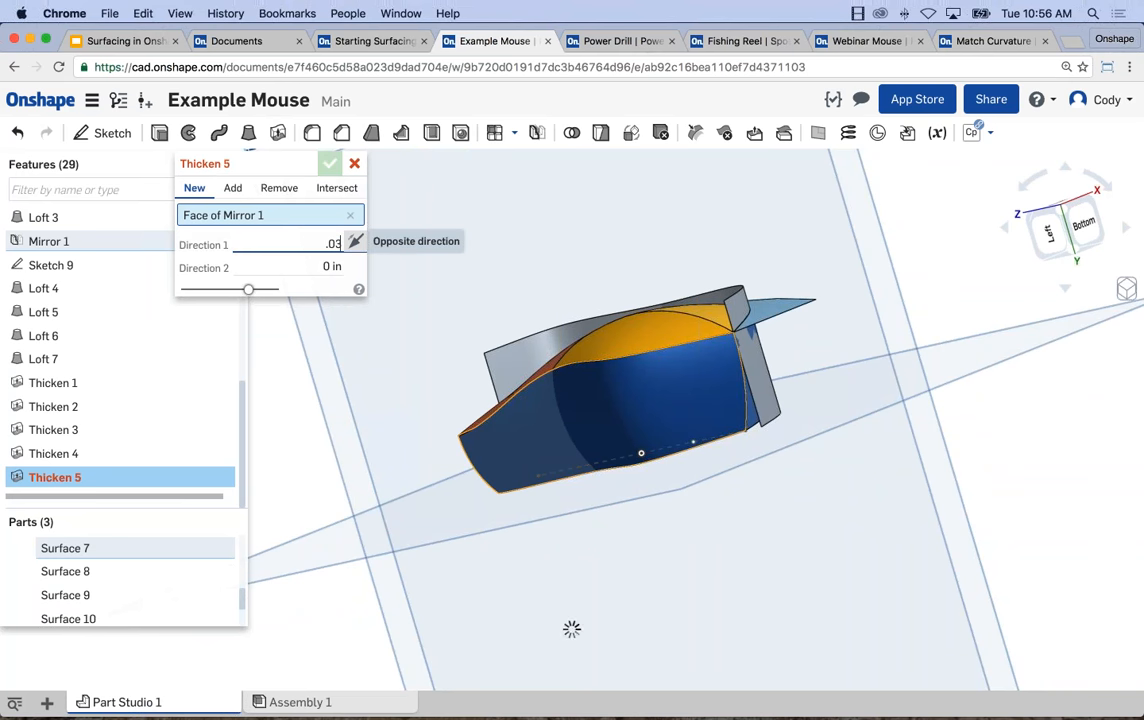
{"action": "right_click_drag", "start_coordinate": [647, 425], "coordinate": [712, 476]}
{"action": "key", "text": "Return"}
{"action": "scroll", "coordinate": [743, 436], "scroll_direction": "down", "scroll_amount": 3}
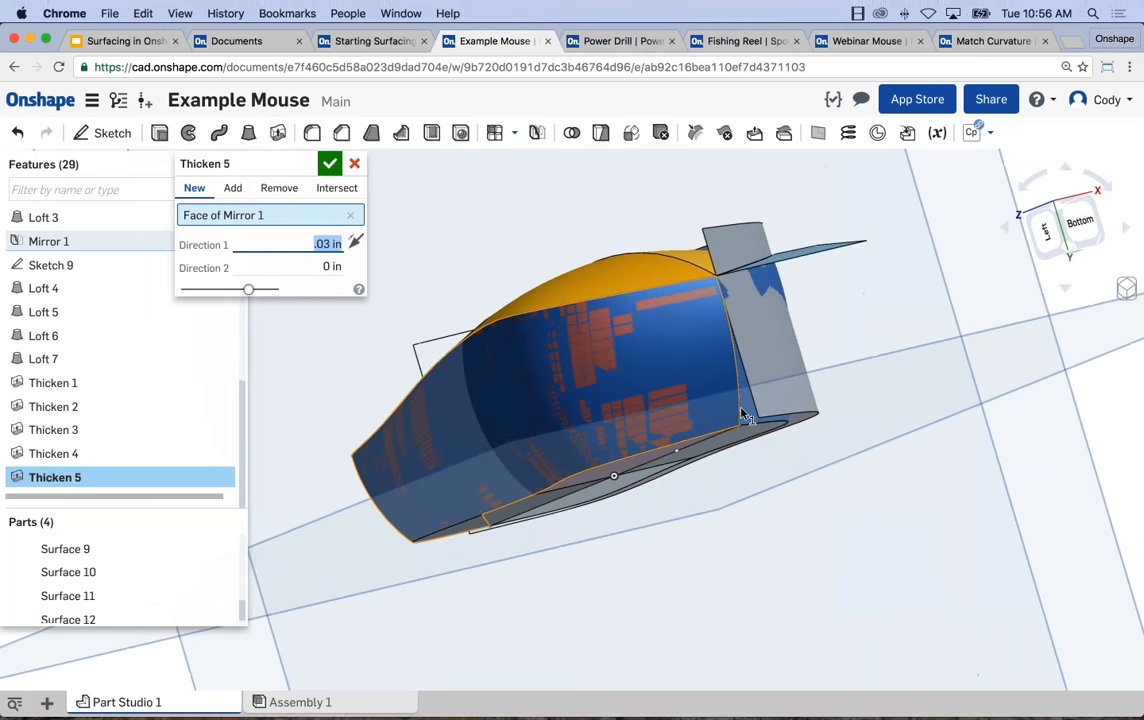
{"action": "left_click", "coordinate": [735, 409]}
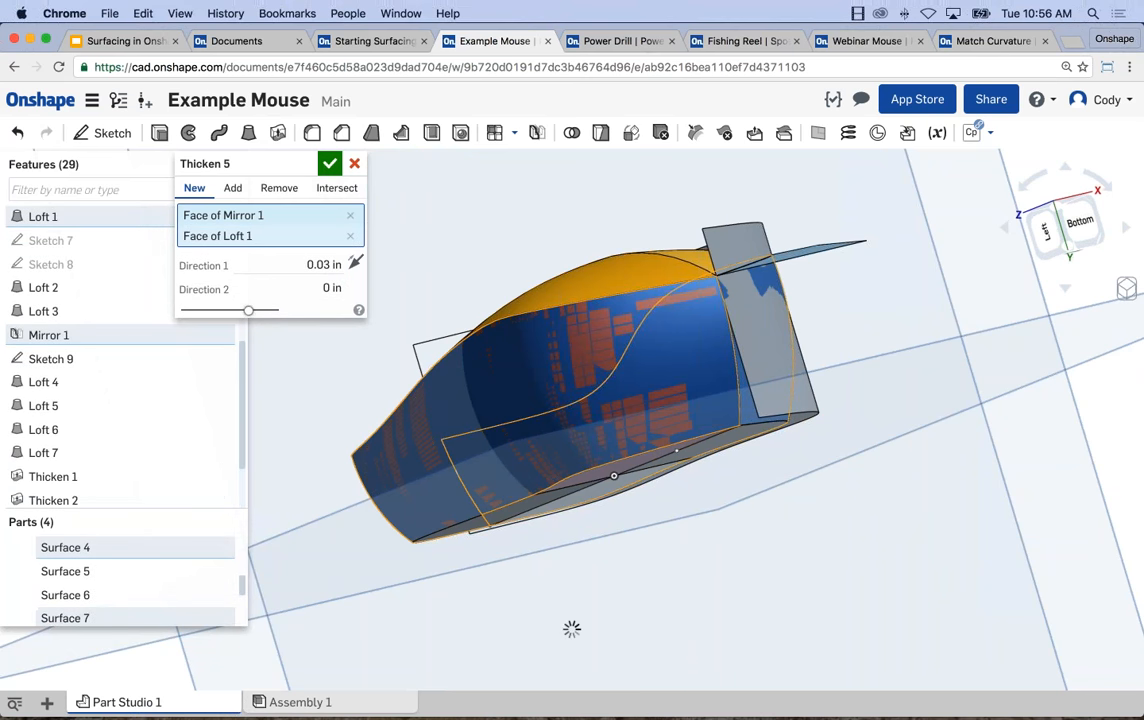
{"action": "left_click", "coordinate": [329, 163]}
{"action": "right_click_drag", "start_coordinate": [467, 273], "coordinate": [711, 392]}
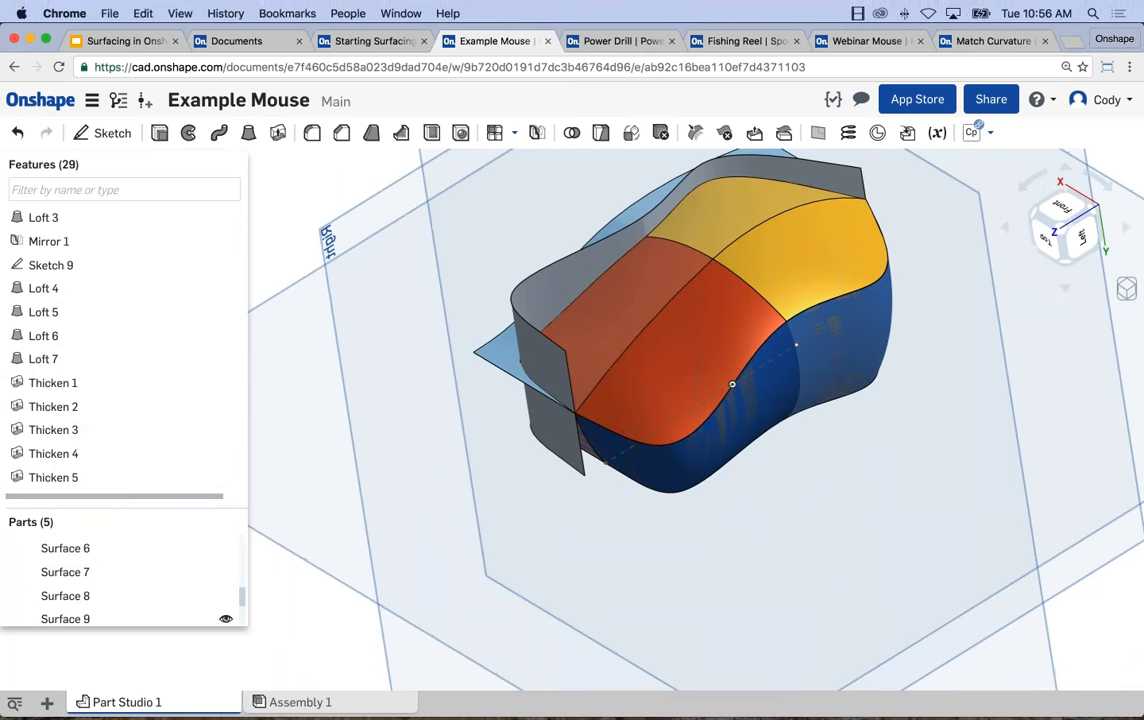
Hide all surfaces in the parts list, leaving only the thickened solid parts of the mouse in view.
{"action": "scroll", "coordinate": [121, 570], "scroll_direction": "down", "scroll_amount": 3}
{"action": "right_click", "coordinate": [121, 570]}
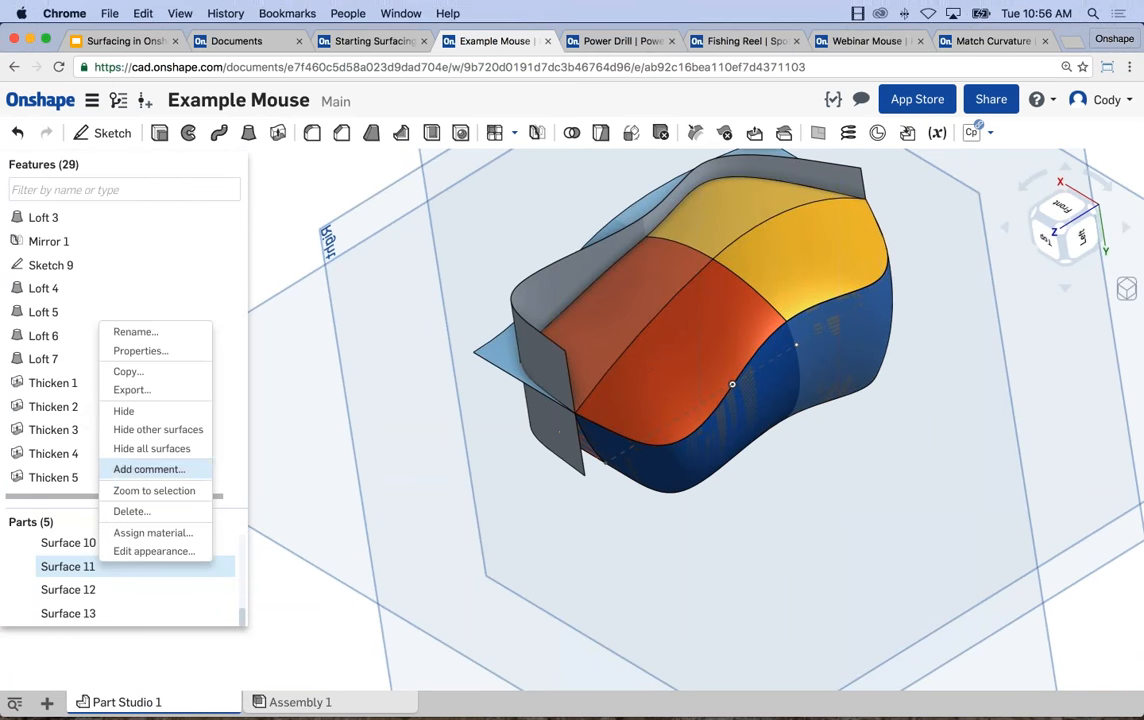
{"action": "left_click", "coordinate": [125, 400]}
{"action": "right_click_drag", "start_coordinate": [422, 469], "coordinate": [586, 332]}
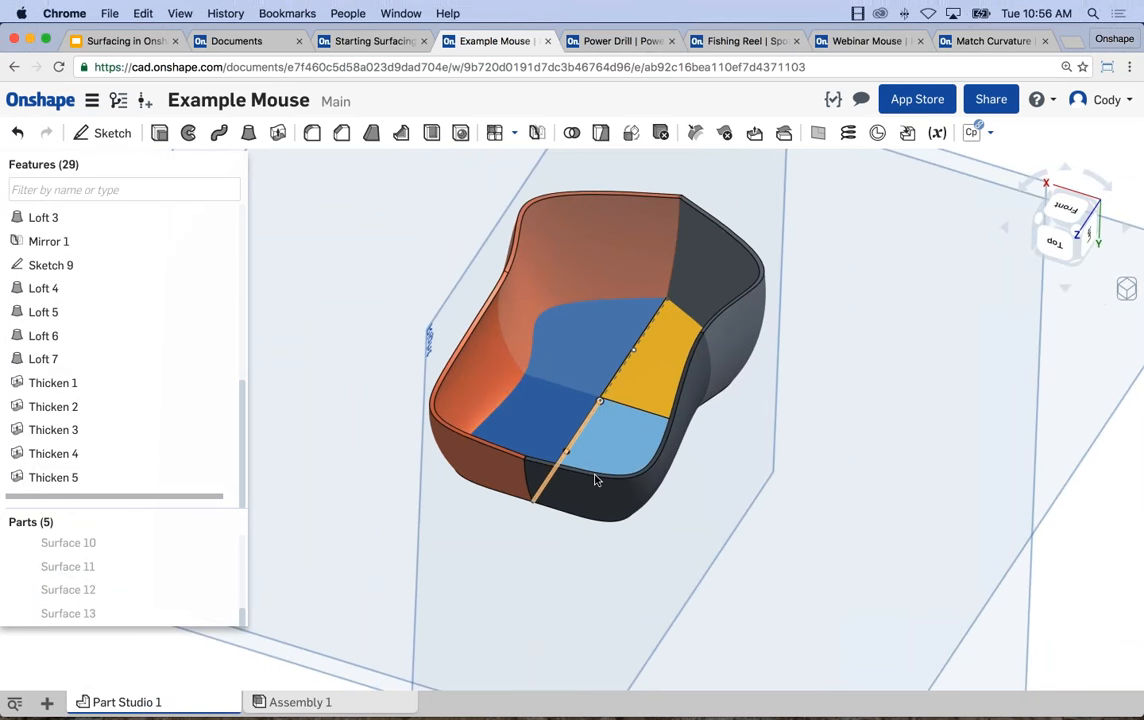
{"action": "right_click_drag", "start_coordinate": [476, 404], "coordinate": [442, 317]}
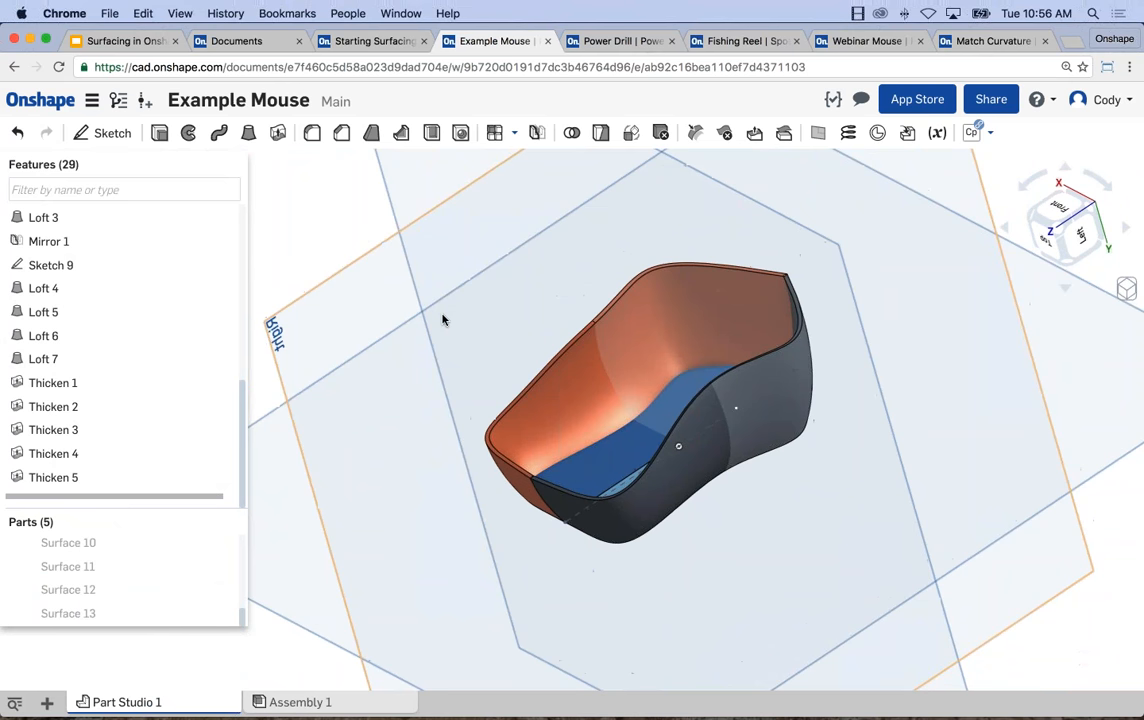
{"action": "right_click_drag", "start_coordinate": [383, 289], "coordinate": [324, 237]}
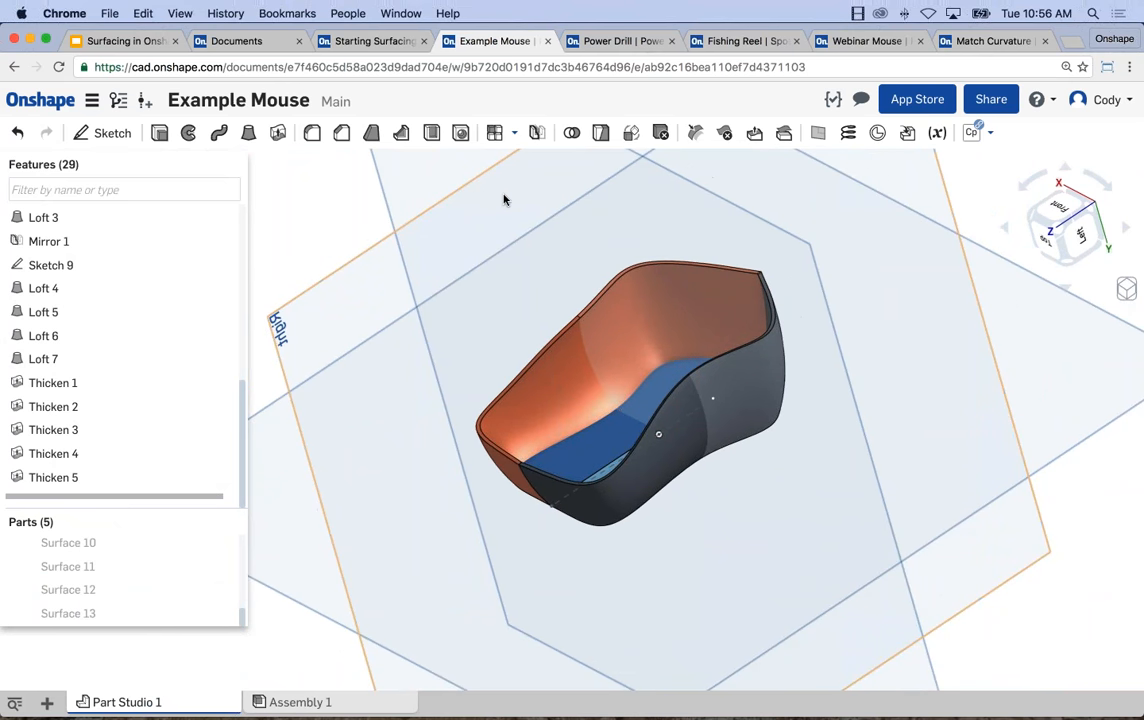
Union all five thickened parts of the mouse shell into one part with a Boolean.
{"action": "left_click", "coordinate": [572, 133]}
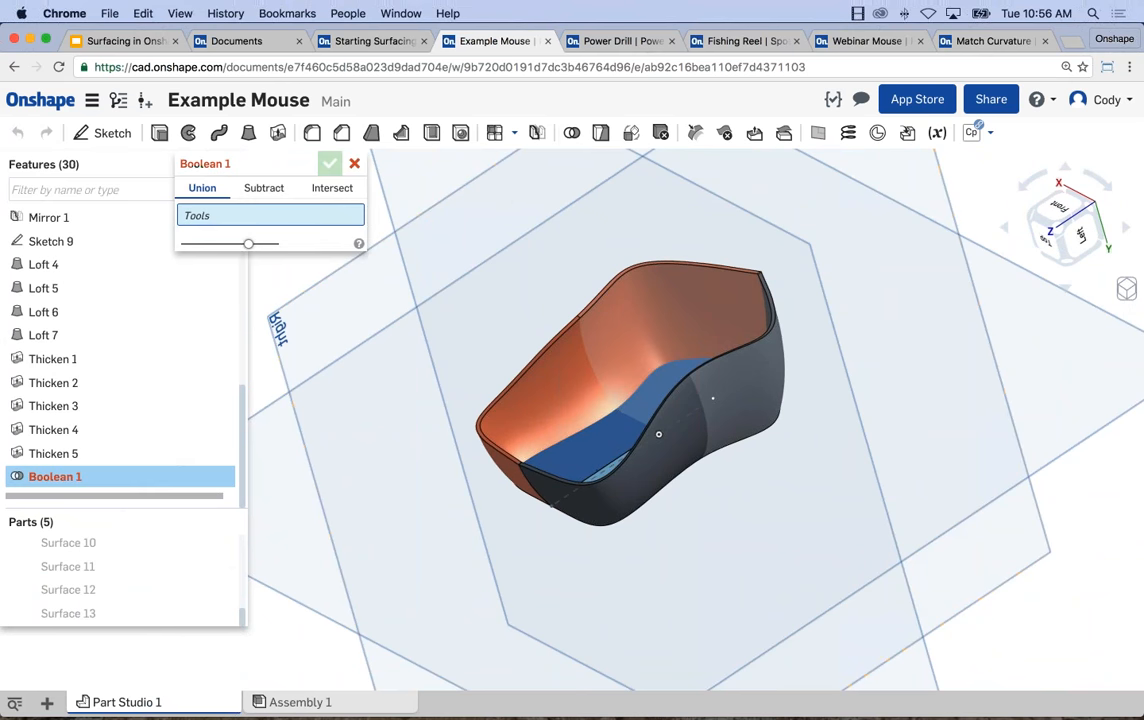
{"action": "scroll", "coordinate": [452, 220], "scroll_direction": "down", "scroll_amount": 1}
{"action": "scroll", "coordinate": [464, 309], "scroll_direction": "down", "scroll_amount": 4}
{"action": "middle_click_drag", "start_coordinate": [464, 310], "coordinate": [535, 370]}
{"action": "left_click_drag", "start_coordinate": [847, 542], "coordinate": [470, 286]}
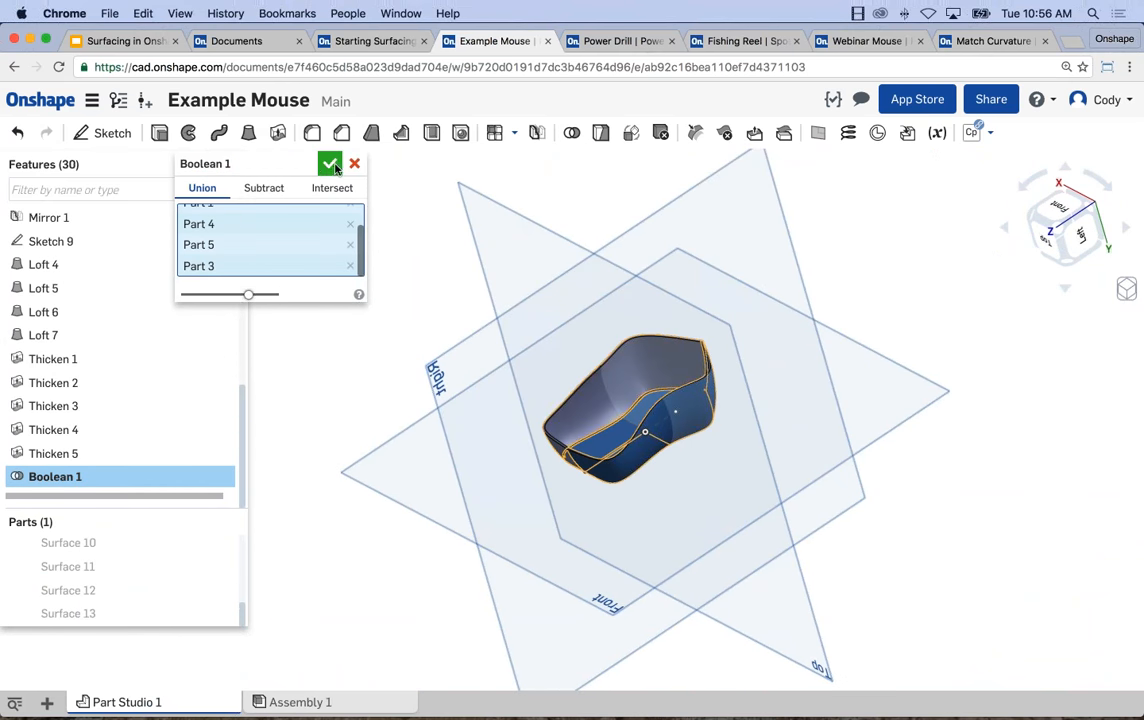
{"action": "key", "text": "Return"}
{"action": "right_click_drag", "start_coordinate": [589, 397], "coordinate": [613, 399]}
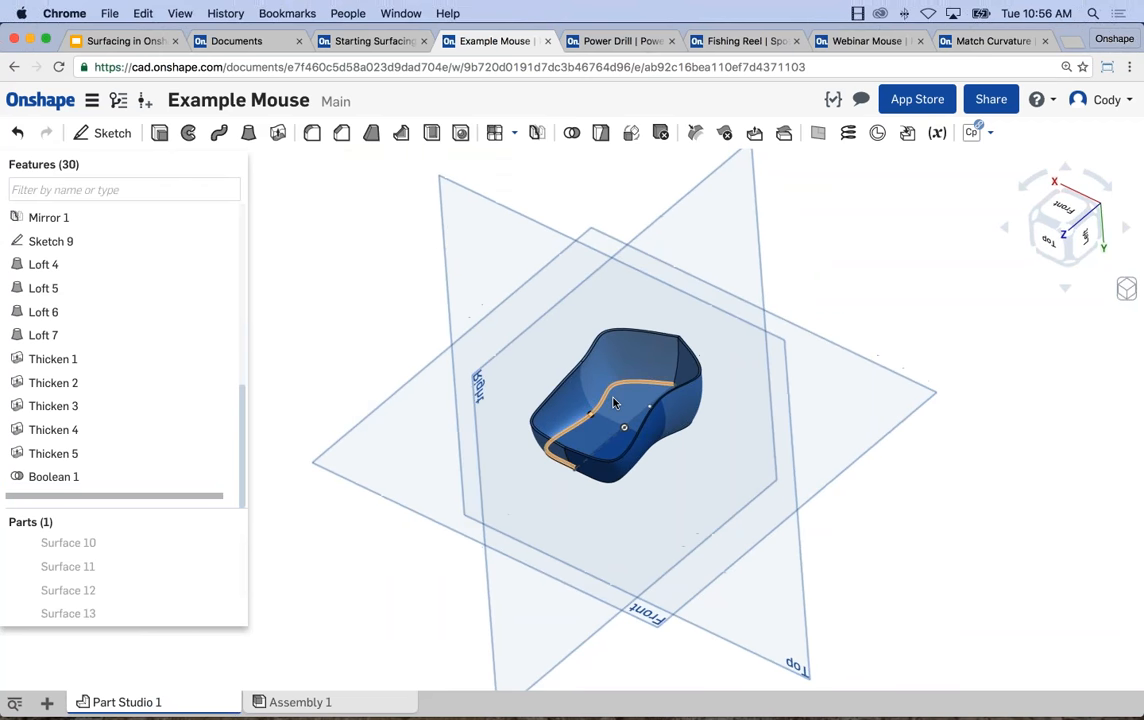
{"action": "scroll", "coordinate": [613, 399], "scroll_direction": "up", "scroll_amount": 5}
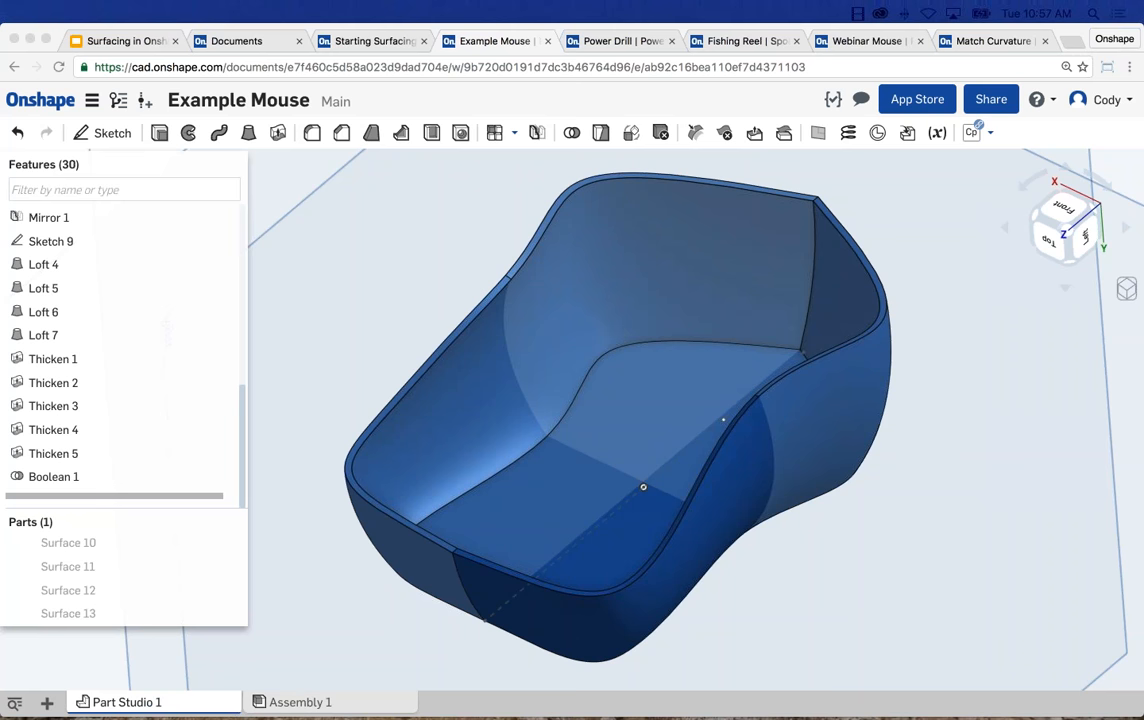
{"action": "scroll", "coordinate": [803, 517], "scroll_direction": "down", "scroll_amount": 5}
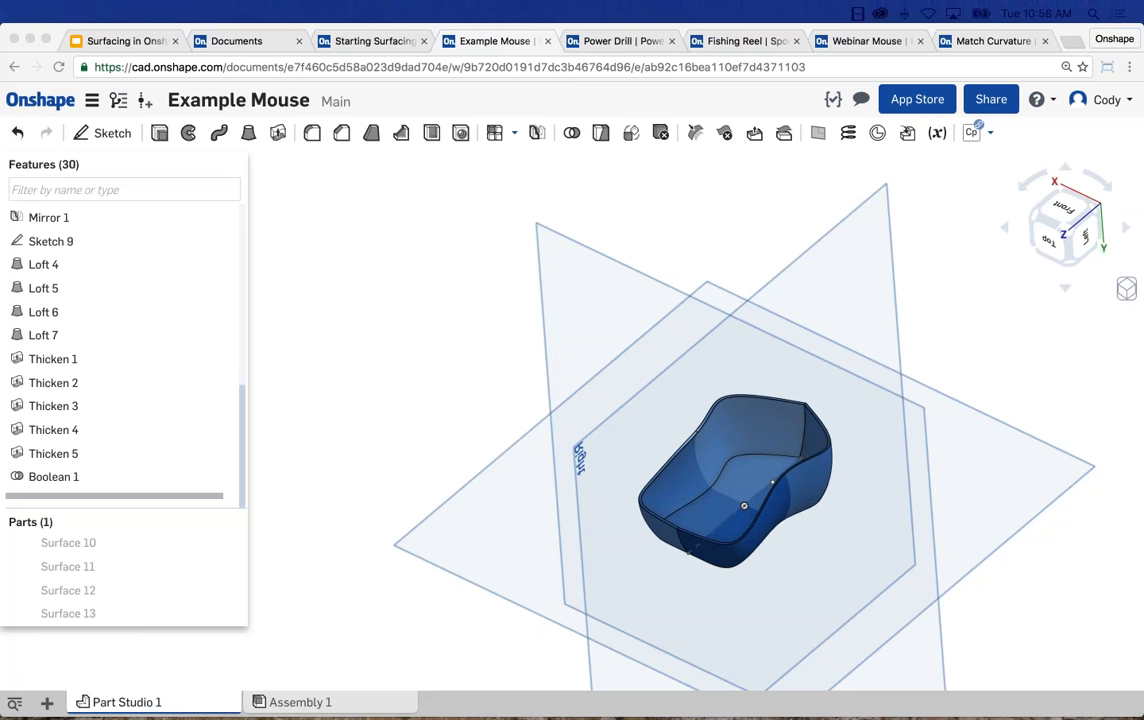
Open Sketch 3, the spline on the Front plane, for editing.
{"action": "scroll", "coordinate": [163, 287], "scroll_direction": "up", "scroll_amount": 5}
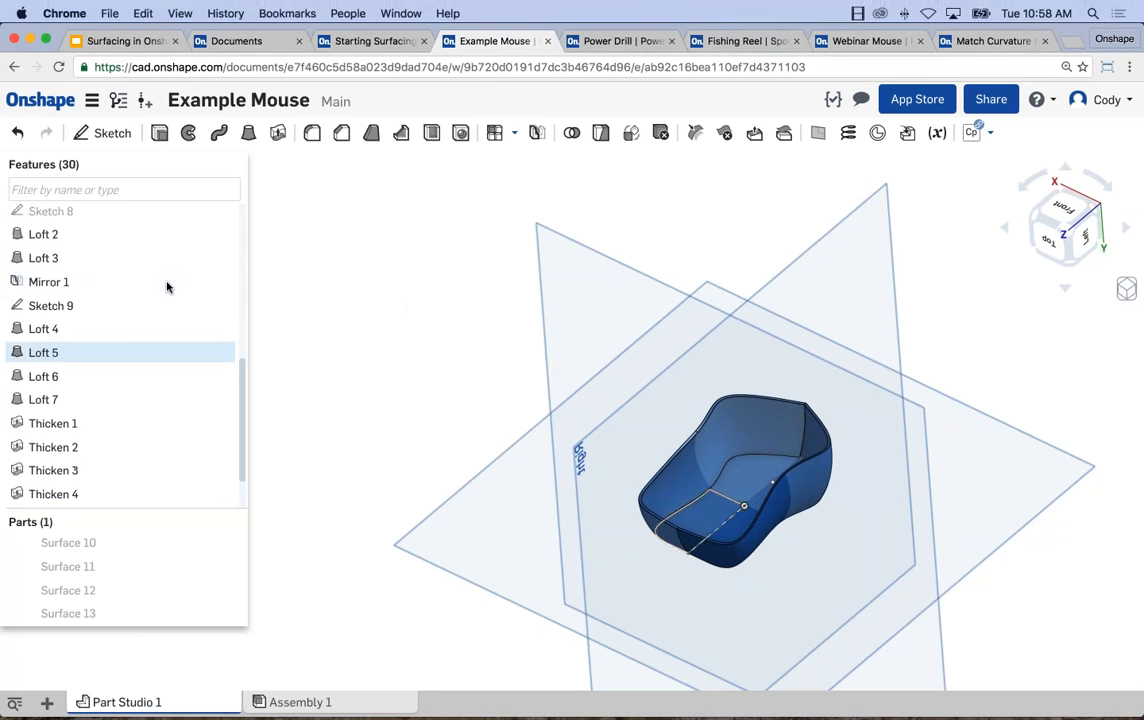
{"action": "scroll", "coordinate": [163, 287], "scroll_direction": "up", "scroll_amount": 6}
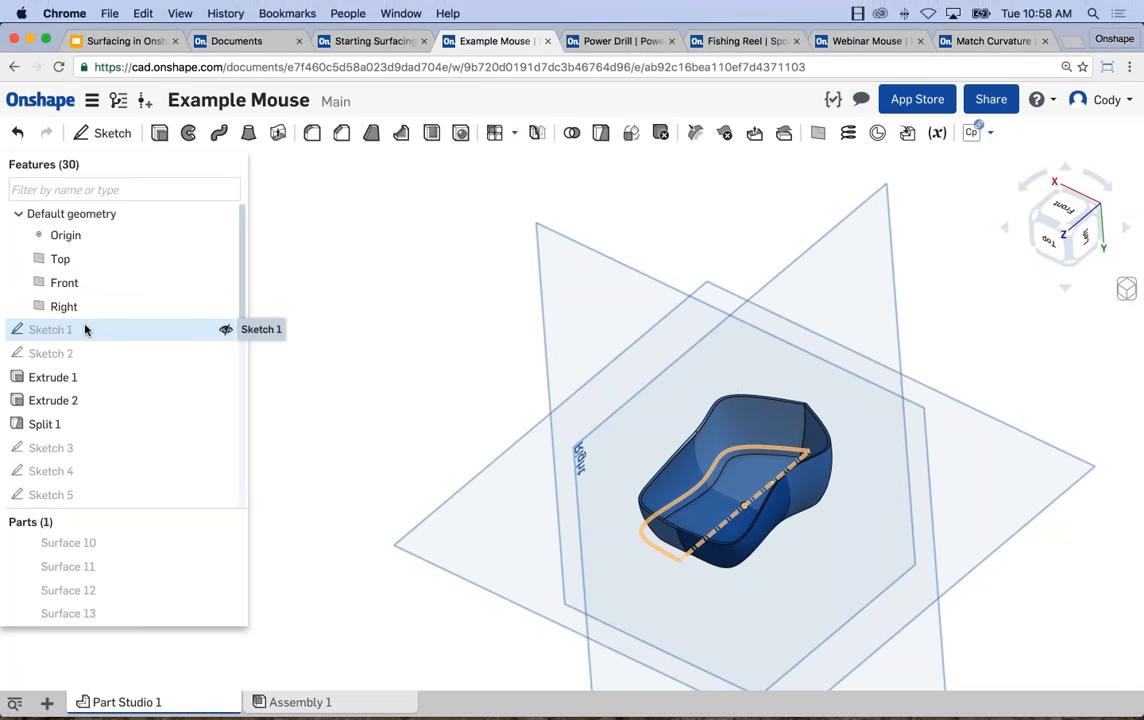
{"action": "right_click", "coordinate": [74, 331]}
{"action": "left_click", "coordinate": [359, 332]}
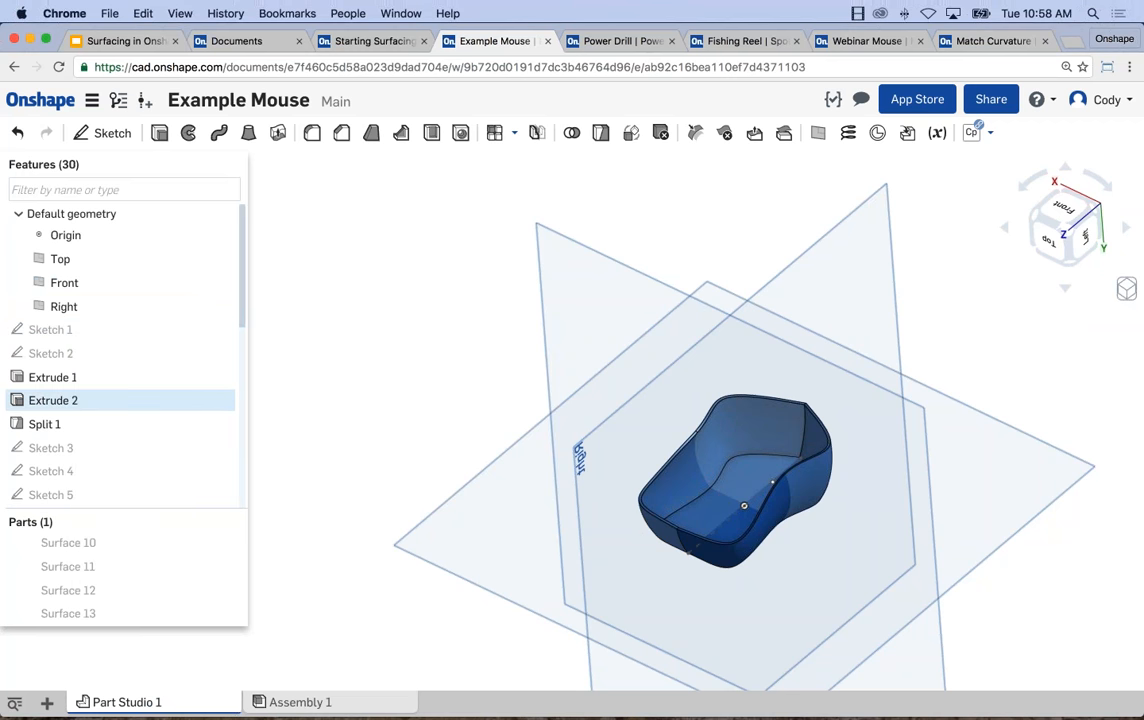
{"action": "right_click", "coordinate": [70, 452]}
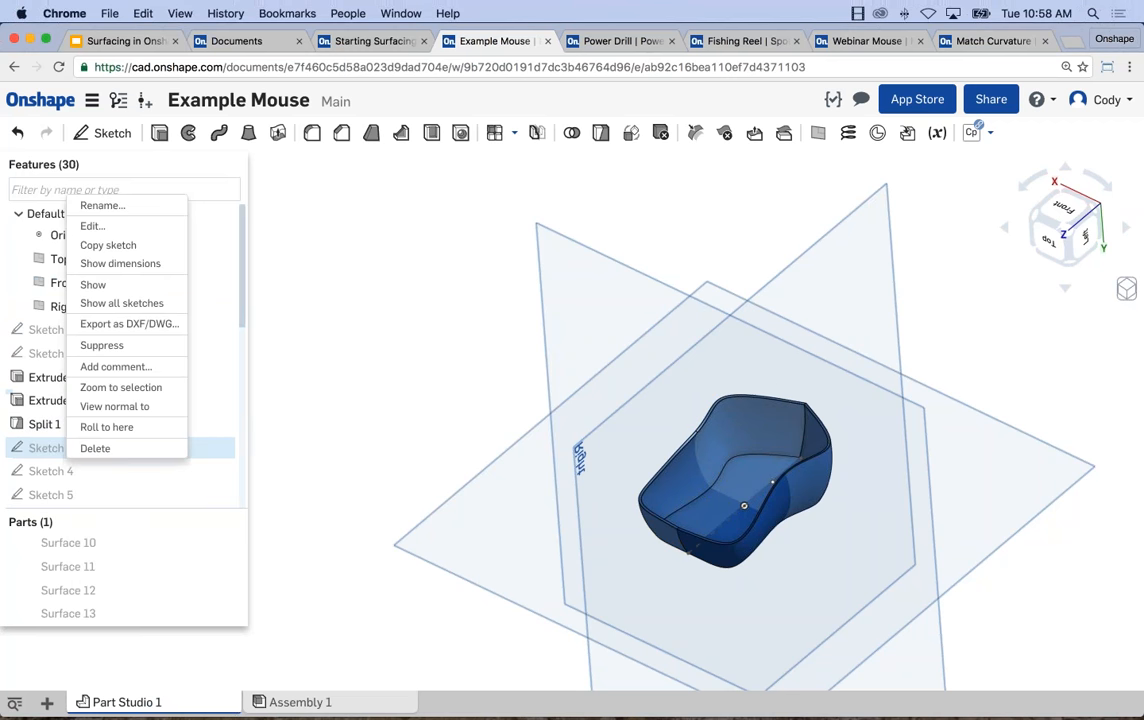
{"action": "left_click", "coordinate": [106, 225]}
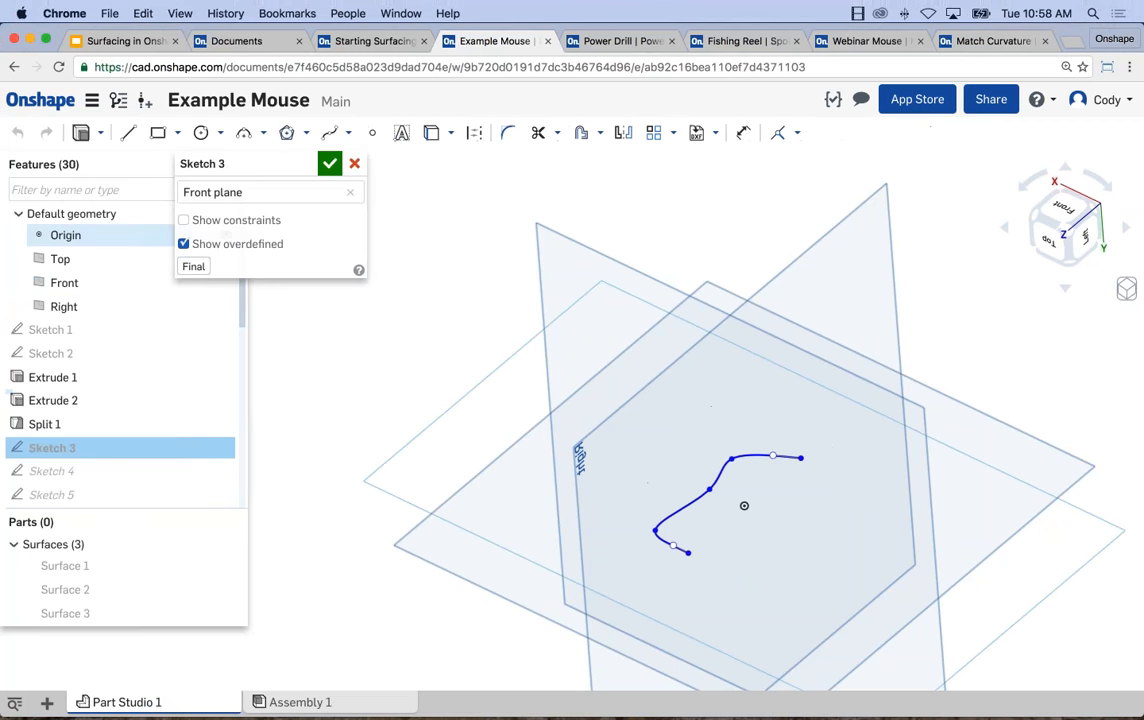
View Sketch 3 straight on and draw a horizontal construction line about 0.56 in long outward from the spline's endpoint on the vertical axis.
{"action": "key", "text": "n"}
{"action": "scroll", "coordinate": [773, 467], "scroll_direction": "up", "scroll_amount": 8}
{"action": "scroll", "coordinate": [751, 427], "scroll_direction": "down", "scroll_amount": 2}
{"action": "key", "text": "l"}
{"action": "key", "text": "q"}
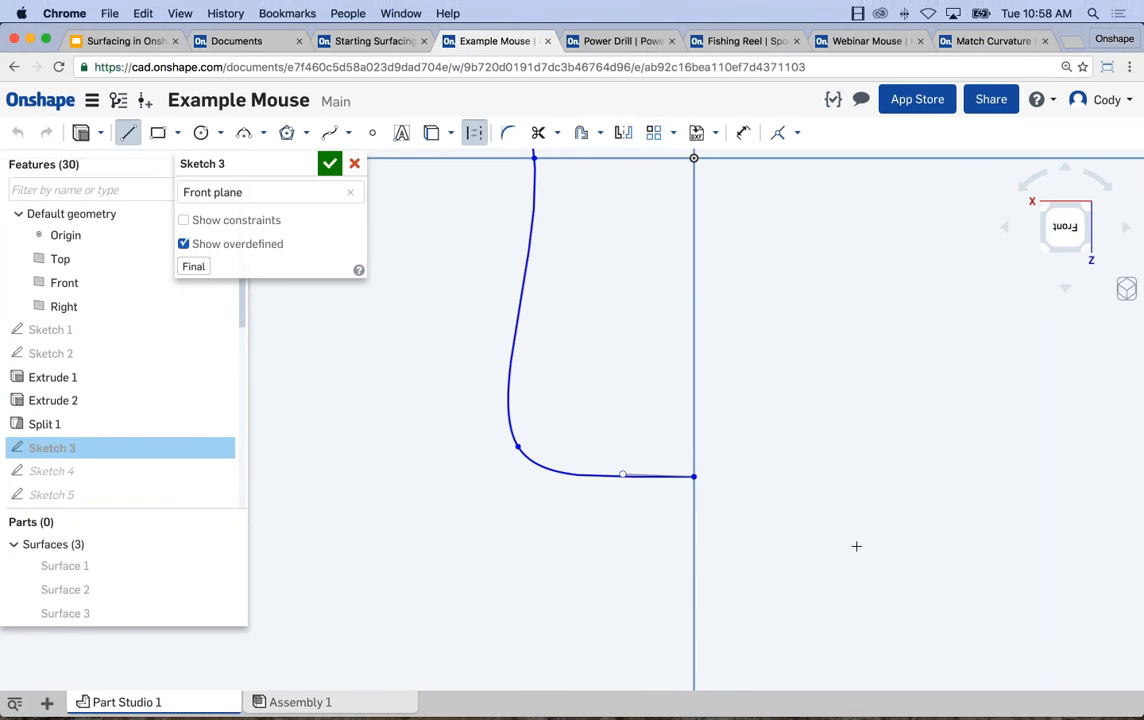
{"action": "left_click", "coordinate": [694, 476]}
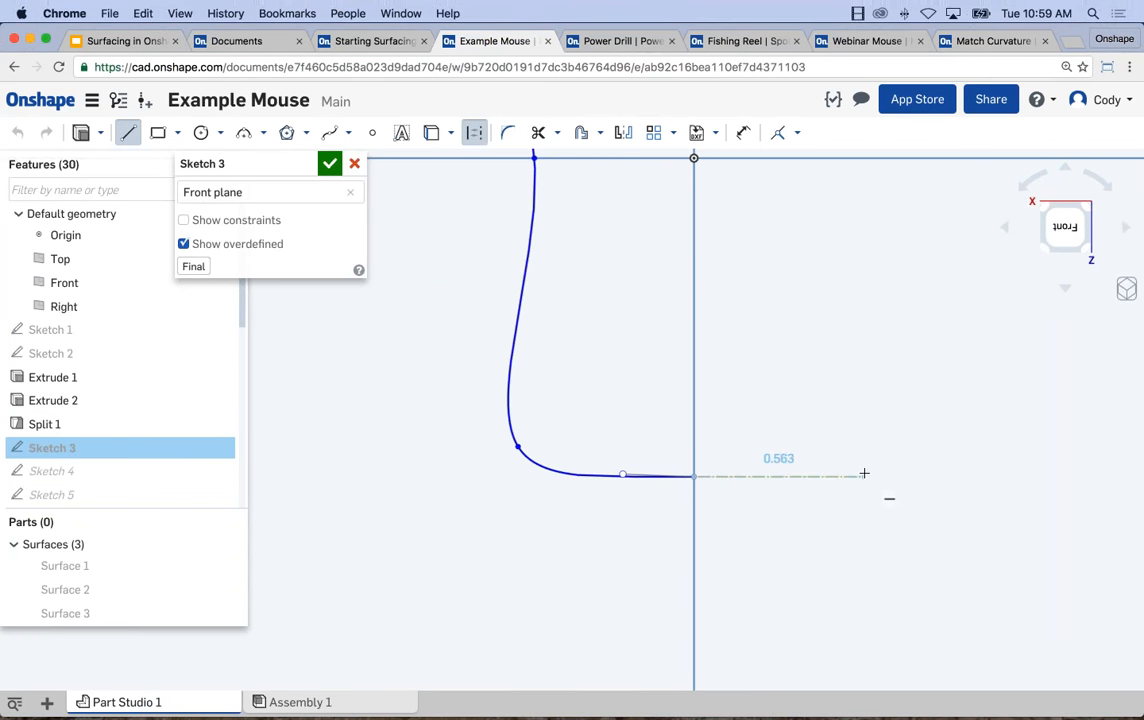
{"action": "left_click", "coordinate": [866, 476]}
{"action": "key", "text": "Escape"}
Apply a horizontal constraint to the spline's end handle point, its endpoint and the far end of the construction line.
{"action": "scroll", "coordinate": [825, 444], "scroll_direction": "up", "scroll_amount": 3}
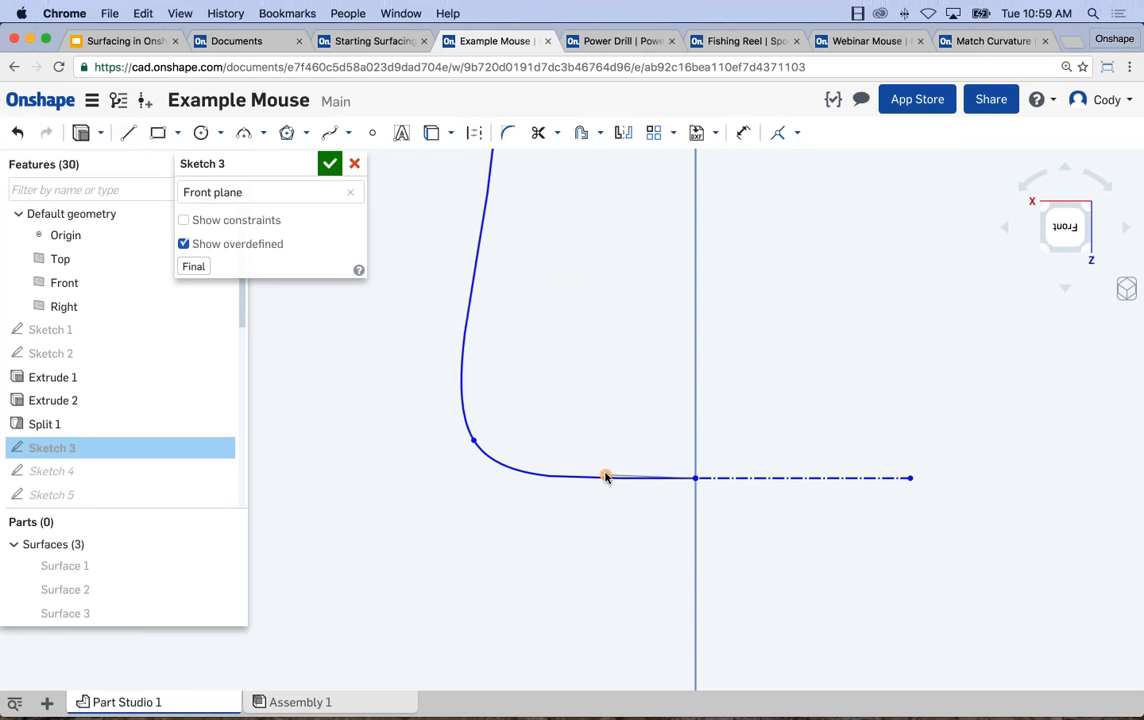
{"action": "left_click", "coordinate": [605, 477]}
{"action": "left_click", "coordinate": [758, 481]}
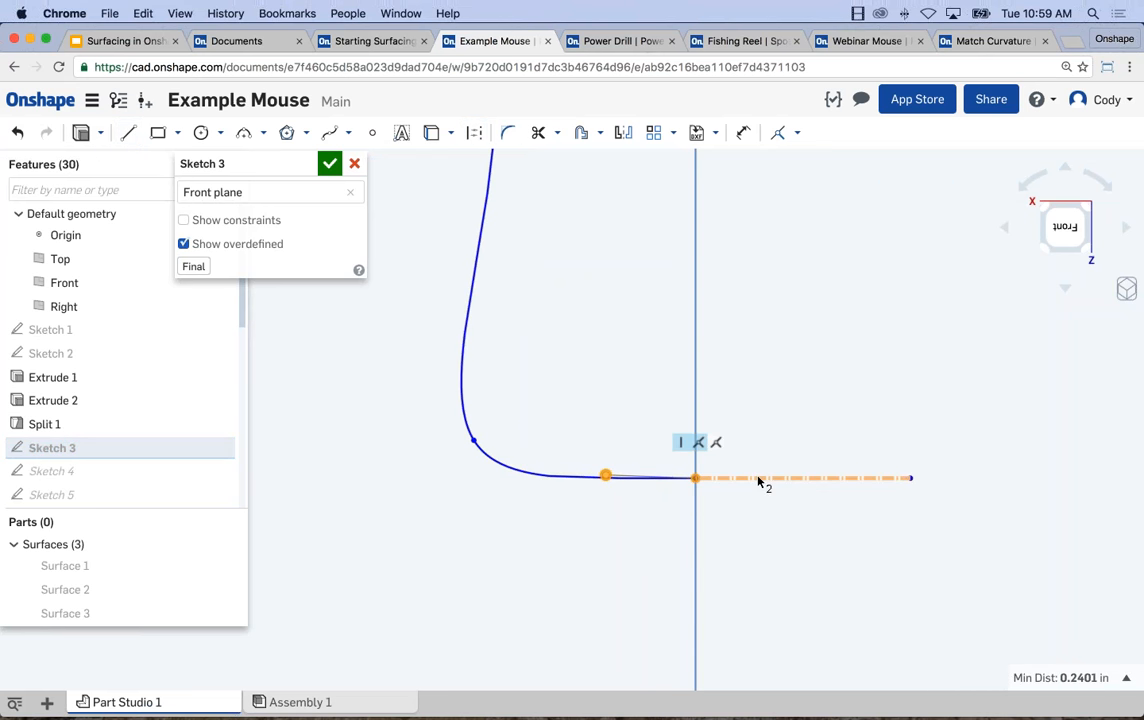
{"action": "left_click", "coordinate": [912, 480]}
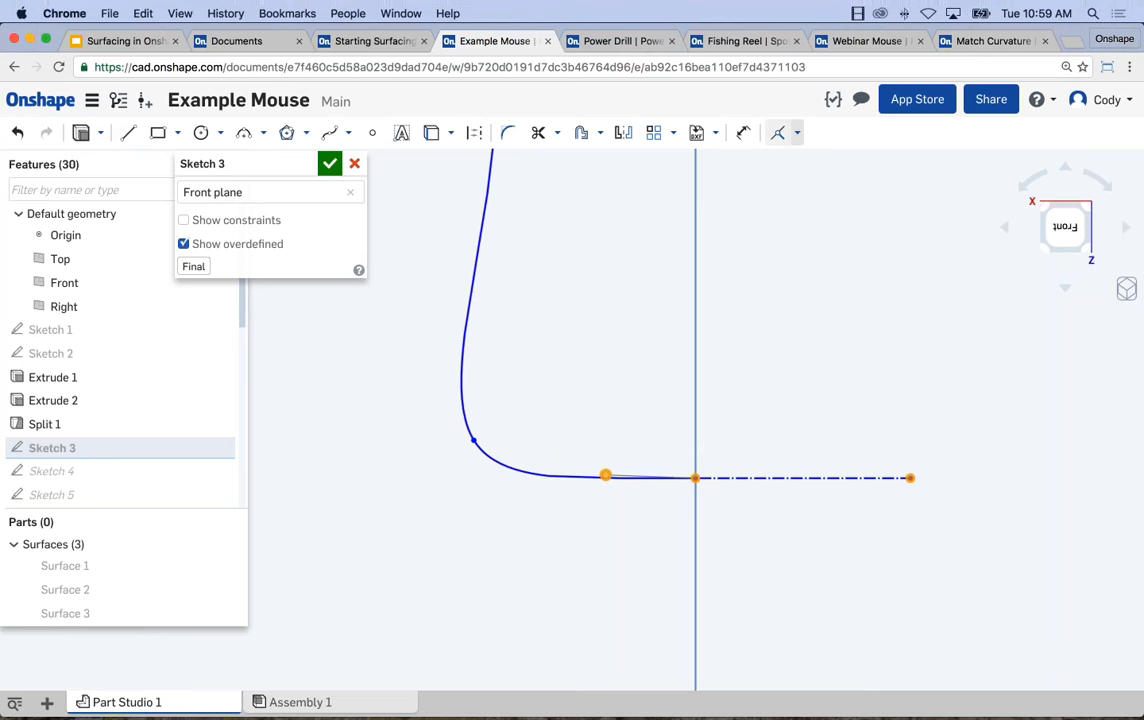
{"action": "left_click", "coordinate": [796, 133]}
{"action": "left_click", "coordinate": [807, 266]}
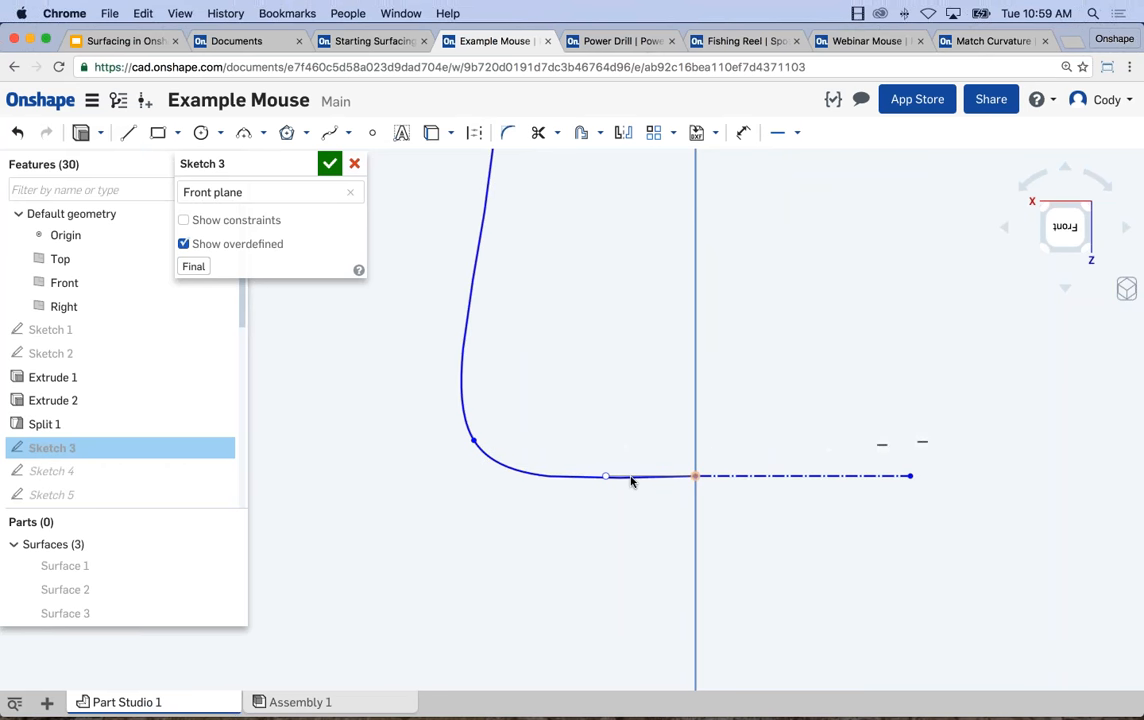
Reshape the spline by moving the point at its rounded corner slightly, and discard the Sketch 3 edits.
{"action": "left_click_drag", "start_coordinate": [474, 440], "coordinate": [478, 414]}
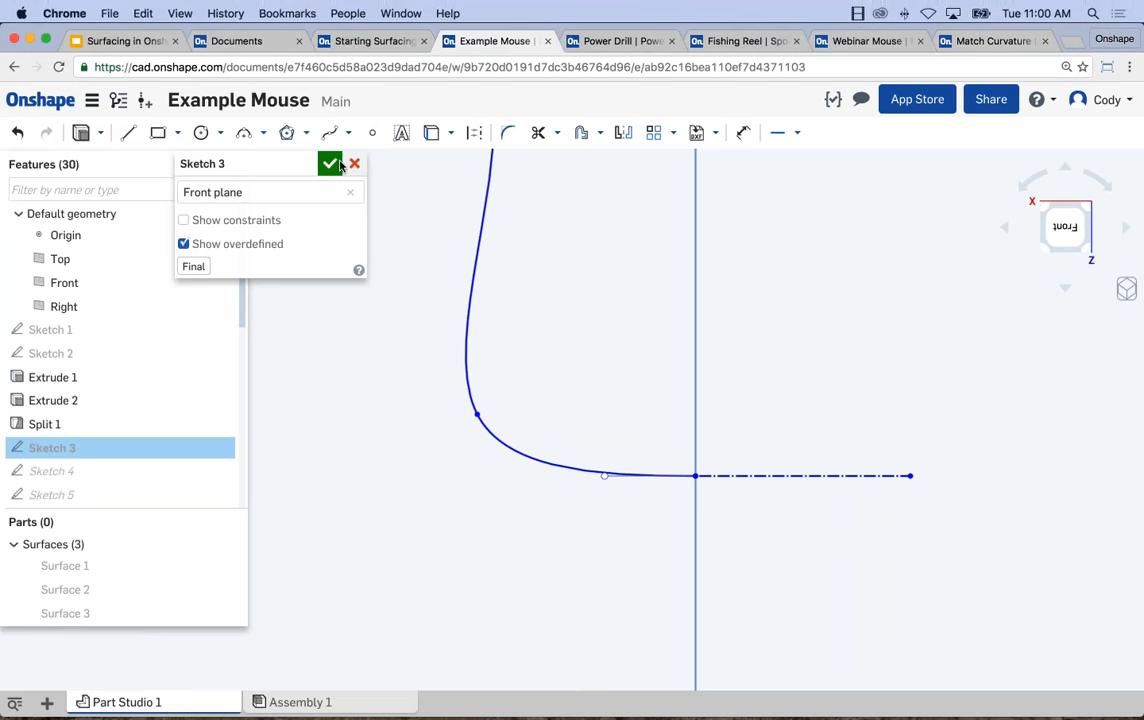
{"action": "left_click", "coordinate": [355, 164]}
Switch to the Surfacing in Onshape presentation in Google Slides and present the closing slide "Build something awesome!" in full screen.
{"action": "left_click", "coordinate": [125, 41]}
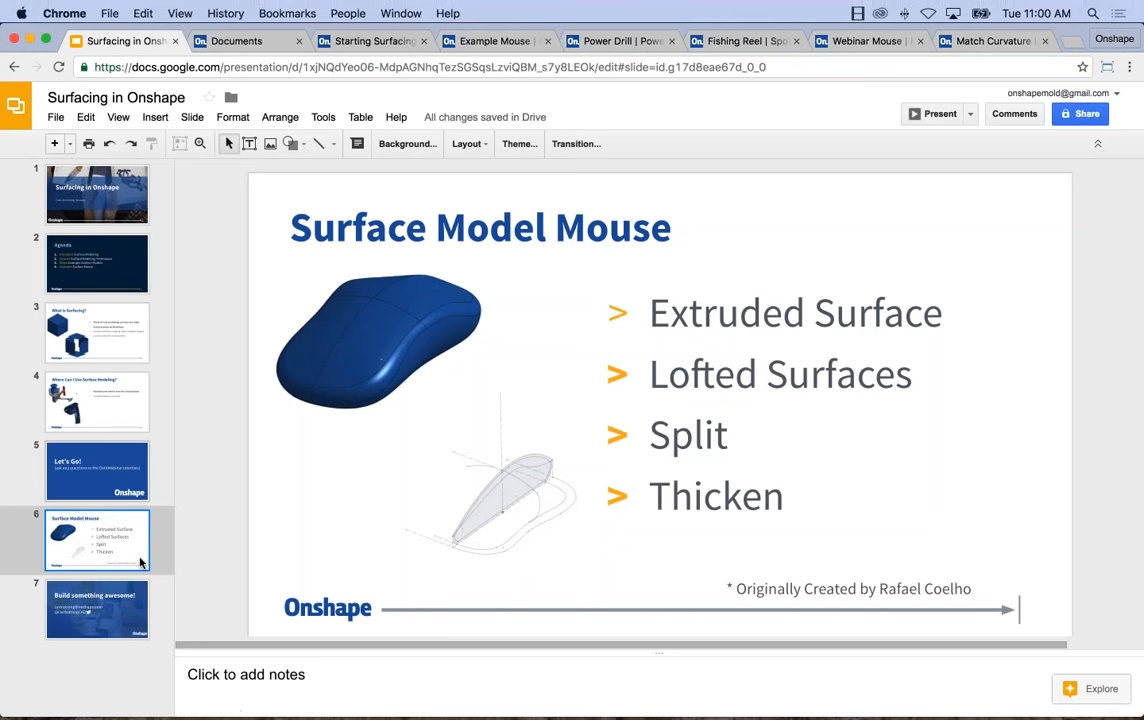
{"action": "left_click", "coordinate": [115, 607]}
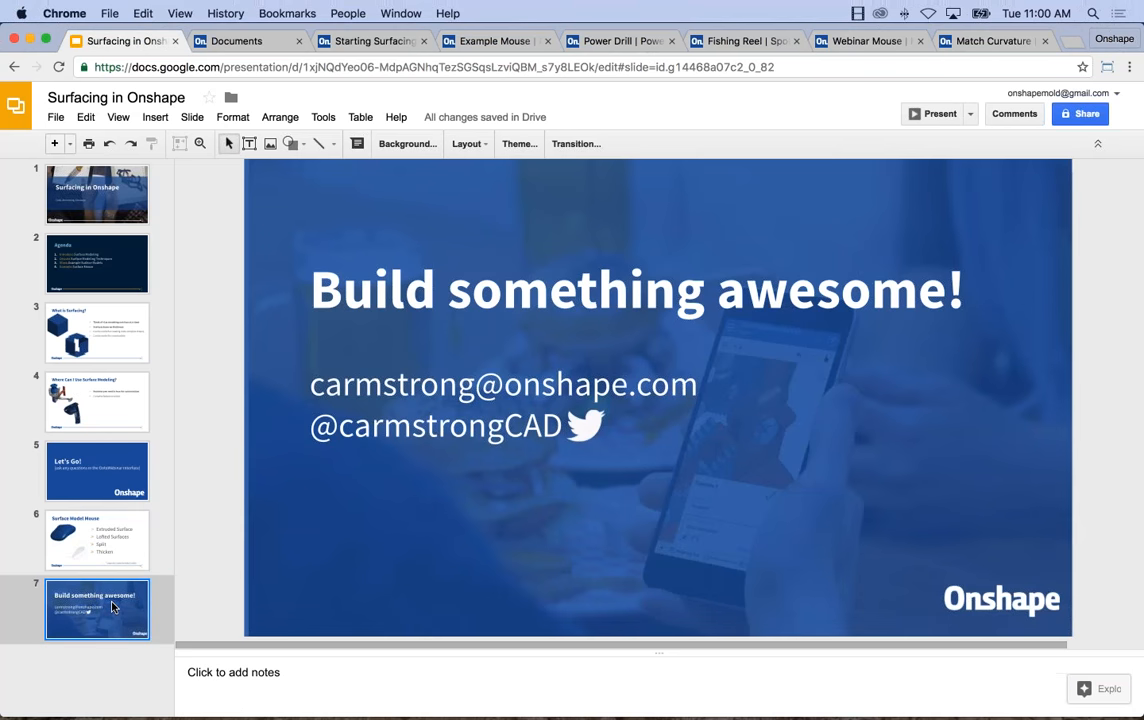
{"action": "left_click", "coordinate": [938, 114]}
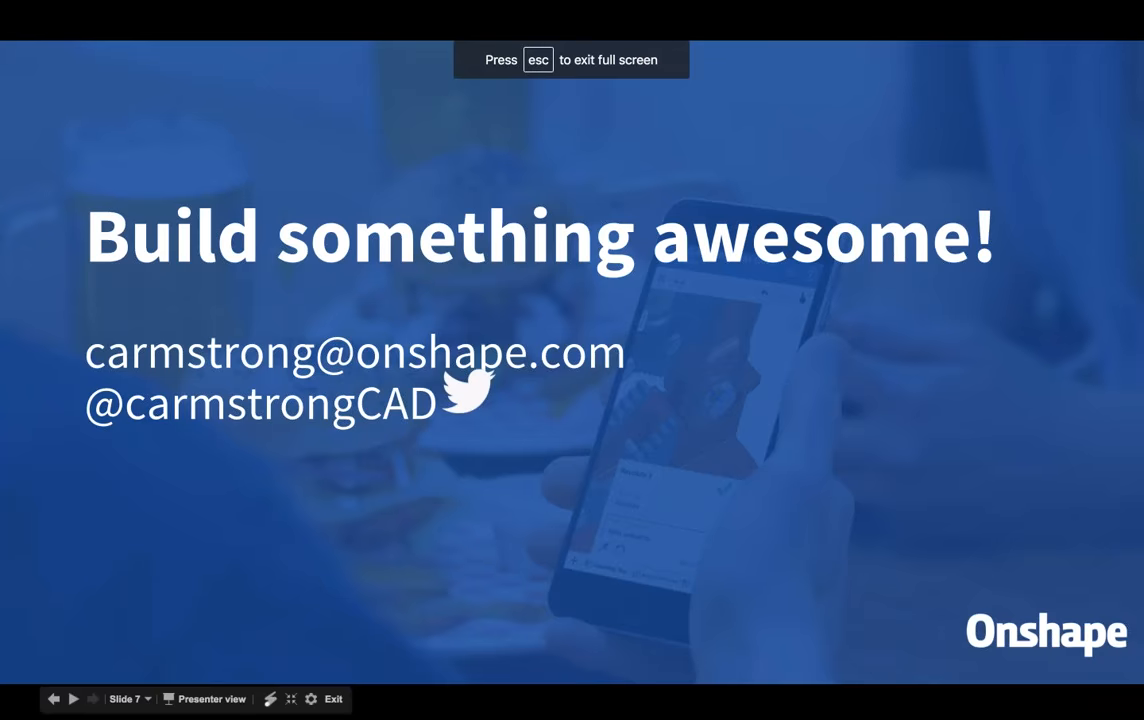